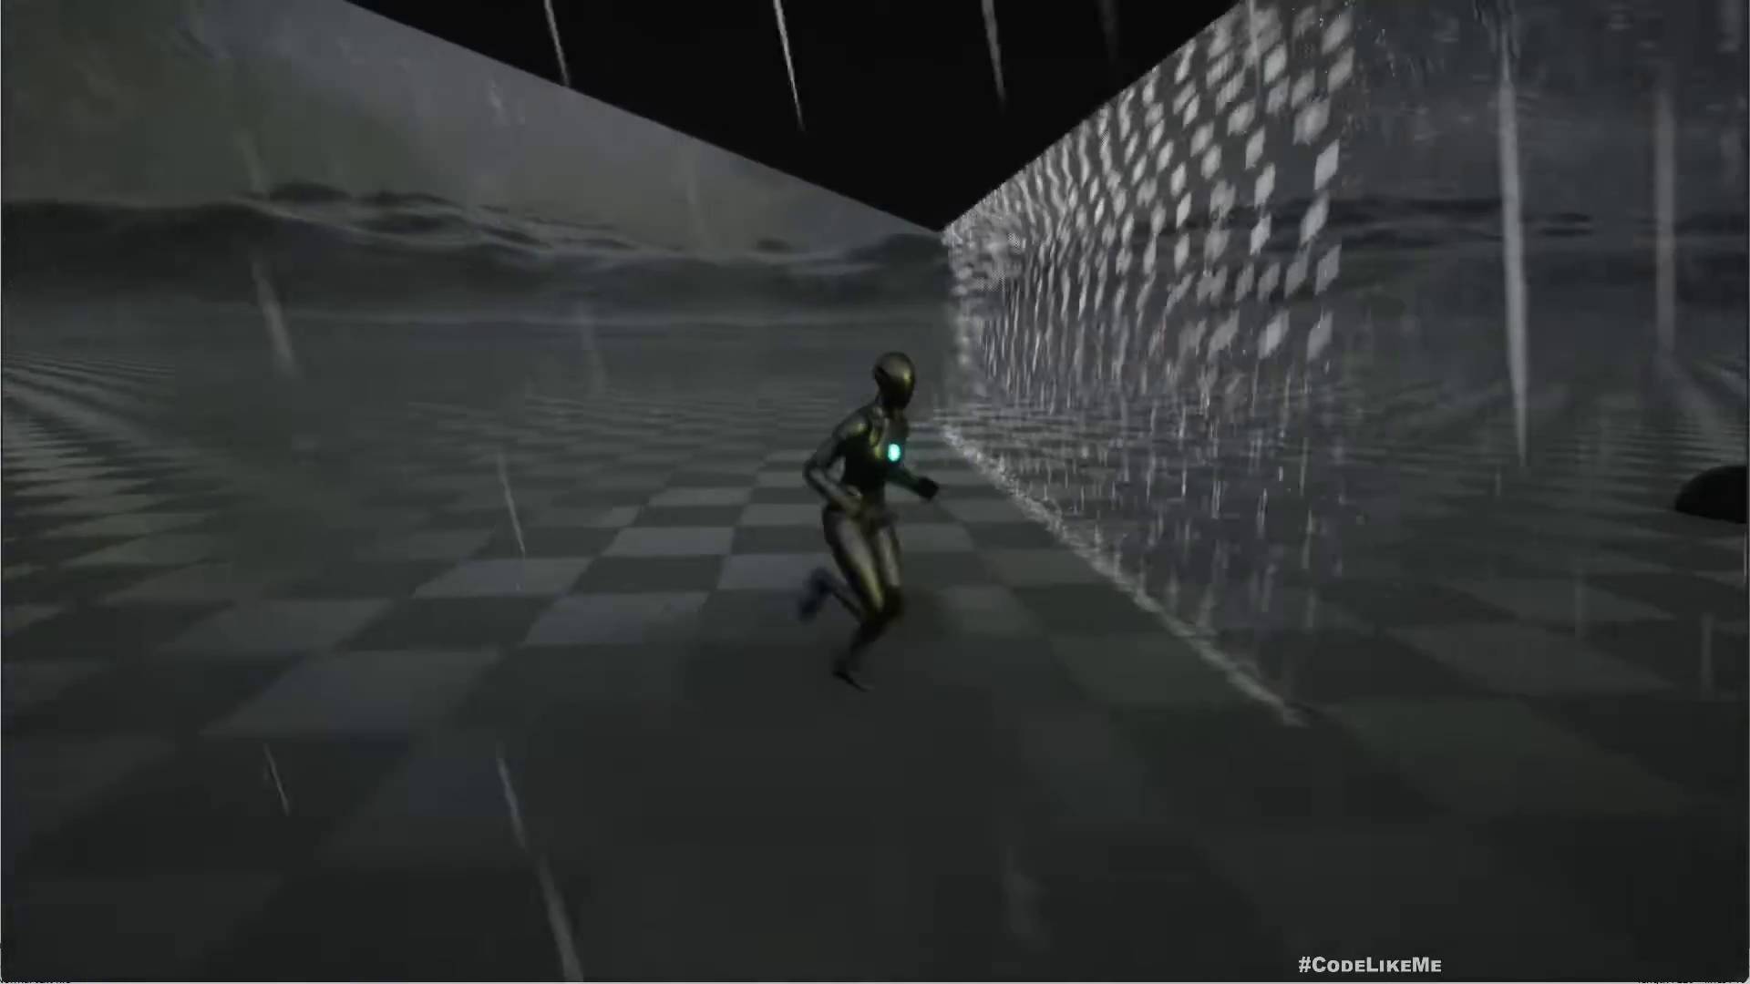
Run the character under and around the raised slab to examine the water dripping from its edges
key("a")
key("w")
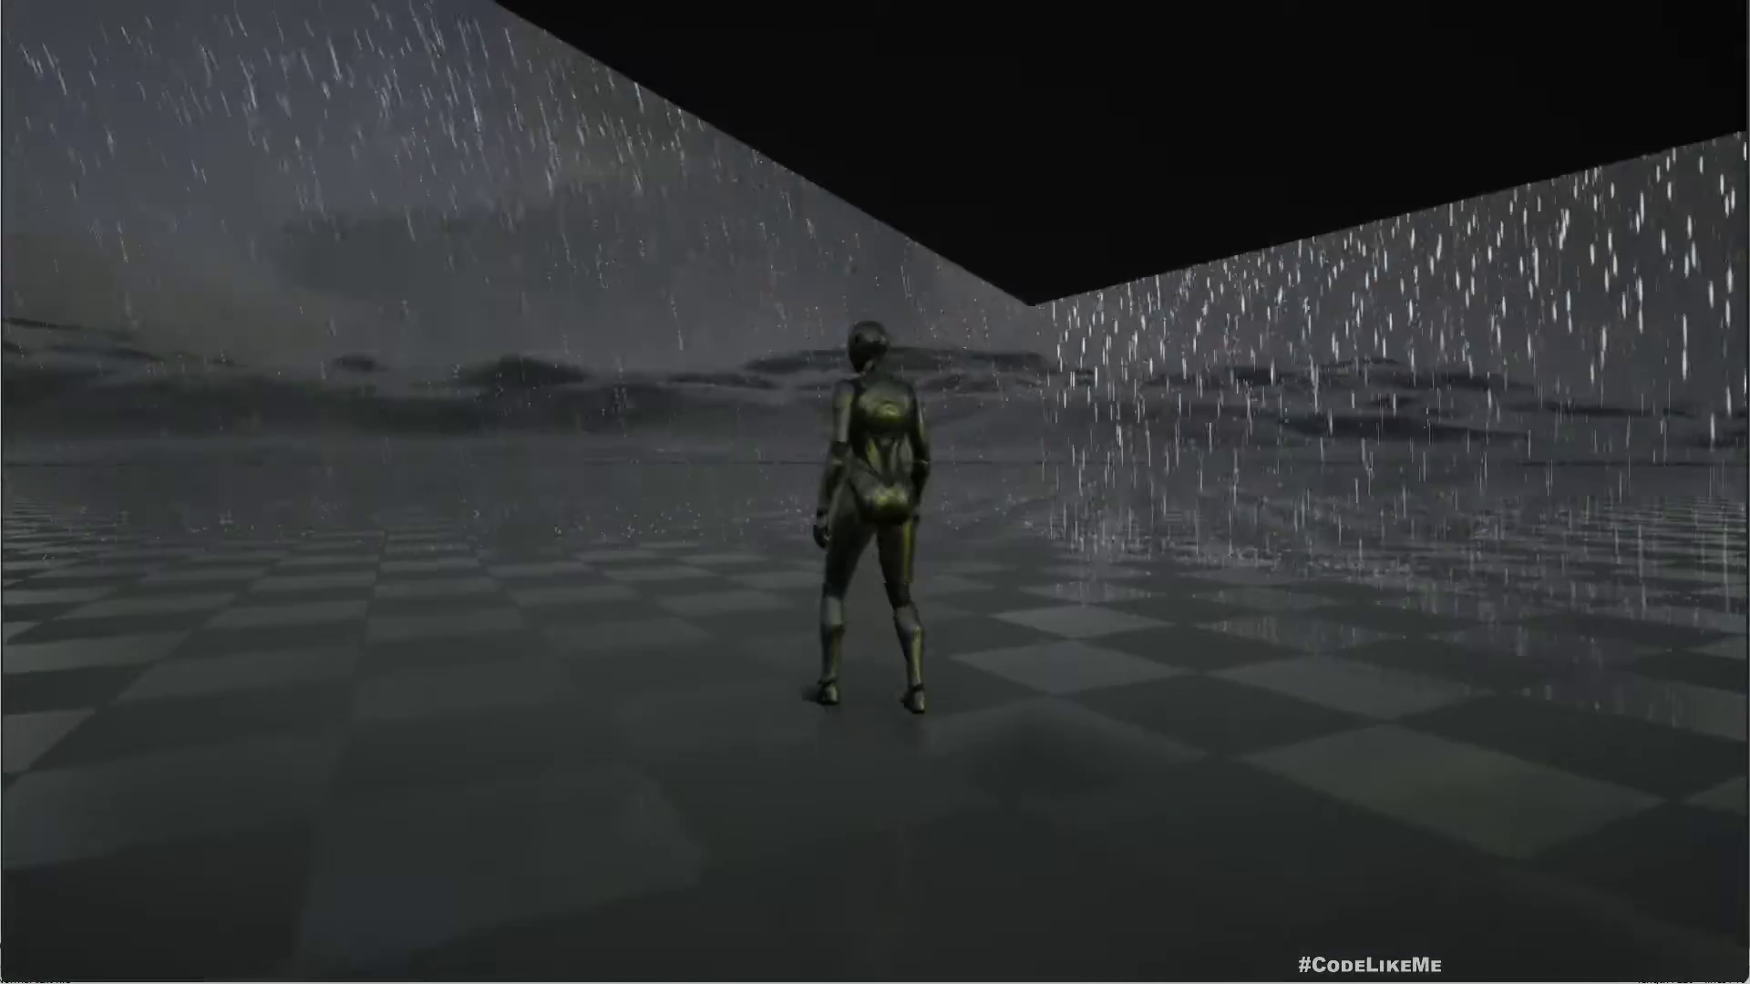
key("w")
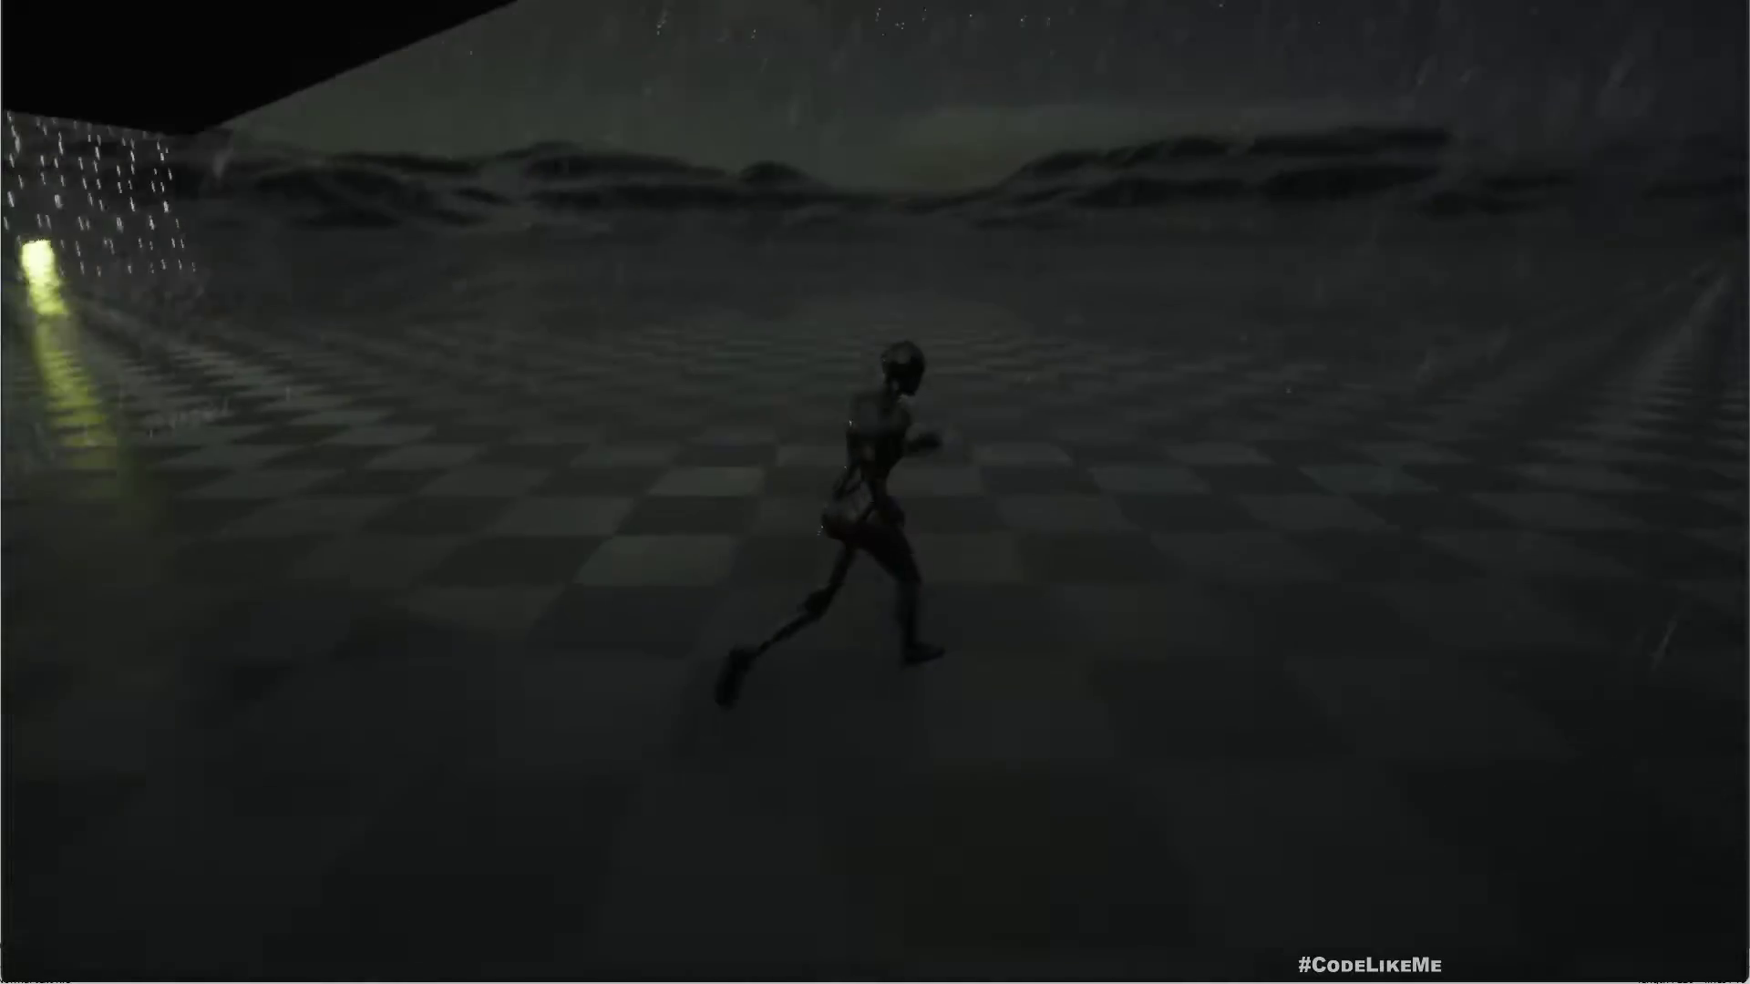
key("w")
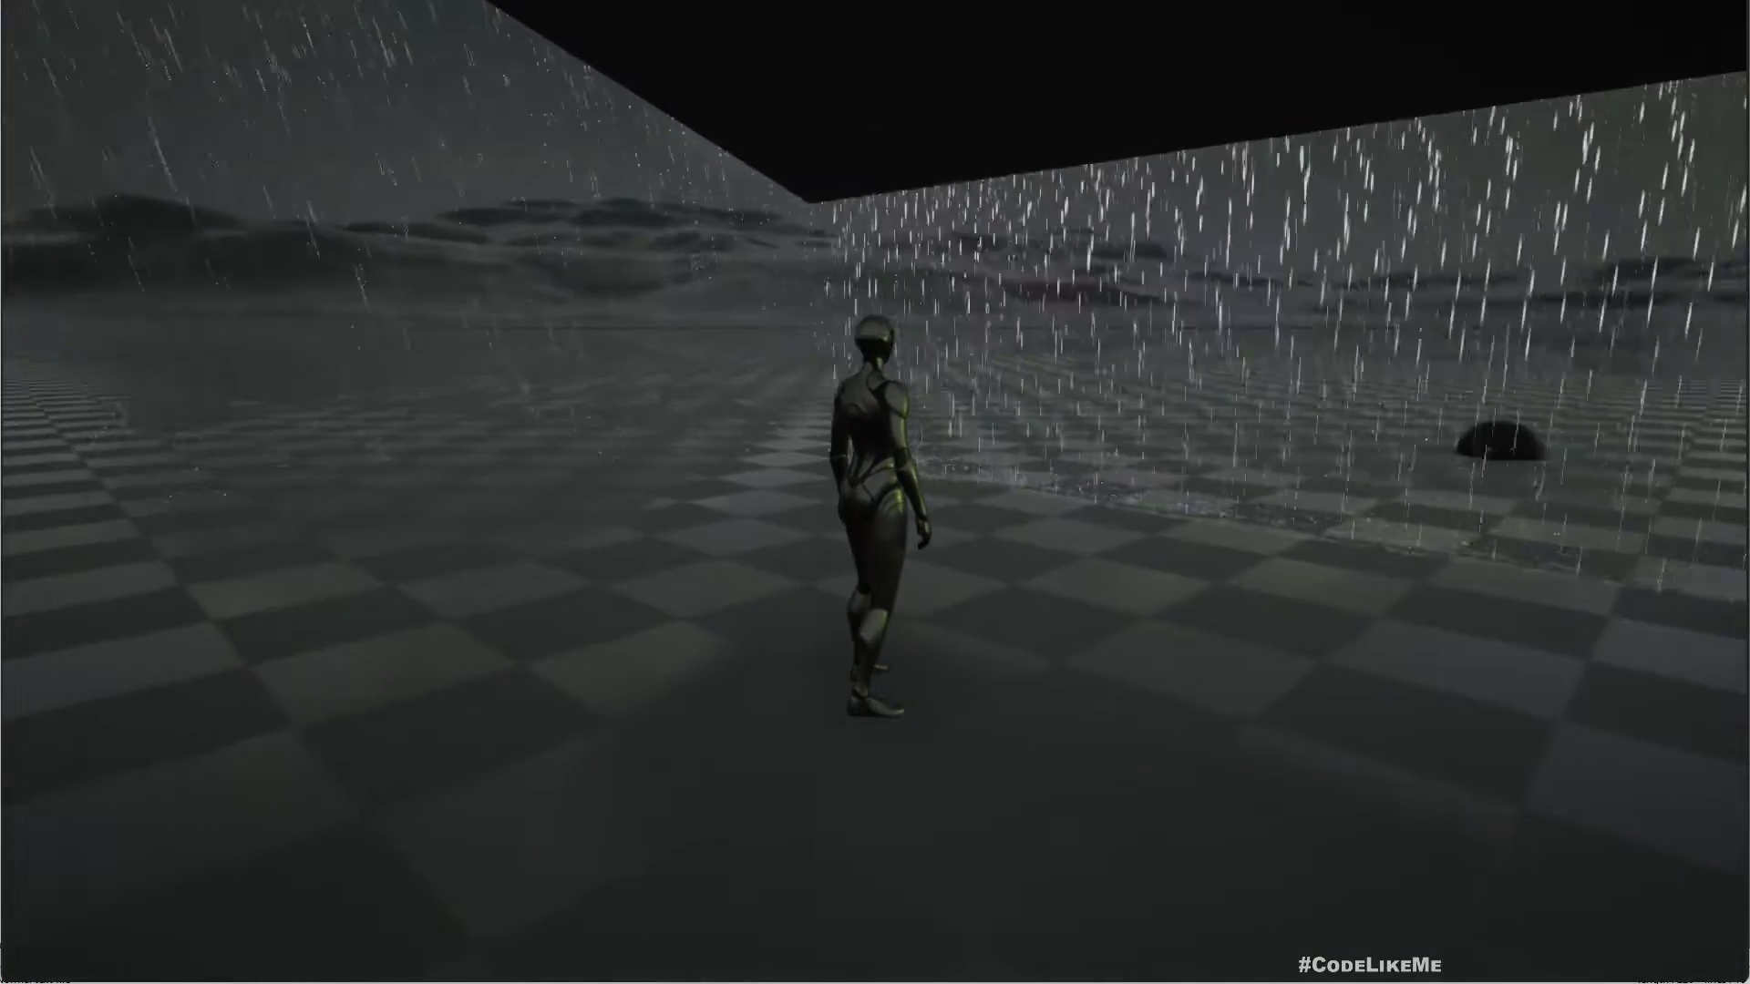
key("w")
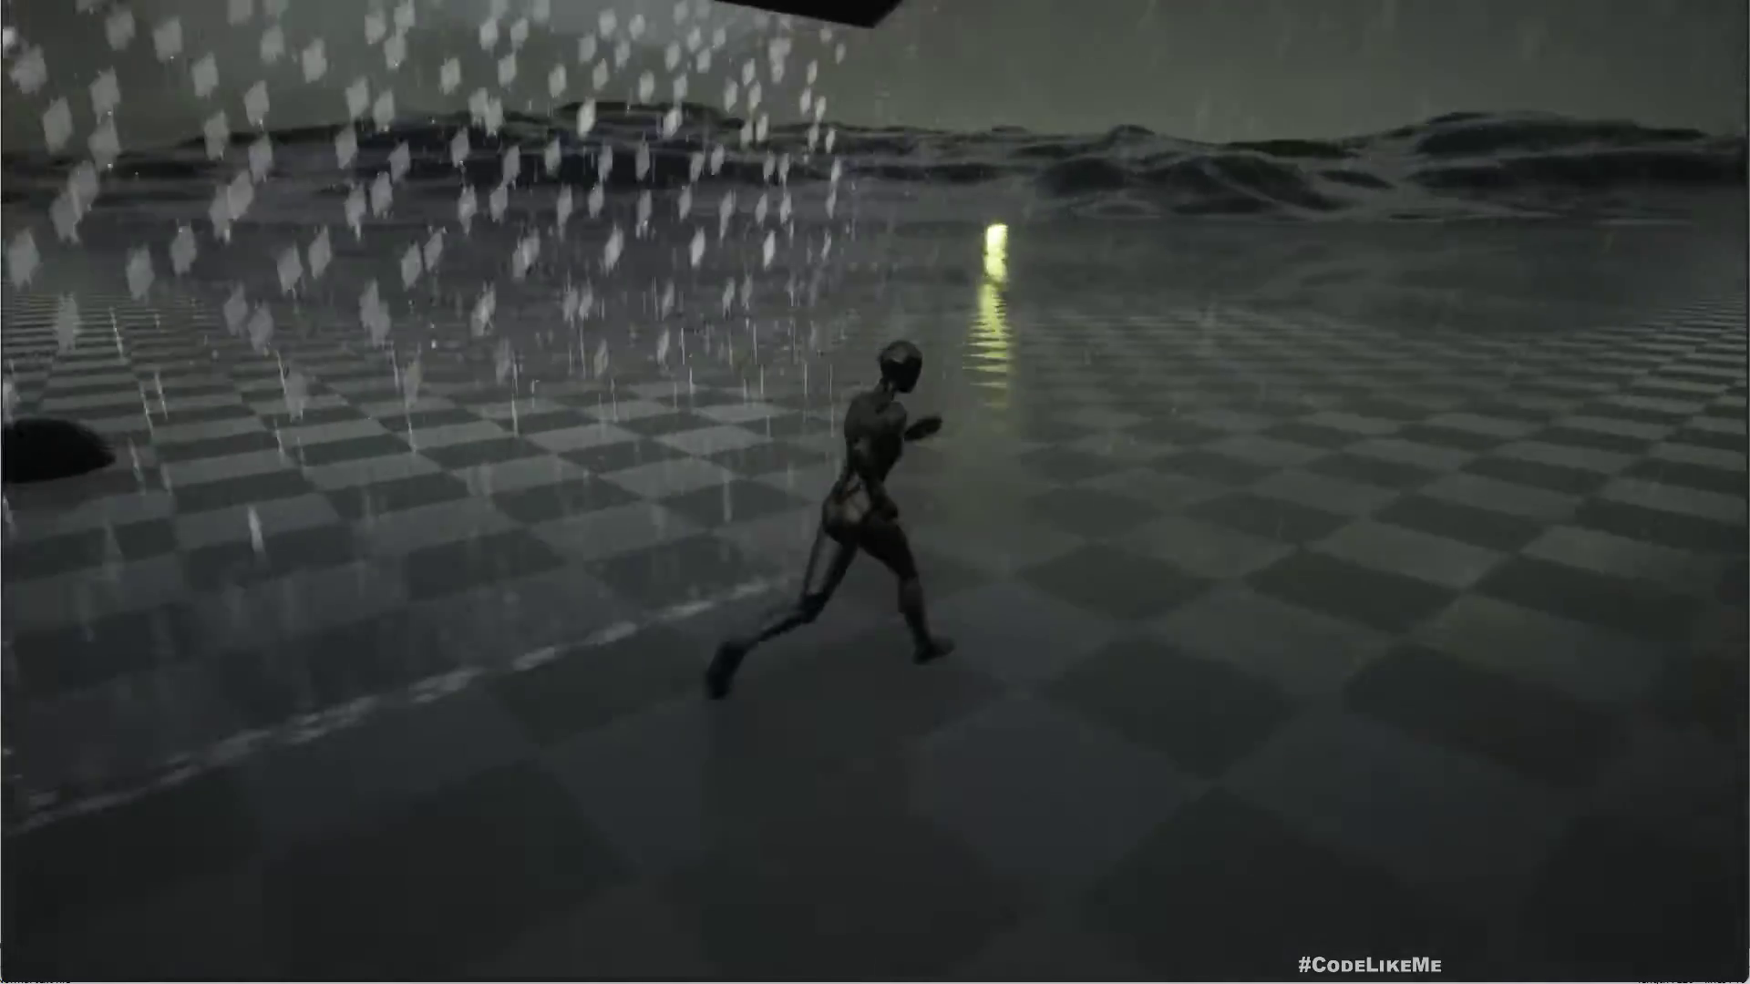
key("s")
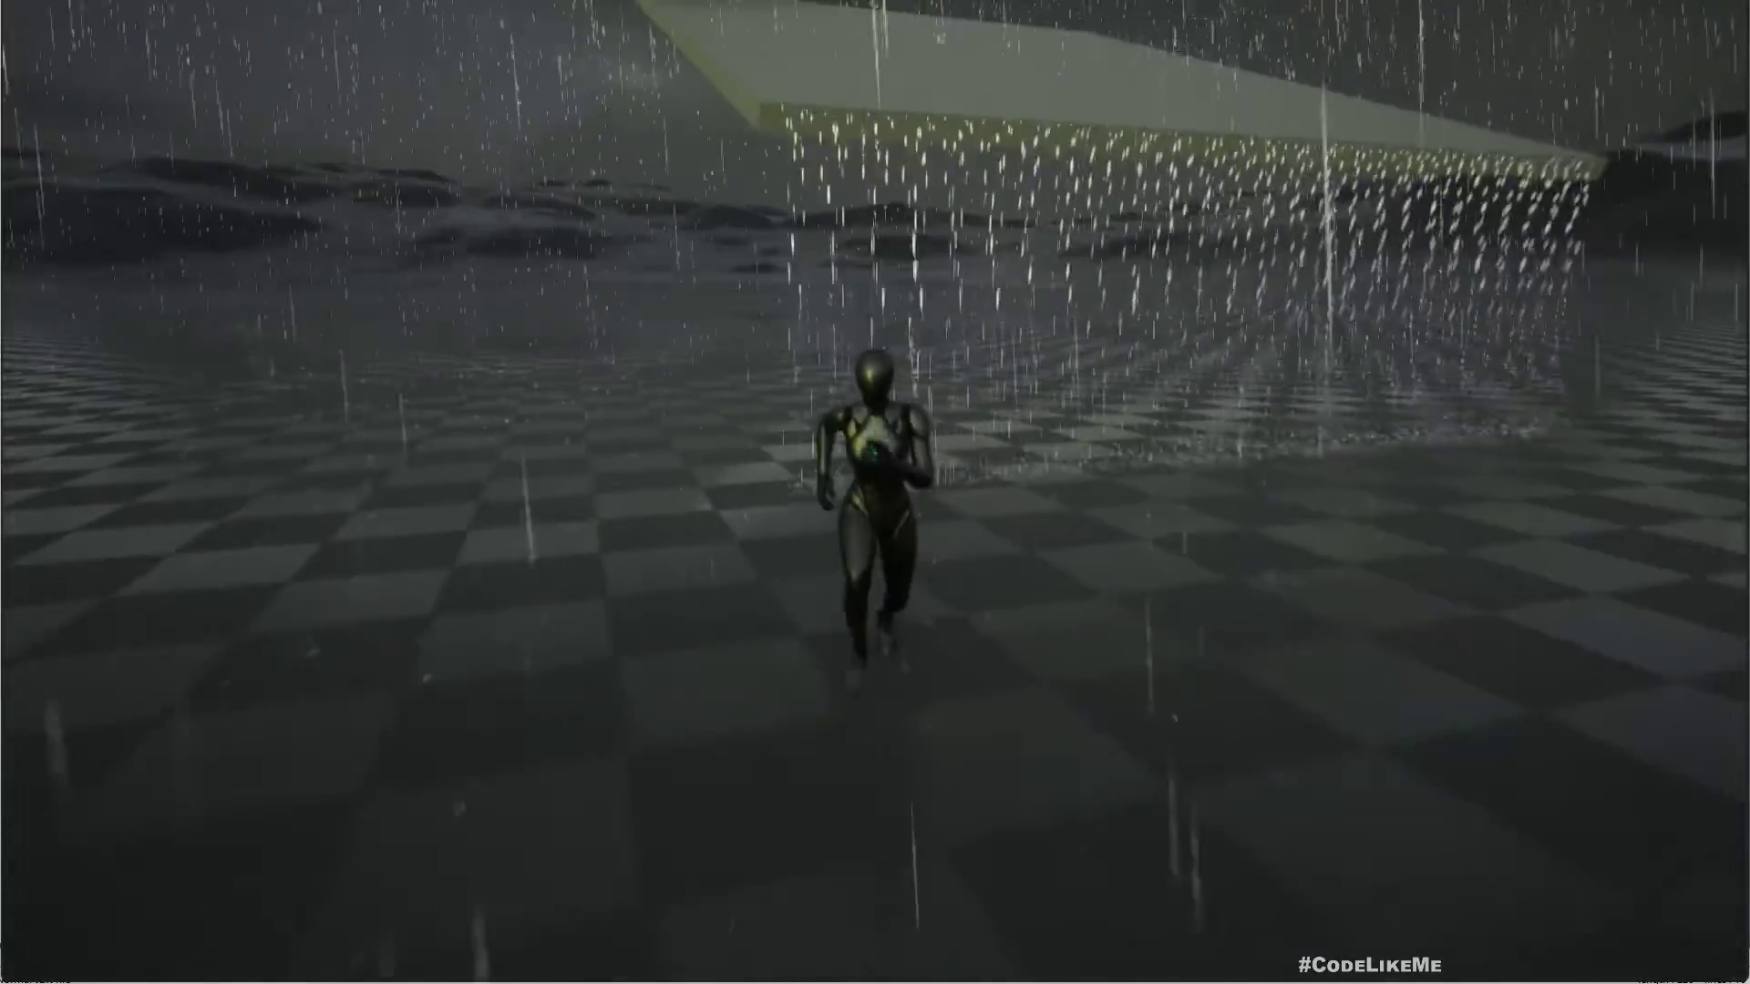
key("a")
key("w")
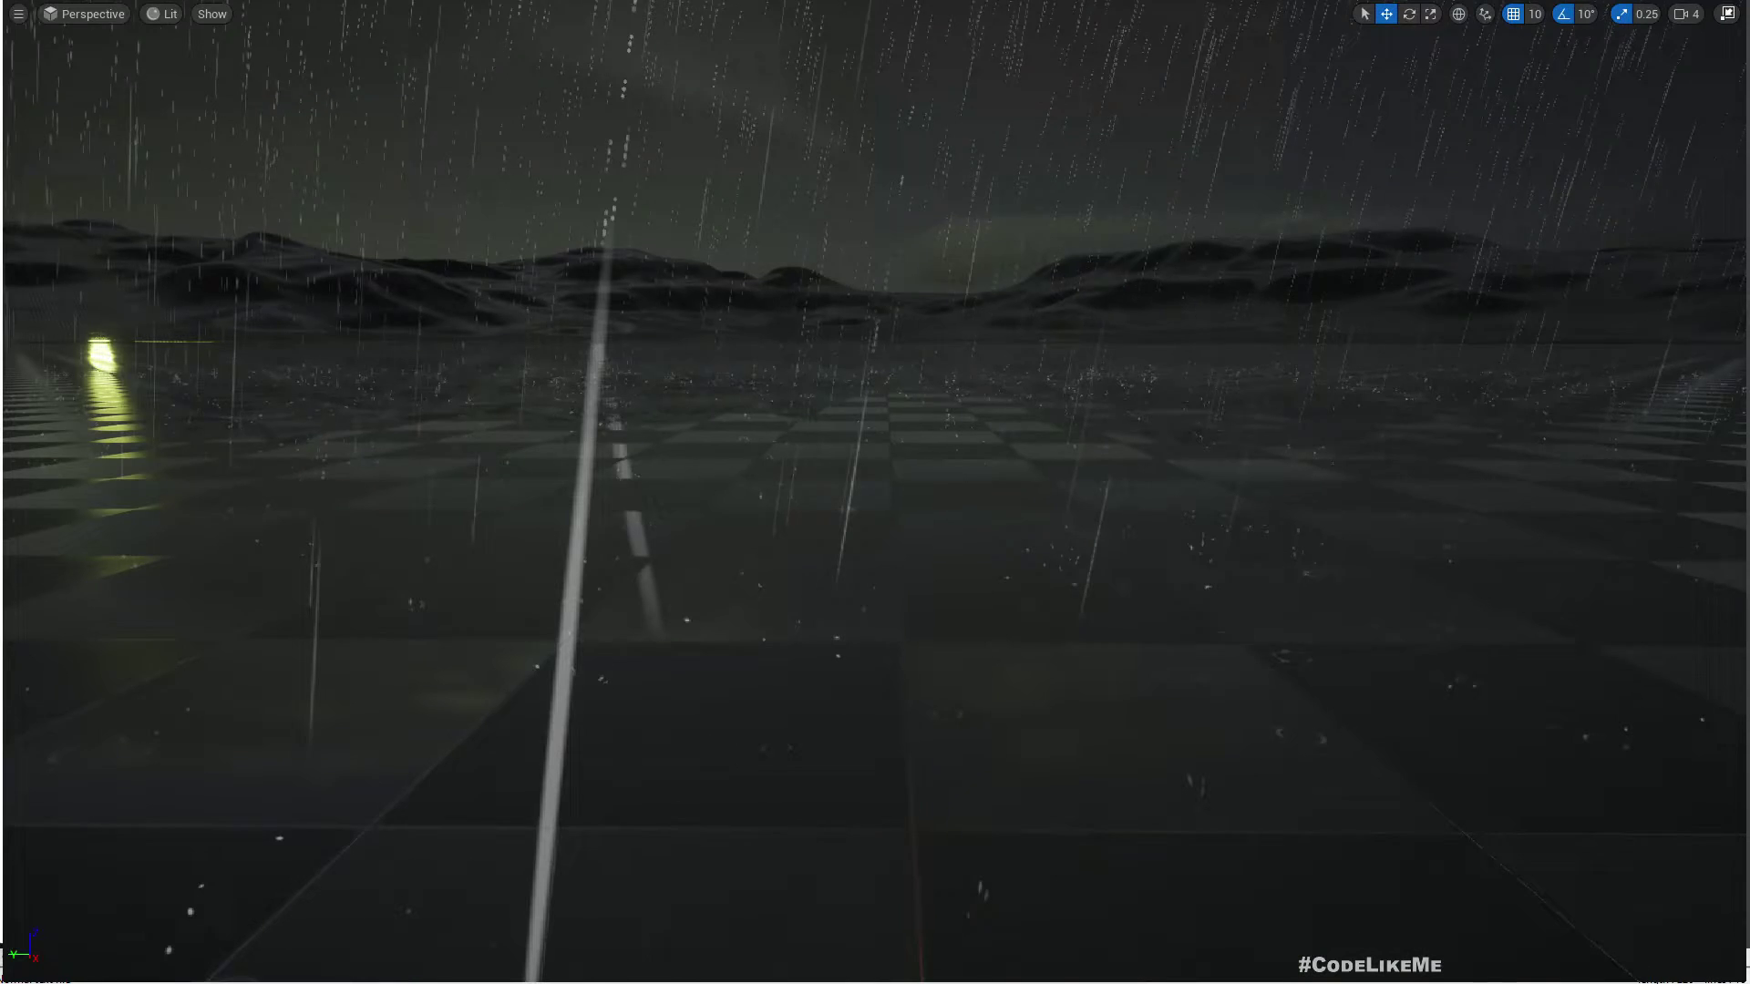
Restore the full editor layout and place a basic cube shape on the checkered ground
right_click_drag(1355, 473, 1224, 512)
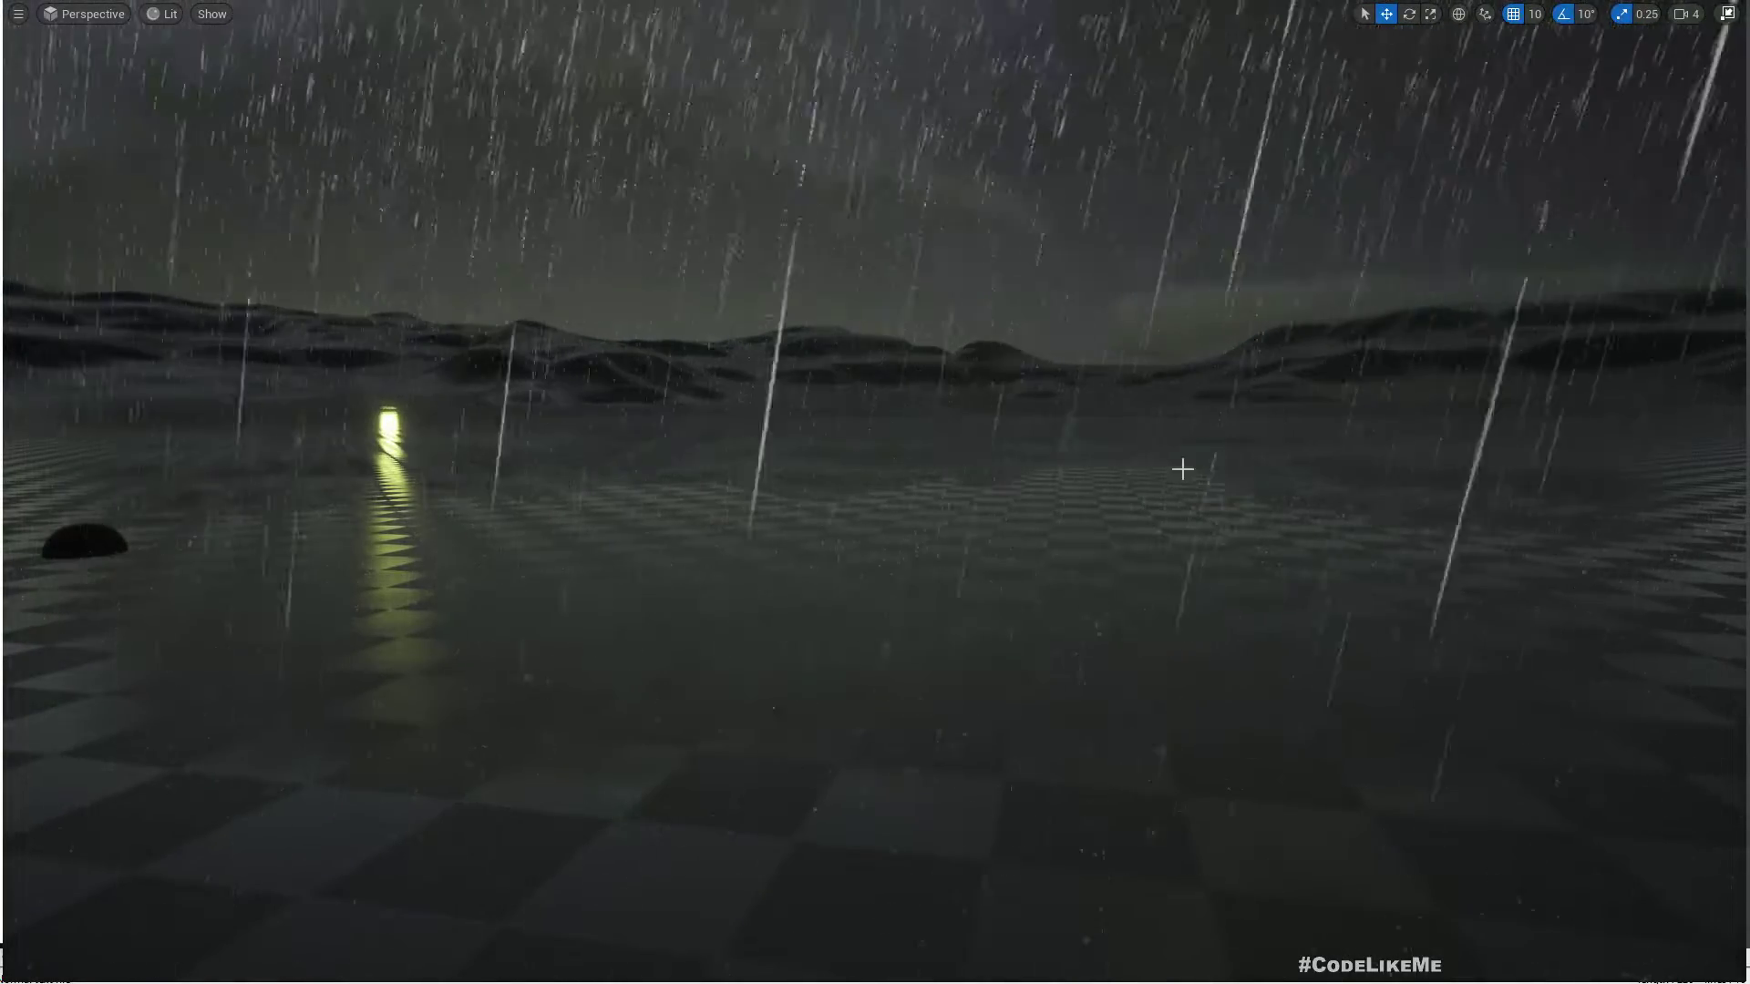
right_click_drag(1179, 468, 1083, 468)
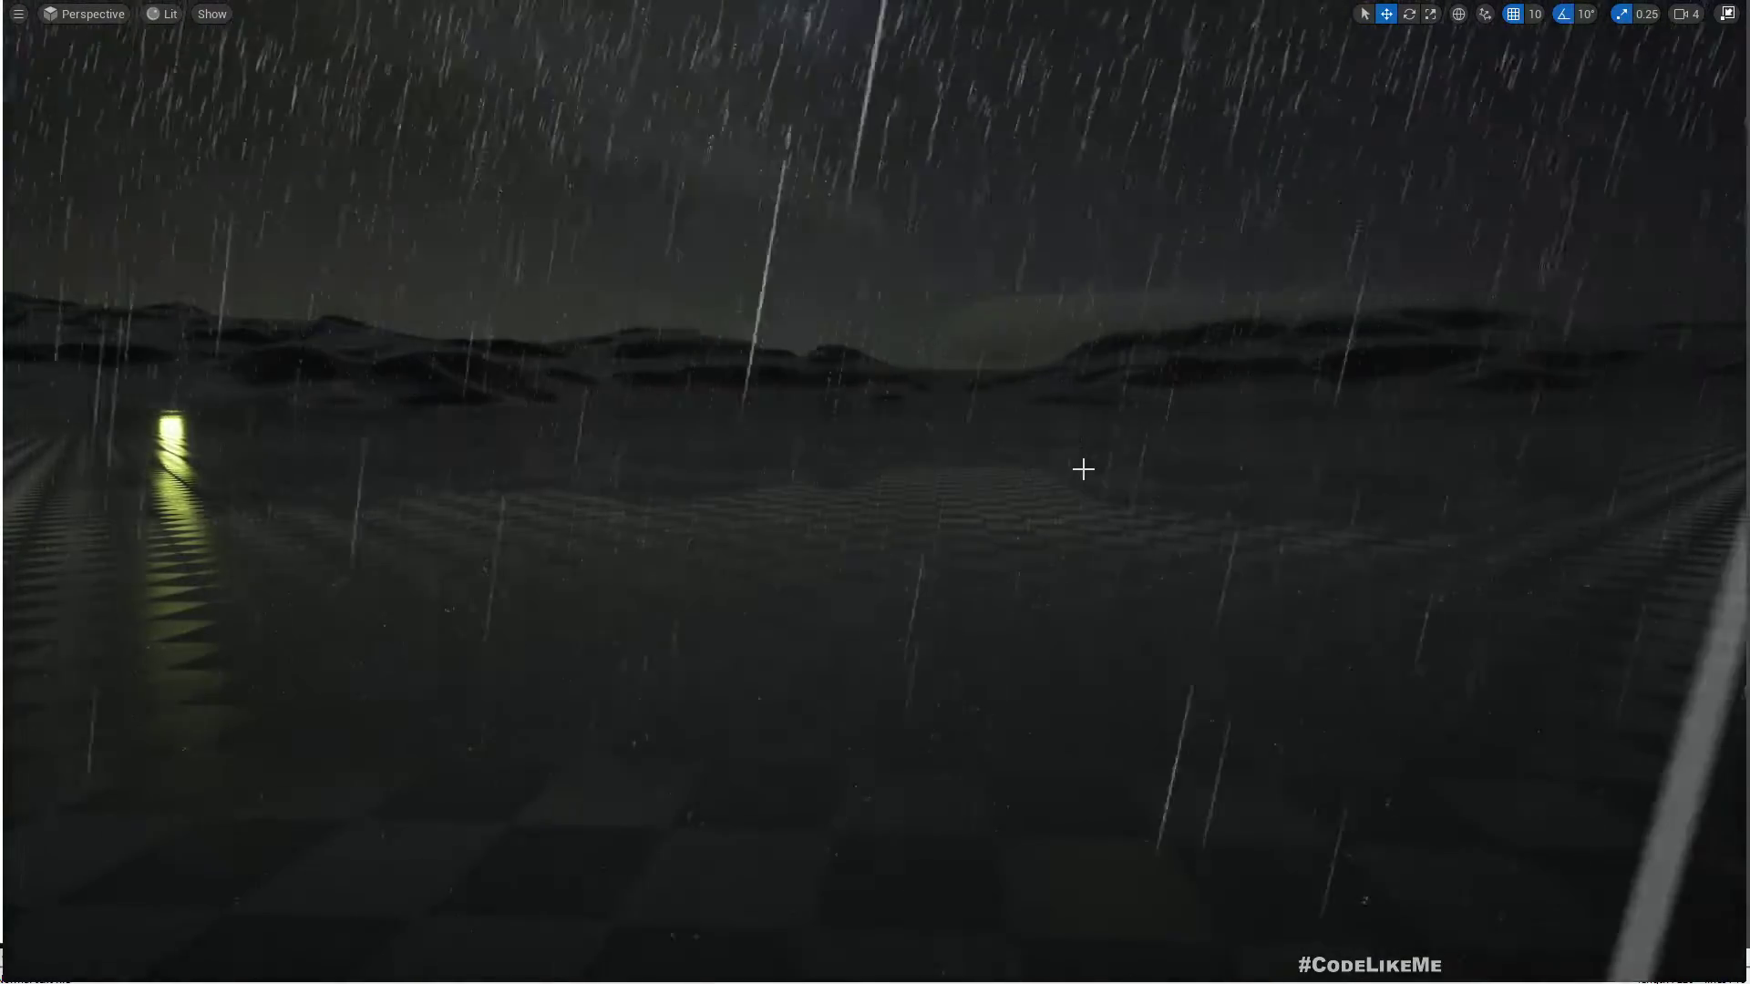
key("F11")
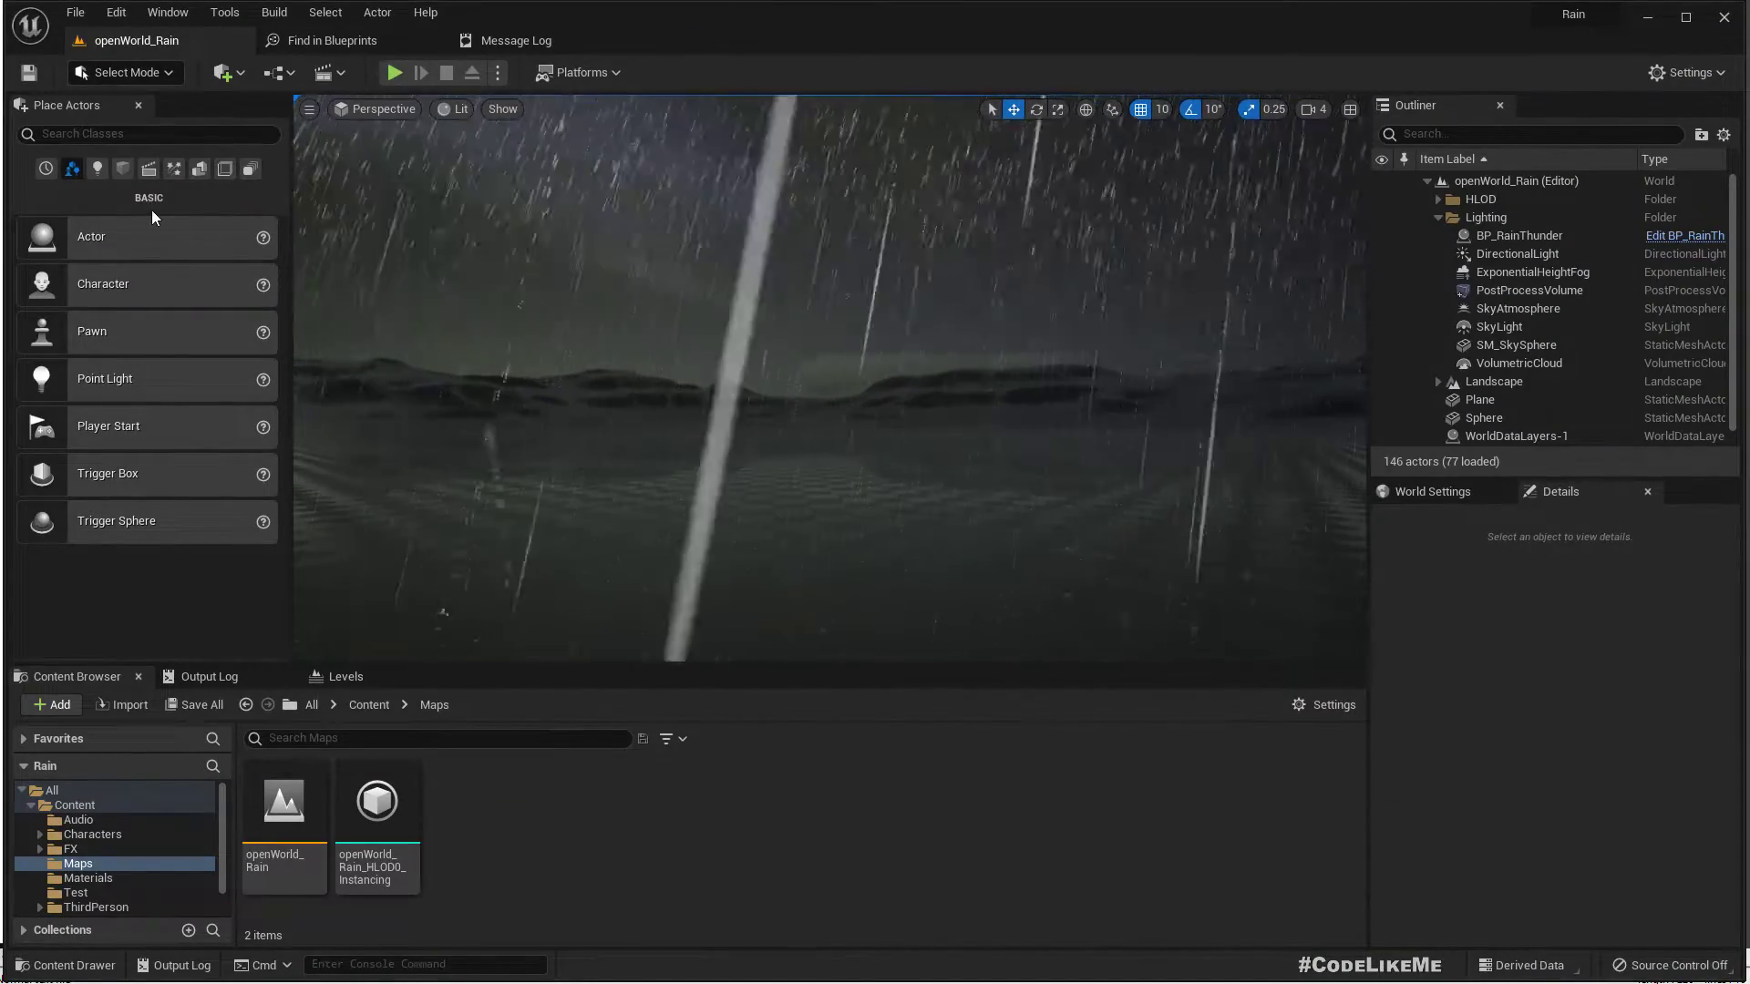
left_click(123, 169)
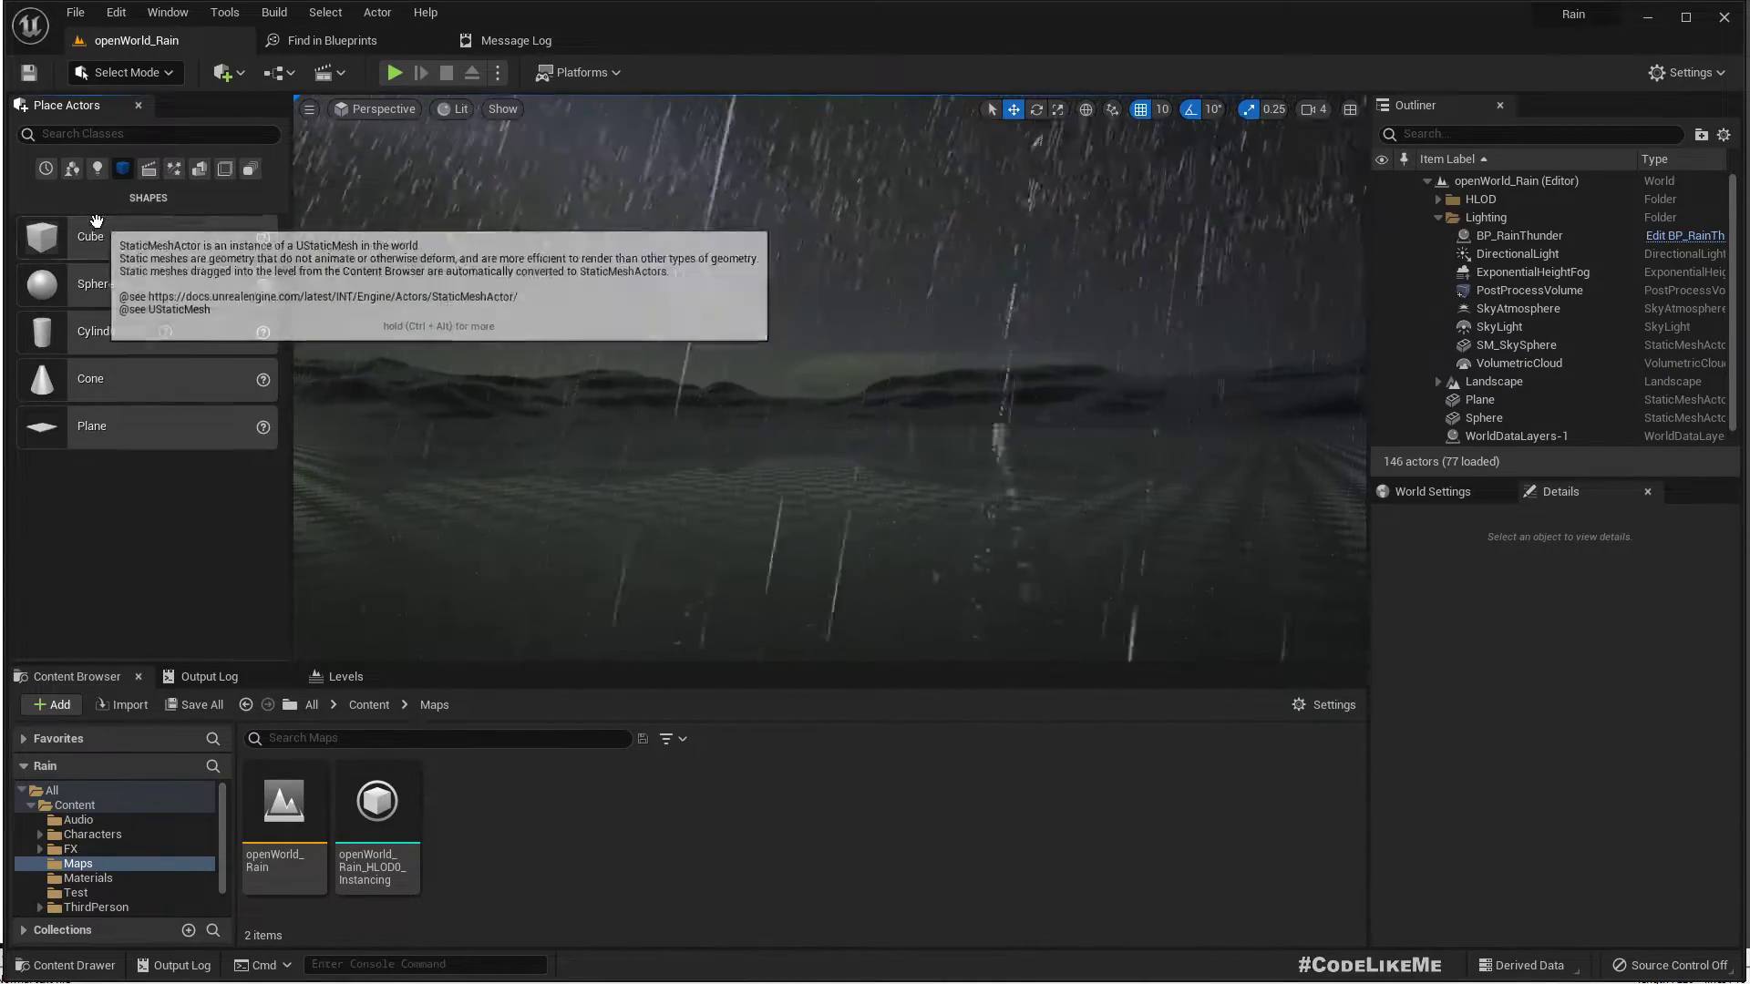
left_click_drag(156, 442, 772, 554)
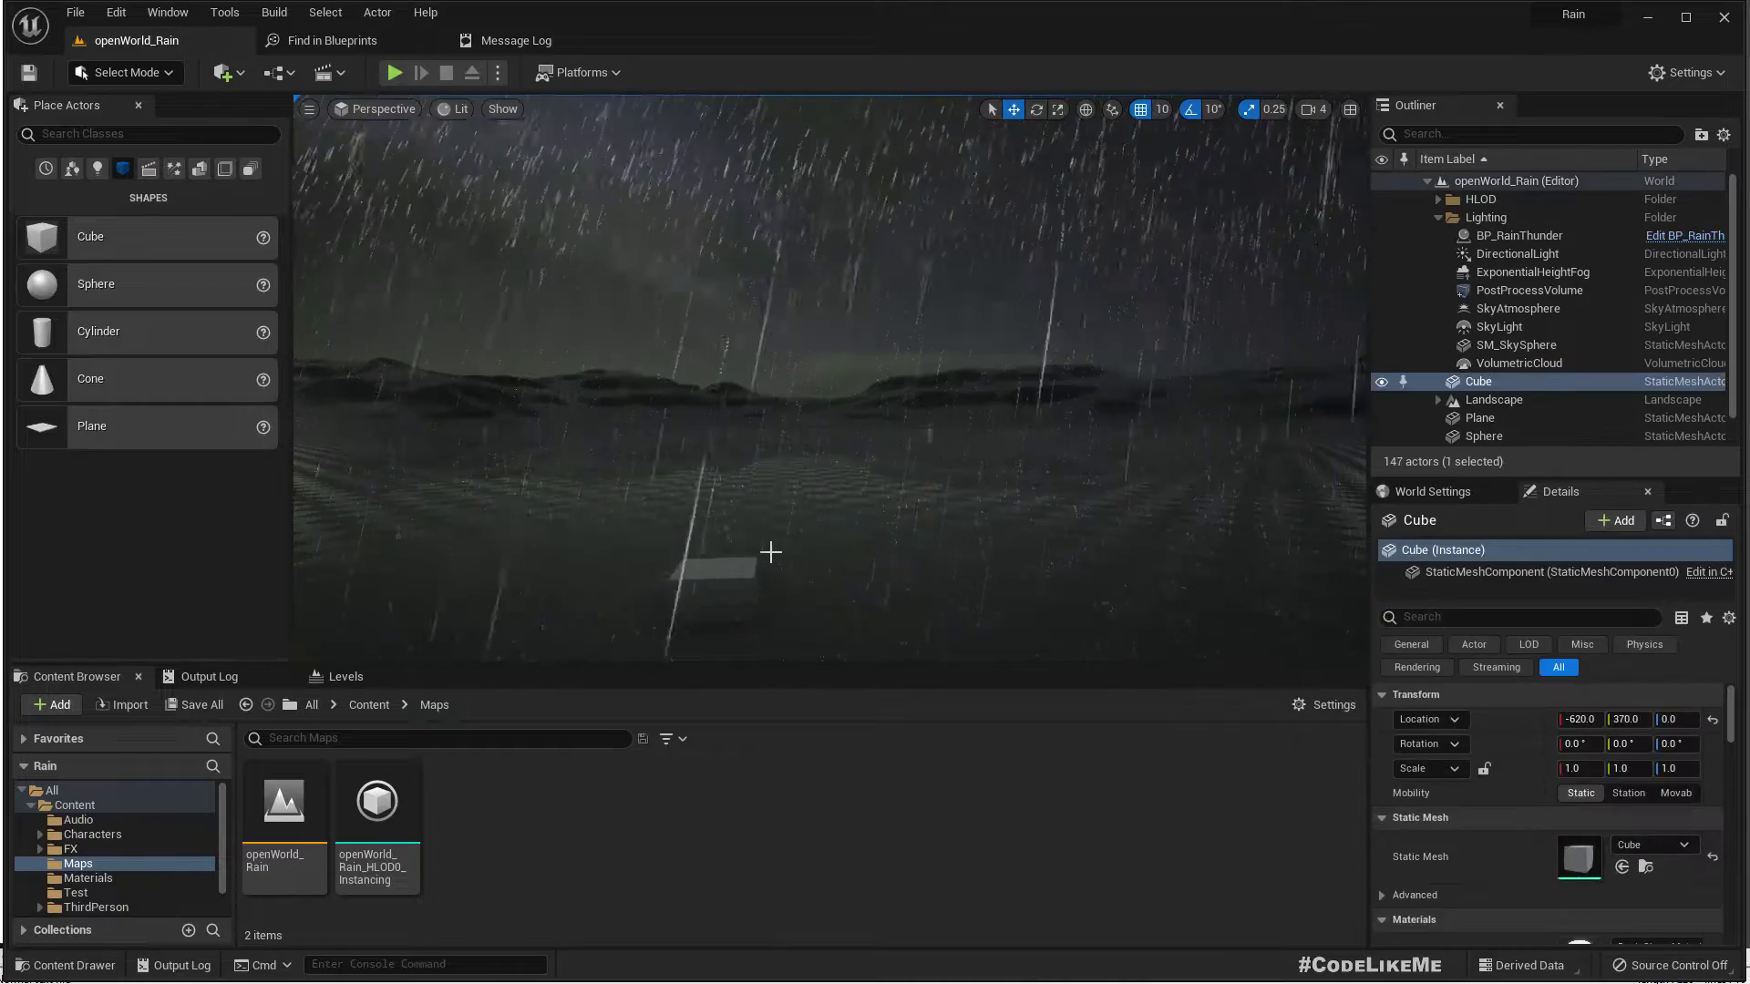
Flatten the cube into a slab by scaling it to 5.0 in X, 5.0 in Y and 0.25 in Z
mouse_move(759, 617)
right_mouse_down()
mouse_move(821, 643)
mouse_move(770, 638)
mouse_move(758, 617)
right_mouse_up()
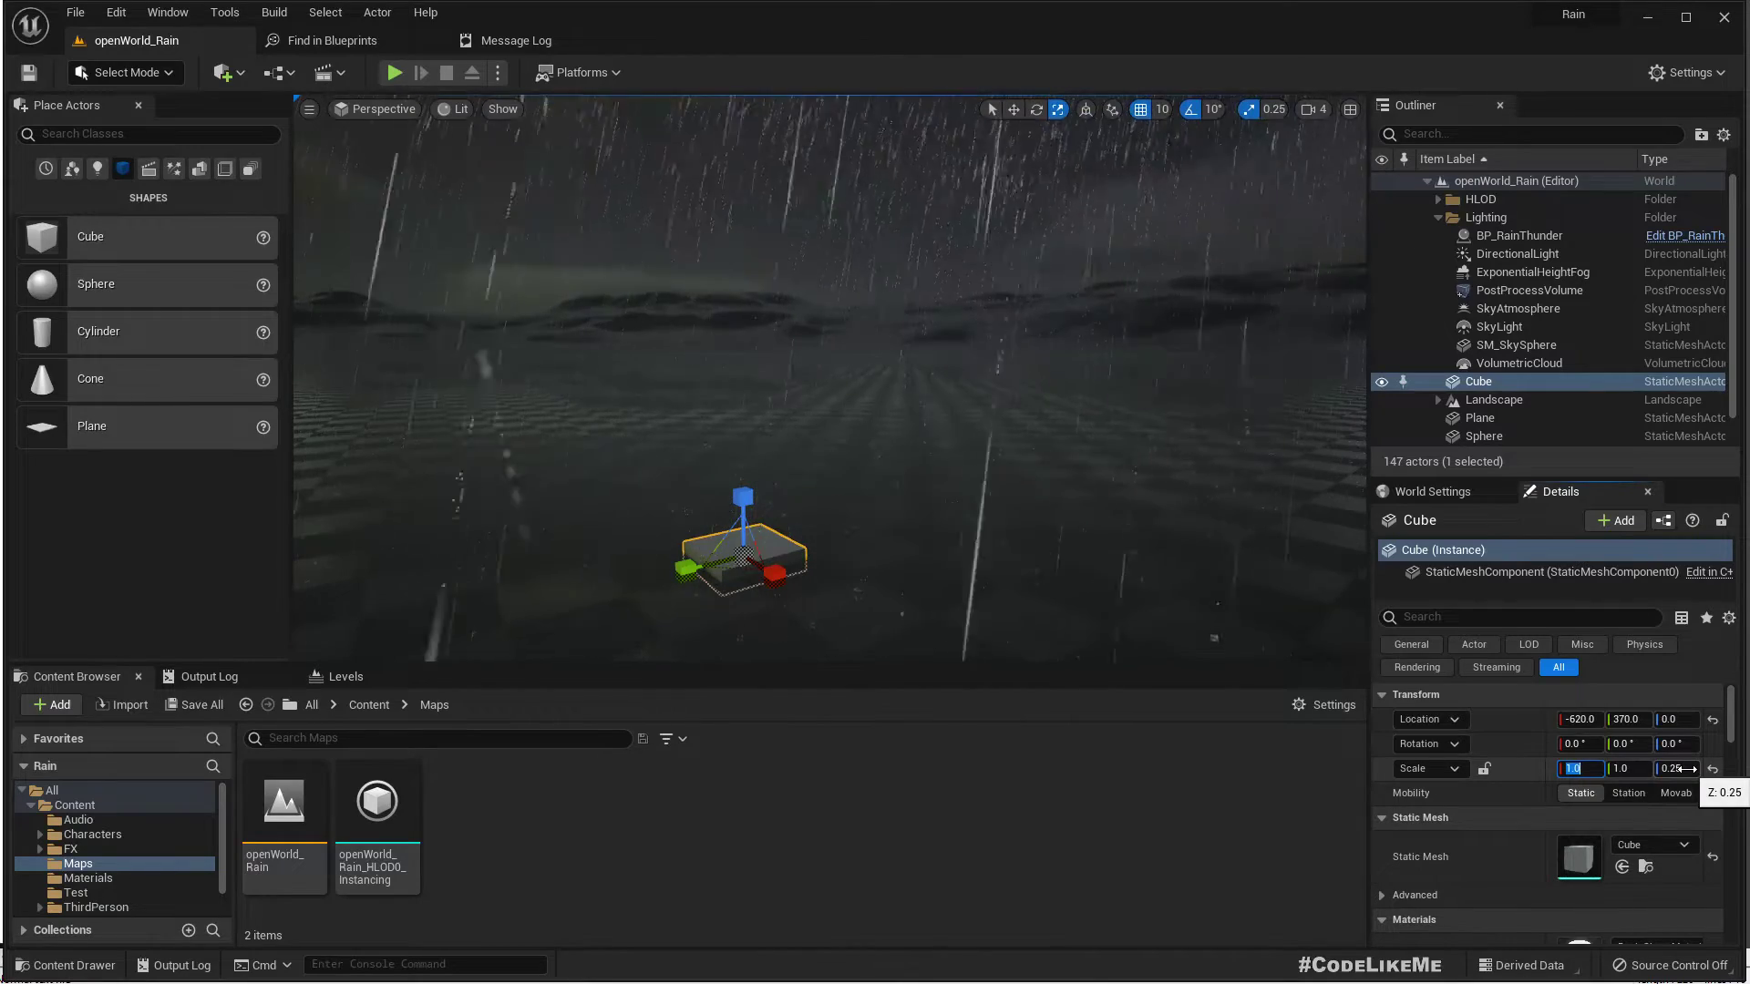
key("Tab")
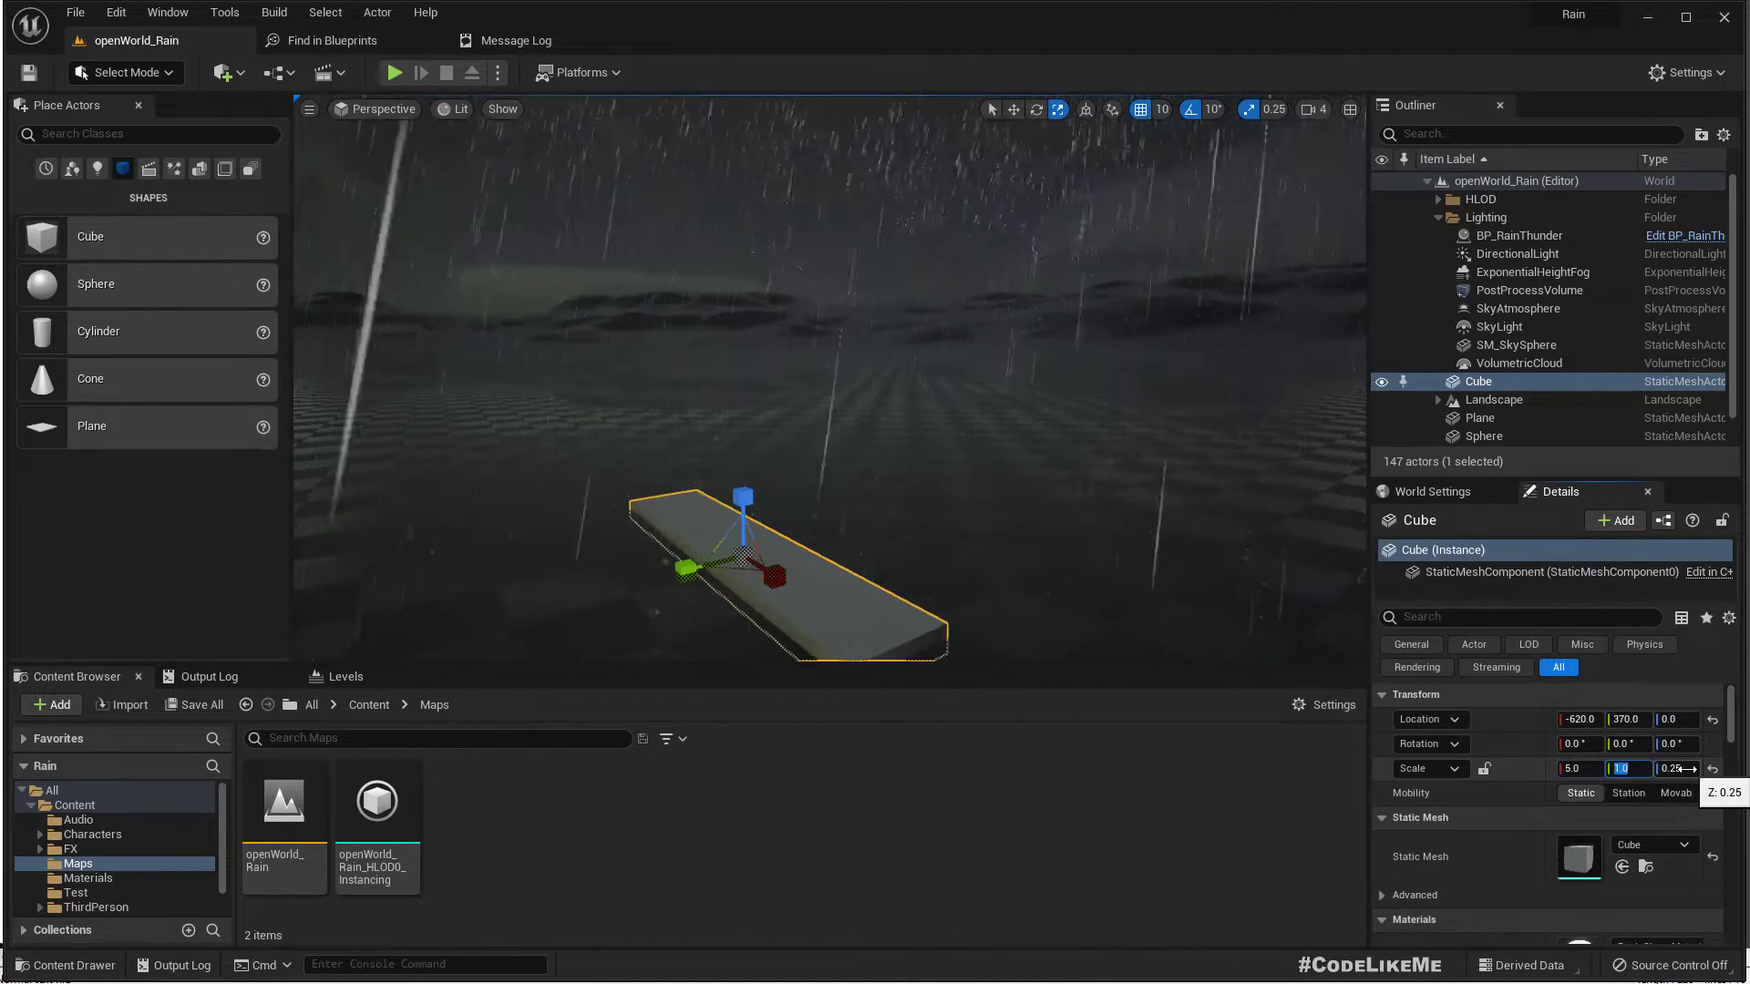
type("5")
key("Return")
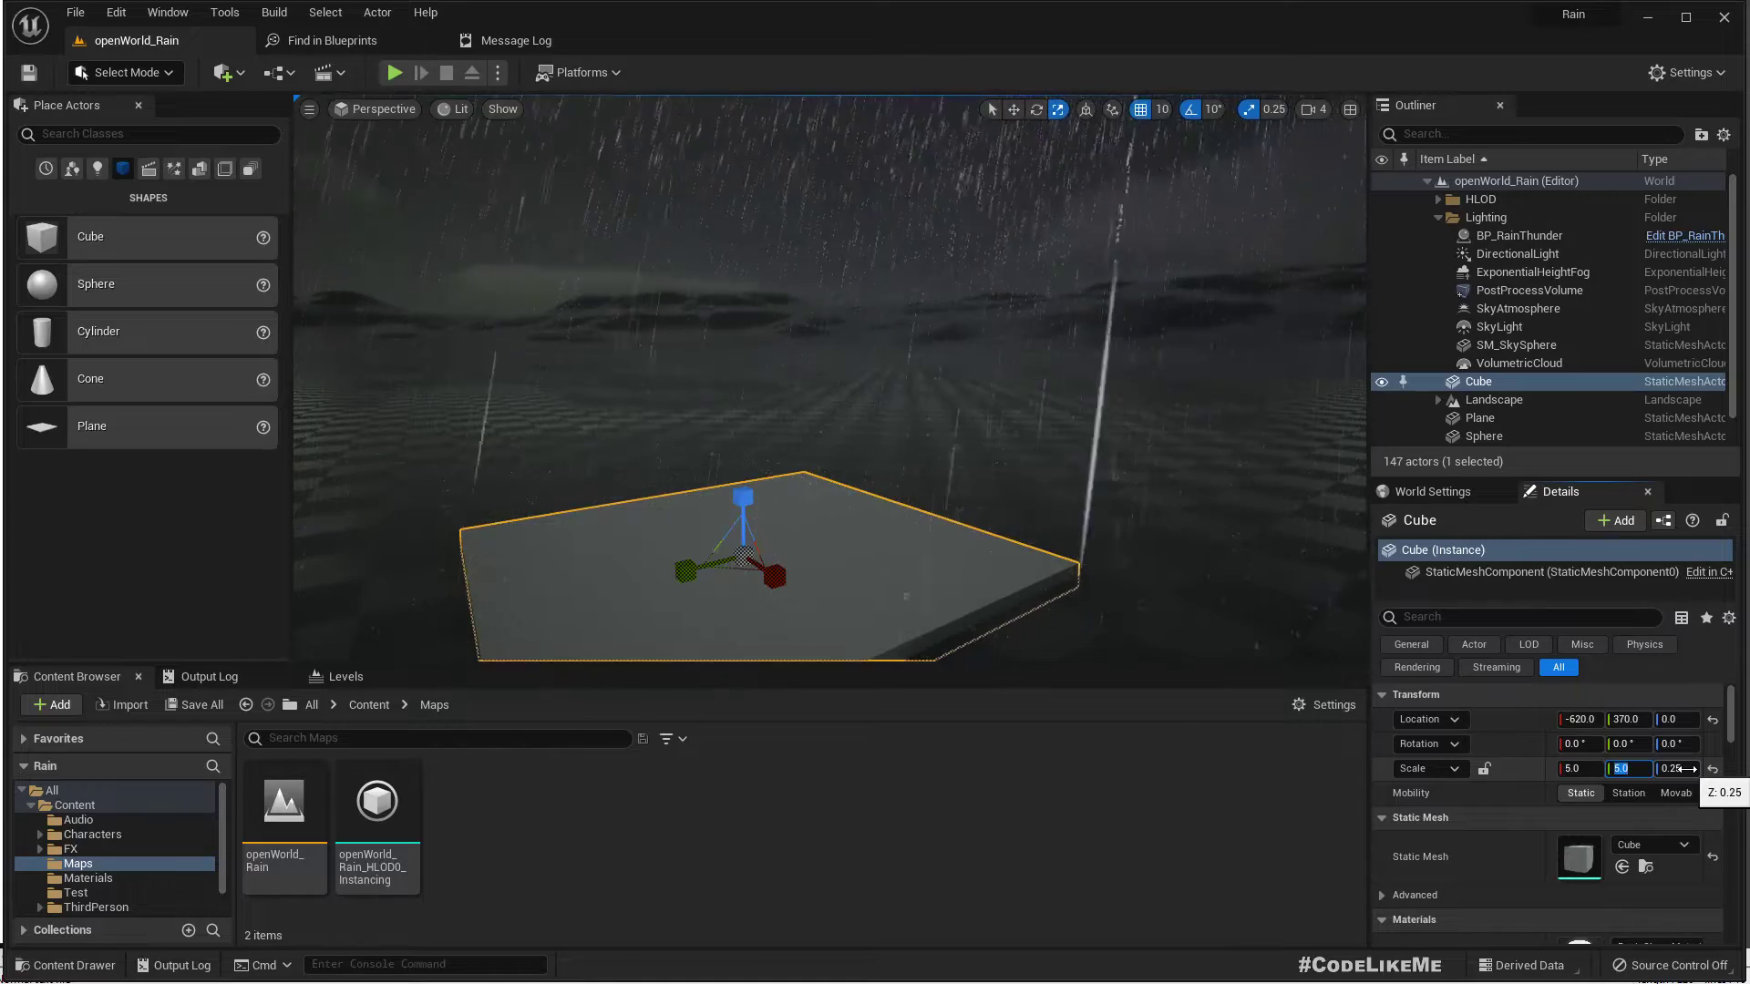
Raise the slab above the ground to a Z location of 410
right_click_drag(829, 383, 767, 313)
key("w")
left_click_drag(833, 445, 834, 100)
right_click_drag(831, 383, 948, 346)
key("w")
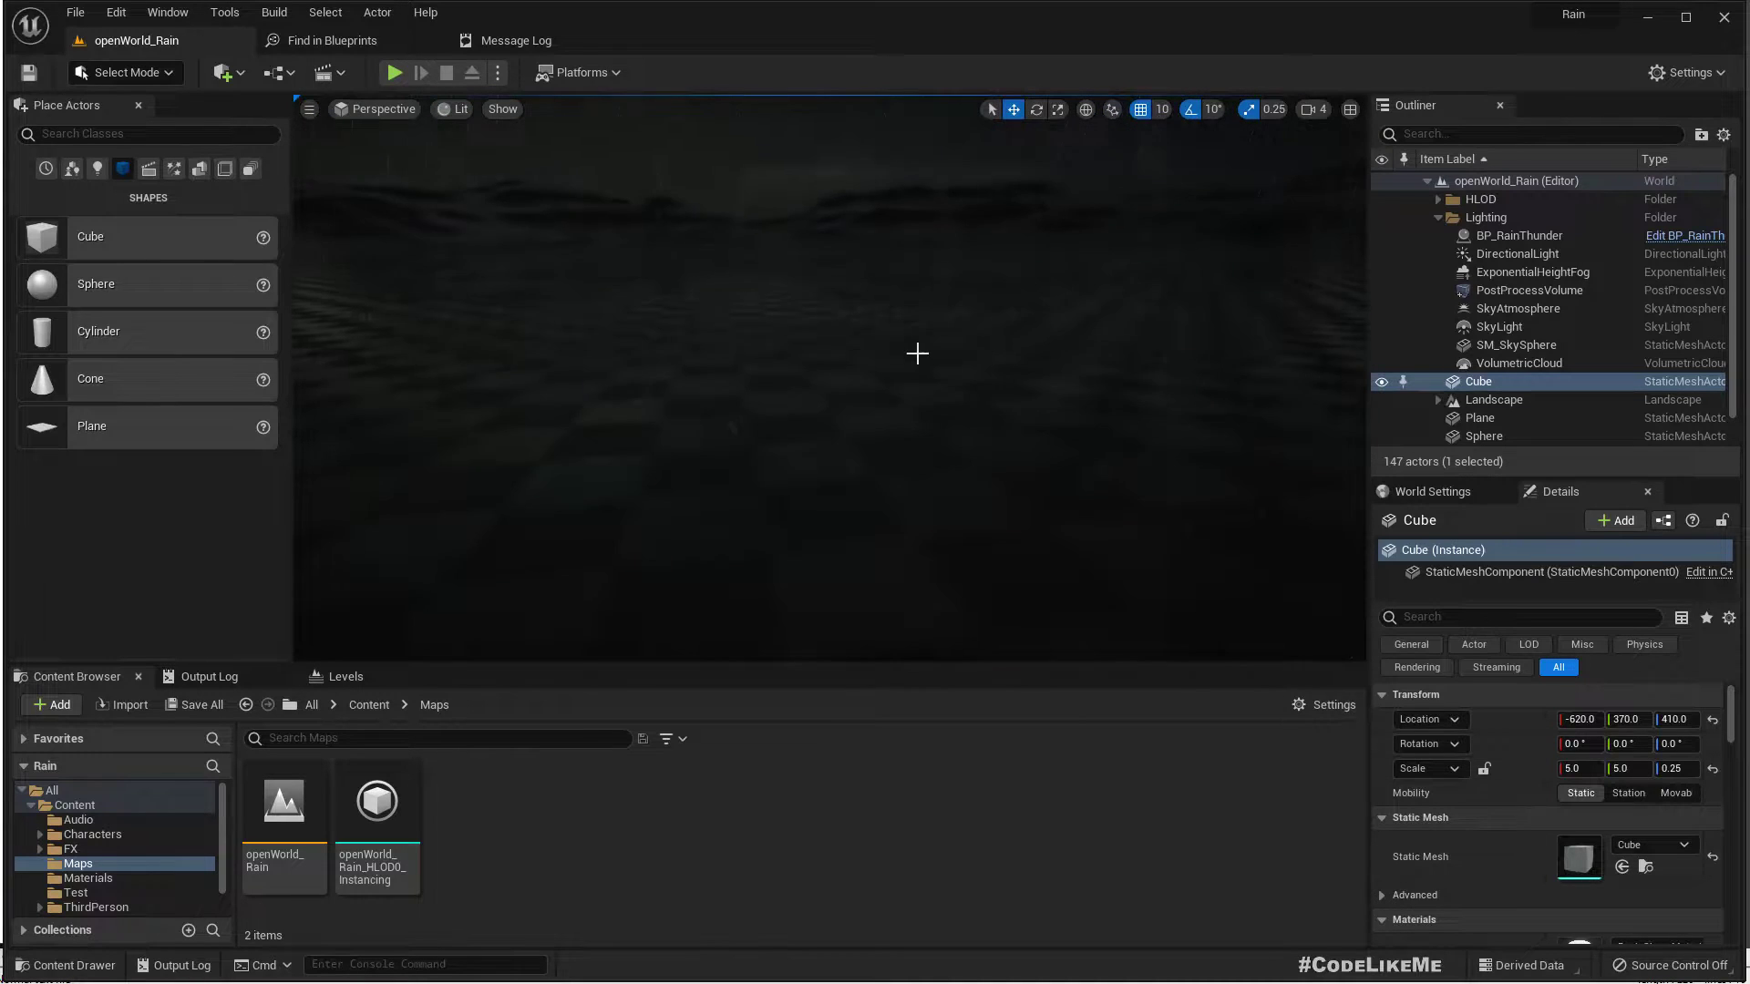
Maximize the viewport and enlarge the slab along both horizontal axes to form a wide roof
key("F11")
mouse_move(918, 354)
right_mouse_down()
mouse_move(921, 429)
mouse_move(893, 284)
mouse_move(893, 310)
mouse_move(1021, 365)
mouse_move(1012, 314)
mouse_move(1034, 314)
mouse_move(1030, 351)
mouse_move(945, 355)
mouse_move(953, 374)
right_mouse_up()
key("r")
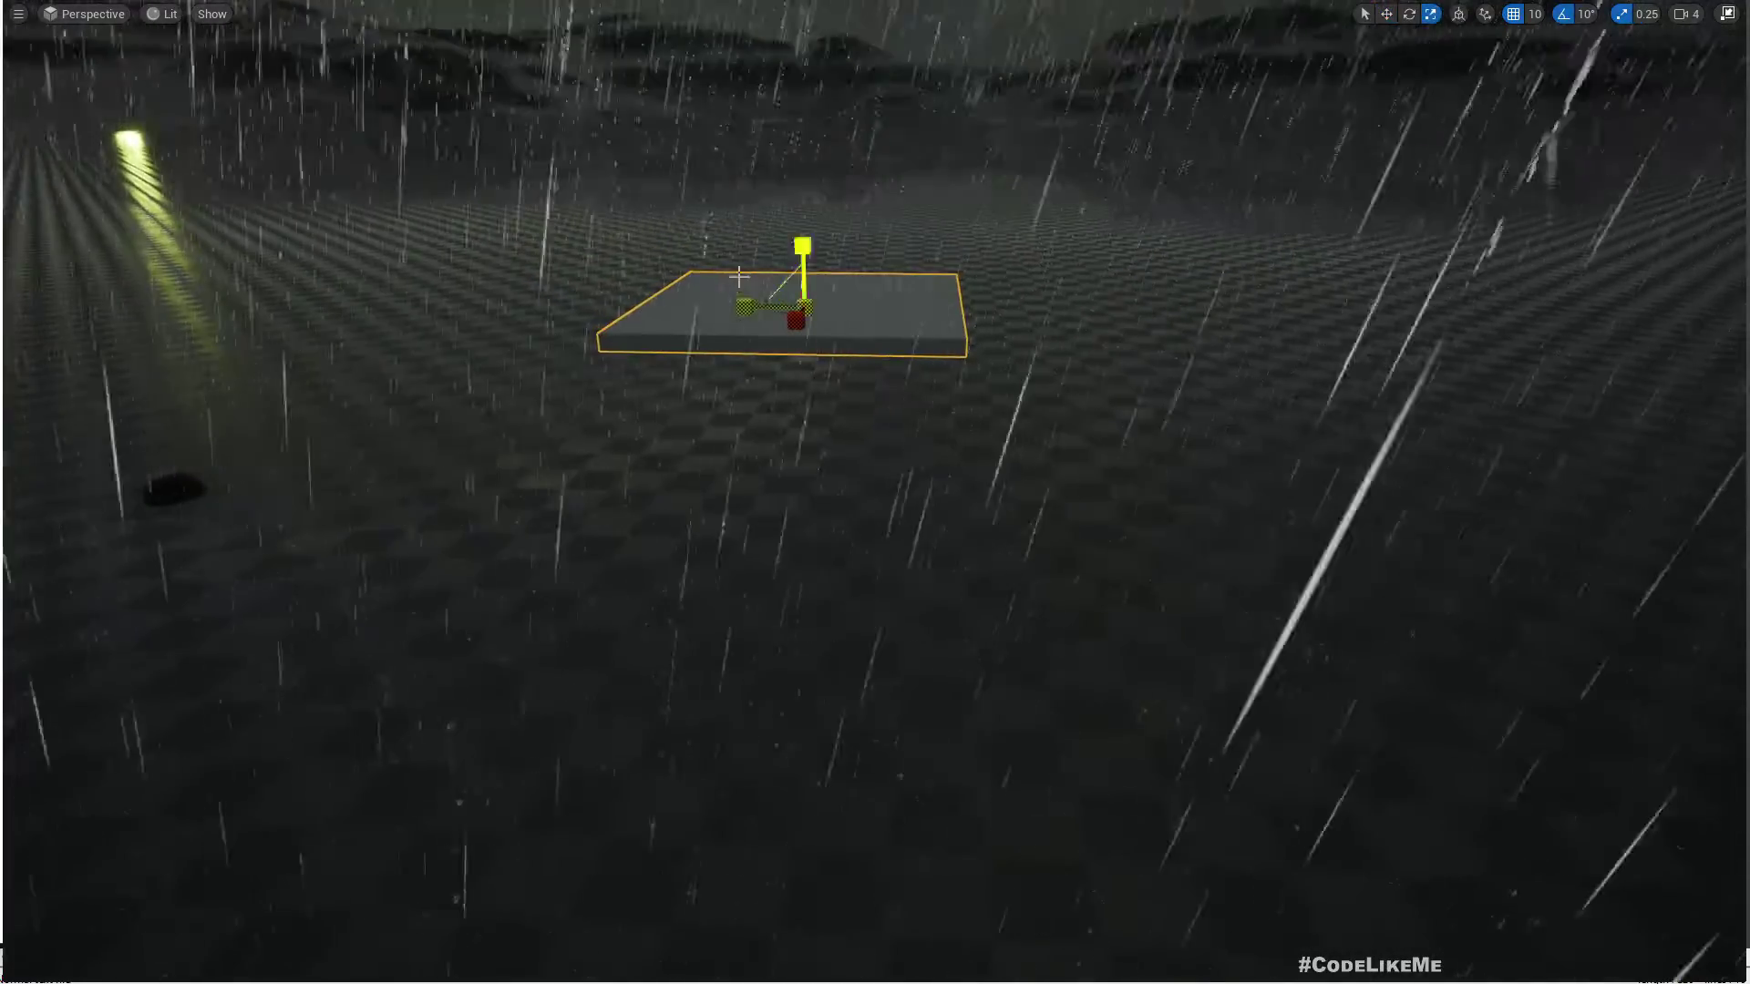
left_click_drag(738, 276, 925, 328)
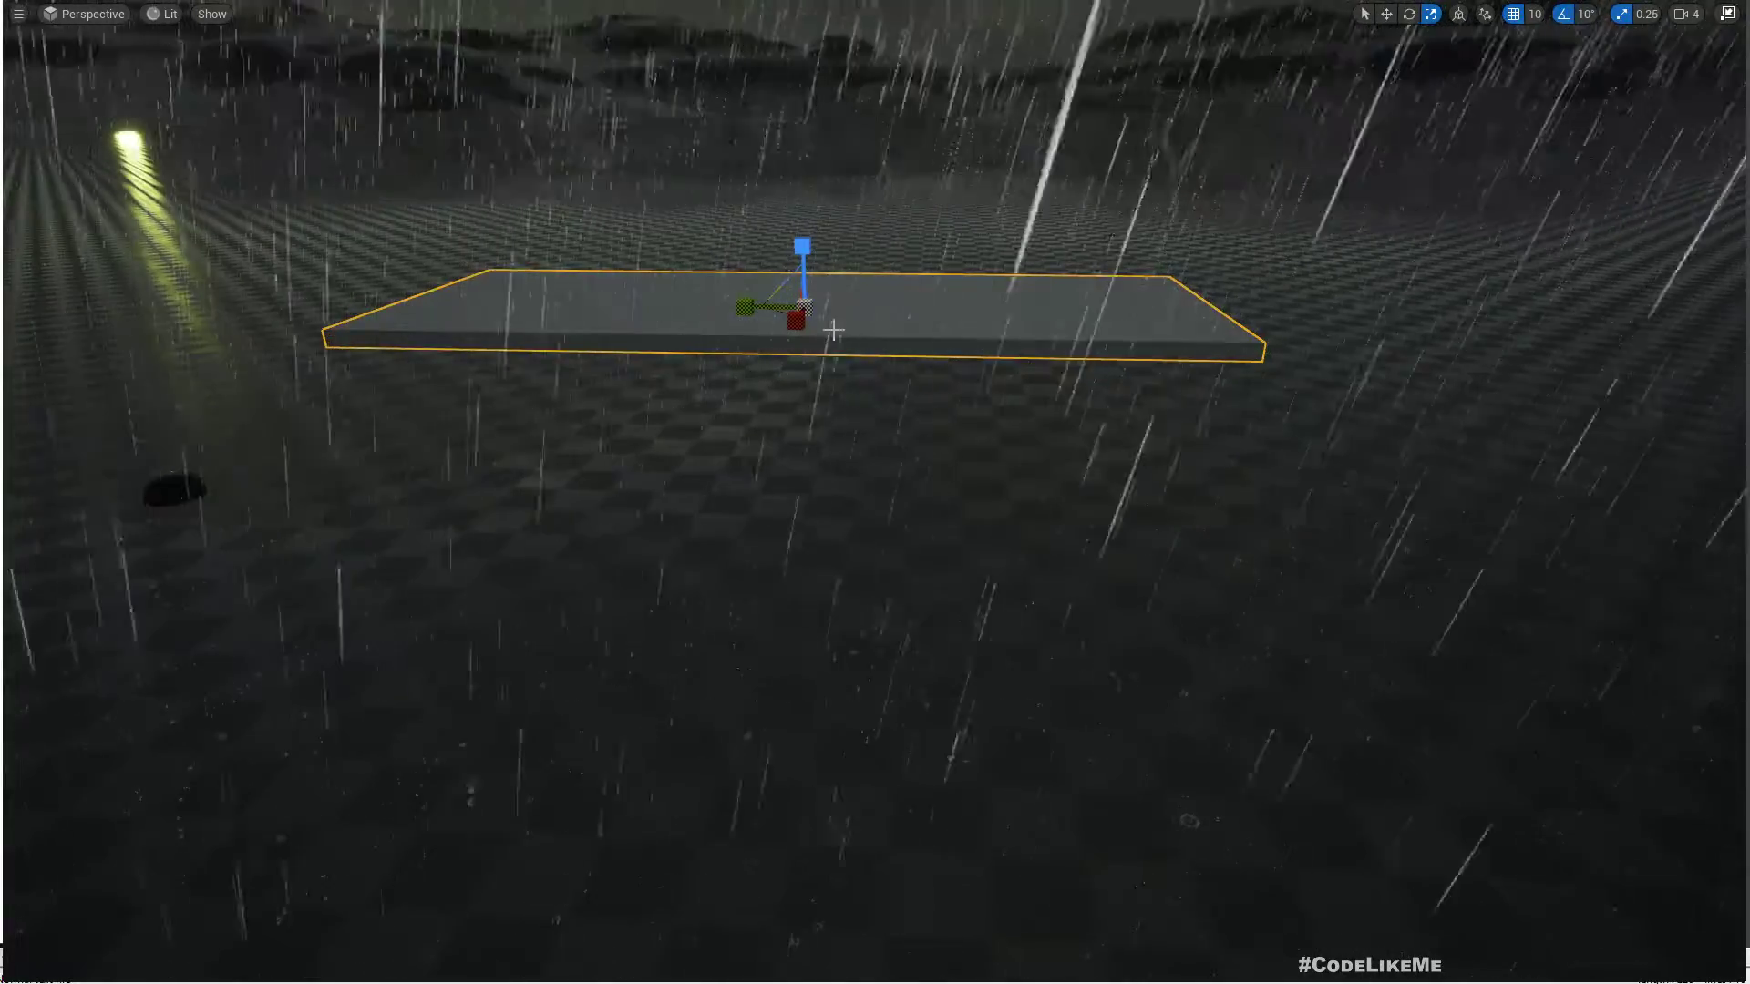
left_click_drag(796, 320, 794, 406)
Inspect the rain around the enlarged slab from below, and run the character through the level in play mode
right_click_drag(794, 405, 1149, 369)
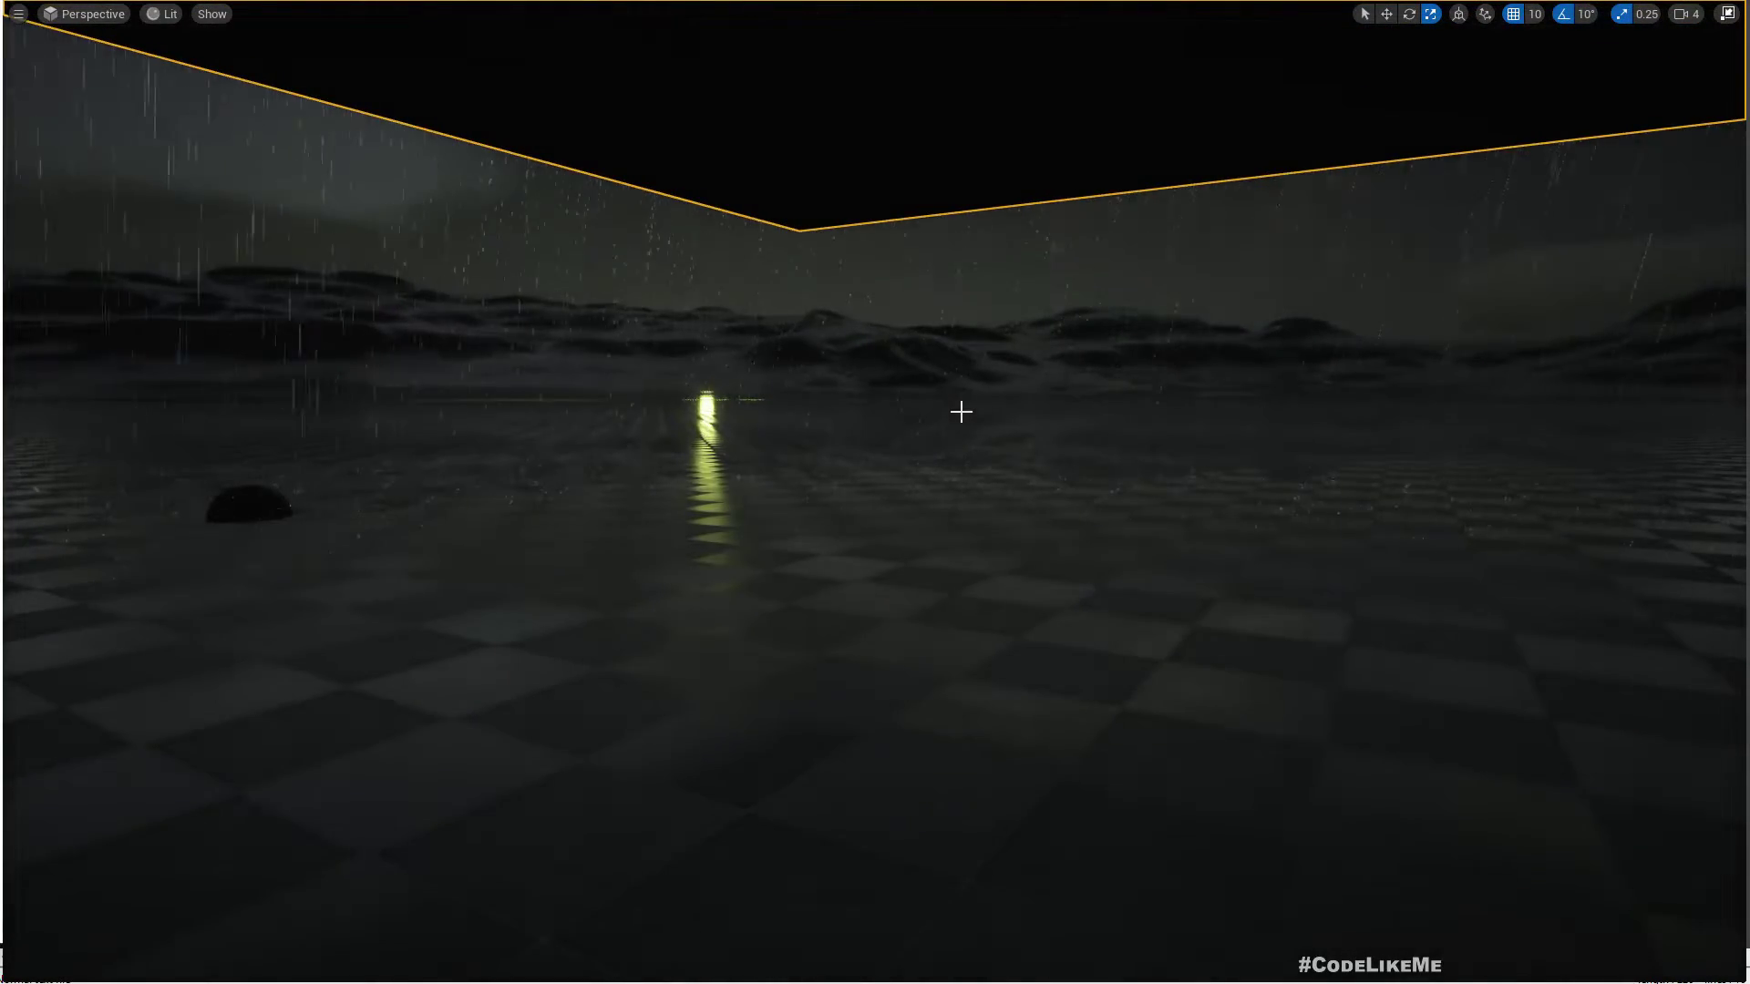
right_click_drag(961, 412, 974, 418)
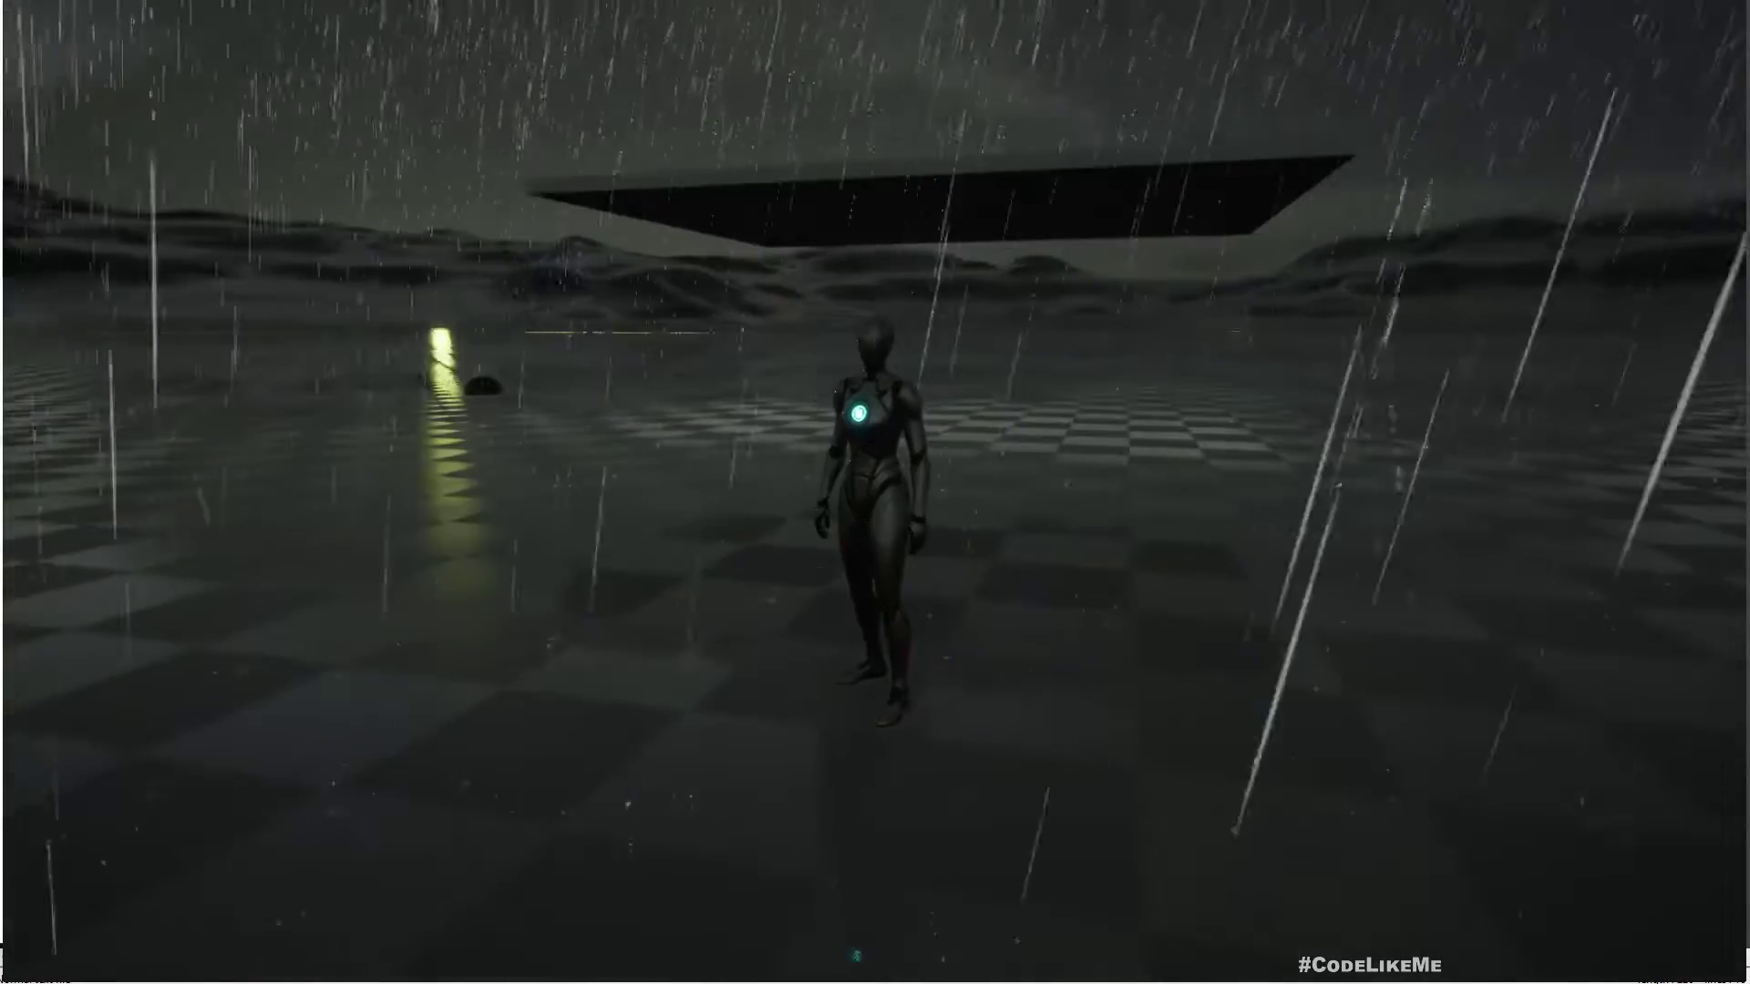
key("w")
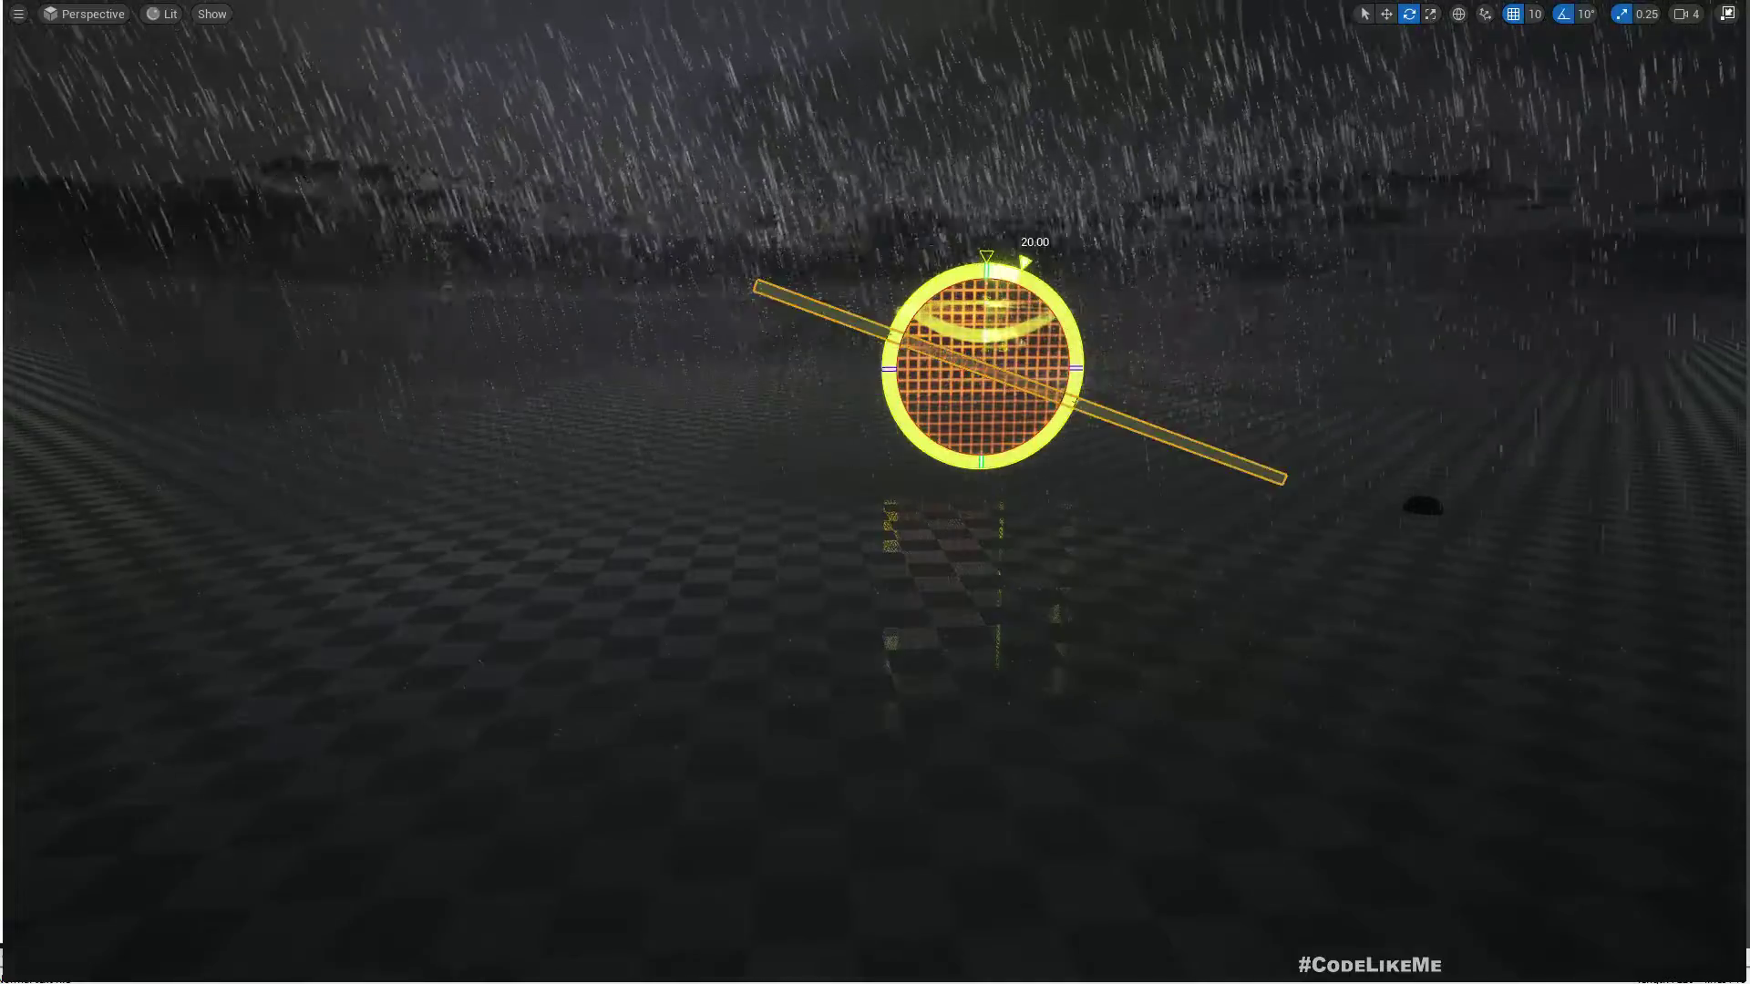
Tilt the slab by 20 degrees and move it higher above the ground
right_click_drag(984, 365, 910, 282)
key("w")
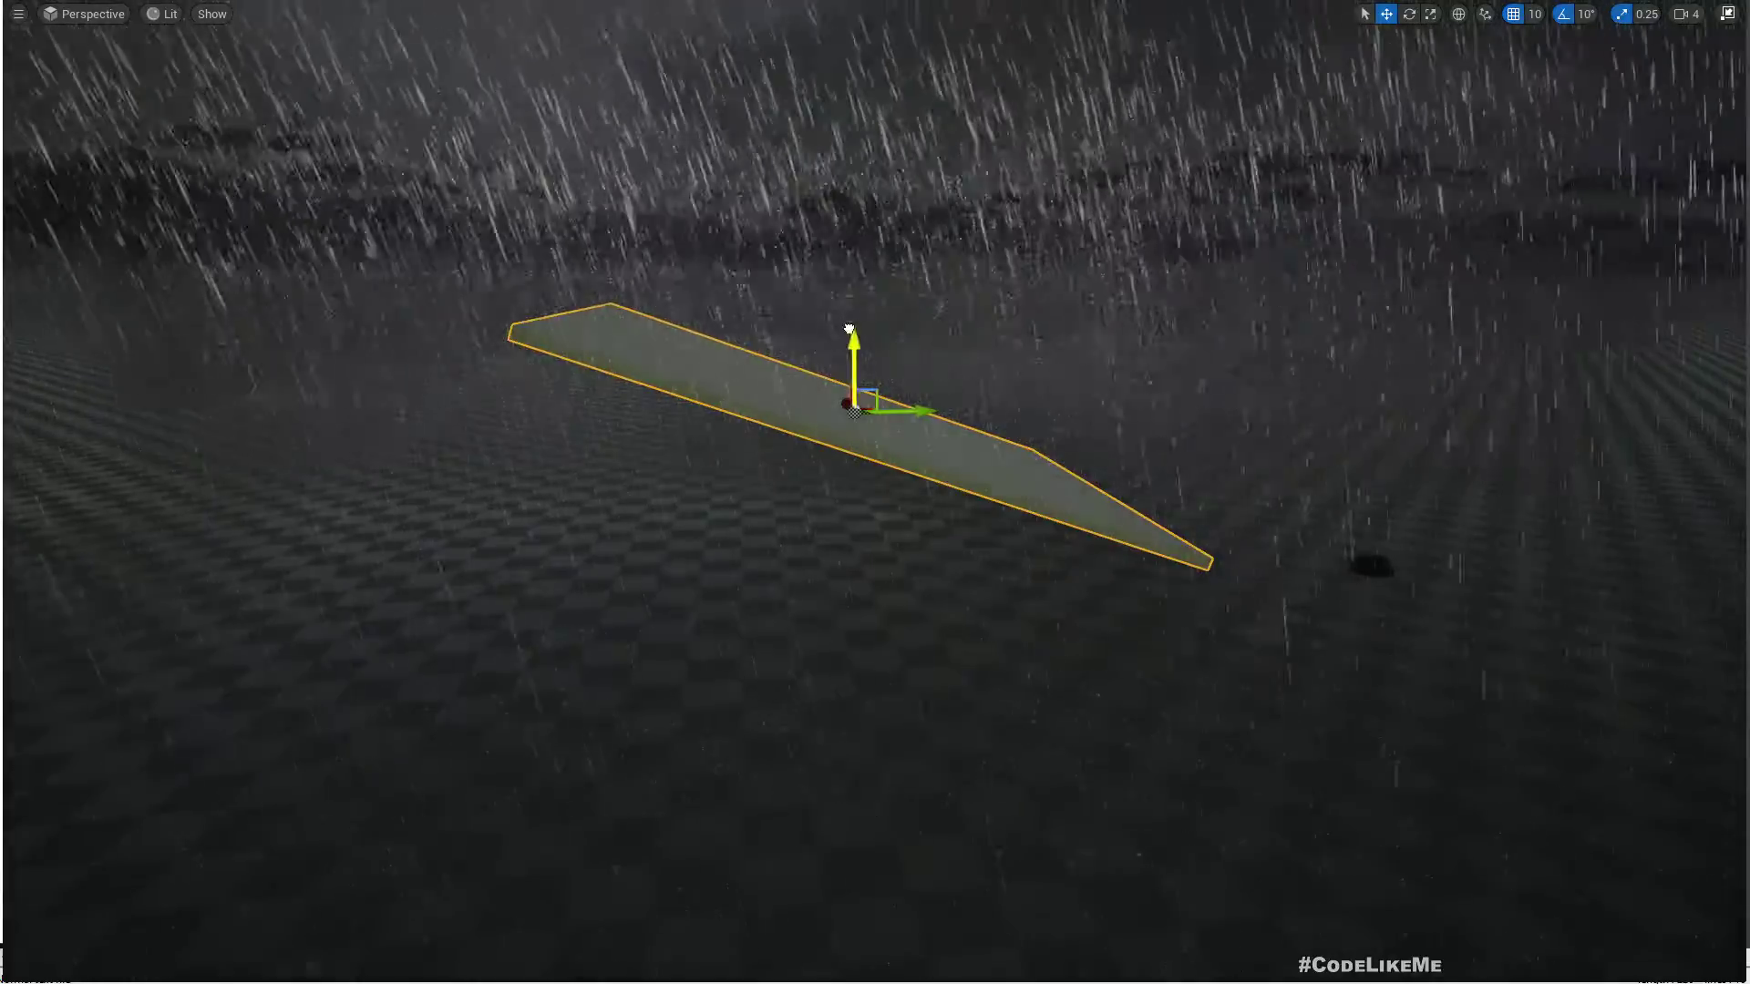
right_click_drag(850, 223, 802, 228)
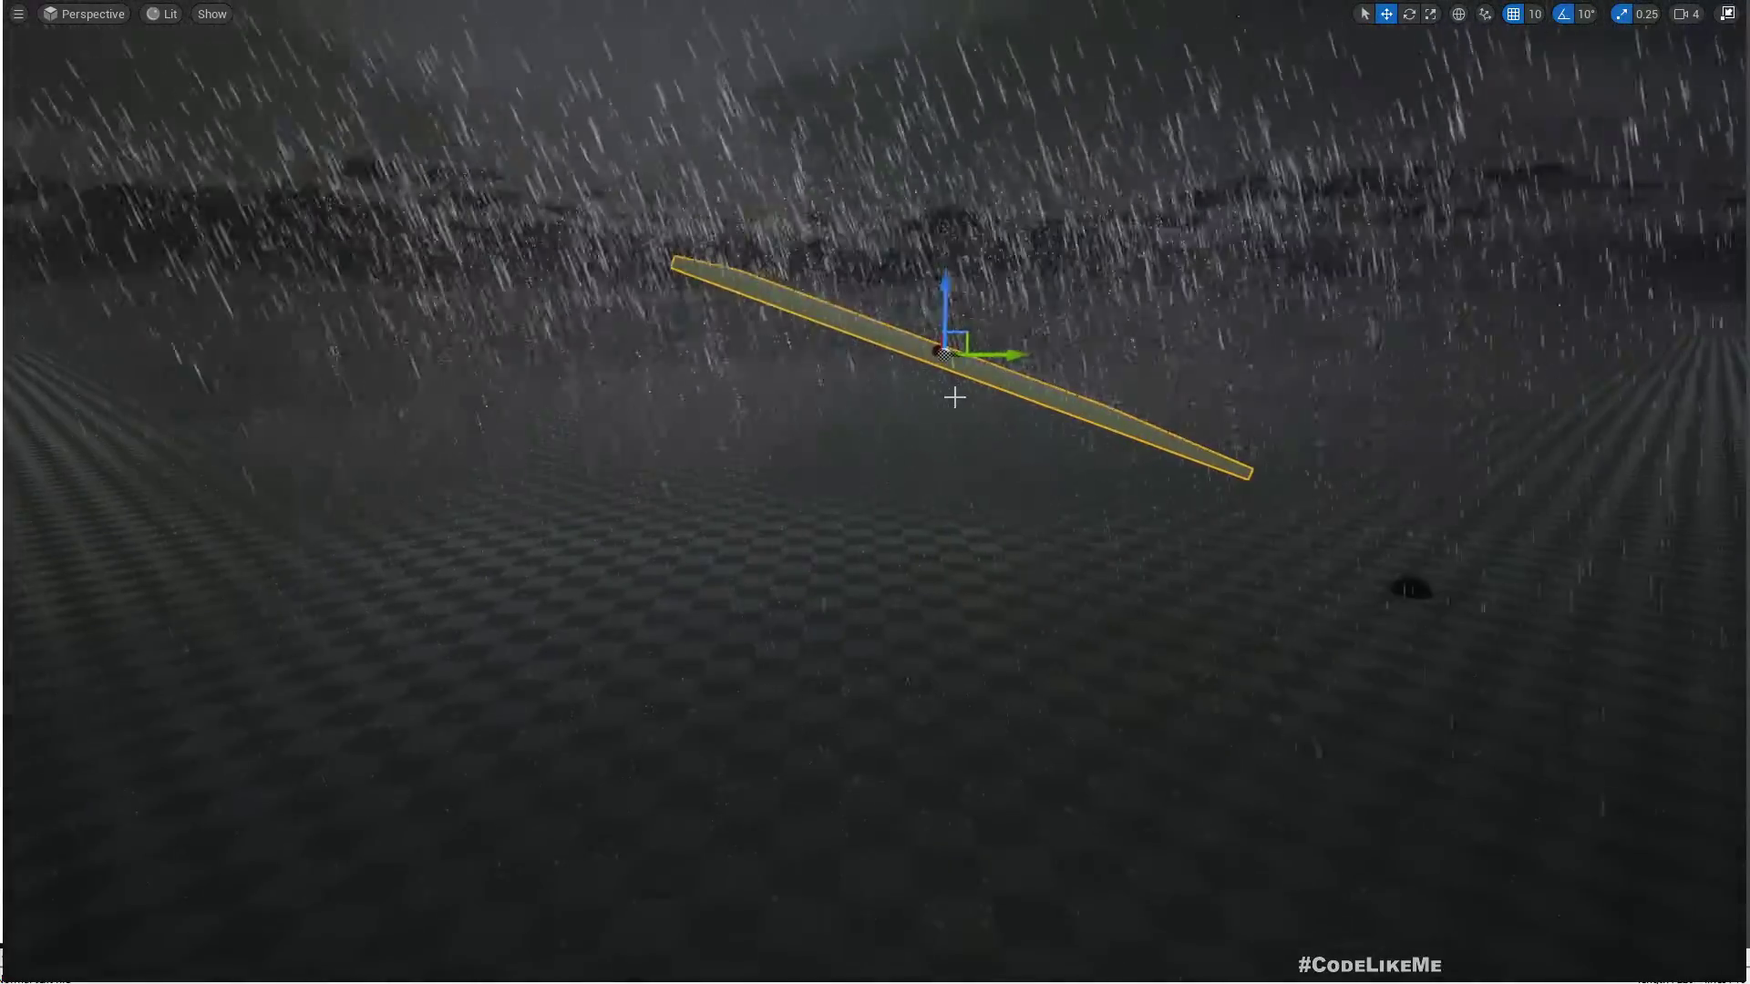
Play the level and run the character near the tilted slab to check the rain around it
mouse_move(957, 385)
right_mouse_down()
mouse_move(1075, 342)
mouse_move(962, 390)
right_mouse_up()
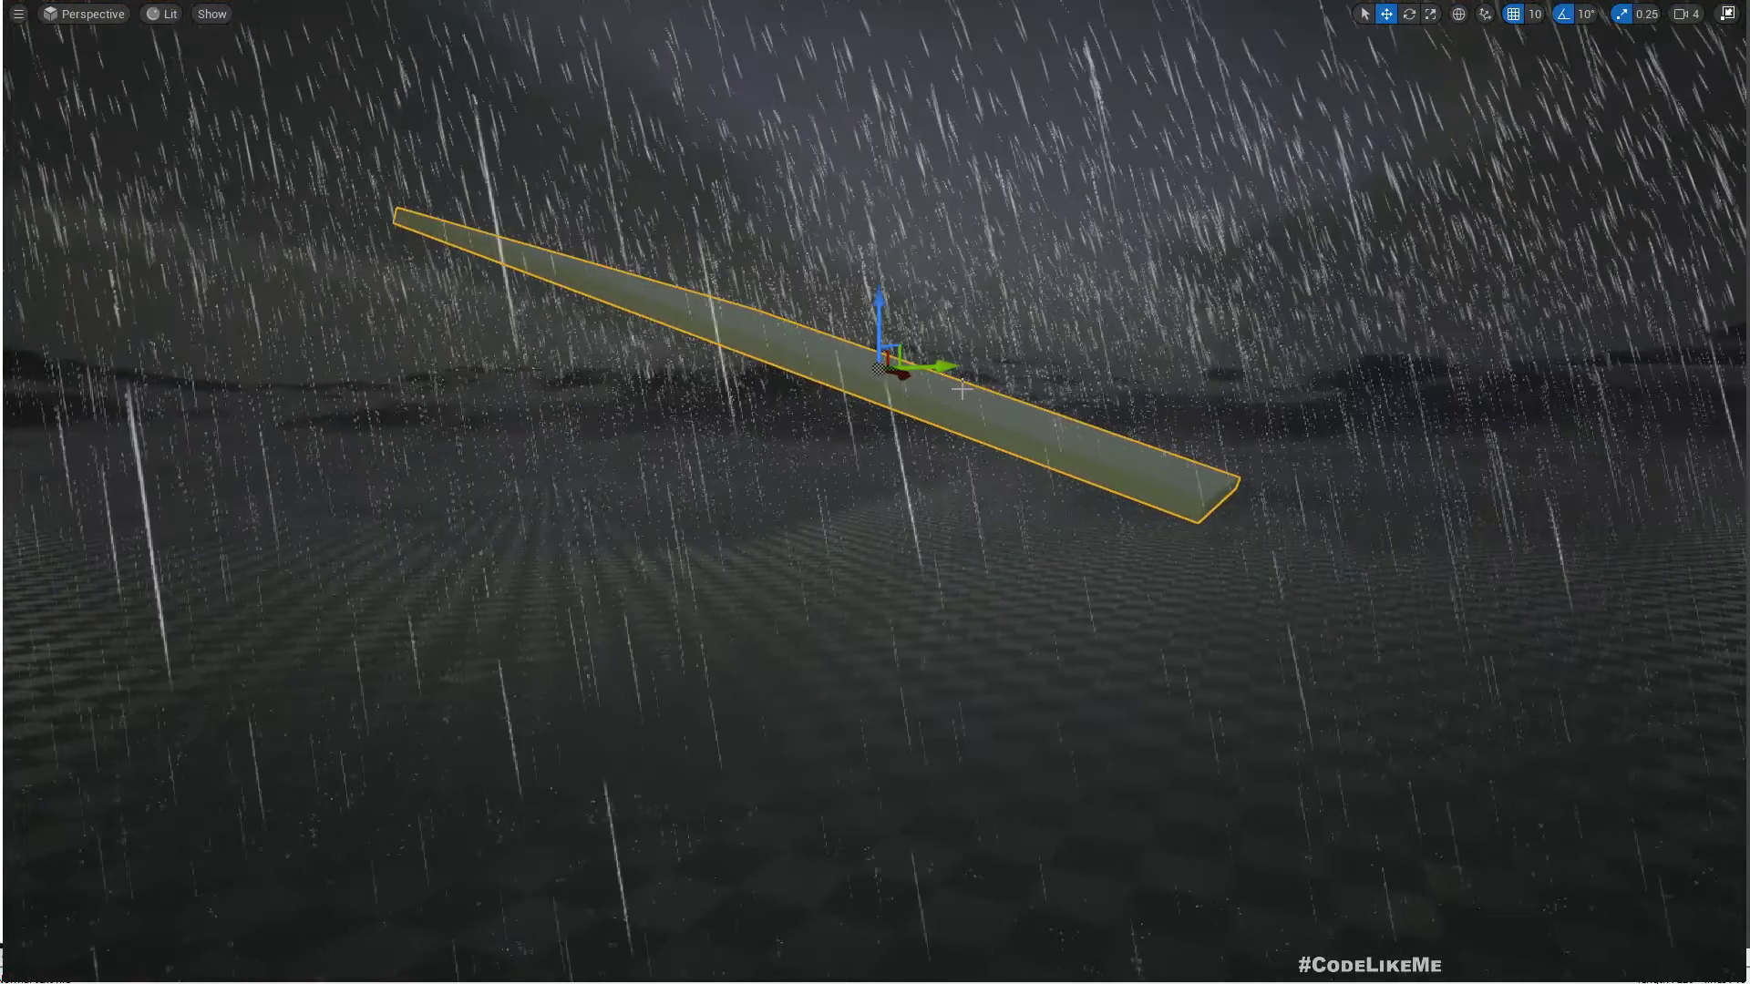
key("alt+p")
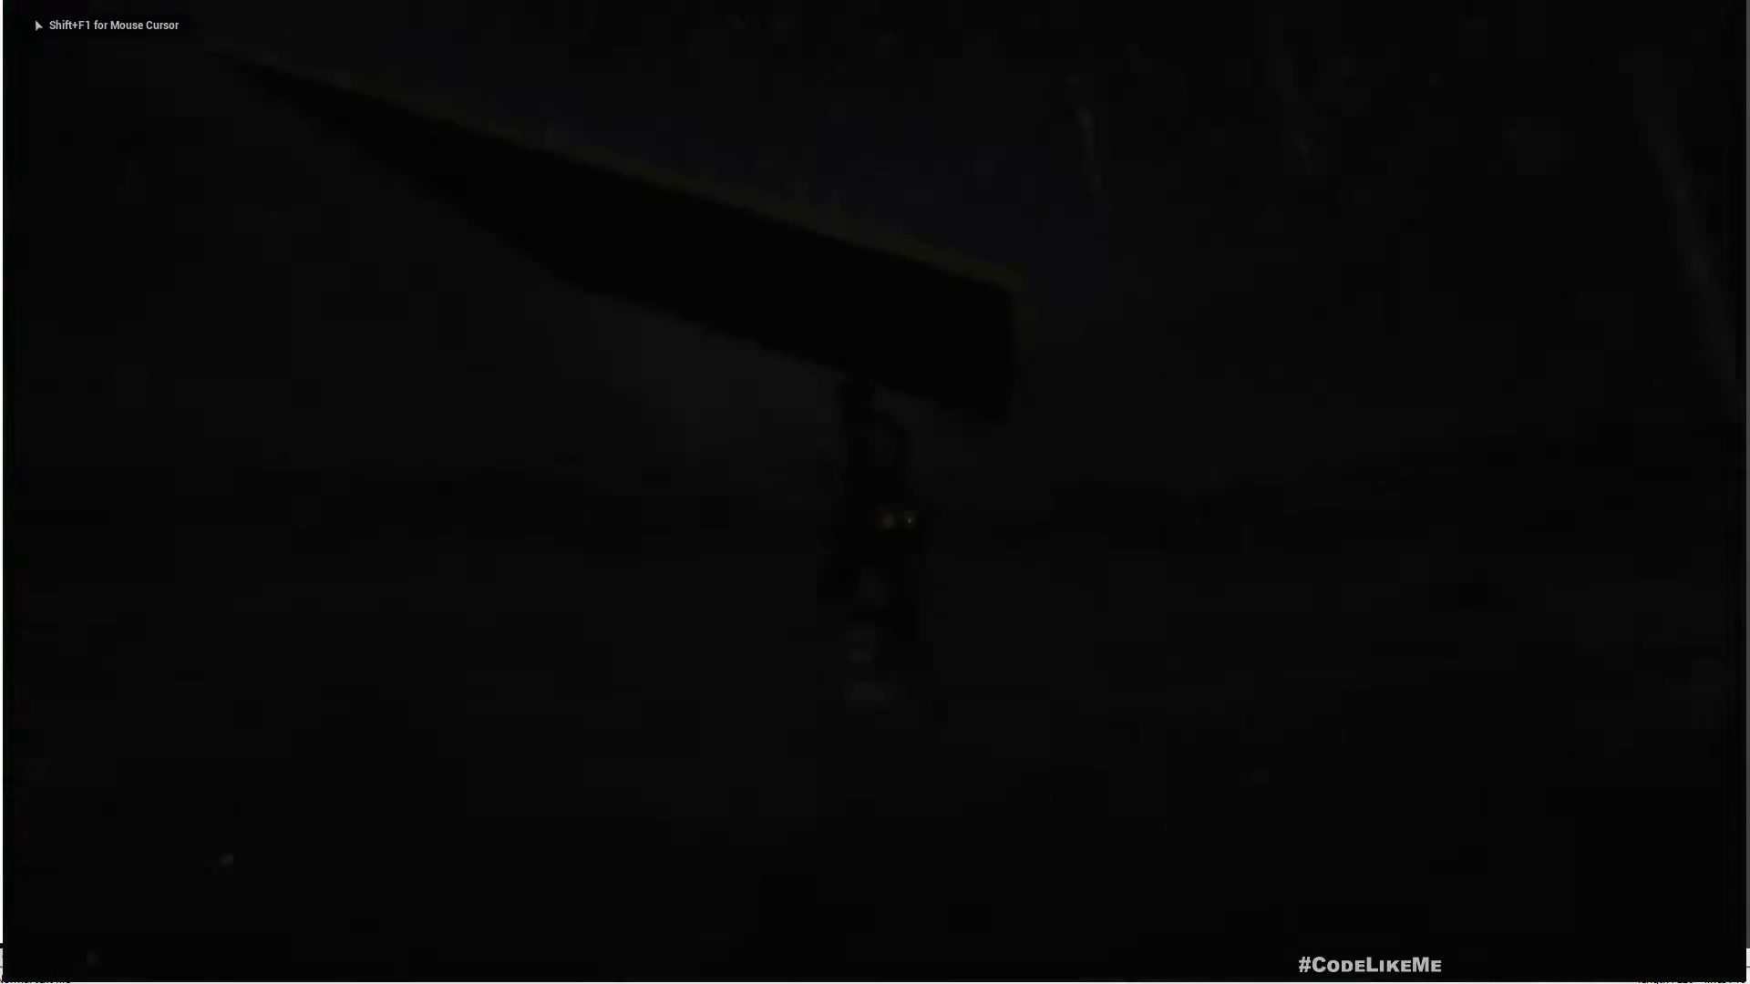
key("w")
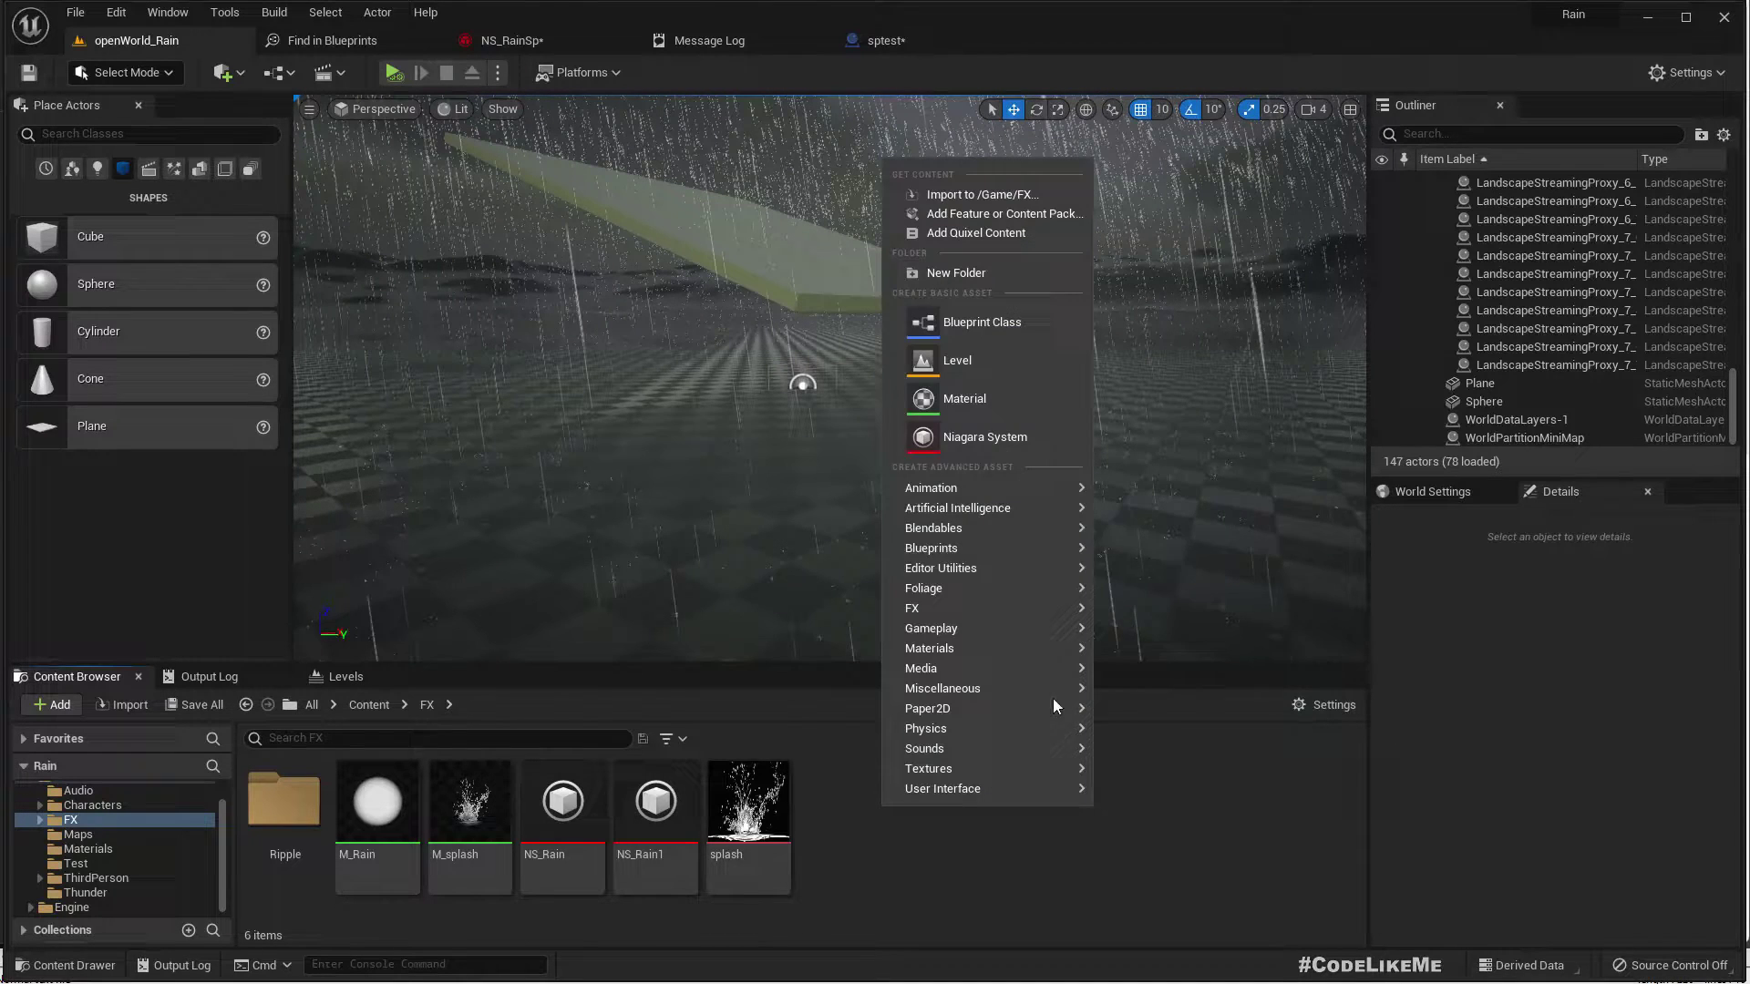
Create an Actor Blueprint class named BP_WaterSpline in the FX folder and open it for editing
left_click(959, 335)
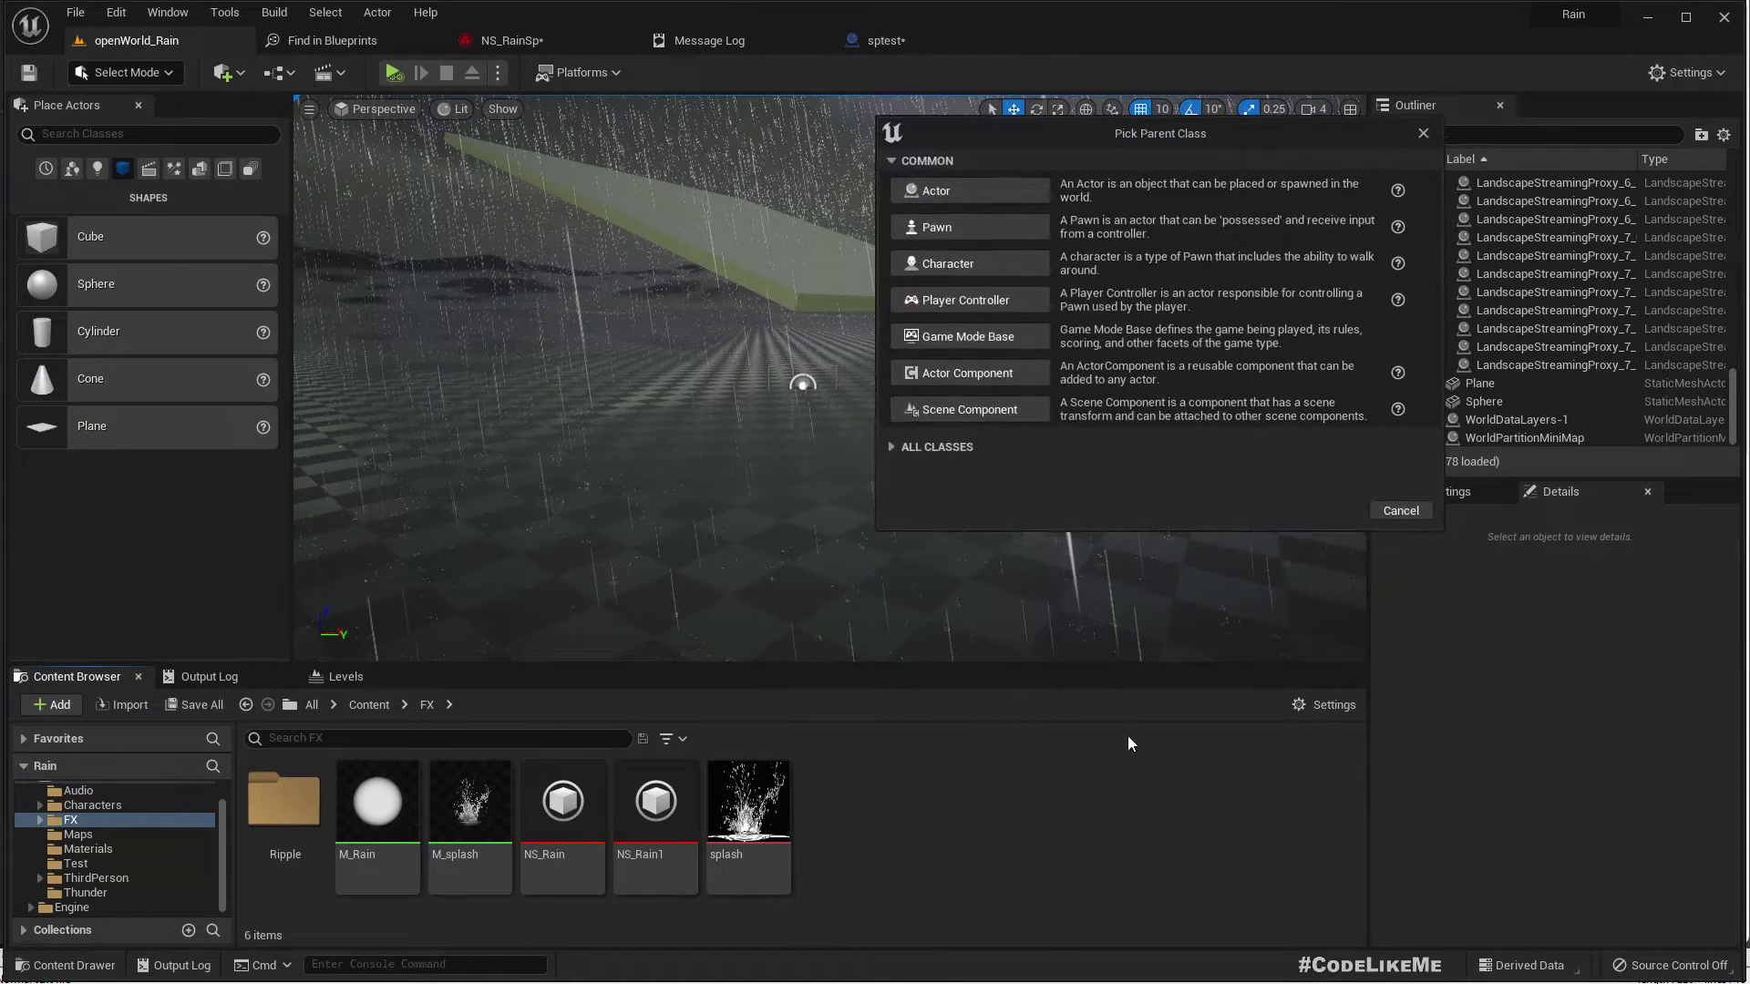
left_click(959, 190)
type("B")
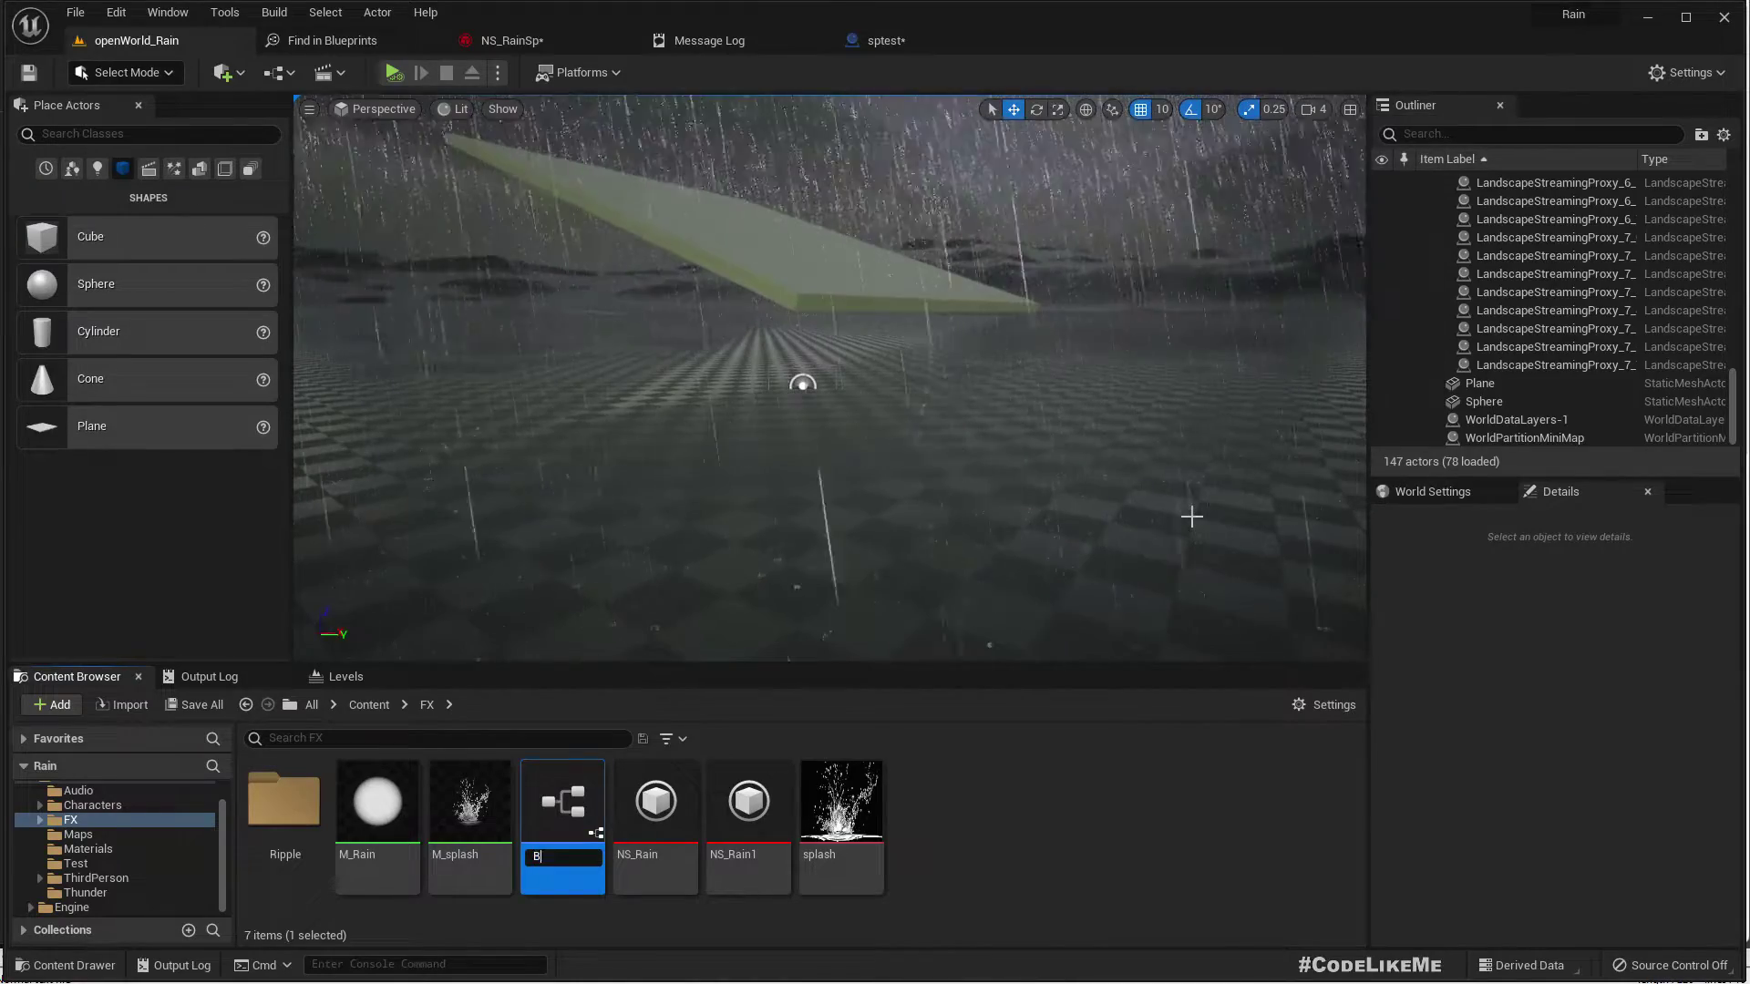
type("P_")
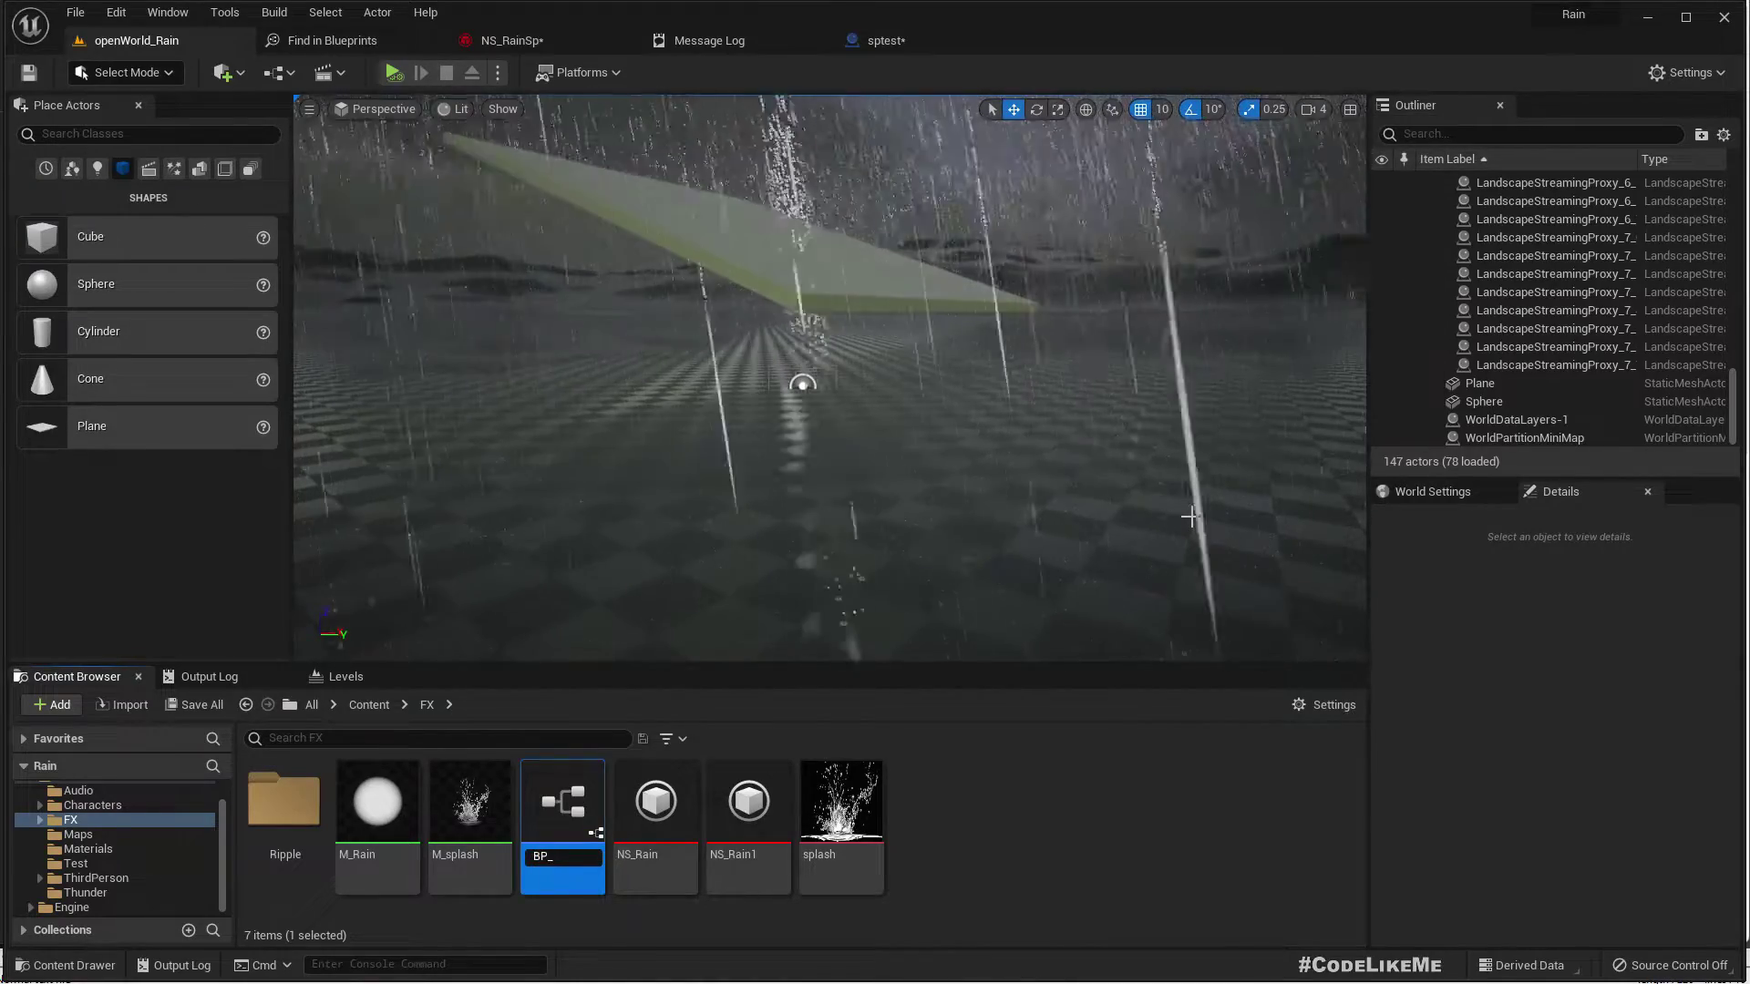
type("Water")
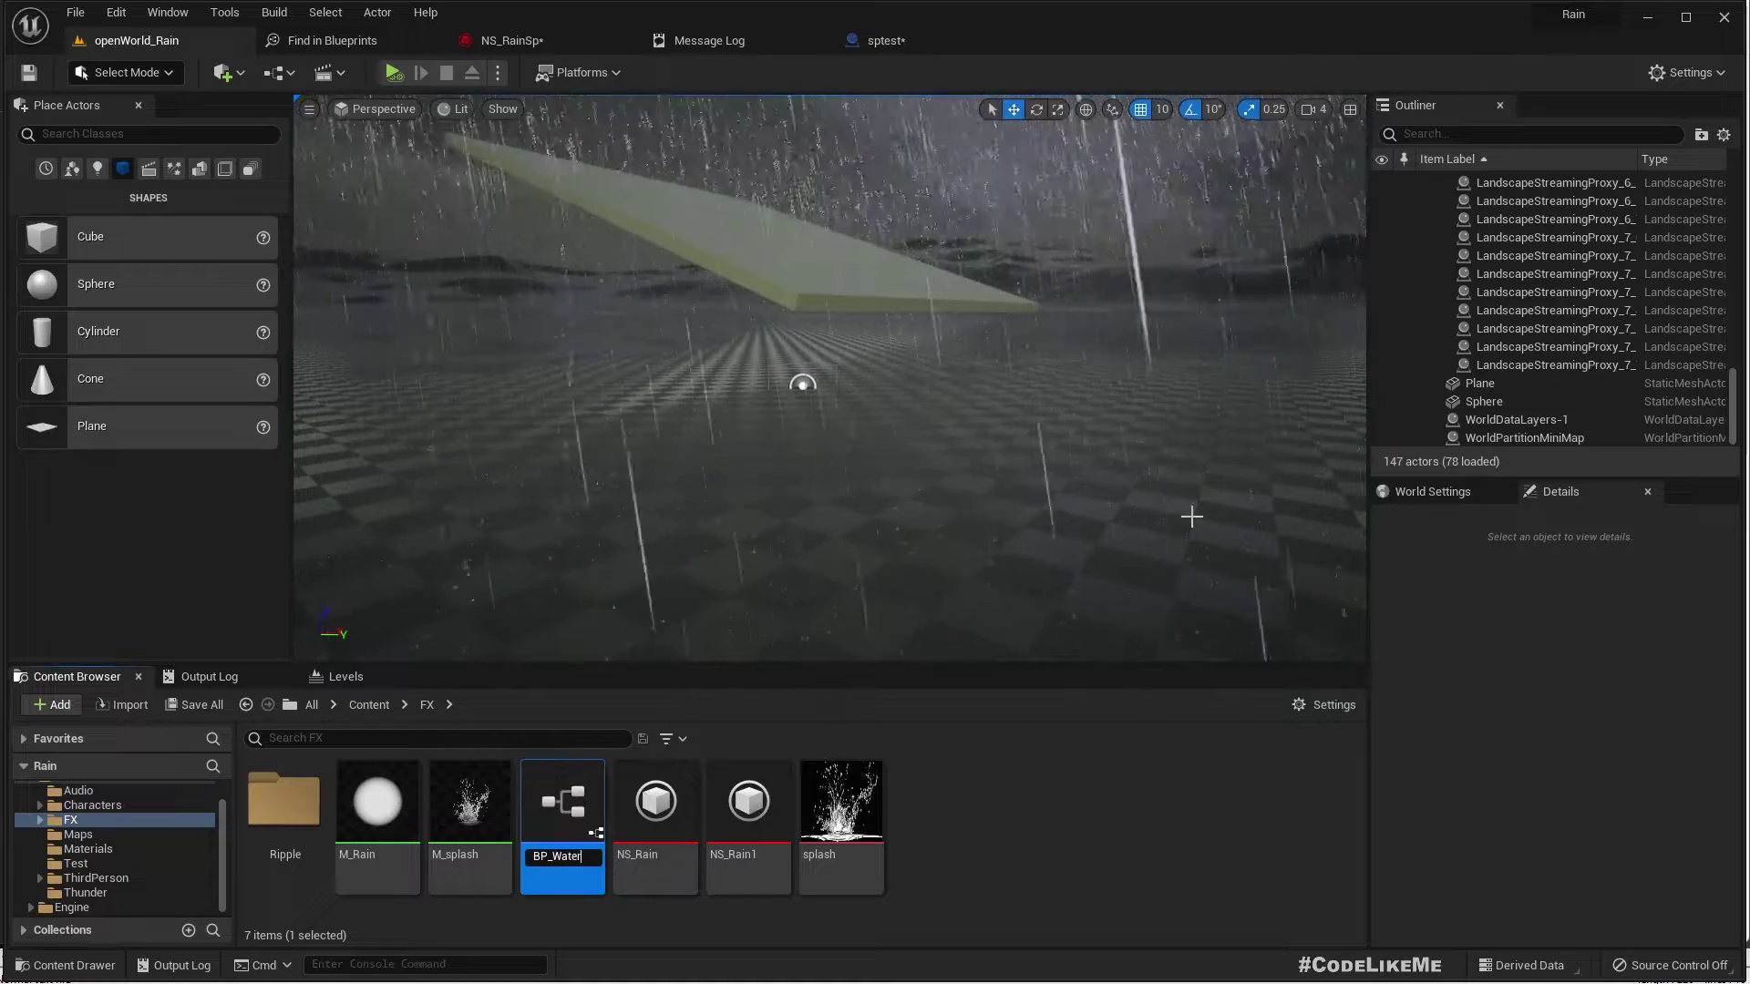
type("Spline")
key("Return")
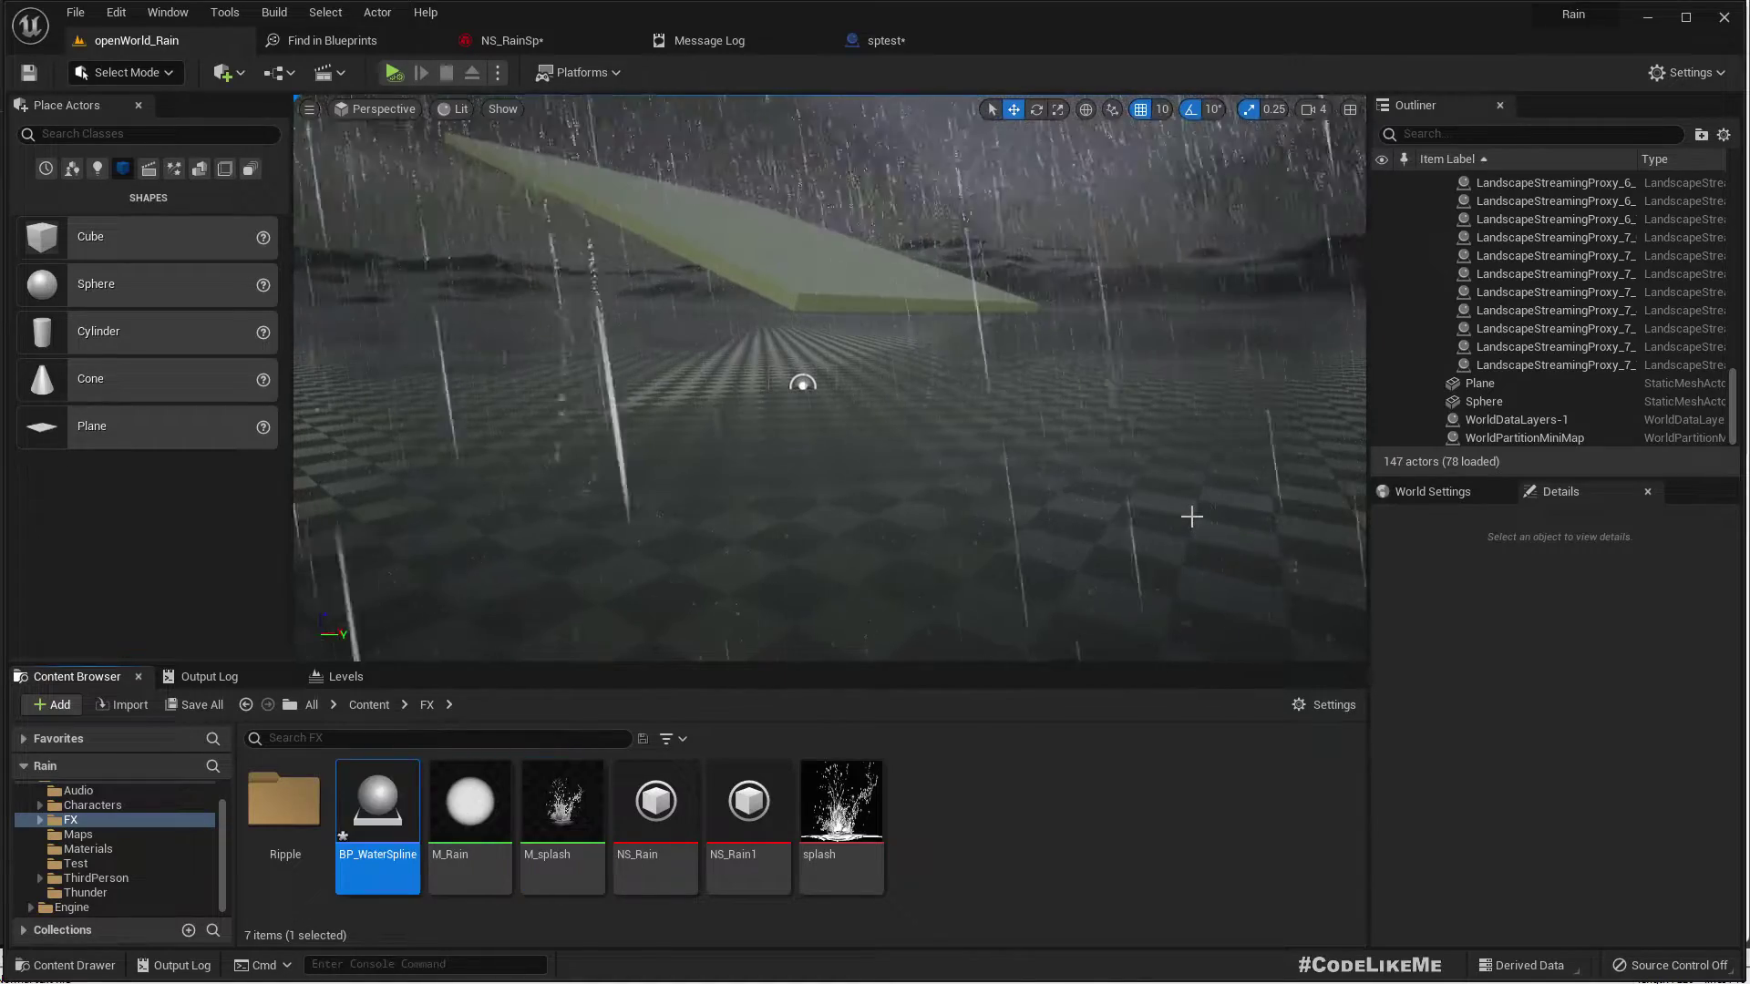
key("Return")
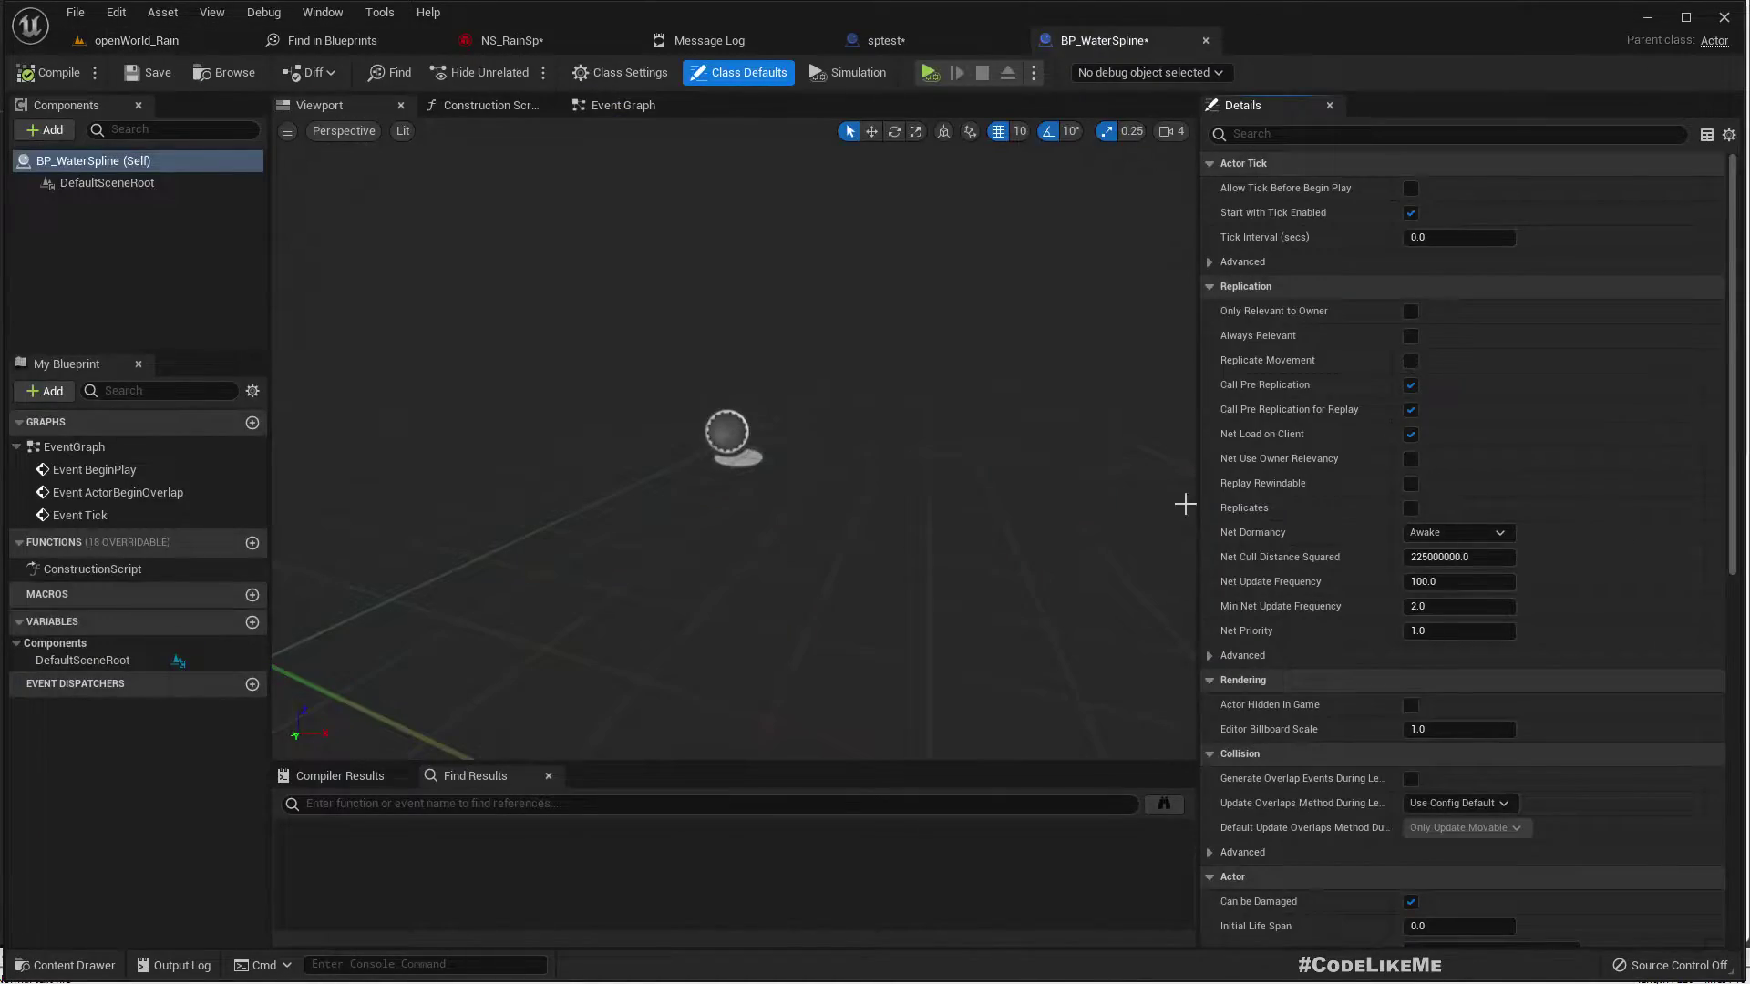
Add a Spline component to the BP_WaterSpline blueprint
left_click(55, 130)
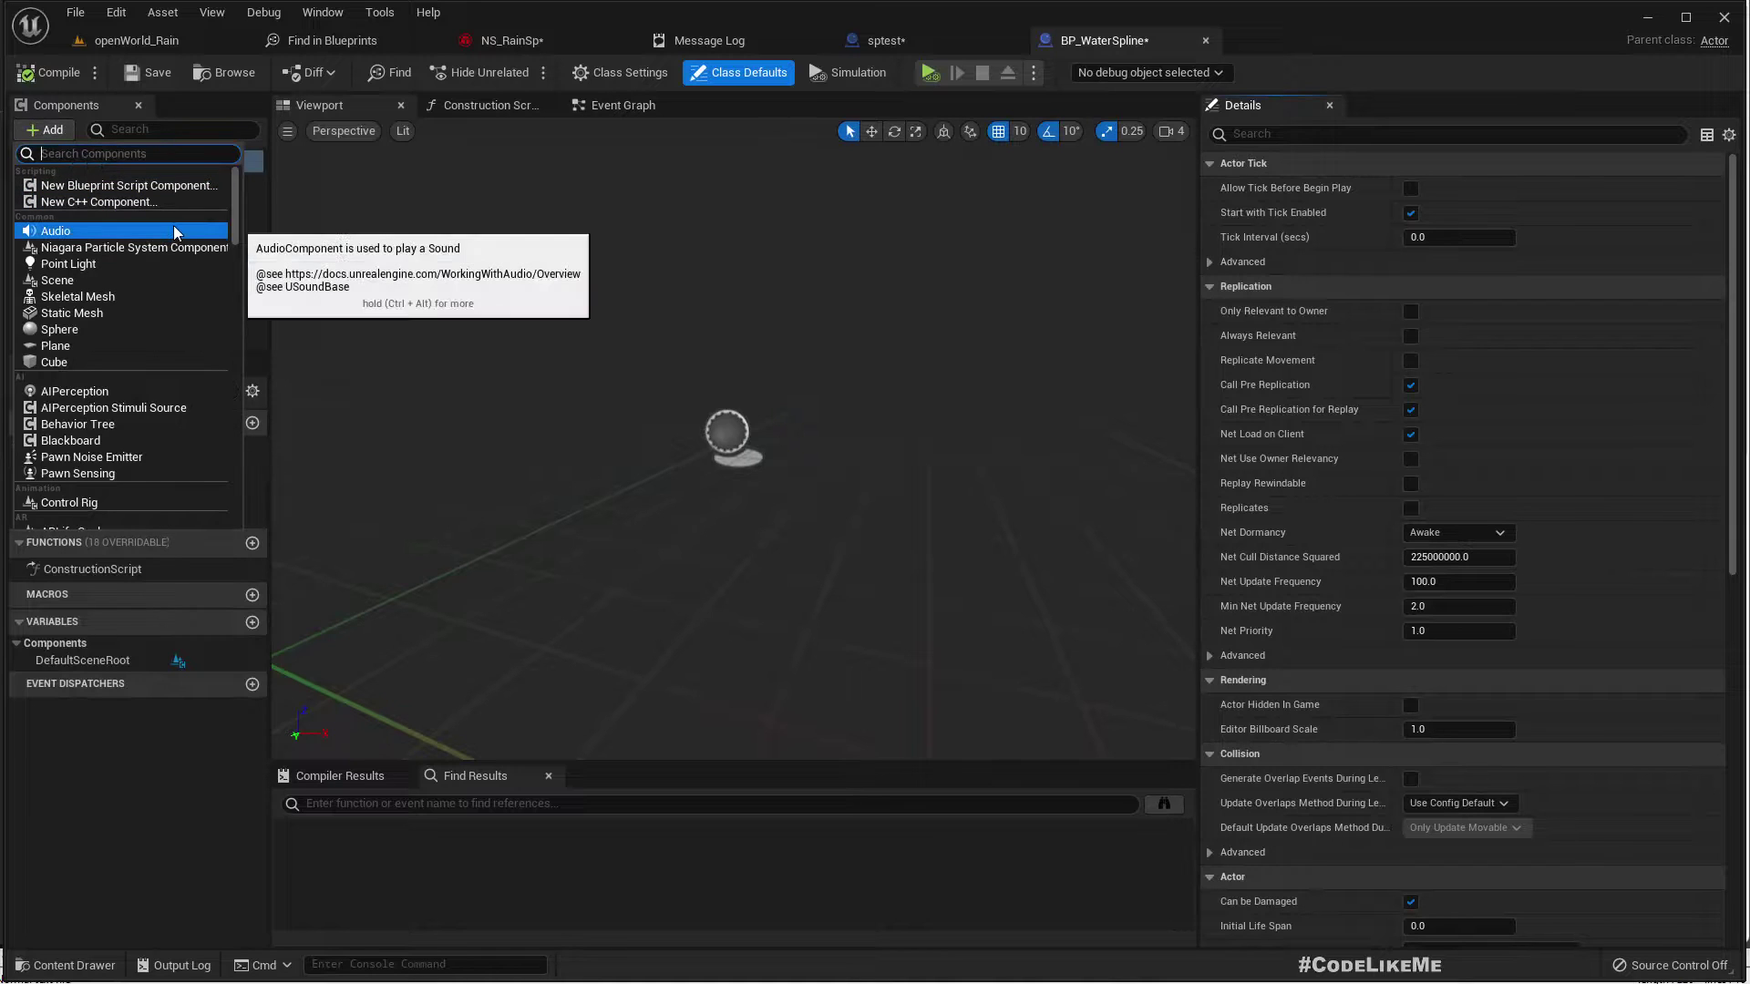
type("splie")
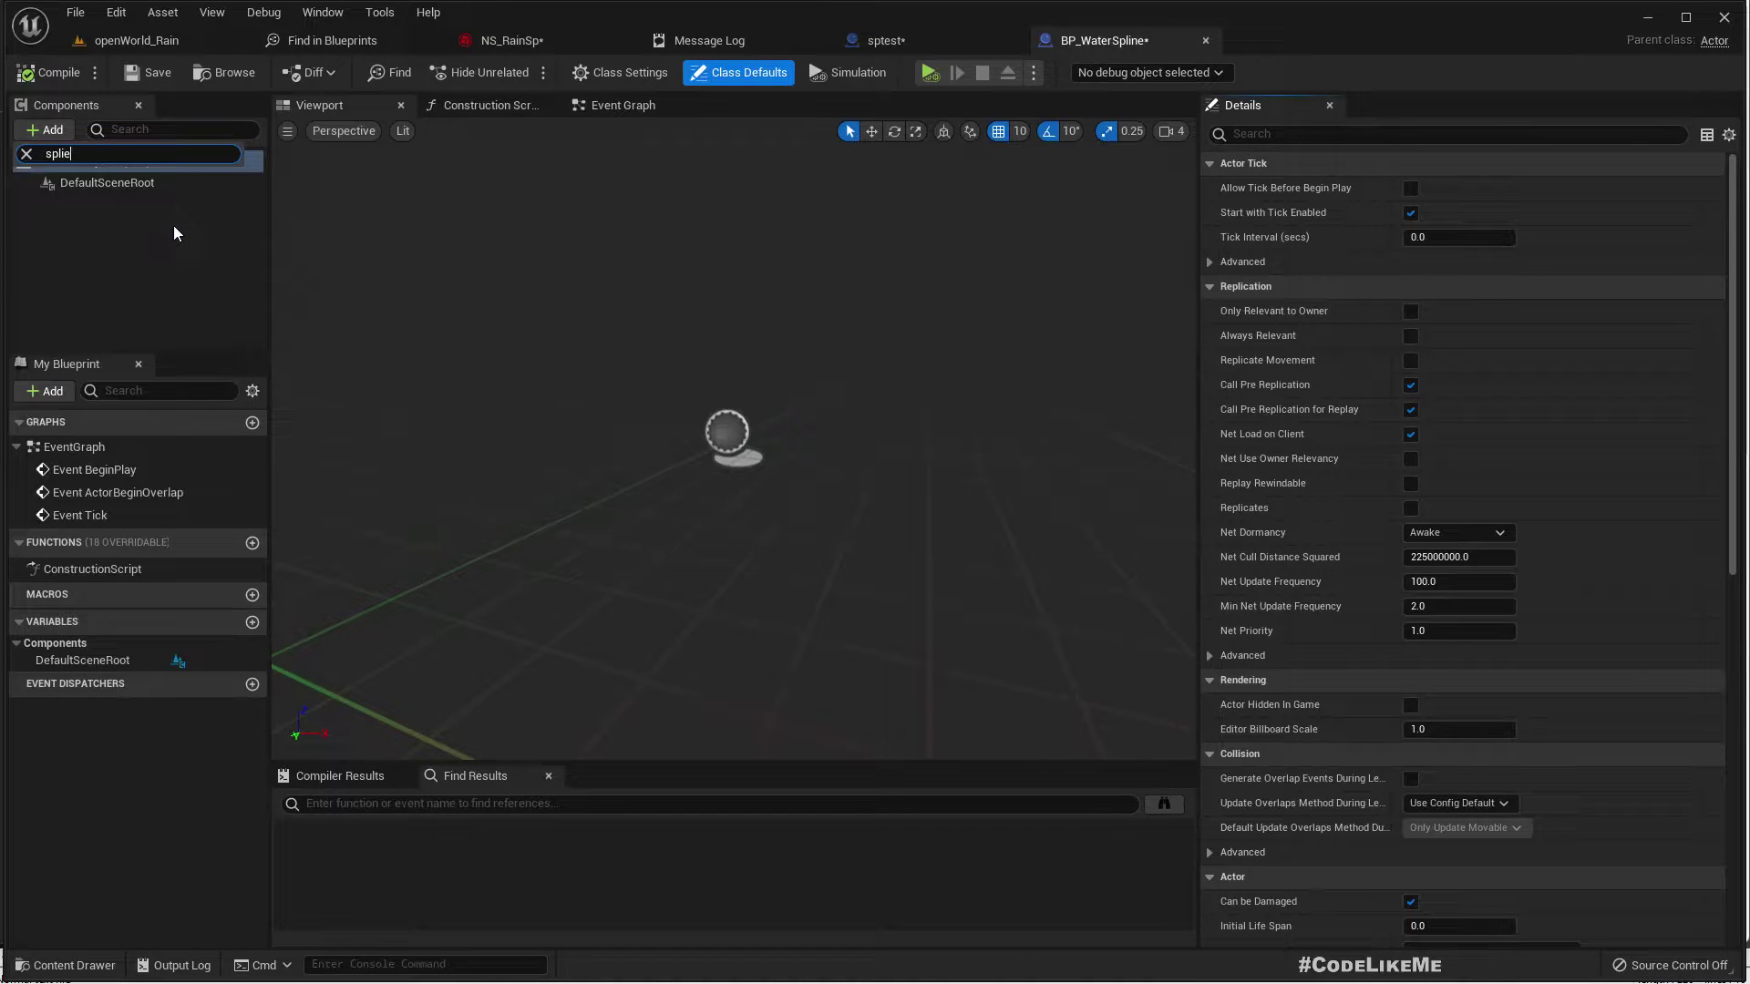
key("BackSpace")
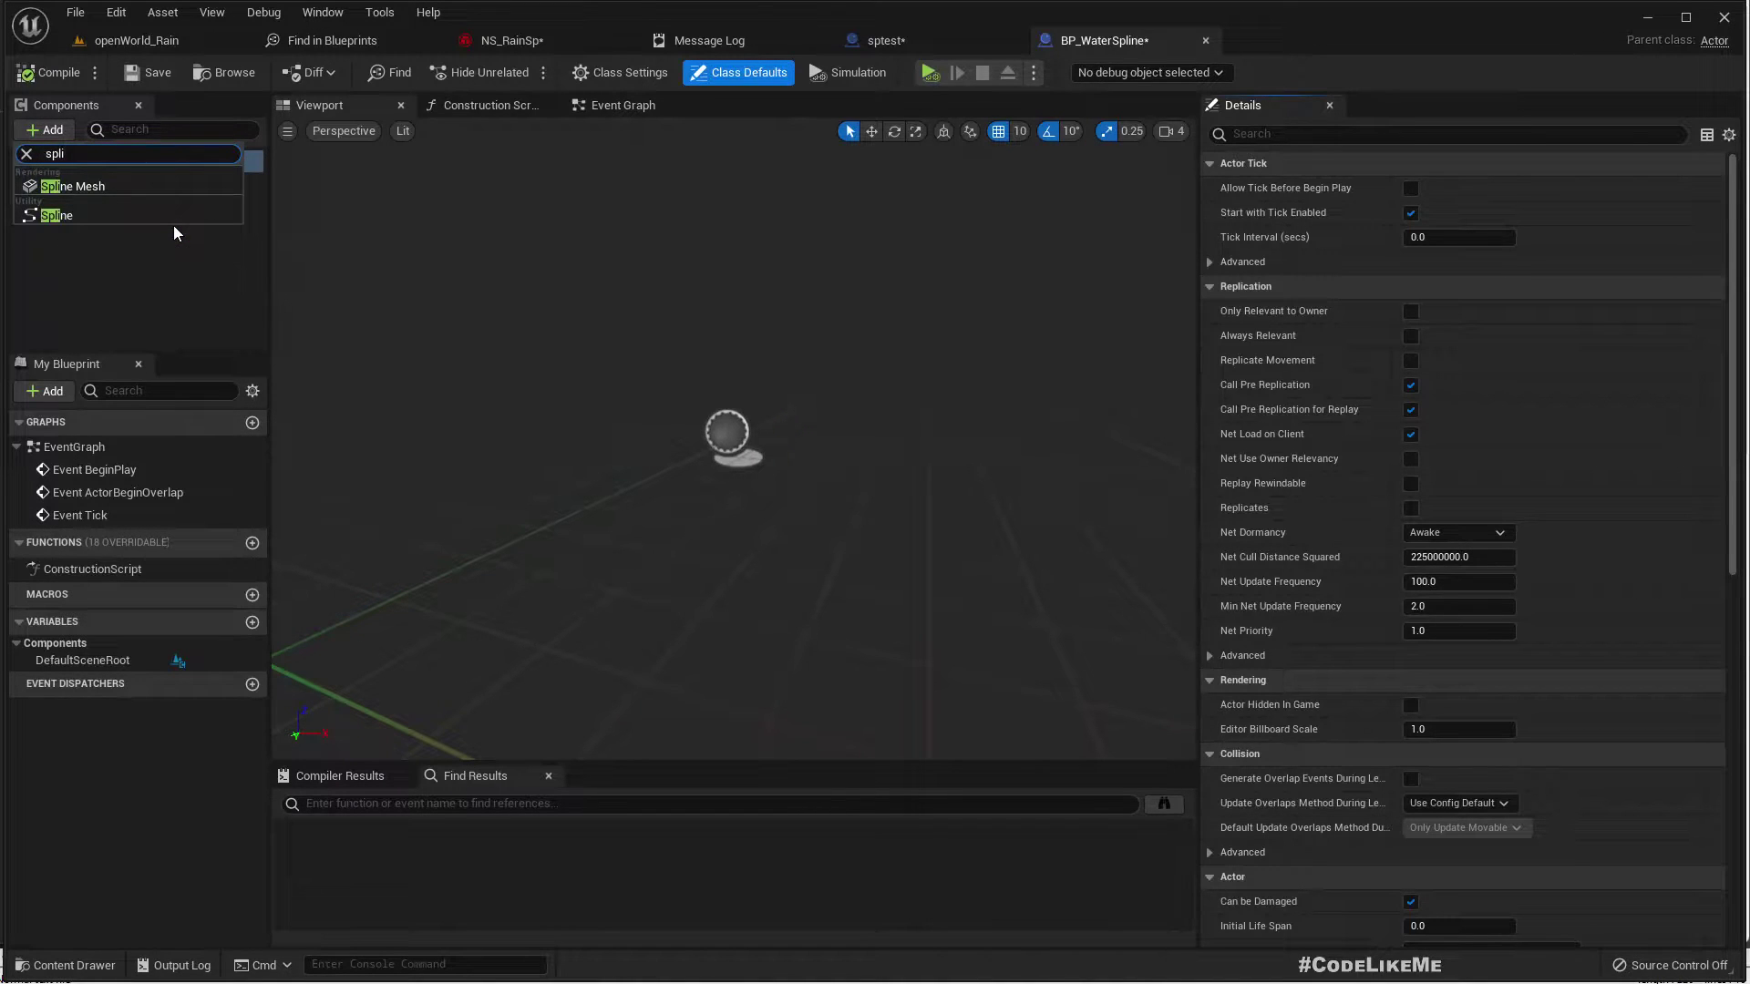
left_click(137, 215)
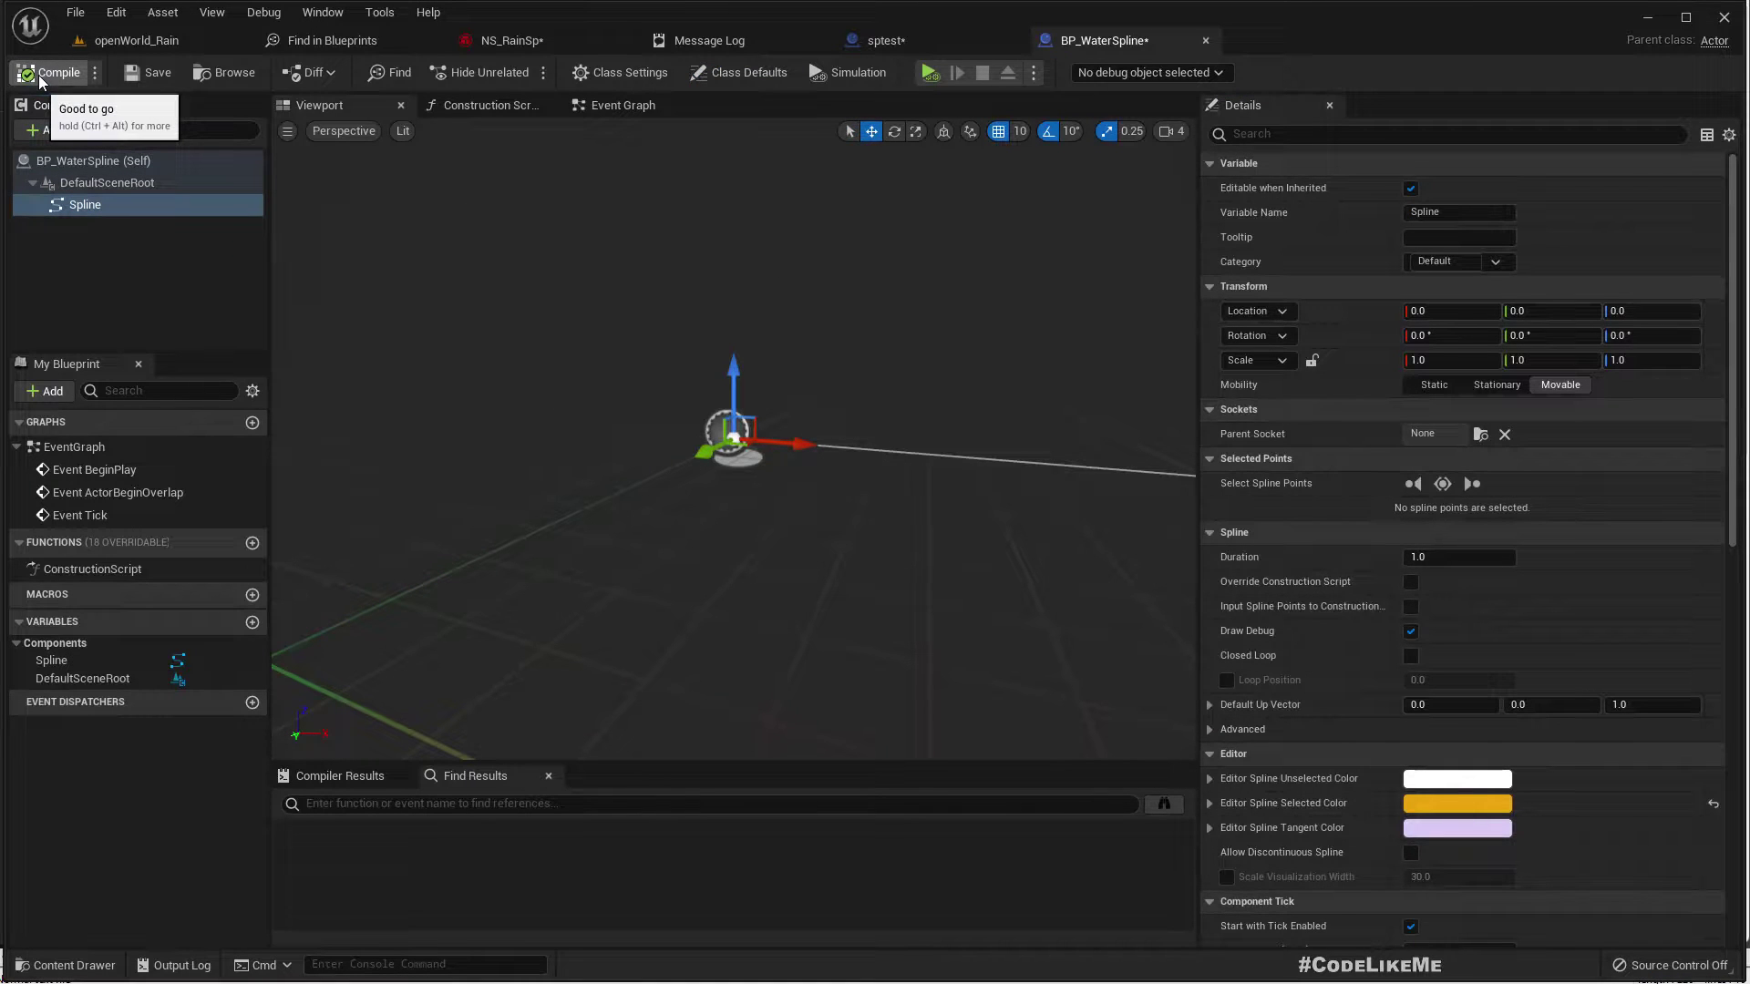
Set the spline's end point type to Linear, move that point farther out along the X axis and compile the blueprint
right_click_drag(729, 455, 772, 481)
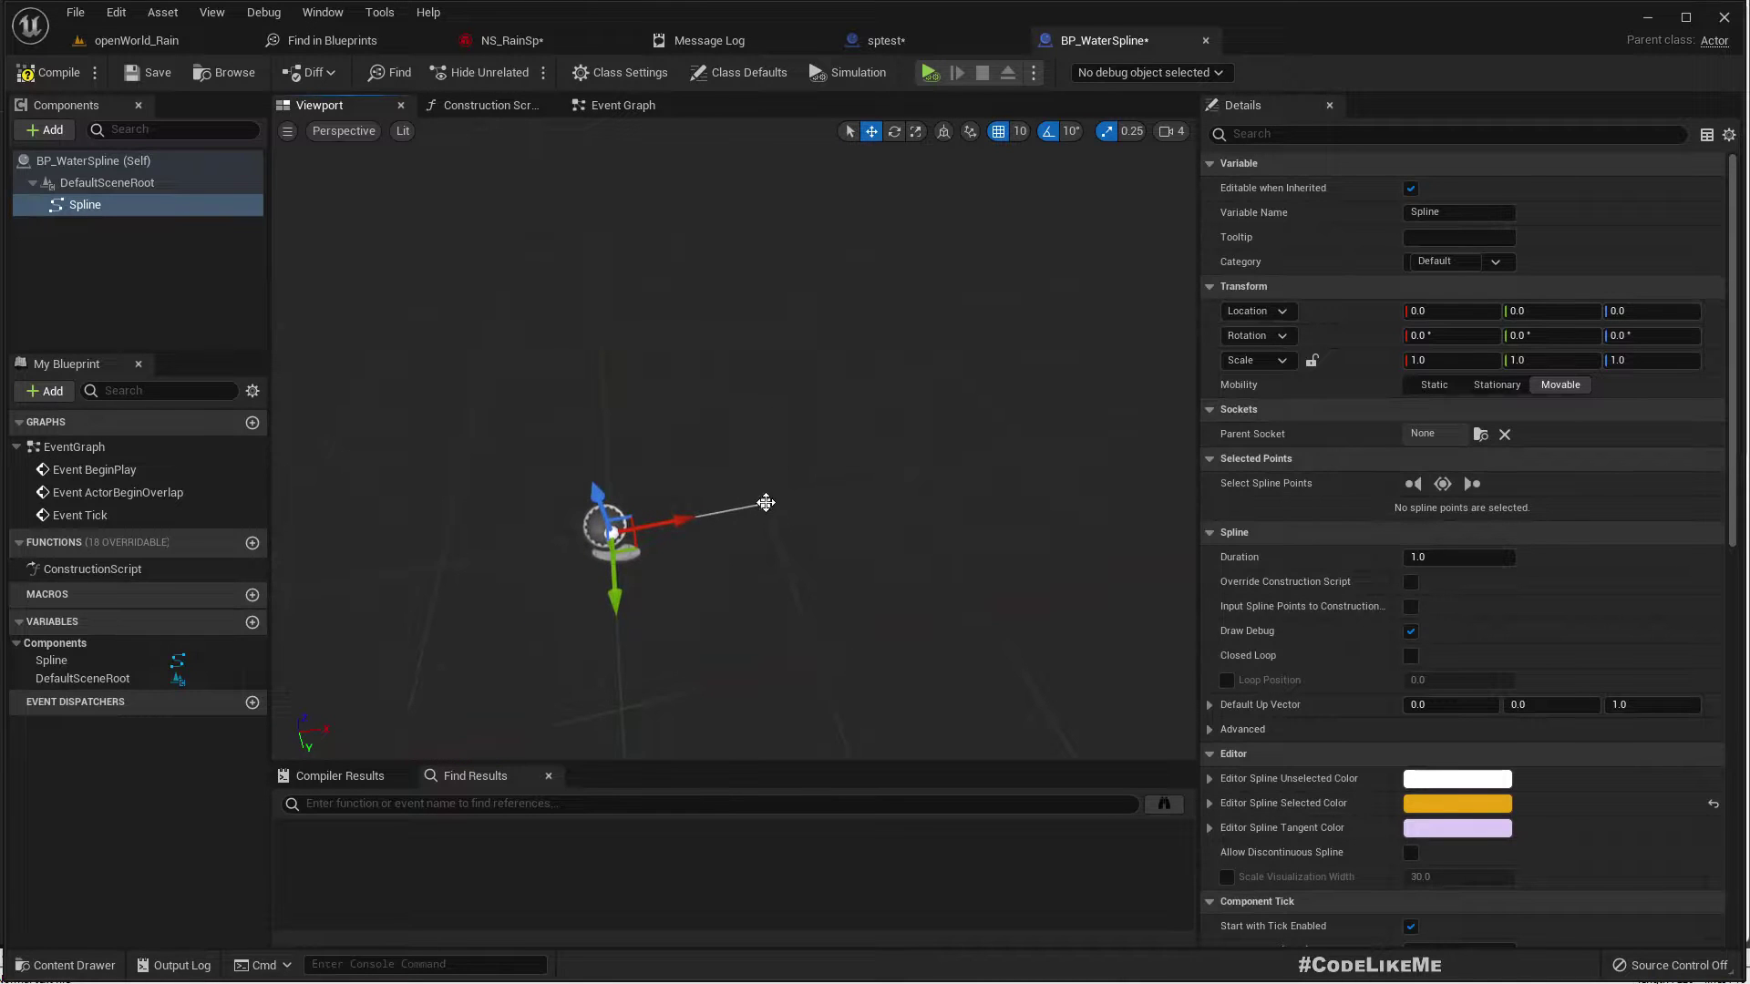
left_click(765, 503)
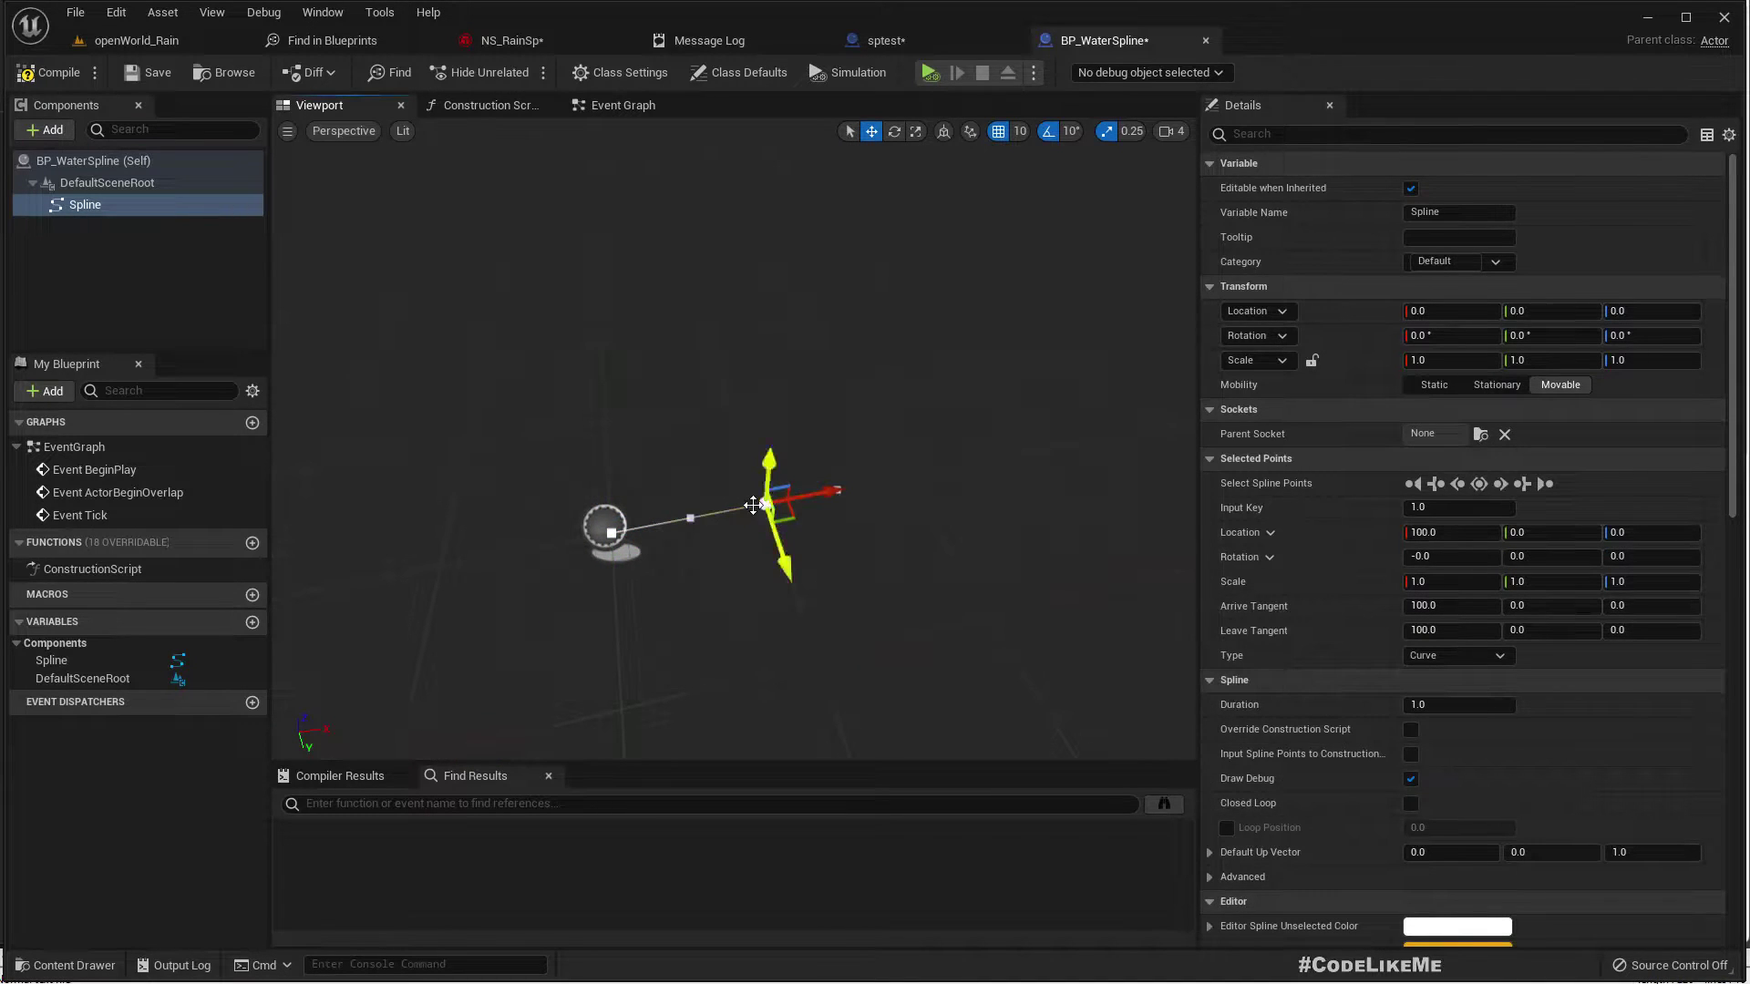
right_click(765, 507)
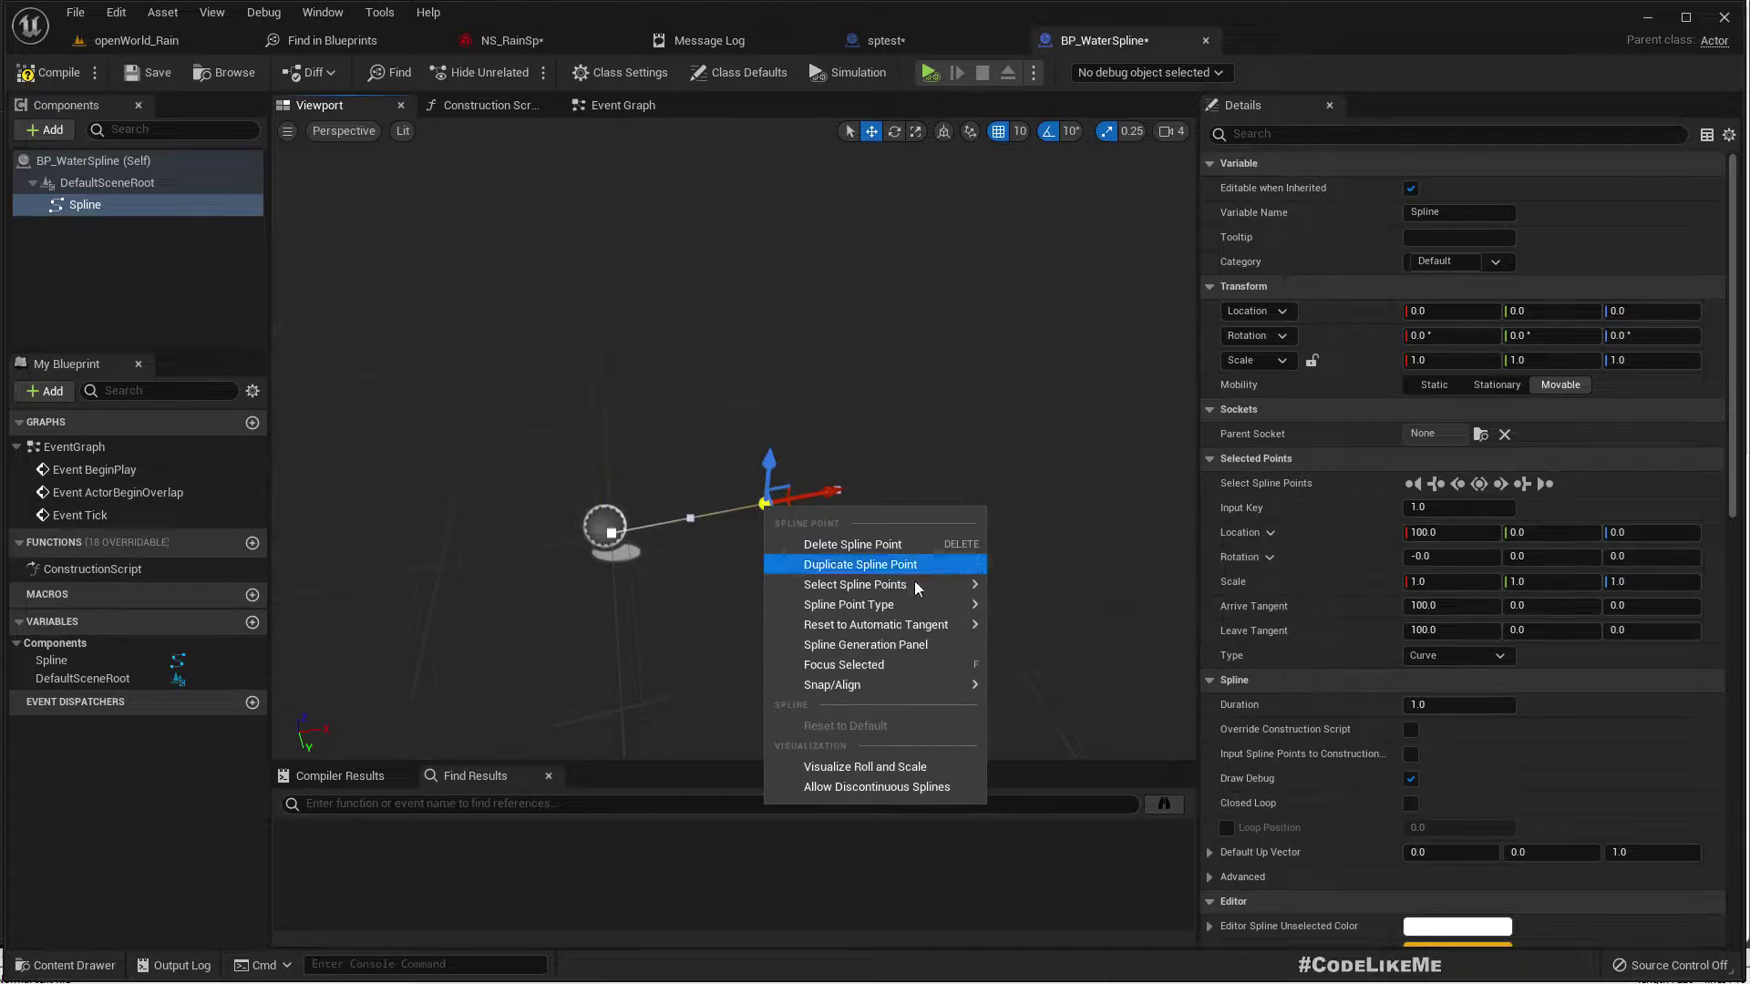
mouse_move(948, 605)
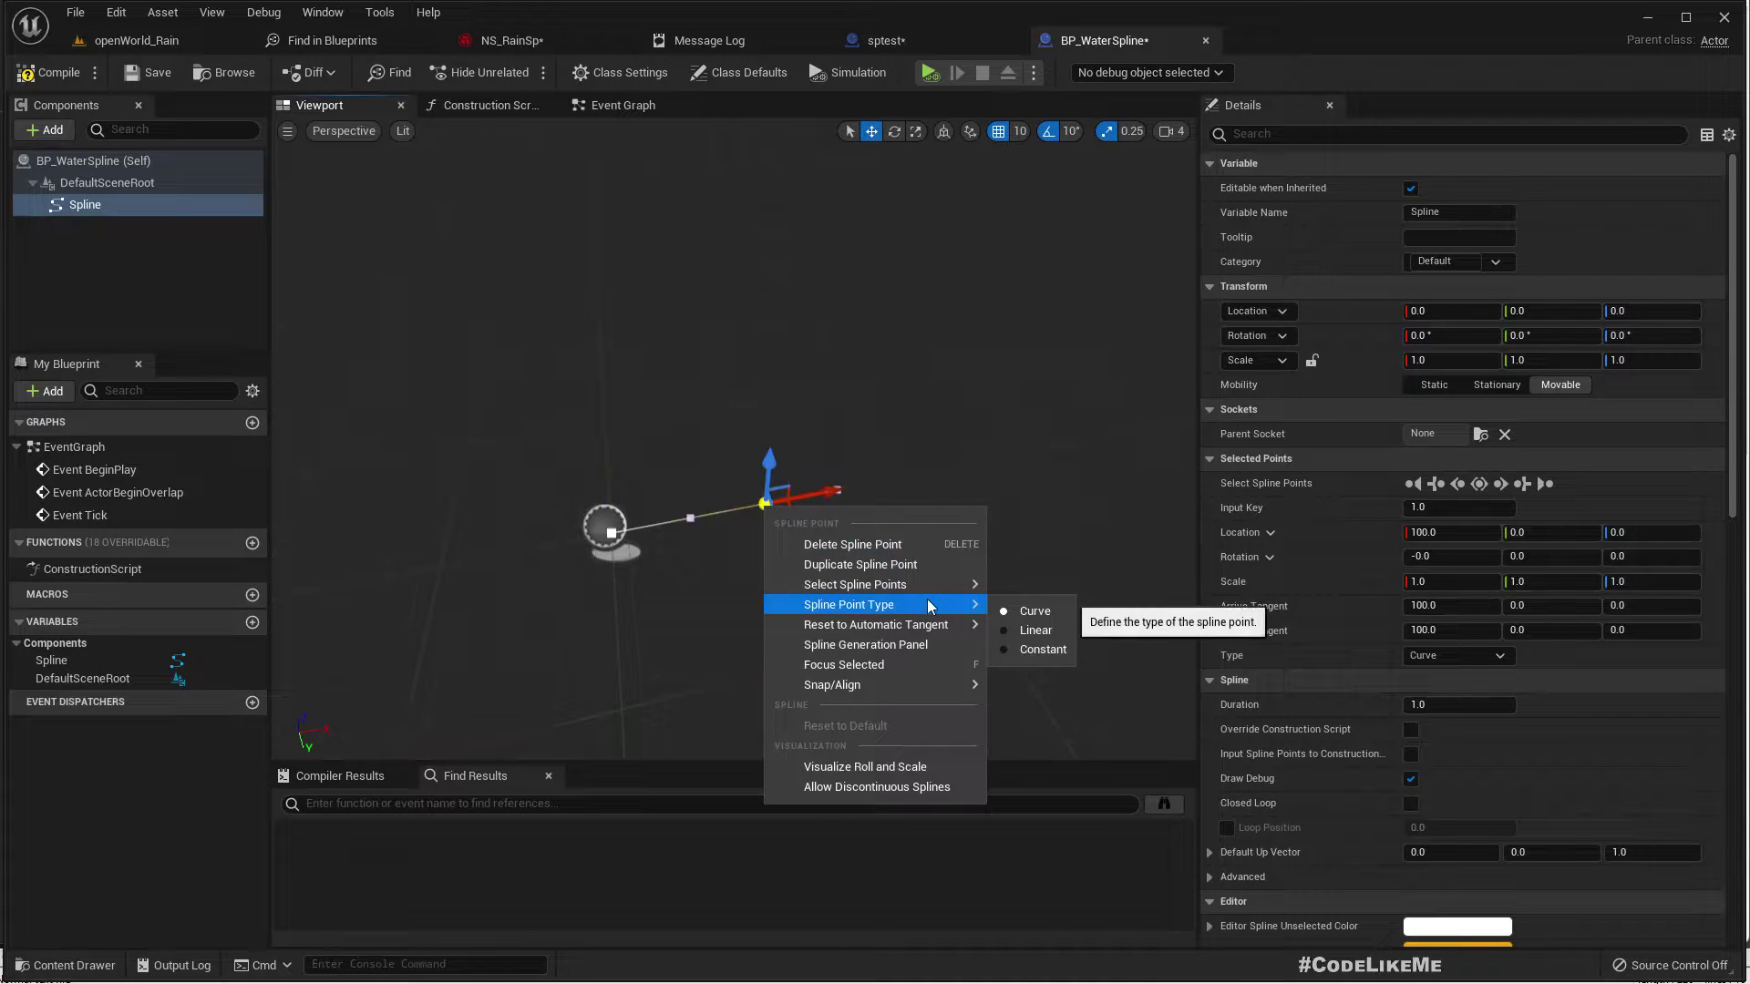
left_click(1036, 633)
left_click_drag(813, 495, 1185, 422)
right_click_drag(1002, 446, 875, 420)
left_click(55, 77)
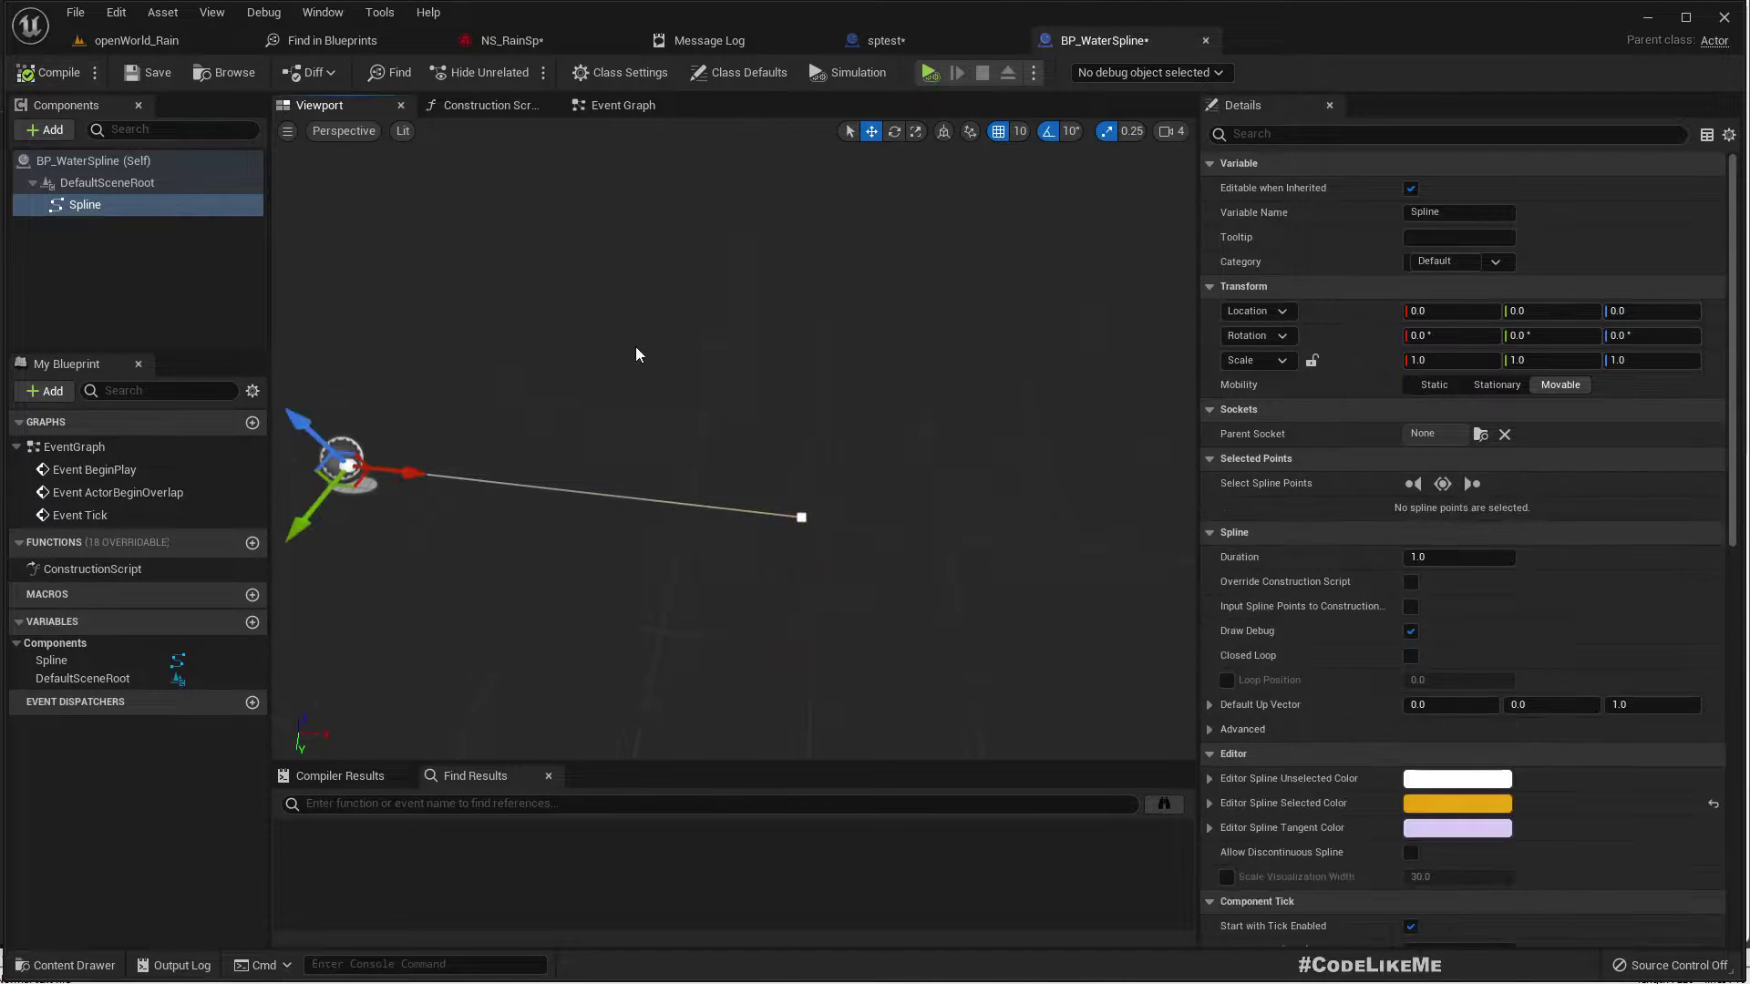
Place BP_WaterSpline in the openWorld_Rain level, align its start with the slab's lower corner and turn off grid snapping
left_click(131, 40)
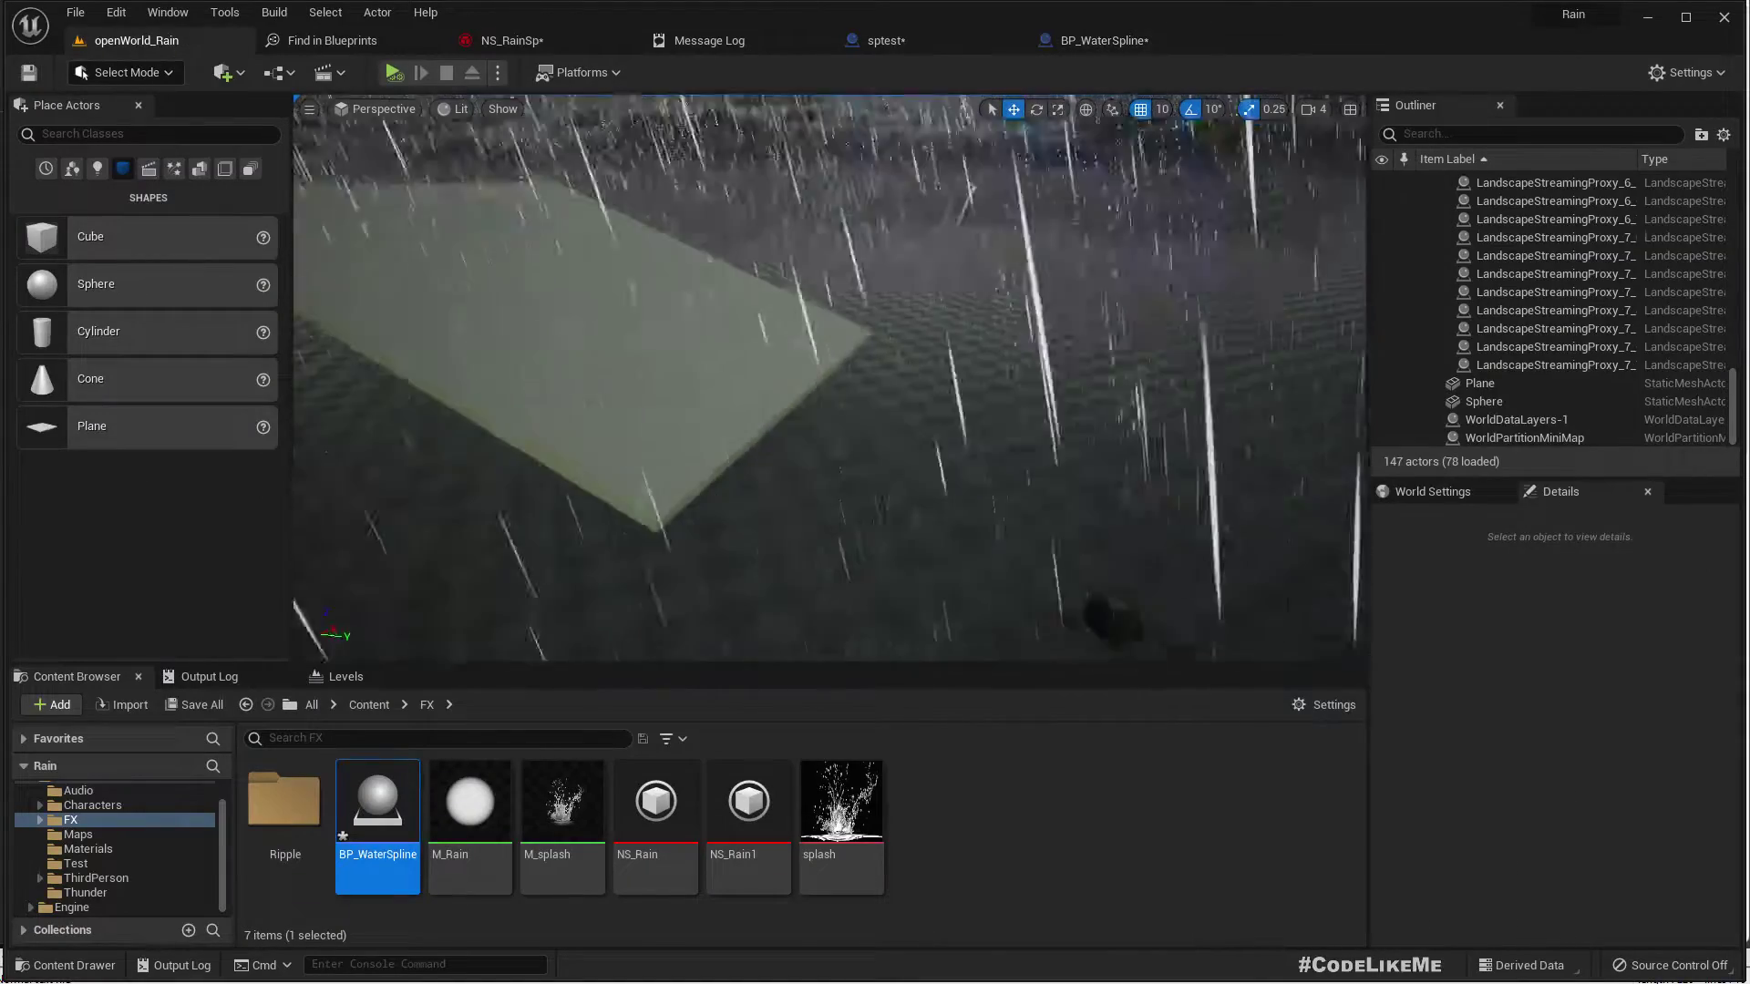
right_click_drag(829, 378, 772, 475)
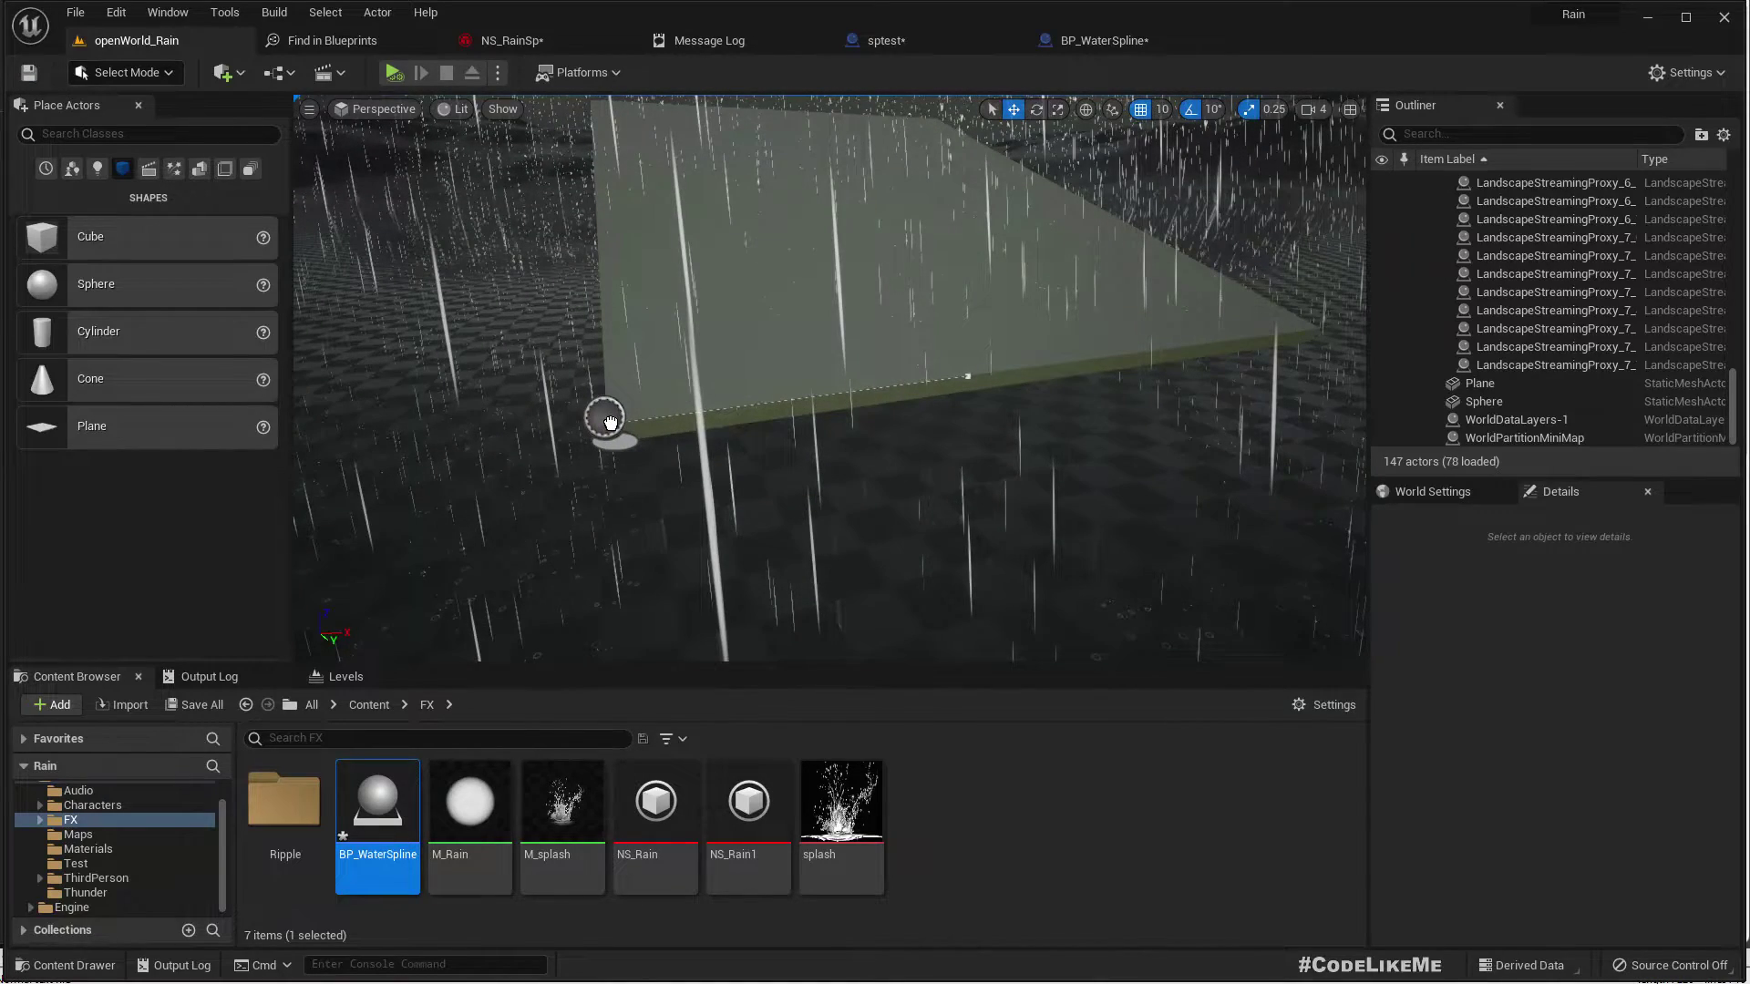
left_click(611, 422)
right_click_drag(611, 422, 658, 452)
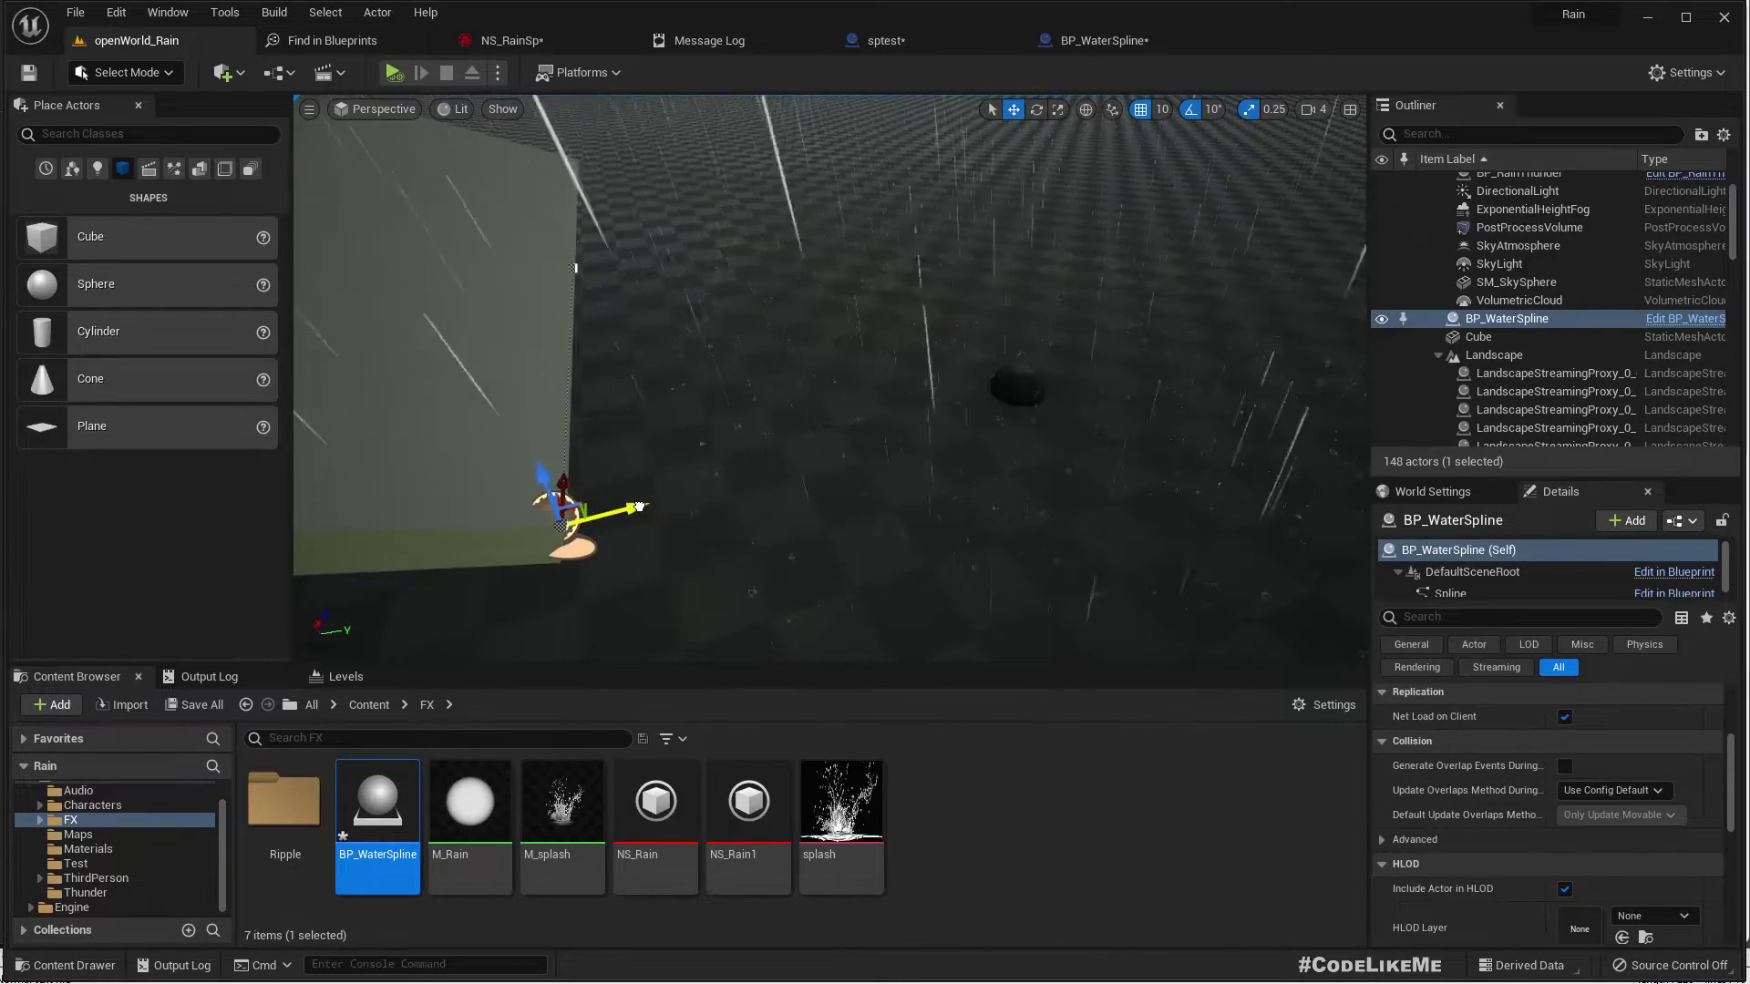
left_click_drag(639, 507, 651, 504)
right_click_drag(676, 477, 649, 437)
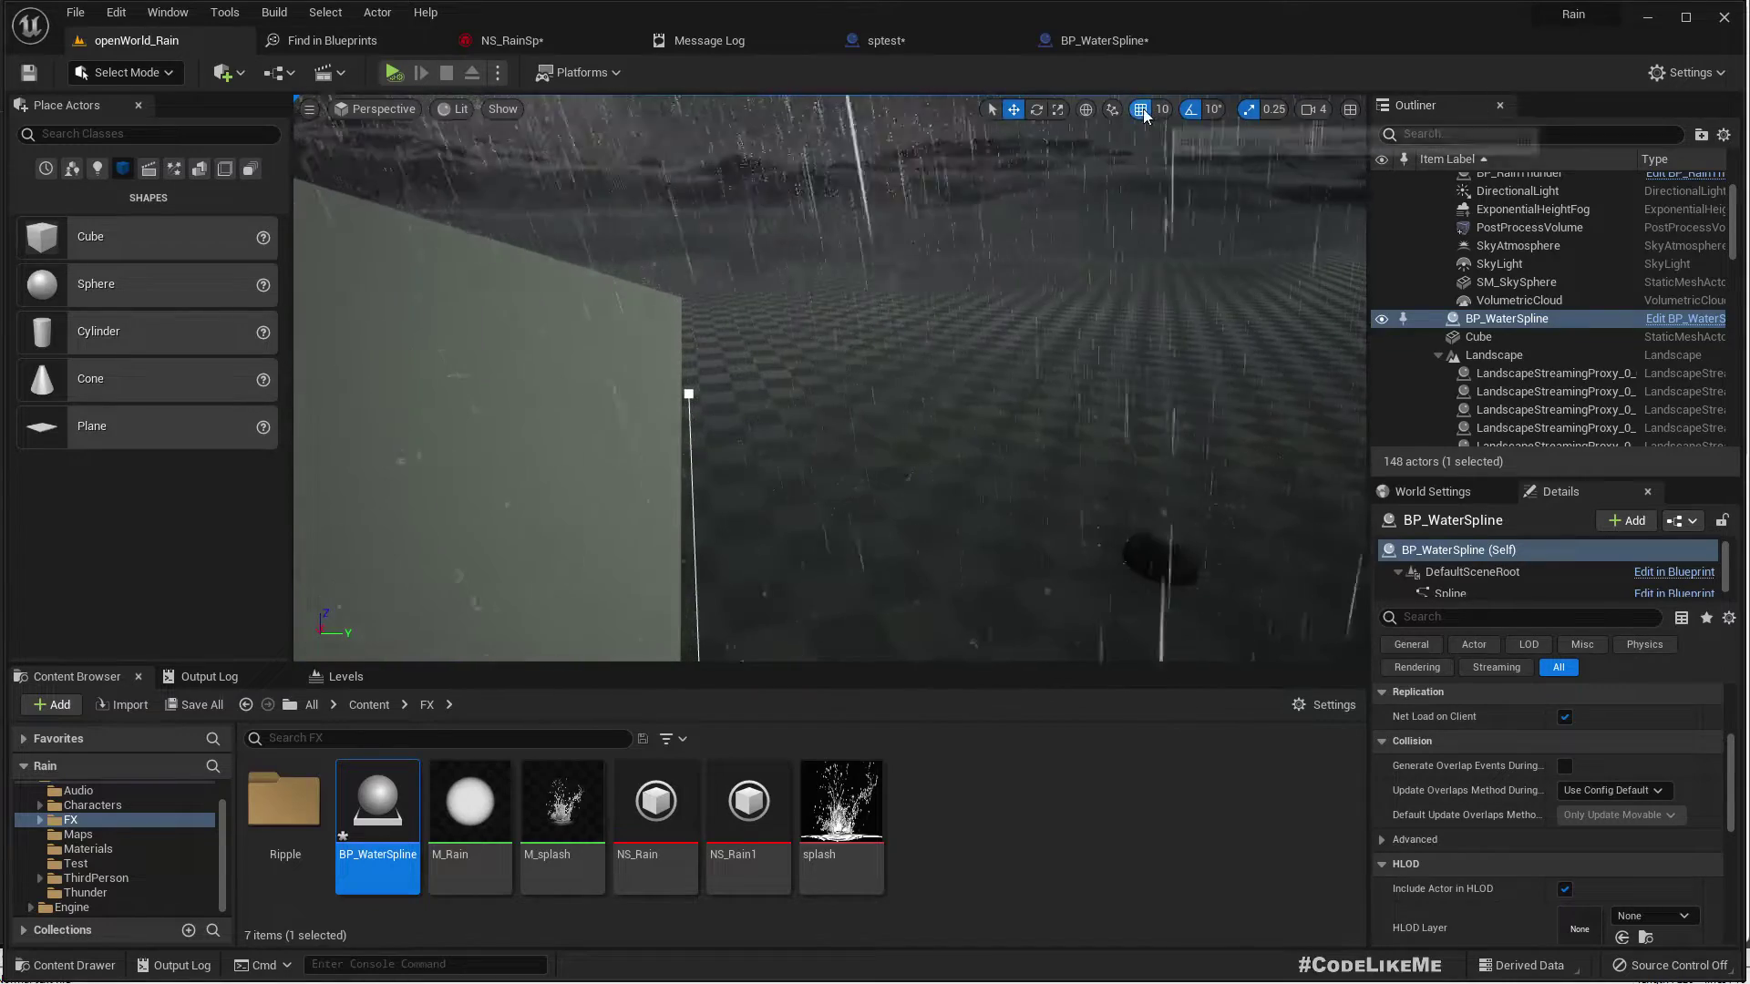
right_click_drag(649, 438, 803, 501)
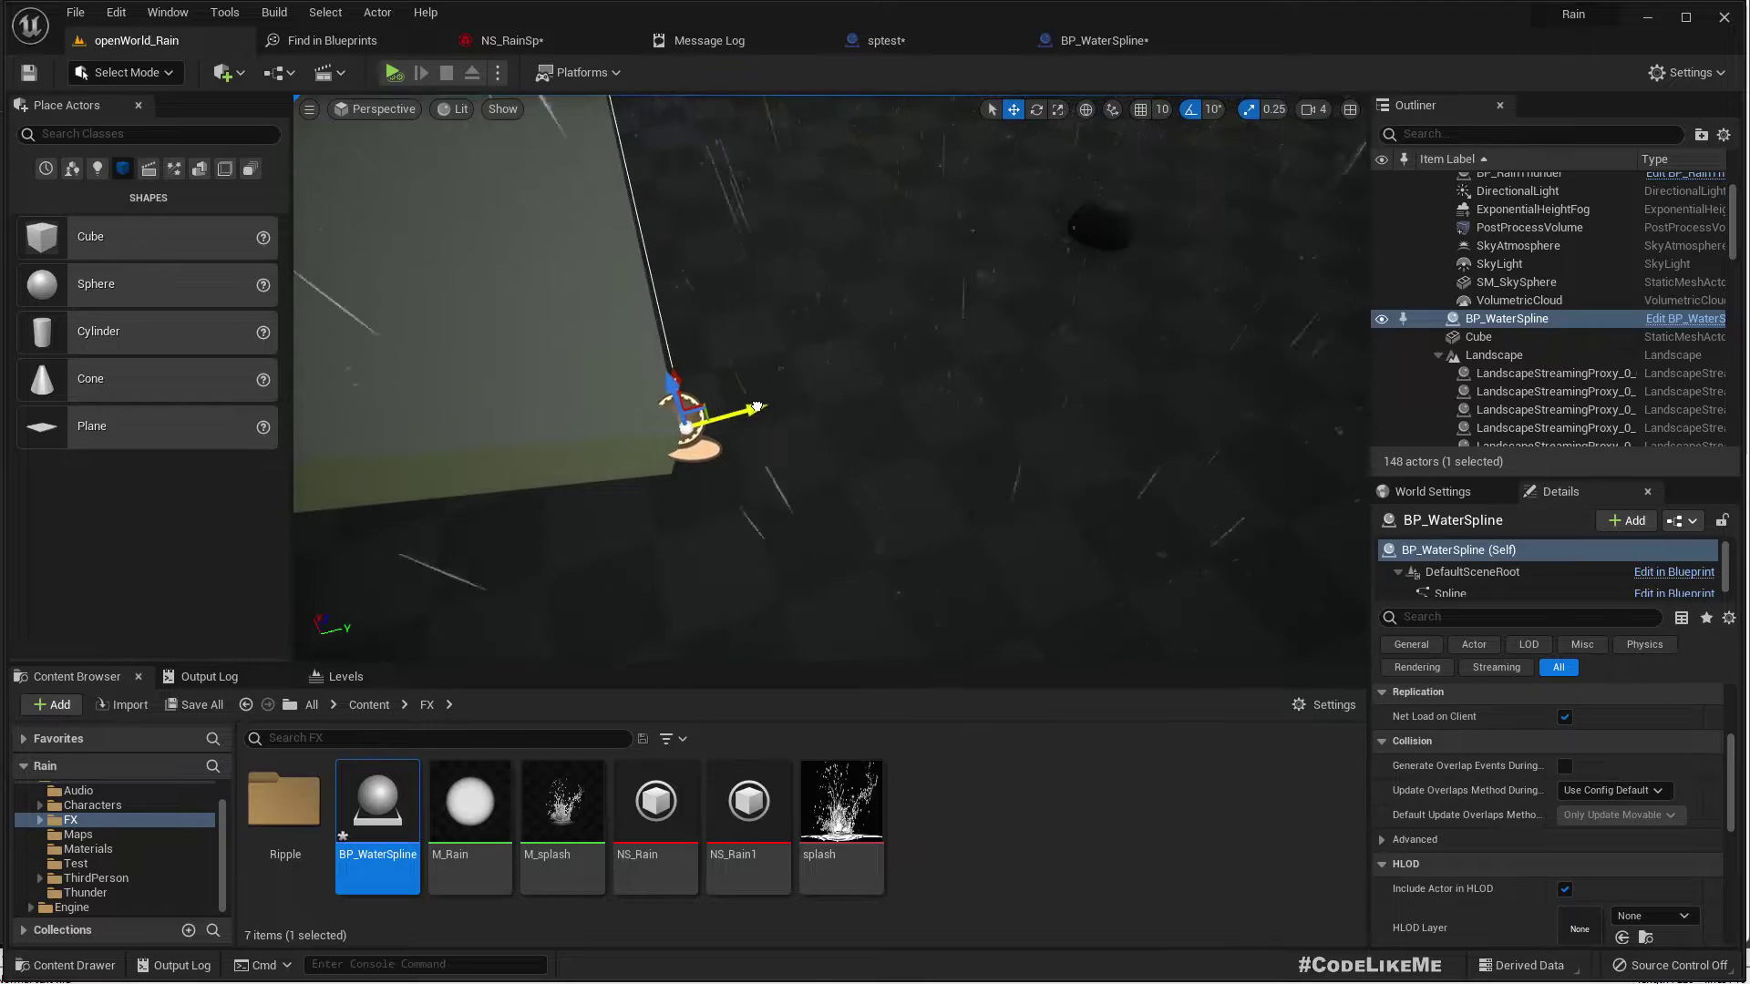
Stretch the spline's end point to the opposite corner so the spline runs along the slab's whole lower edge
right_click_drag(756, 408, 738, 369)
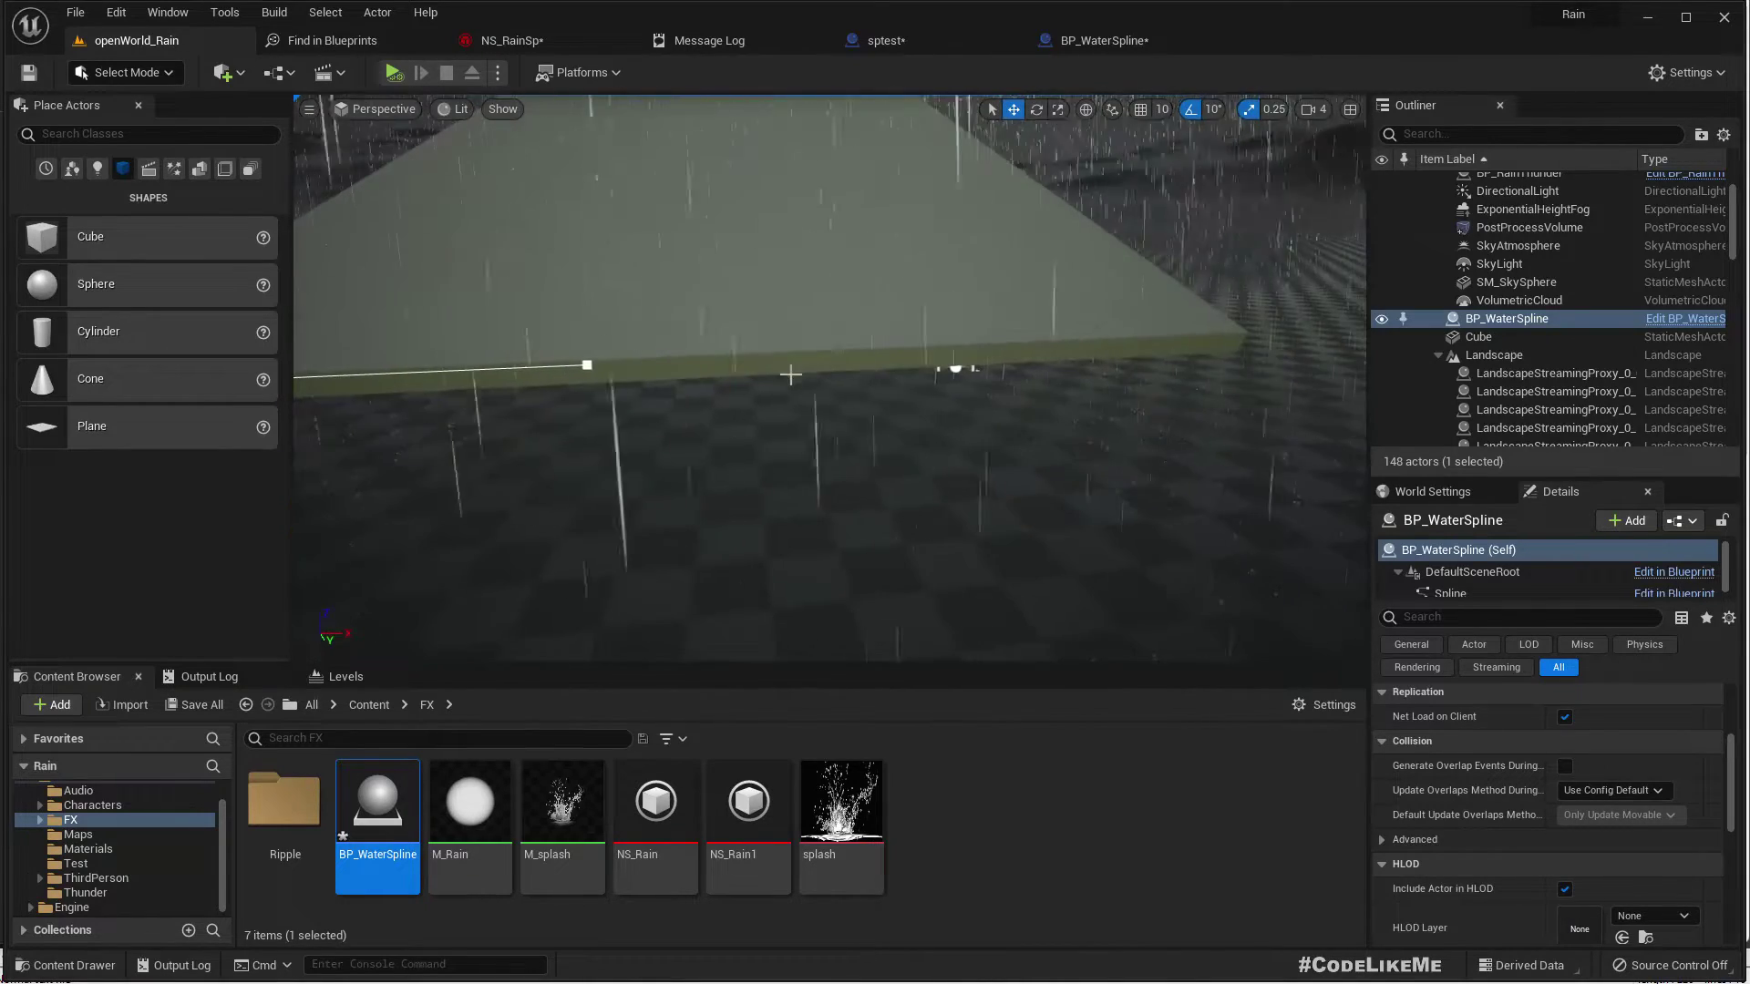
left_click_drag(641, 363, 681, 362)
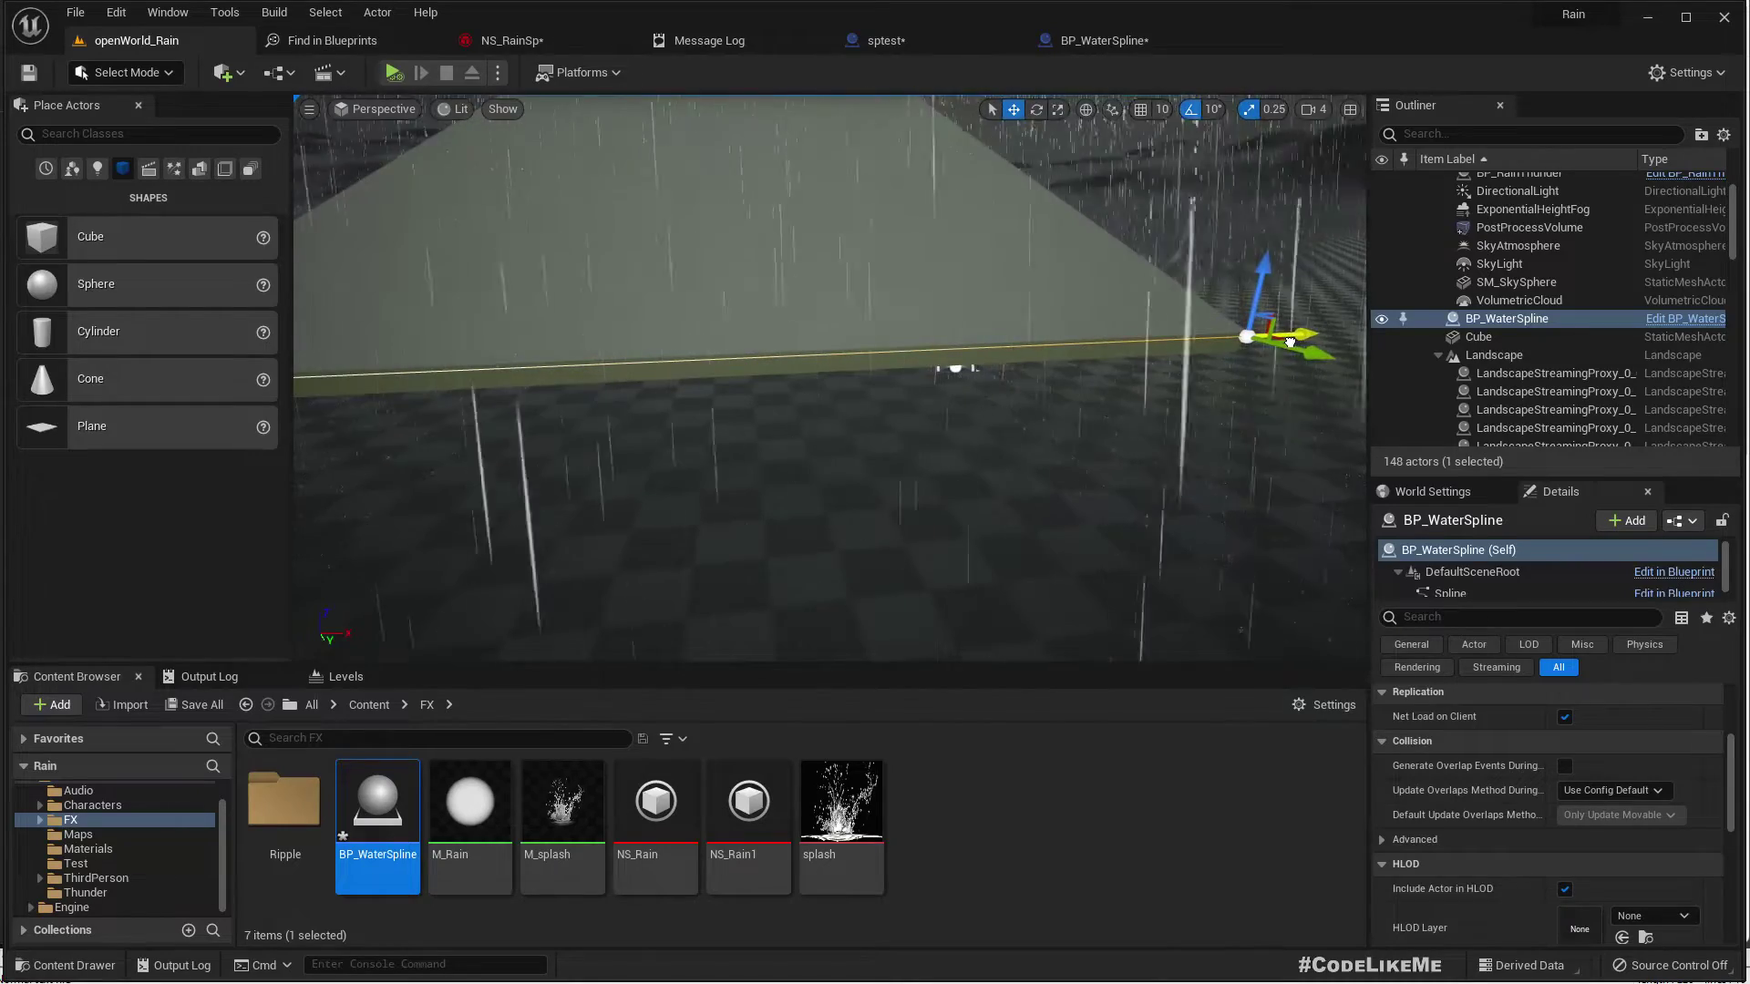
right_click_drag(1198, 399, 1312, 360)
right_click_drag(1339, 501, 1058, 455)
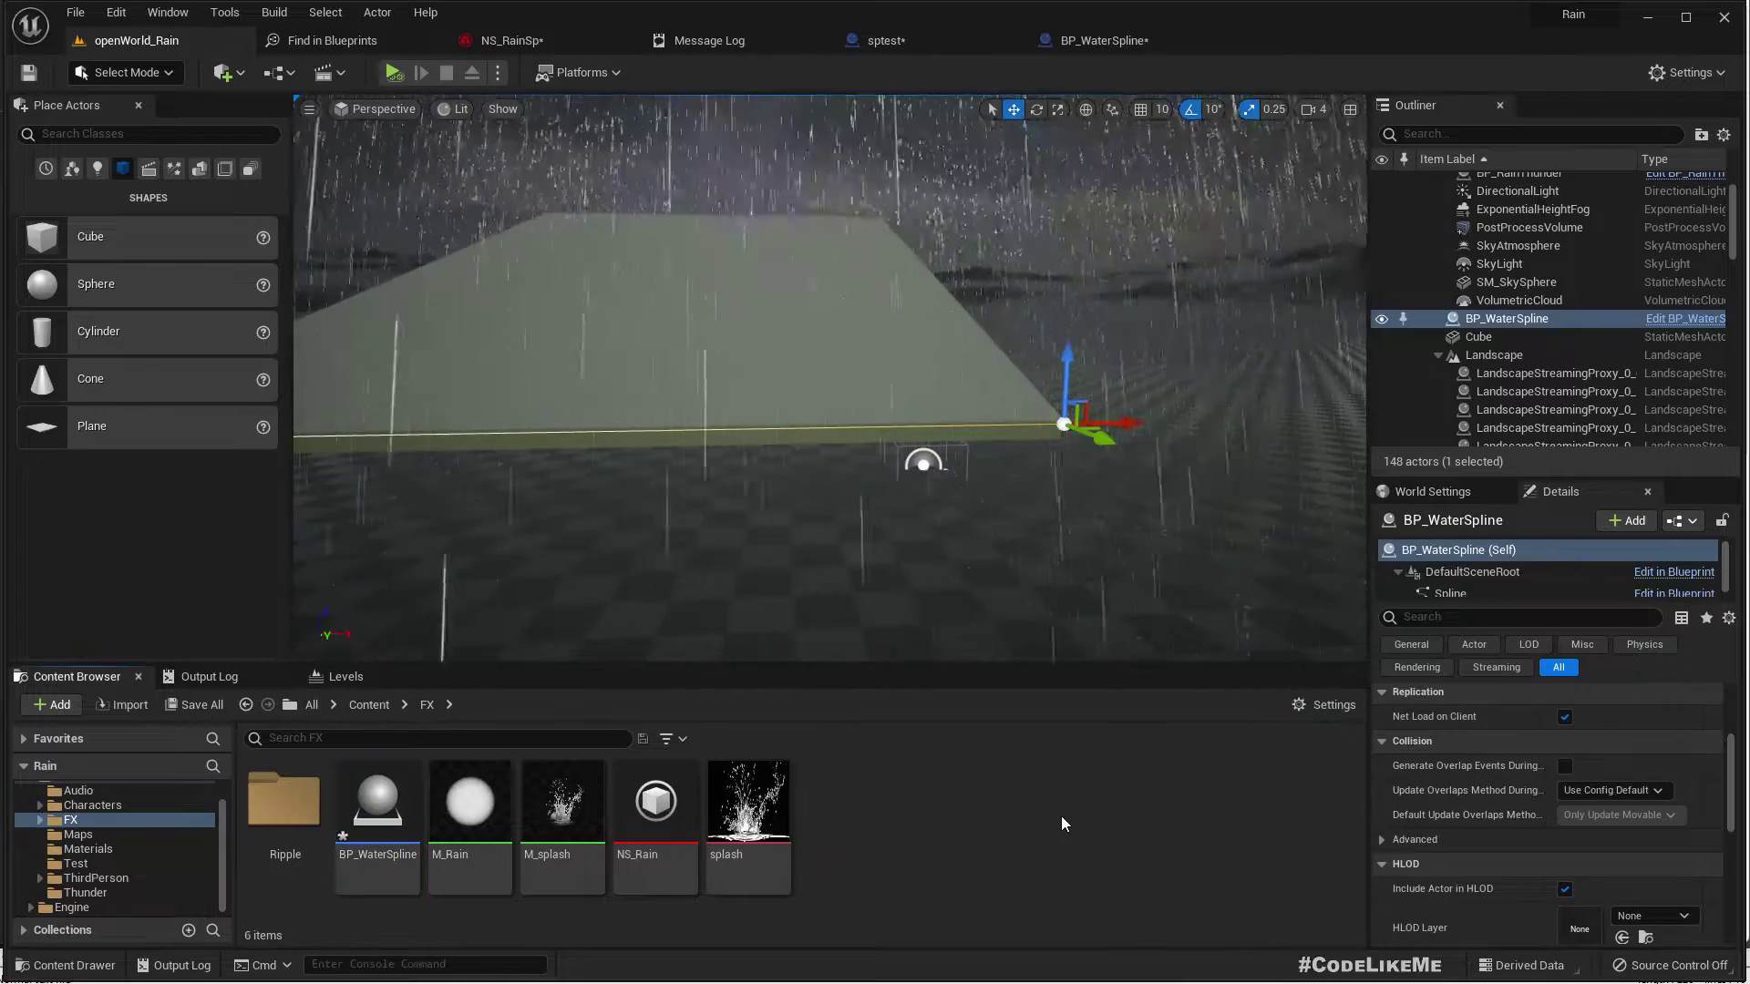
Duplicate the NS_Rain system in the FX folder and name the copy NS_WaterSpline
left_click(655, 811)
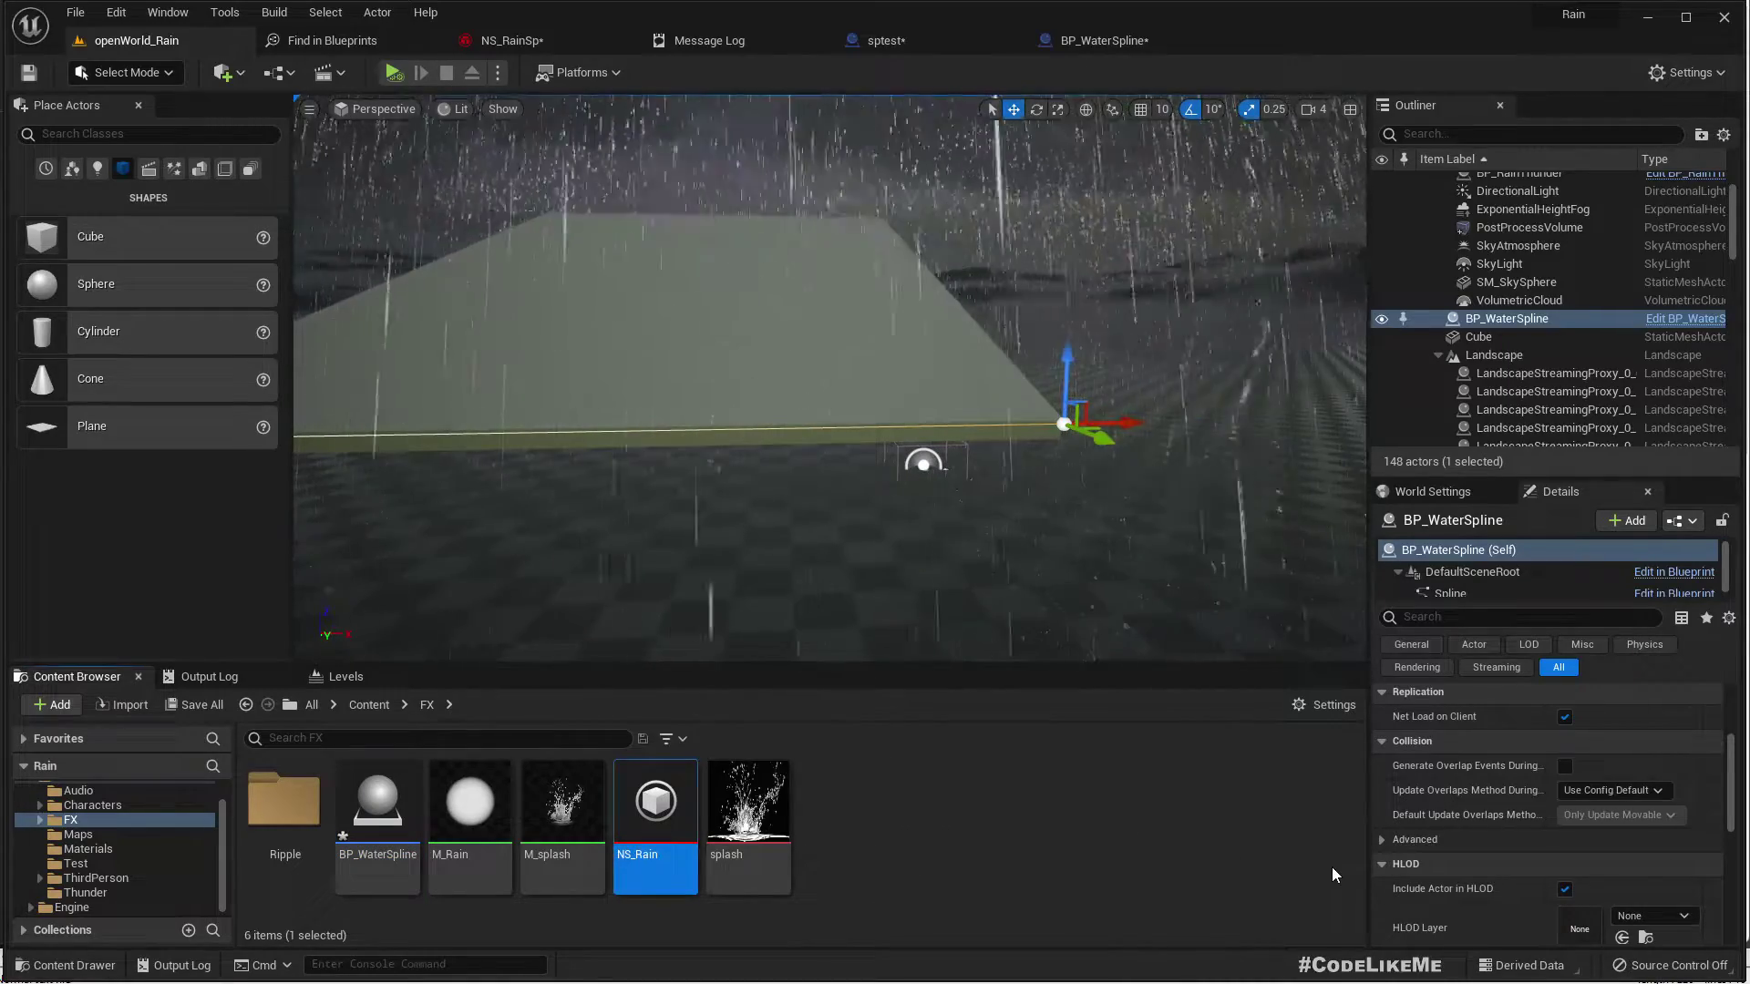
key("ctrl+d")
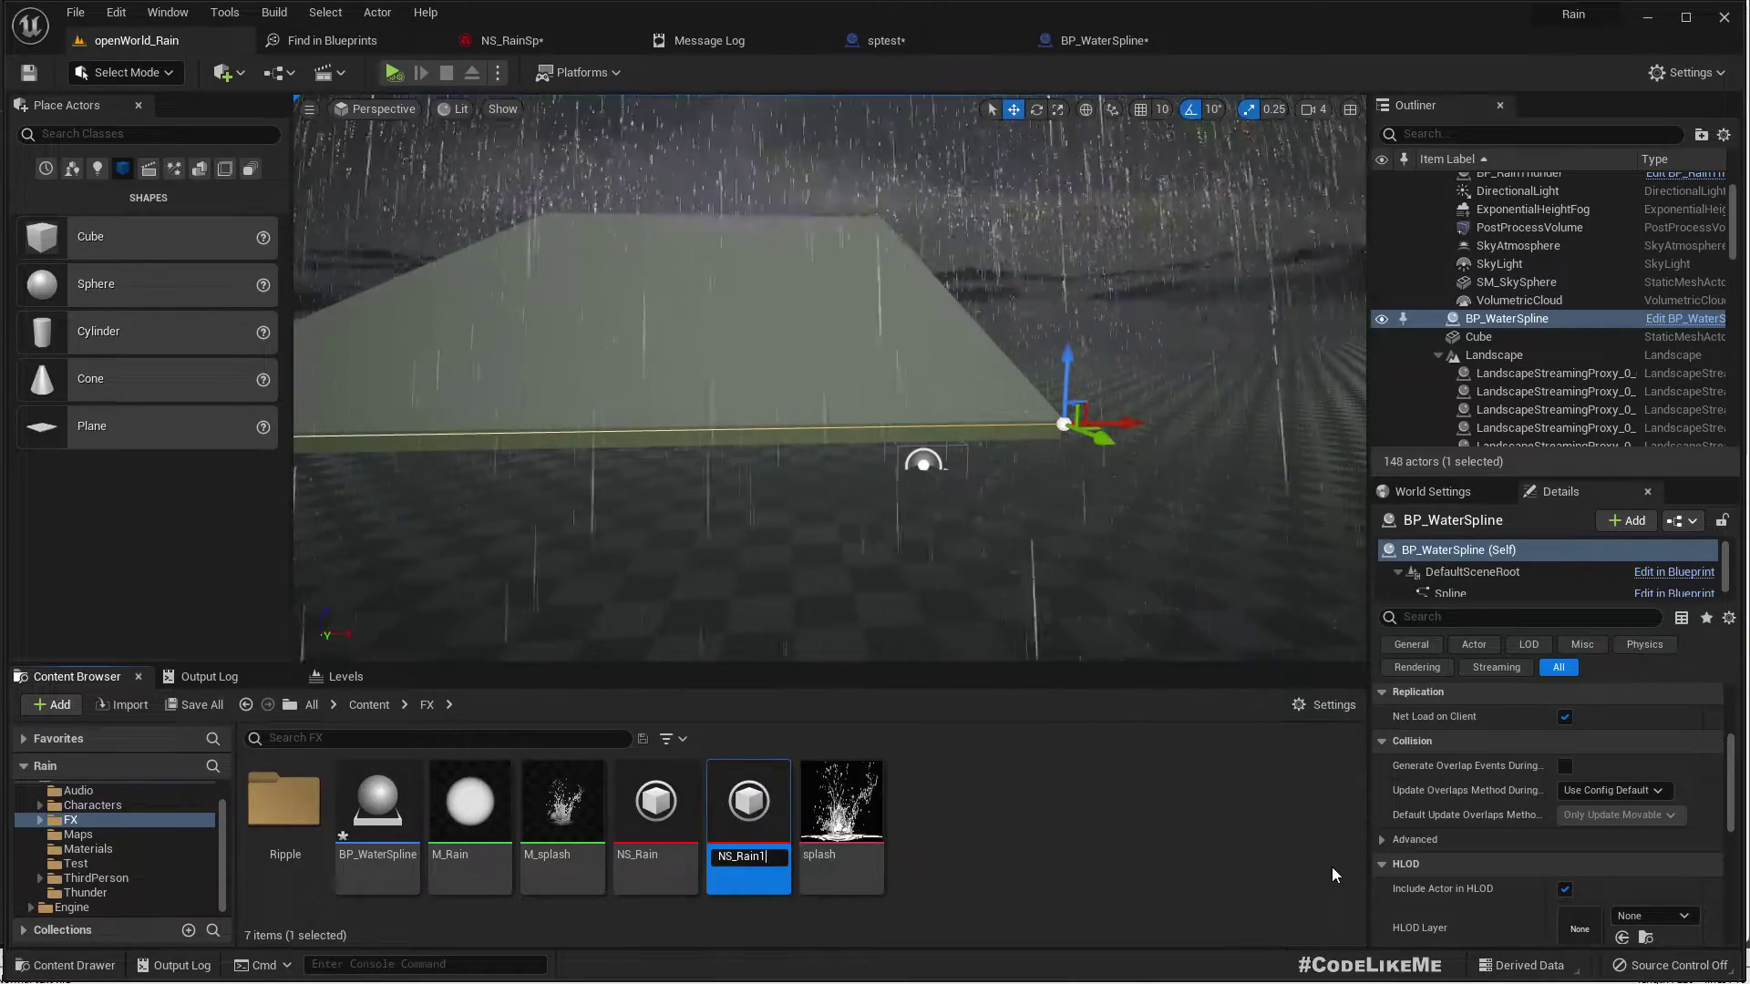
type("NS_")
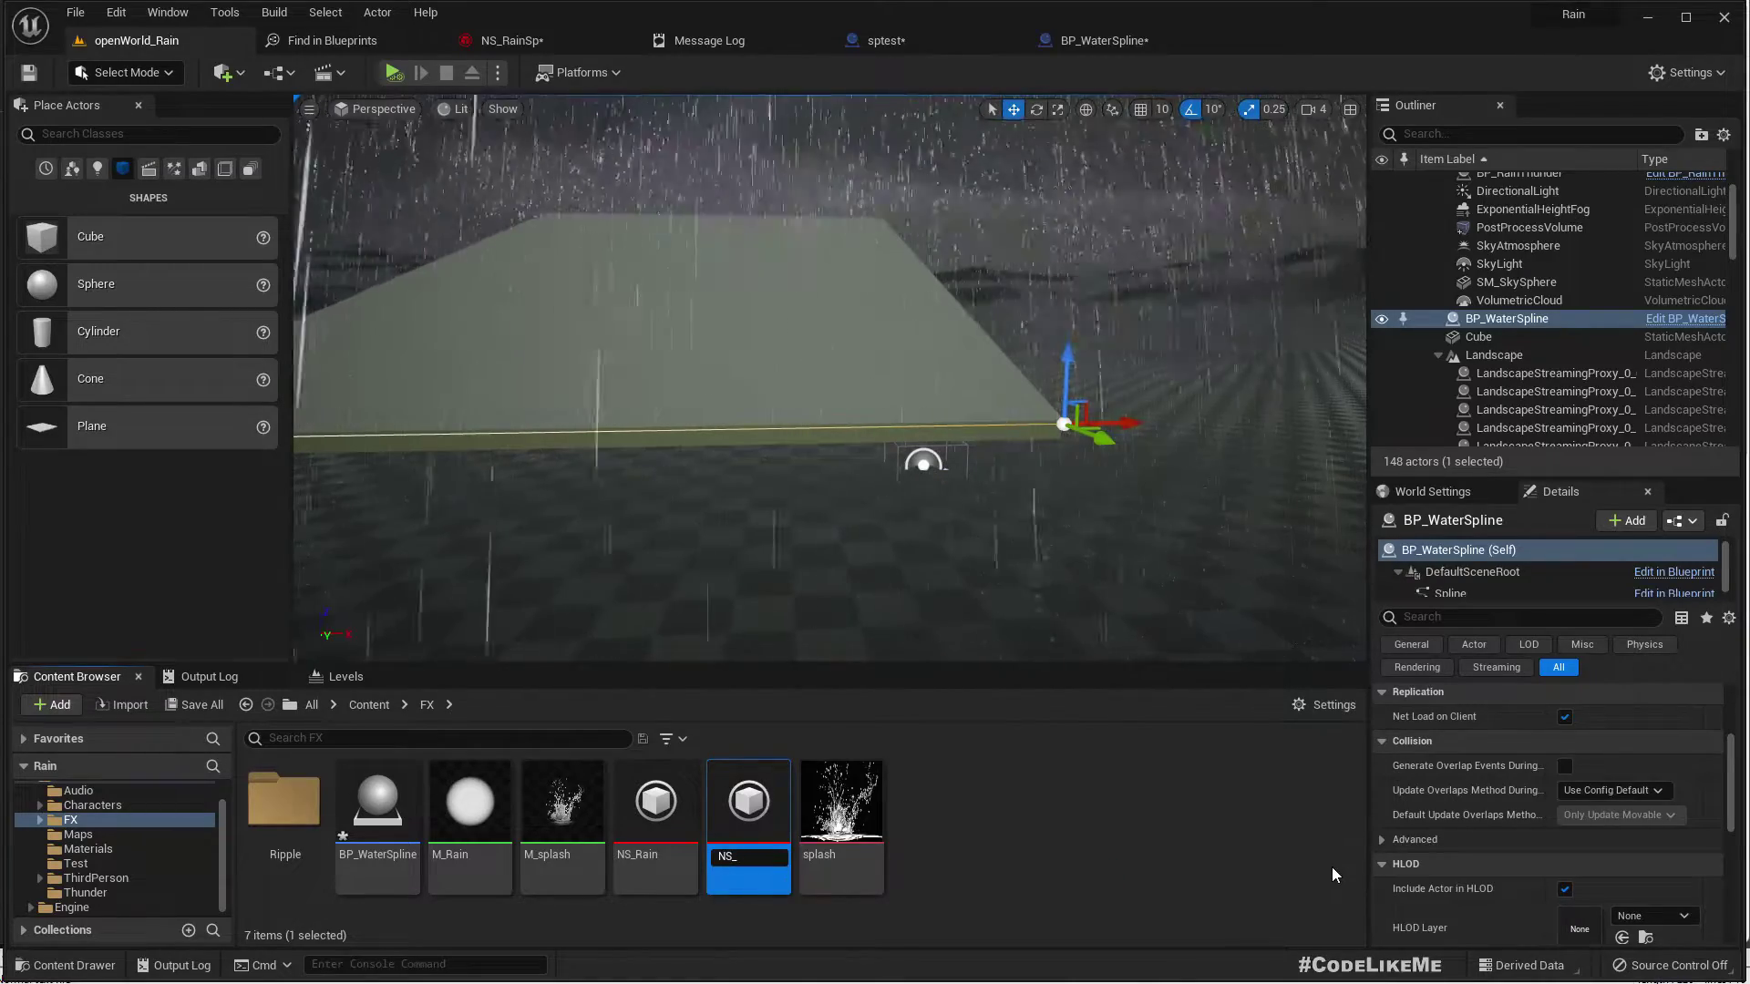
type("Water")
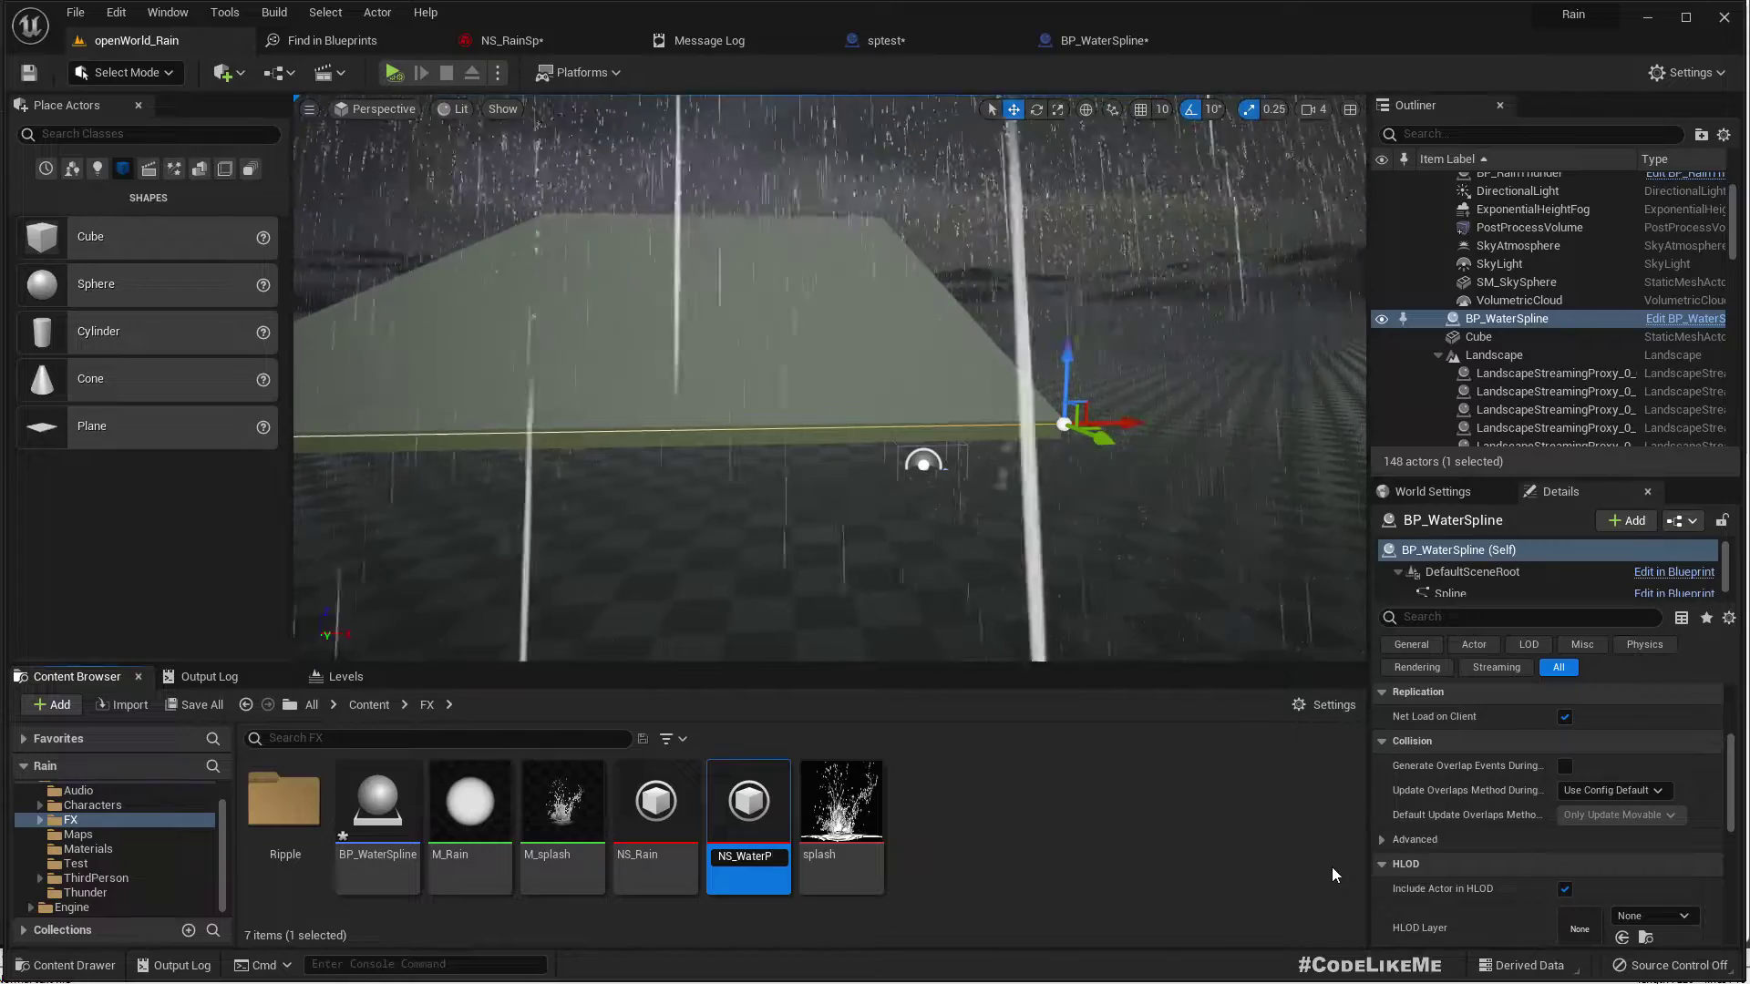
type("Sp")
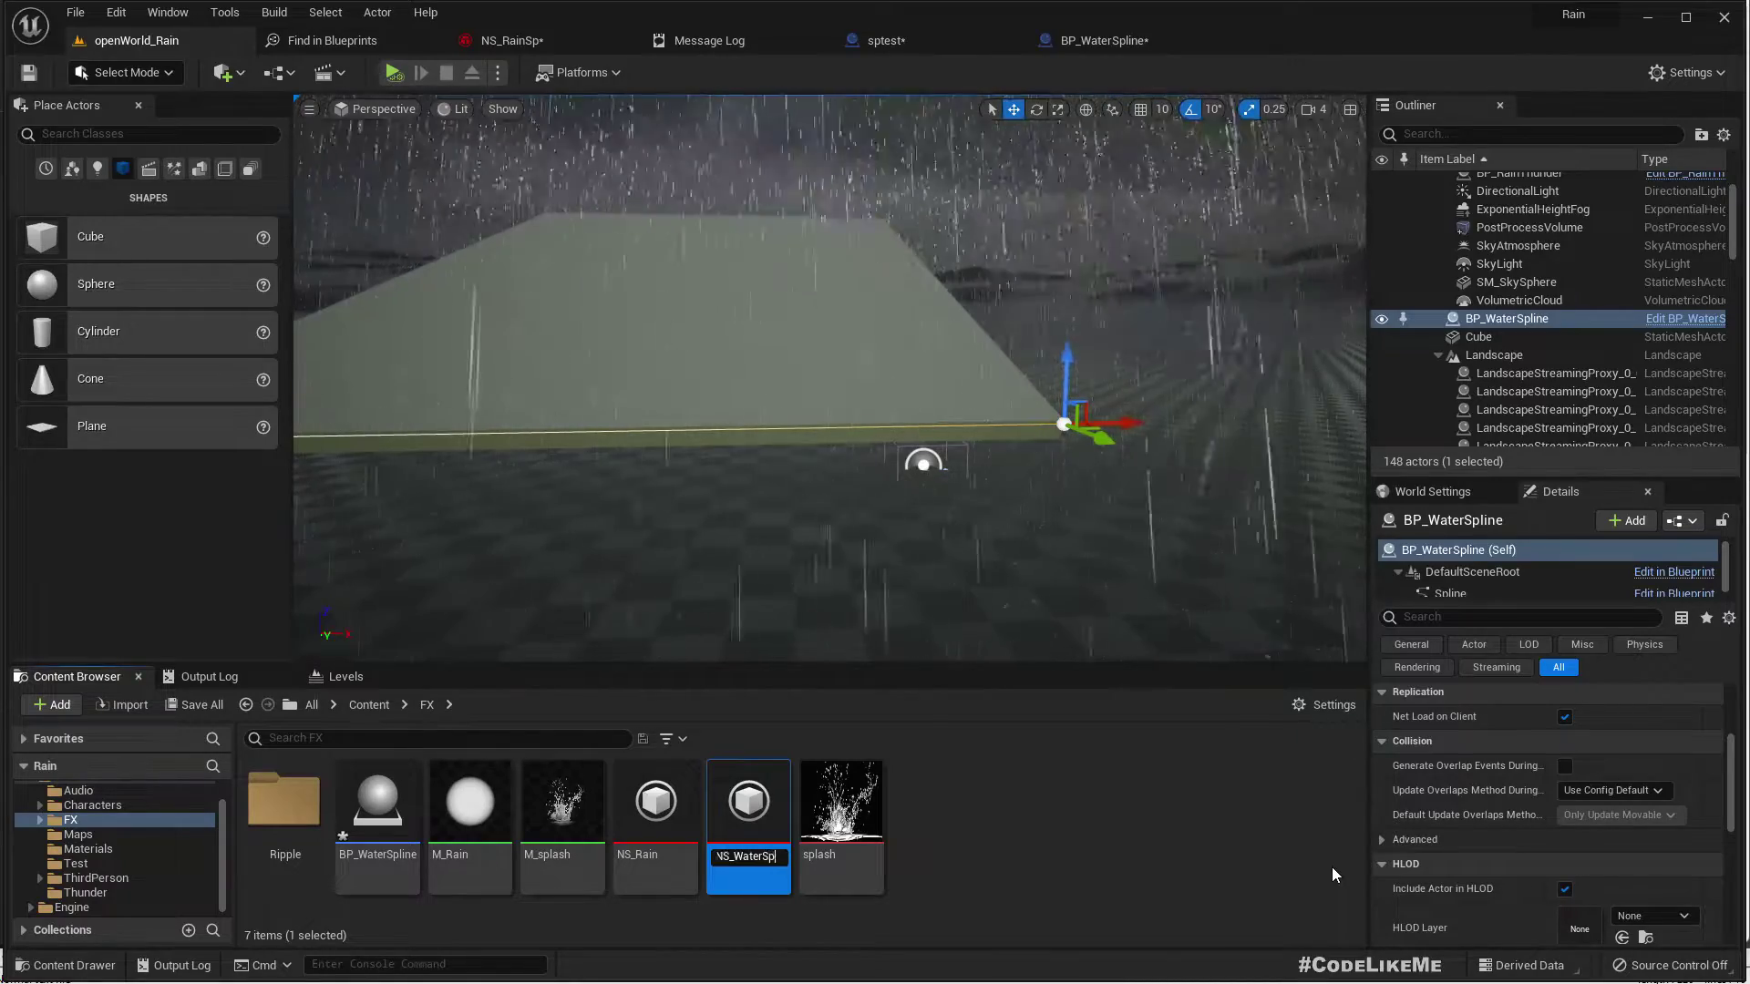
type("line")
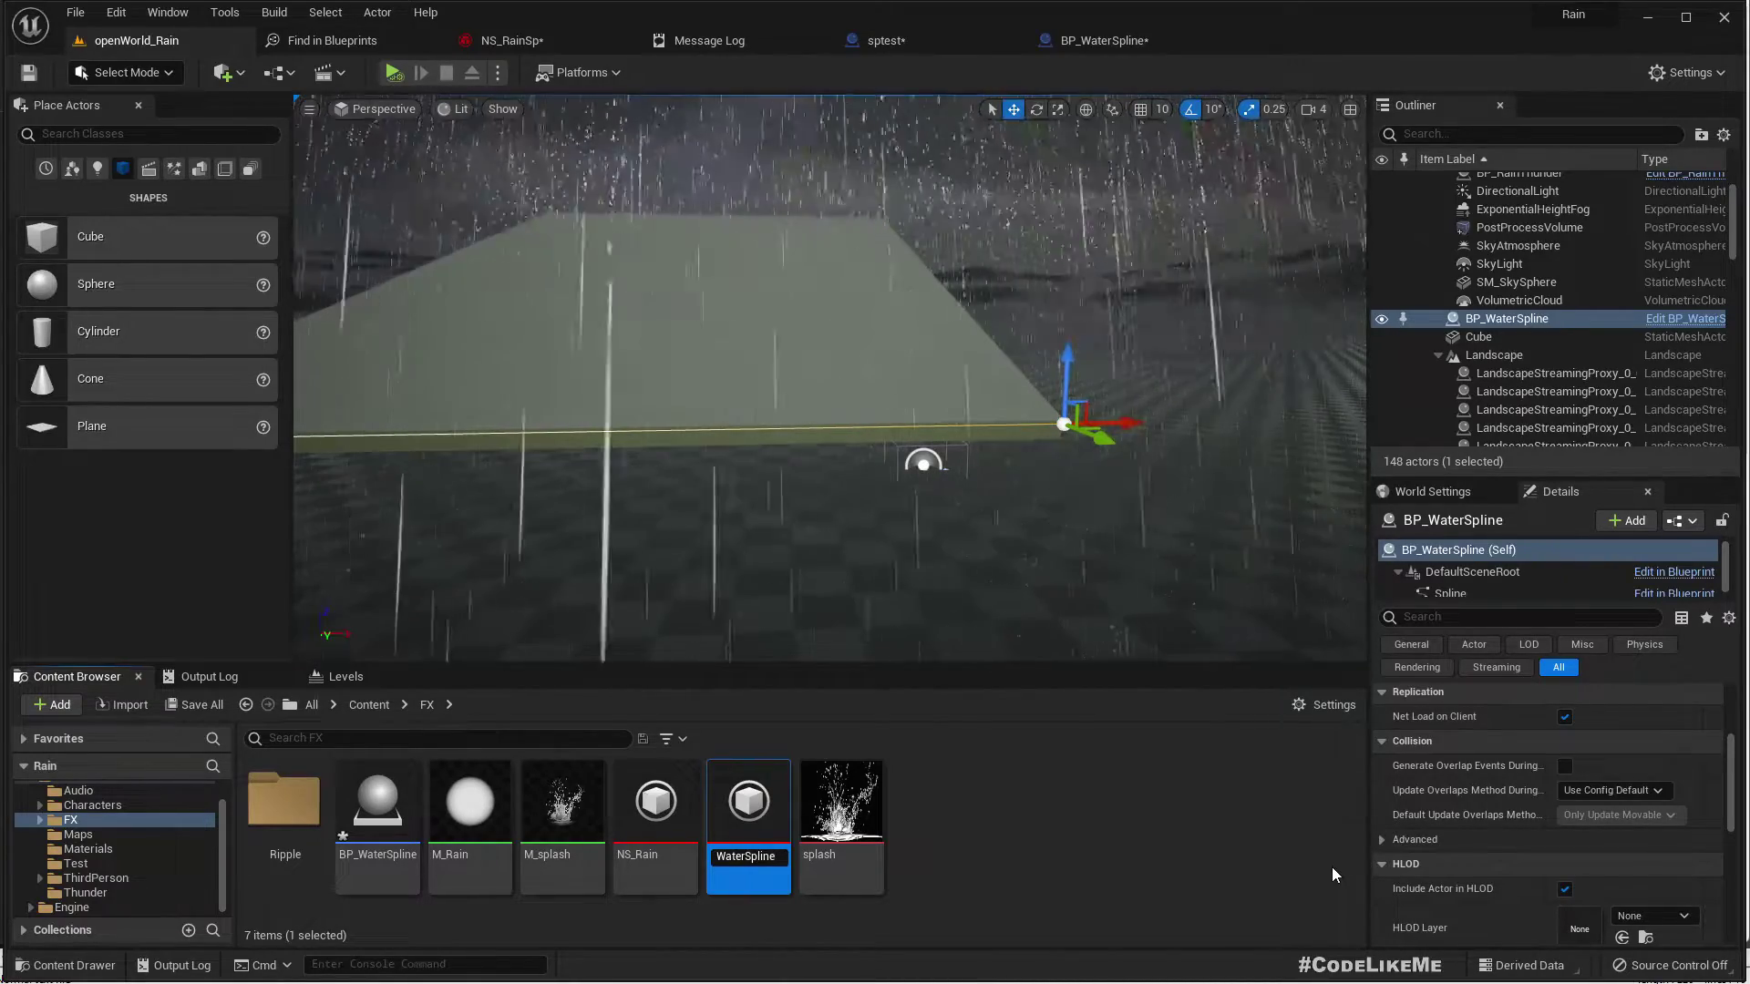
key("Return")
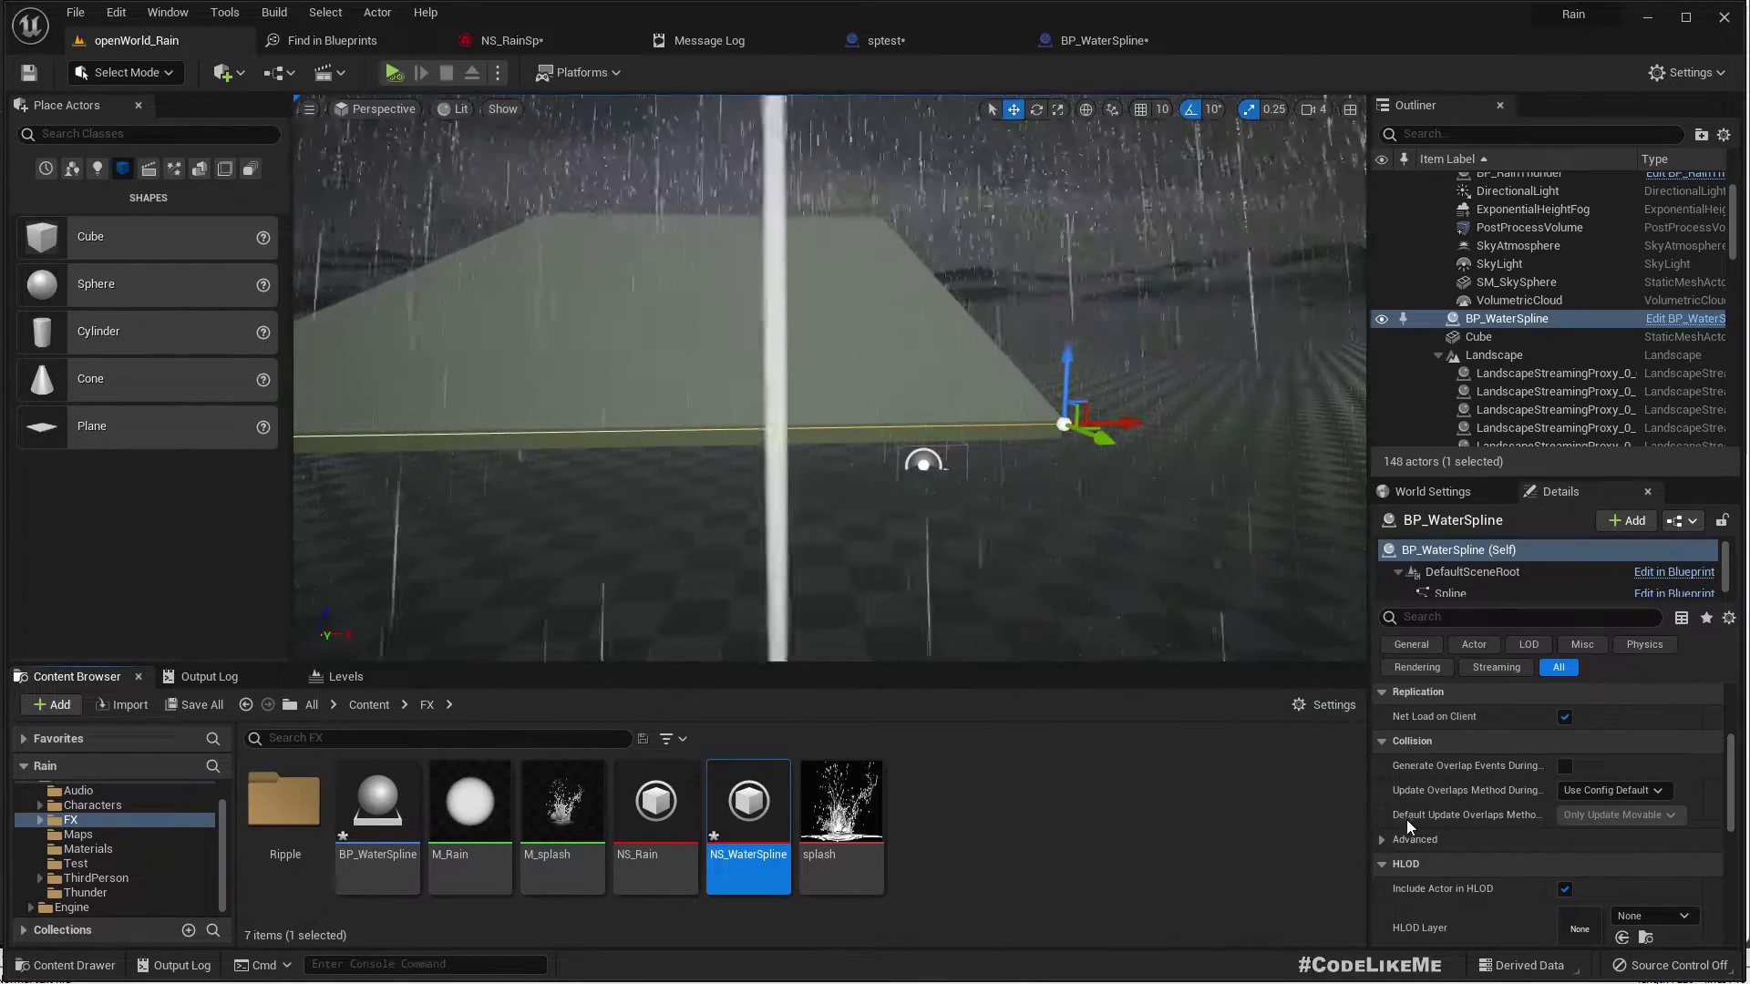
key("a")
right_click_drag(821, 511, 793, 499)
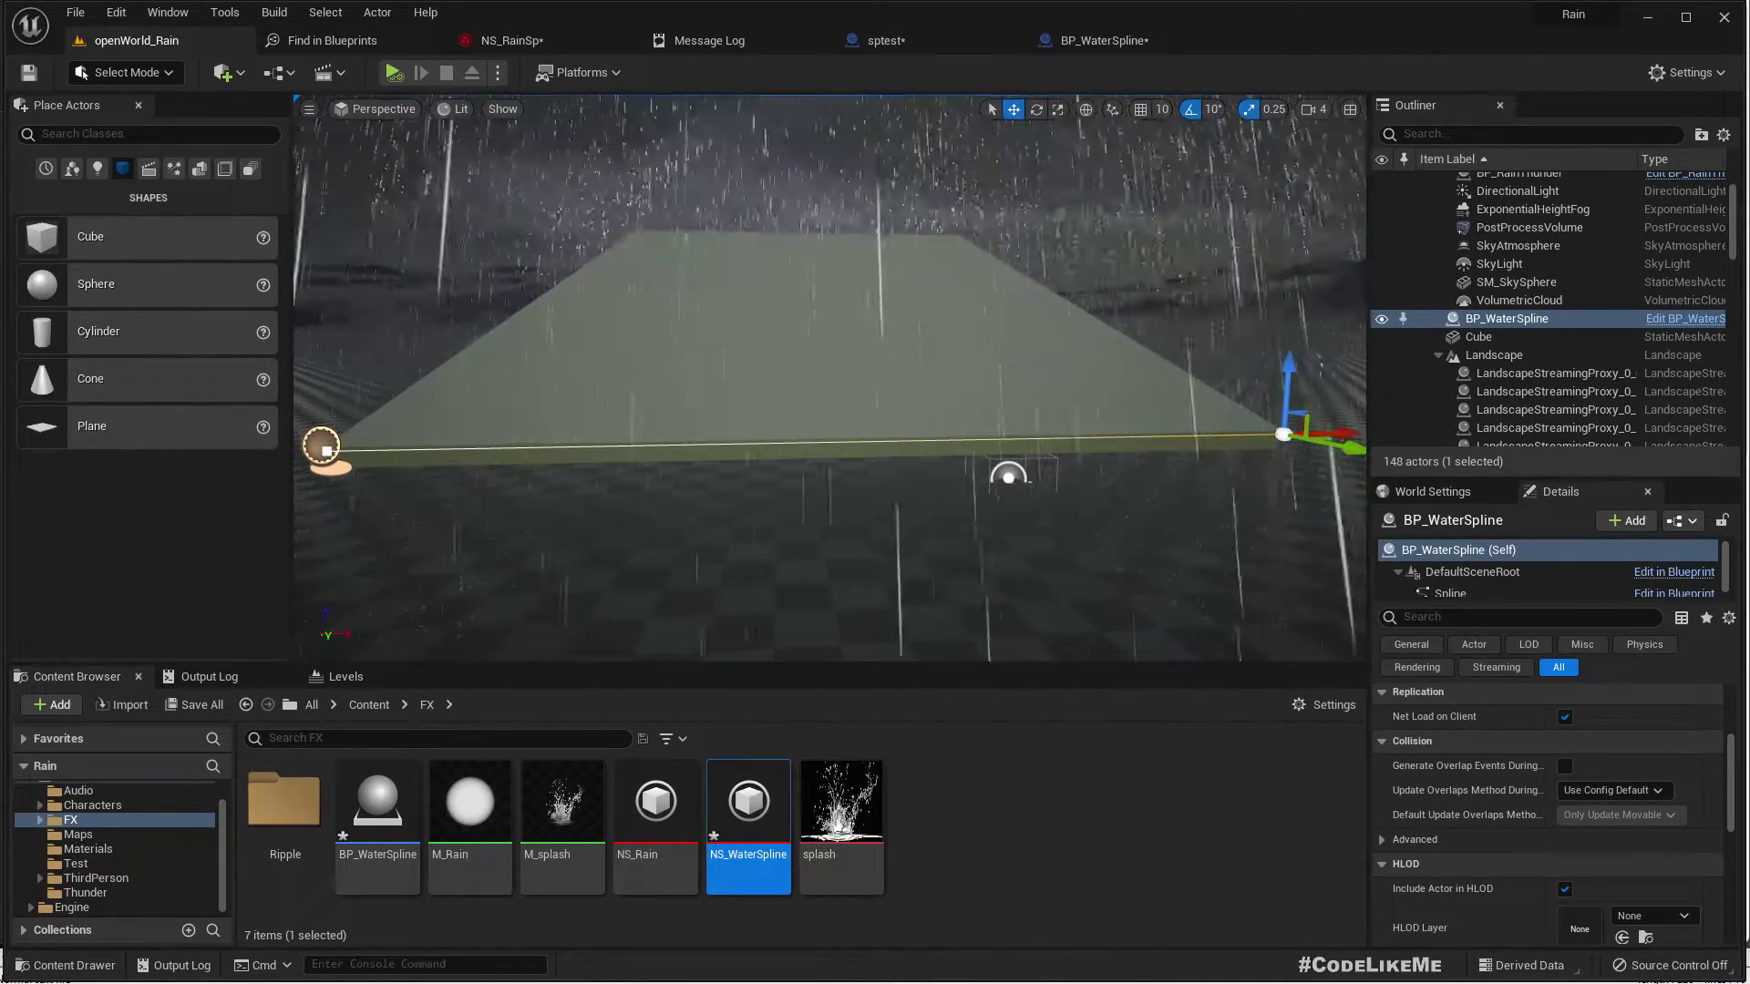
right_click_drag(1245, 460, 1205, 468)
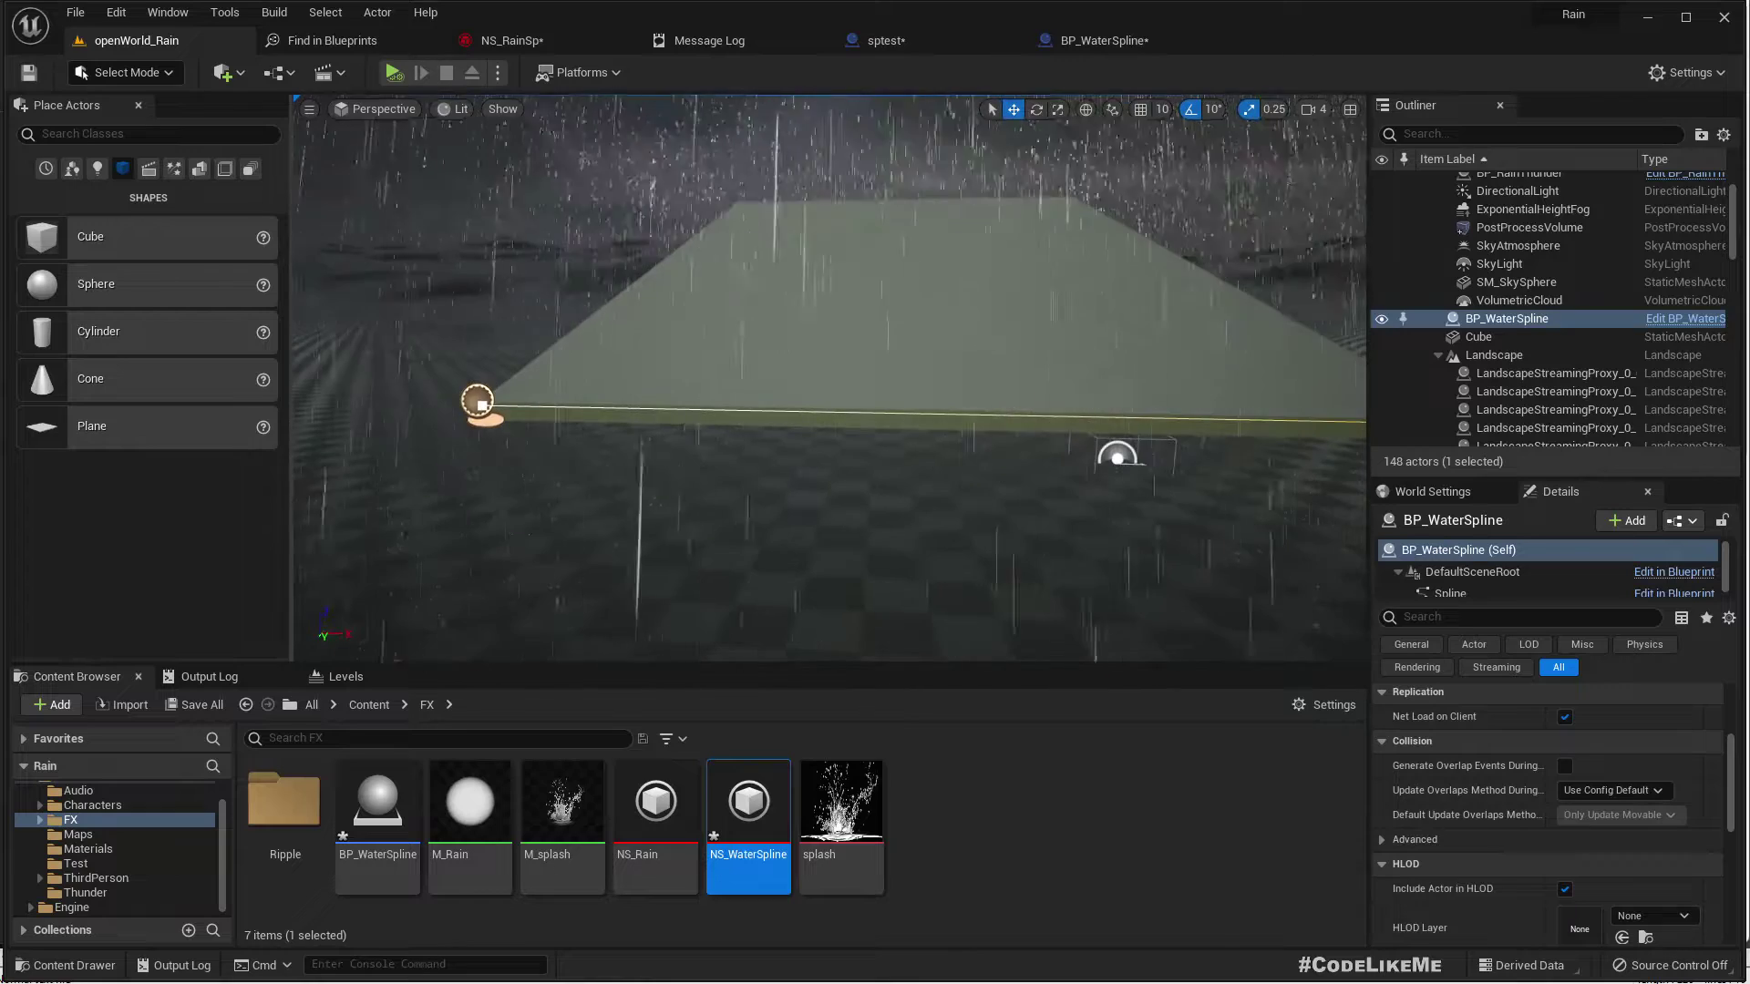
Open NS_WaterSpline and set the Rain_streak emitter's Box Location size to 4 on X, Y and Z
double_click(749, 802)
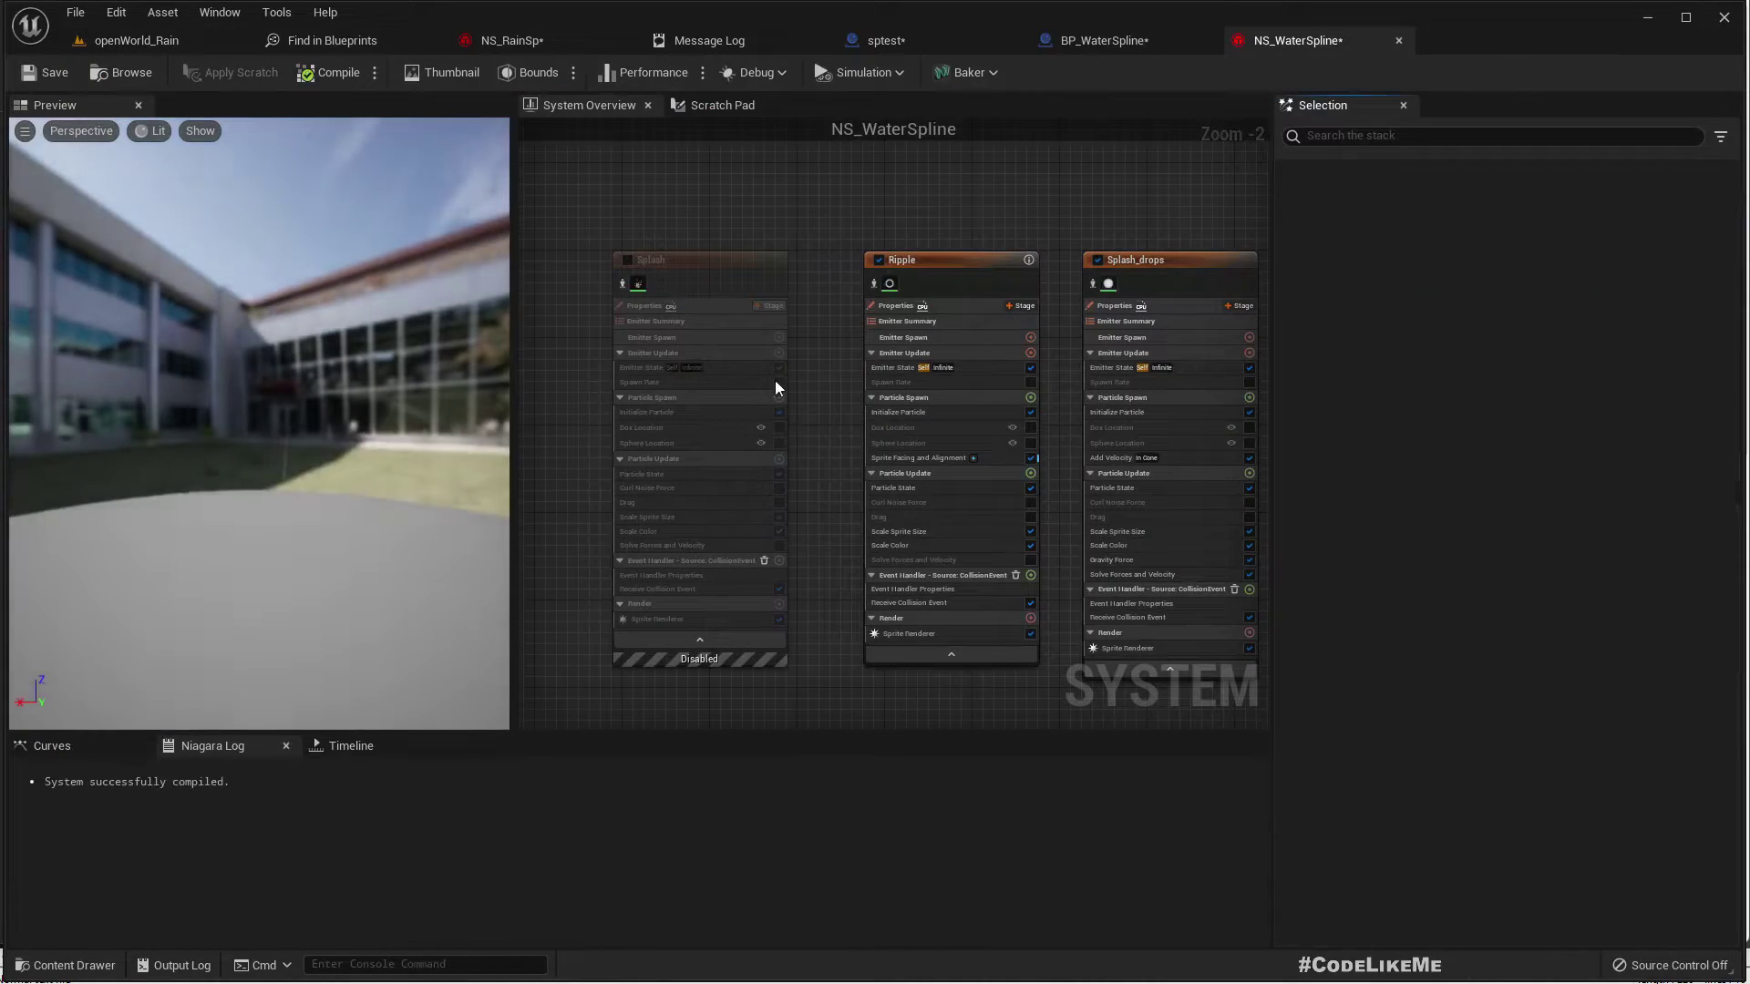
right_click_drag(565, 343, 886, 324)
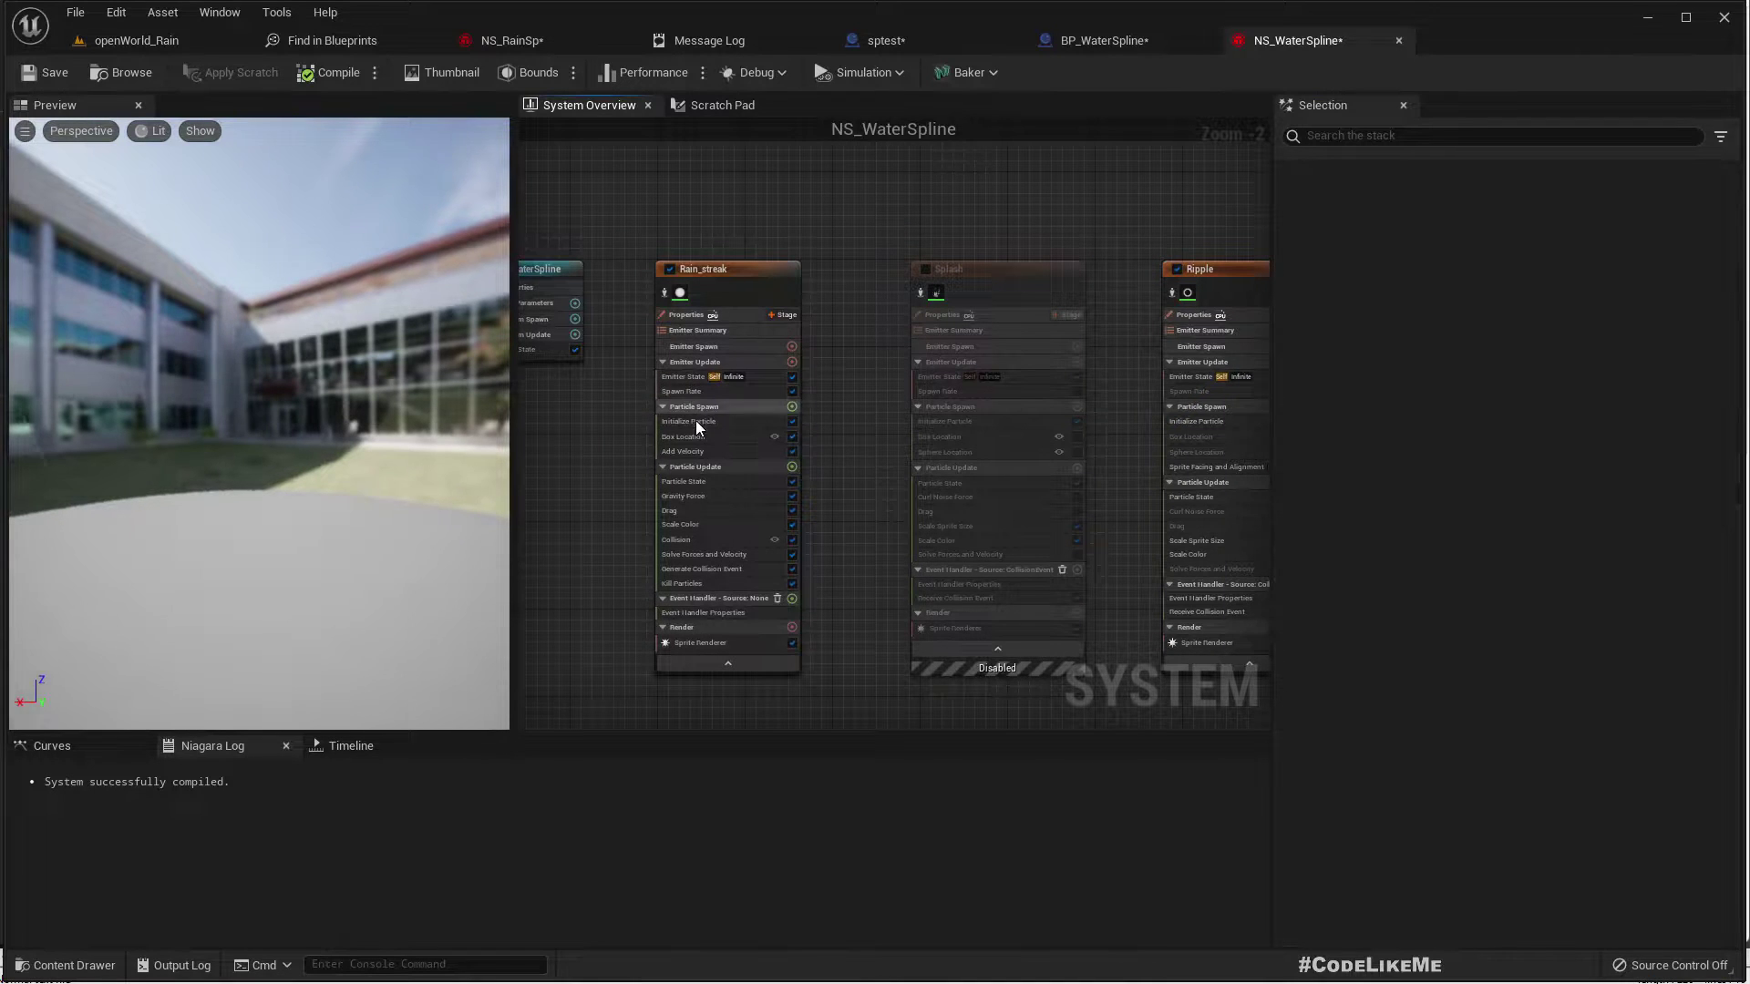
scroll(672, 440, "up", 2)
right_click_drag(587, 416, 657, 385)
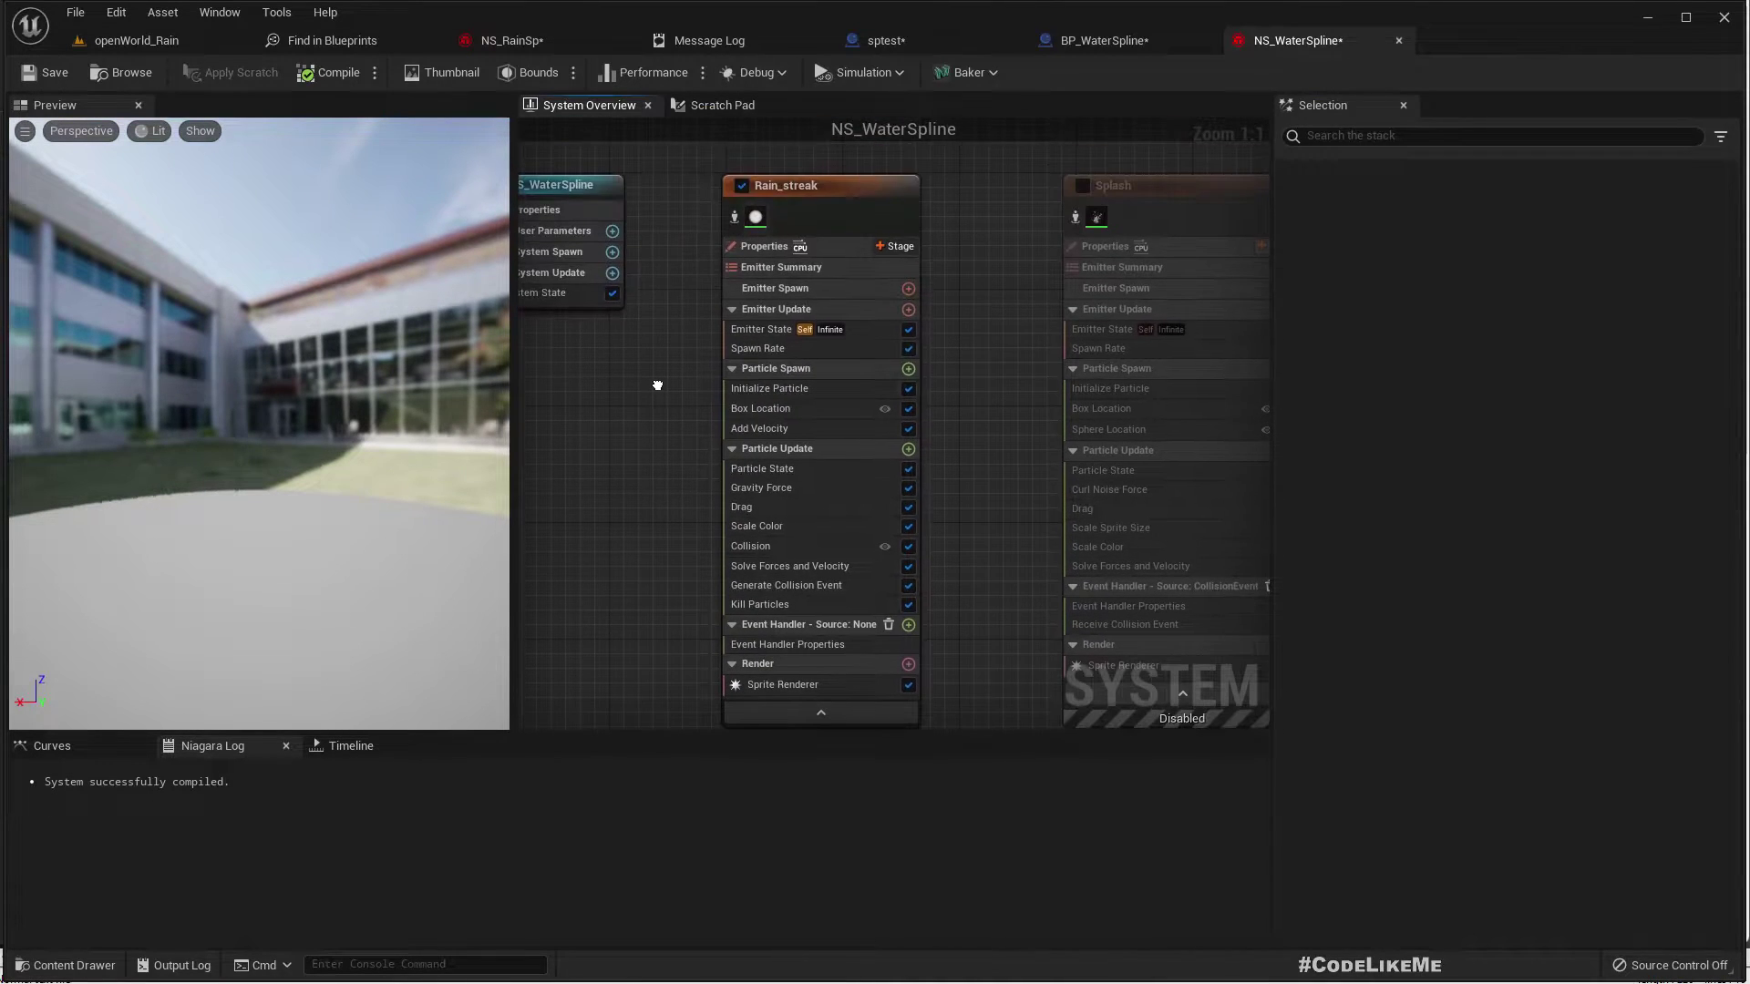
left_click(774, 412)
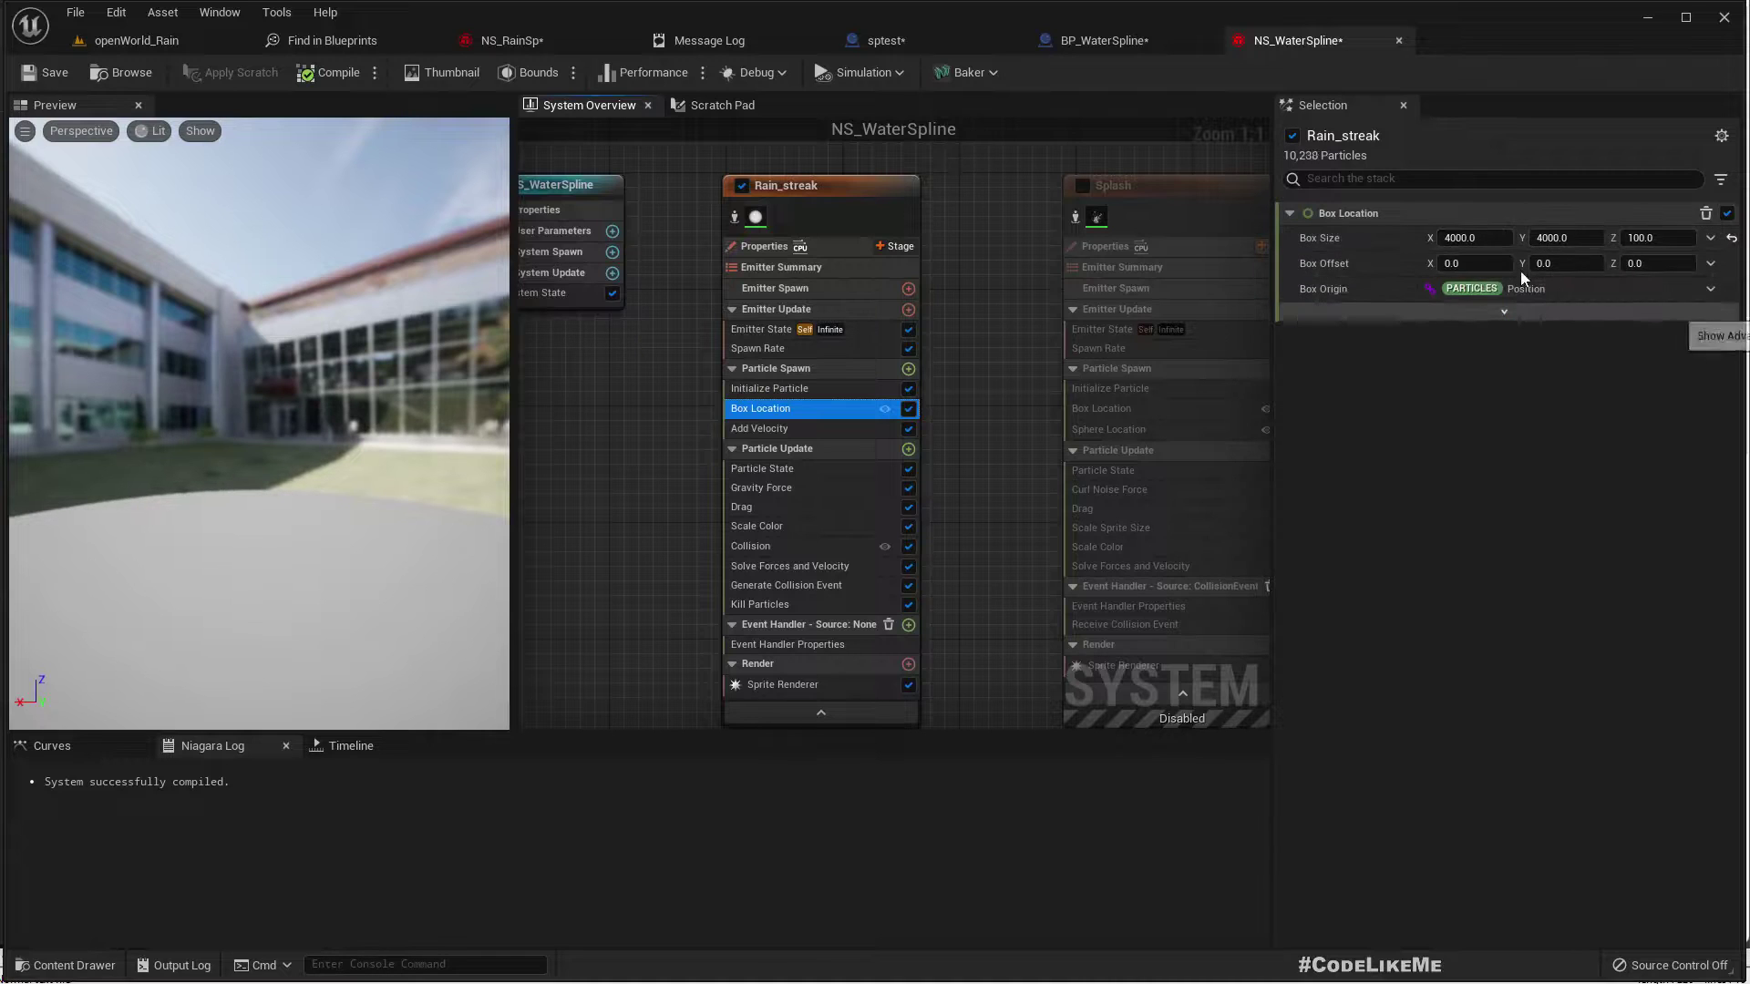
left_click(1486, 236)
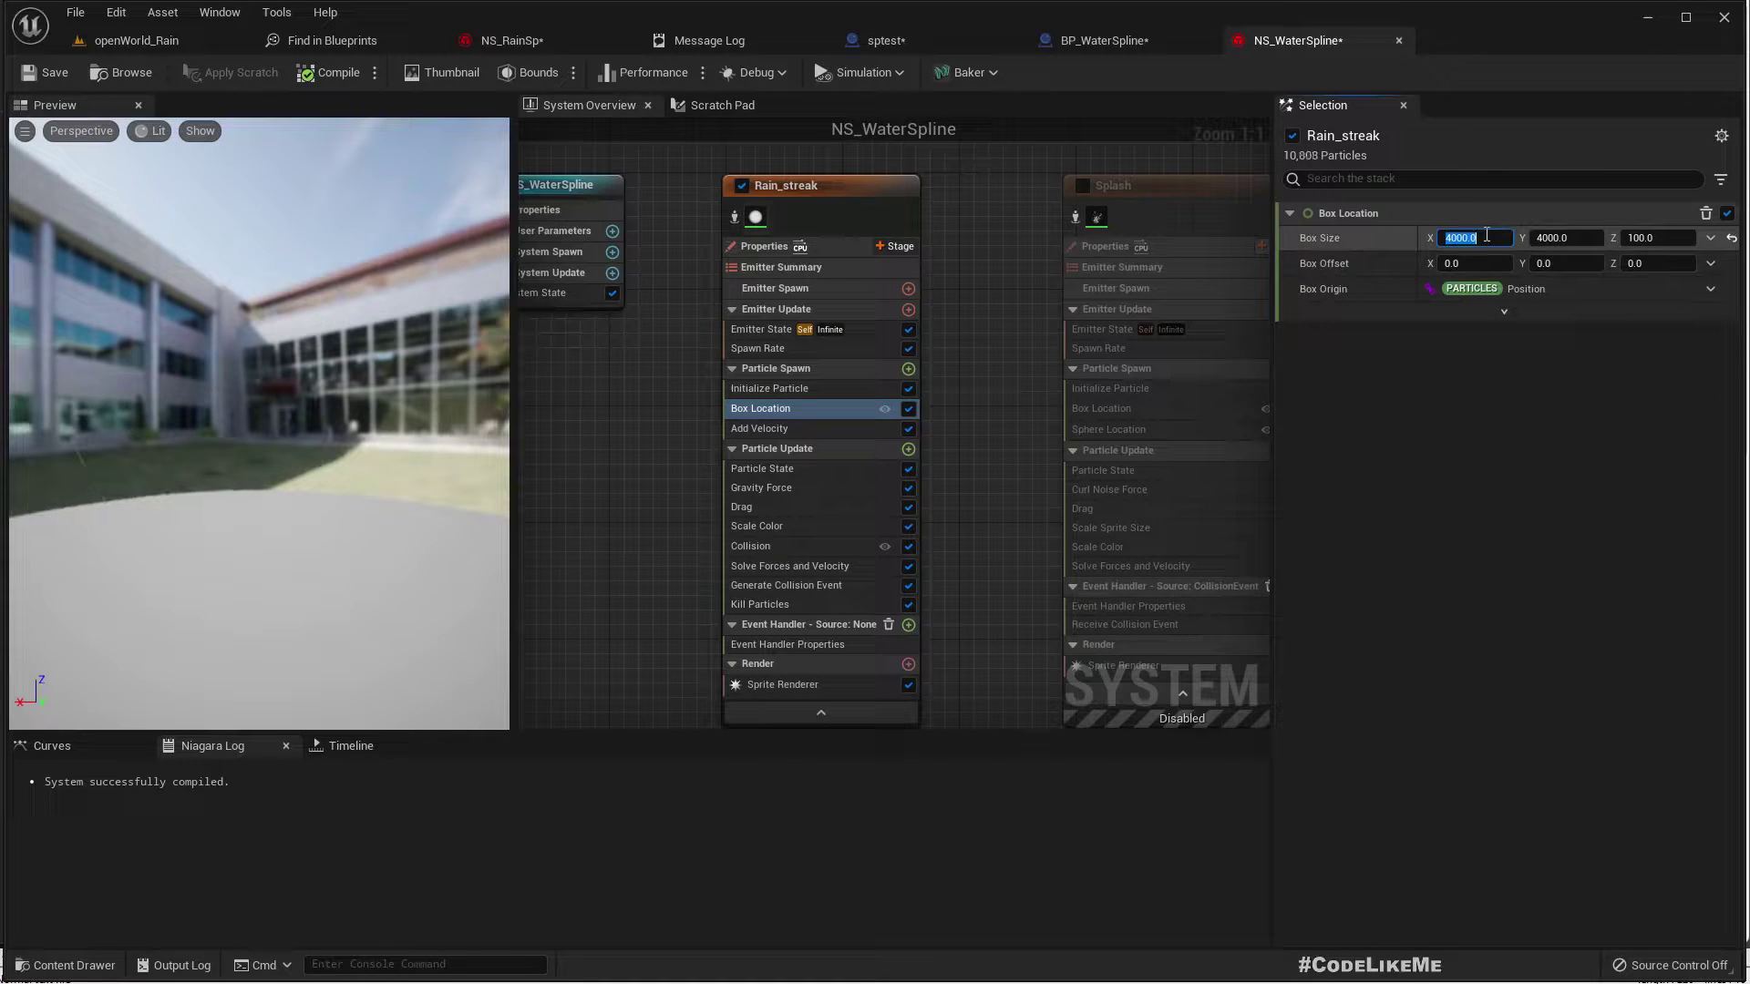
type("4")
key("Tab")
type("4")
key("Tab")
type("4")
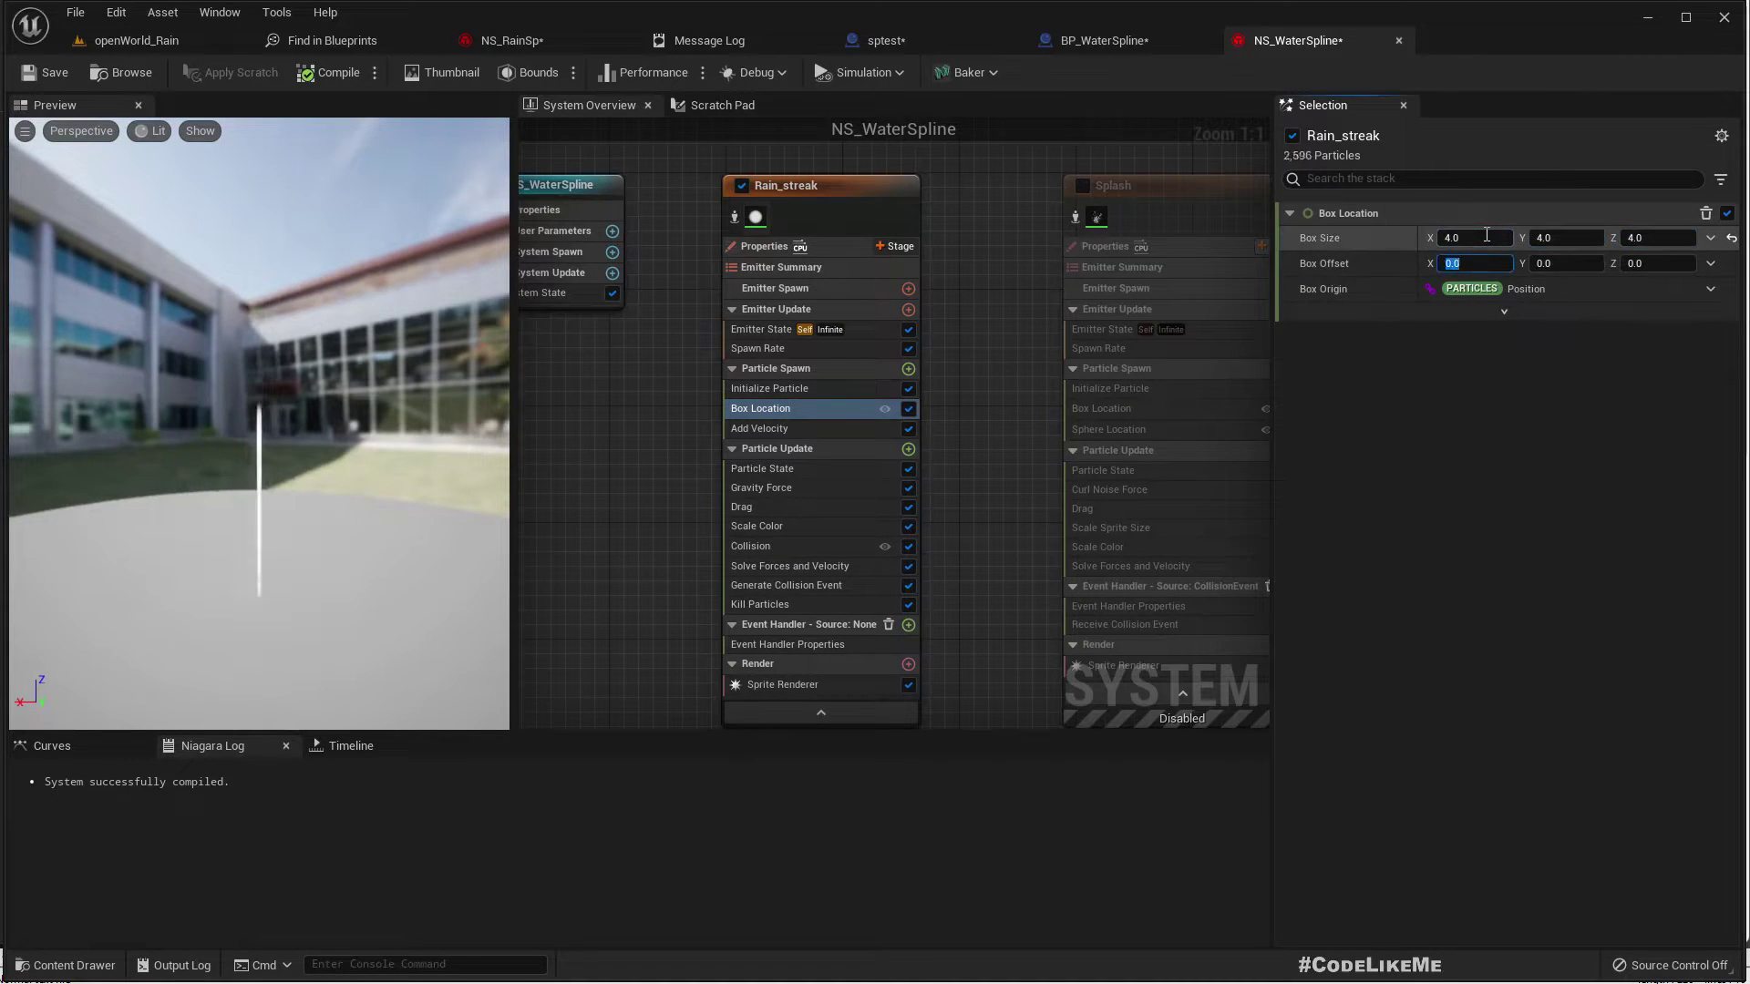
mouse_move(259, 423)
right_mouse_down()
mouse_move(259, 364)
mouse_move(259, 391)
right_mouse_up()
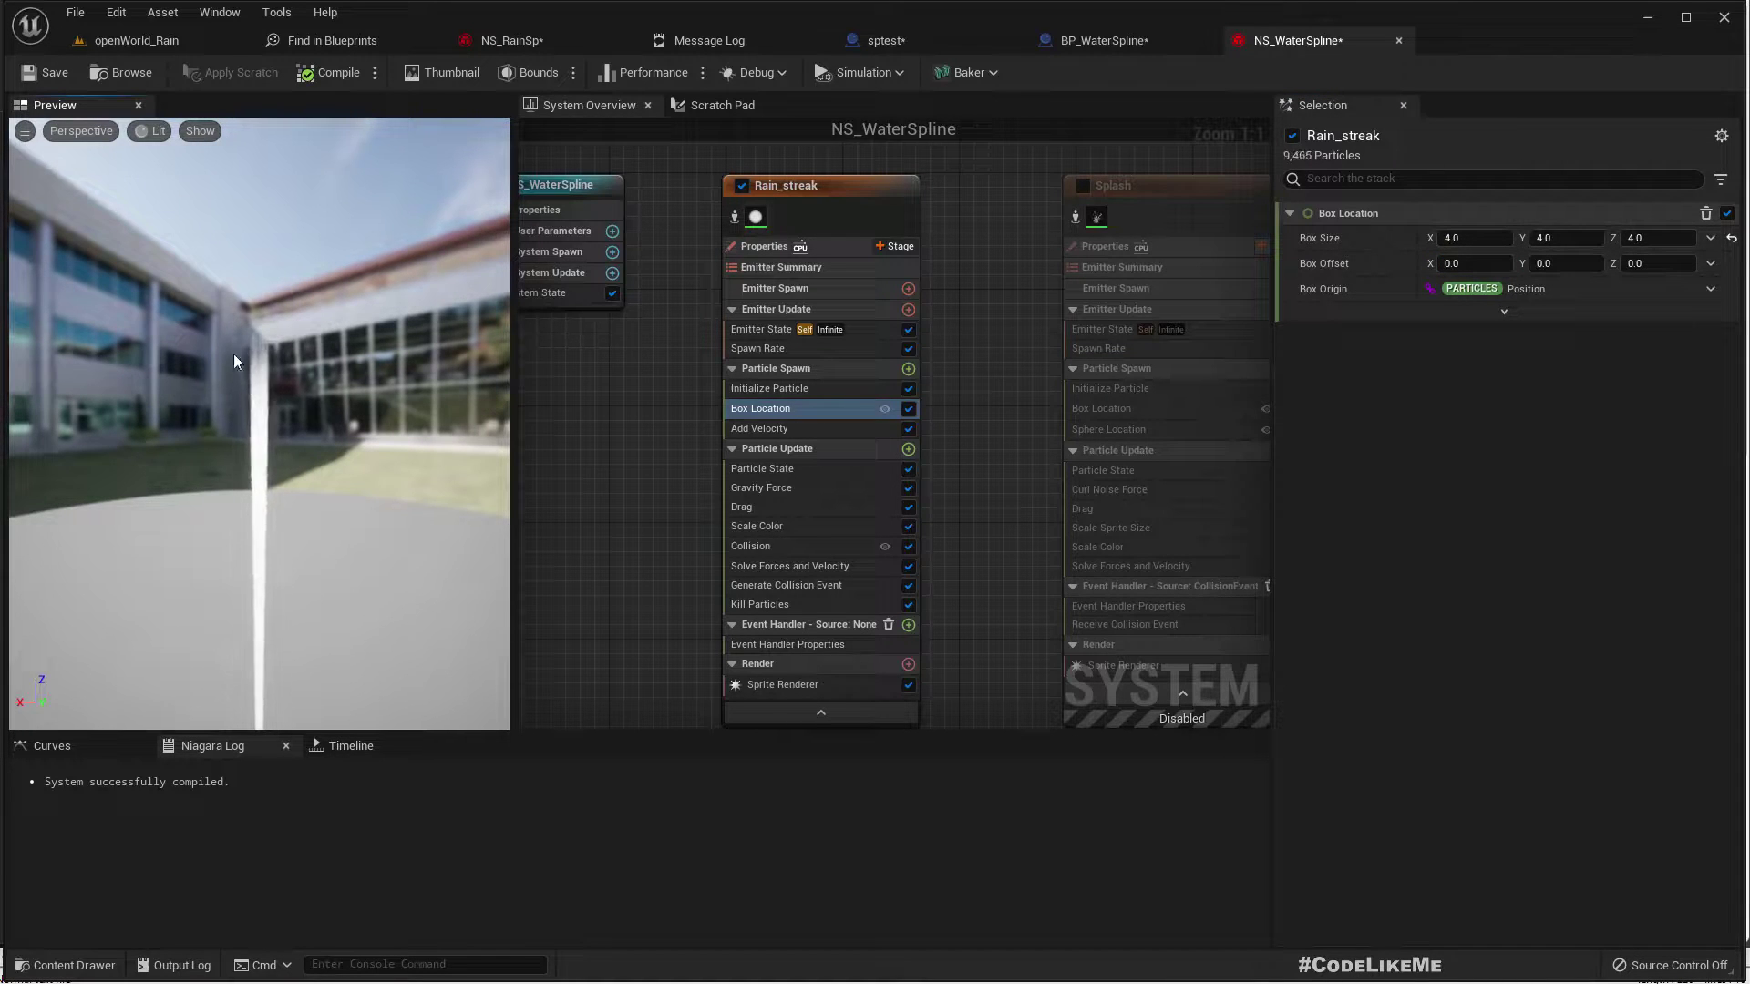
Set the Rain_streak emitter's spawn rate to 500, check the stream in the preview and save the system
left_click(768, 348)
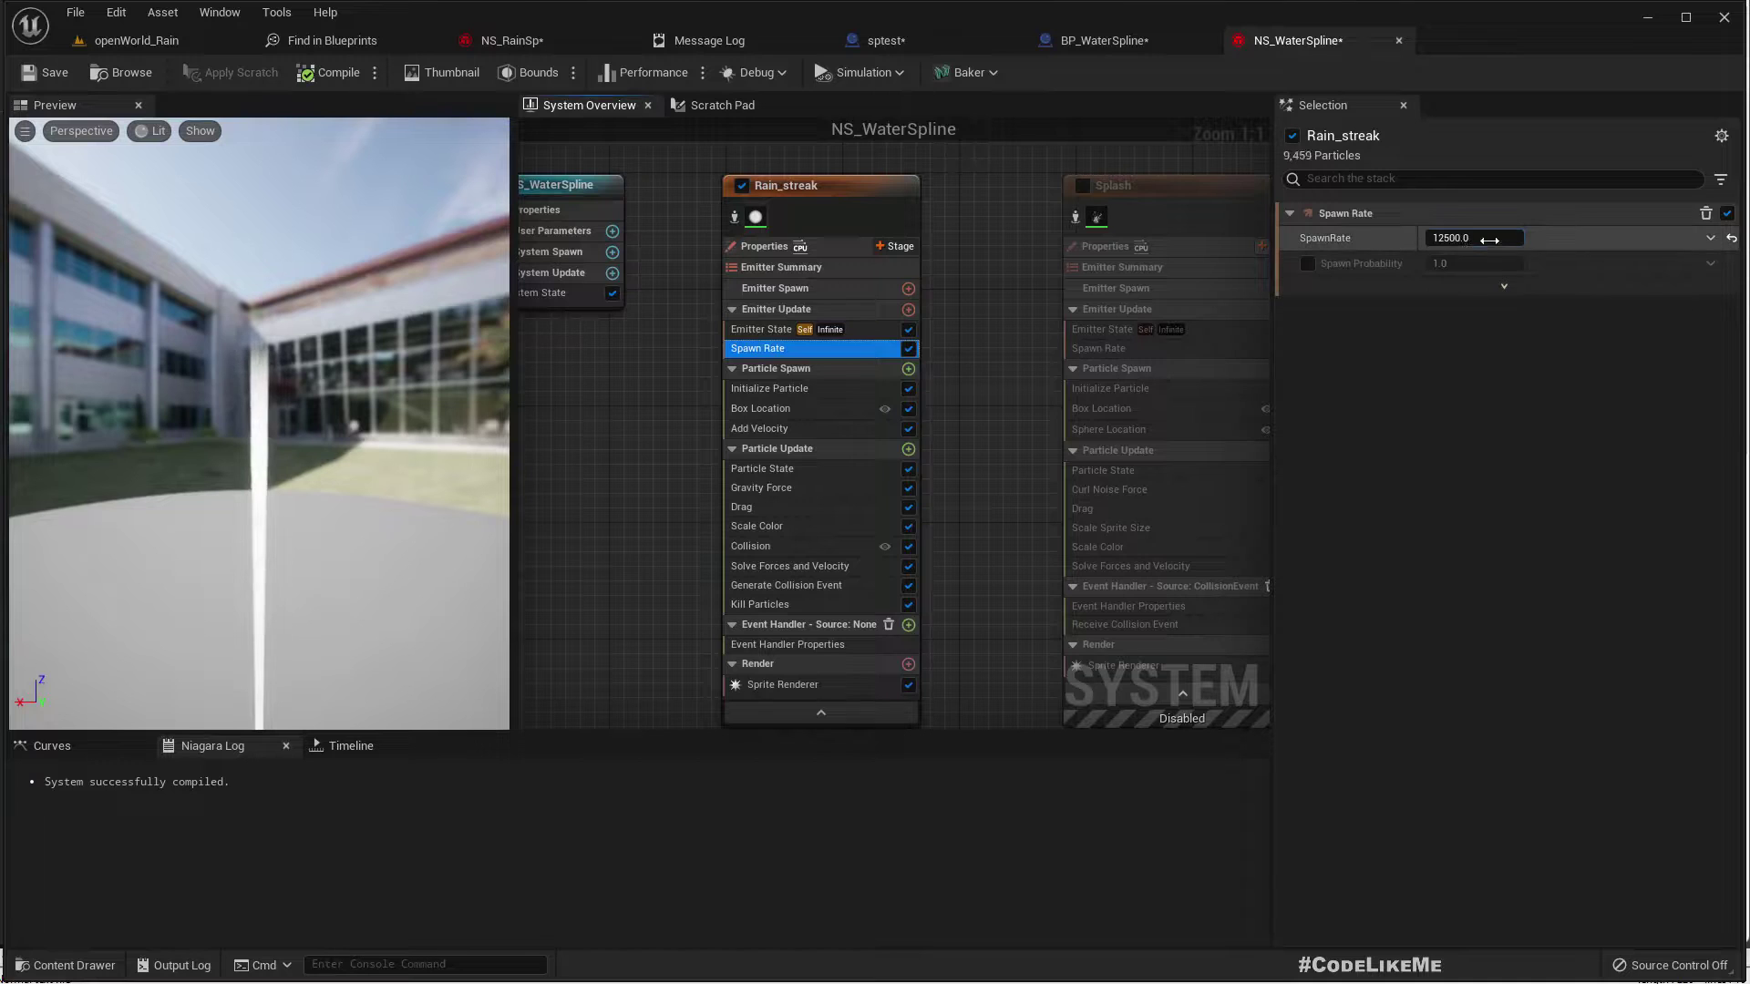
left_click(1495, 240)
type("500")
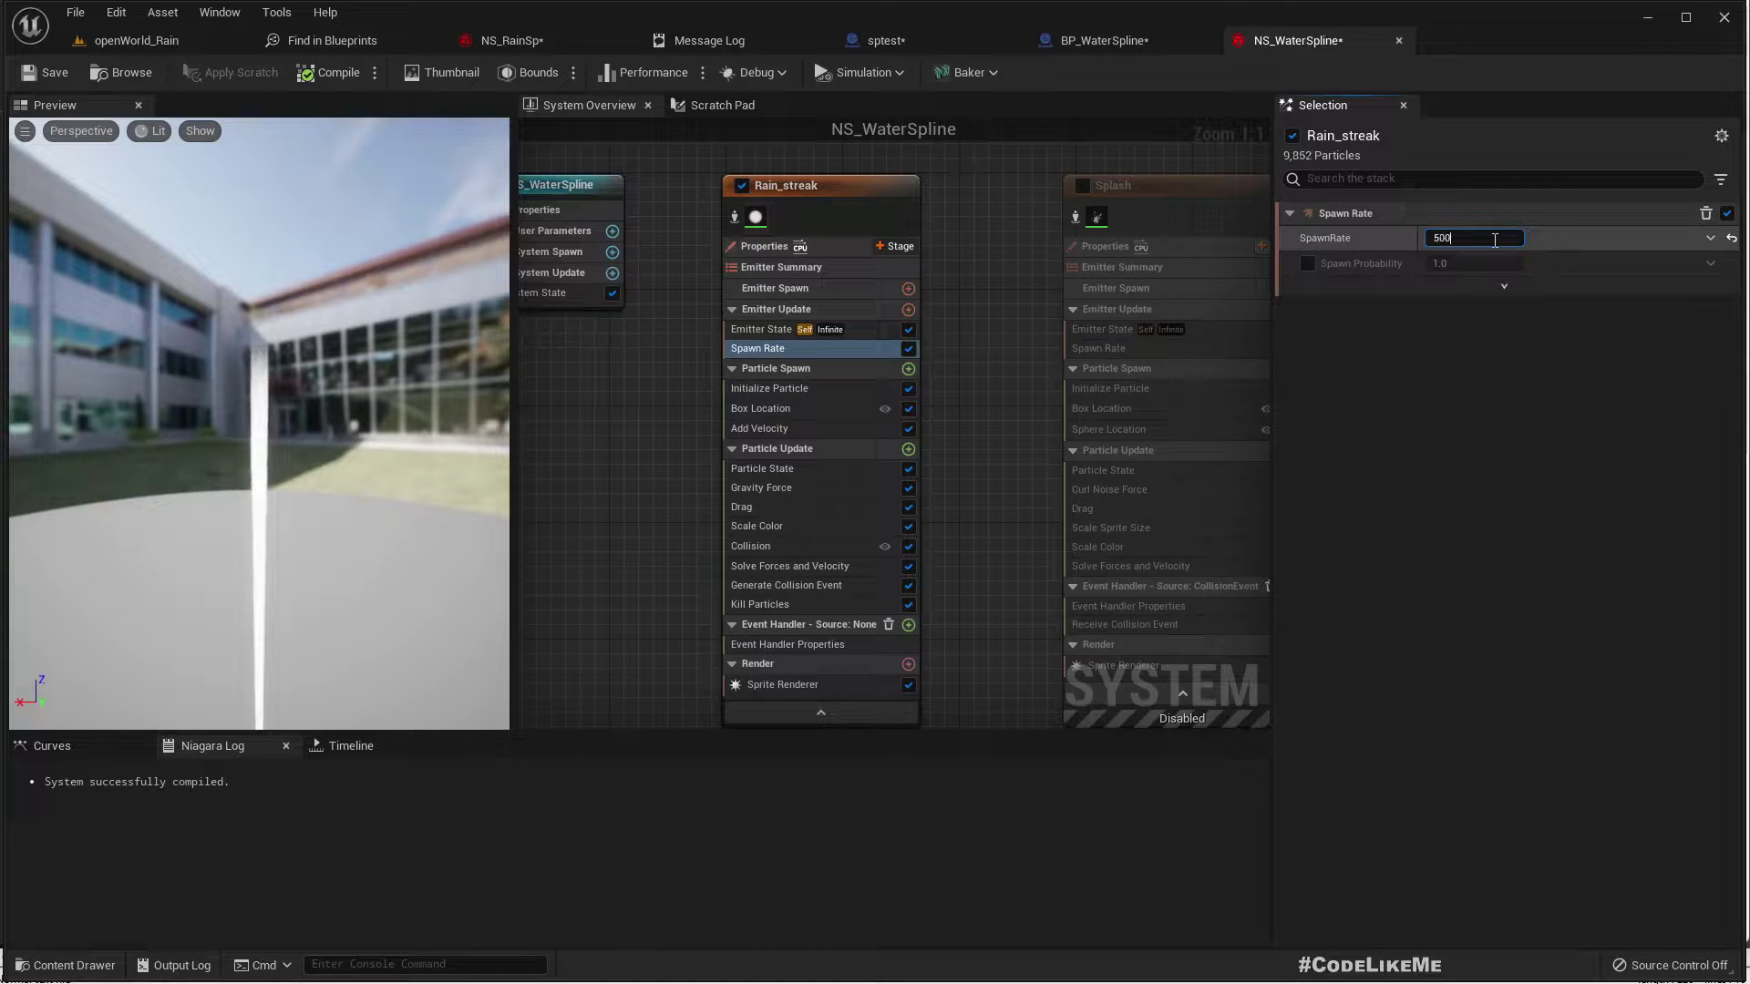
key("Return")
mouse_move(272, 340)
right_mouse_down()
mouse_move(272, 296)
mouse_move(272, 360)
right_mouse_up()
mouse_move(273, 340)
left_mouse_down()
mouse_move(306, 401)
mouse_move(294, 333)
left_mouse_up()
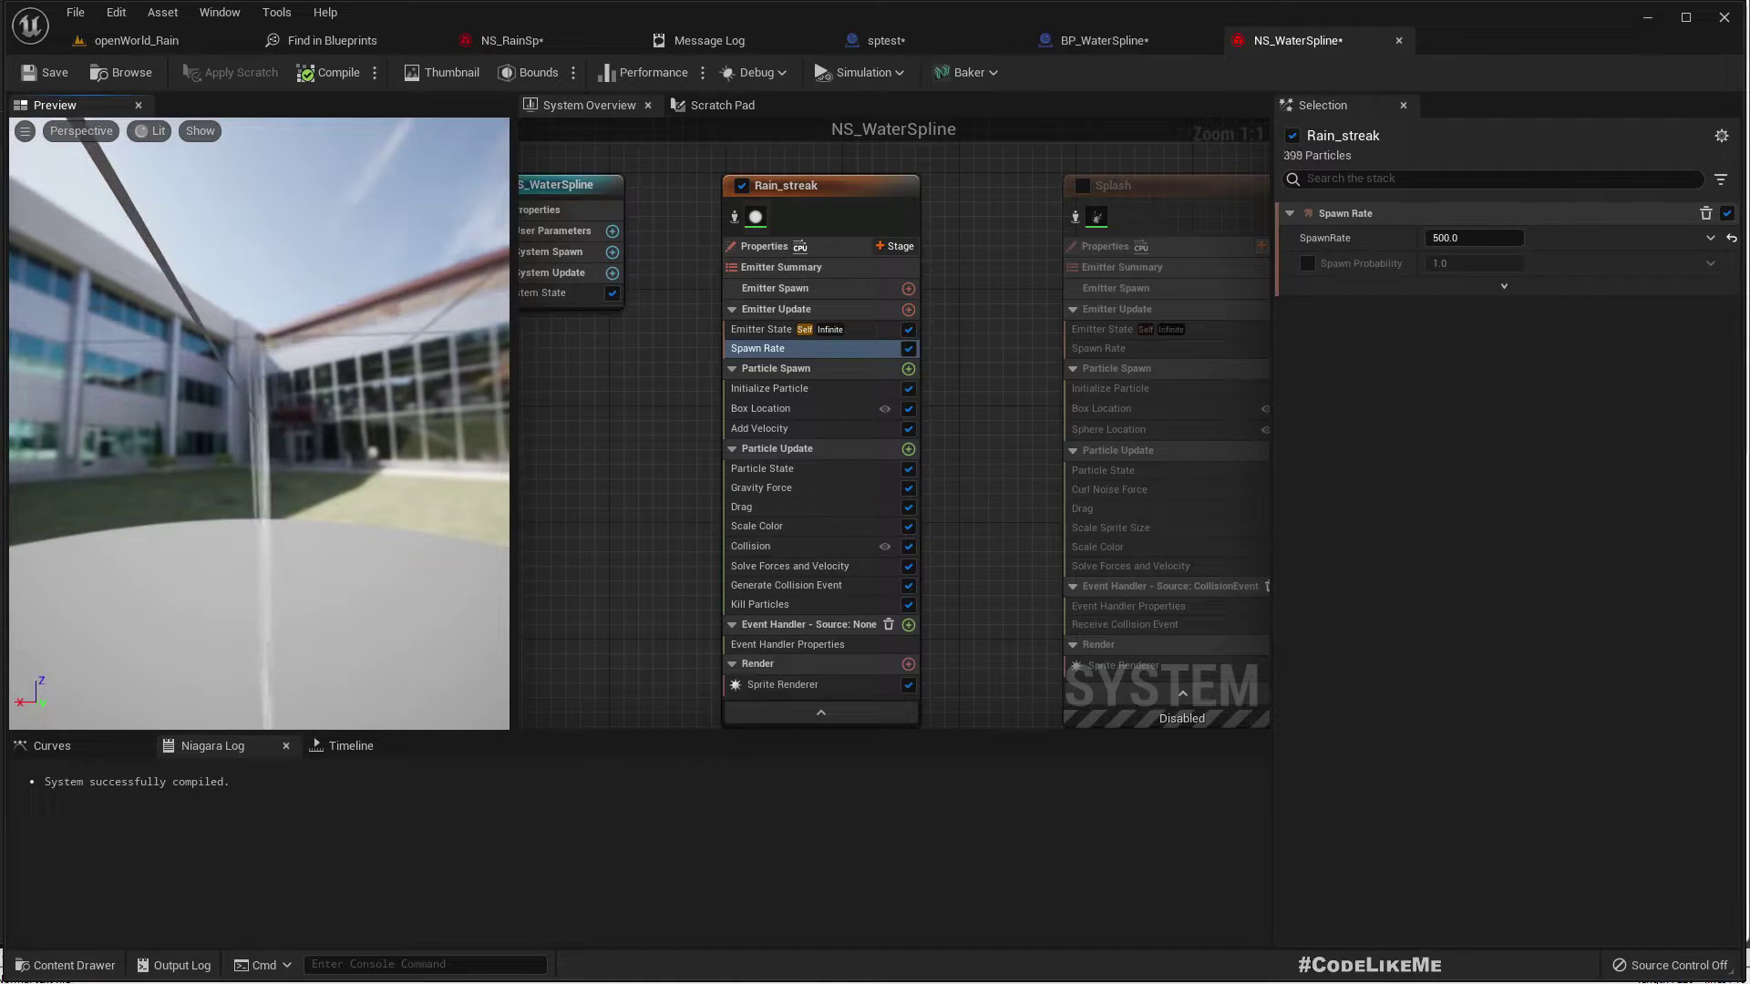
left_click(55, 73)
Add the NS_WaterSpline system to the BP_WaterSpline blueprint as a child of its Spline component
left_click(120, 41)
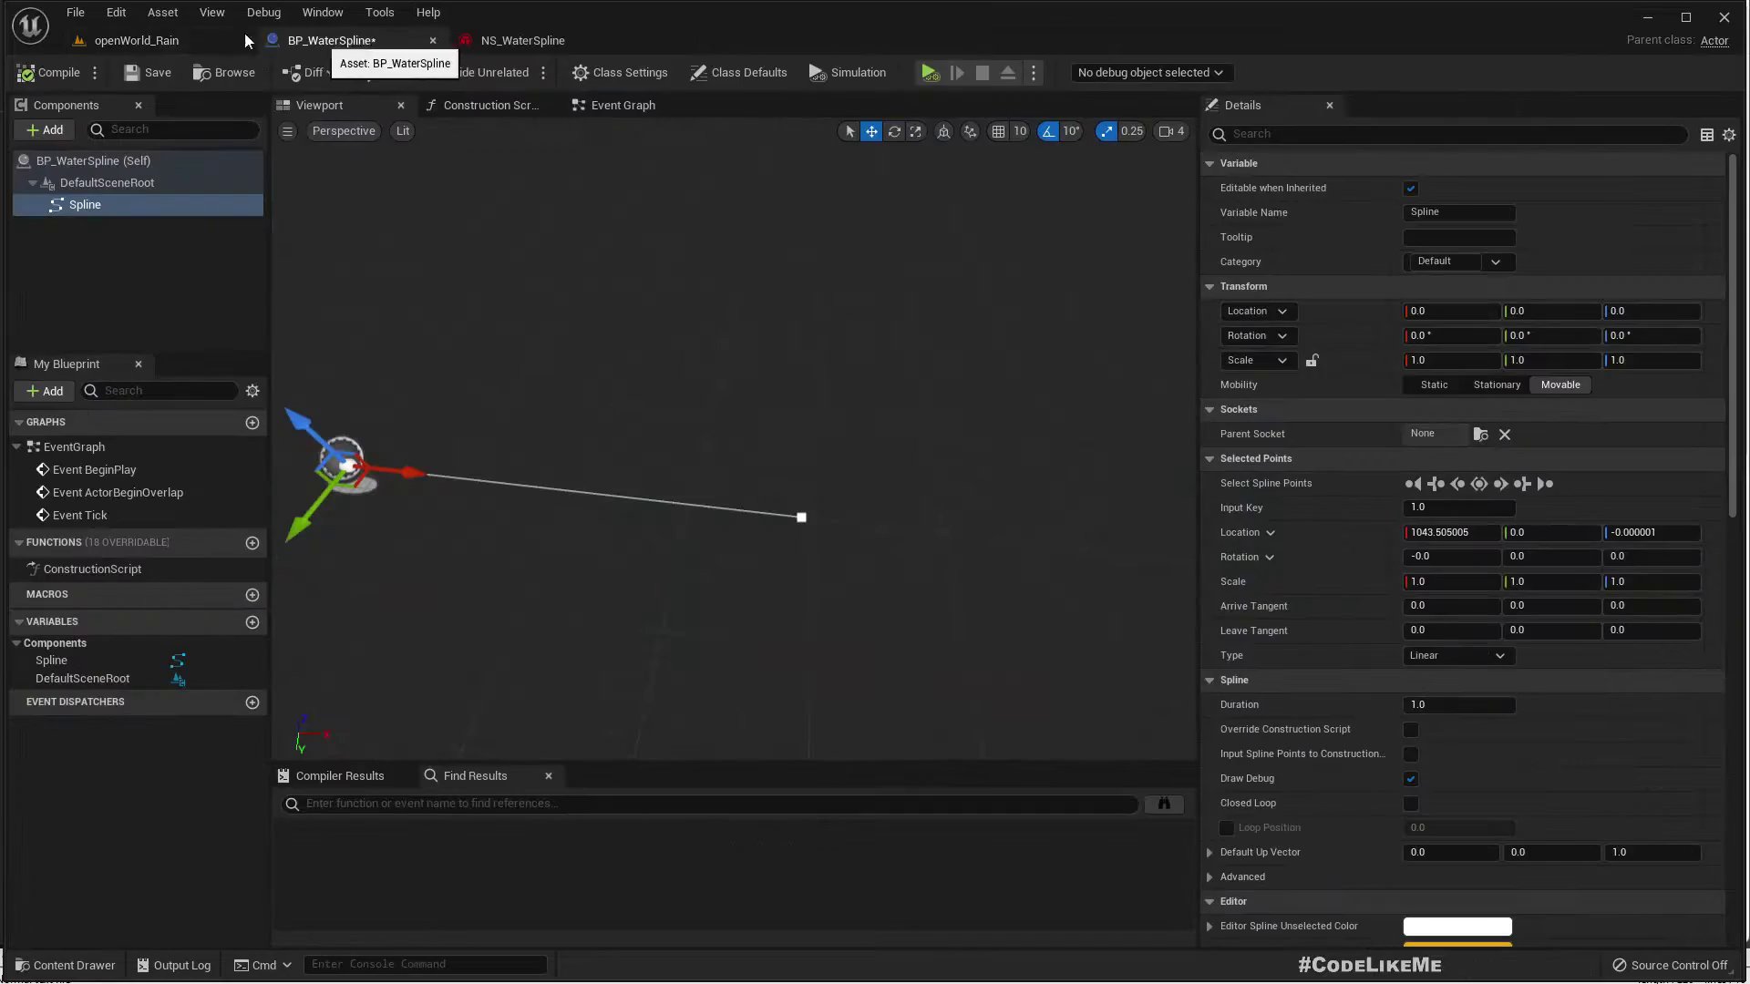
left_click(102, 46)
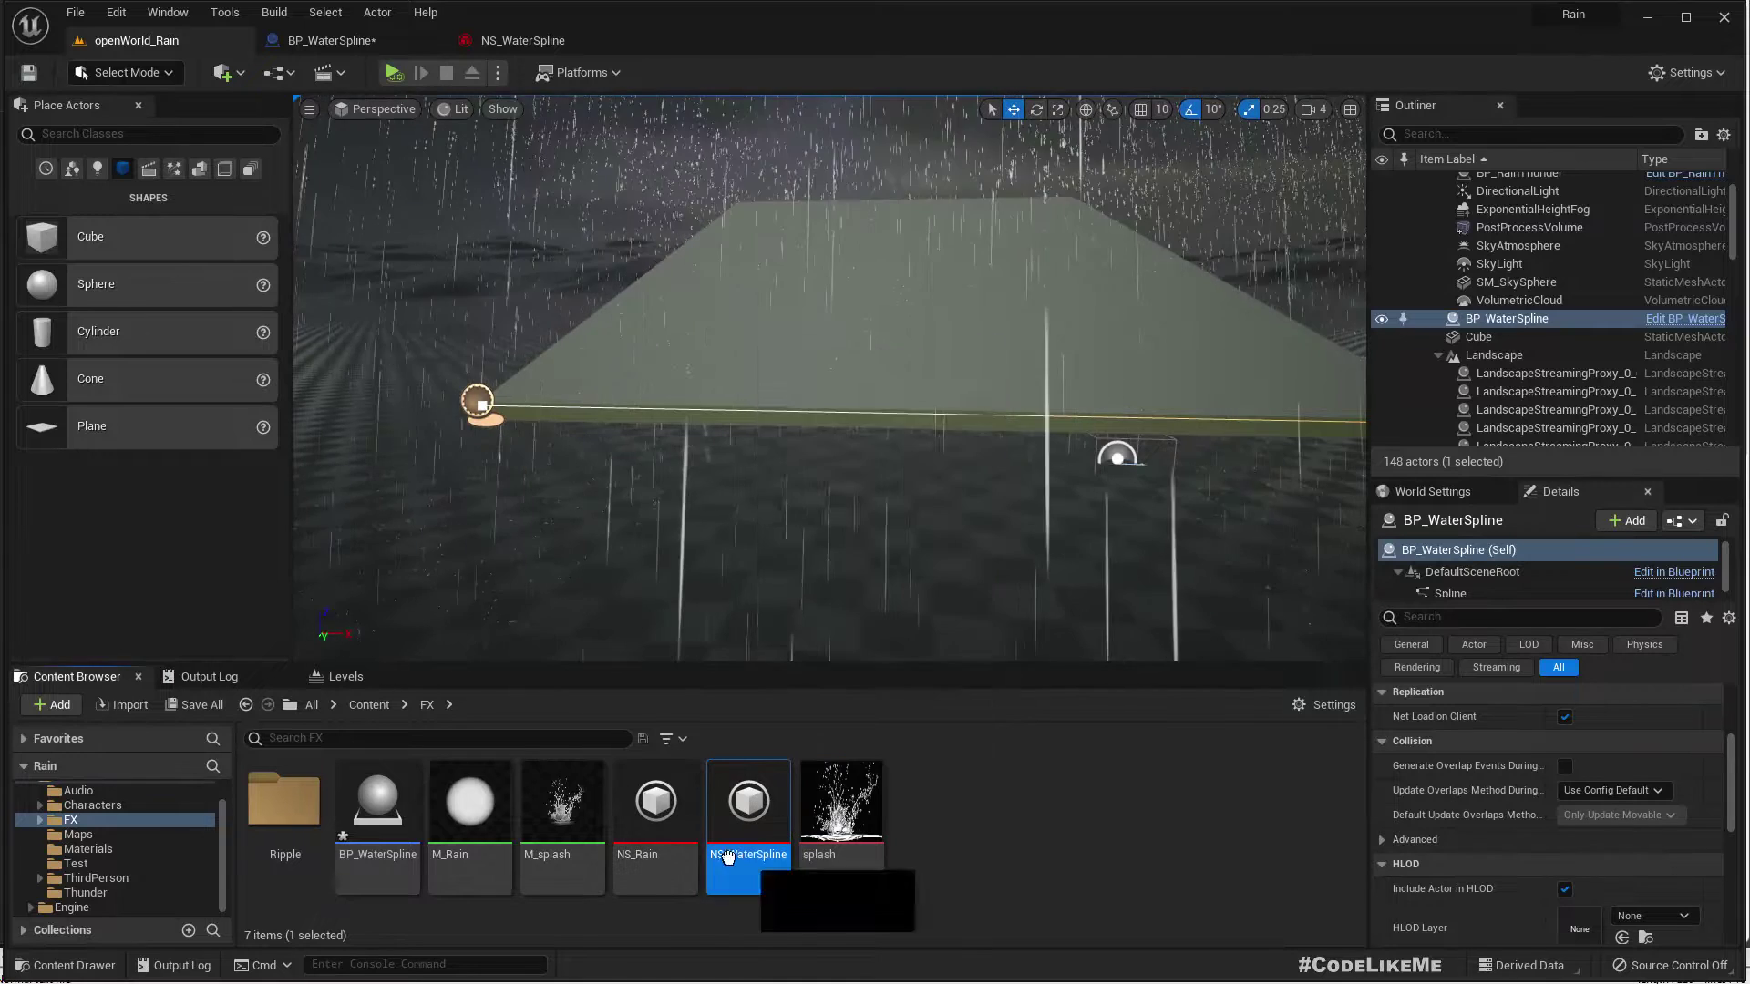
left_click_drag(392, 59, 146, 228)
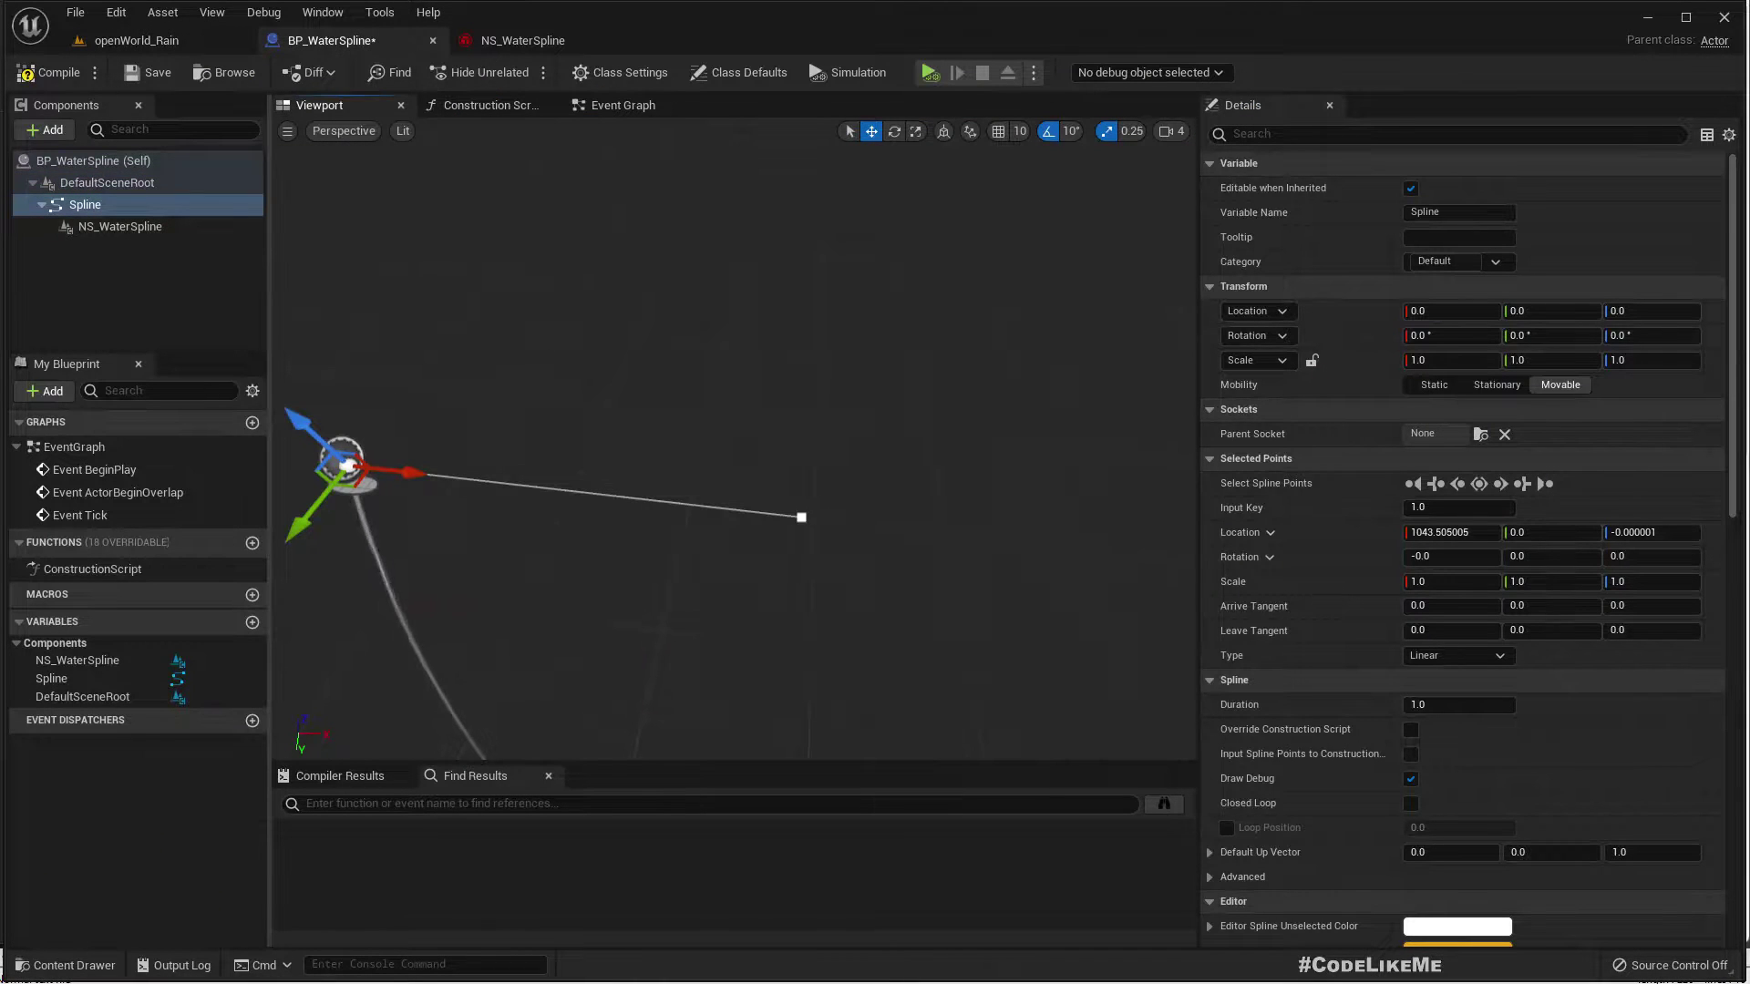
Move the NS_WaterSpline component out of the Spline component so it is attached directly to DefaultSceneRoot
right_click_drag(734, 438, 939, 274)
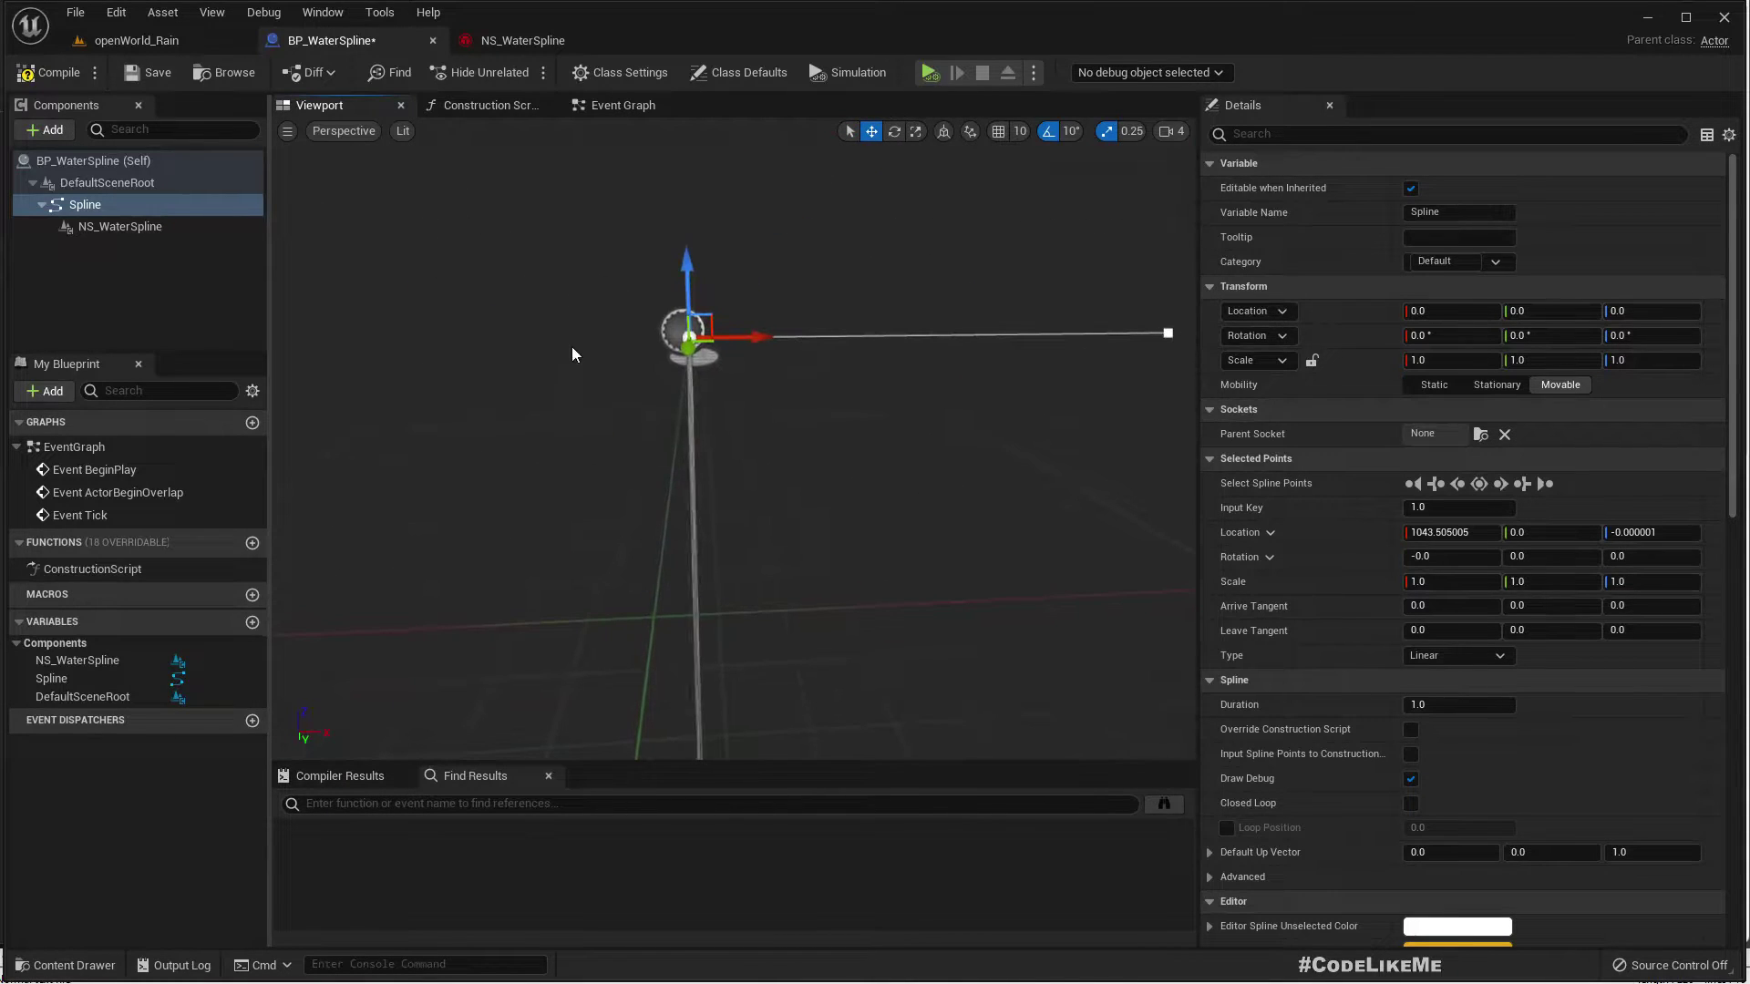
left_click(102, 230)
left_click_drag(102, 230, 111, 182)
left_click(172, 221)
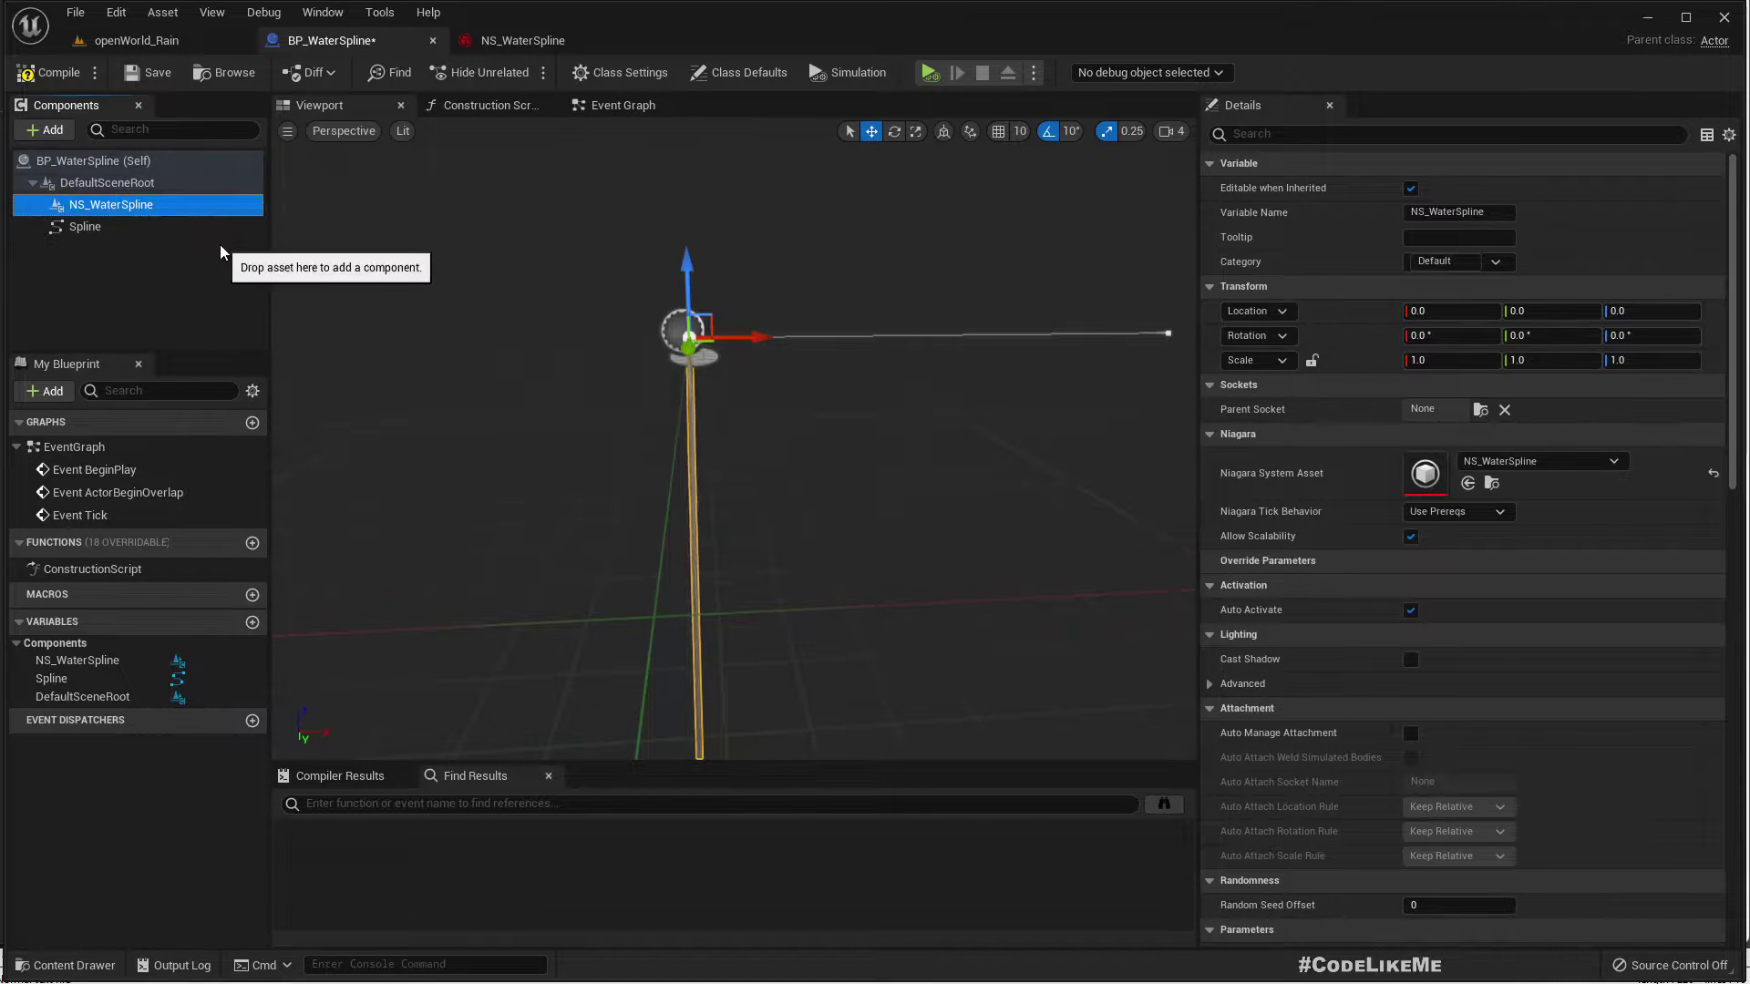
Examine the water stream at the roof slab's edge in the level and the Rain_streak emitter's properties in NS_WaterSpline
left_click(163, 42)
right_click_drag(586, 284, 656, 360)
scroll(612, 337, "up", 5)
left_click(515, 40)
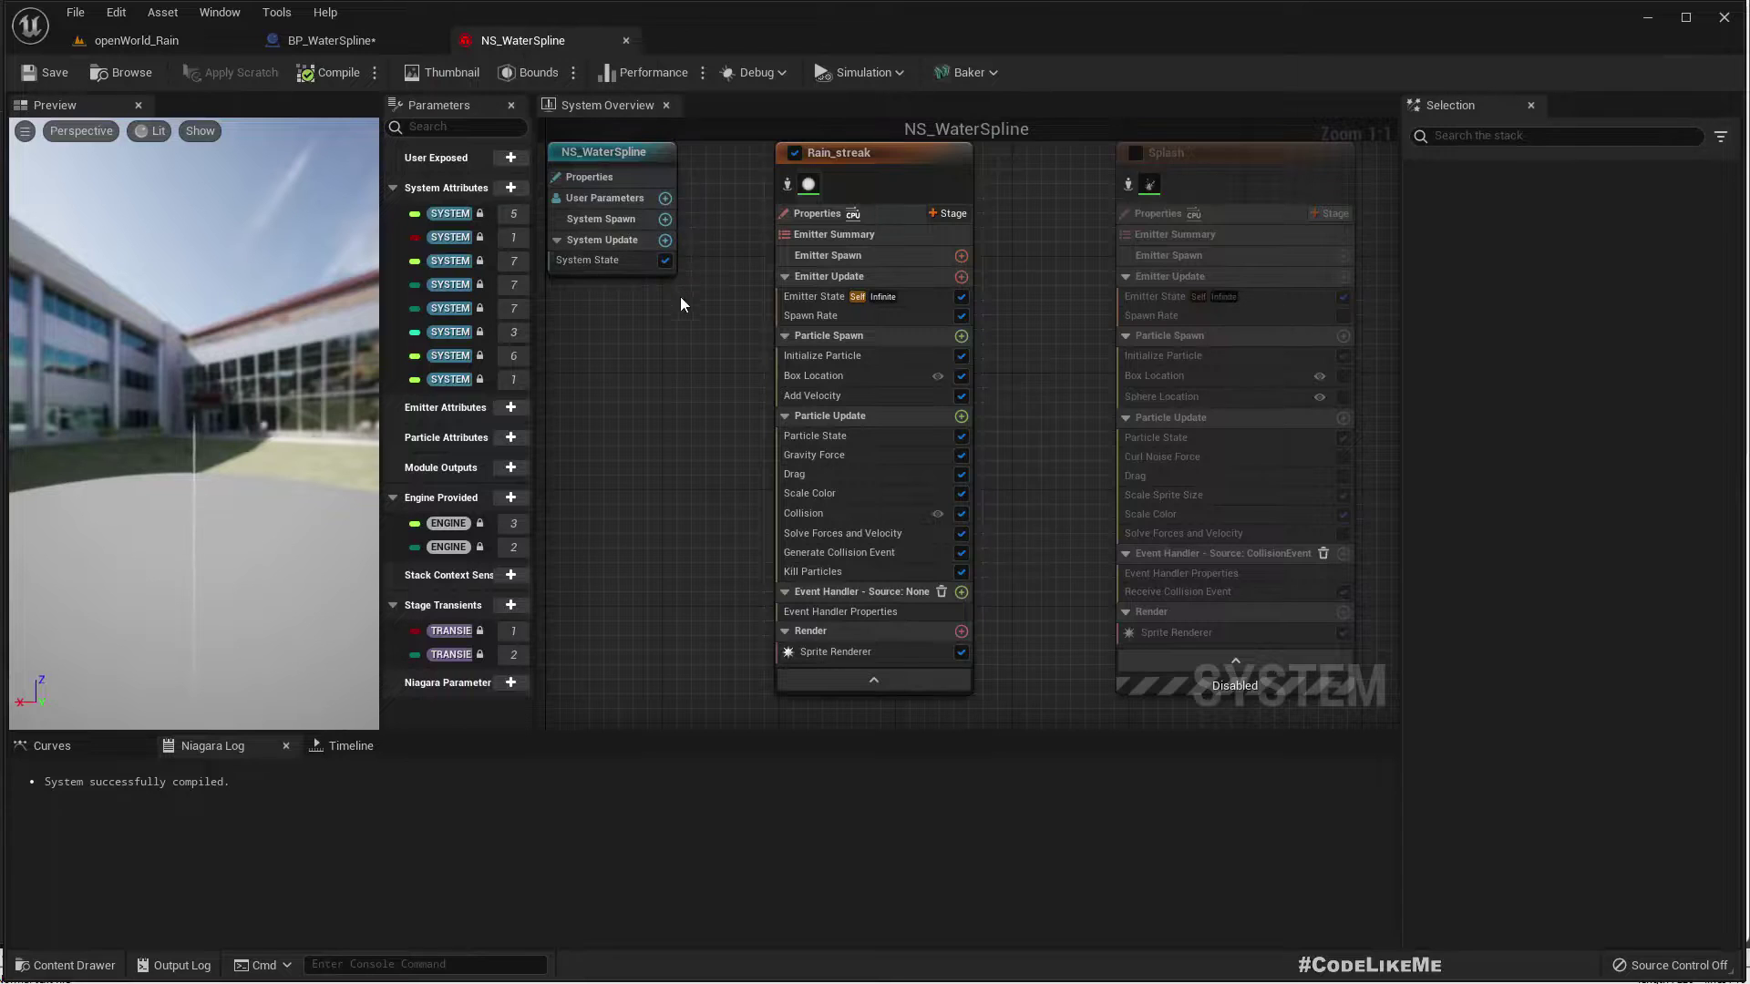
left_click(807, 324)
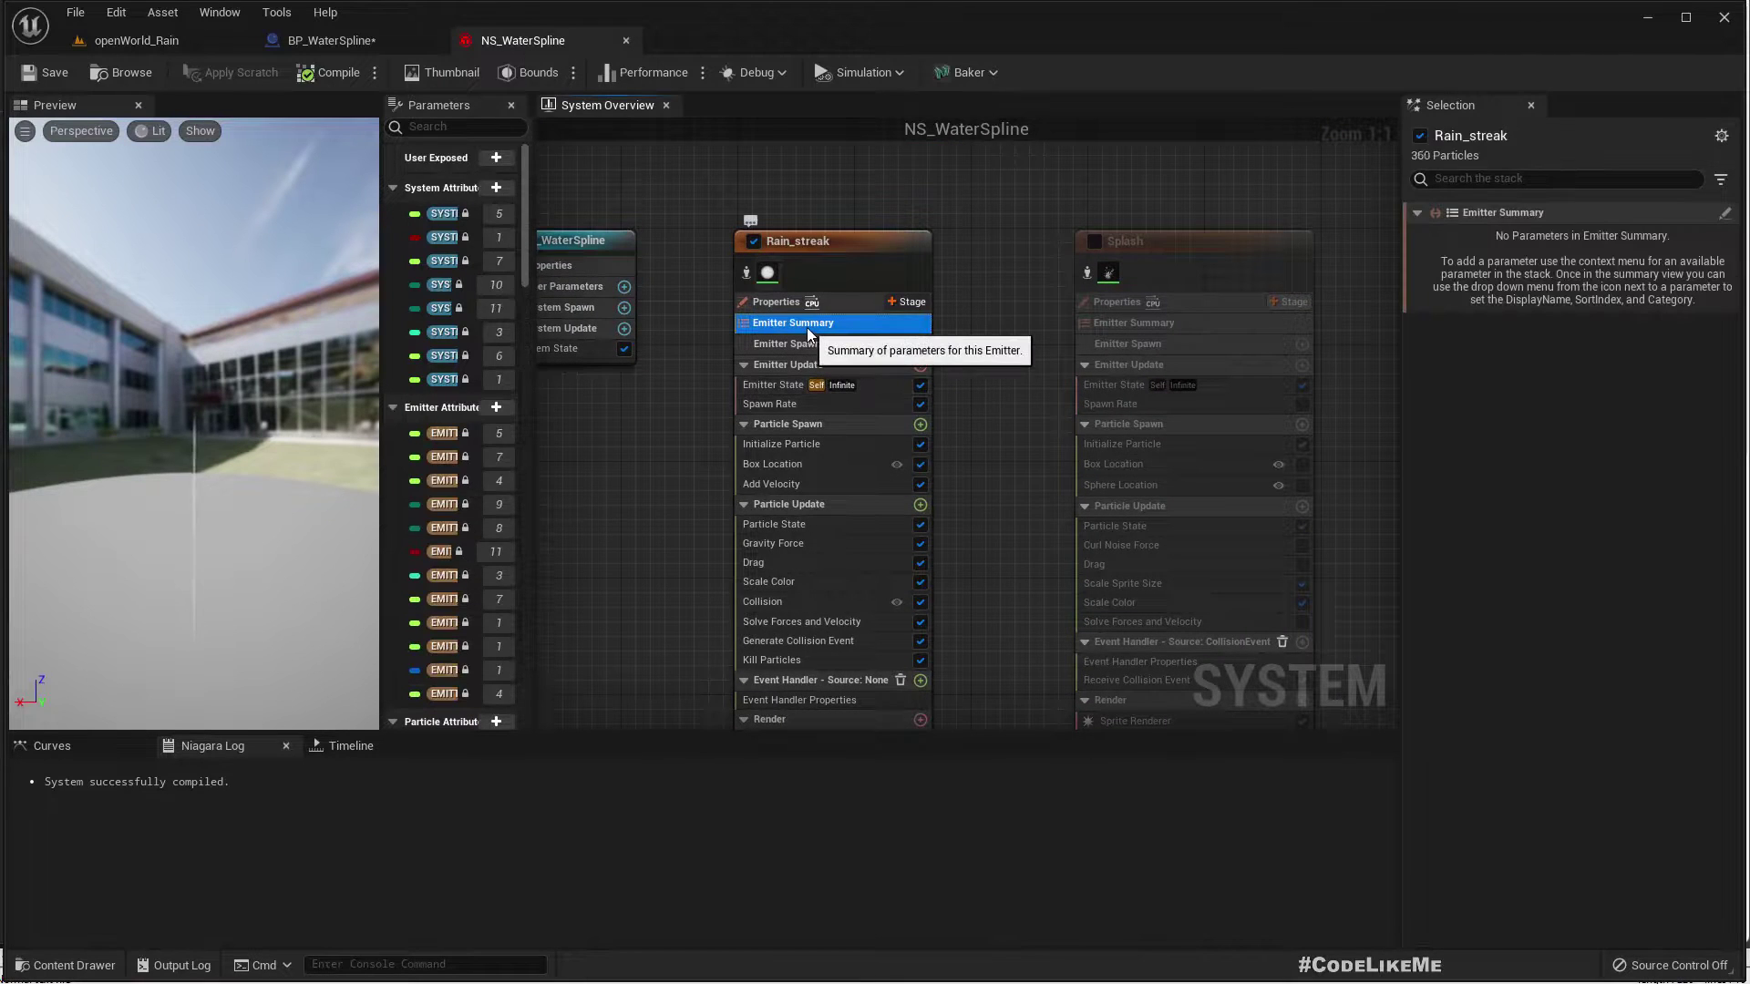
left_click(766, 303)
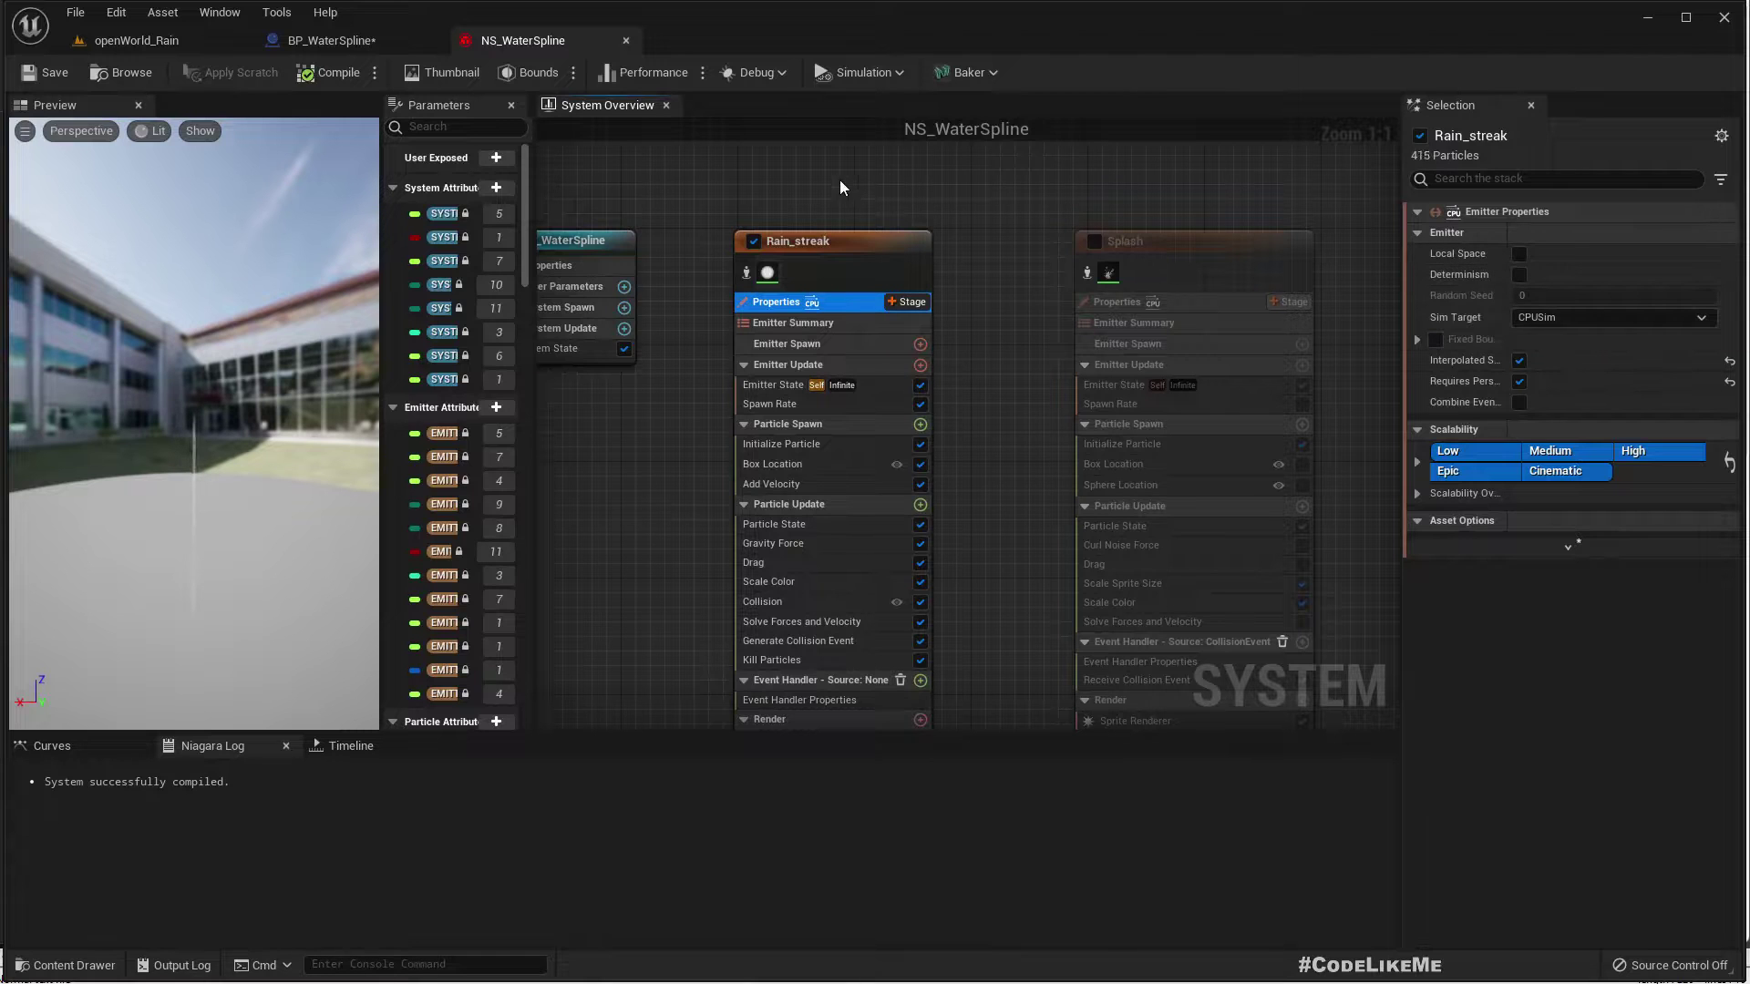
left_click(156, 42)
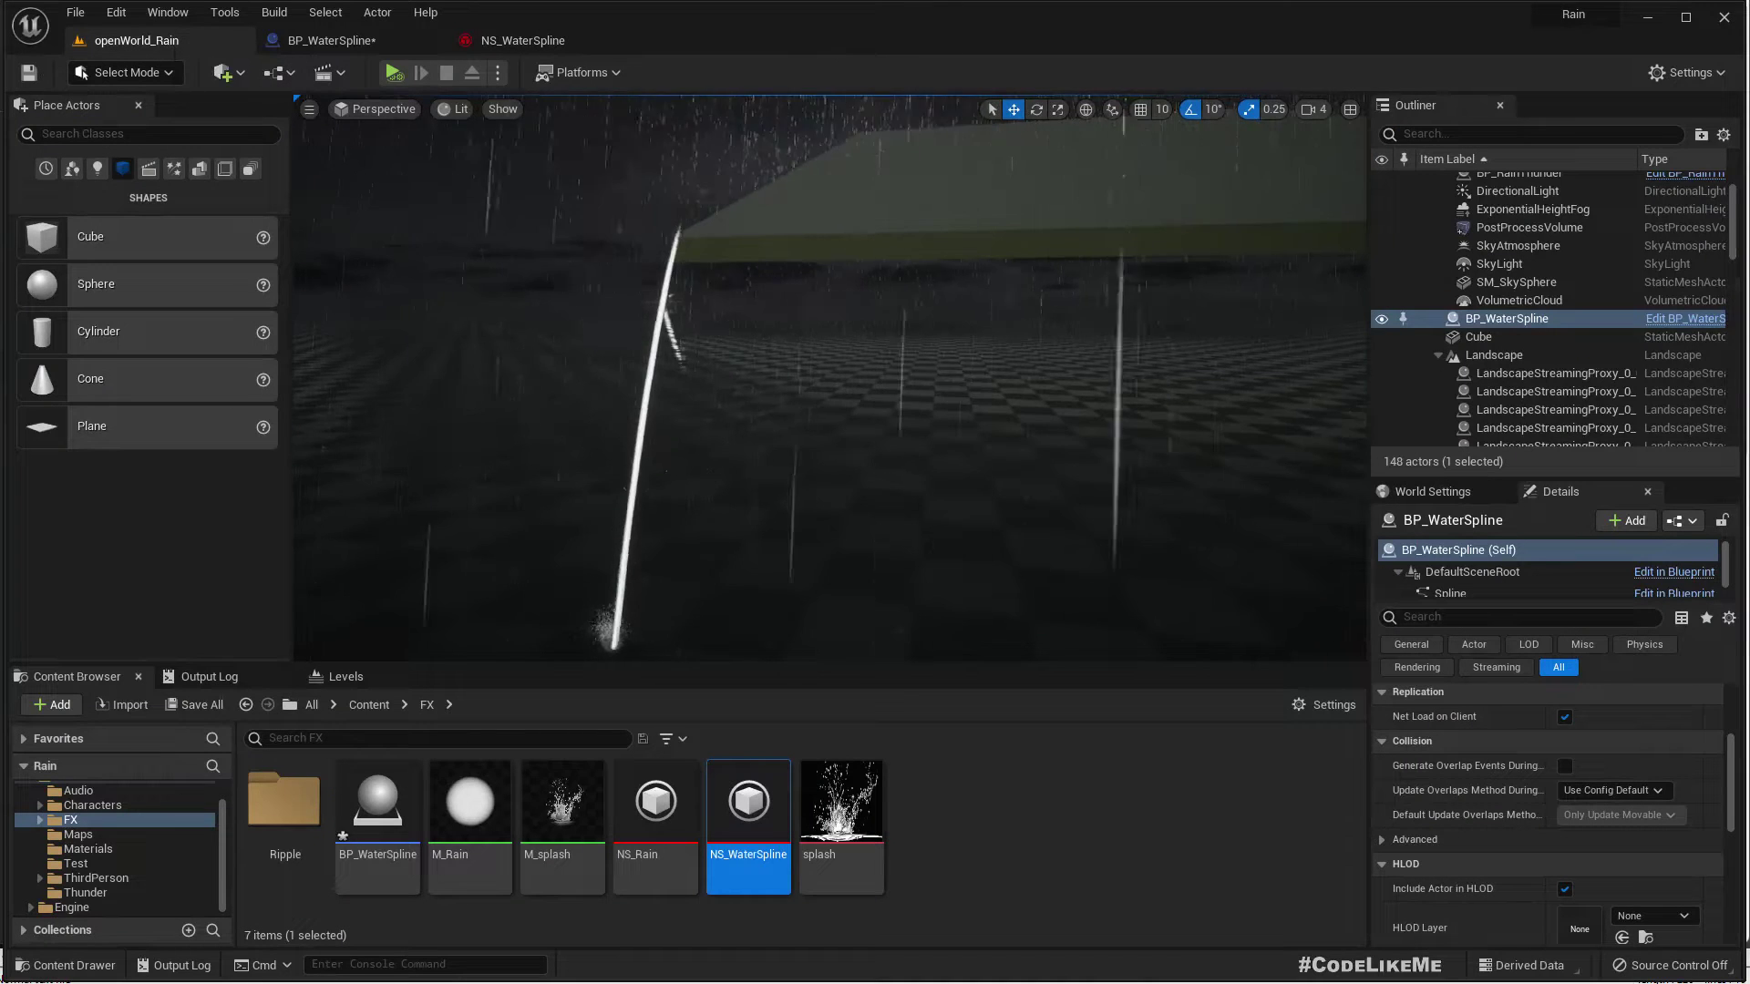
mouse_move(448, 177)
right_mouse_down()
mouse_move(461, 201)
mouse_move(448, 178)
right_mouse_up()
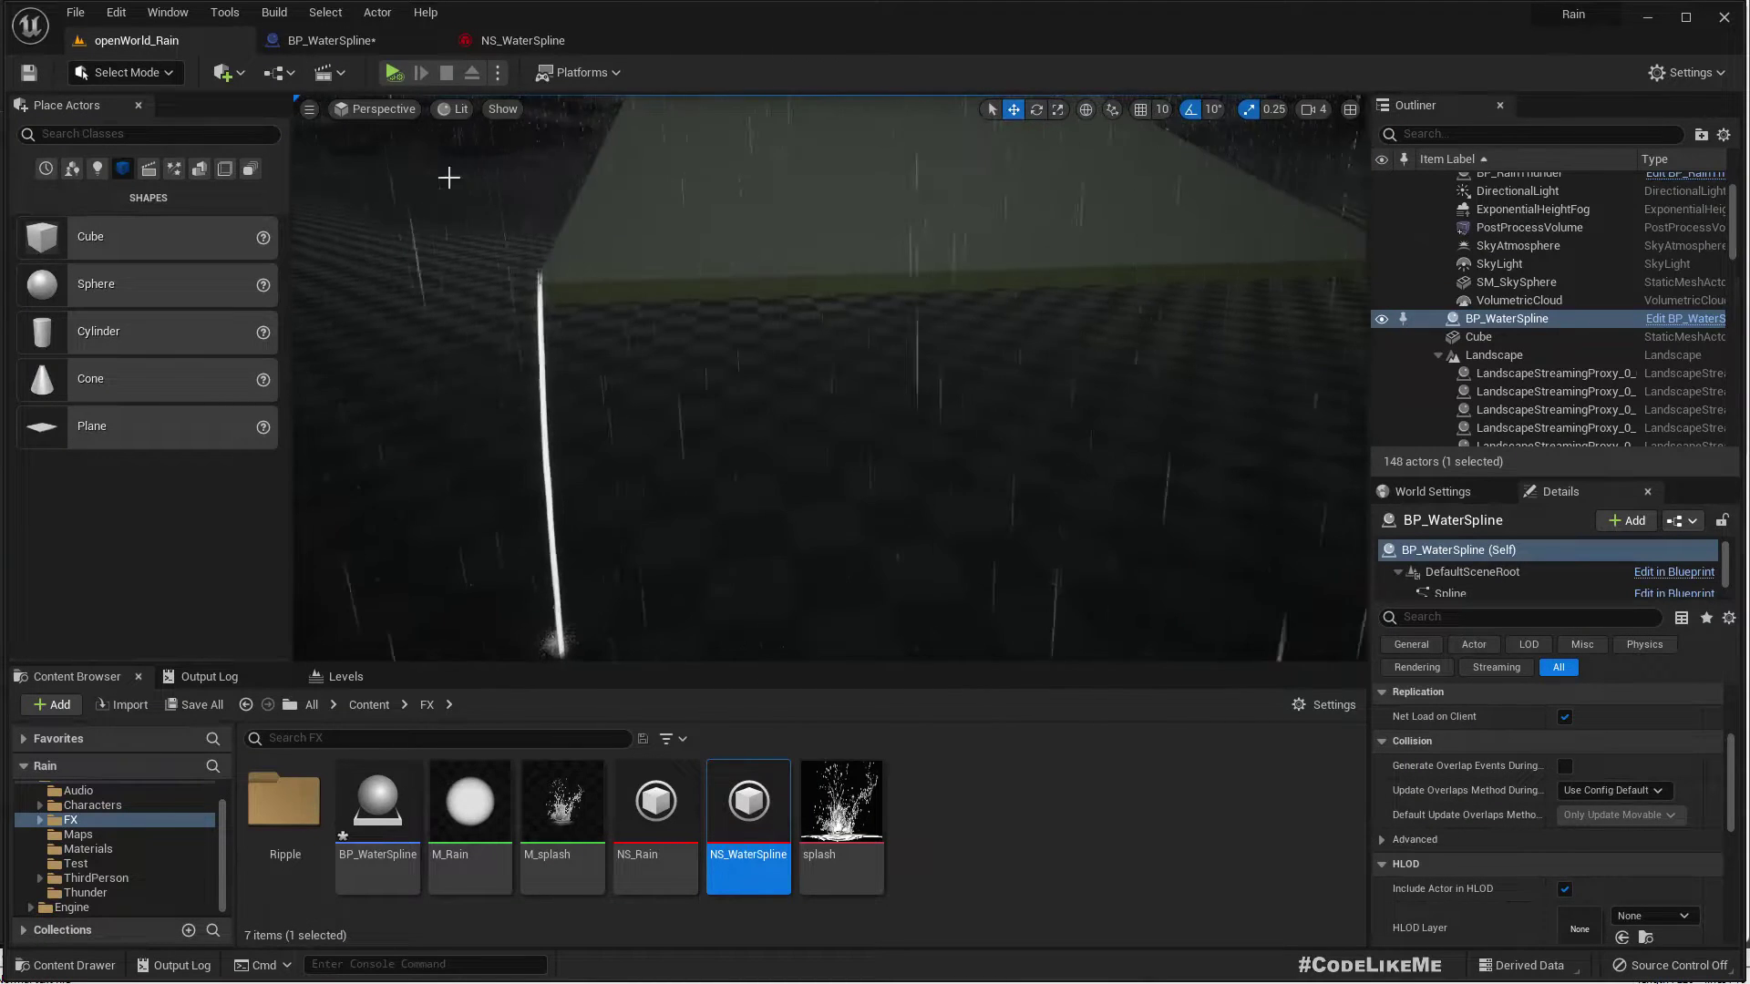
Add a Spline reference to BP_WaterSpline's Event Graph and connect it to a Get Spline Length node
left_click(341, 38)
left_click(593, 109)
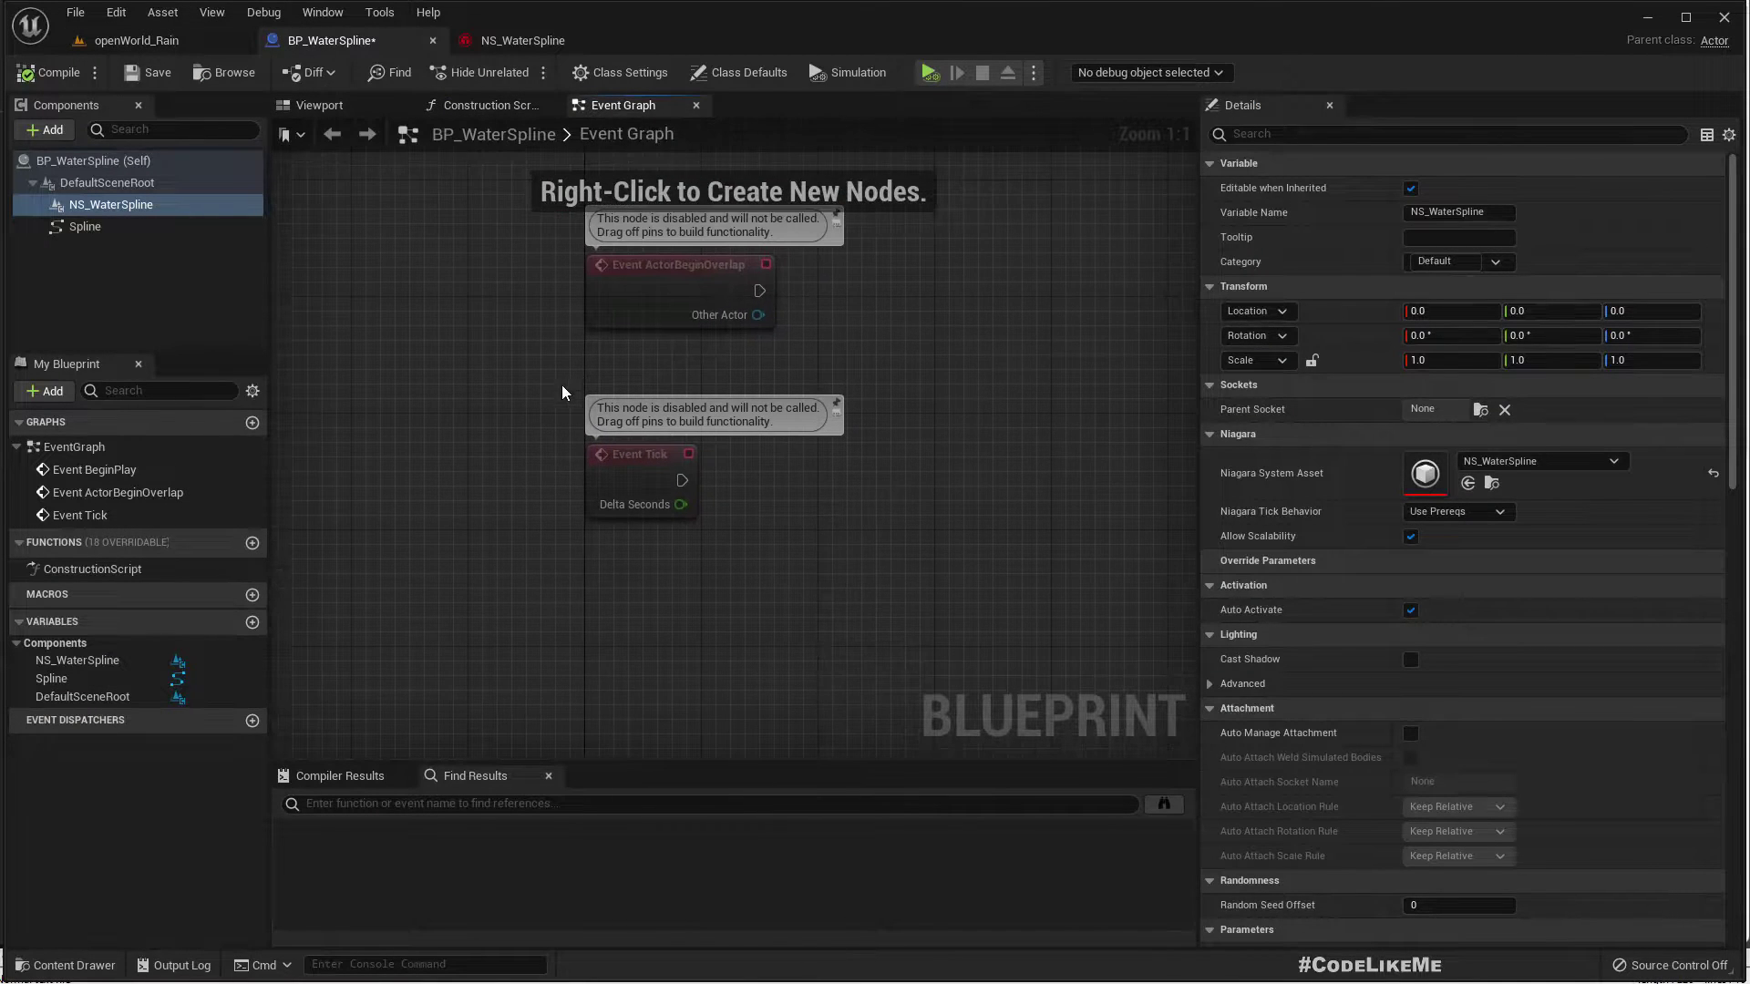
right_click(603, 626)
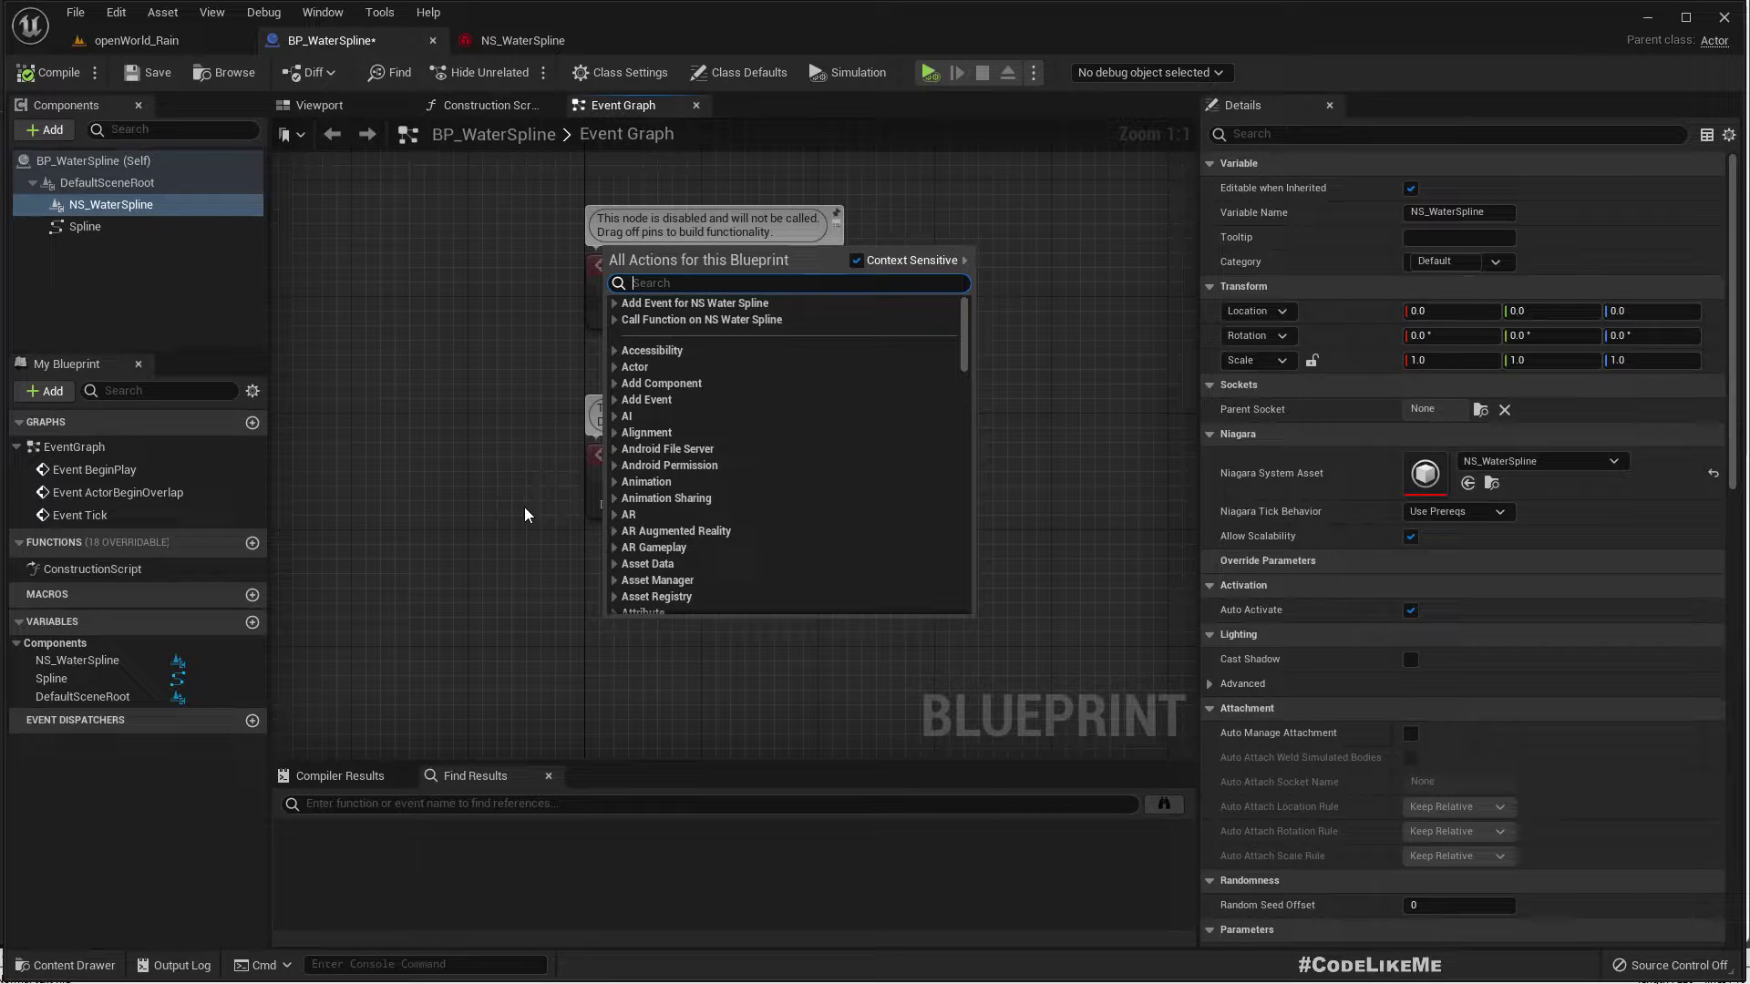
right_click_drag(525, 513, 506, 399)
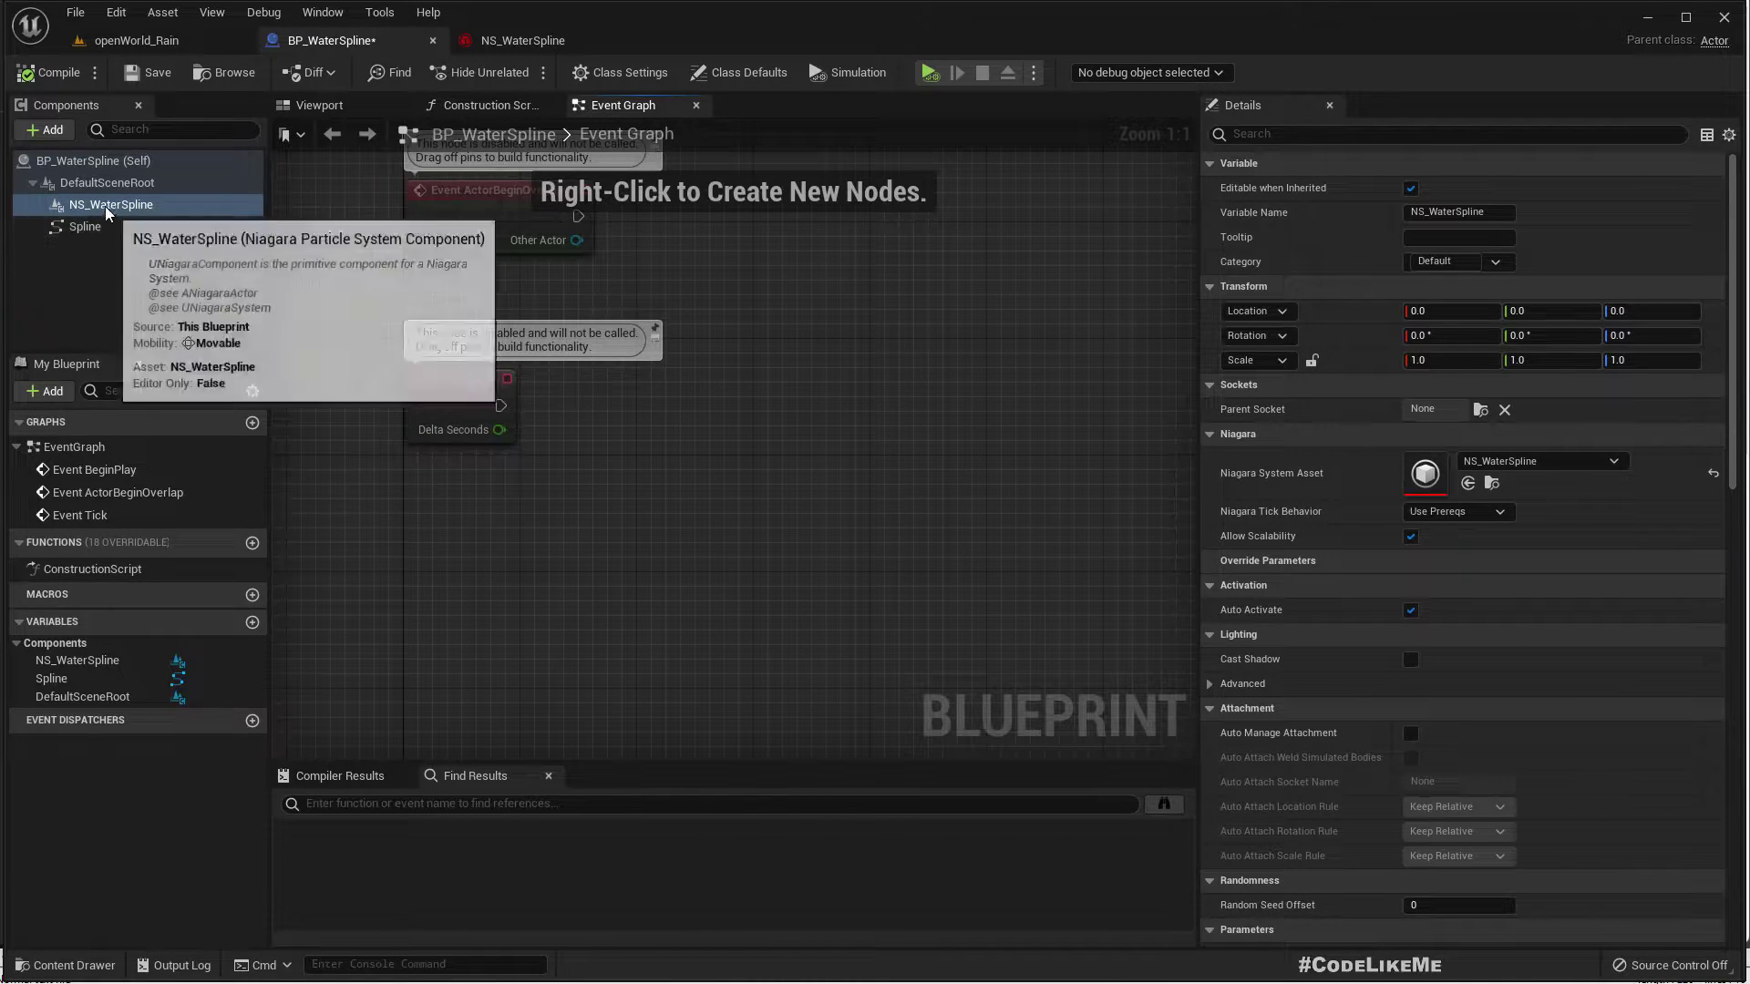
left_click_drag(105, 206, 751, 538)
left_click(85, 226)
type("get")
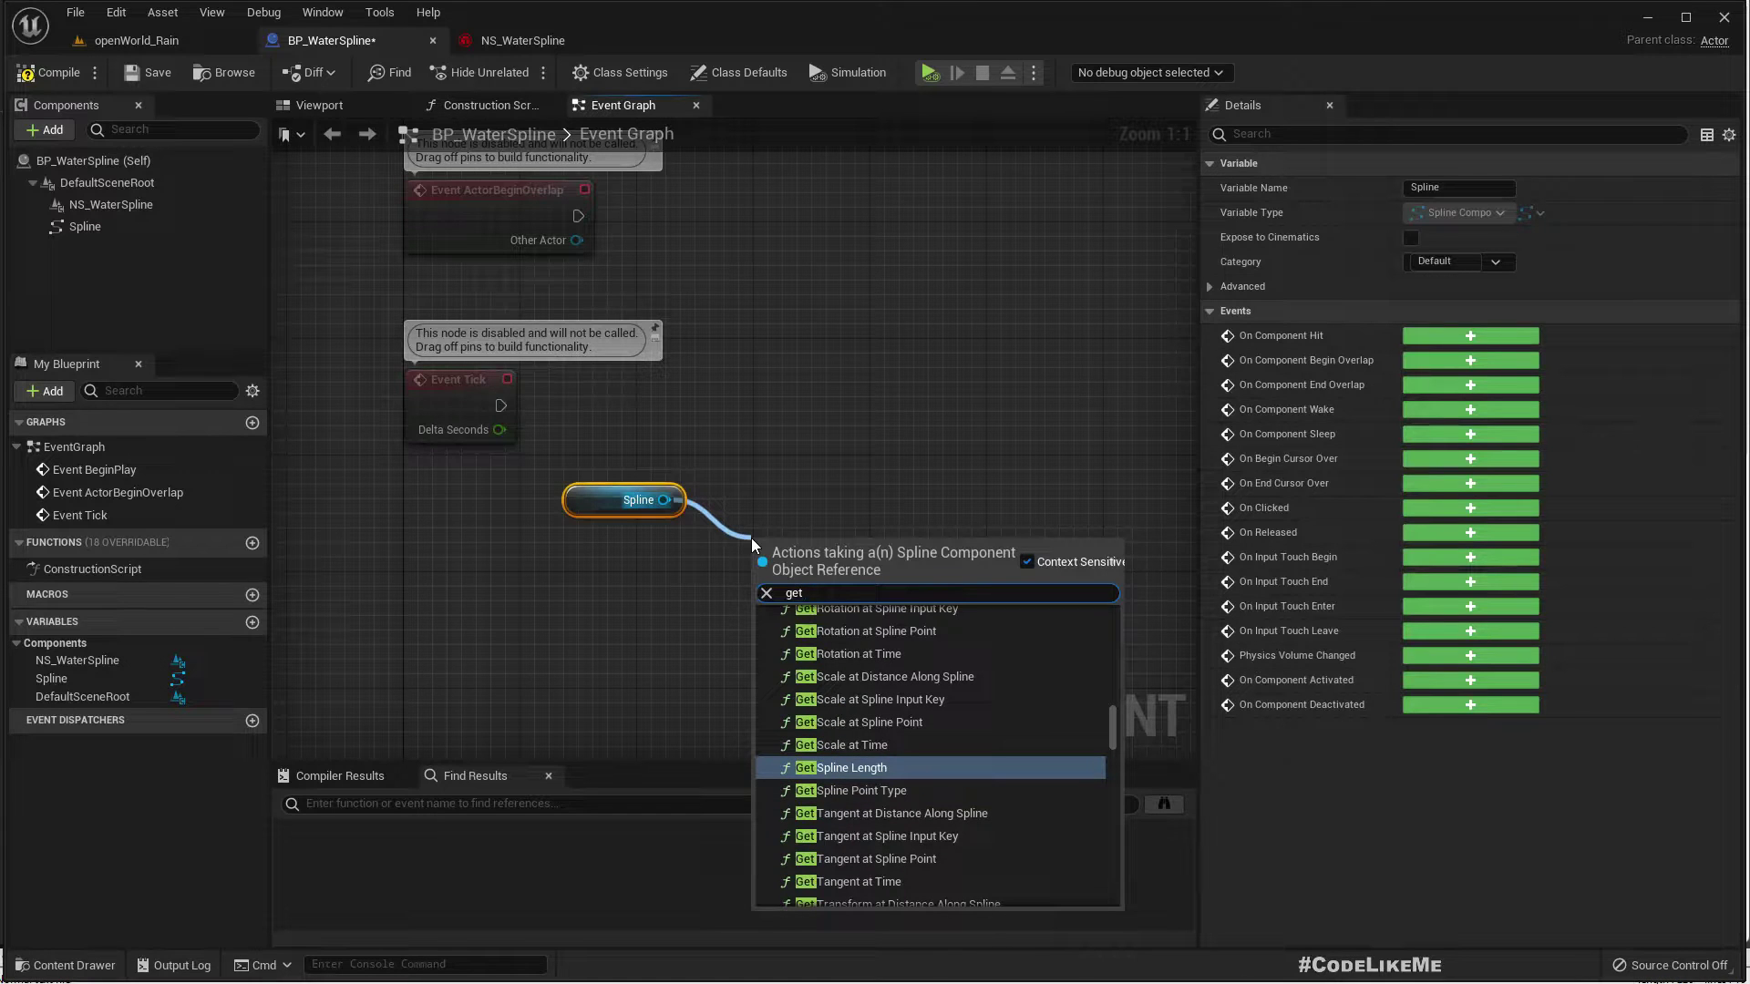
key("Return")
left_click_drag(838, 553, 836, 460)
right_click_drag(835, 457, 688, 393)
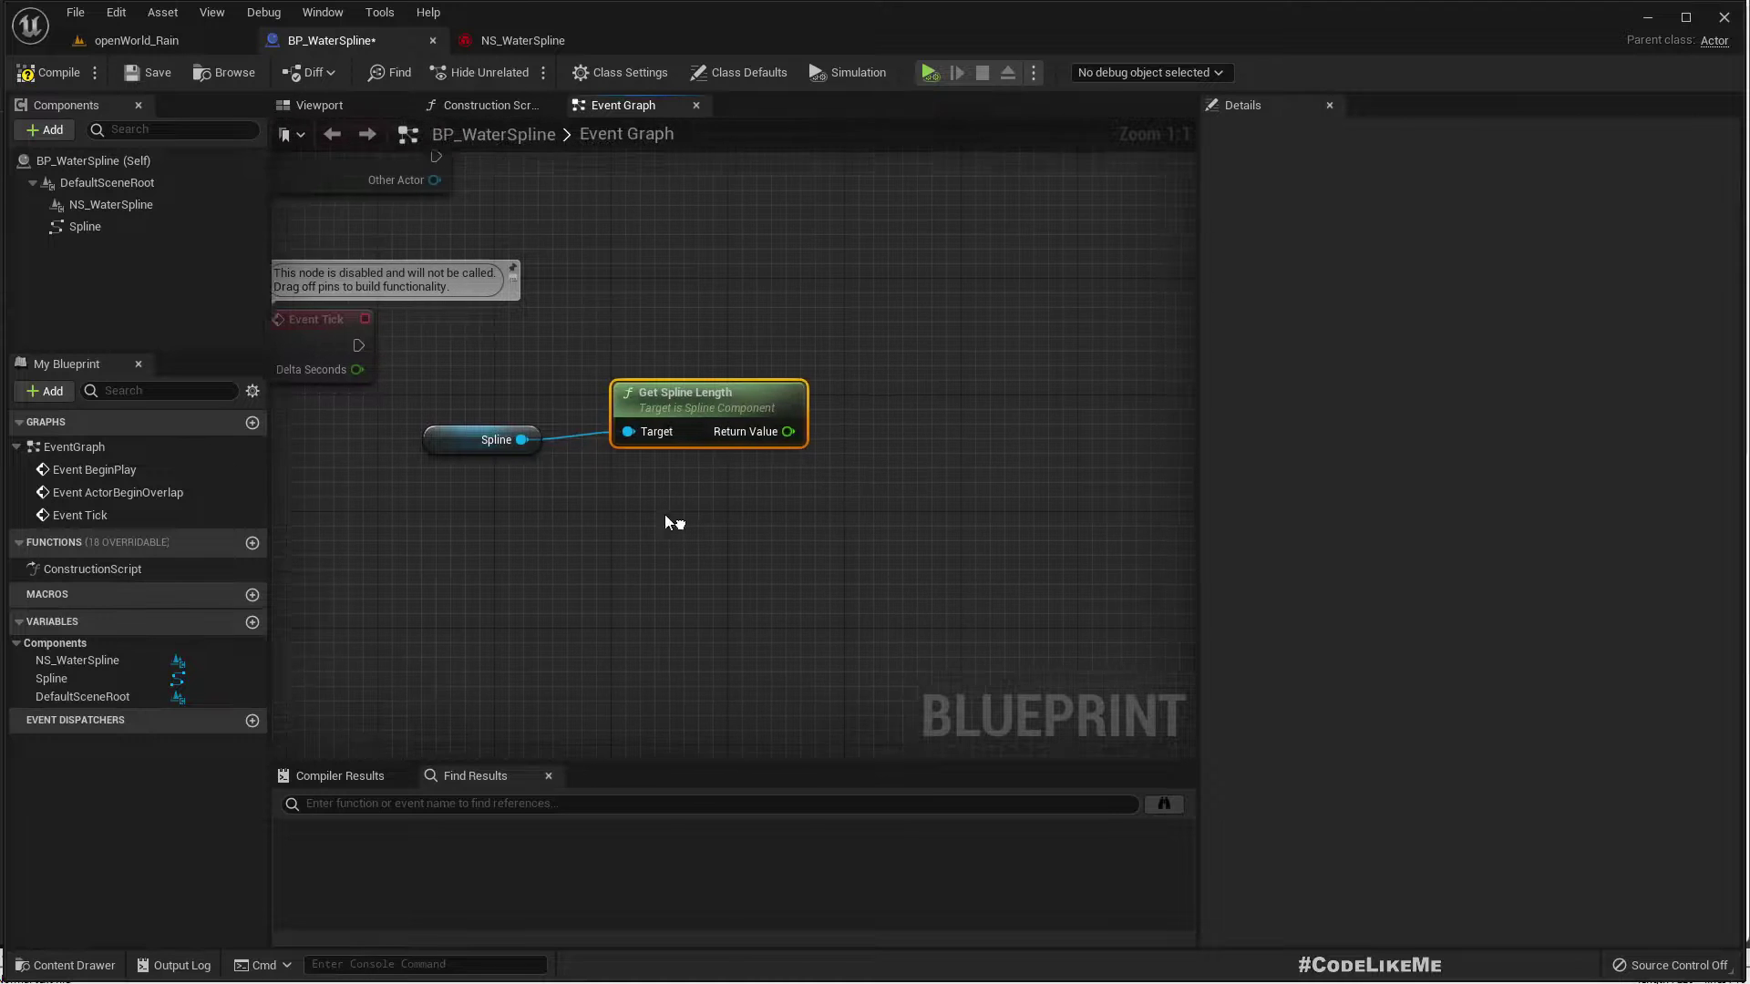
Add a Get Location at Distance Along Spline node that takes the Spline reference as its target
left_click_drag(517, 436, 616, 532)
type("get worldo")
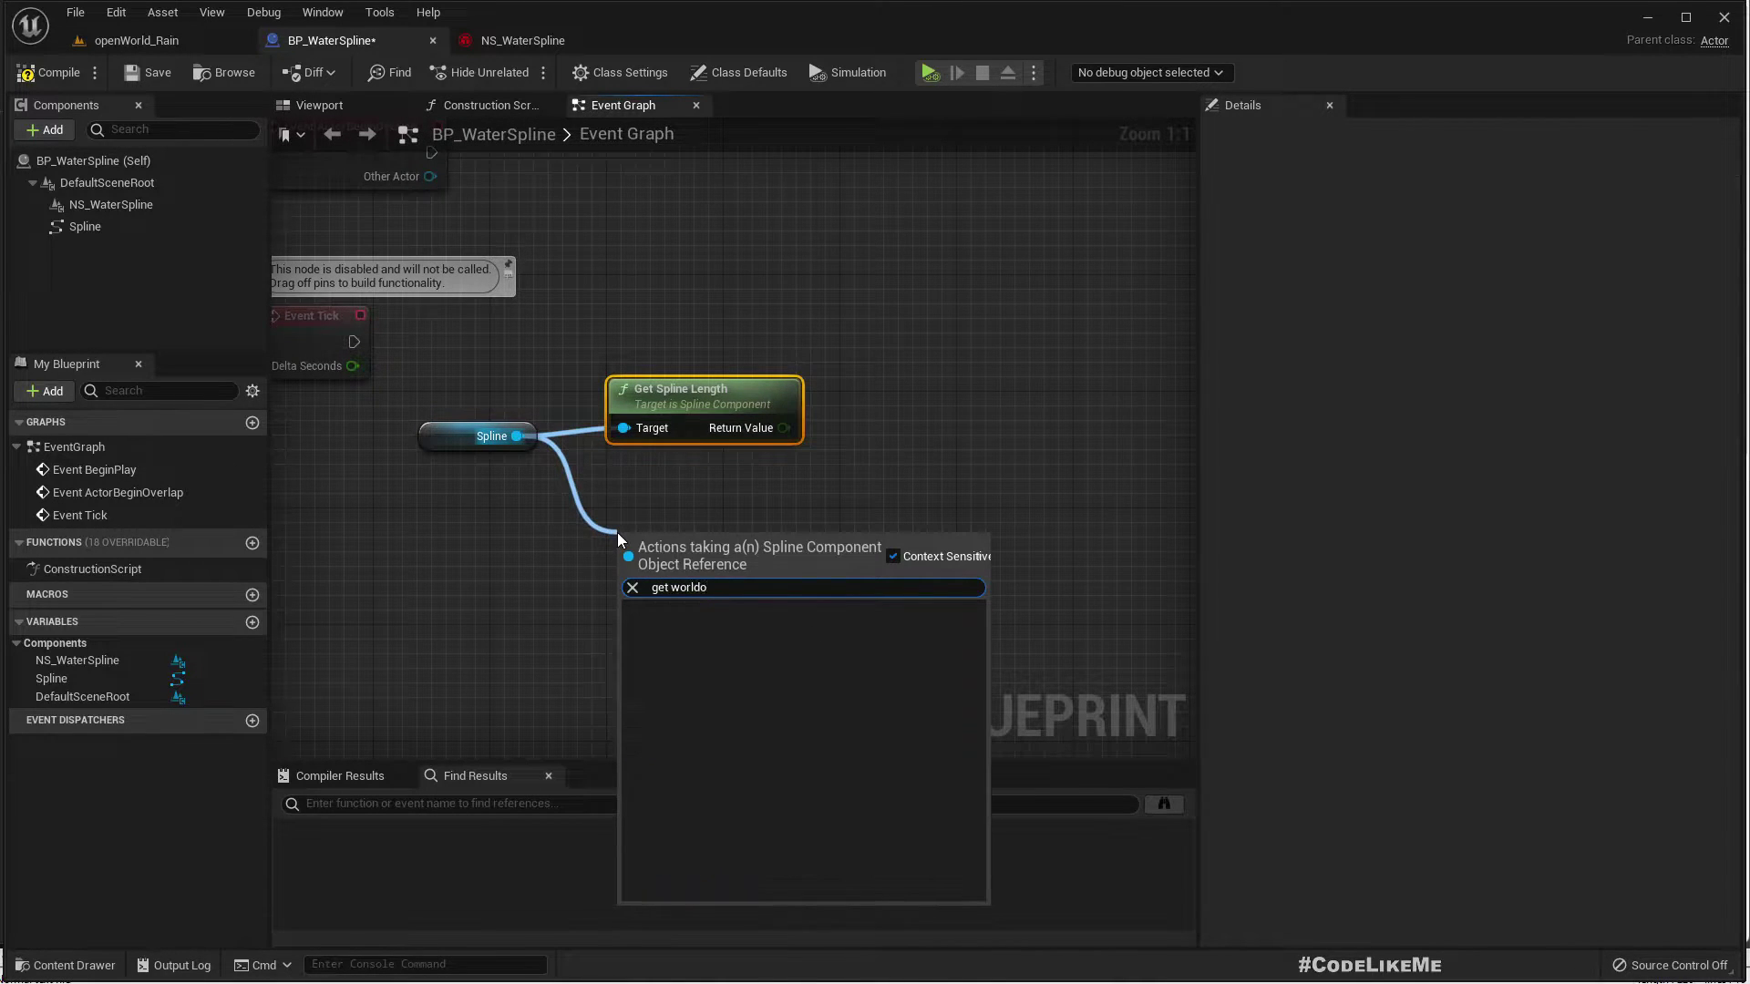
key("BackSpace")
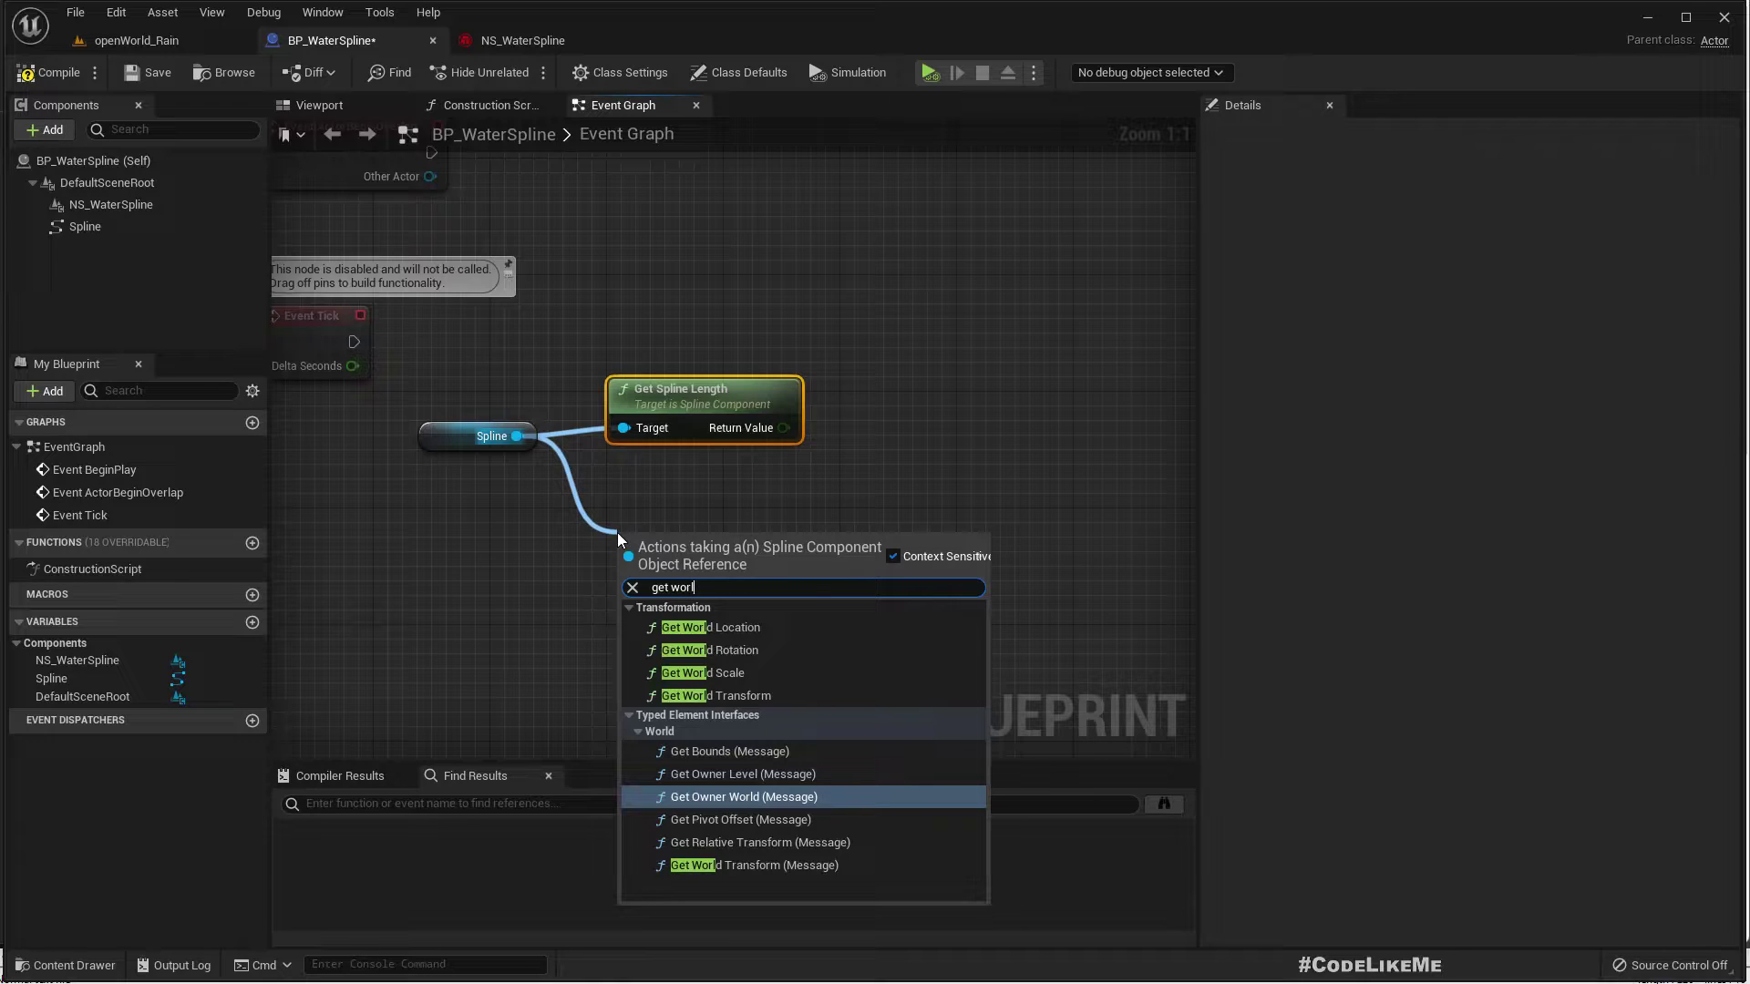
type("d pos")
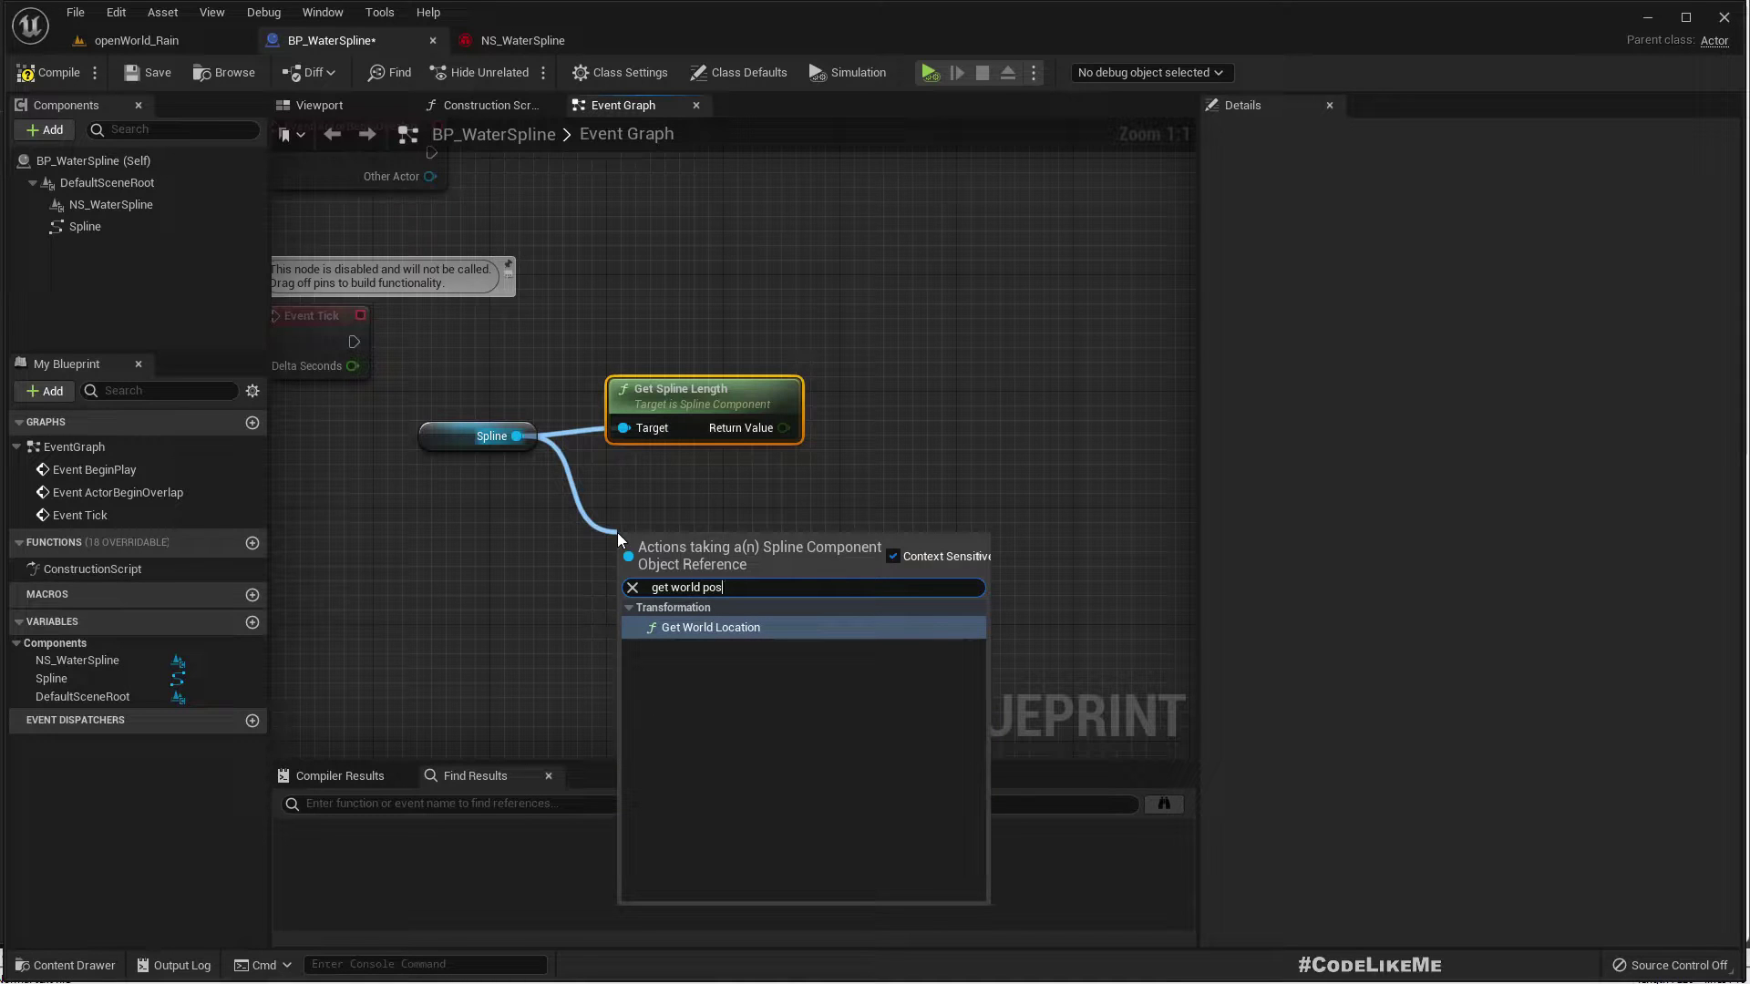
key("BackSpace")
key("BackSpace")
key("BackSpace")
key("BackSpace")
key("BackSpace")
key("BackSpace")
key("BackSpace")
key("BackSpace")
key("BackSpace")
key("BackSpace")
type("location")
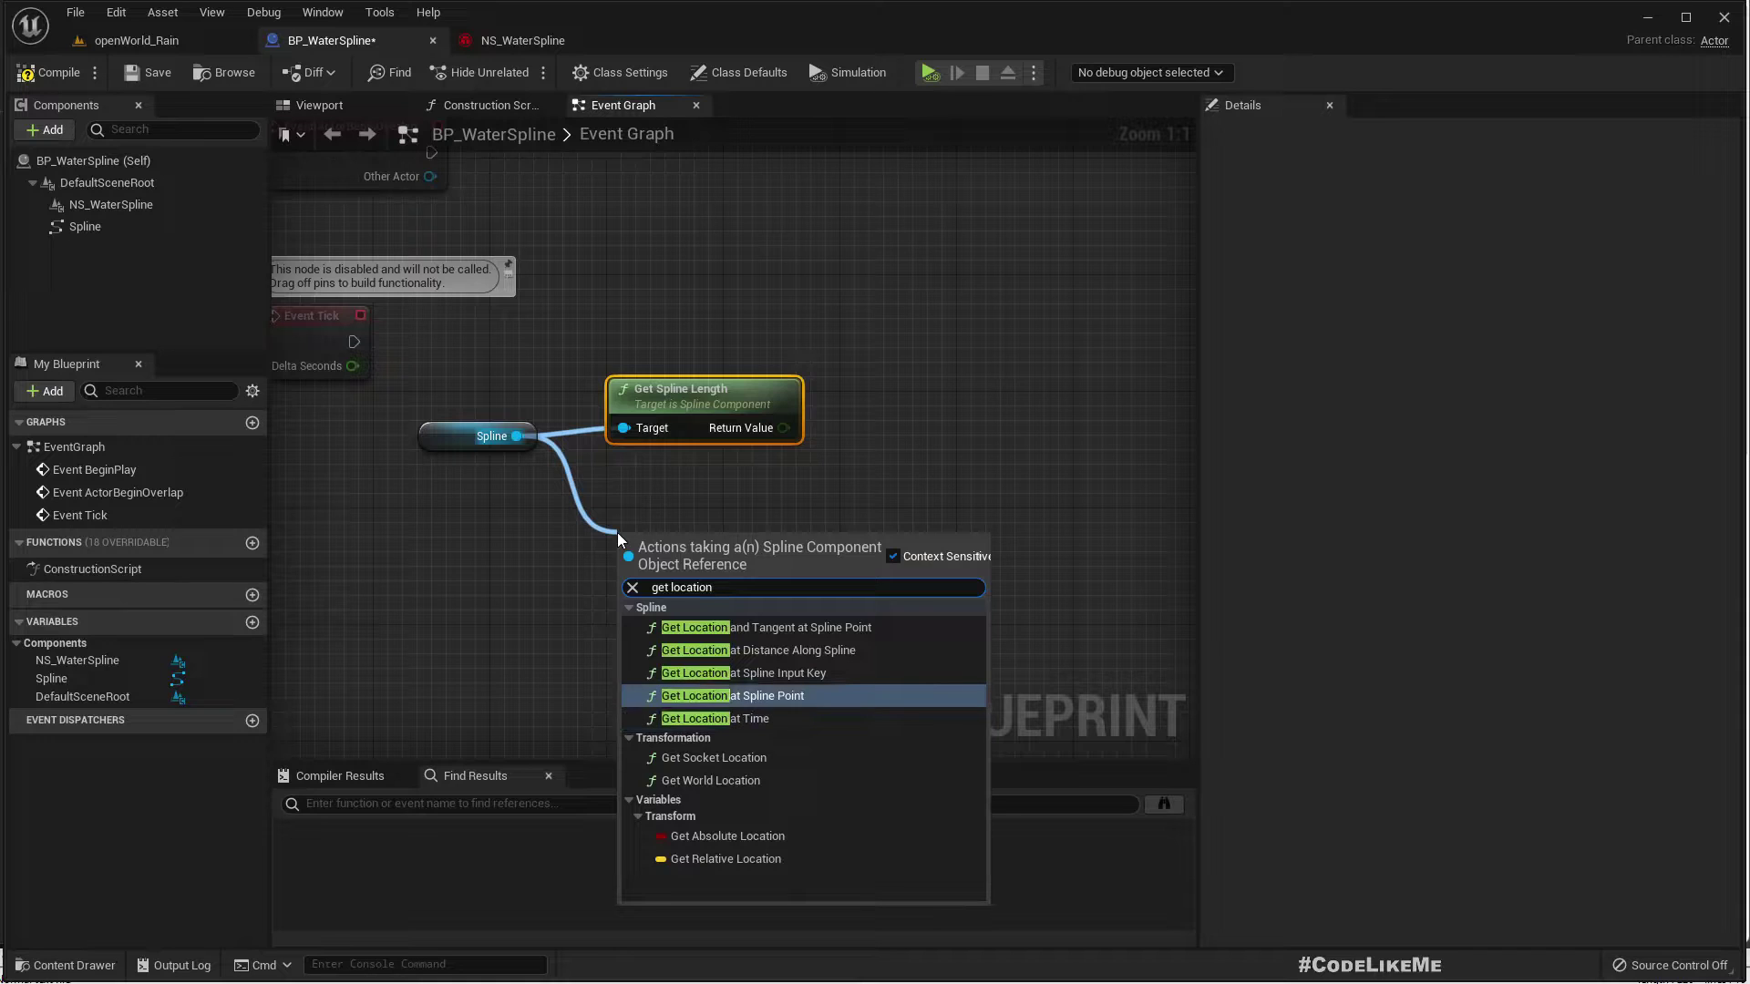
key("Up")
key("Up")
key("Up")
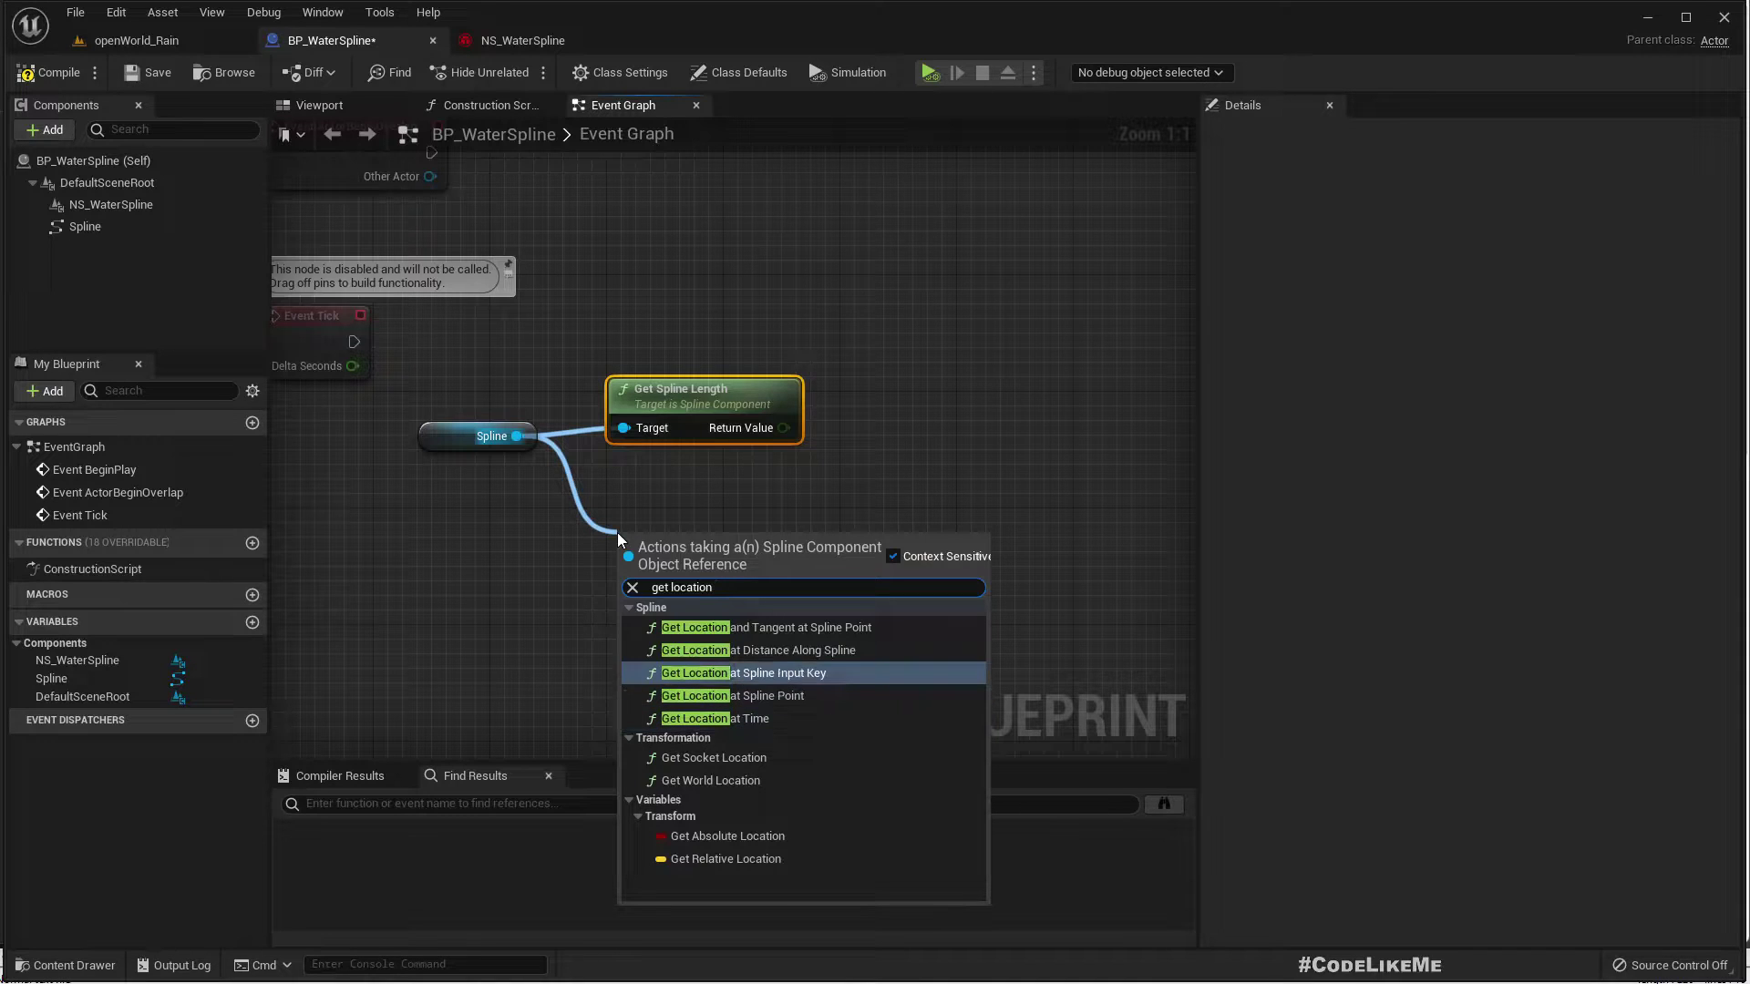
key("Return")
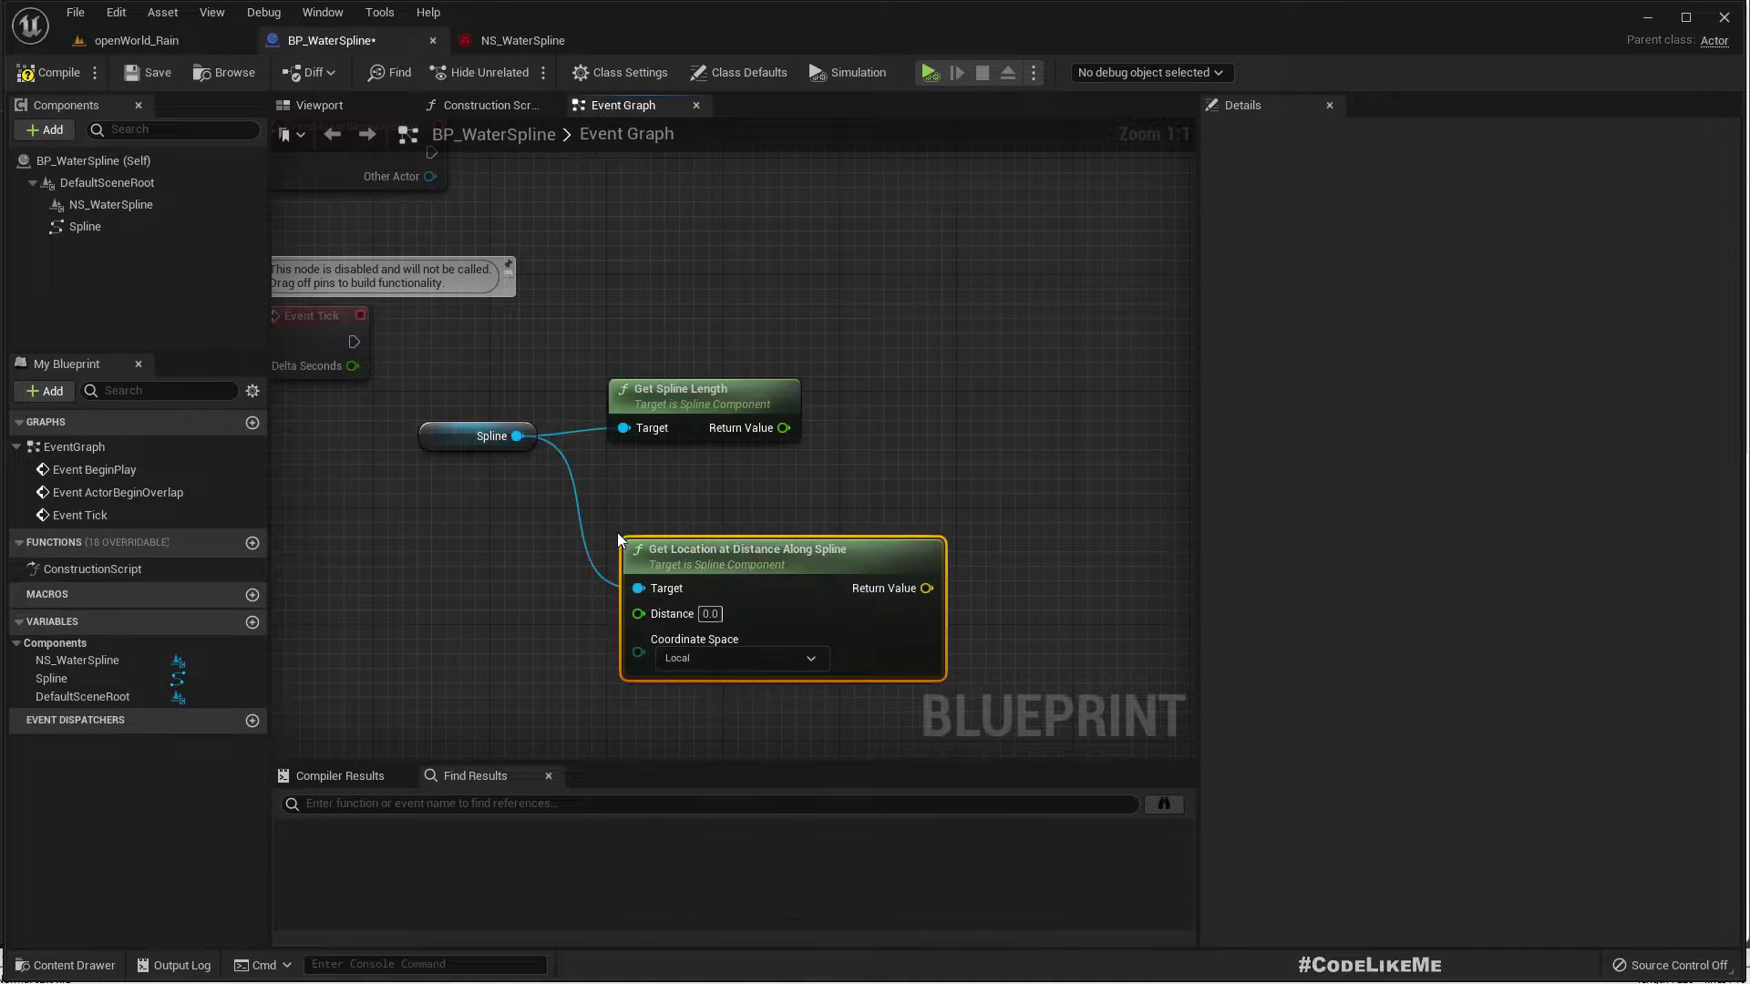
Promote the location node's Distance input to a variable named Distance and set its Coordinate Space to World
right_click(664, 613)
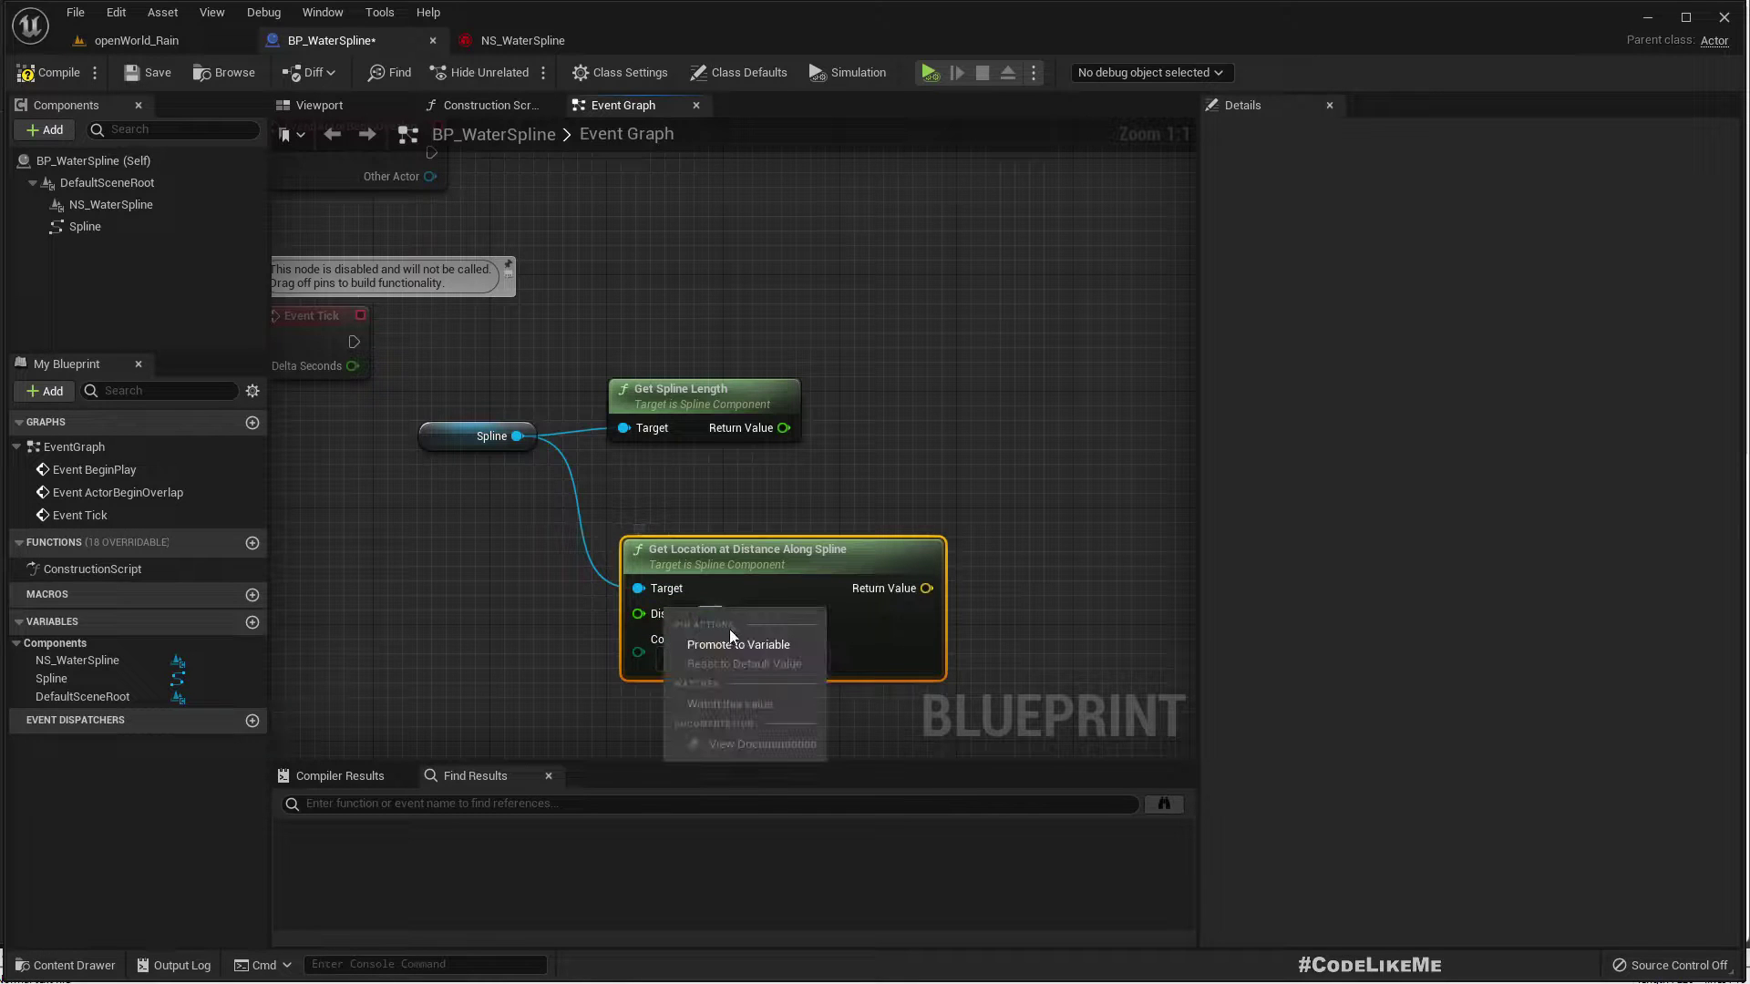
left_click(731, 648)
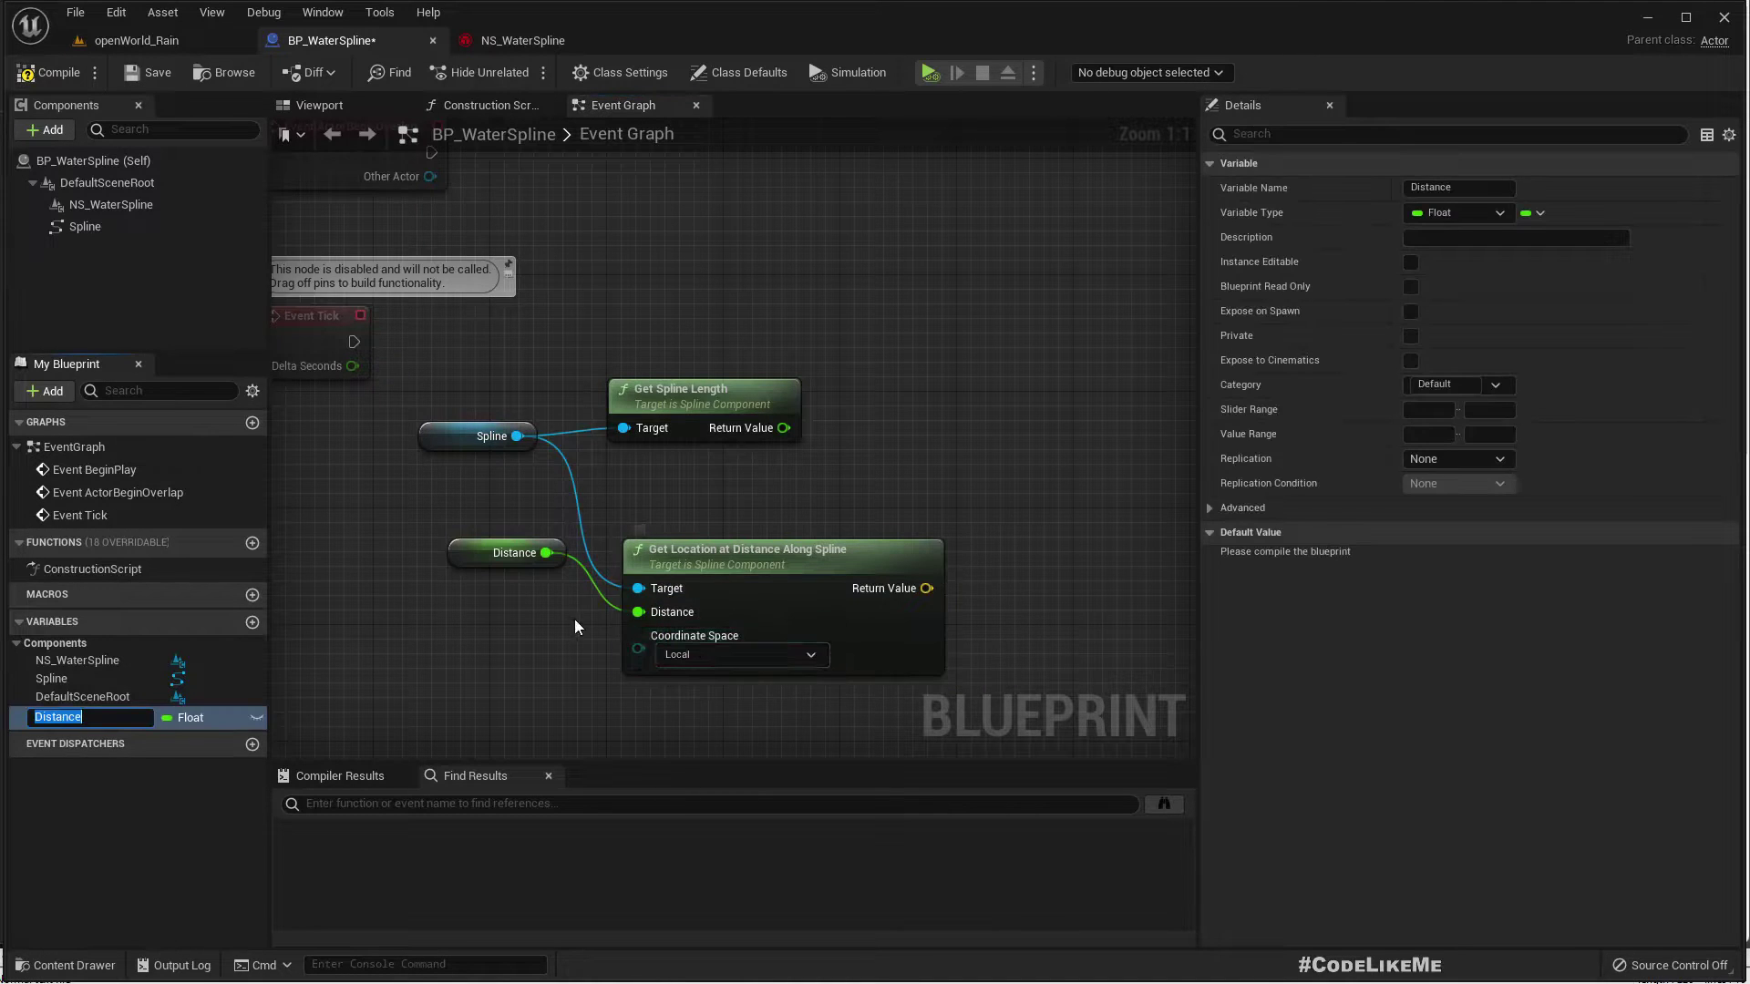
key("Return")
left_click_drag(474, 552, 474, 596)
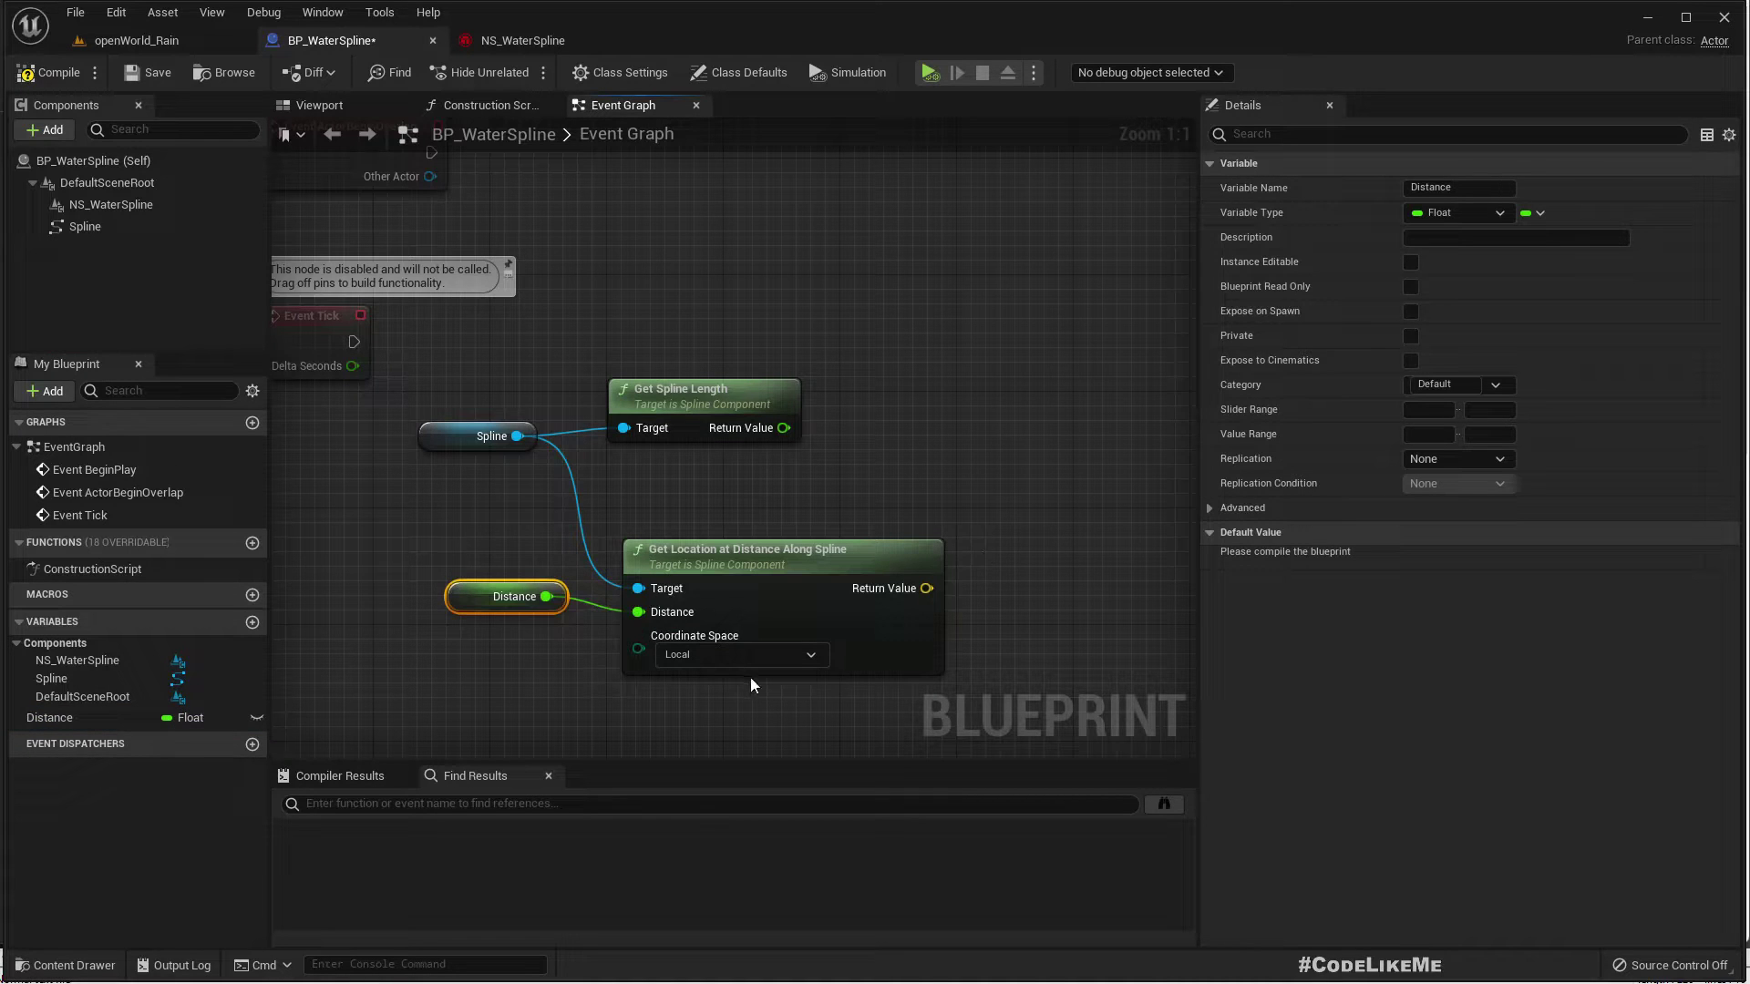
left_click(698, 652)
left_click(683, 683)
left_click_drag(768, 560, 751, 545)
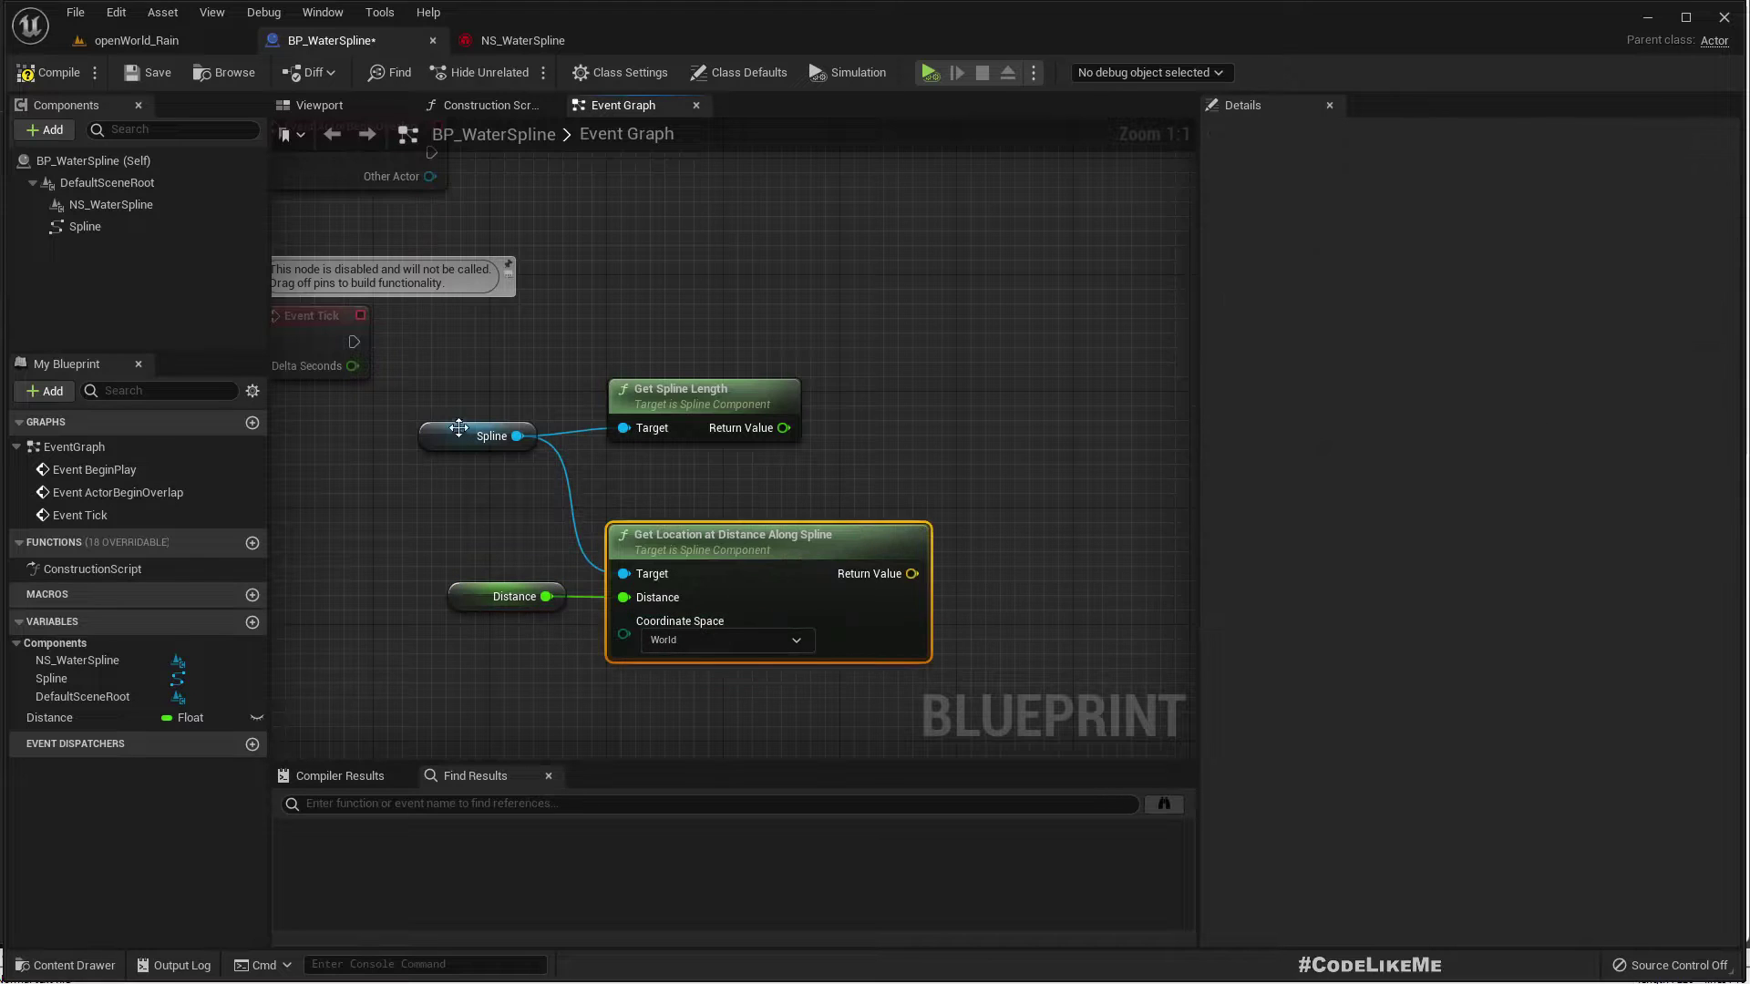
Add an NS_WaterSpline reference to the Event Graph with a Set World Location node targeting it
left_click_drag(96, 228, 824, 326)
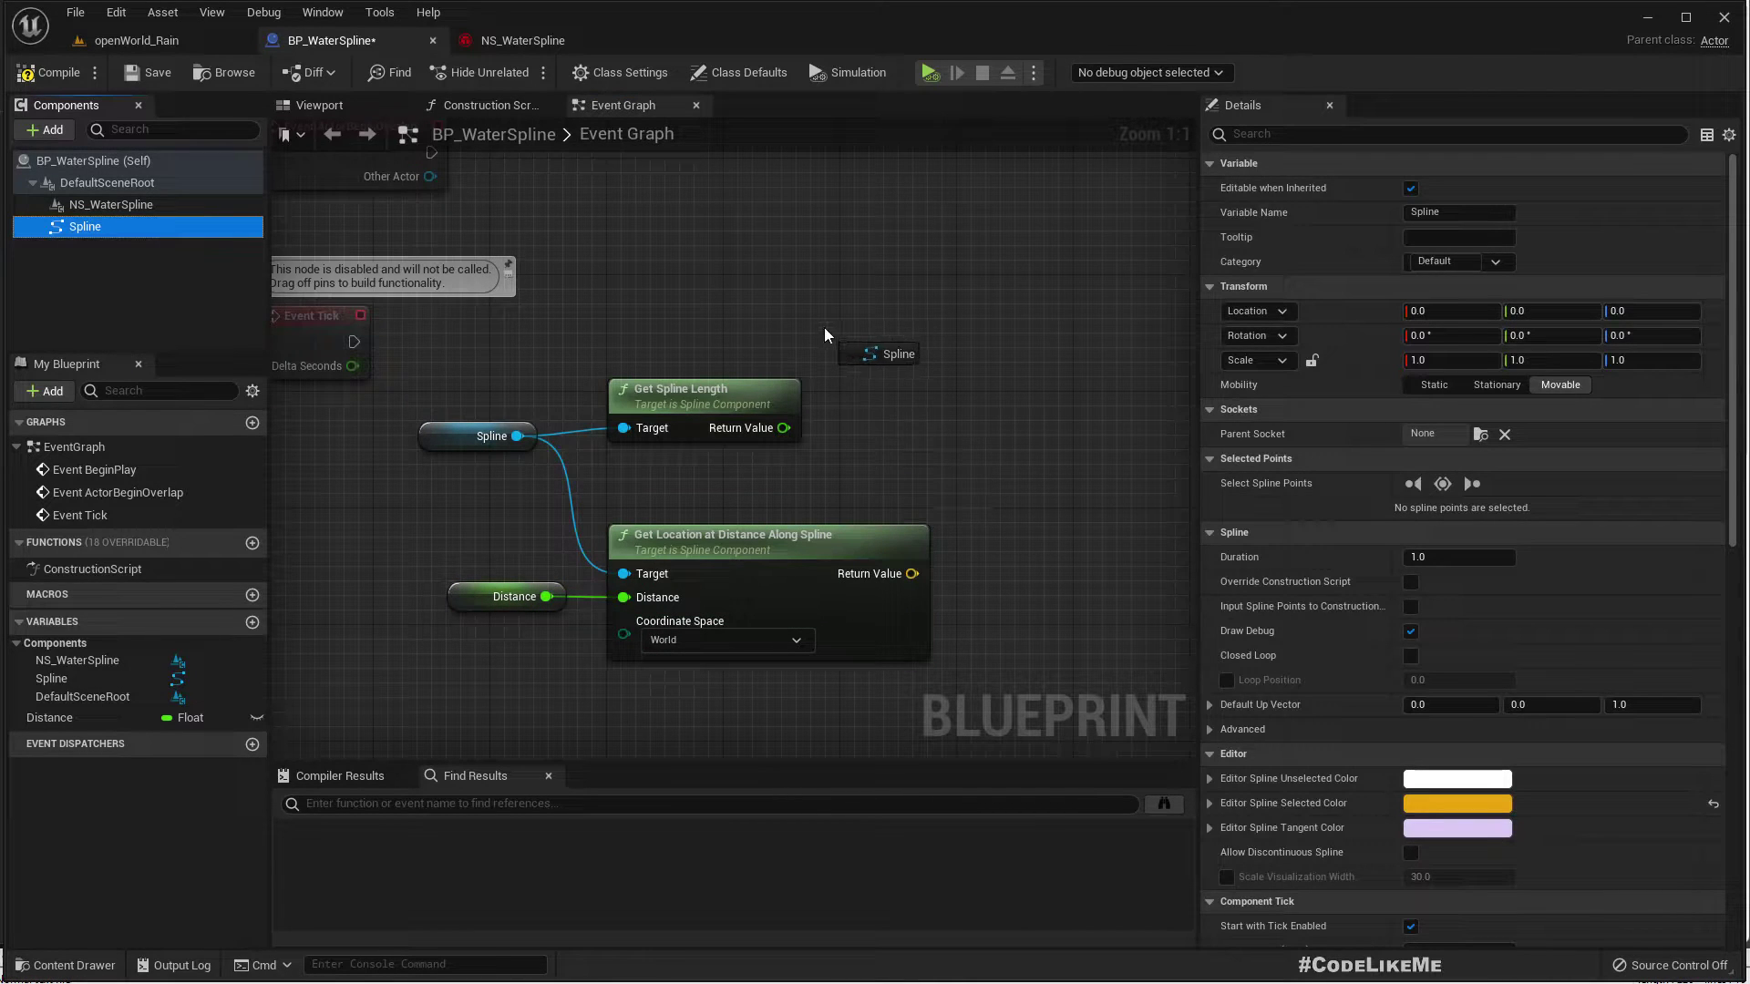
left_click(130, 207)
left_click_drag(131, 208, 1070, 391)
type("set wor")
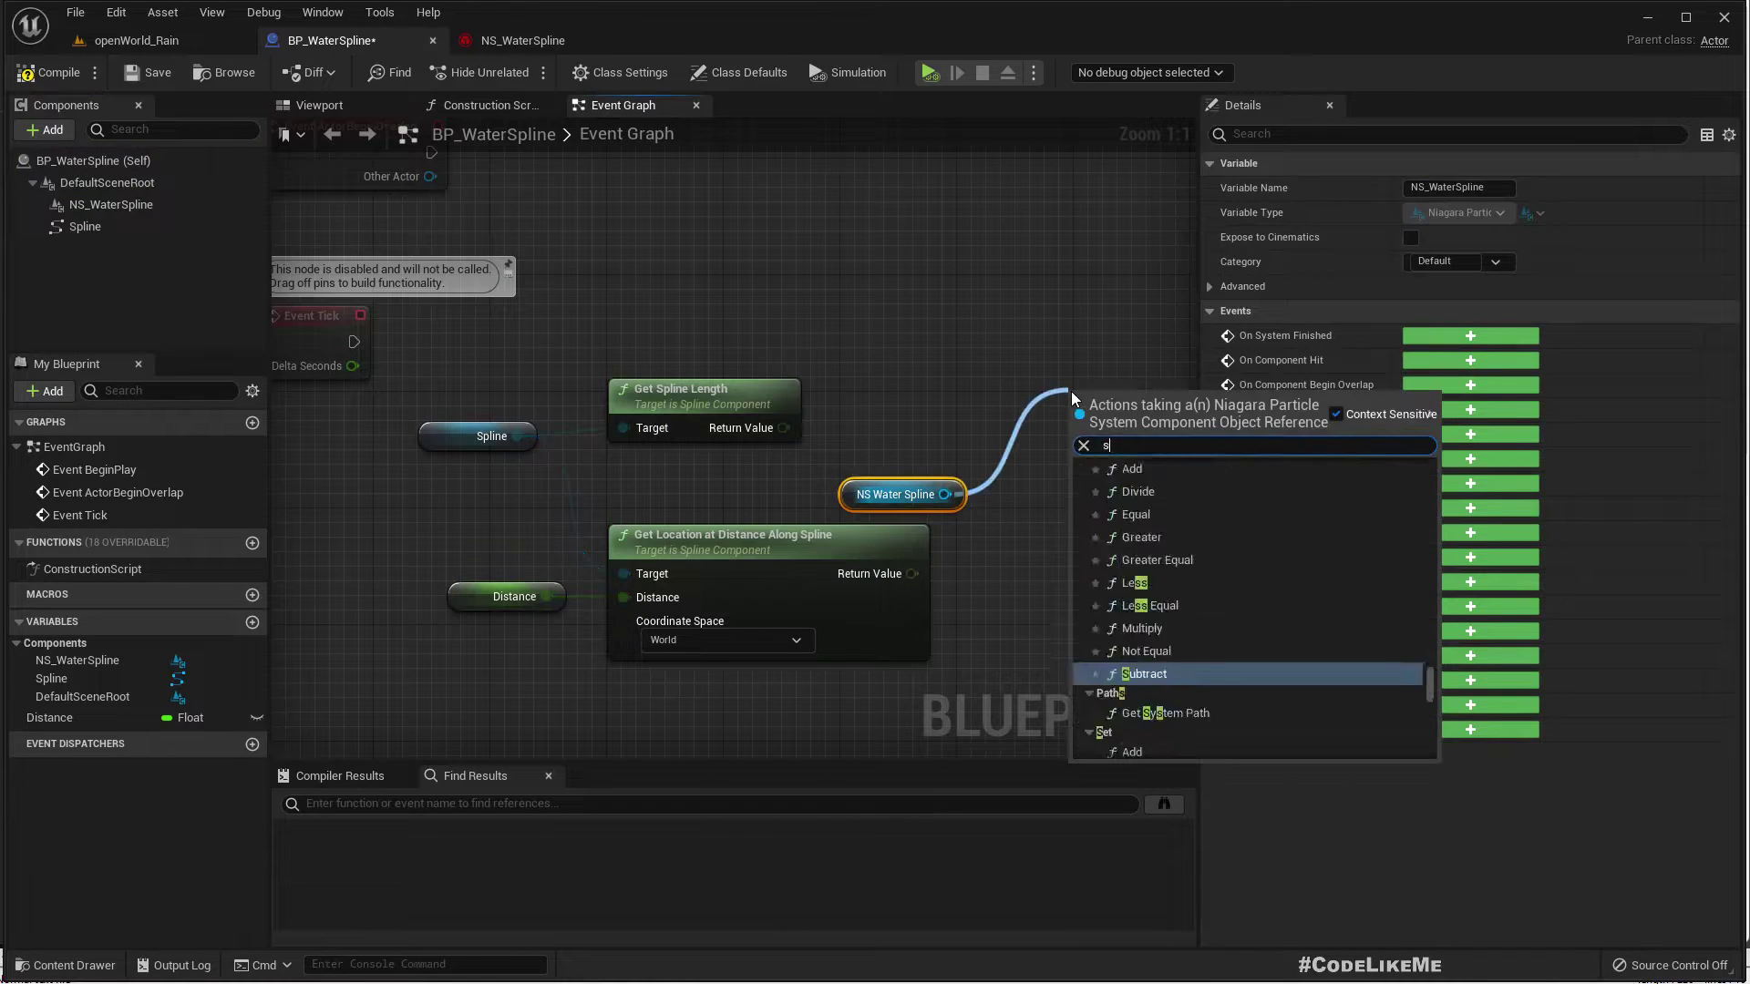
key("Up")
key("Up")
key("Up")
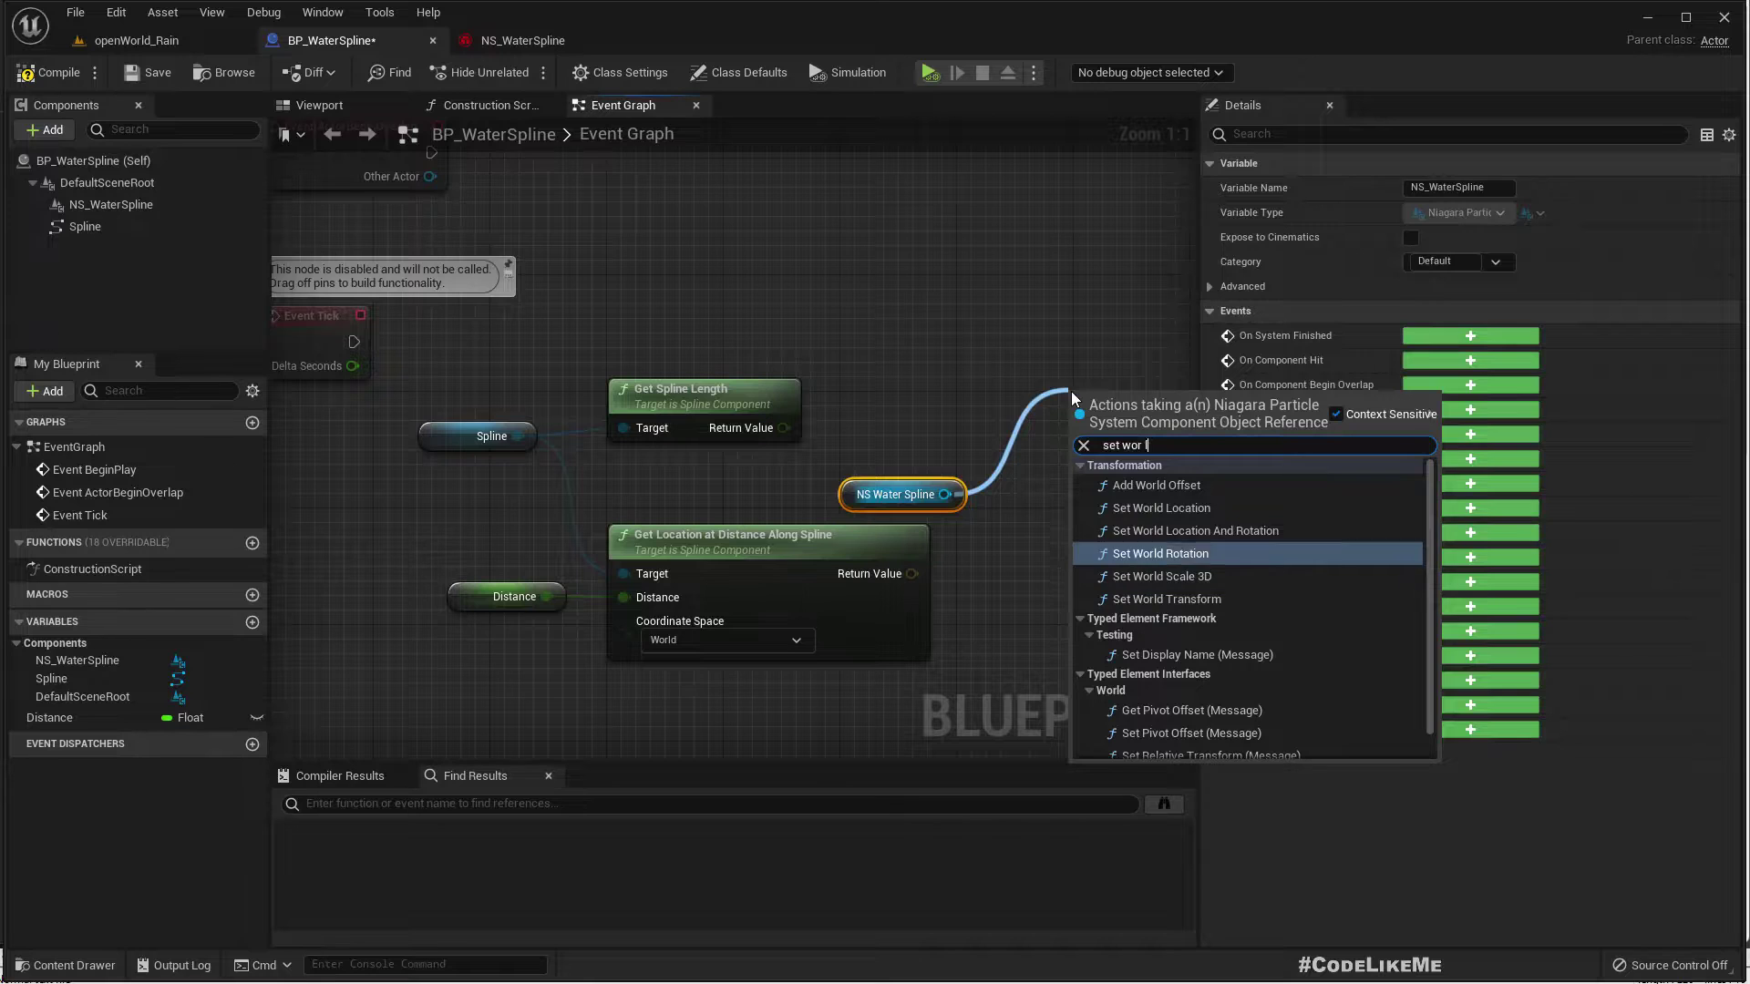
key("Return")
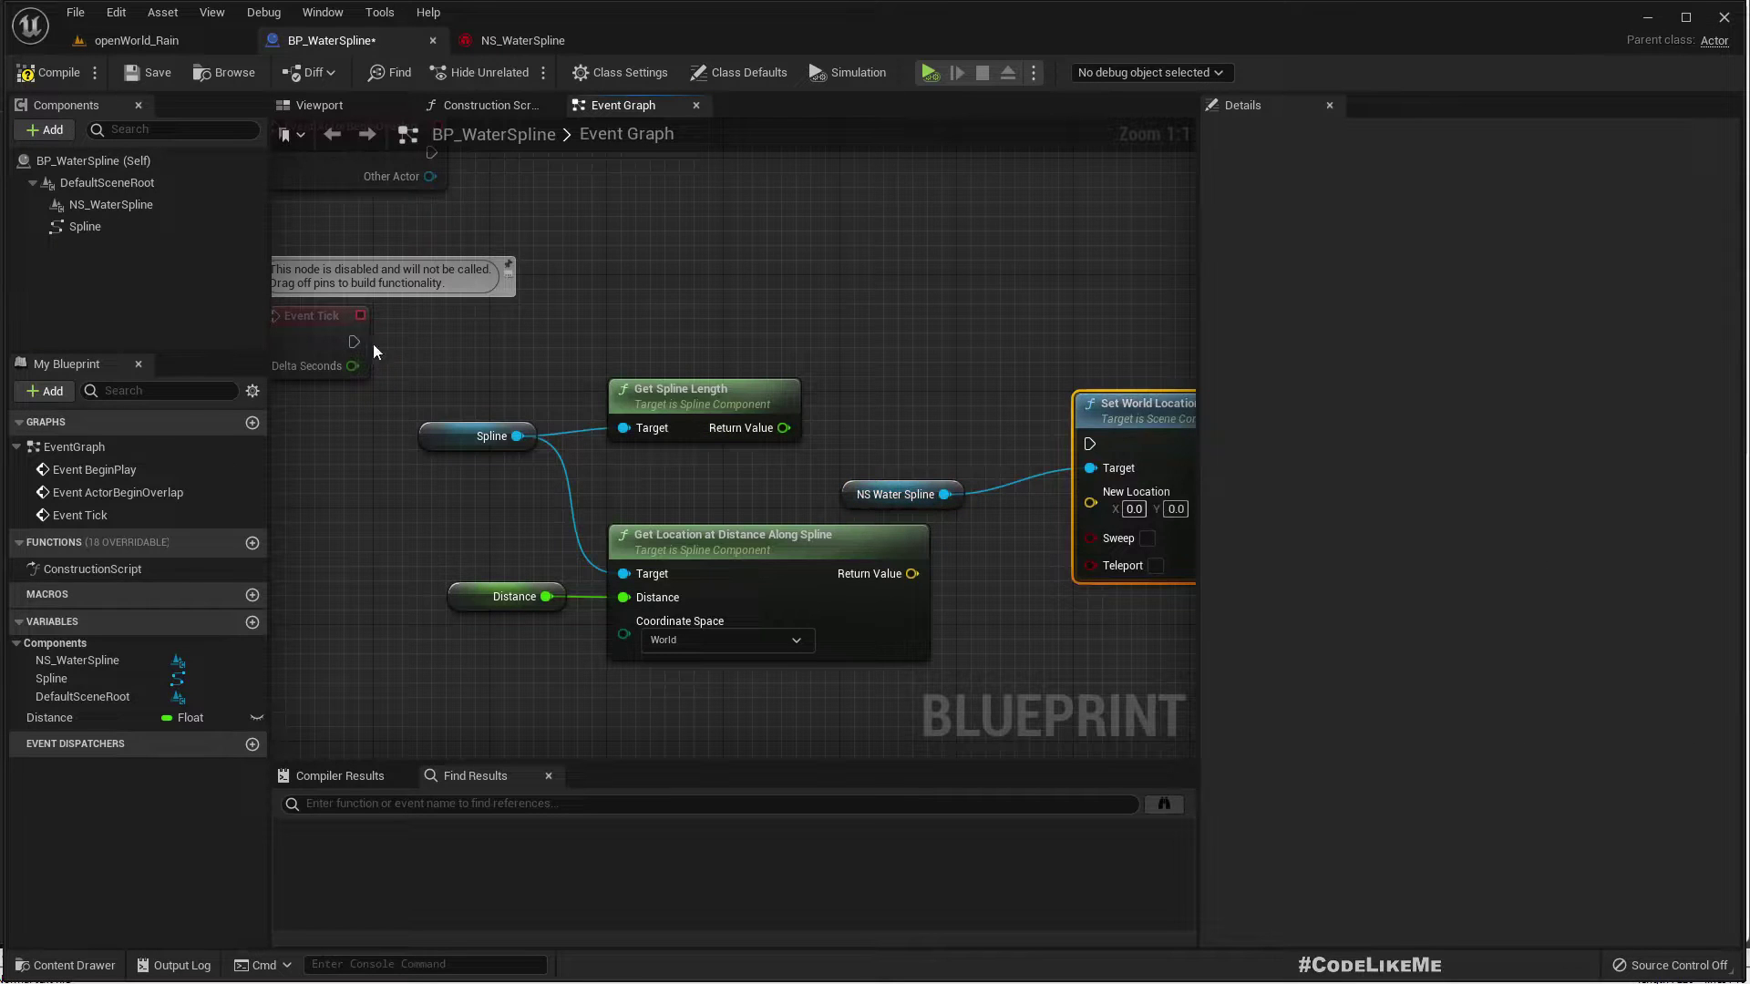
Run Set World Location from Event Tick and feed the location at distance along the spline into its New Location
left_click_drag(356, 342, 1095, 439)
left_click_drag(1129, 432, 1099, 330)
left_click_drag(912, 574, 1069, 401)
left_click_drag(844, 503, 859, 415)
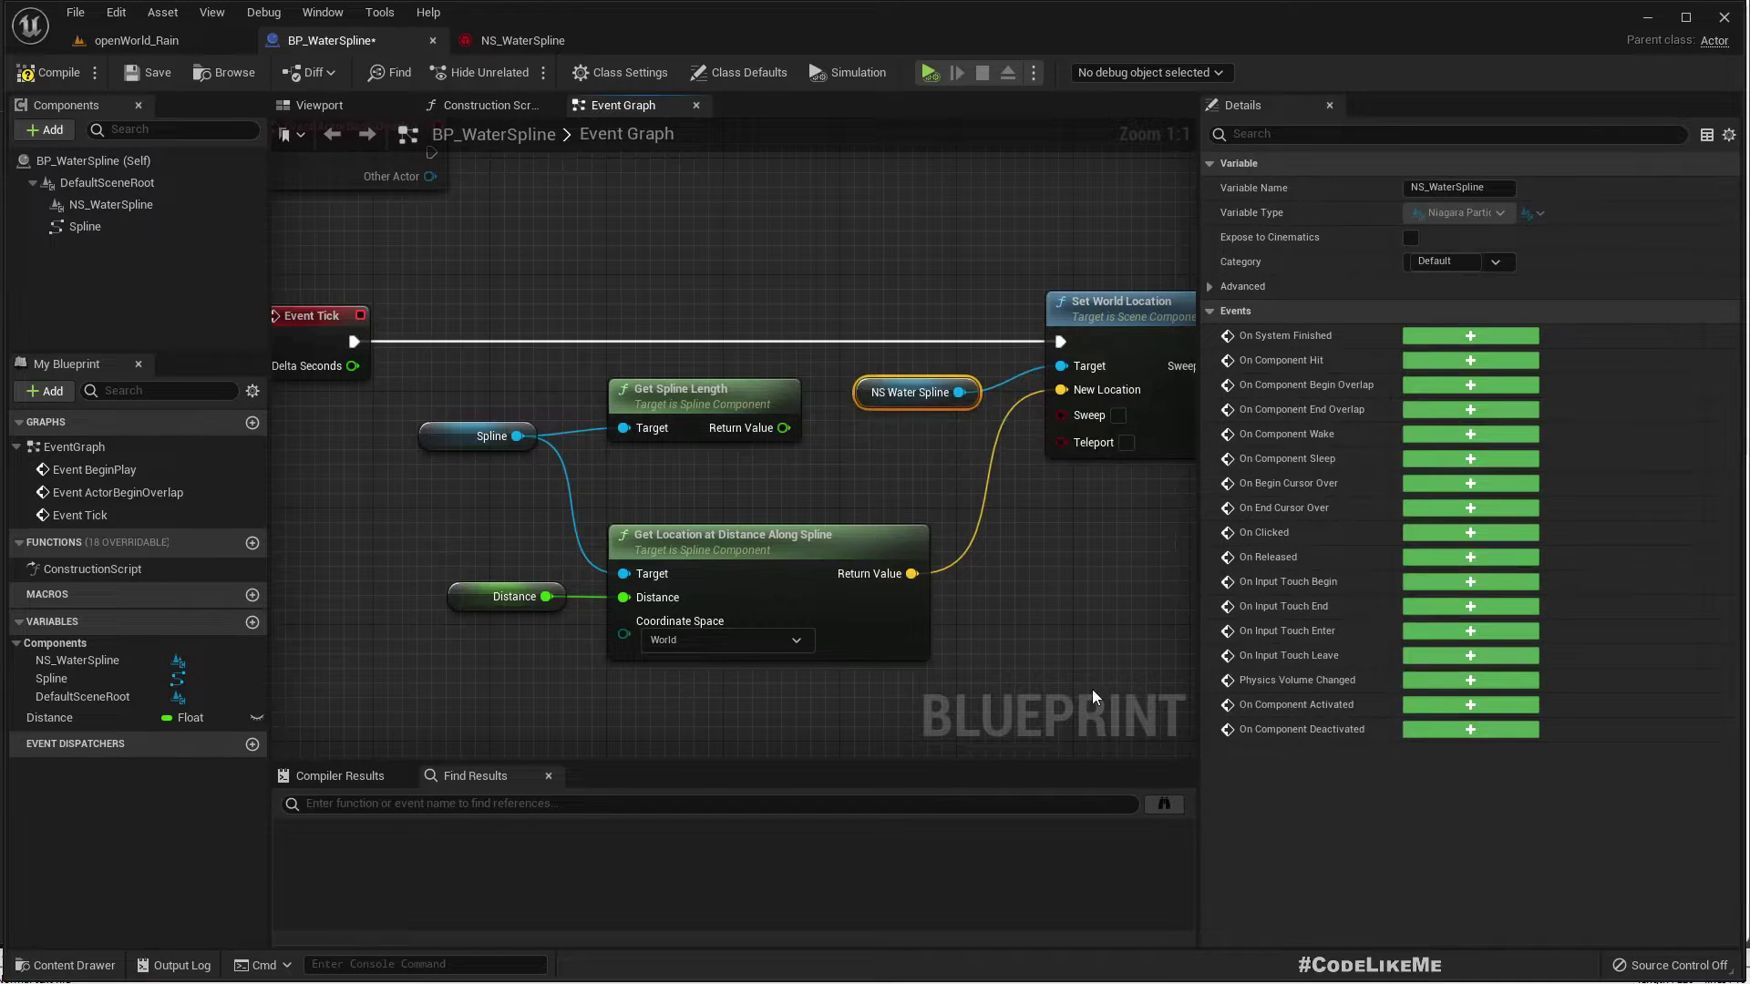
Place a reference to the Distance variable beside the Set World Location node
right_click_drag(1091, 689, 838, 636)
scroll(848, 593, "down", 2)
scroll(764, 586, "up", 1)
mouse_move(764, 586)
right_mouse_down()
mouse_move(738, 627)
mouse_move(745, 613)
right_mouse_up()
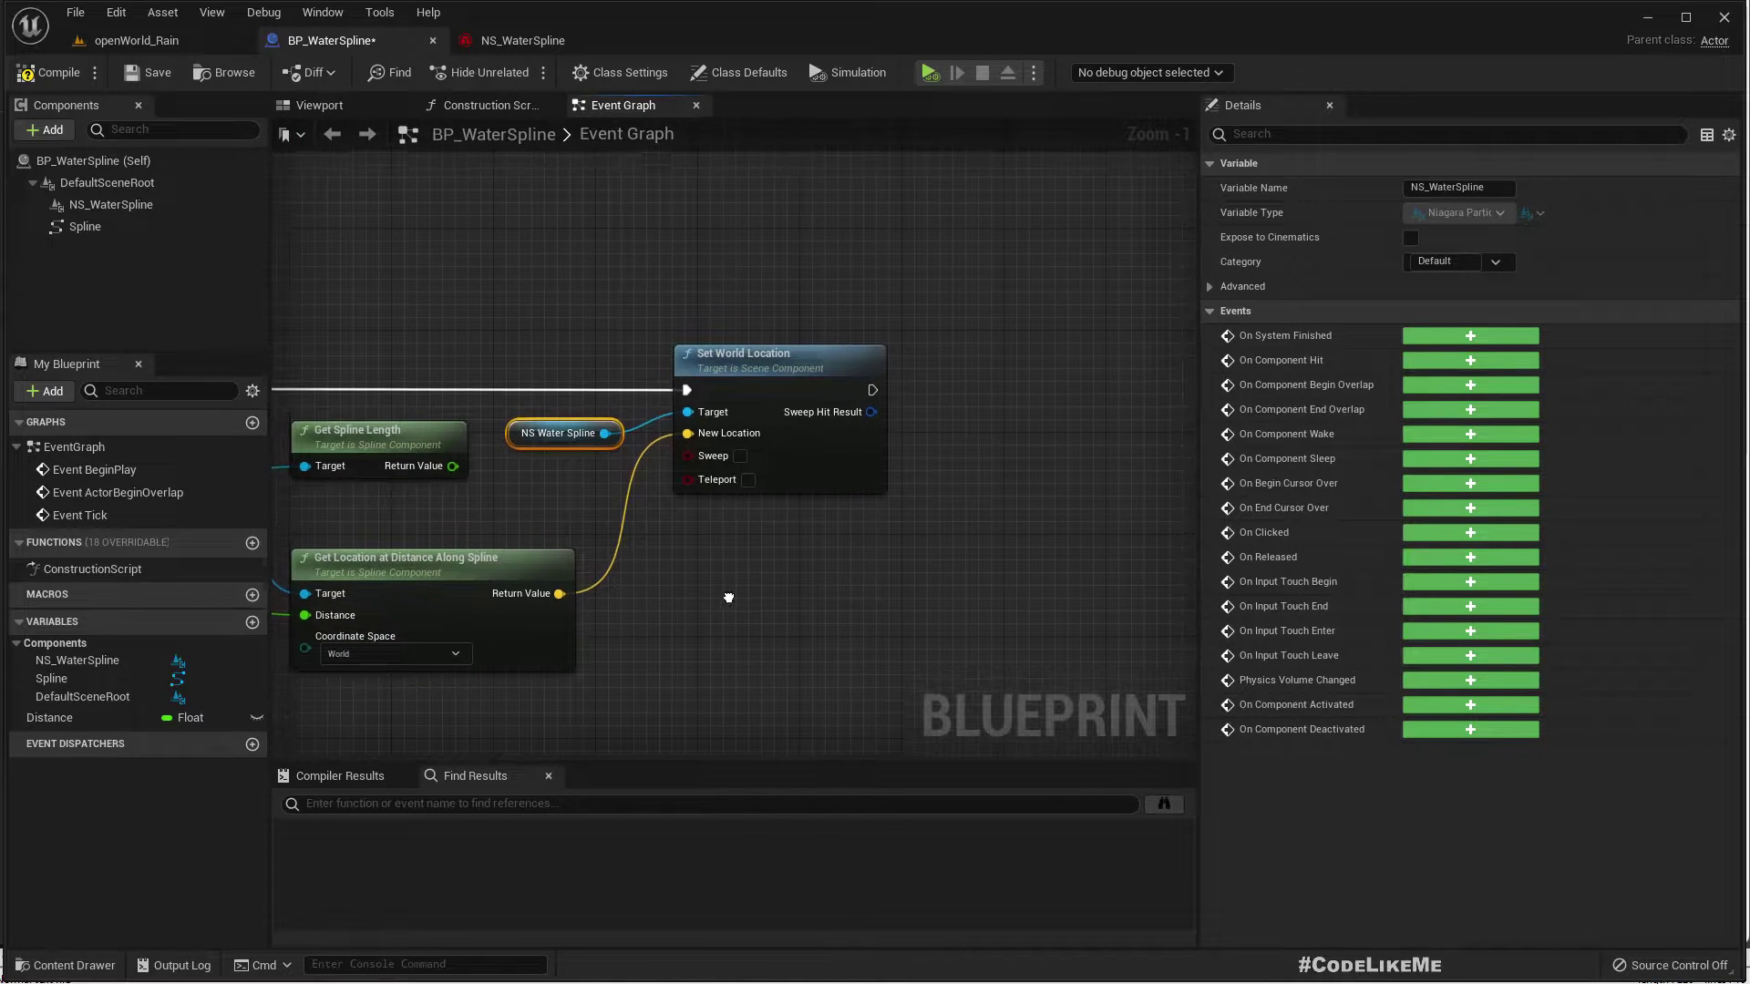
left_click_drag(40, 720, 1115, 422)
left_click(1037, 427)
type("++")
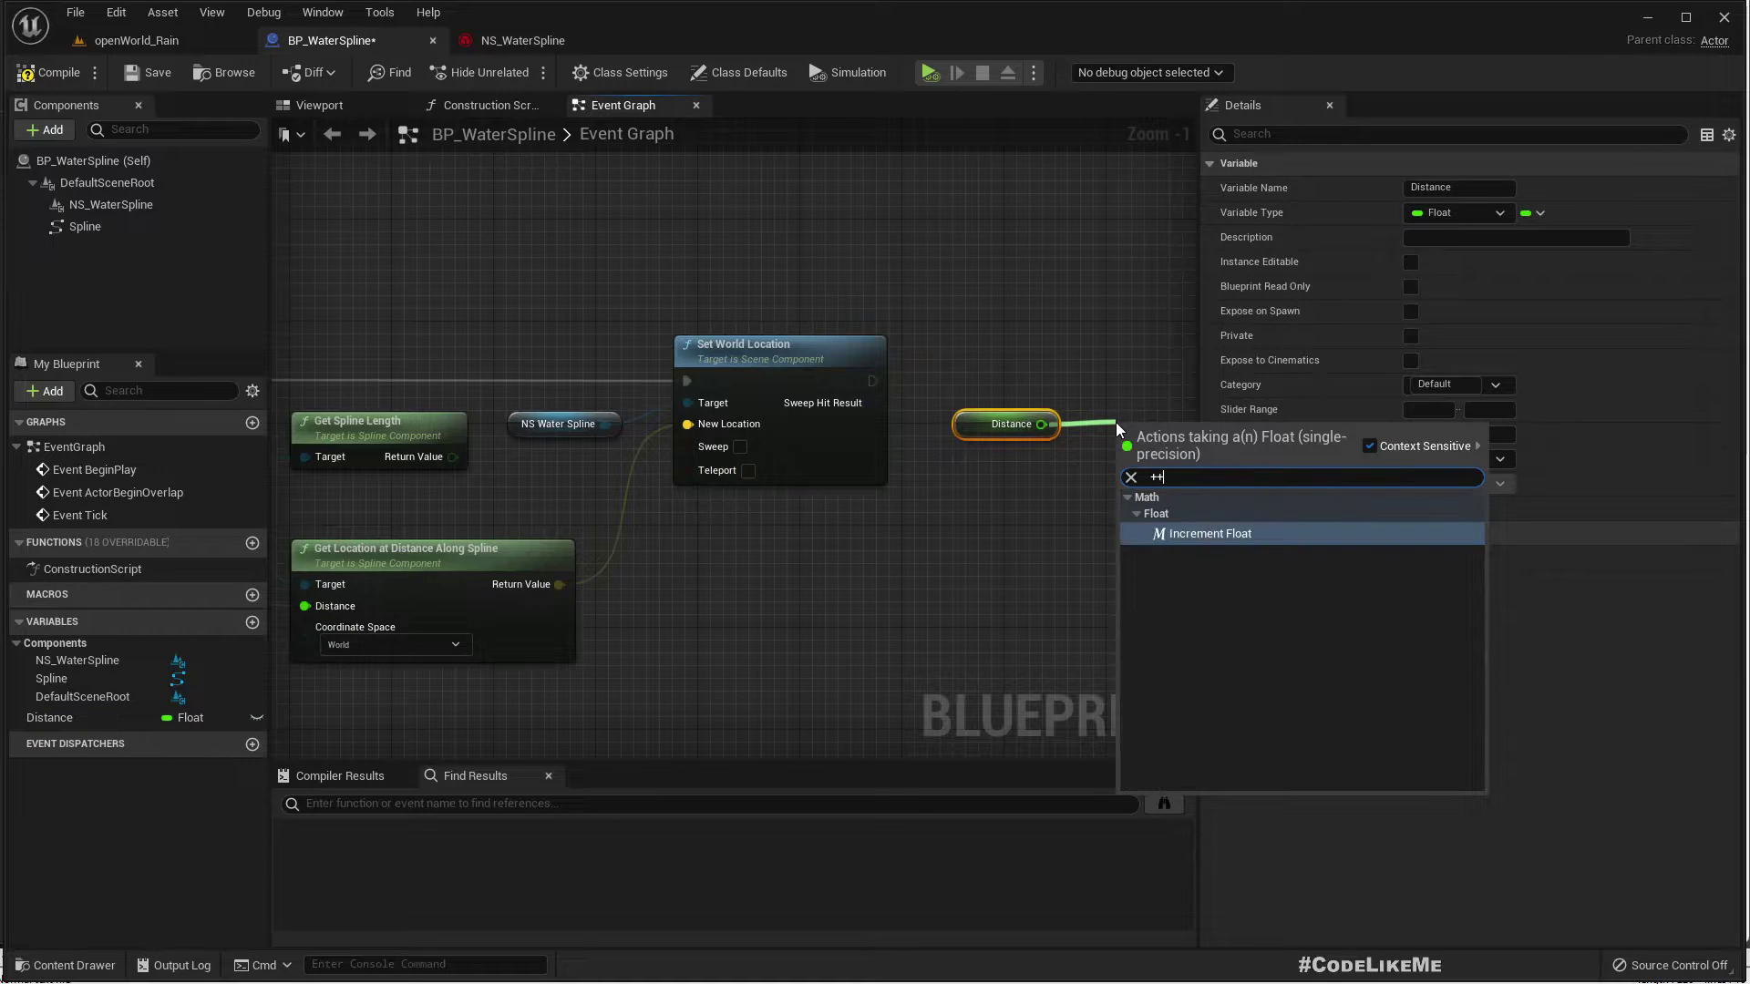
key("Return")
right_click_drag(1162, 518, 952, 564)
key("Delete")
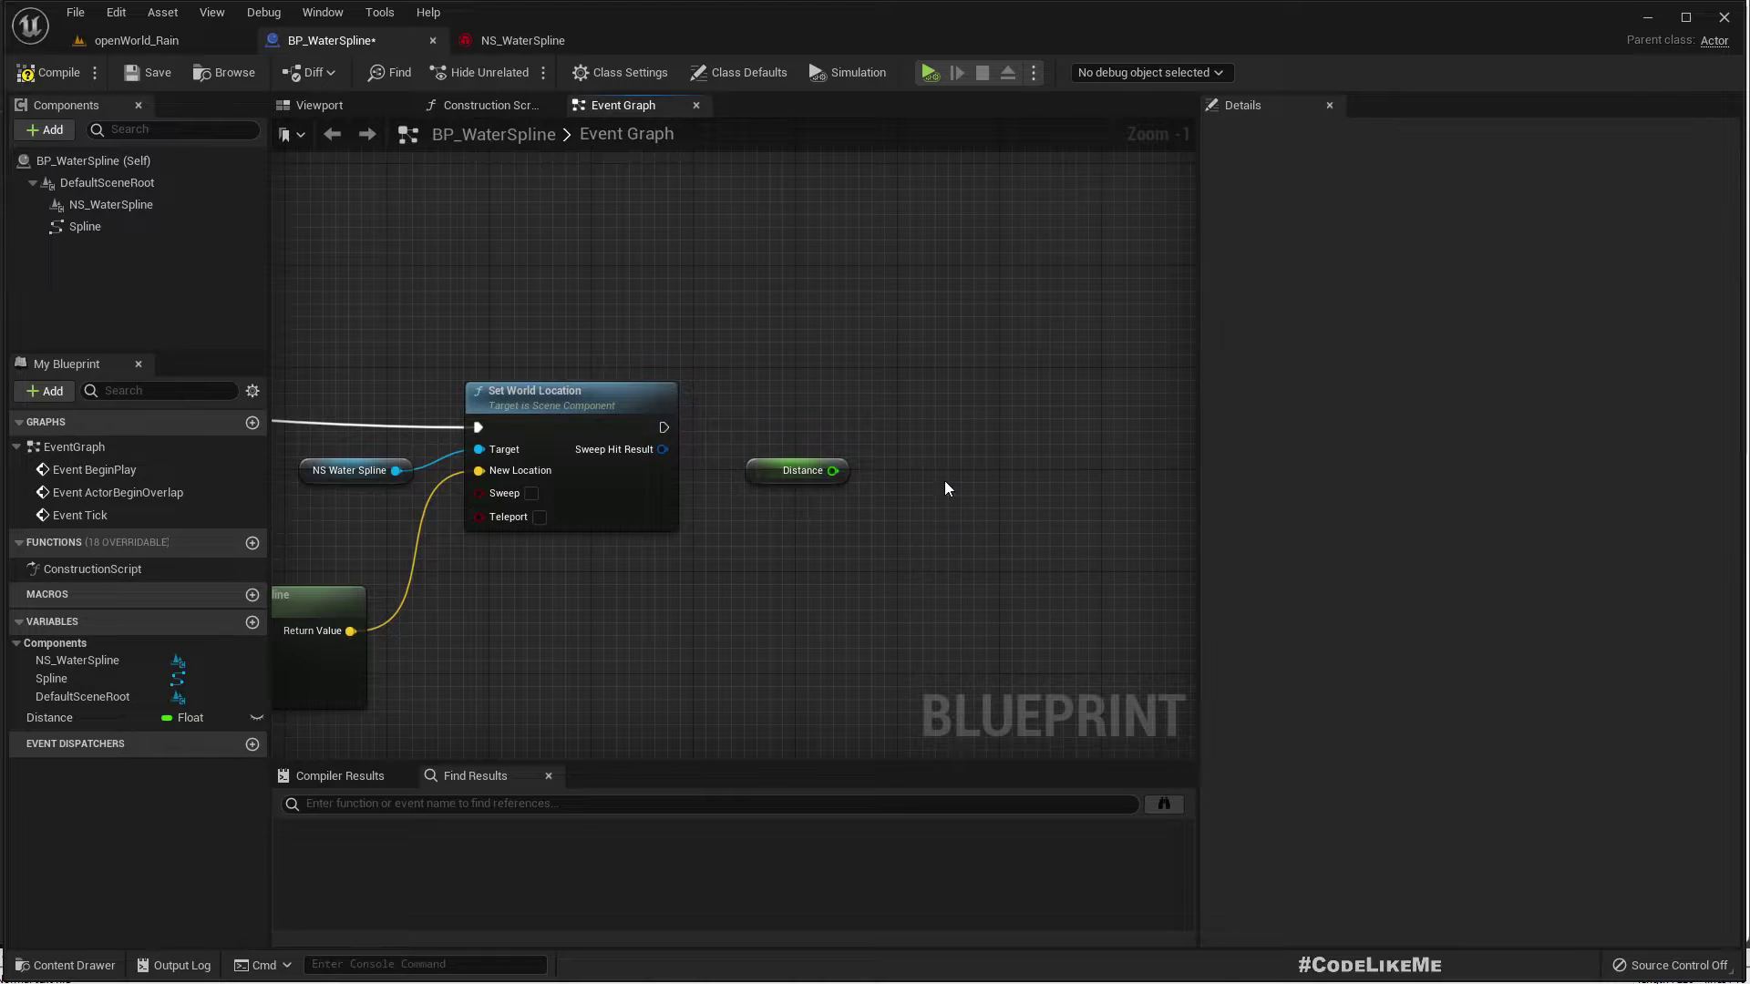
Create an Add node fed by the Distance reference beside Set World Location
left_click_drag(832, 471, 882, 477)
type("+")
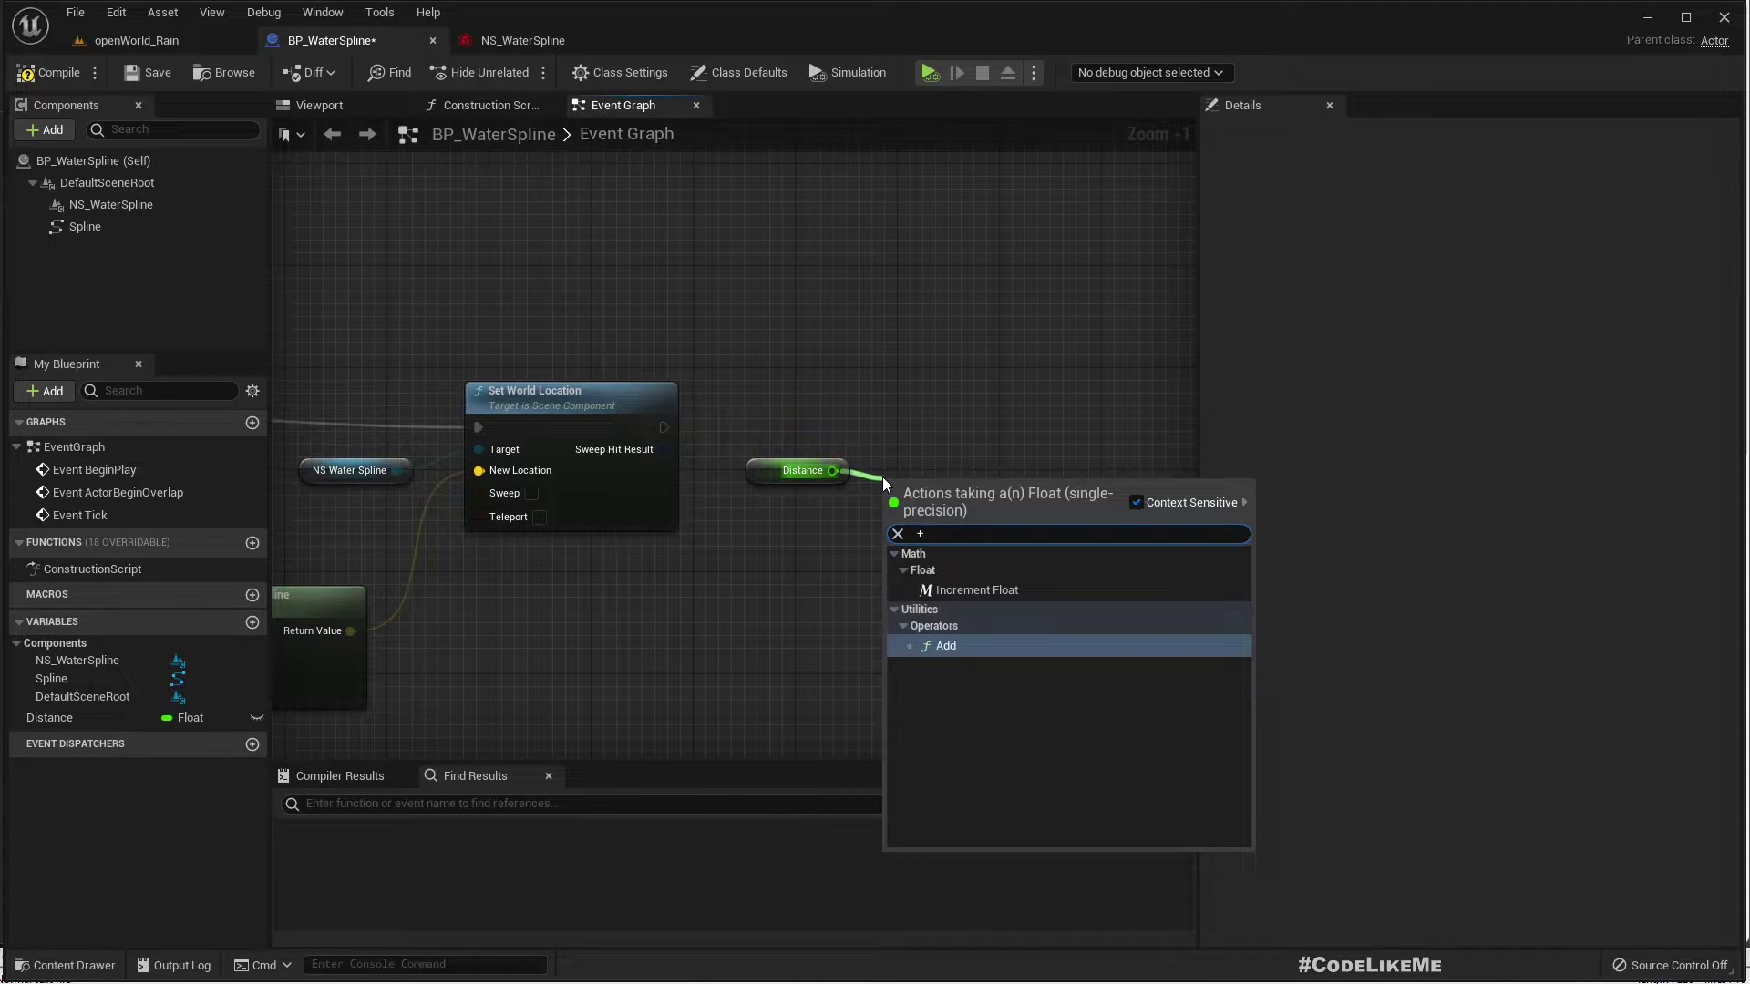
key("Return")
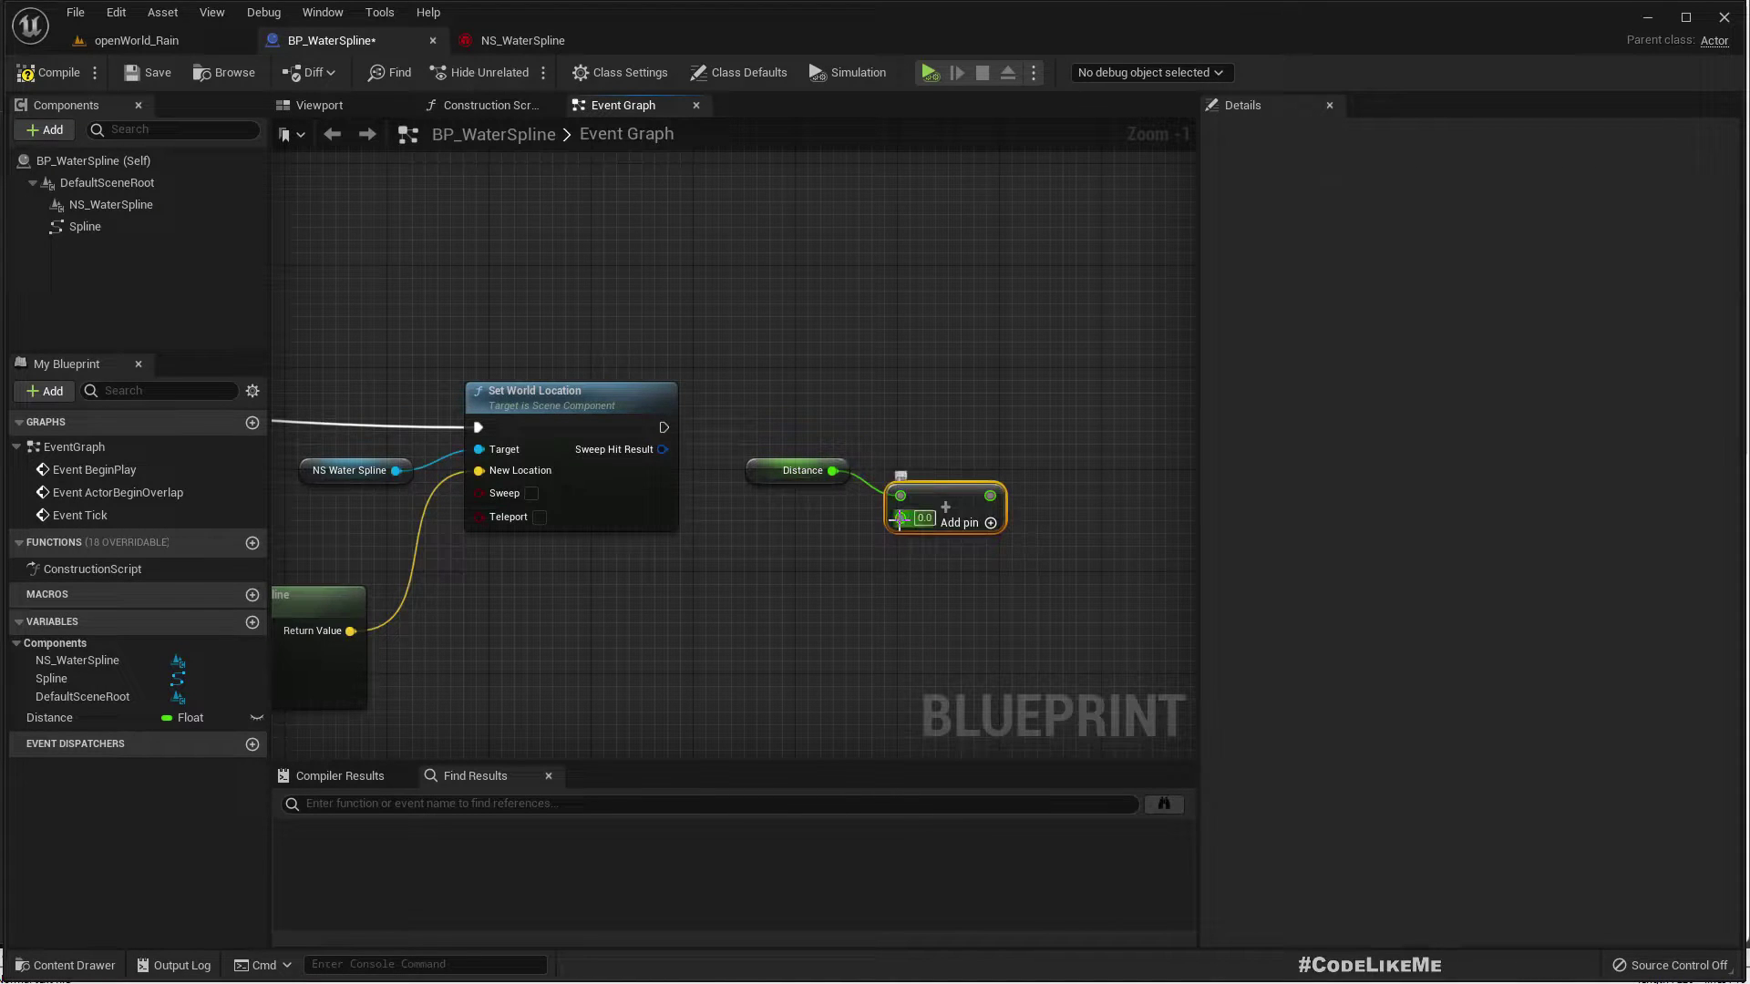
right_click(900, 520)
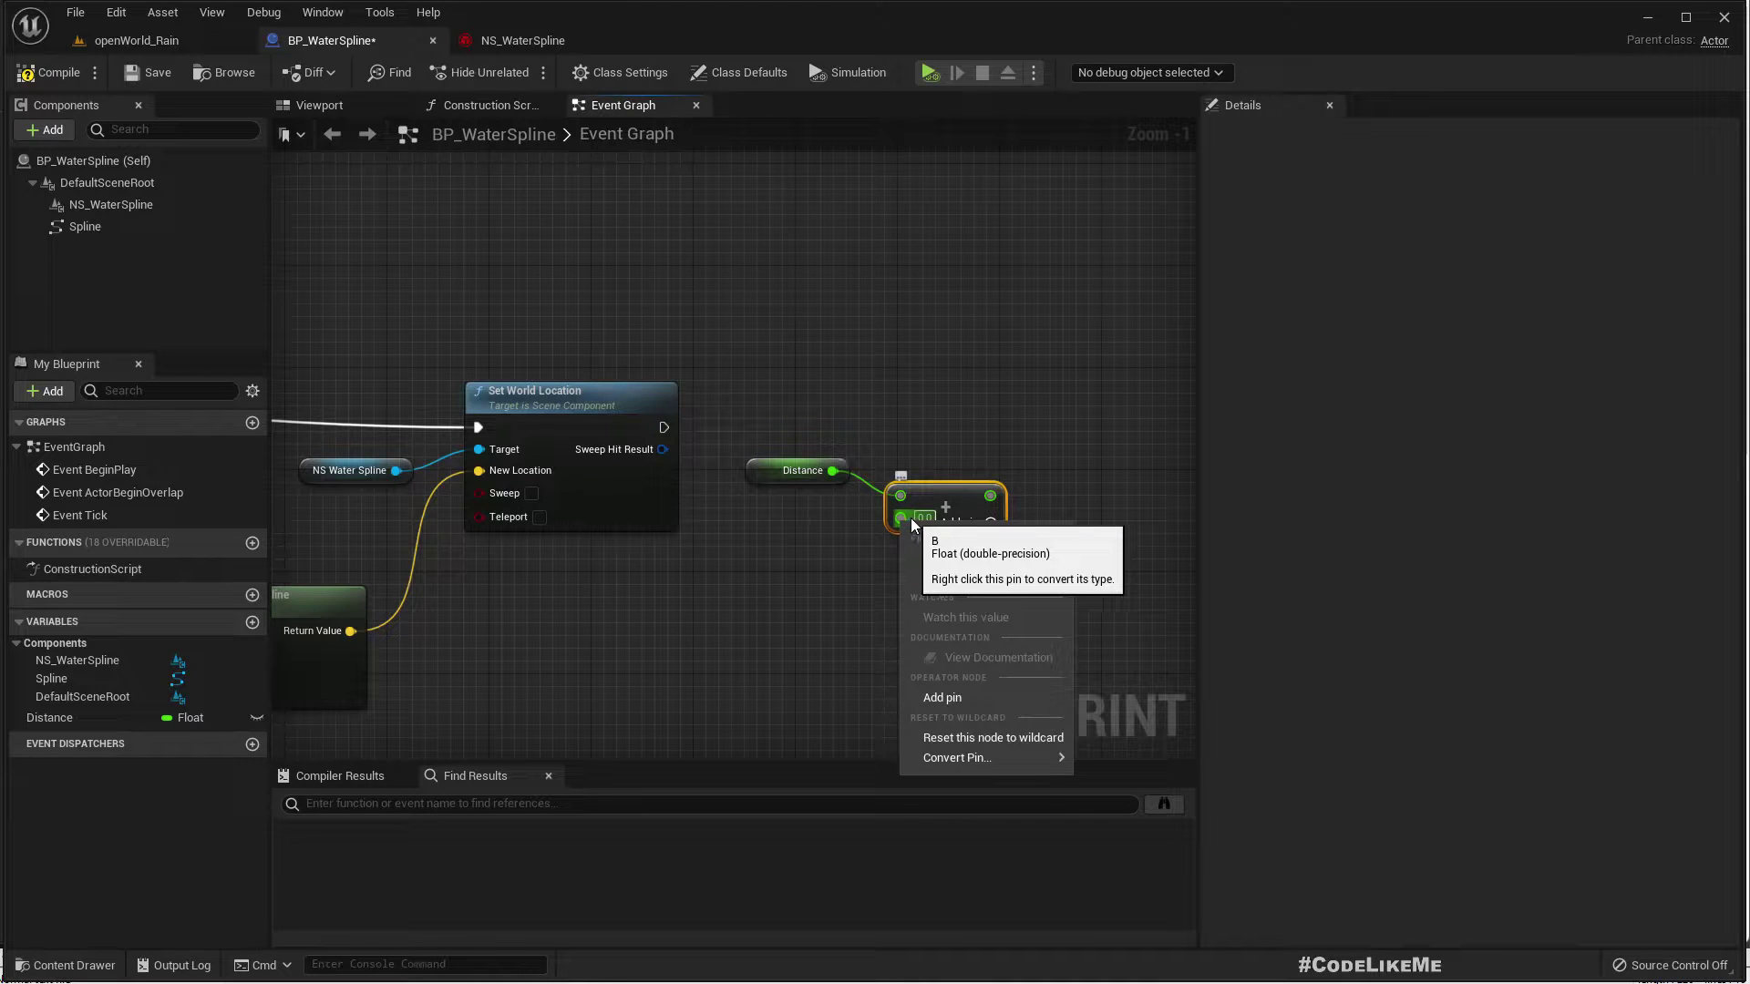
left_click(852, 559)
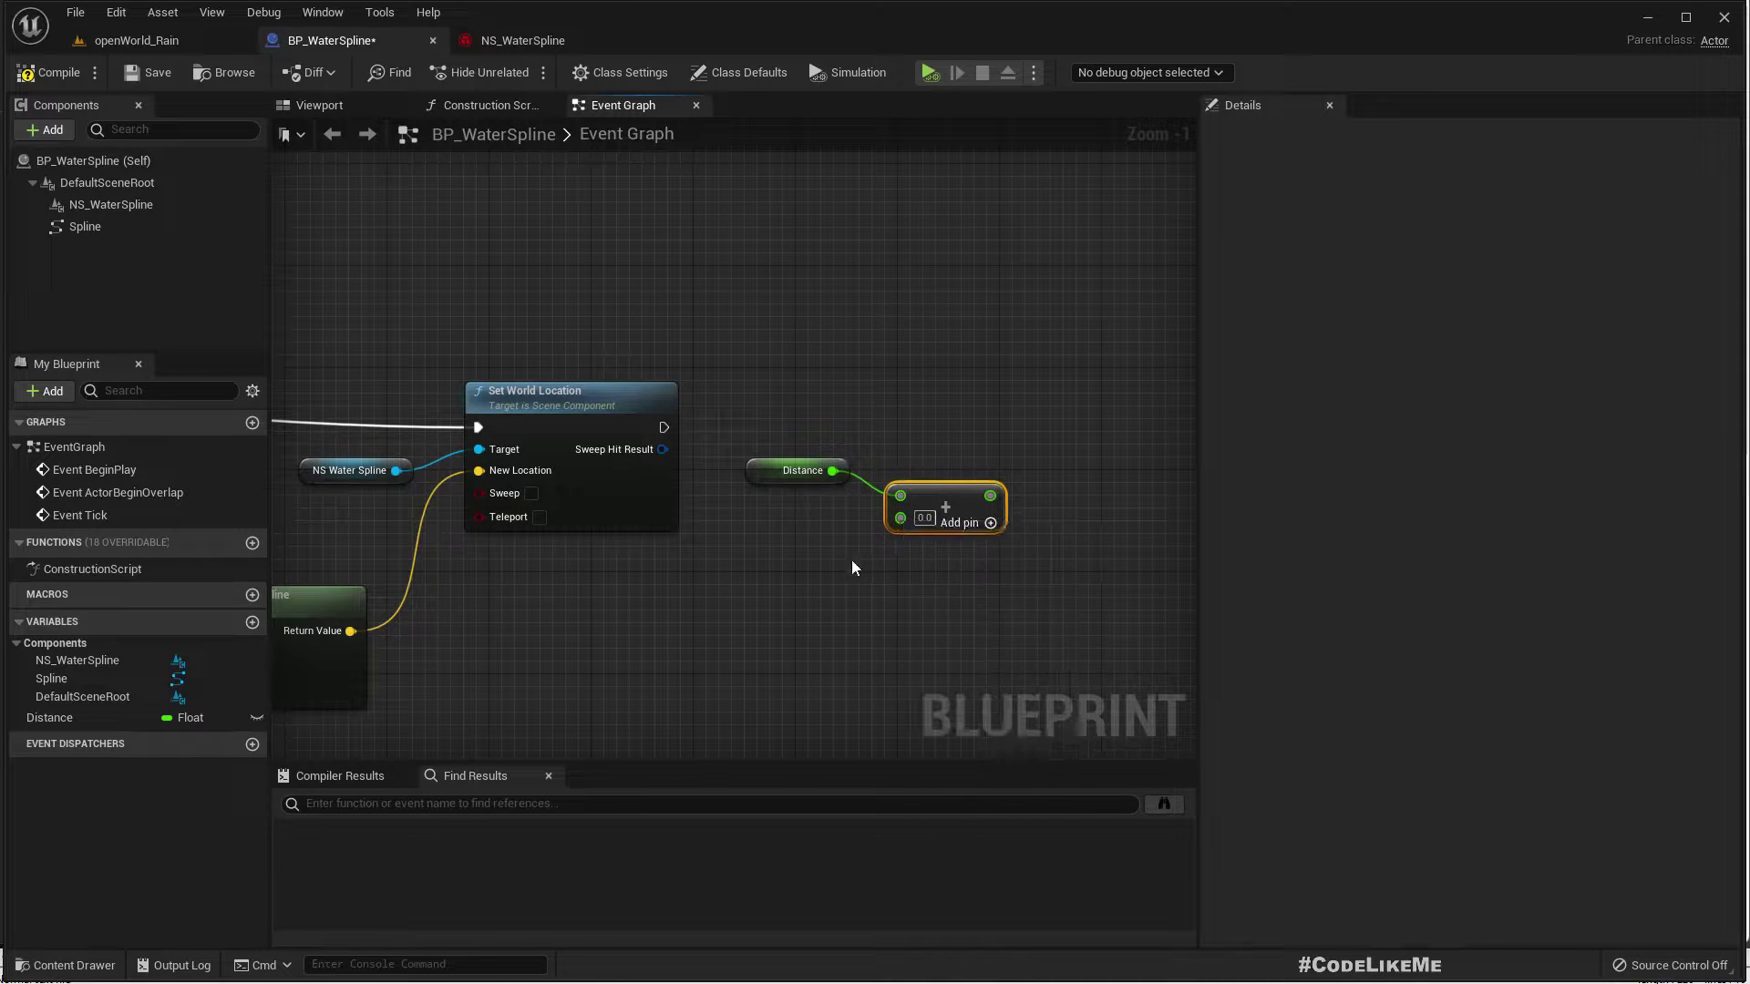
Promote the Add node's second input to a variable named NS_MoveSpeed
right_click(900, 518)
left_click(939, 553)
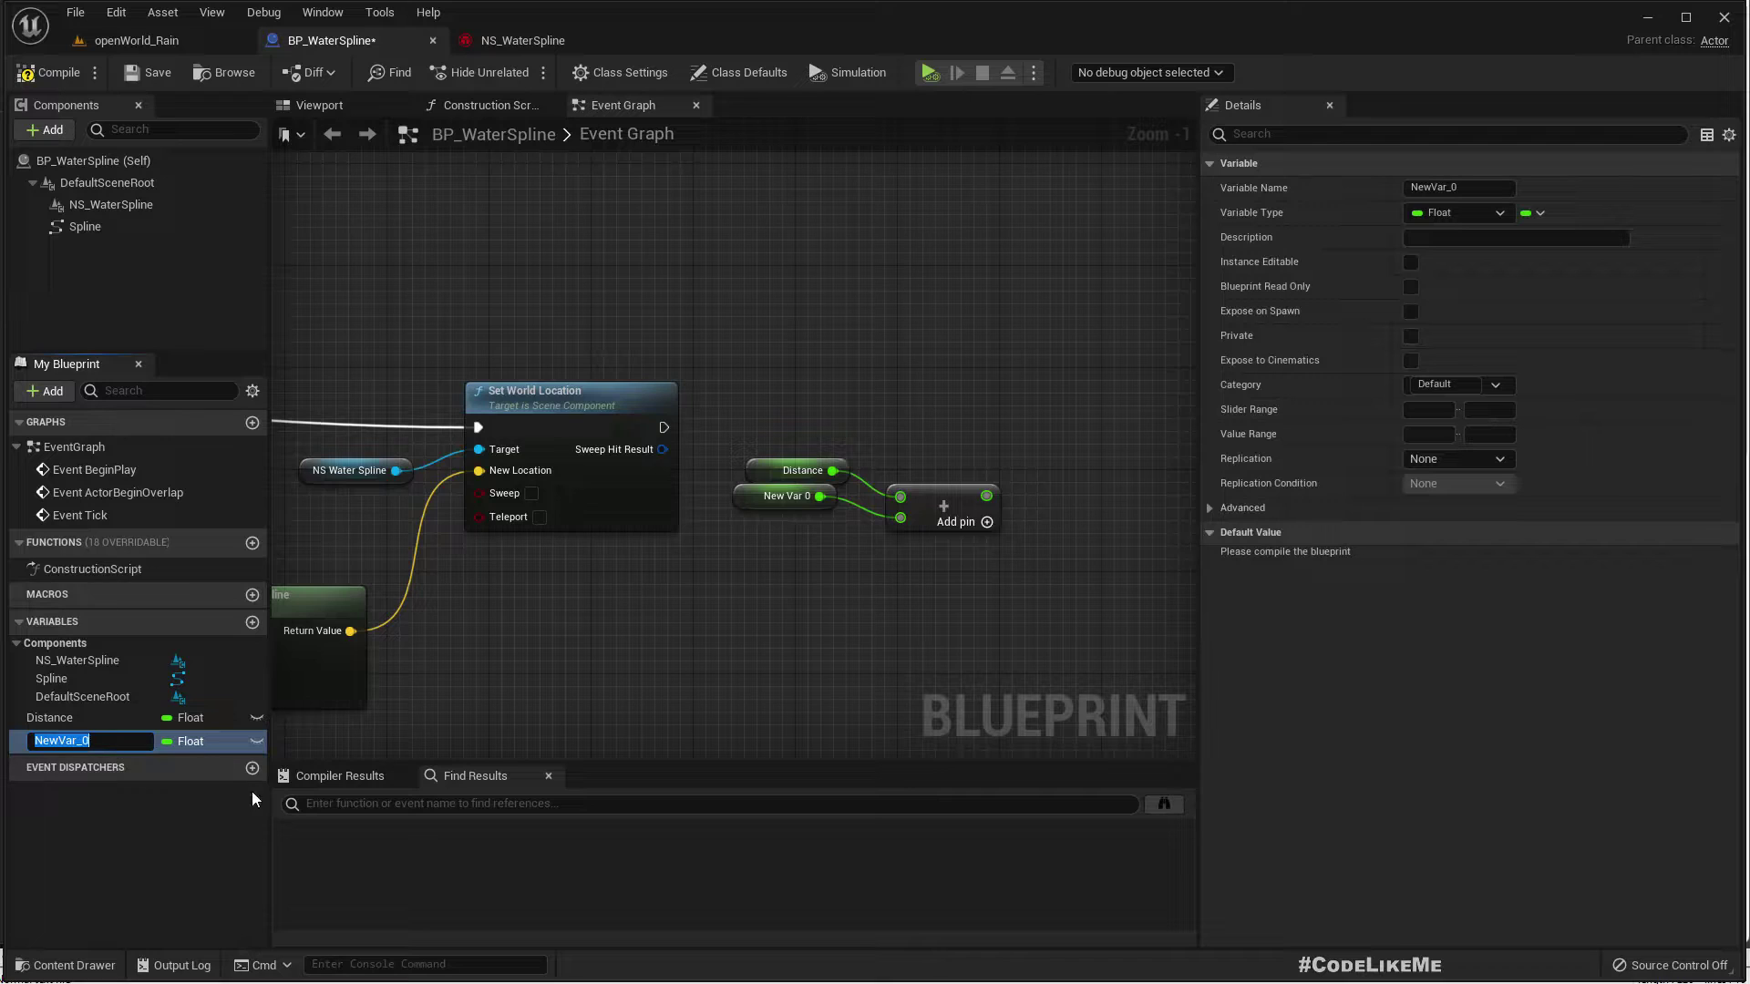
type("change s")
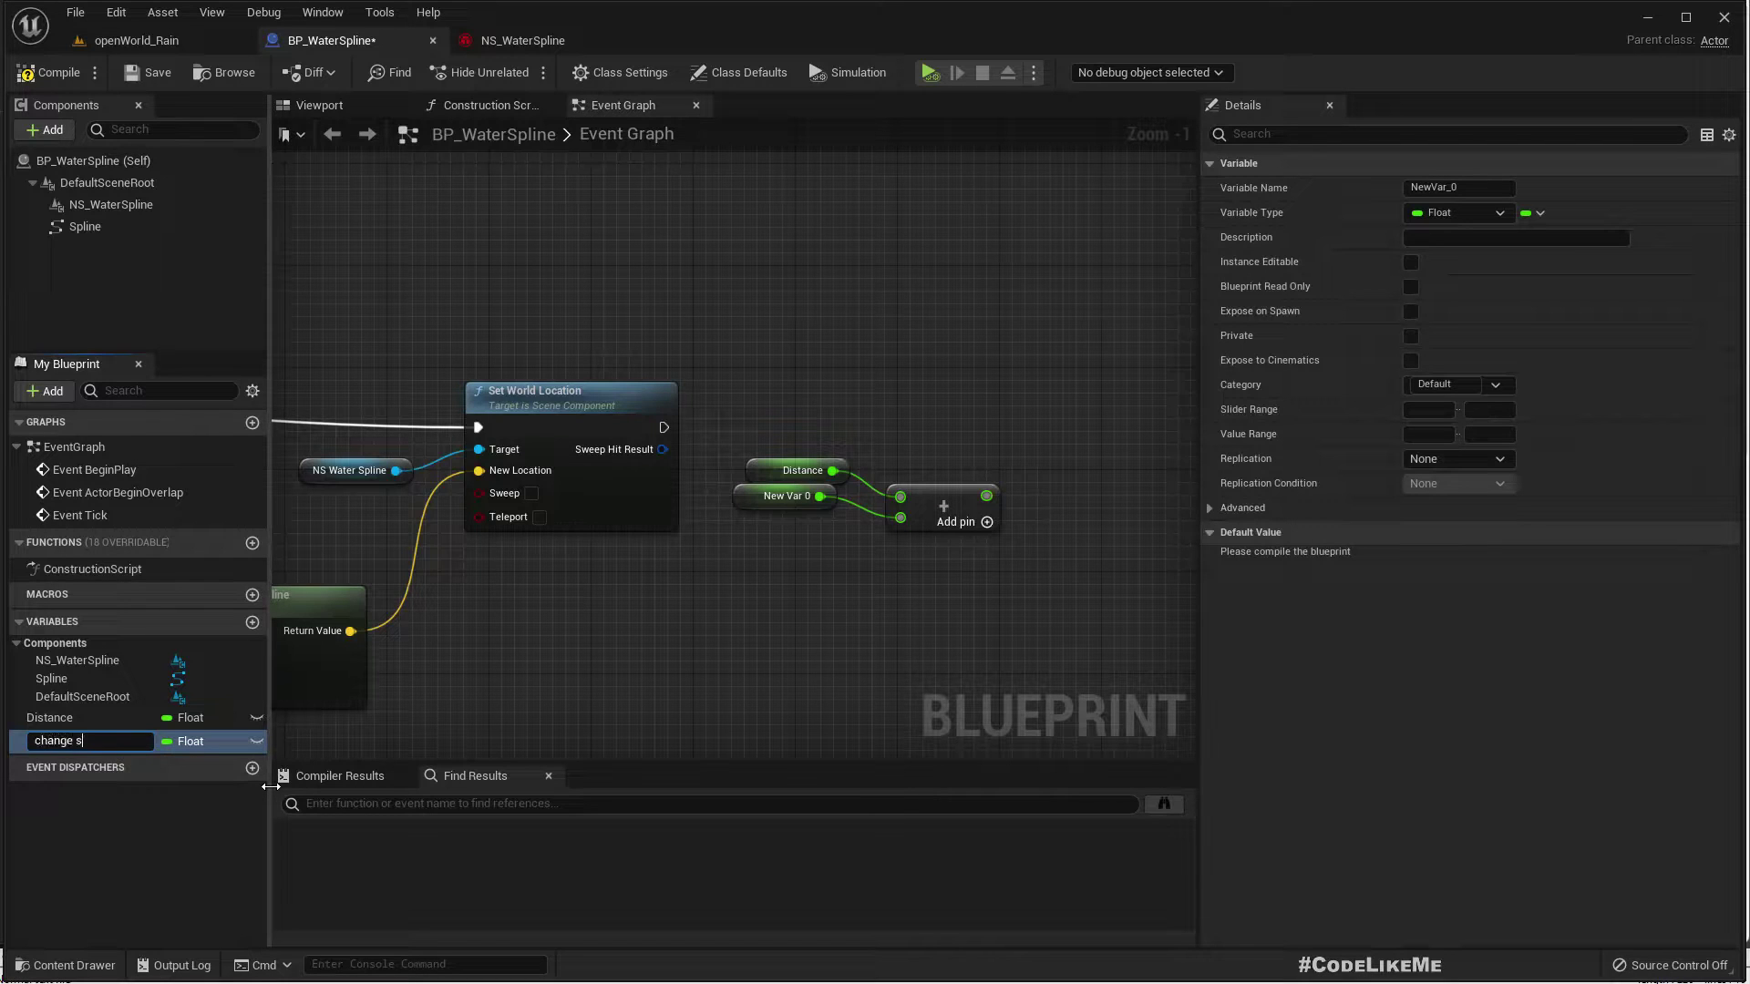
type("peed")
key("Return")
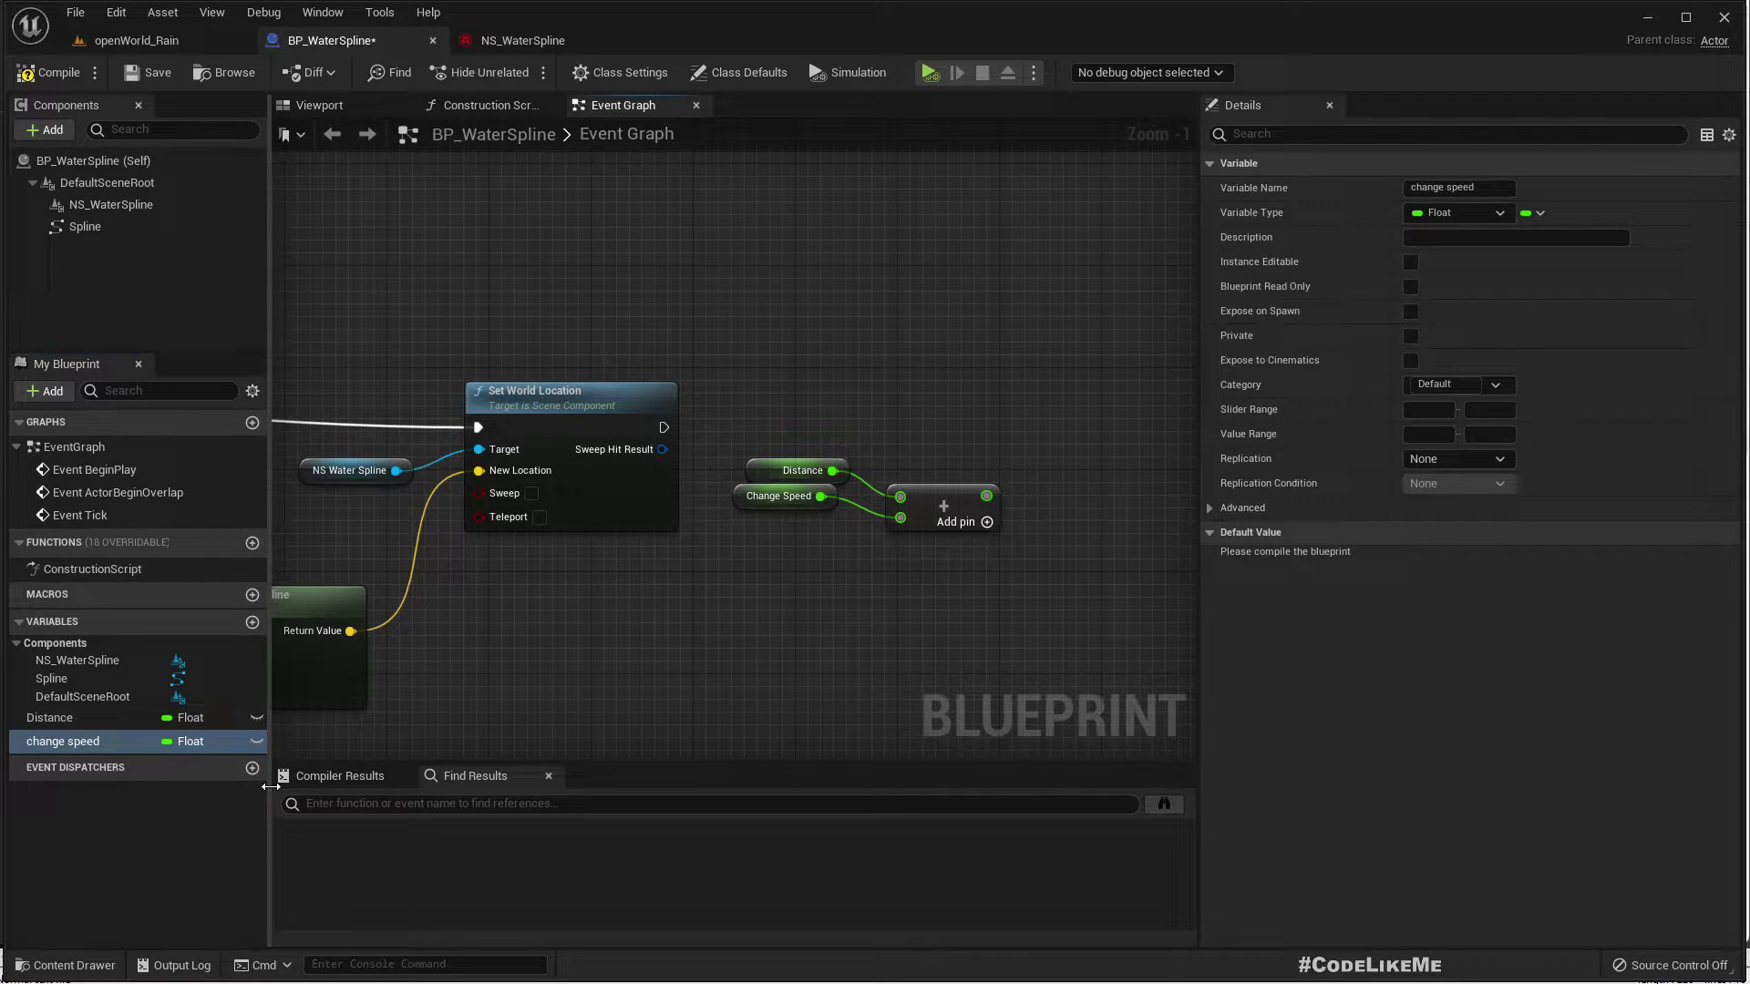
left_click(57, 741)
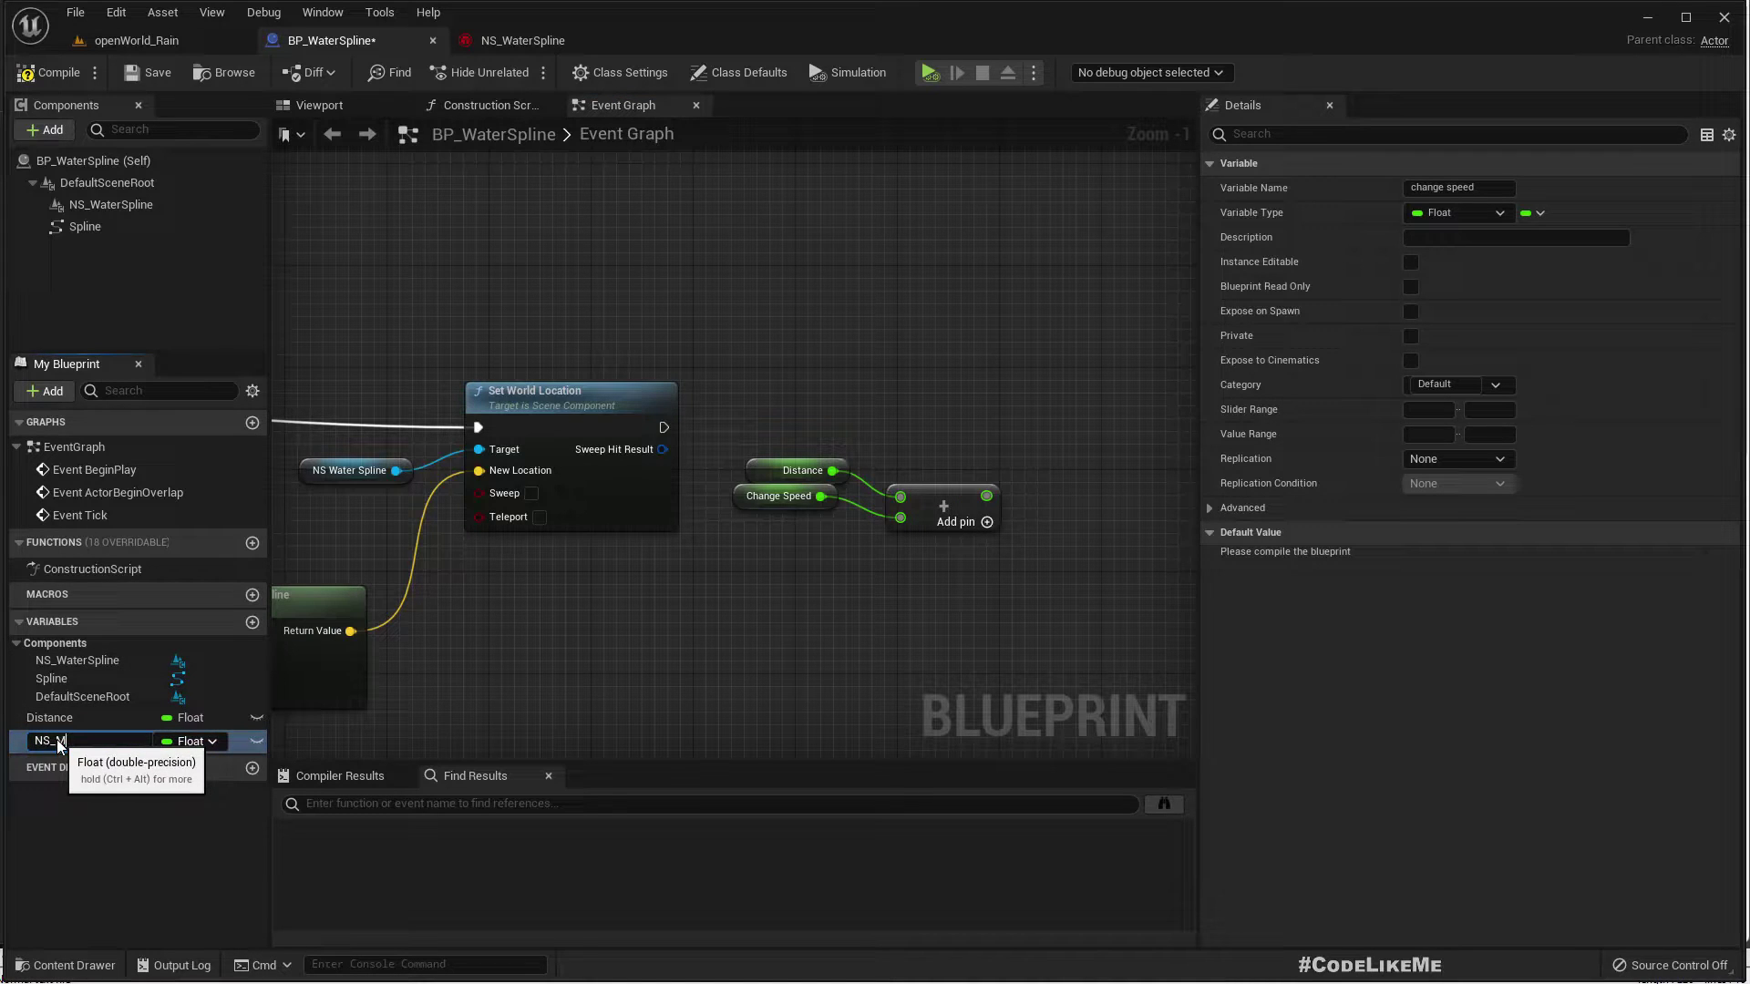
type("NS_MoveSpeed")
key("Return")
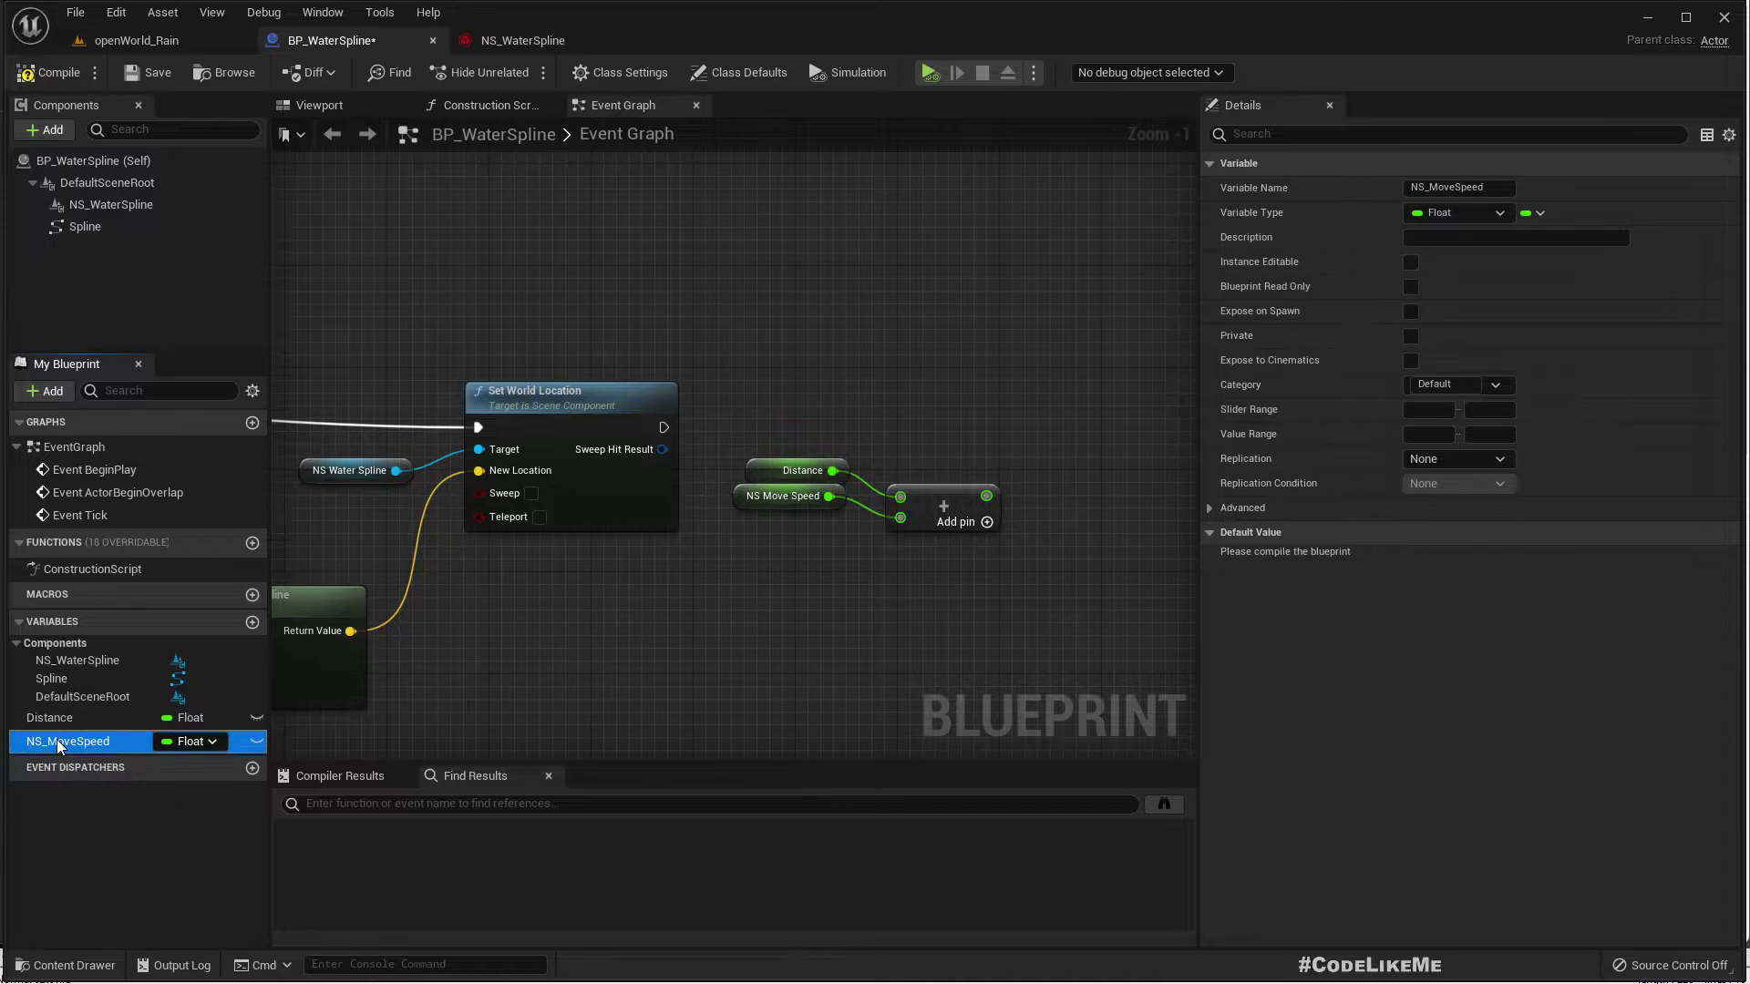
Compile the blueprint and set the default value of NS_MoveSpeed to 0.1
left_click(45, 65)
left_click(1447, 557)
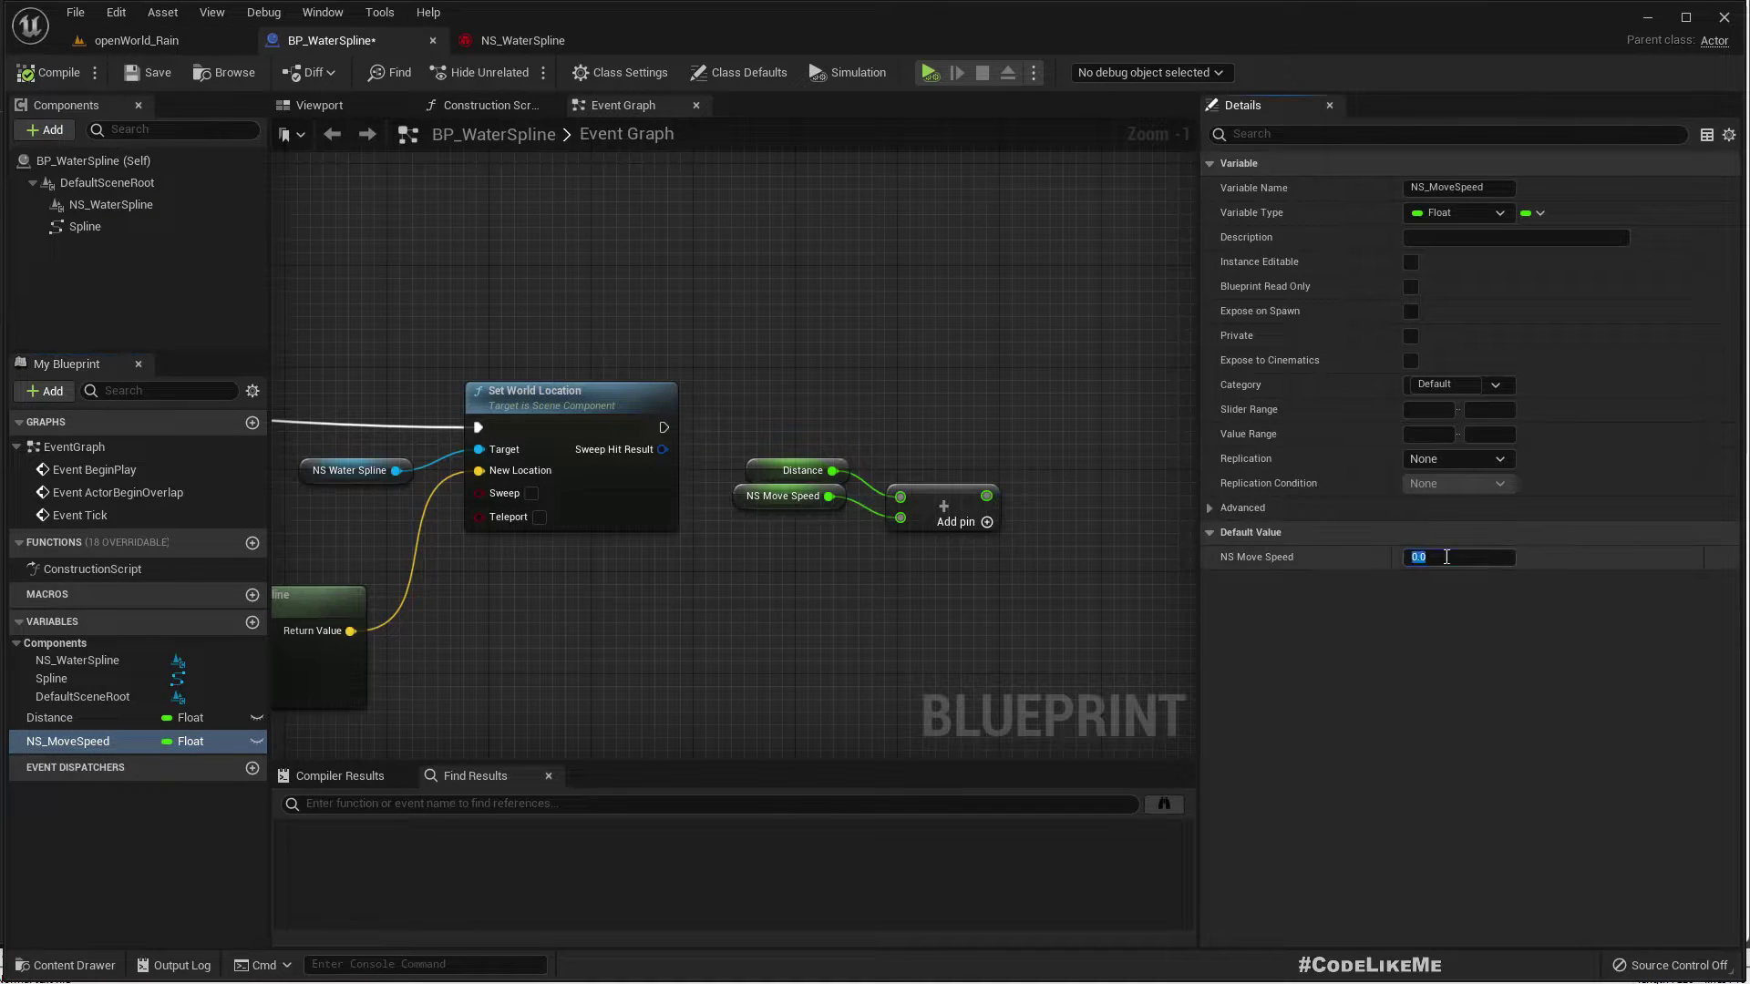
type("0.1")
key("Return")
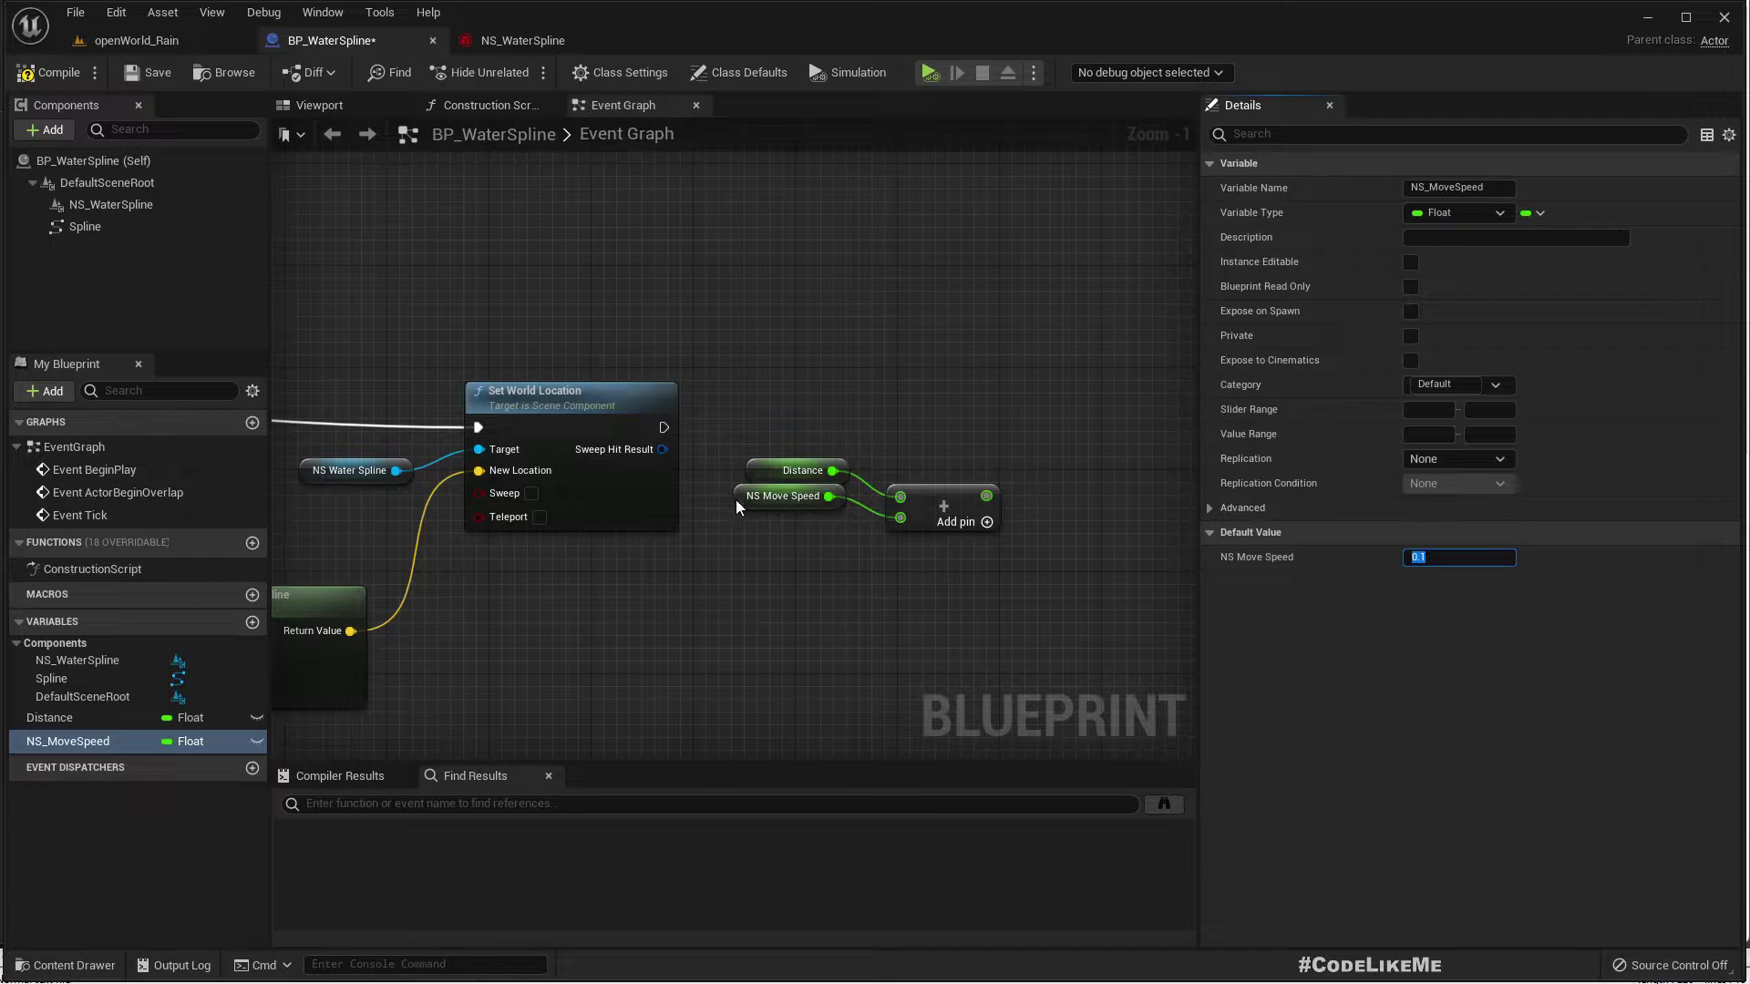
Align the Add node's input references, then run a Set Distance node from Set World Location with the Add result as its value
left_click_drag(735, 500, 751, 538)
left_click_drag(755, 470, 757, 495)
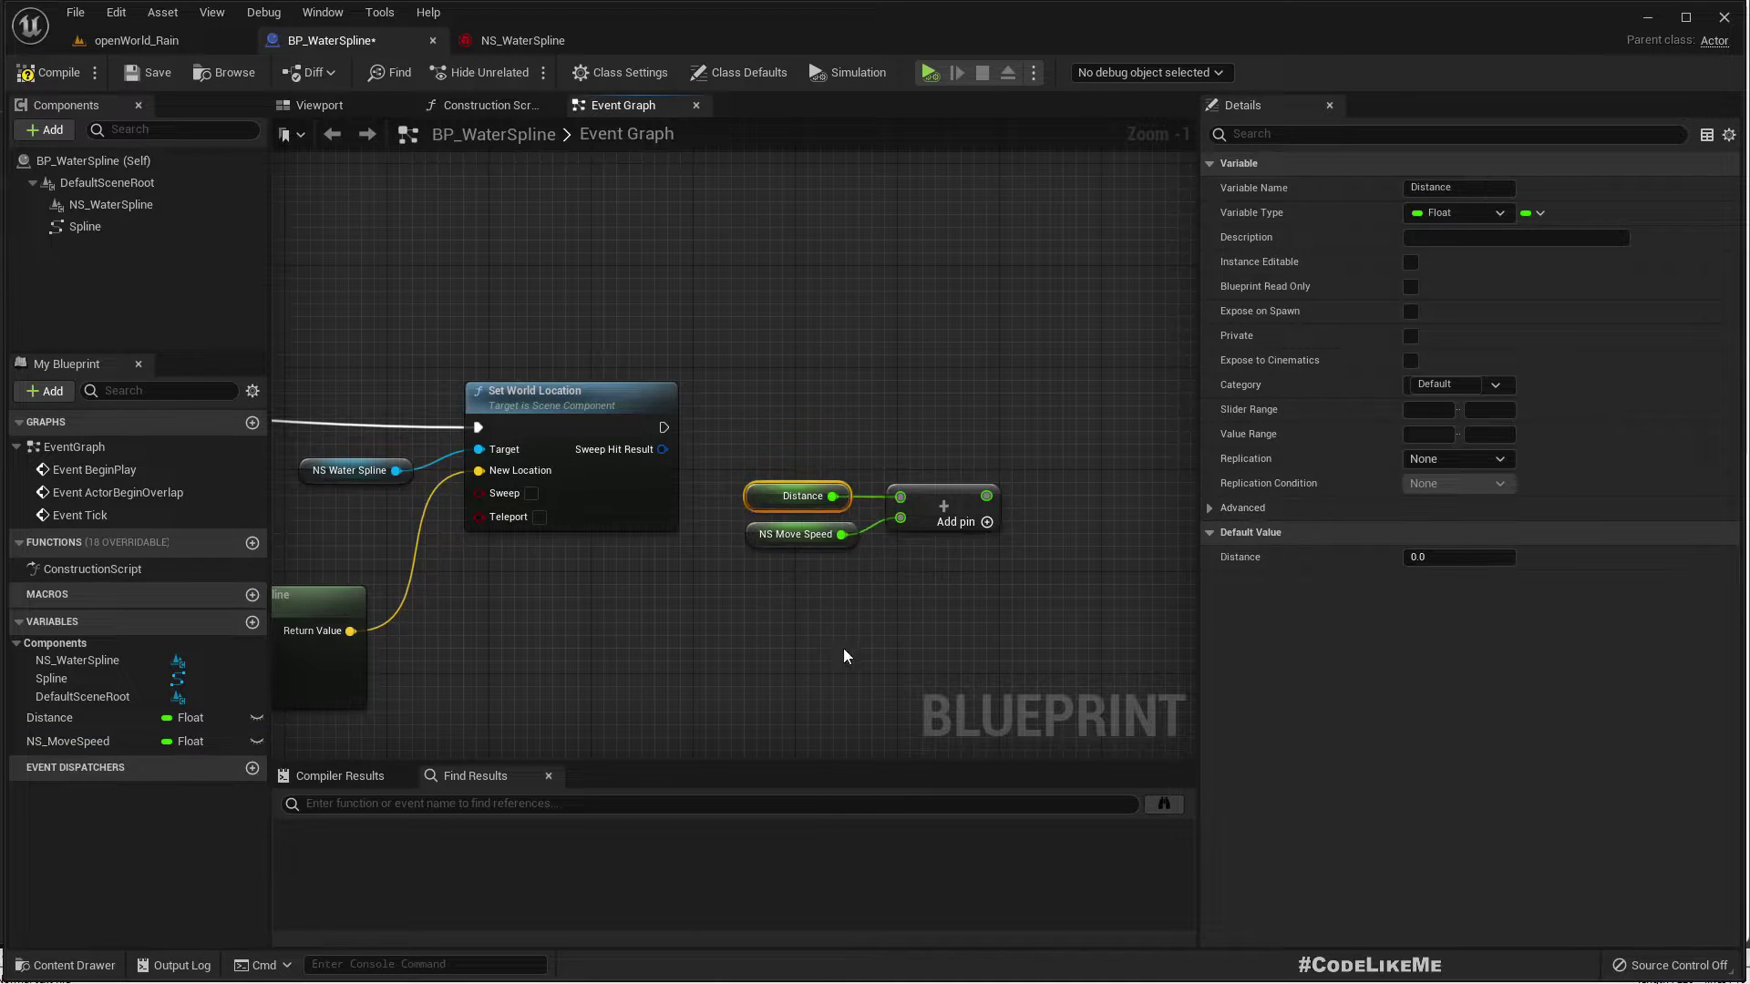
right_click_drag(844, 650, 734, 643)
left_click_drag(48, 722, 891, 416)
left_click(936, 473)
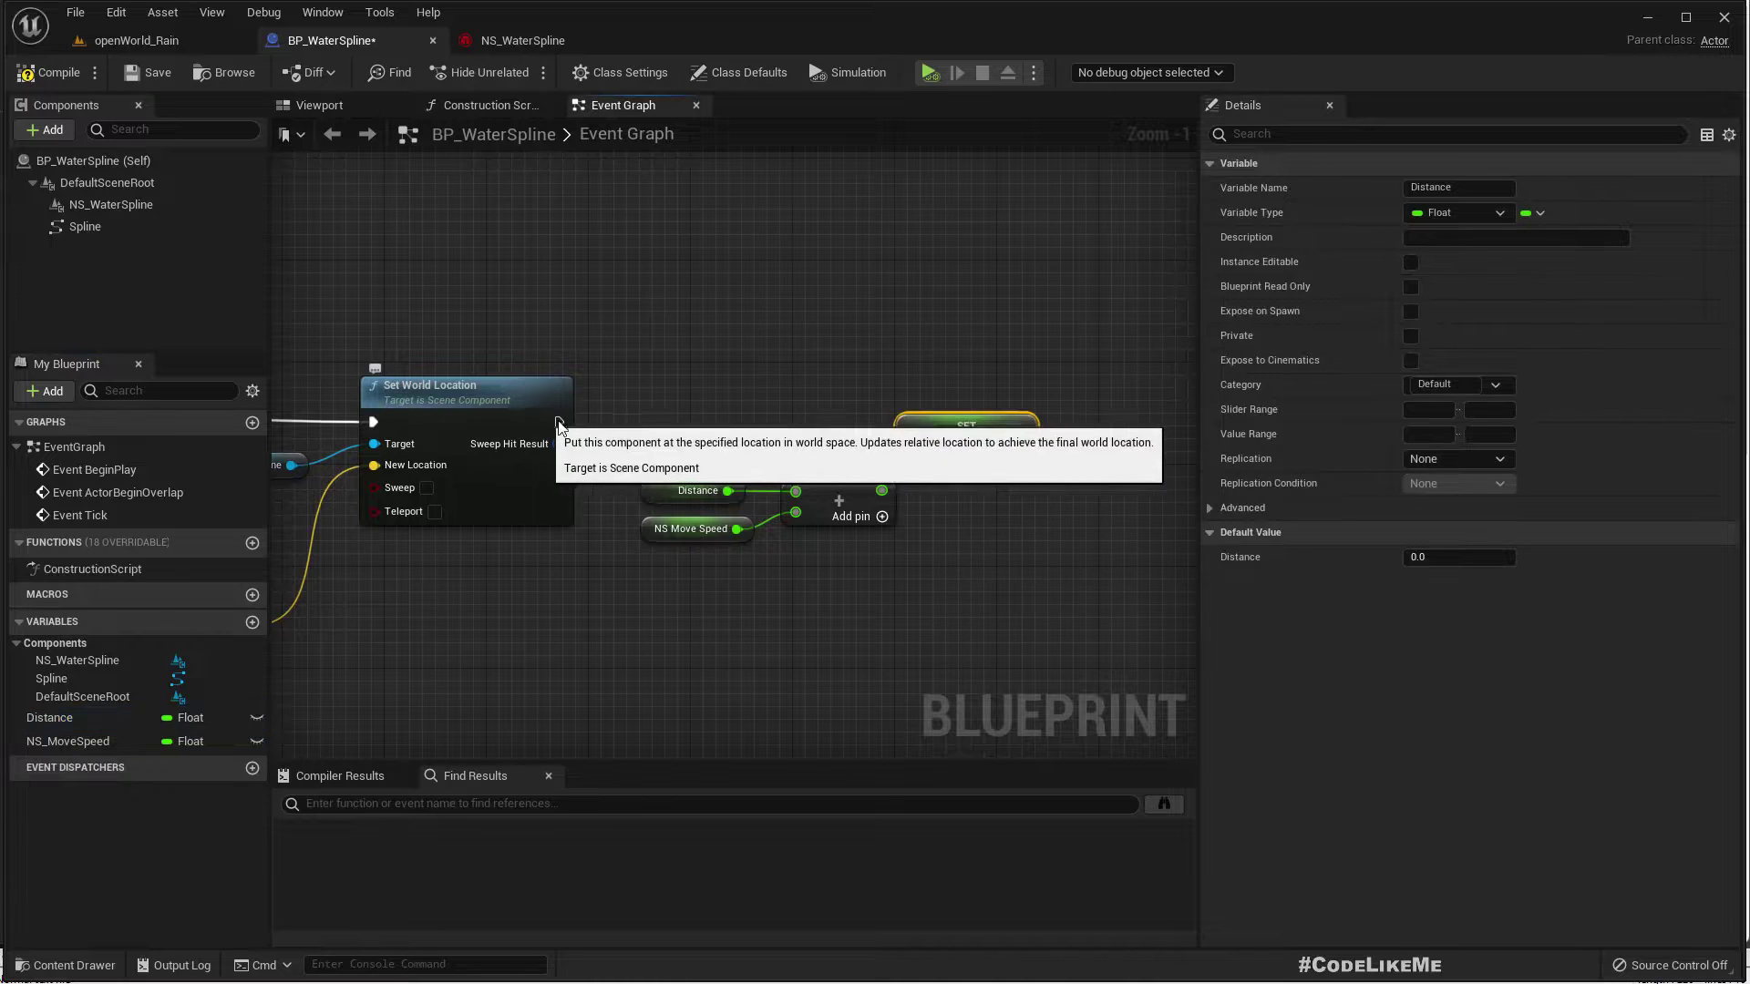
left_click_drag(559, 422, 997, 418)
left_click_drag(882, 492, 939, 444)
Delete the unused Get Spline Length node above Get Location at Distance Along Spline
scroll(784, 579, "down", 2)
right_click_drag(781, 576, 937, 474)
right_click_drag(783, 538, 1010, 514)
left_click_drag(623, 374, 631, 384)
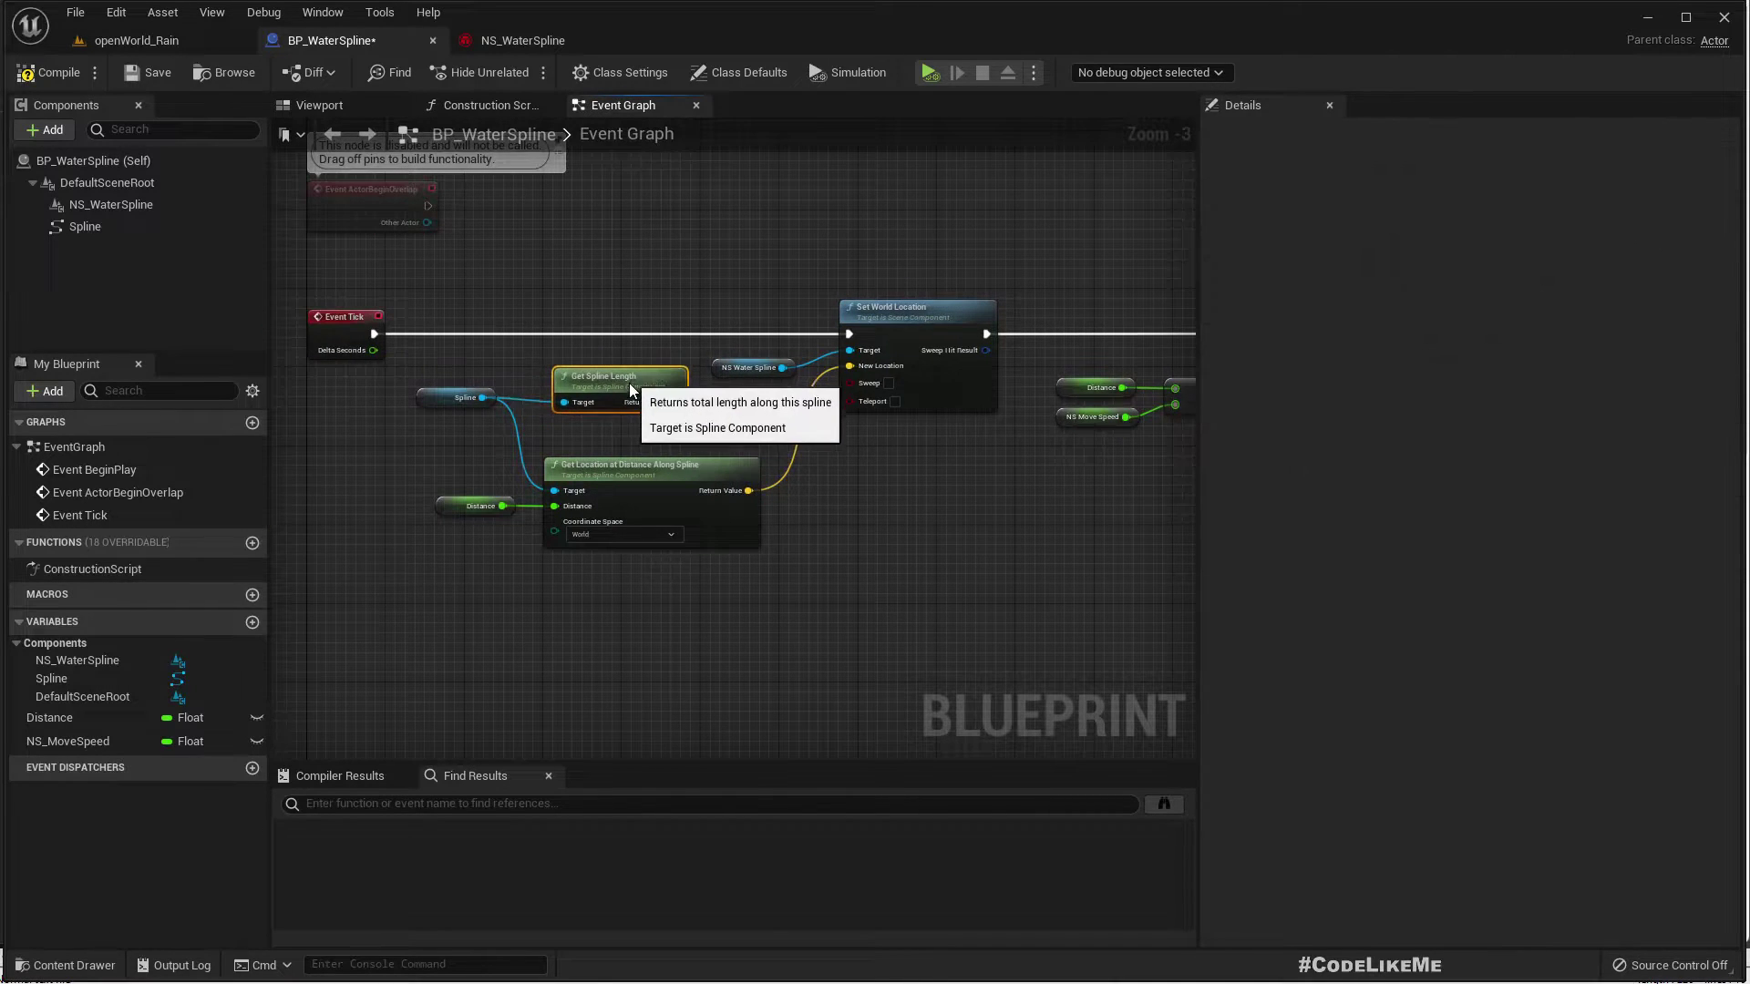
left_click_drag(418, 362, 593, 408)
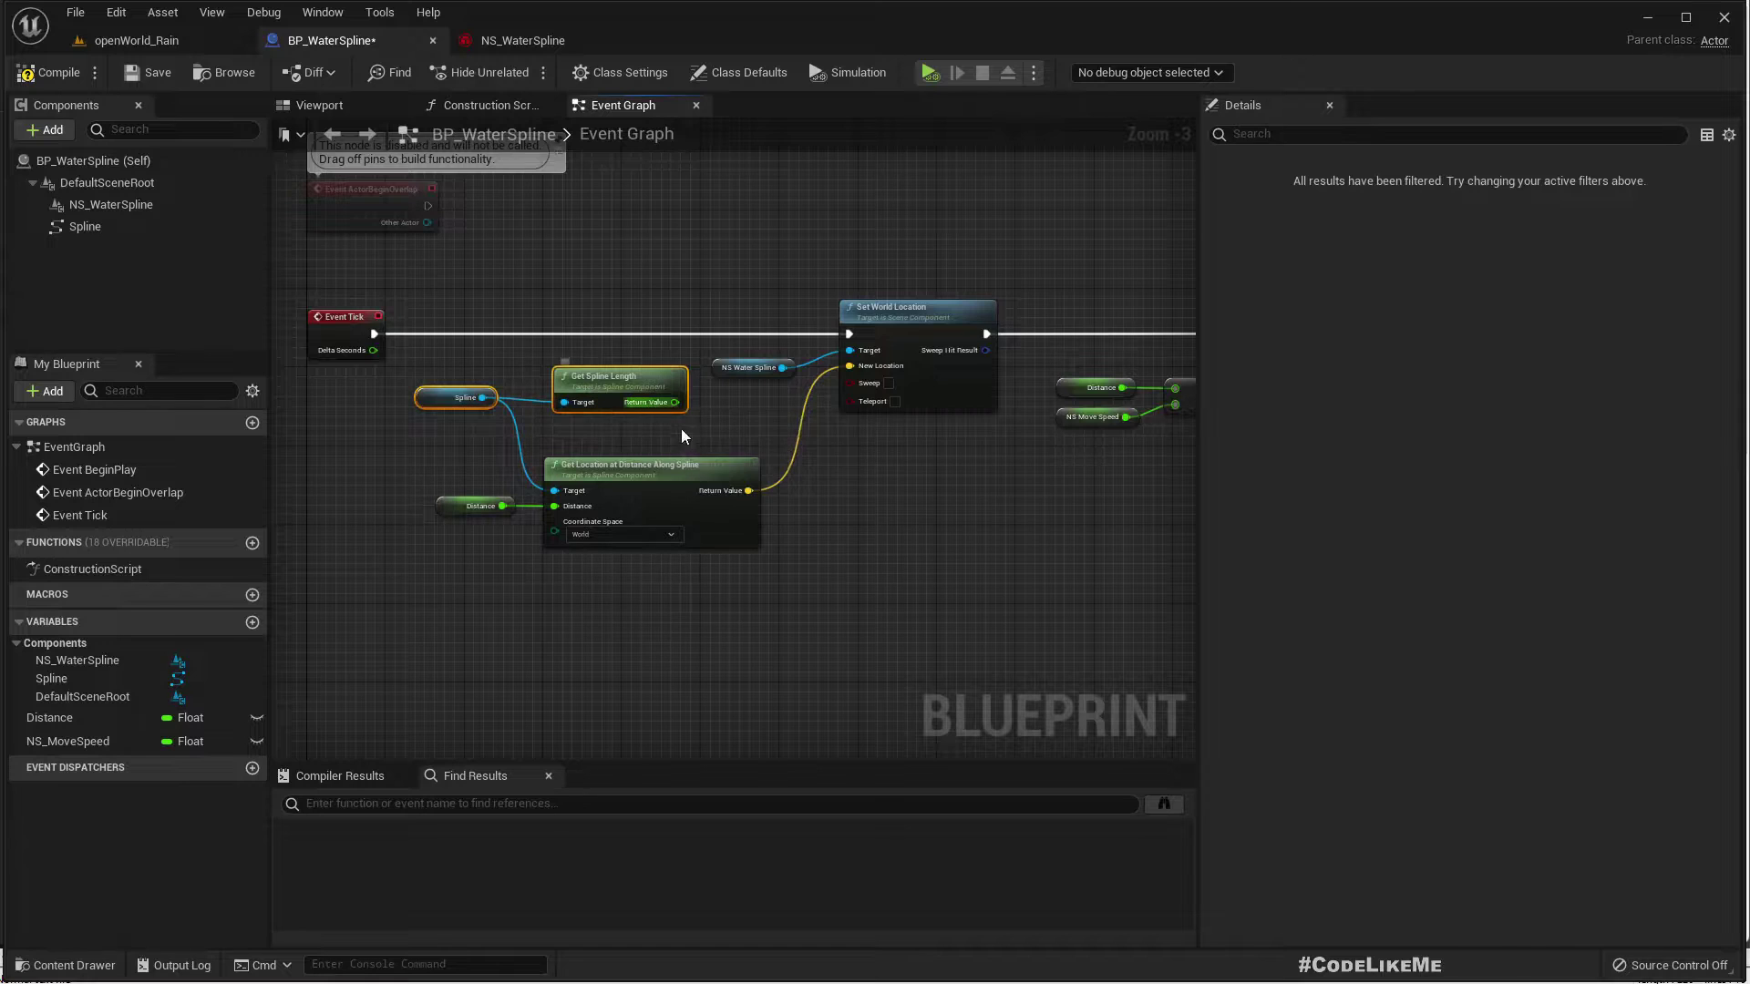
right_click_drag(681, 428, 579, 418)
left_click(538, 371)
key("Delete")
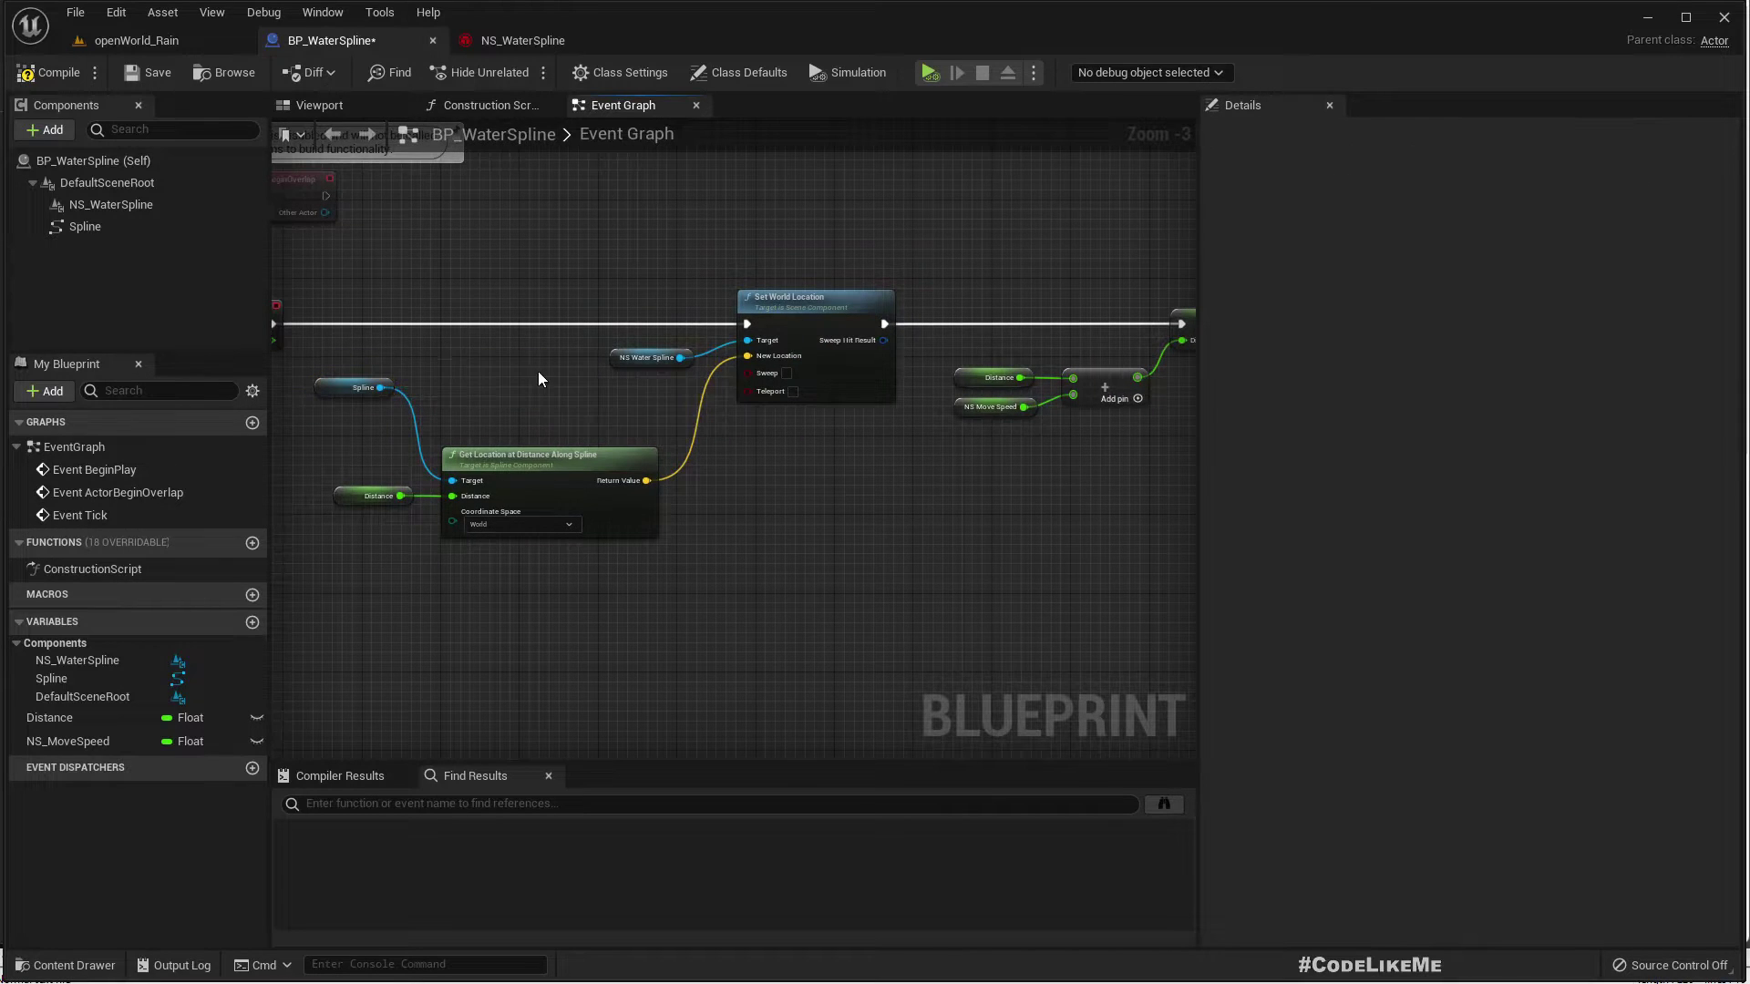
Add a Spline reference with a Get Spline Length node and arrange both below and beyond the Set Distance node
right_click_drag(958, 533, 401, 543)
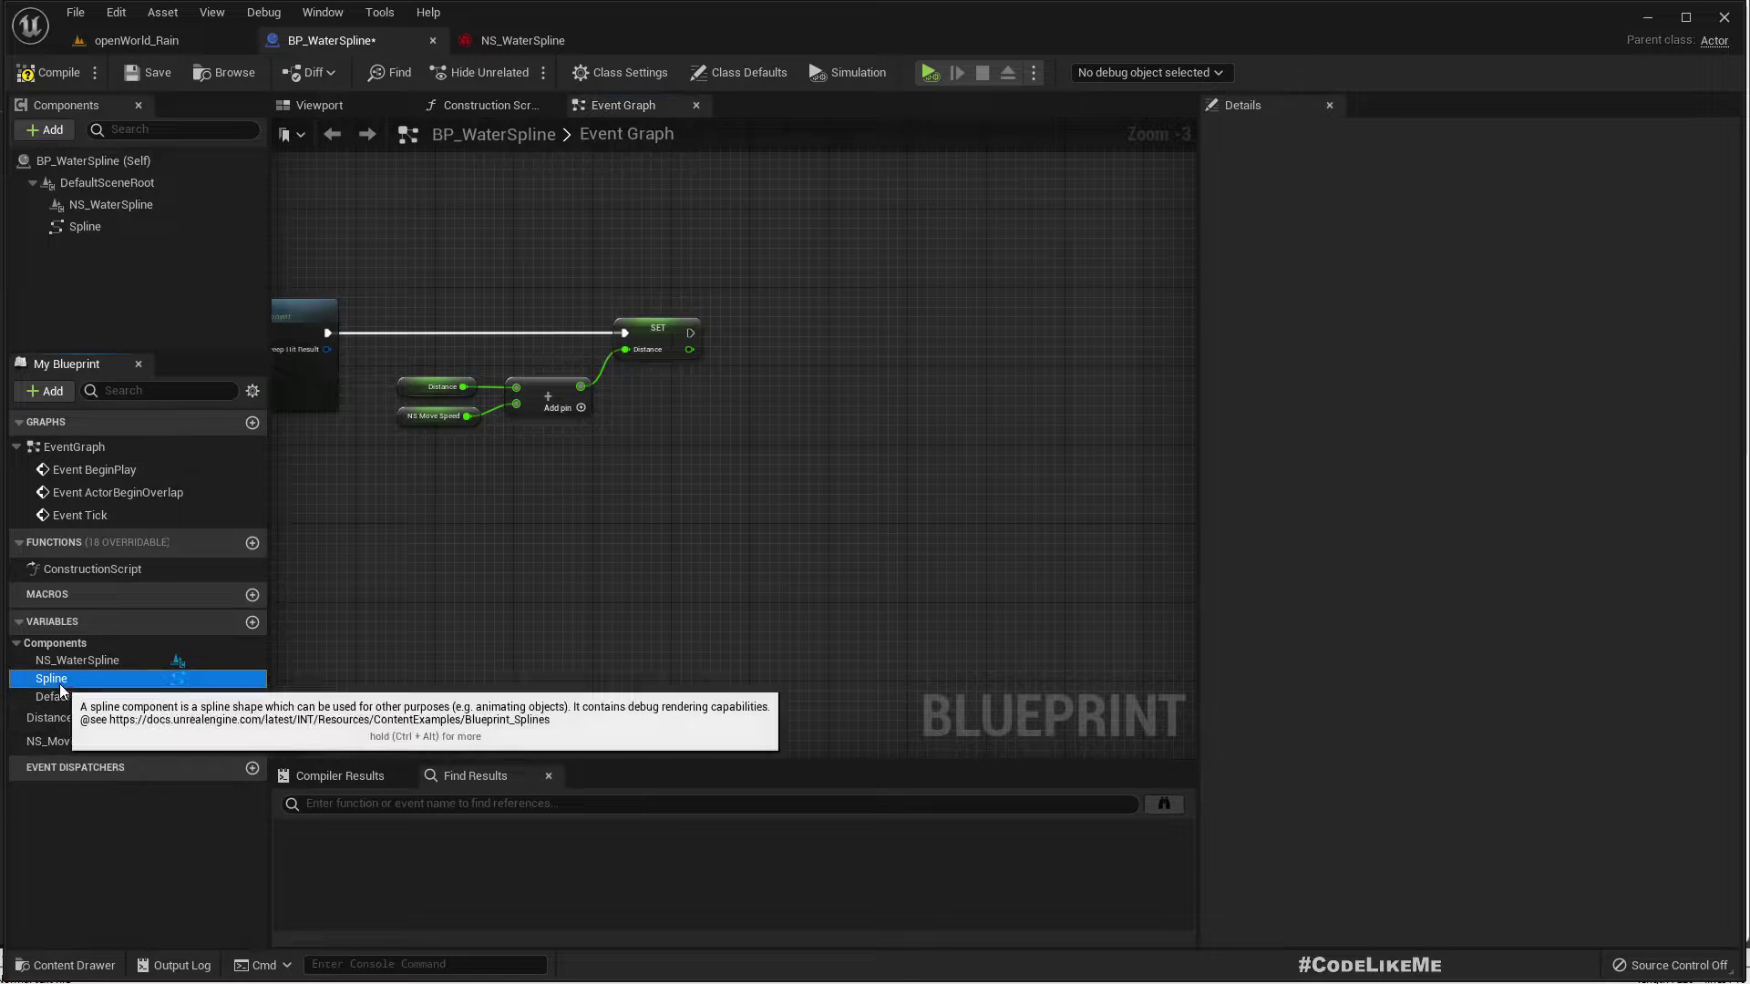
left_click_drag(55, 680, 844, 405)
left_click(770, 434)
type("get spline le")
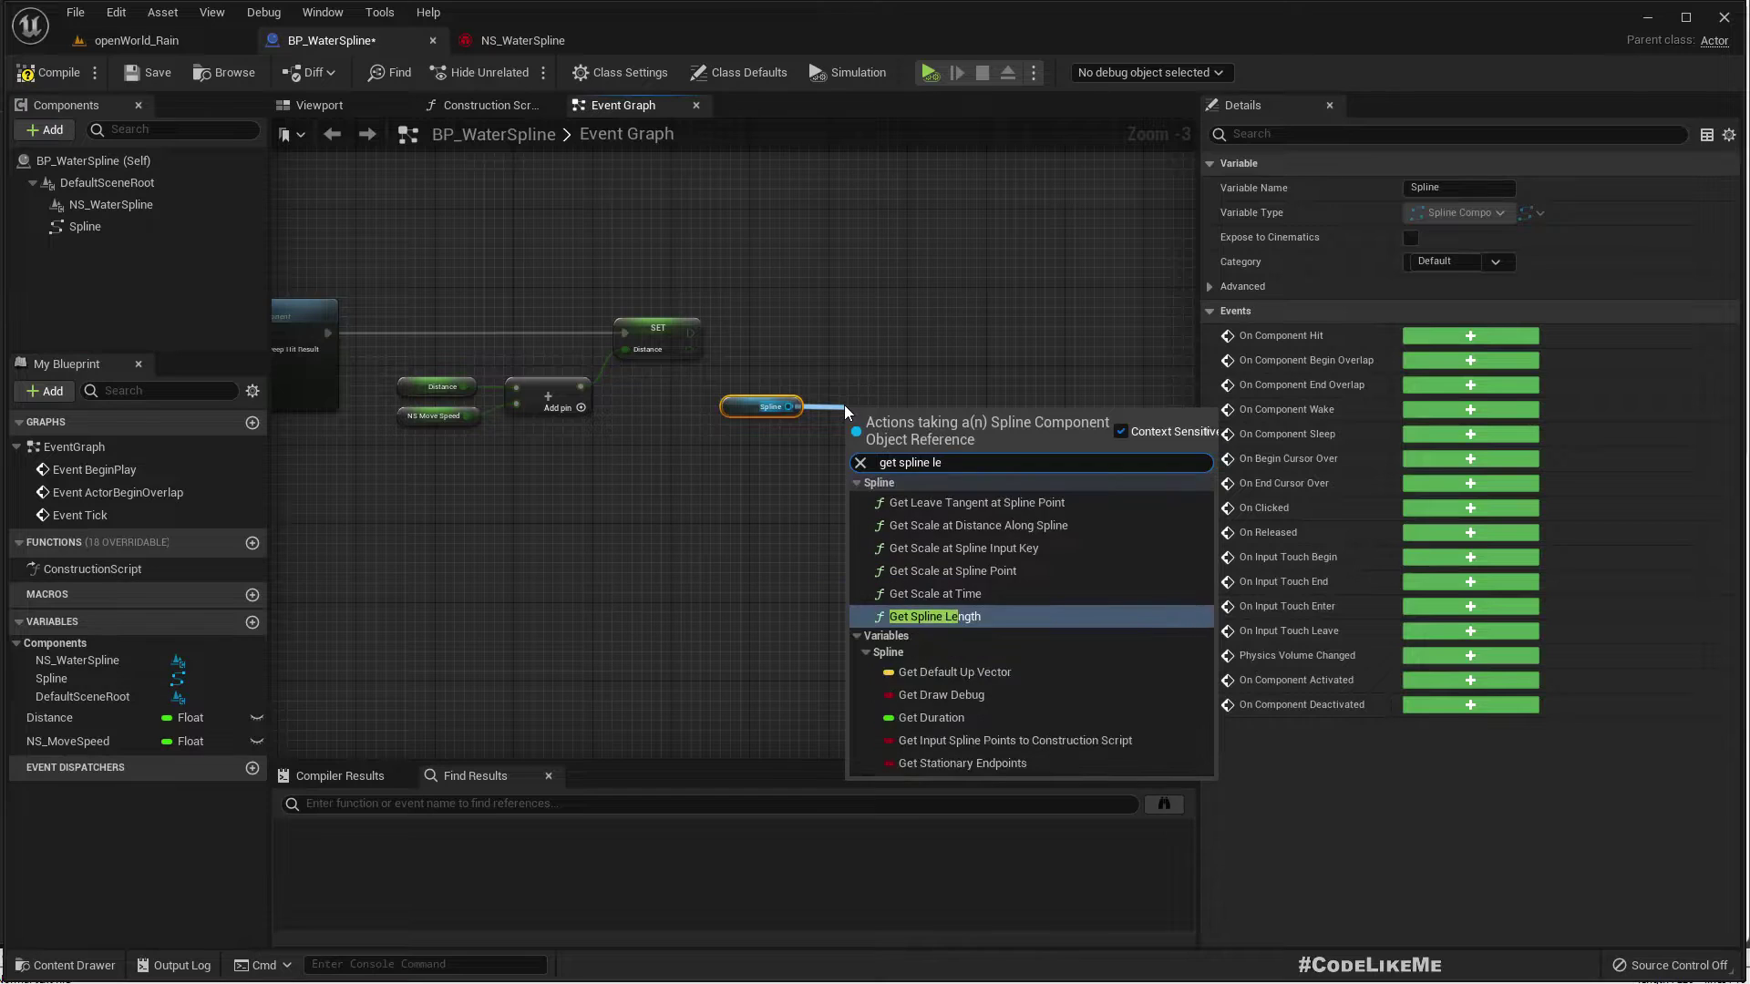
key("Return")
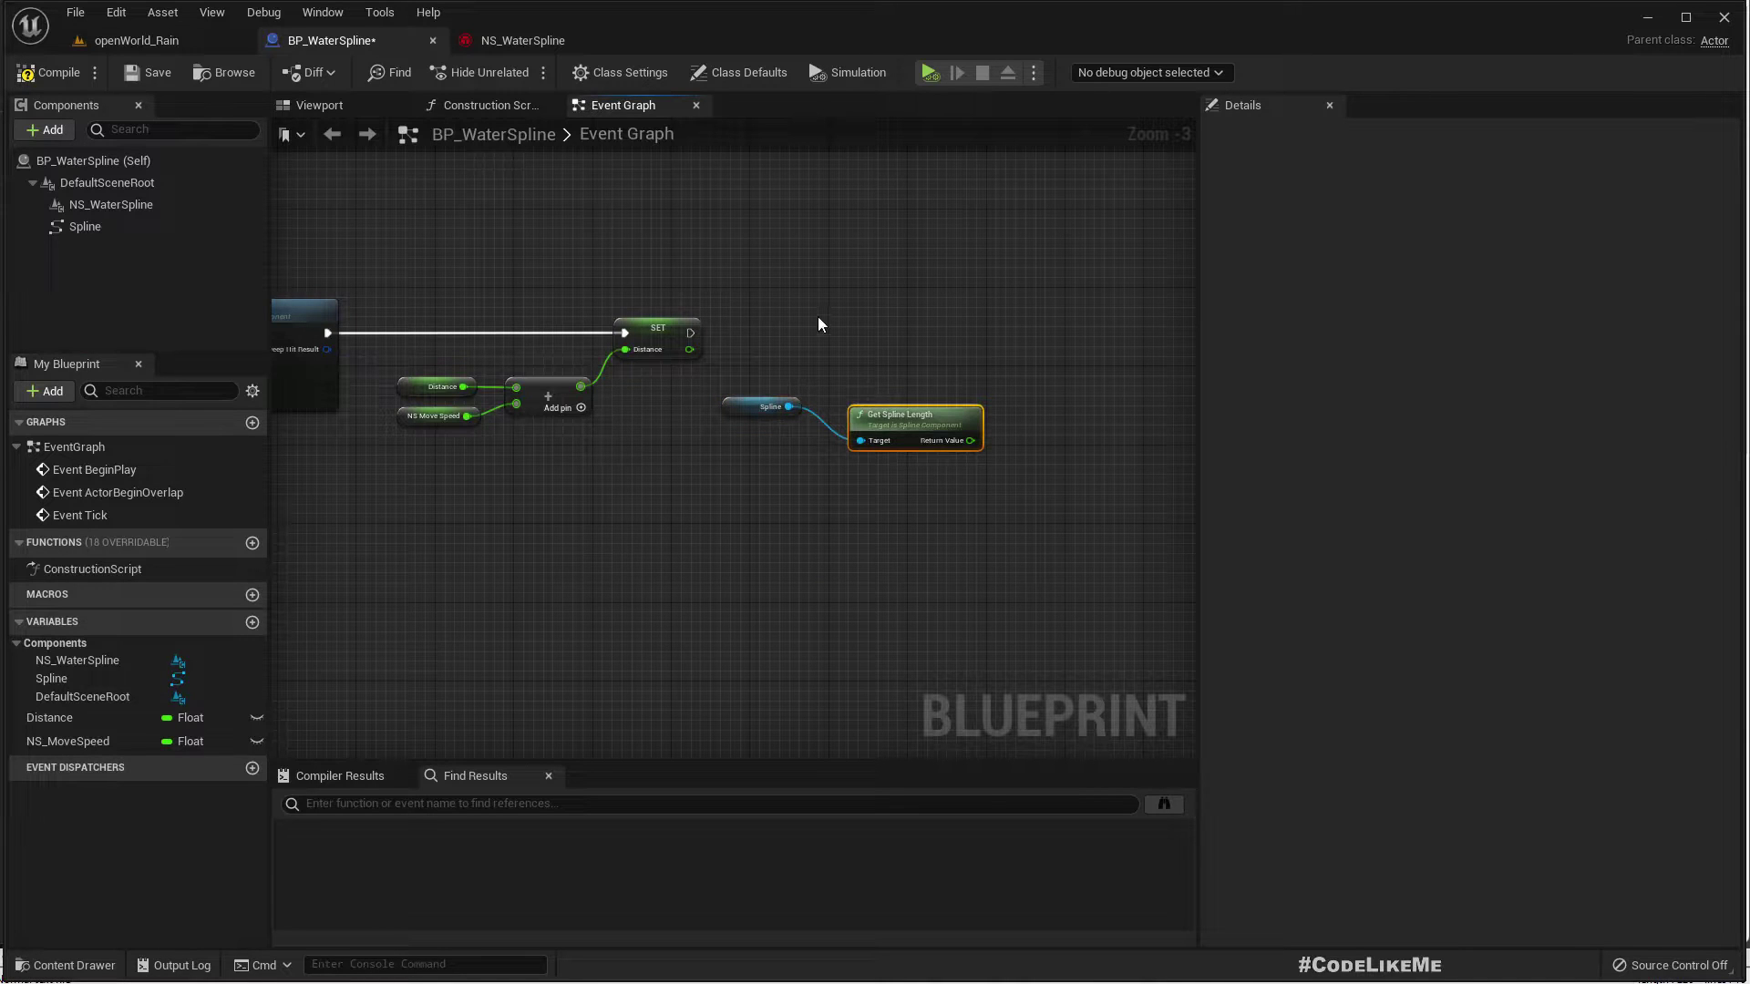
left_click_drag(893, 421, 893, 392)
left_click_drag(890, 463, 772, 409)
left_click_drag(891, 394, 833, 463)
Compare the Set Distance output with the spline length using a Greater Than node, and move the spline nodes clear of it
left_click_drag(691, 350, 912, 396)
type(">")
key("Return")
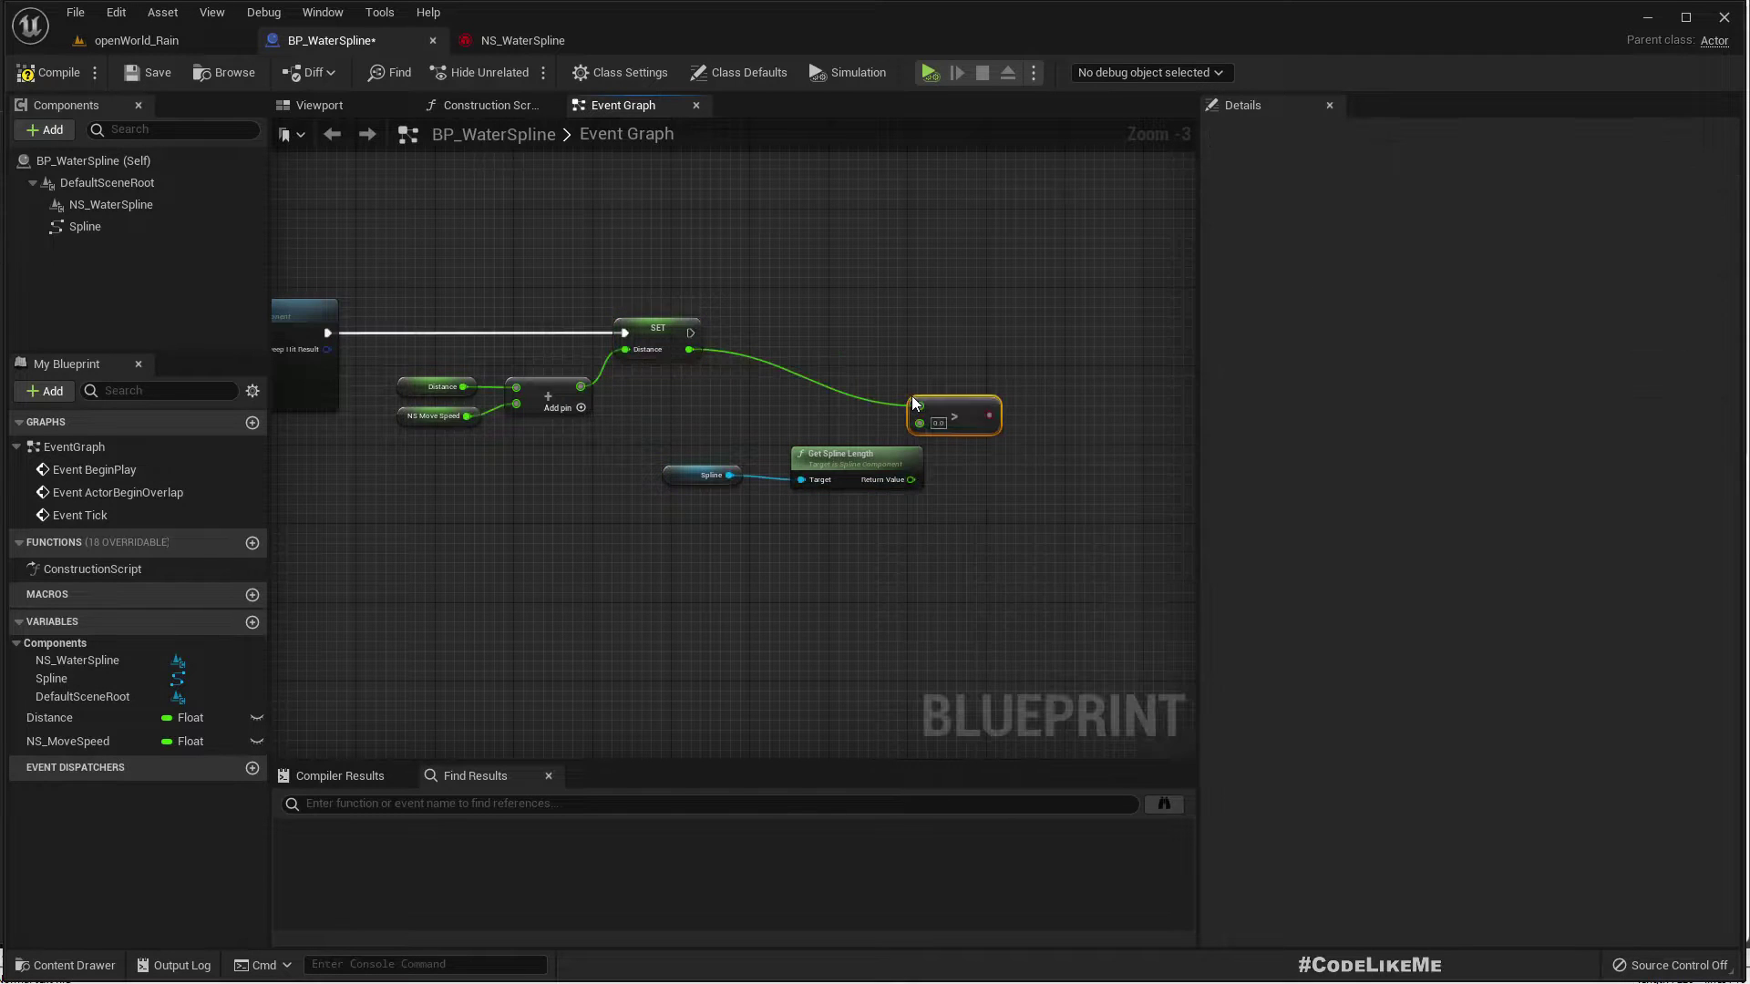
left_click_drag(910, 480, 918, 423)
left_click_drag(909, 529, 720, 469)
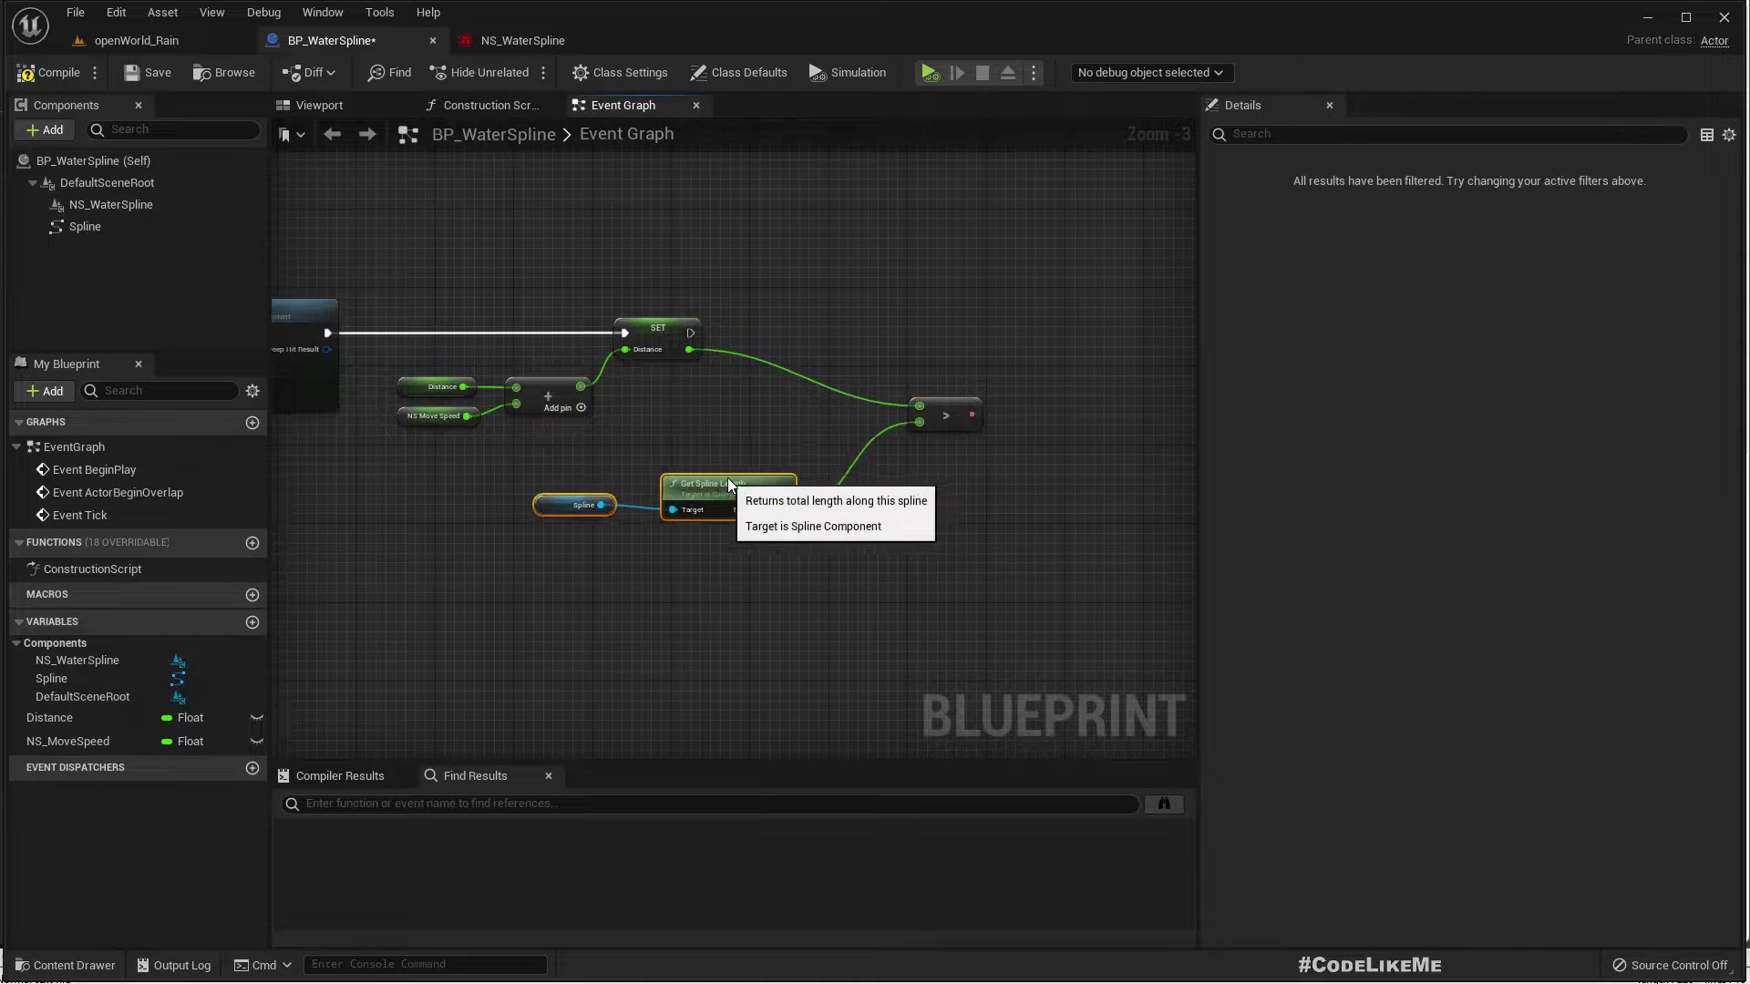
Add a Branch node after Set Distance and feed the Greater Than result into its Condition
right_click_drag(955, 392, 872, 429)
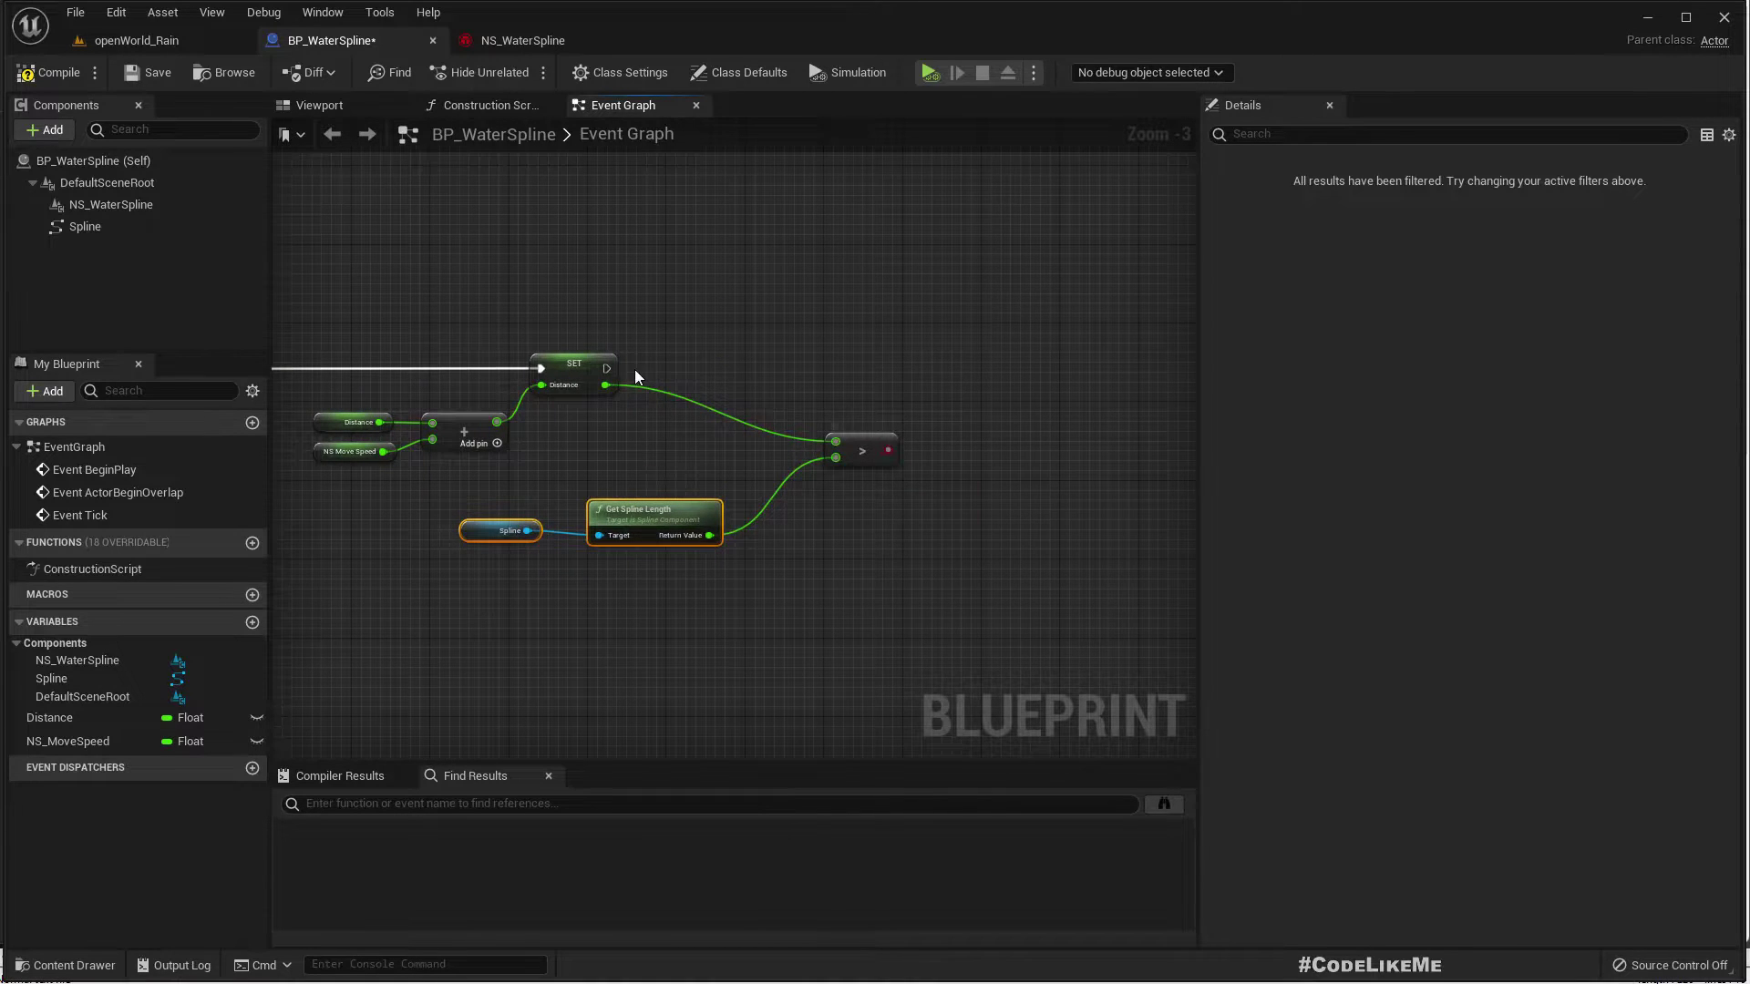
left_click_drag(606, 369, 954, 372)
type("br")
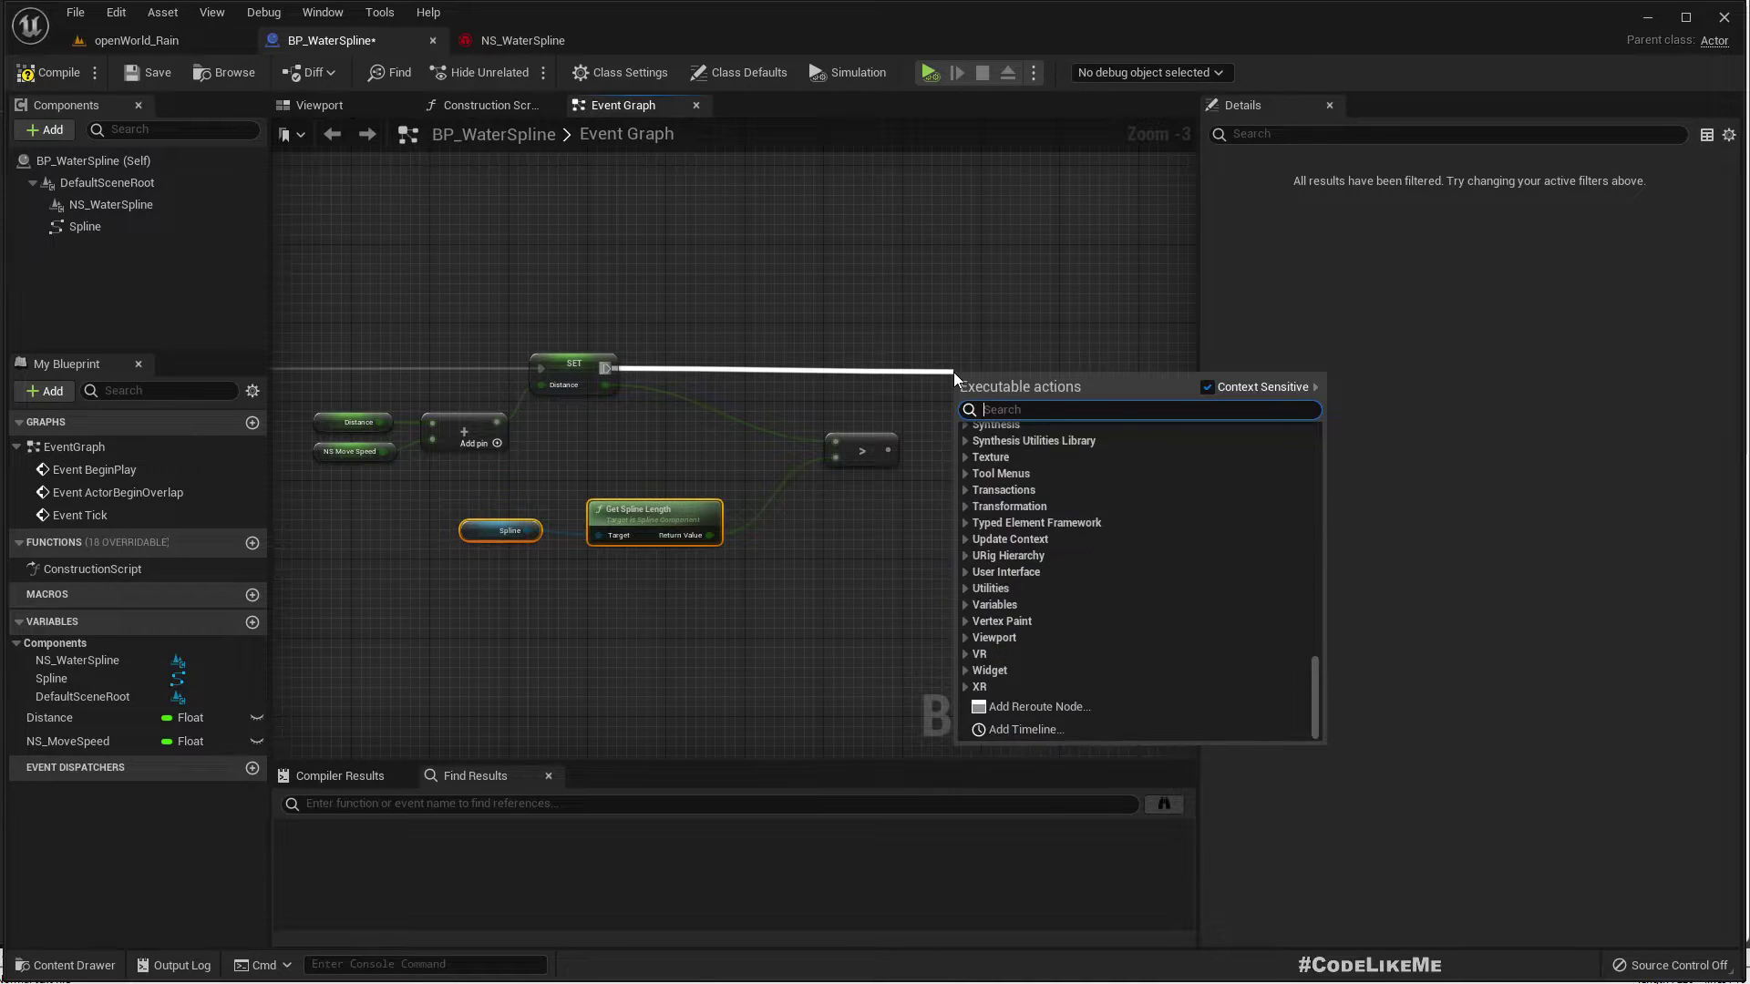
key("Return")
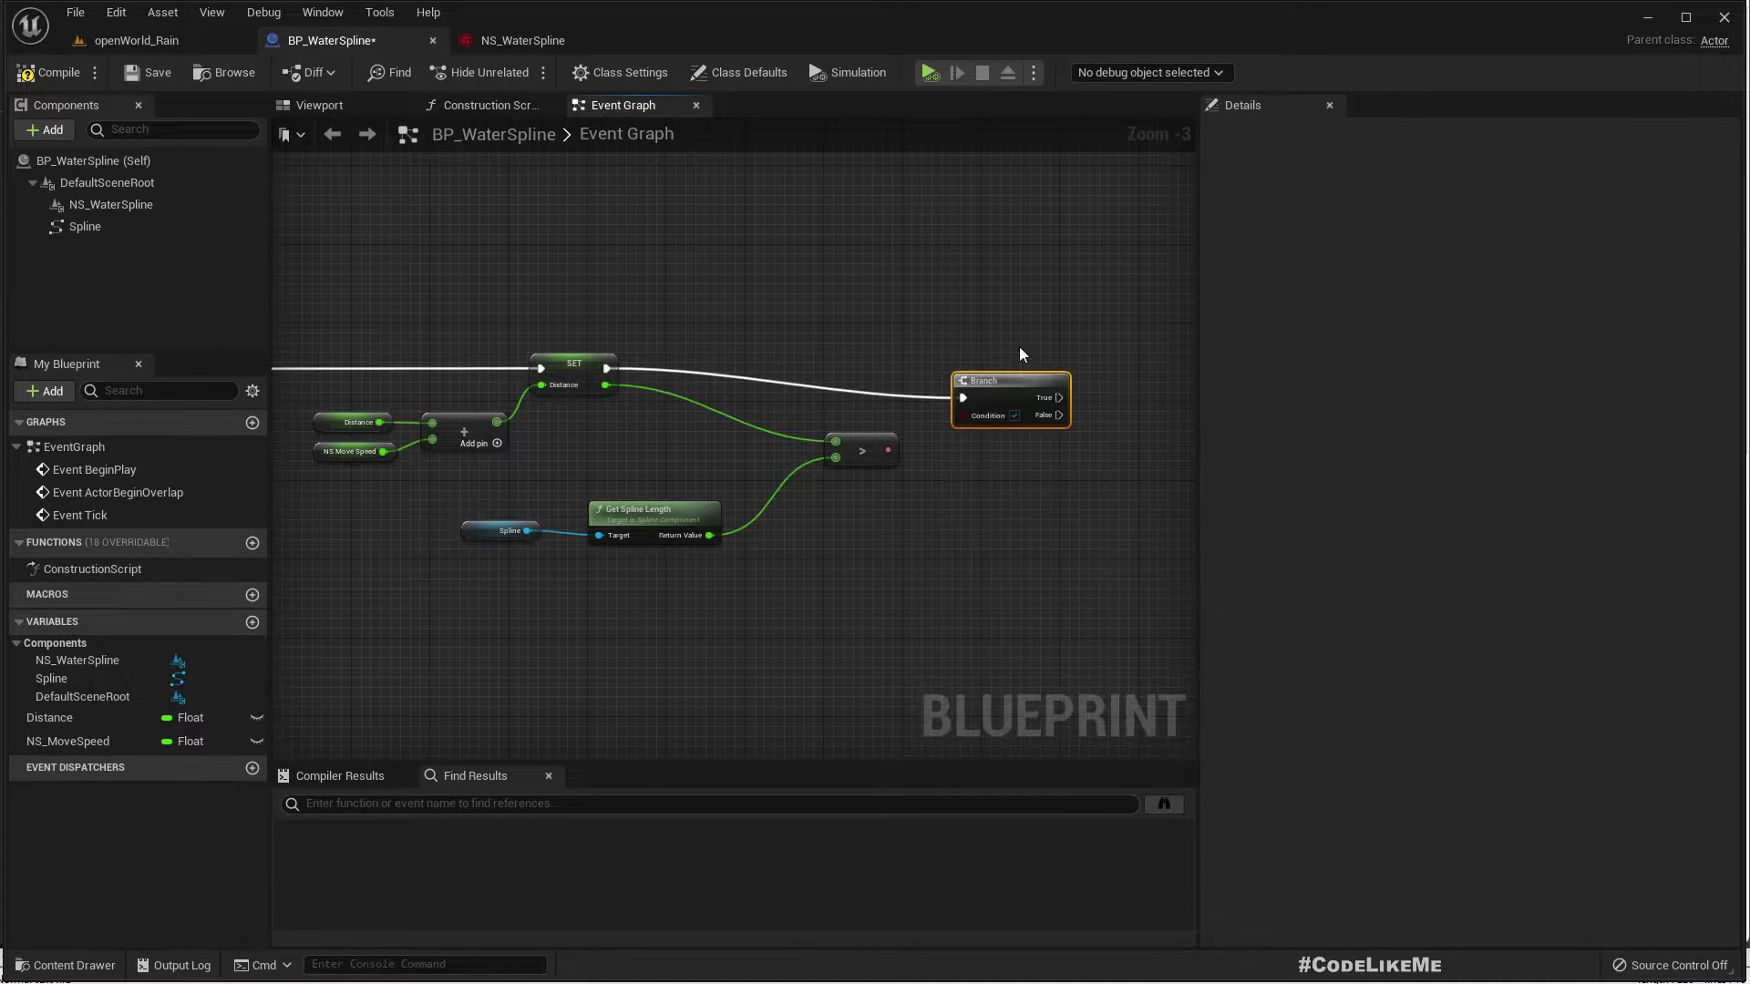
scroll(887, 416, "up", 2)
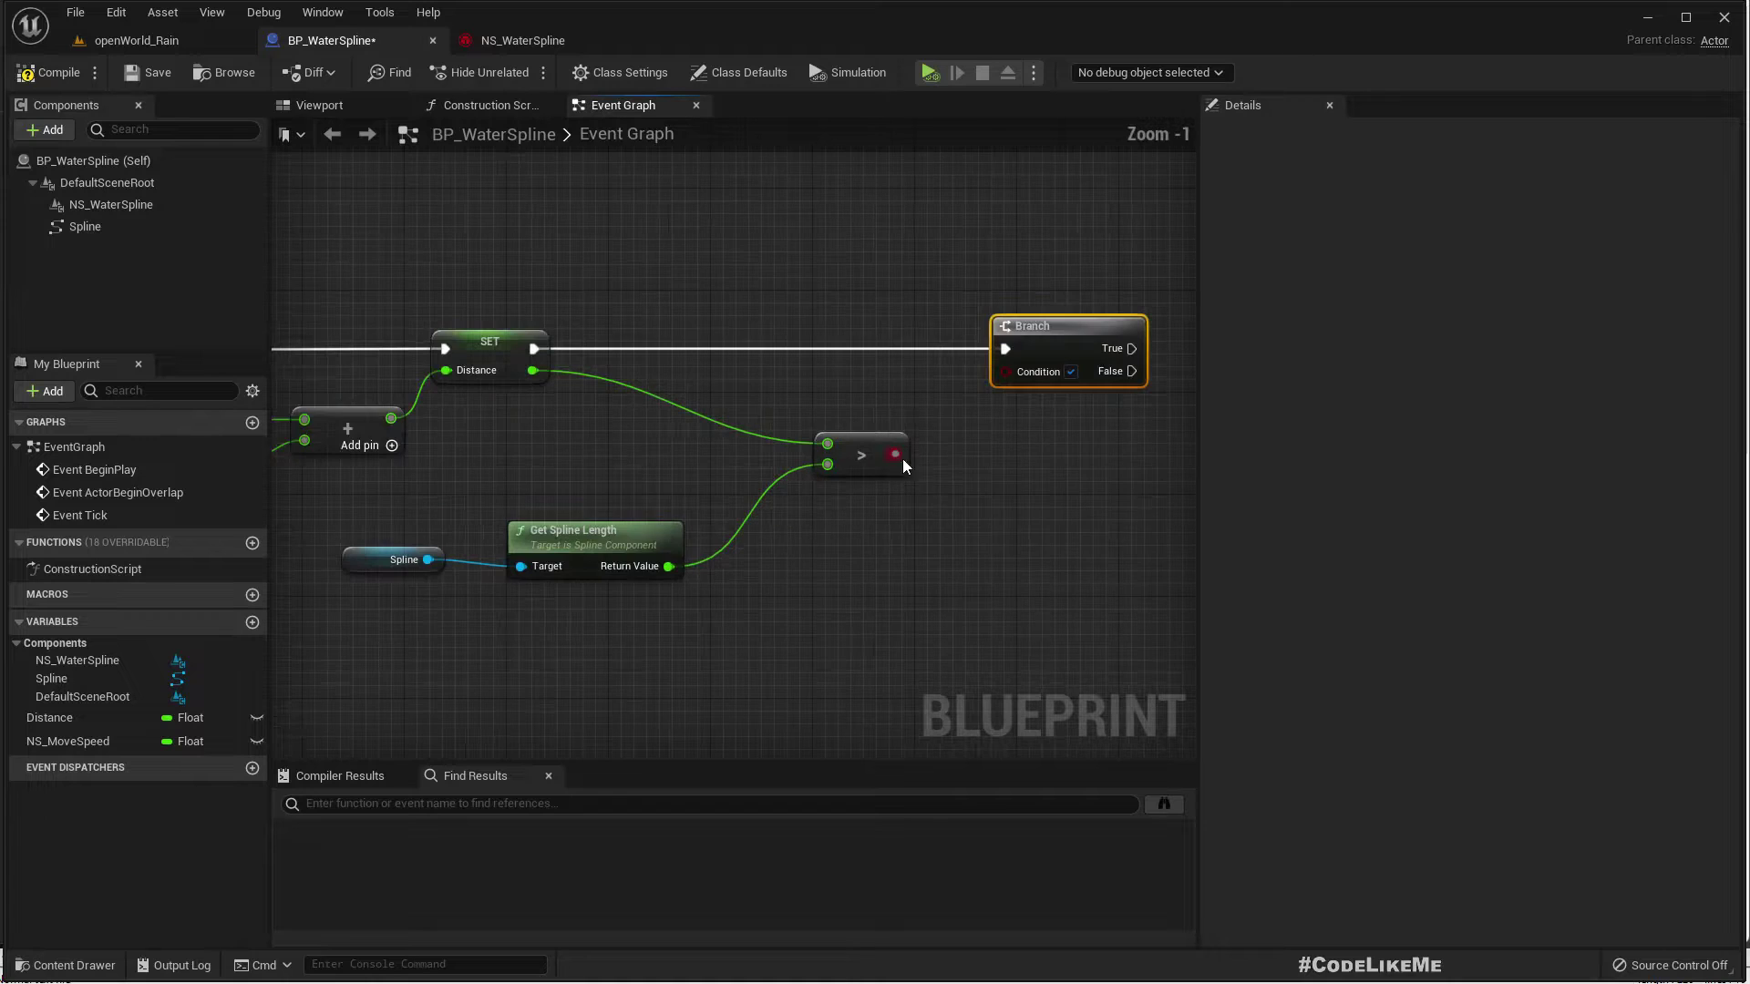
left_click_drag(895, 455, 1019, 379)
Run a second Set Distance node with value 0.0 from the Branch's True output and compile the blueprint
scroll(905, 478, "down", 2)
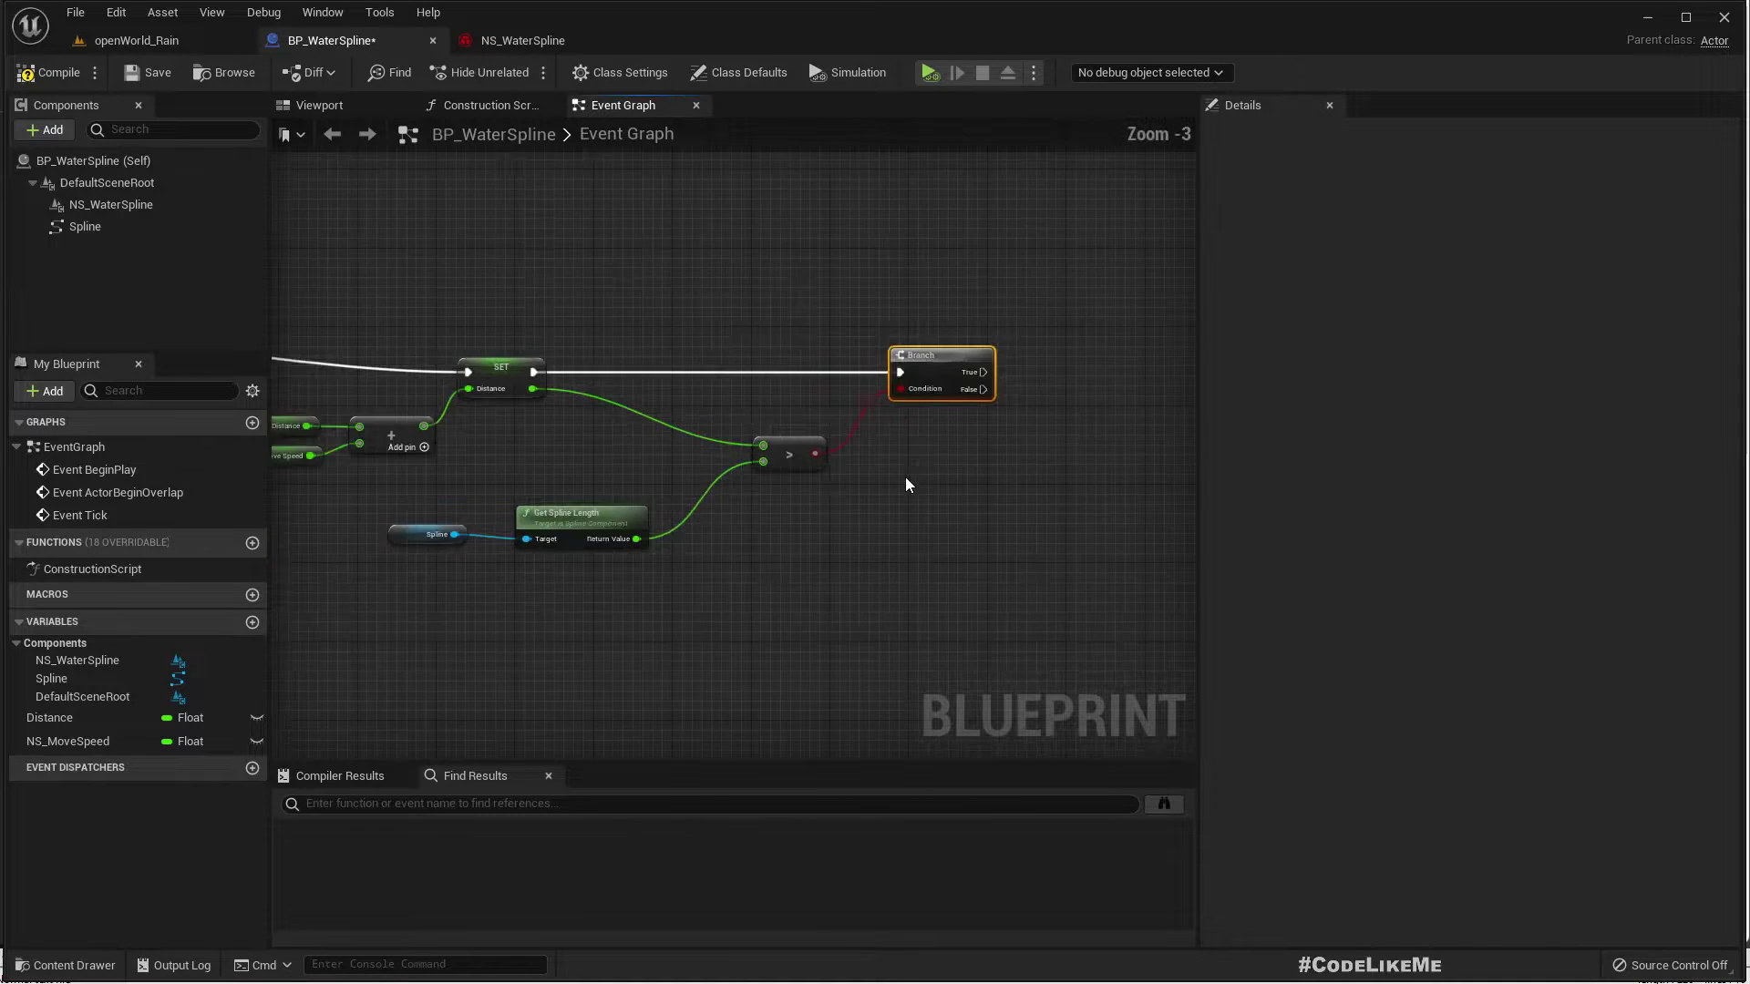
right_click_drag(905, 478, 827, 488)
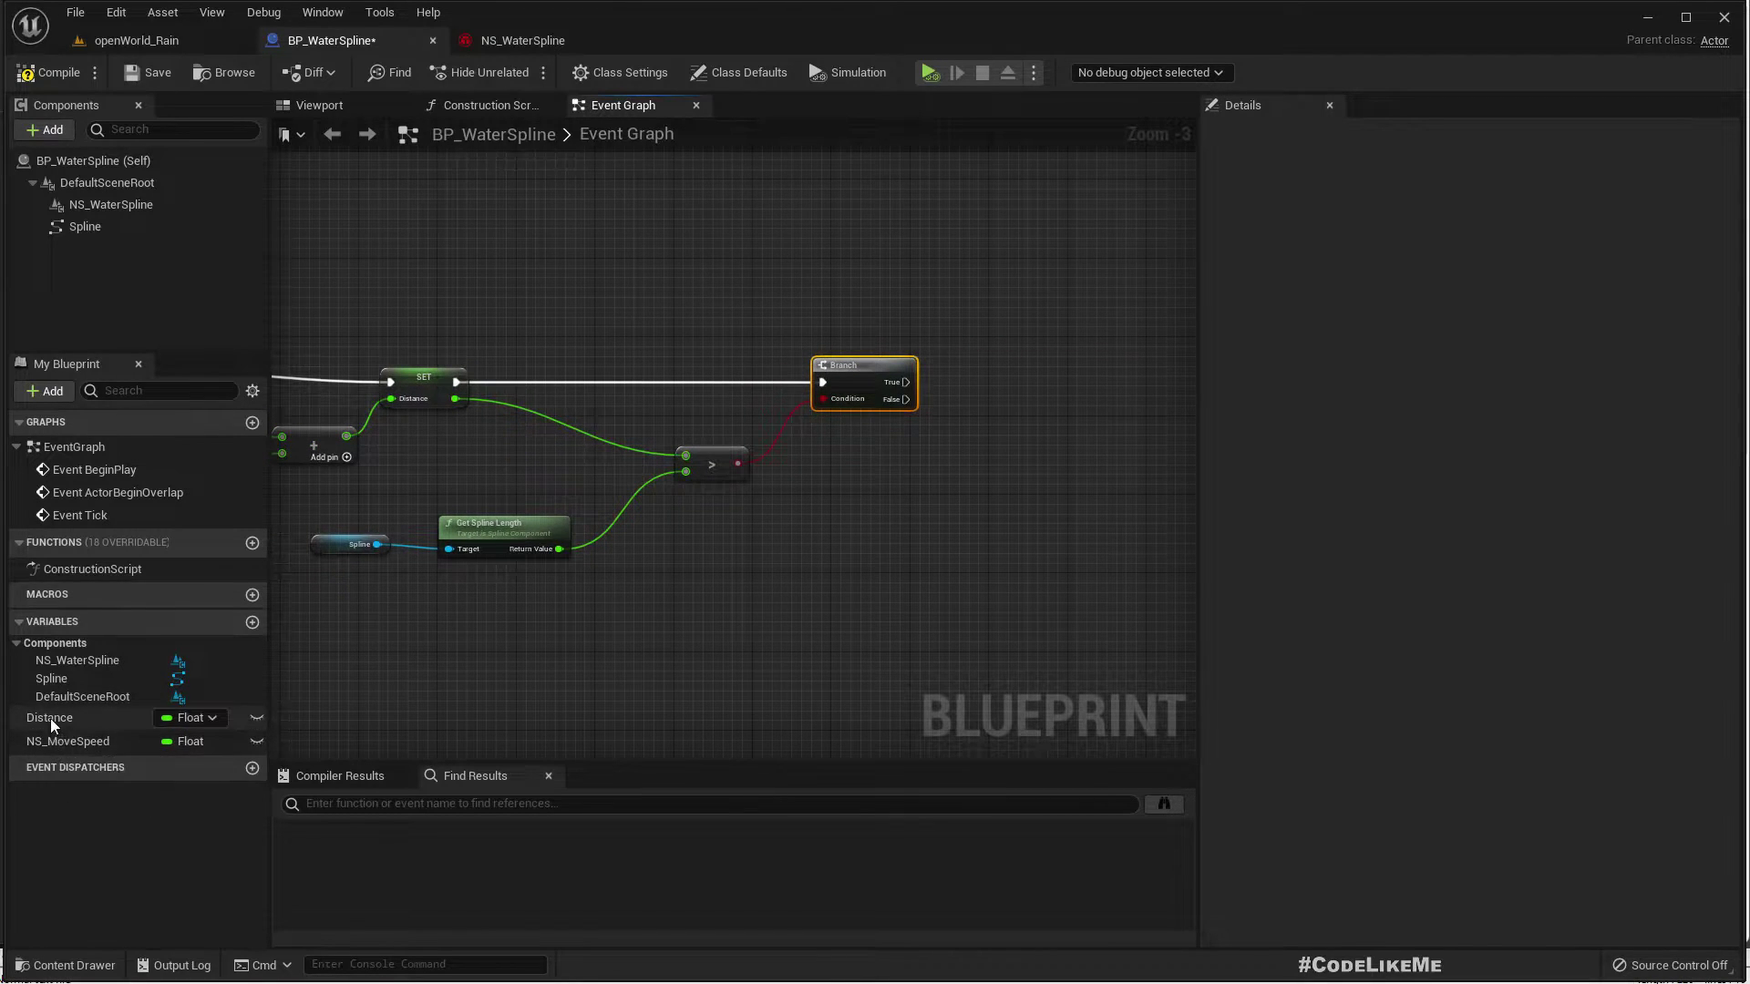
left_click_drag(51, 718, 1022, 394)
left_click(1054, 415)
left_click(963, 335)
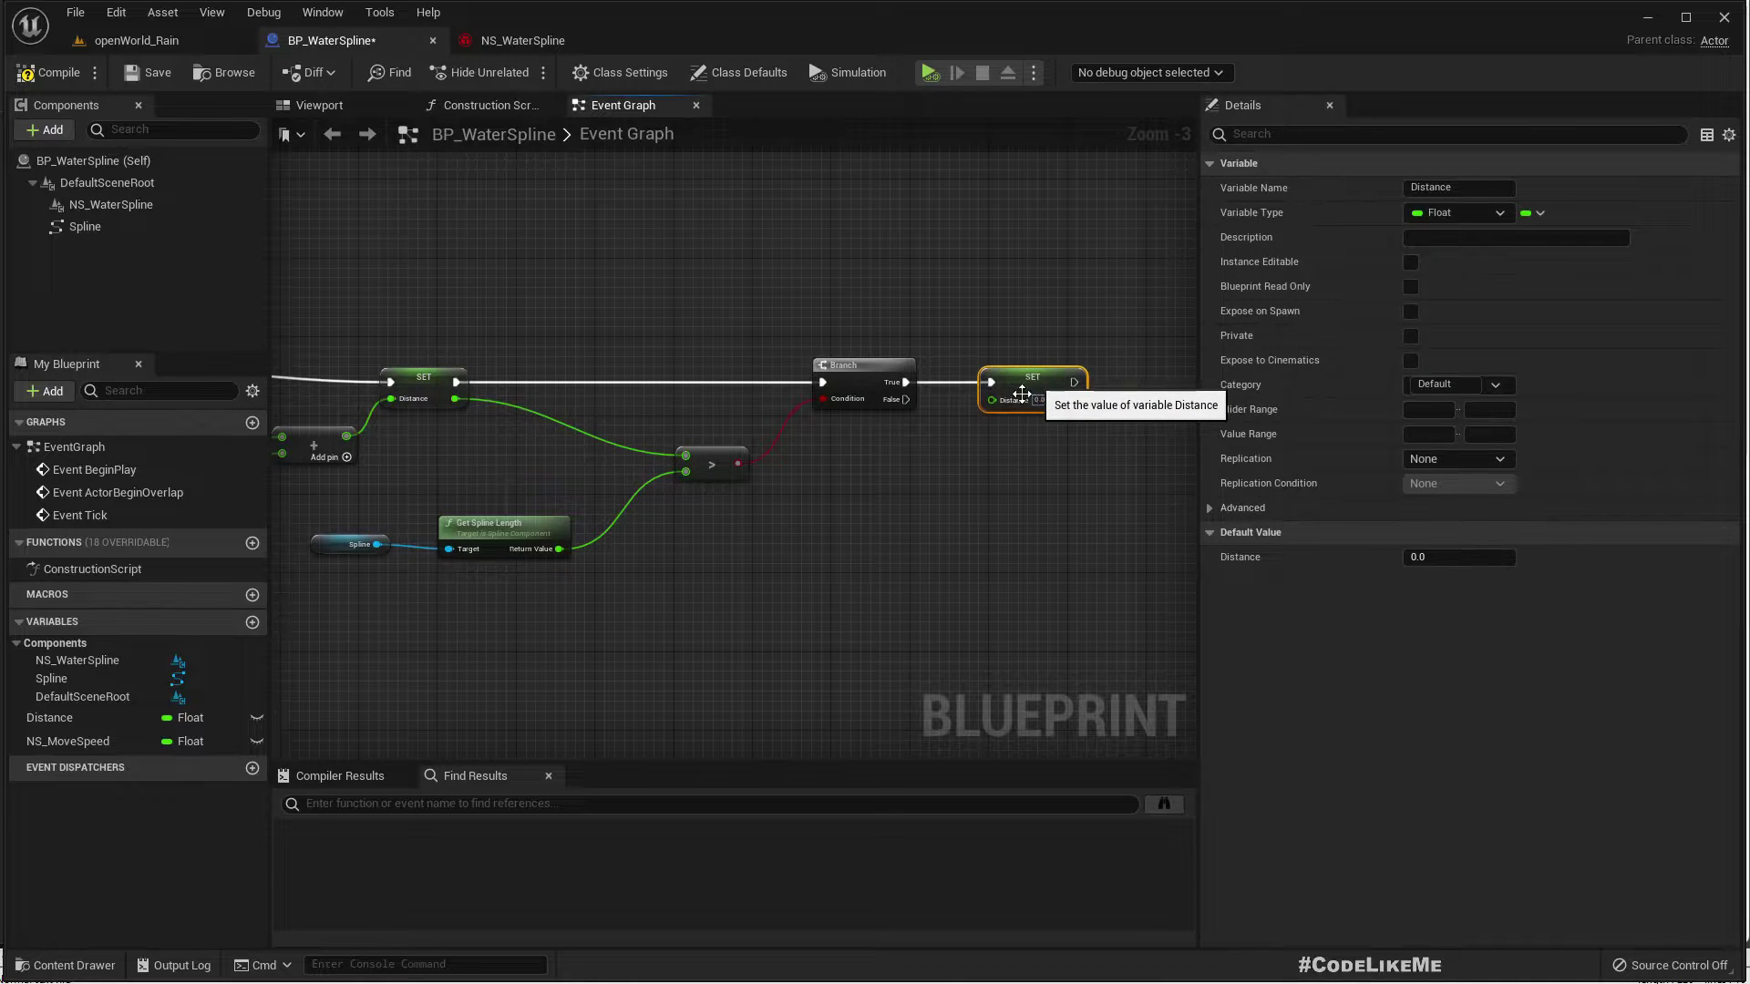
scroll(1054, 434, "up", 3)
scroll(930, 436, "down", 3)
right_click_drag(930, 436, 1085, 392)
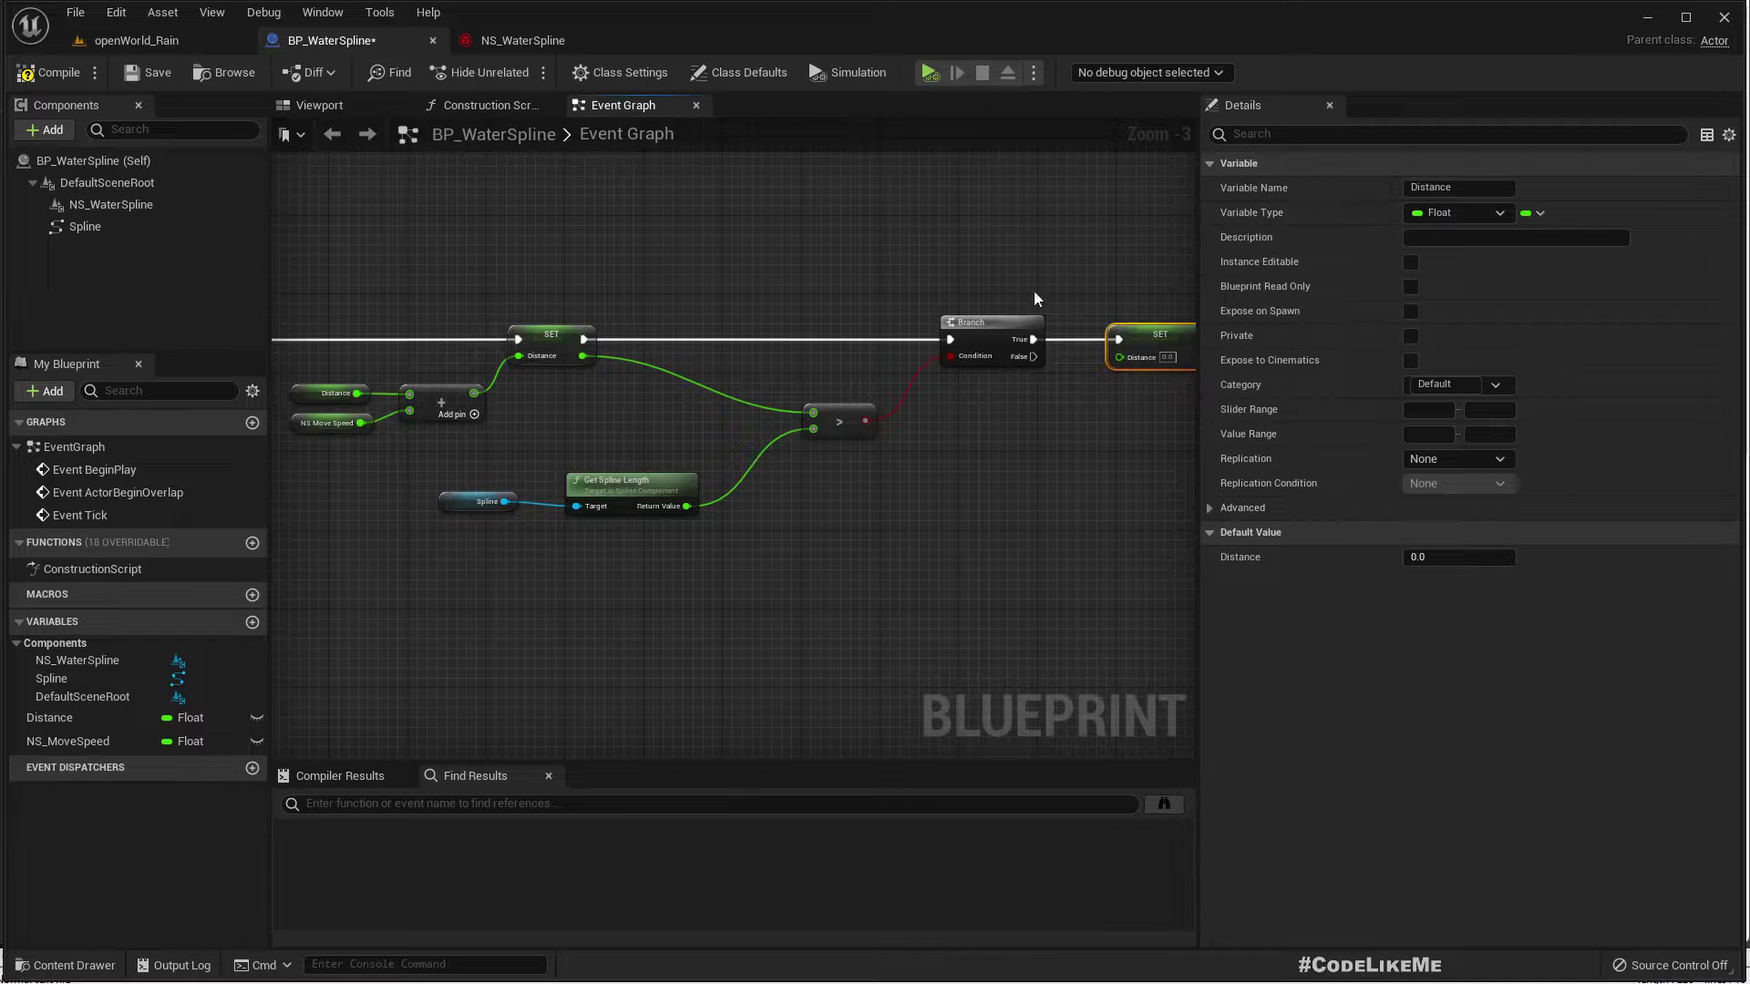
left_click(55, 68)
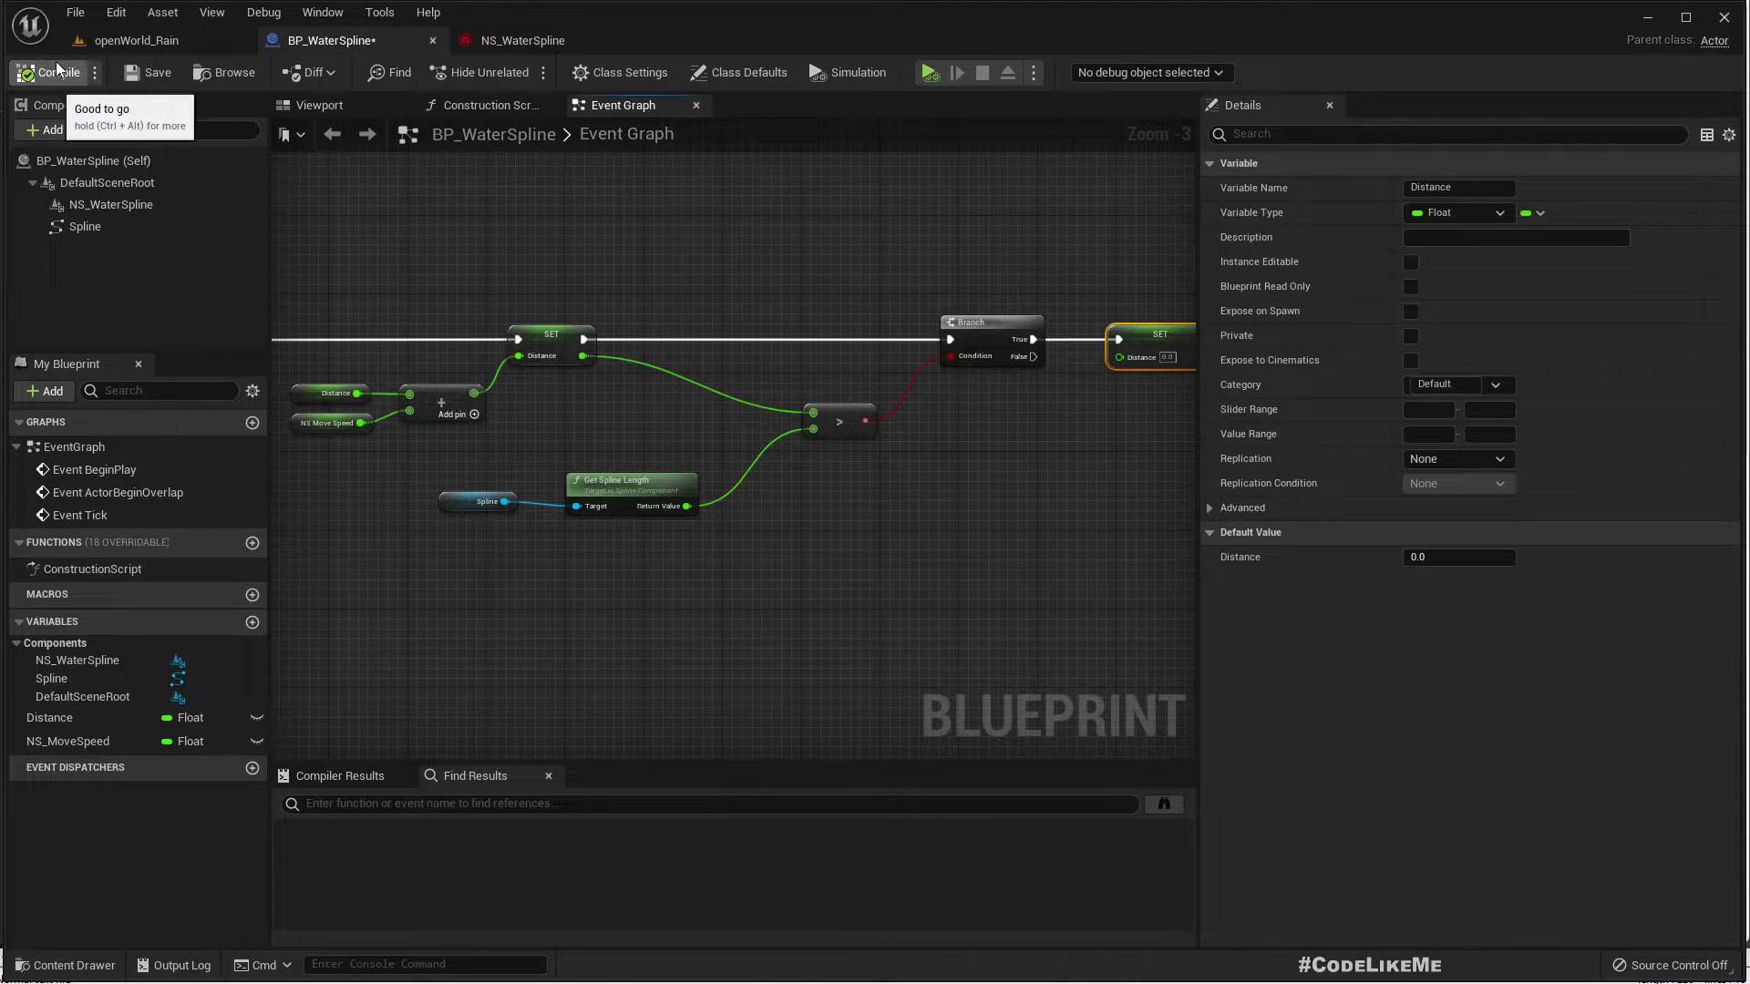
right_click_drag(481, 224, 816, 222)
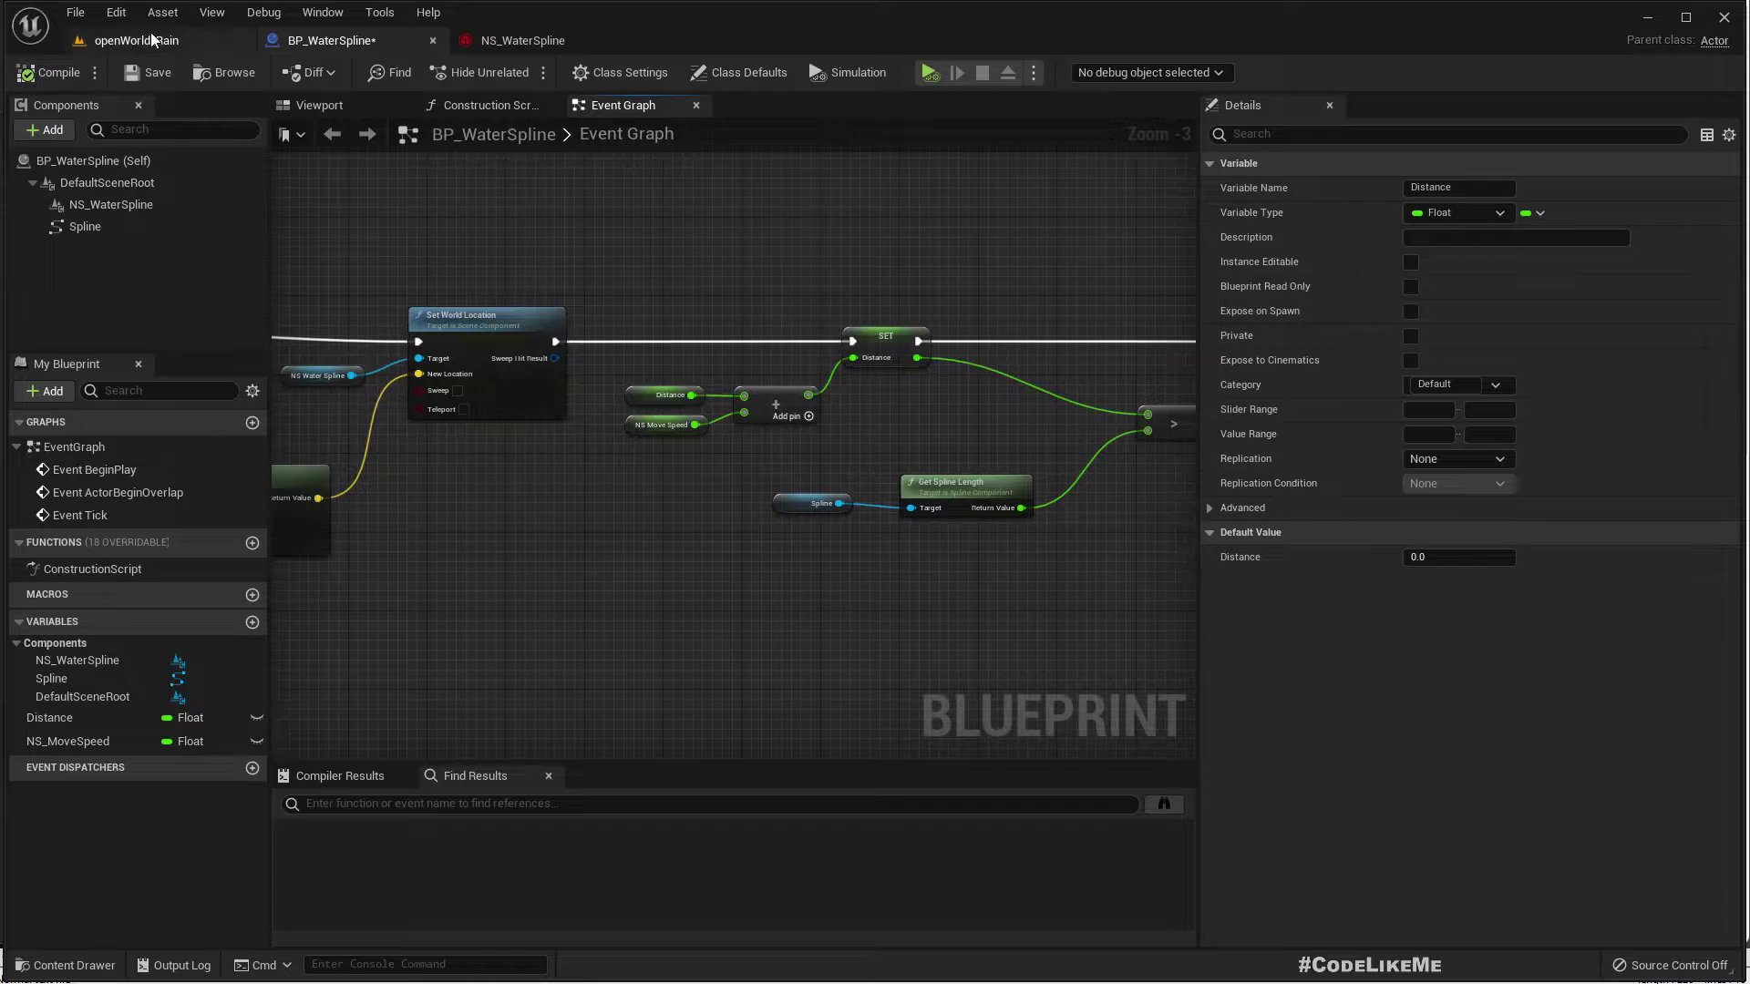
right_click_drag(344, 232, 527, 255)
Play the openWorld_Rain level and walk the character toward the slab to check the moving water stream
left_click(115, 35)
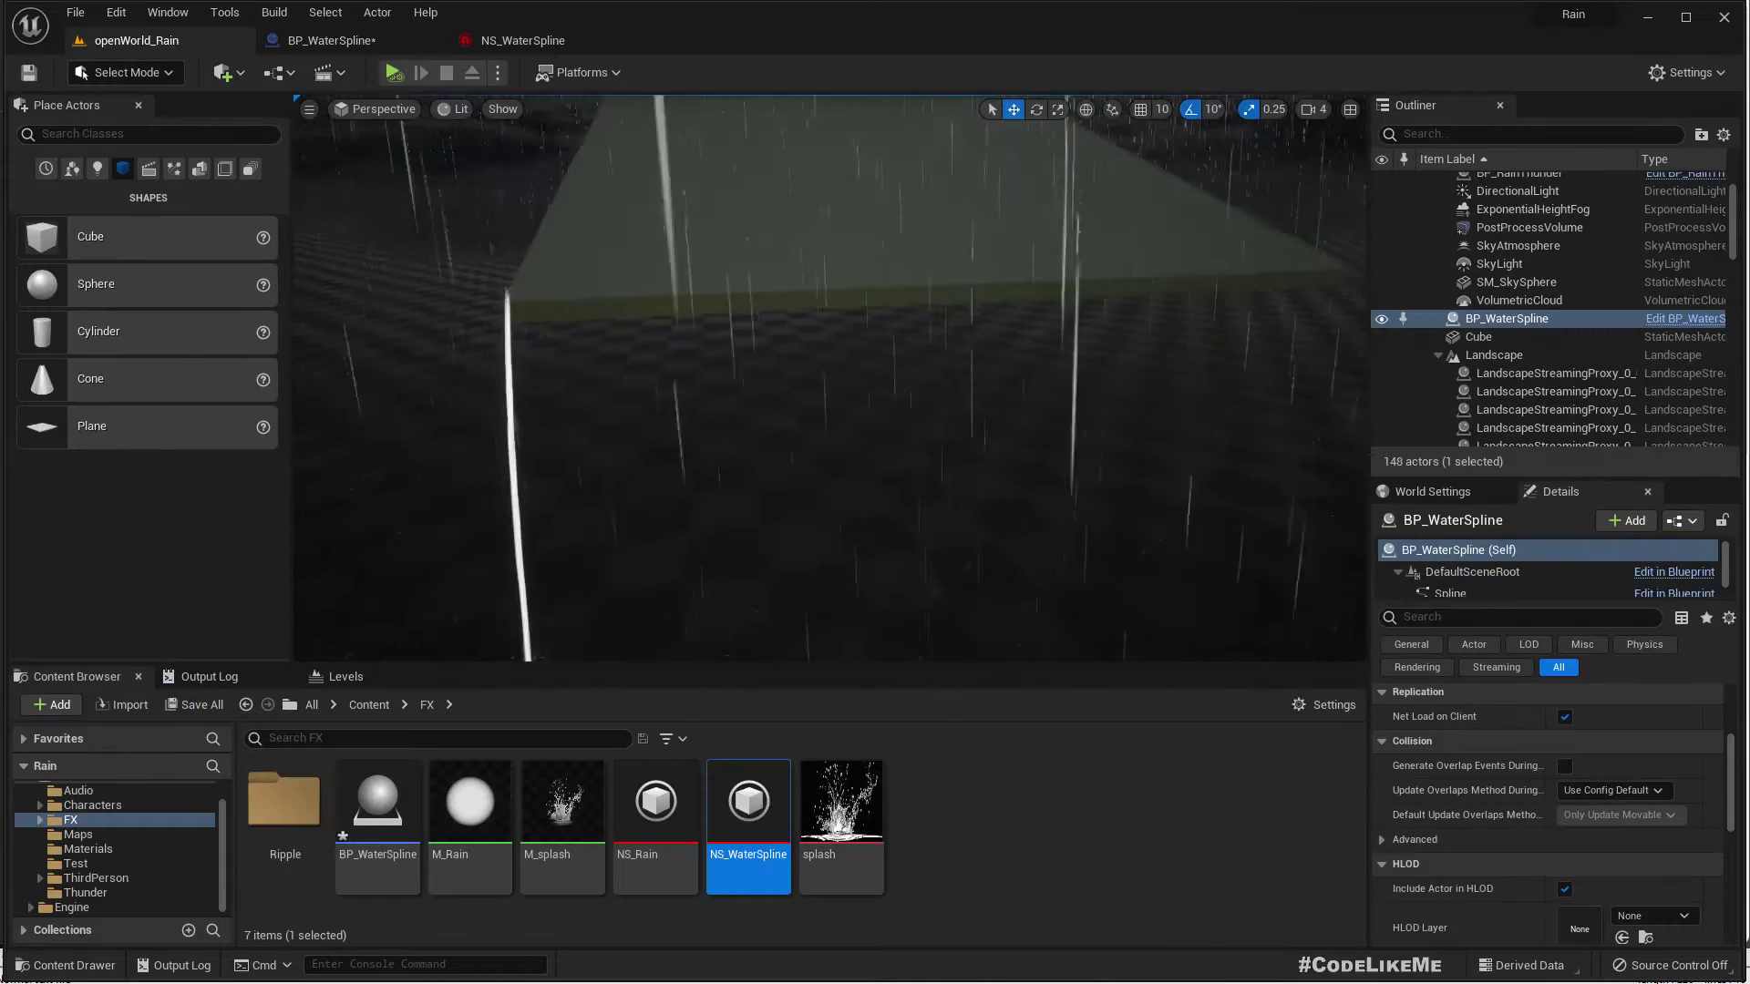
scroll(513, 251, "down", 3)
scroll(559, 309, "down", 2)
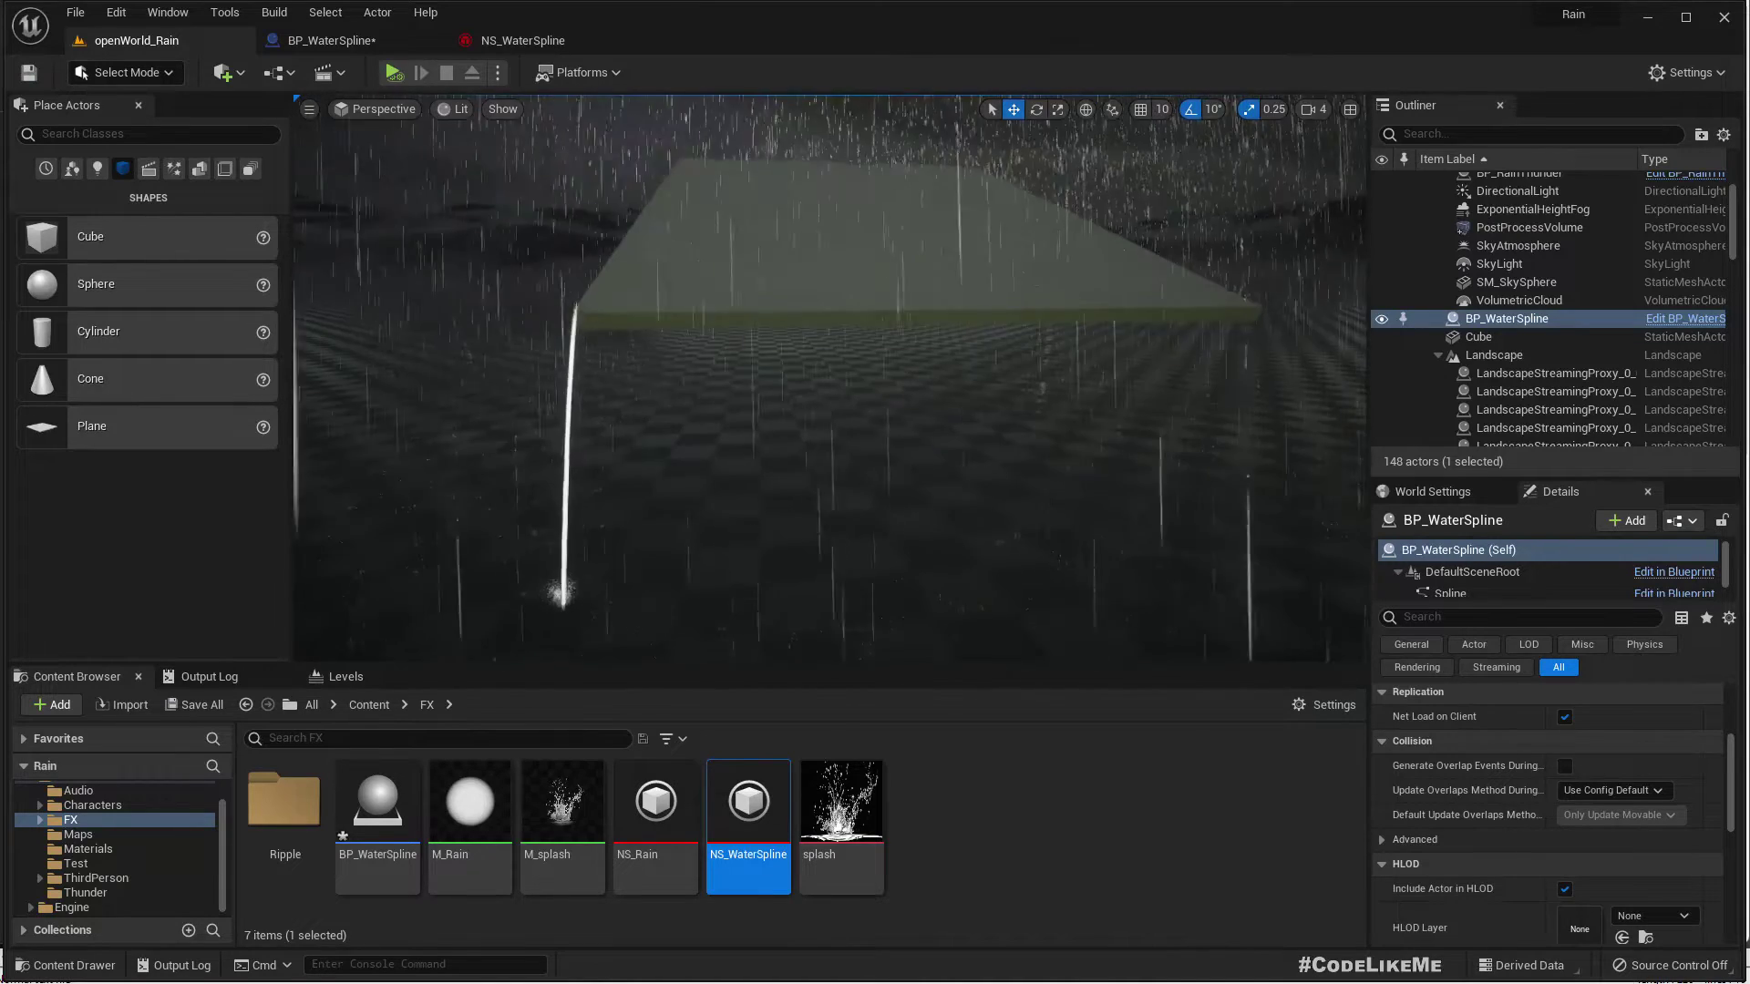
left_click(497, 72)
left_click(580, 123)
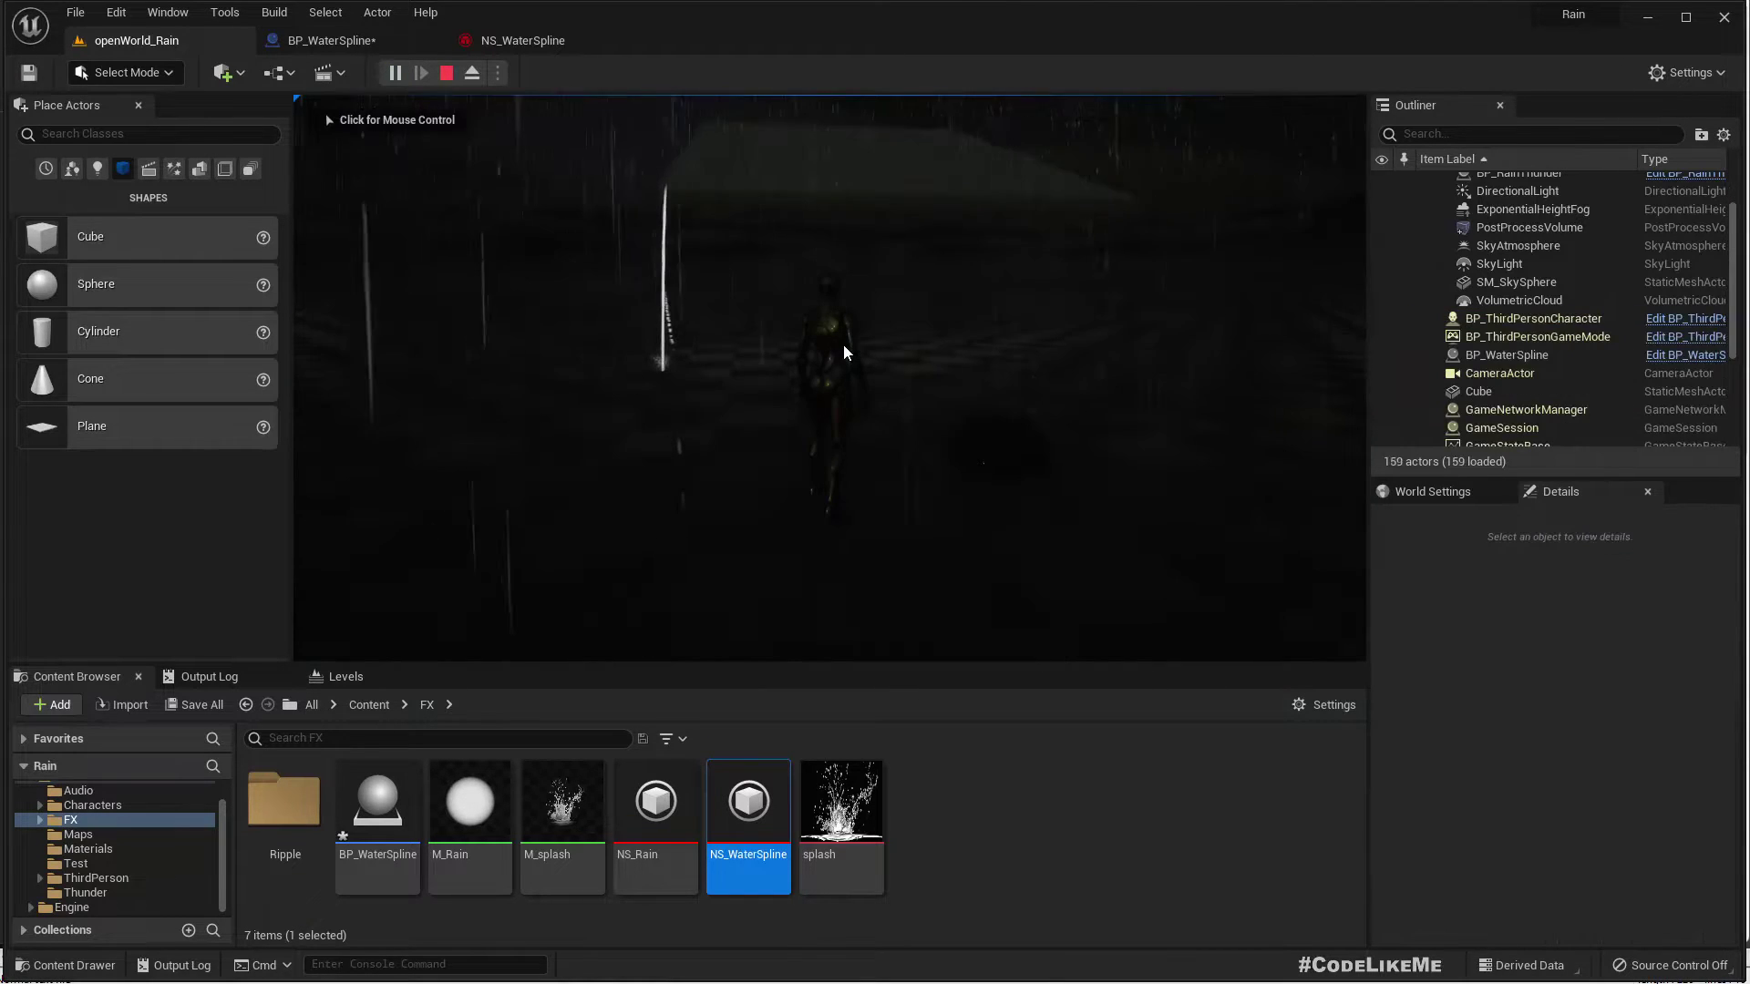
left_click(862, 347)
key("w")
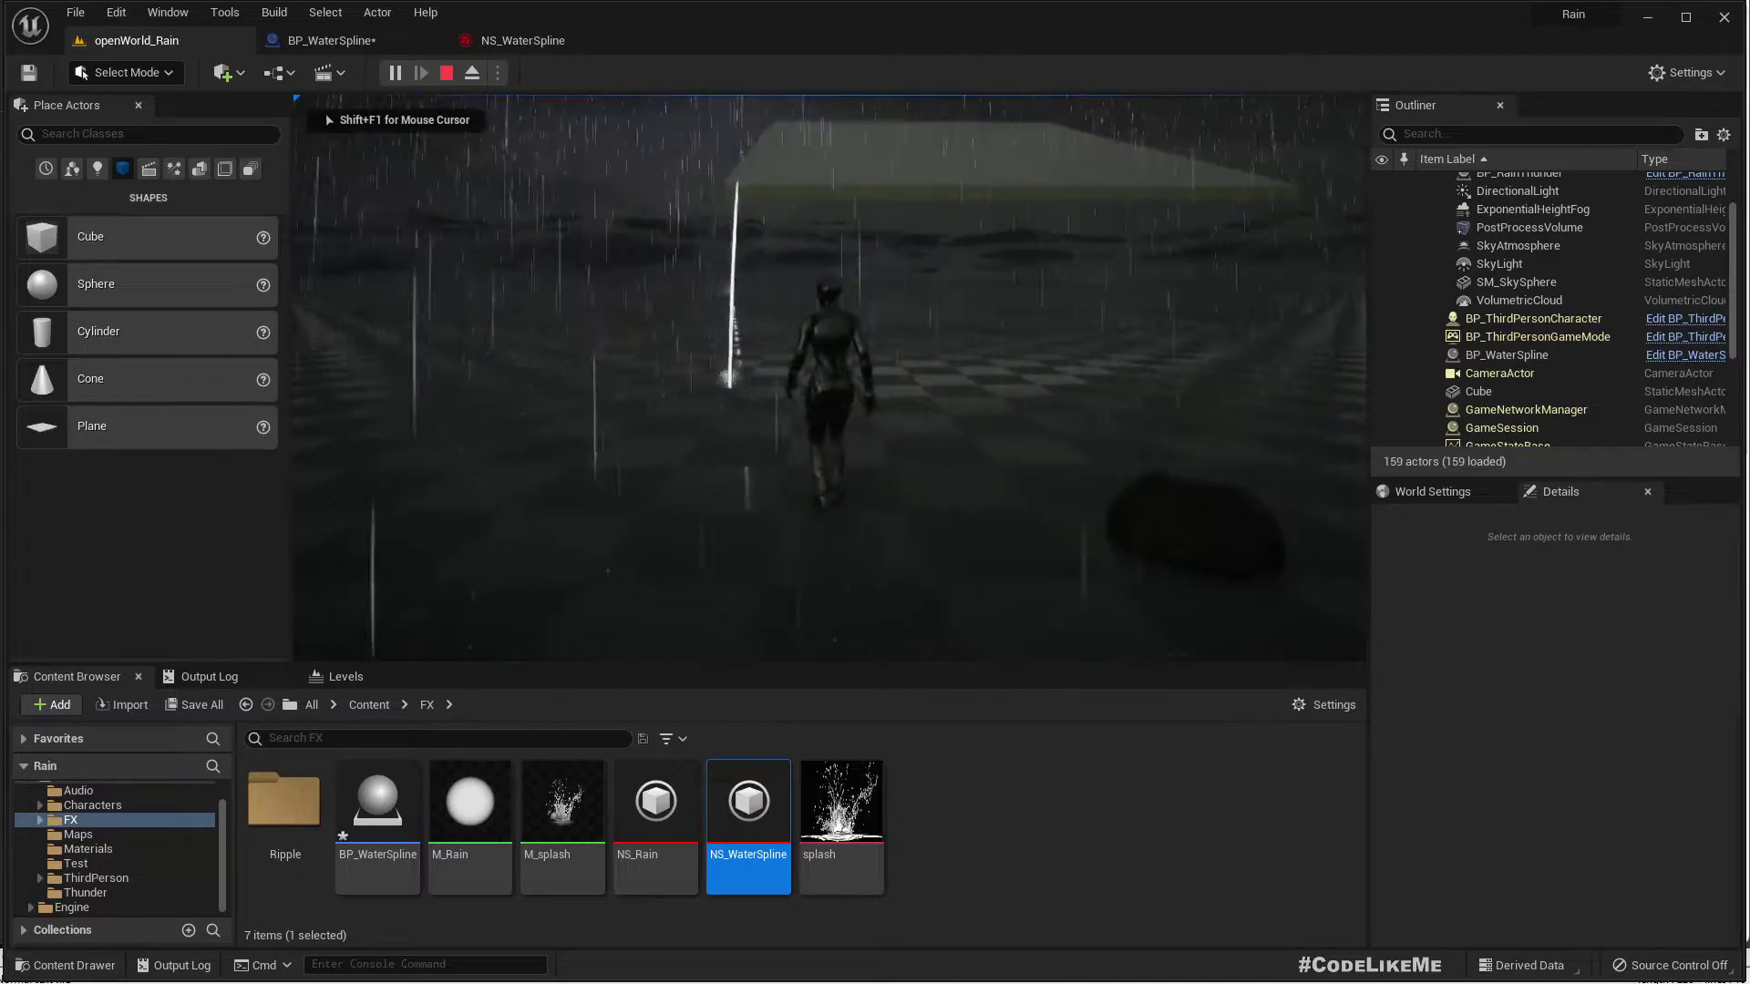
Show the running level full screen, walk the character near the slab to watch the water stream, and end the play session
key("F11")
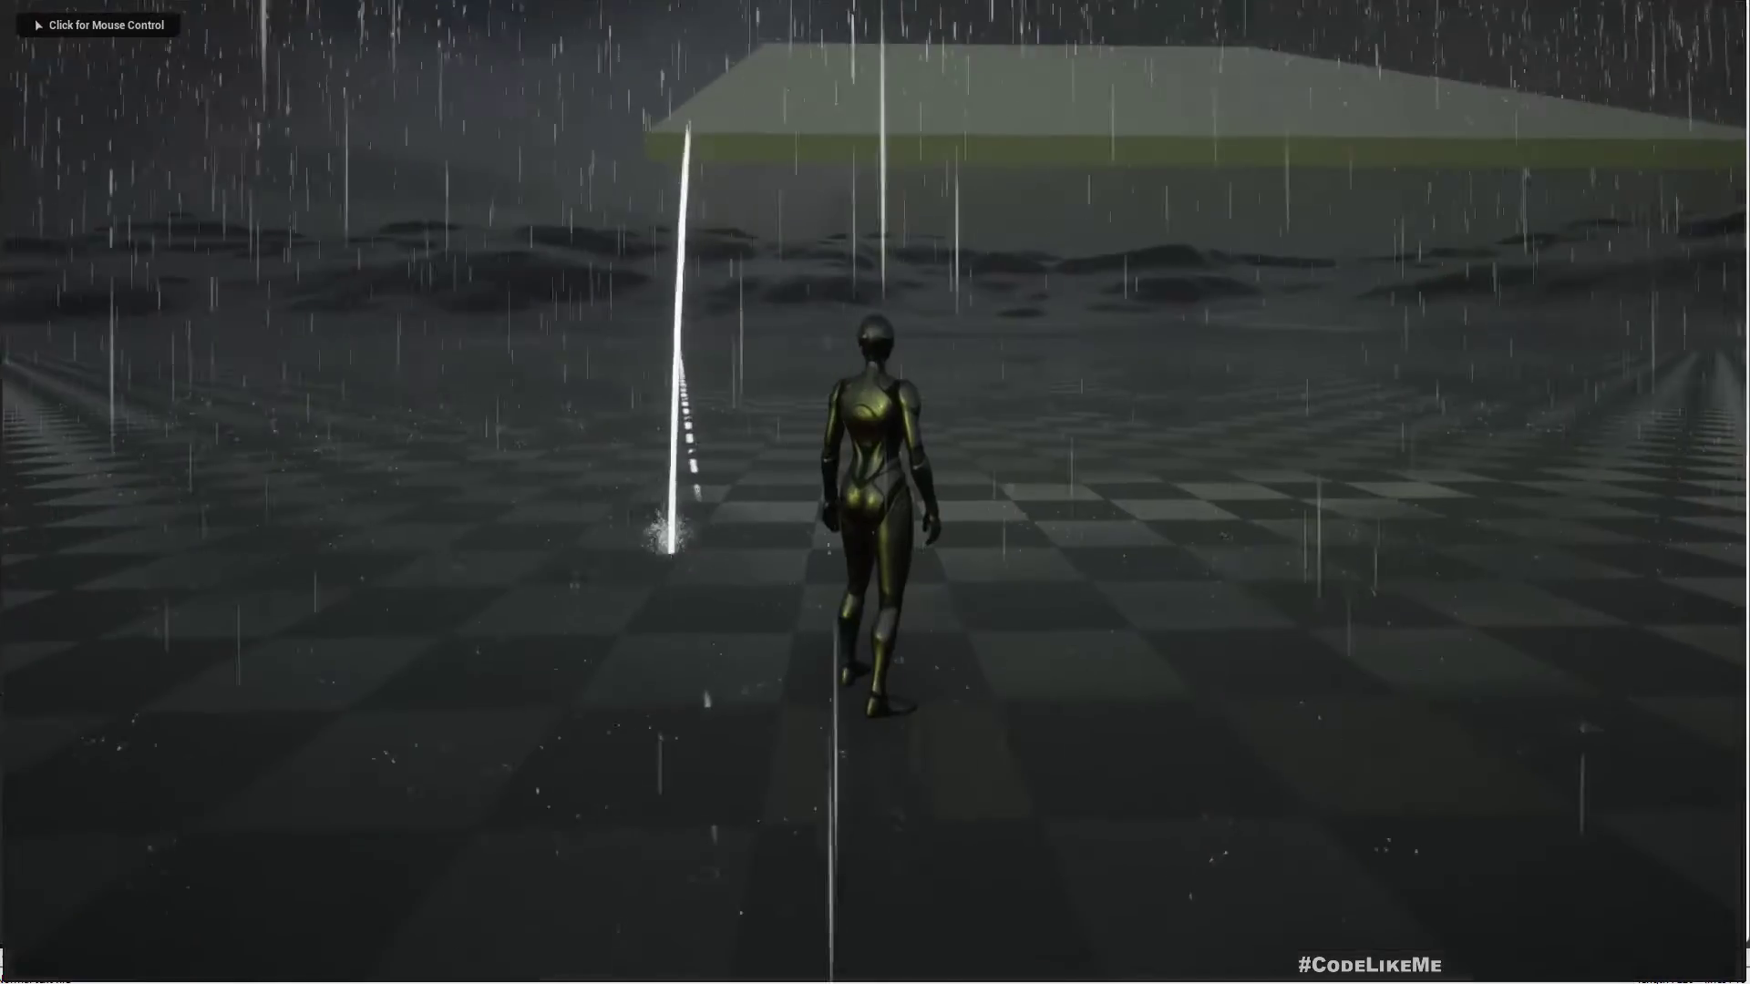
key("w")
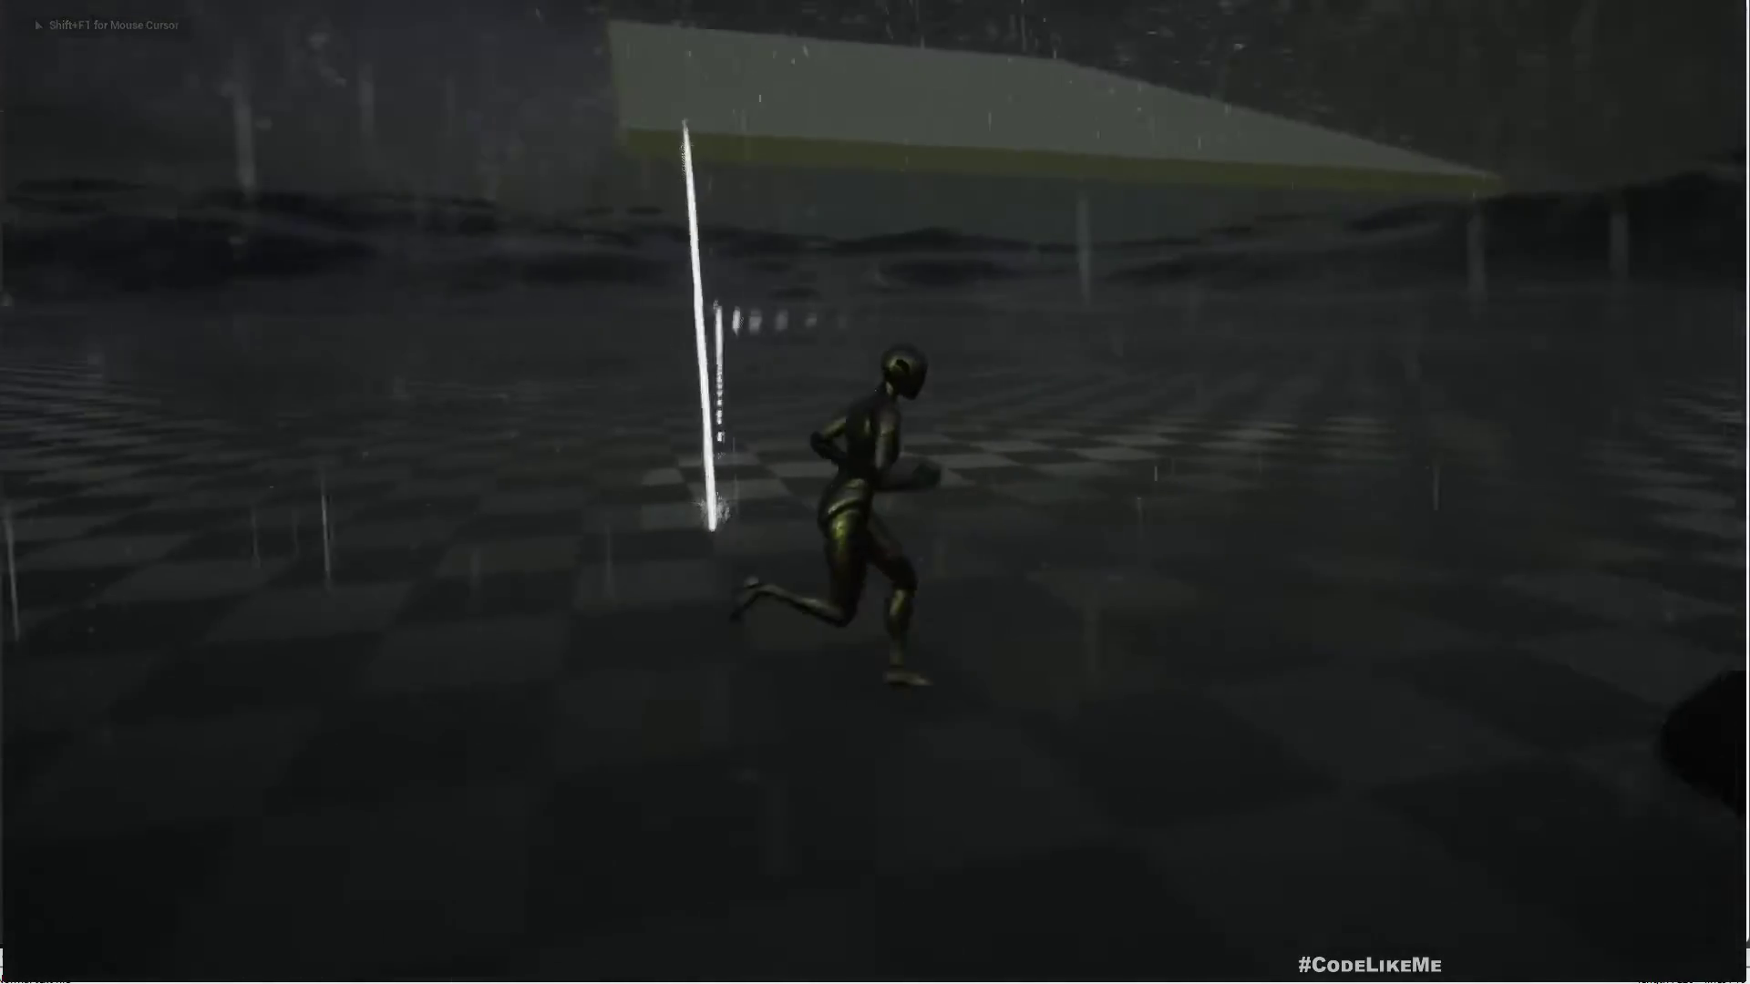
key("Escape")
key("F11")
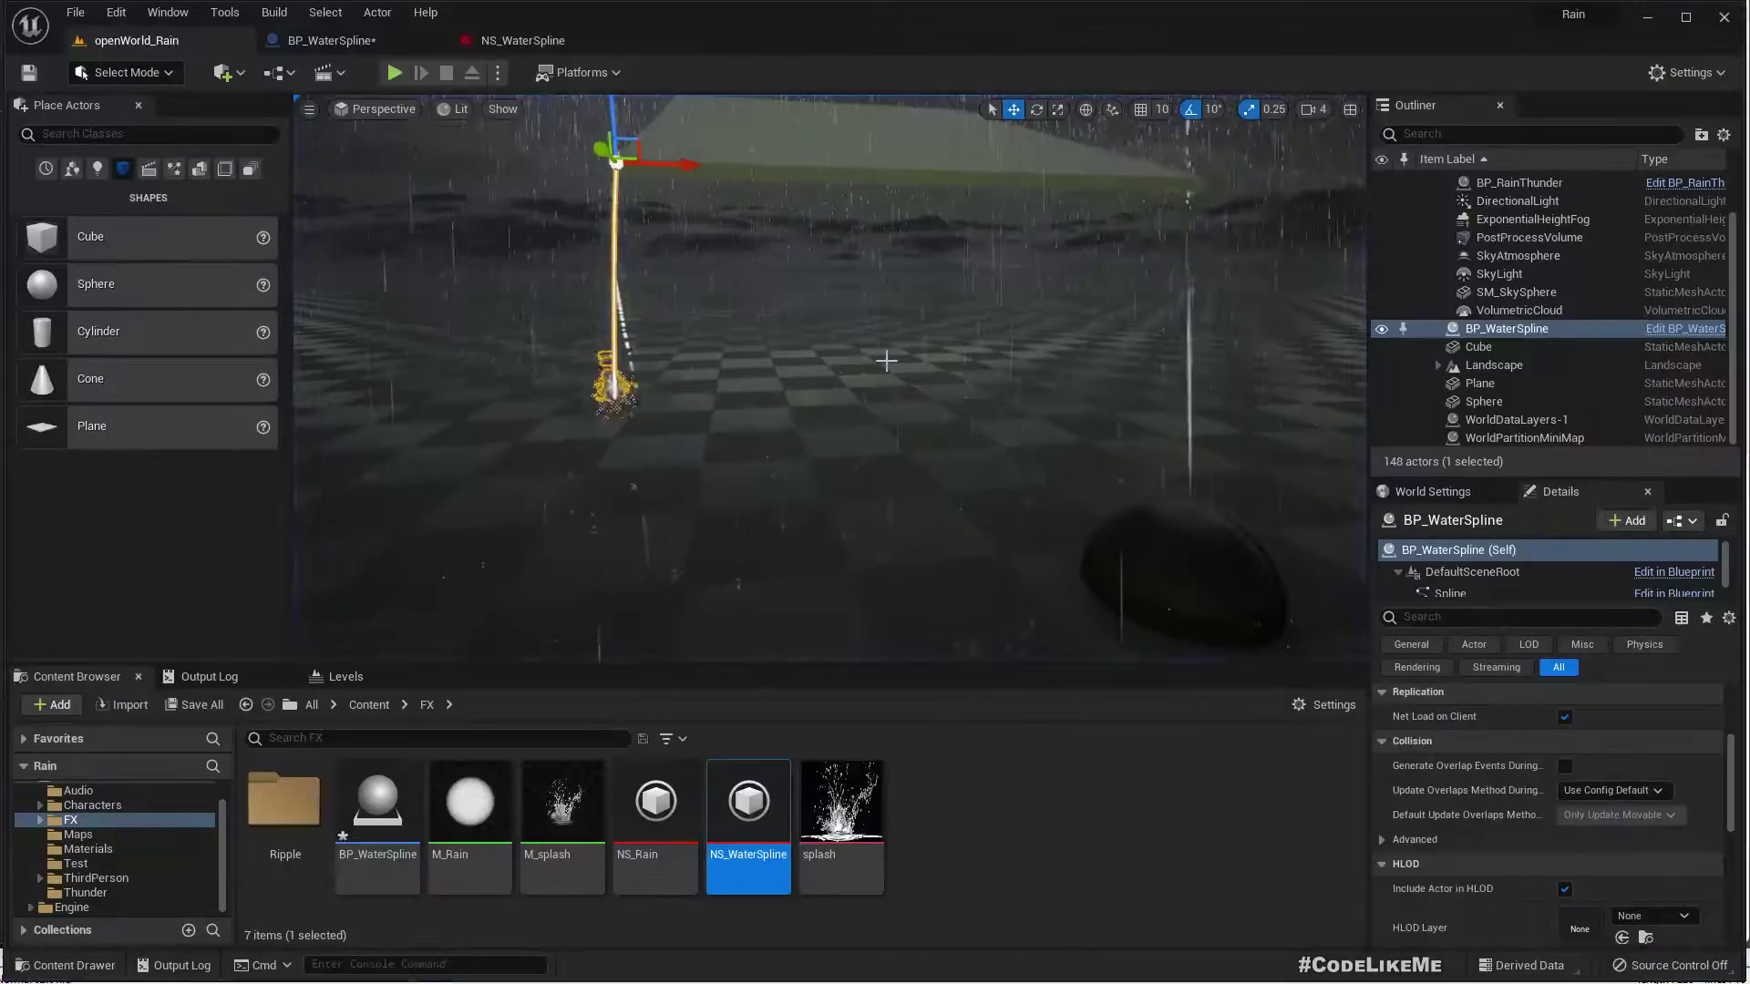
Set the NS_MoveSpeed variable's default value to 1.0 in BP_WaterSpline and compile the blueprint
left_click(318, 38)
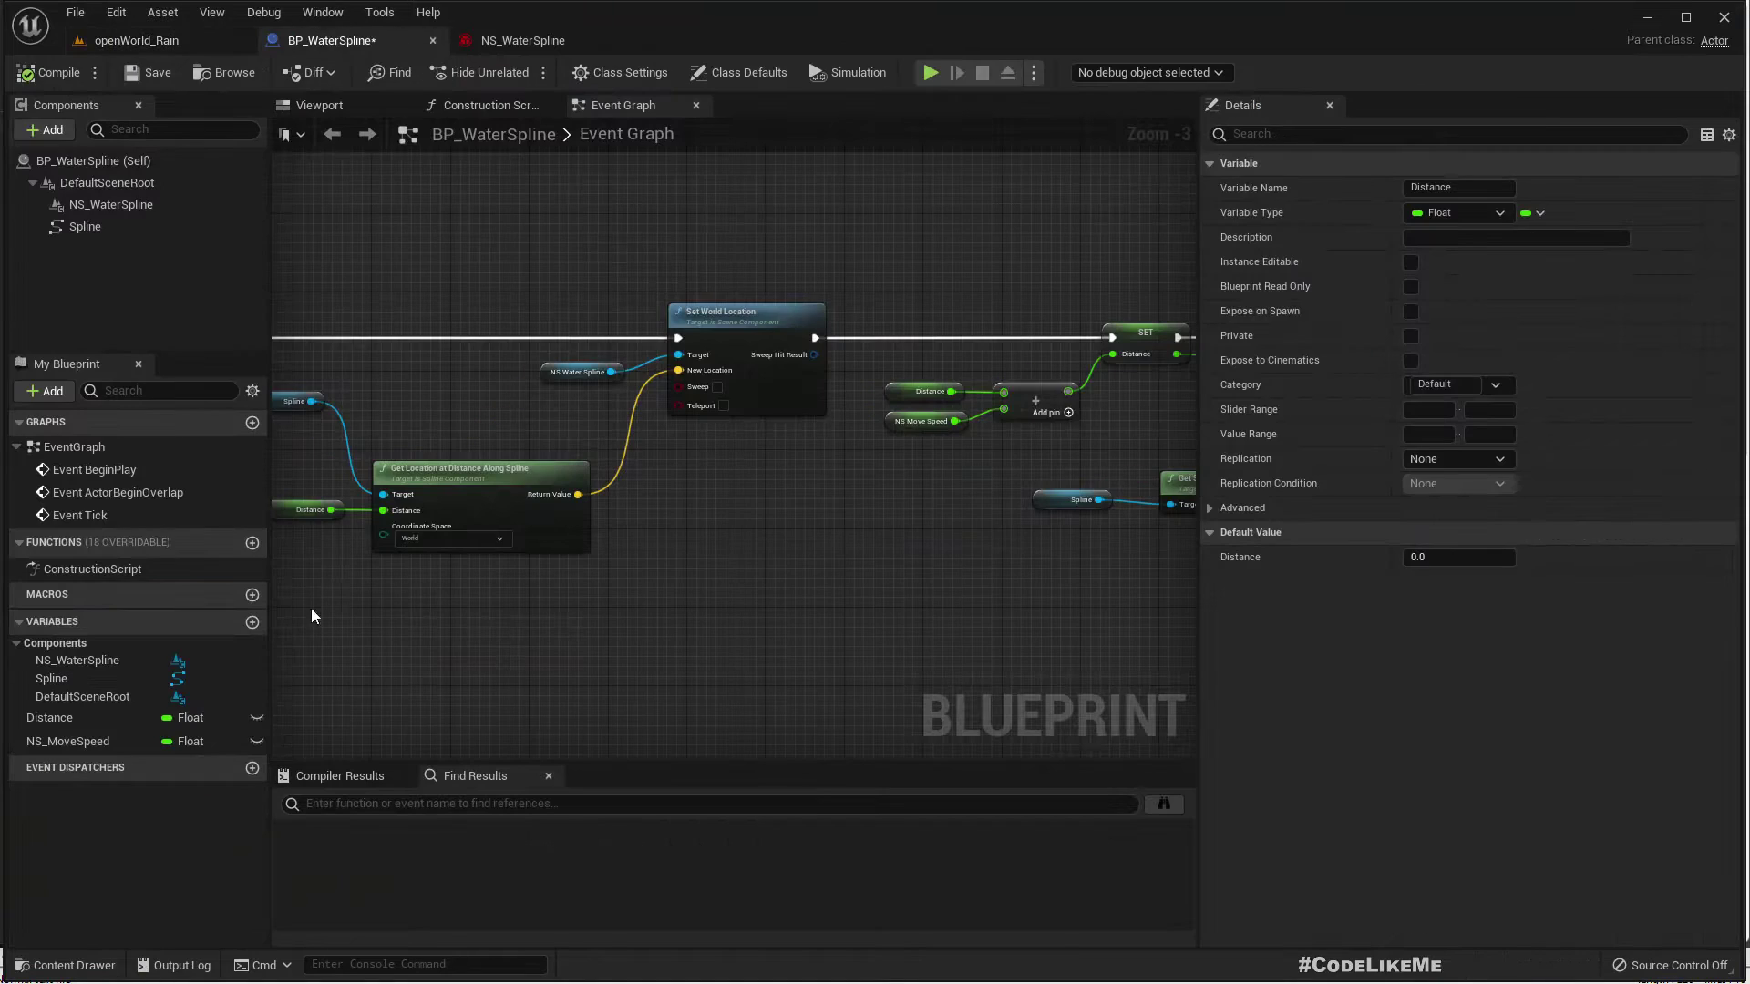
left_click(74, 741)
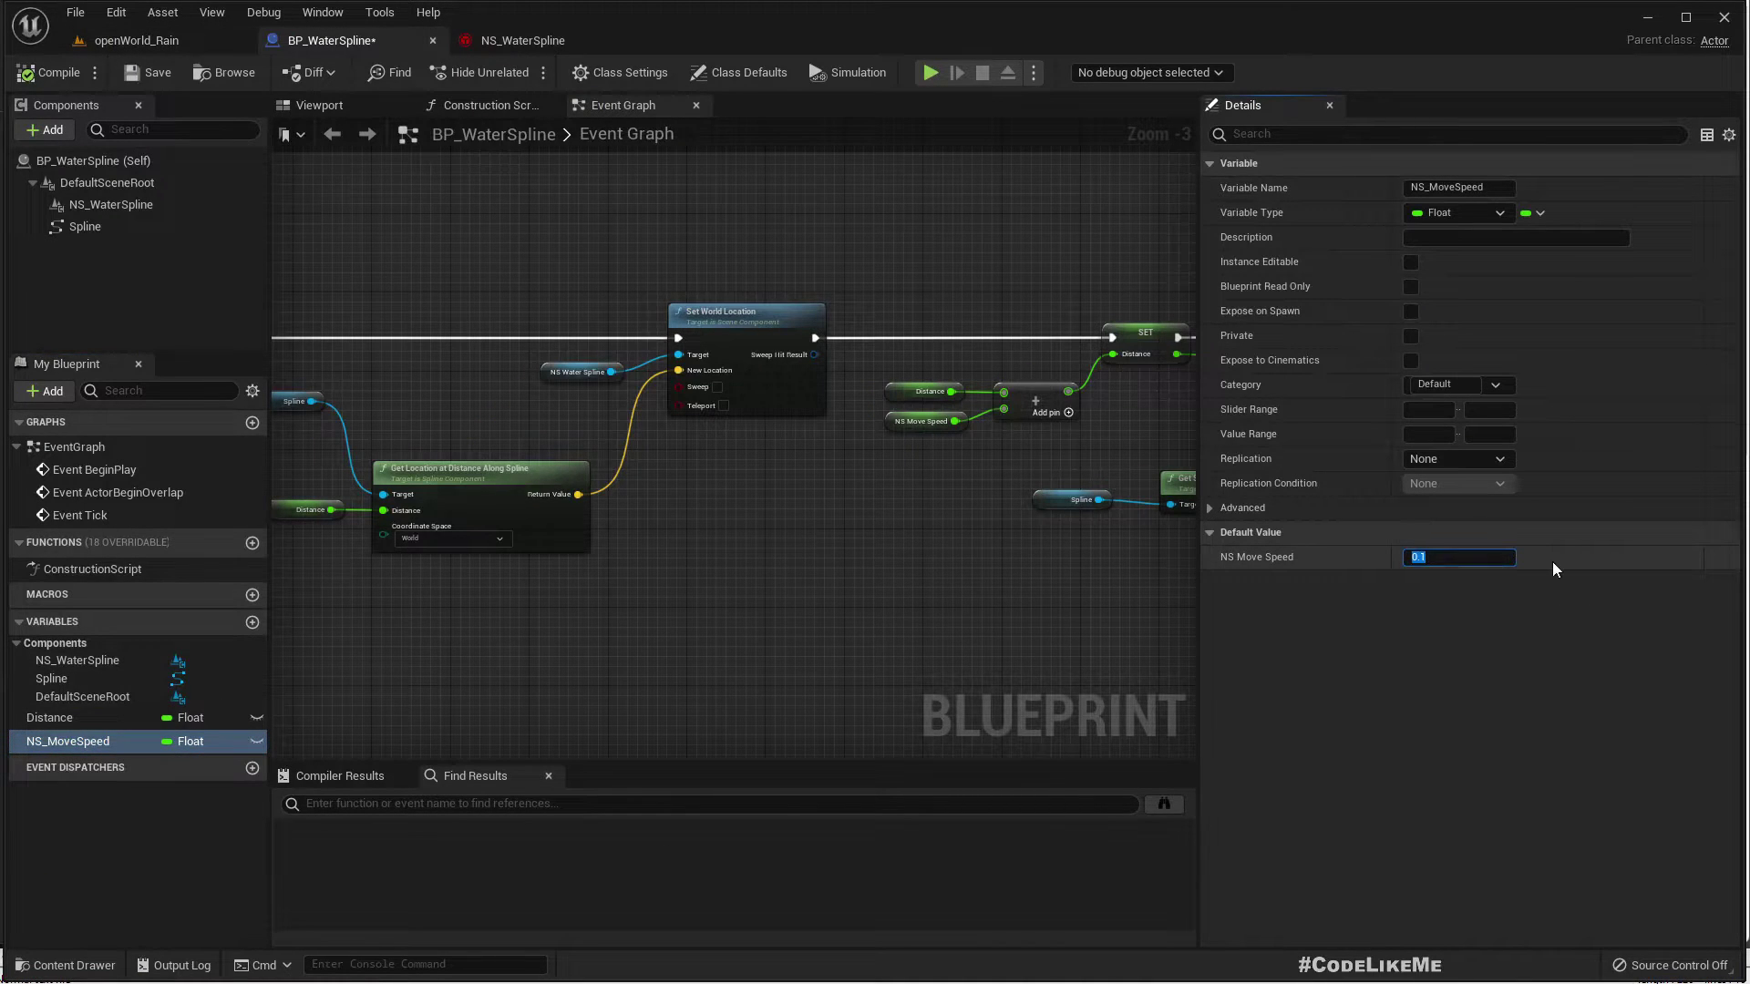
type("1")
key("Return")
right_click_drag(427, 345, 491, 353)
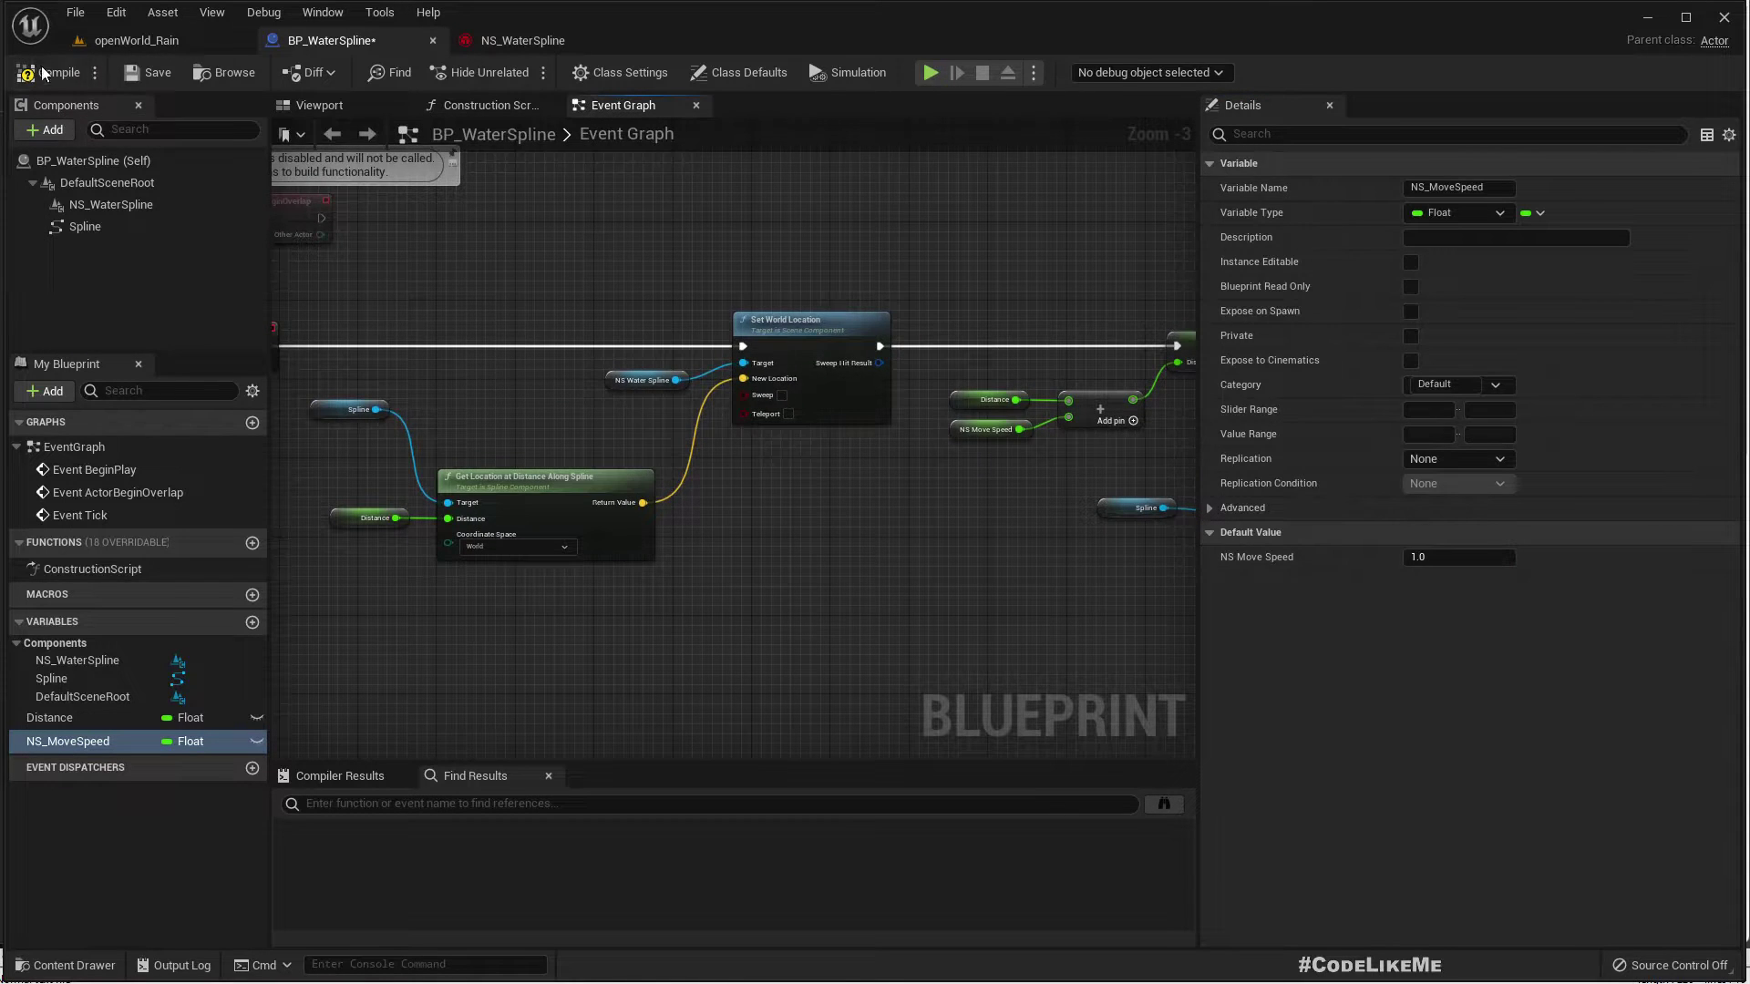
left_click(43, 73)
Play openWorld_Rain full screen to check how fast the stream moves along the slab's edge, and stop playing
left_click(137, 40)
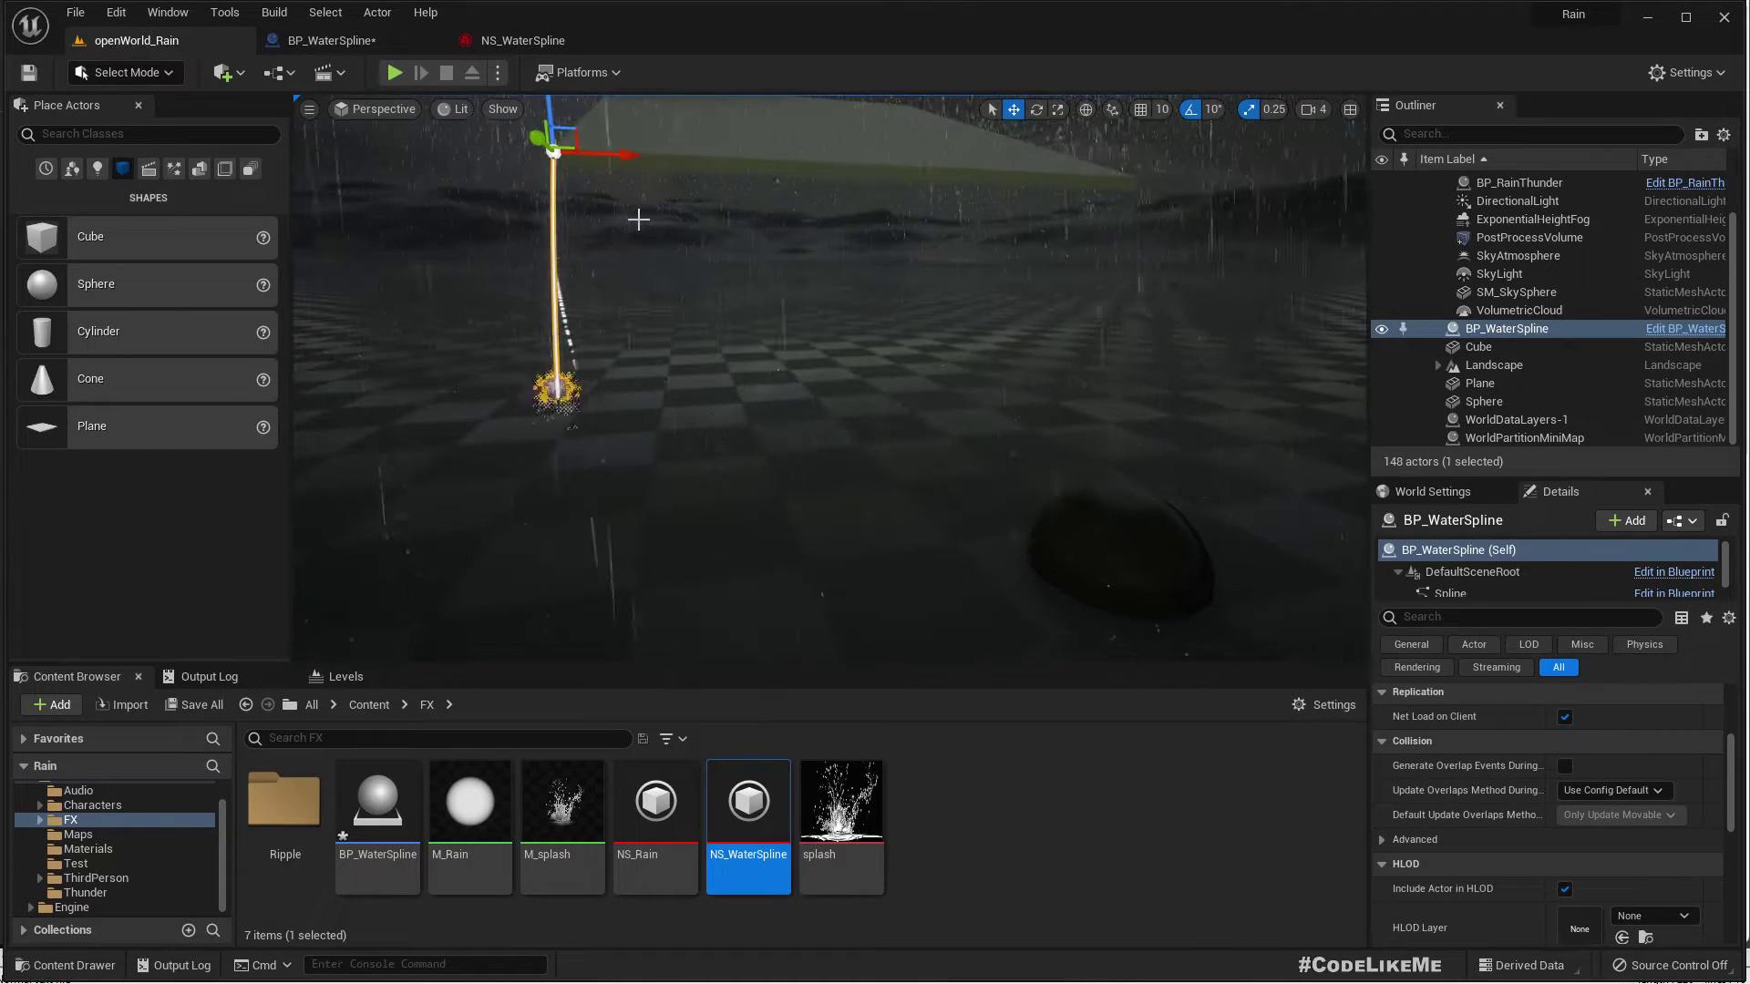
key("F11")
key("alt+p")
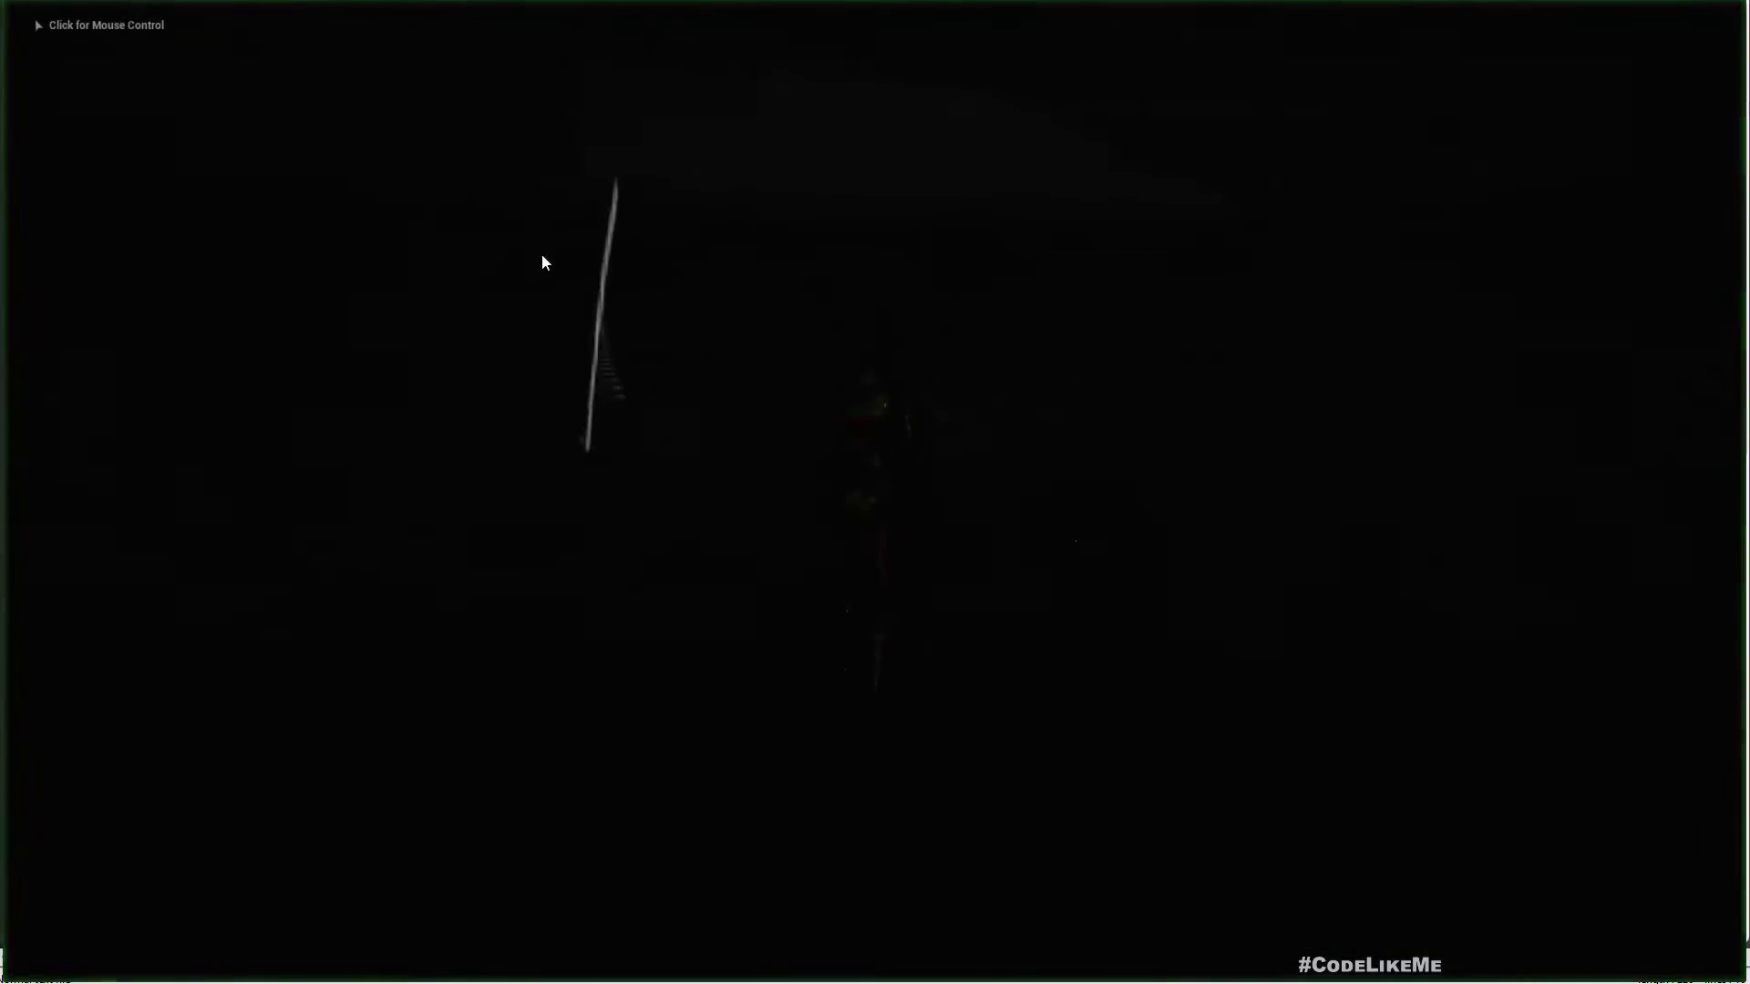
left_click(545, 263)
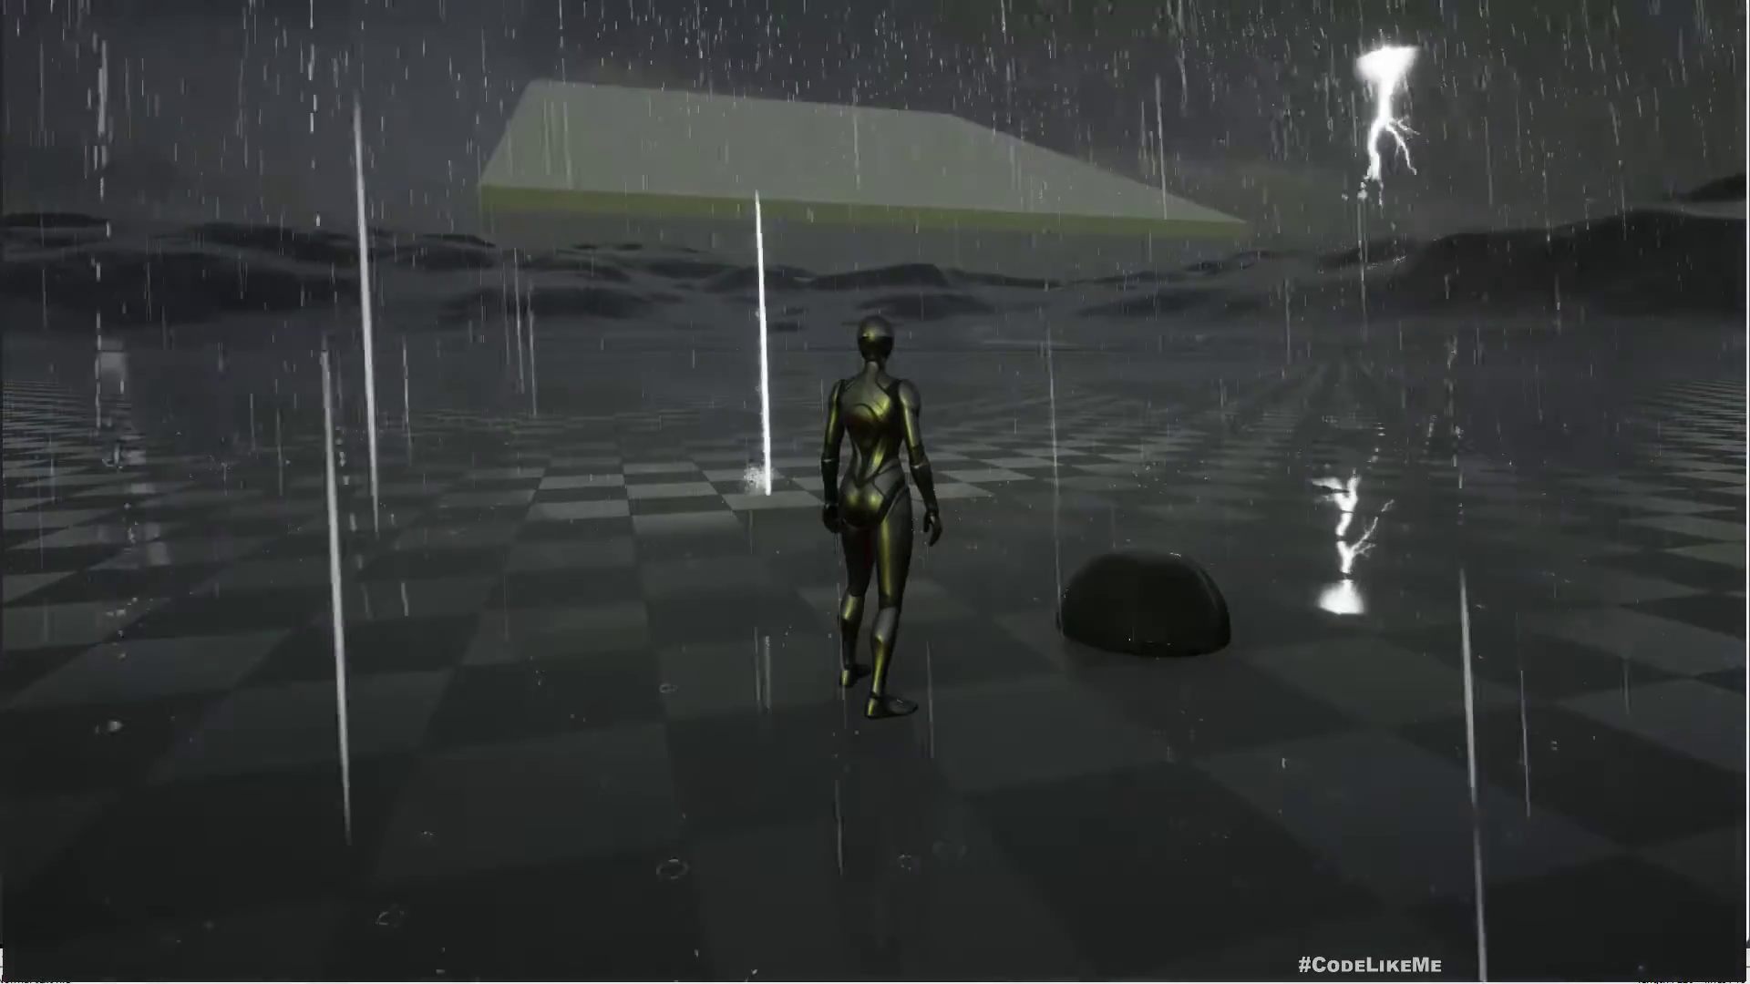
key("Escape")
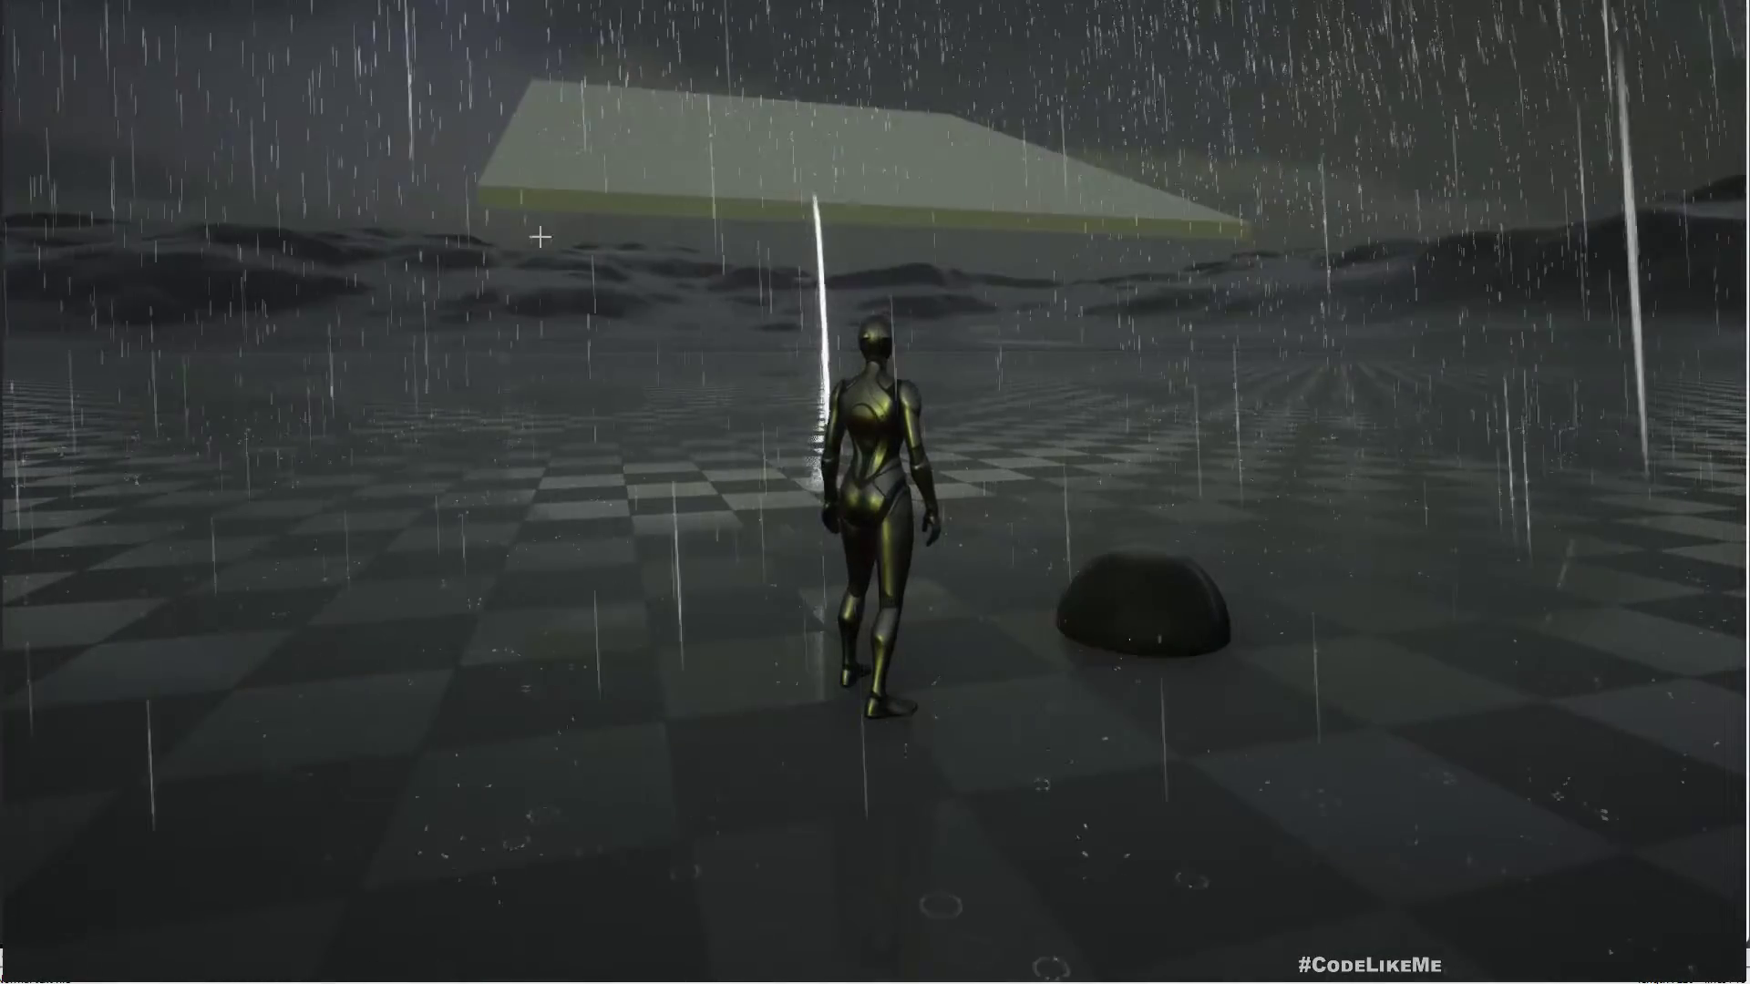
key("F11")
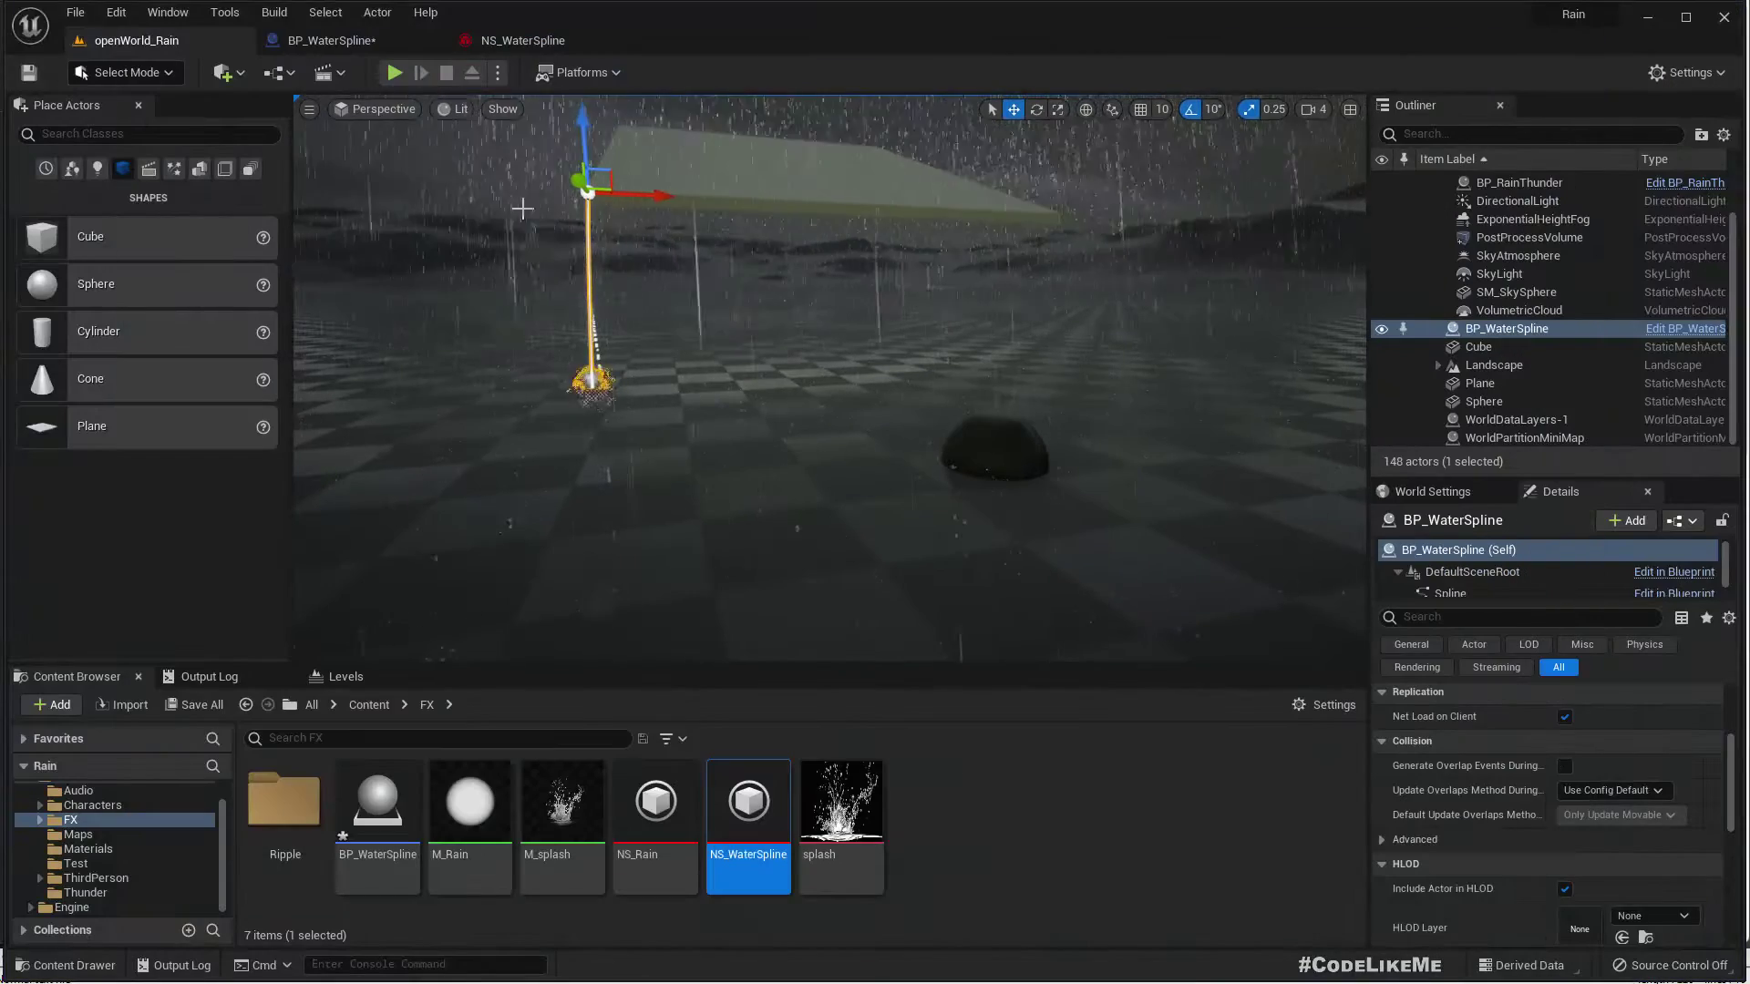
Set the NS_MoveSpeed default in BP_WaterSpline to 10.0, make the variable instance editable, and compile
left_click(328, 40)
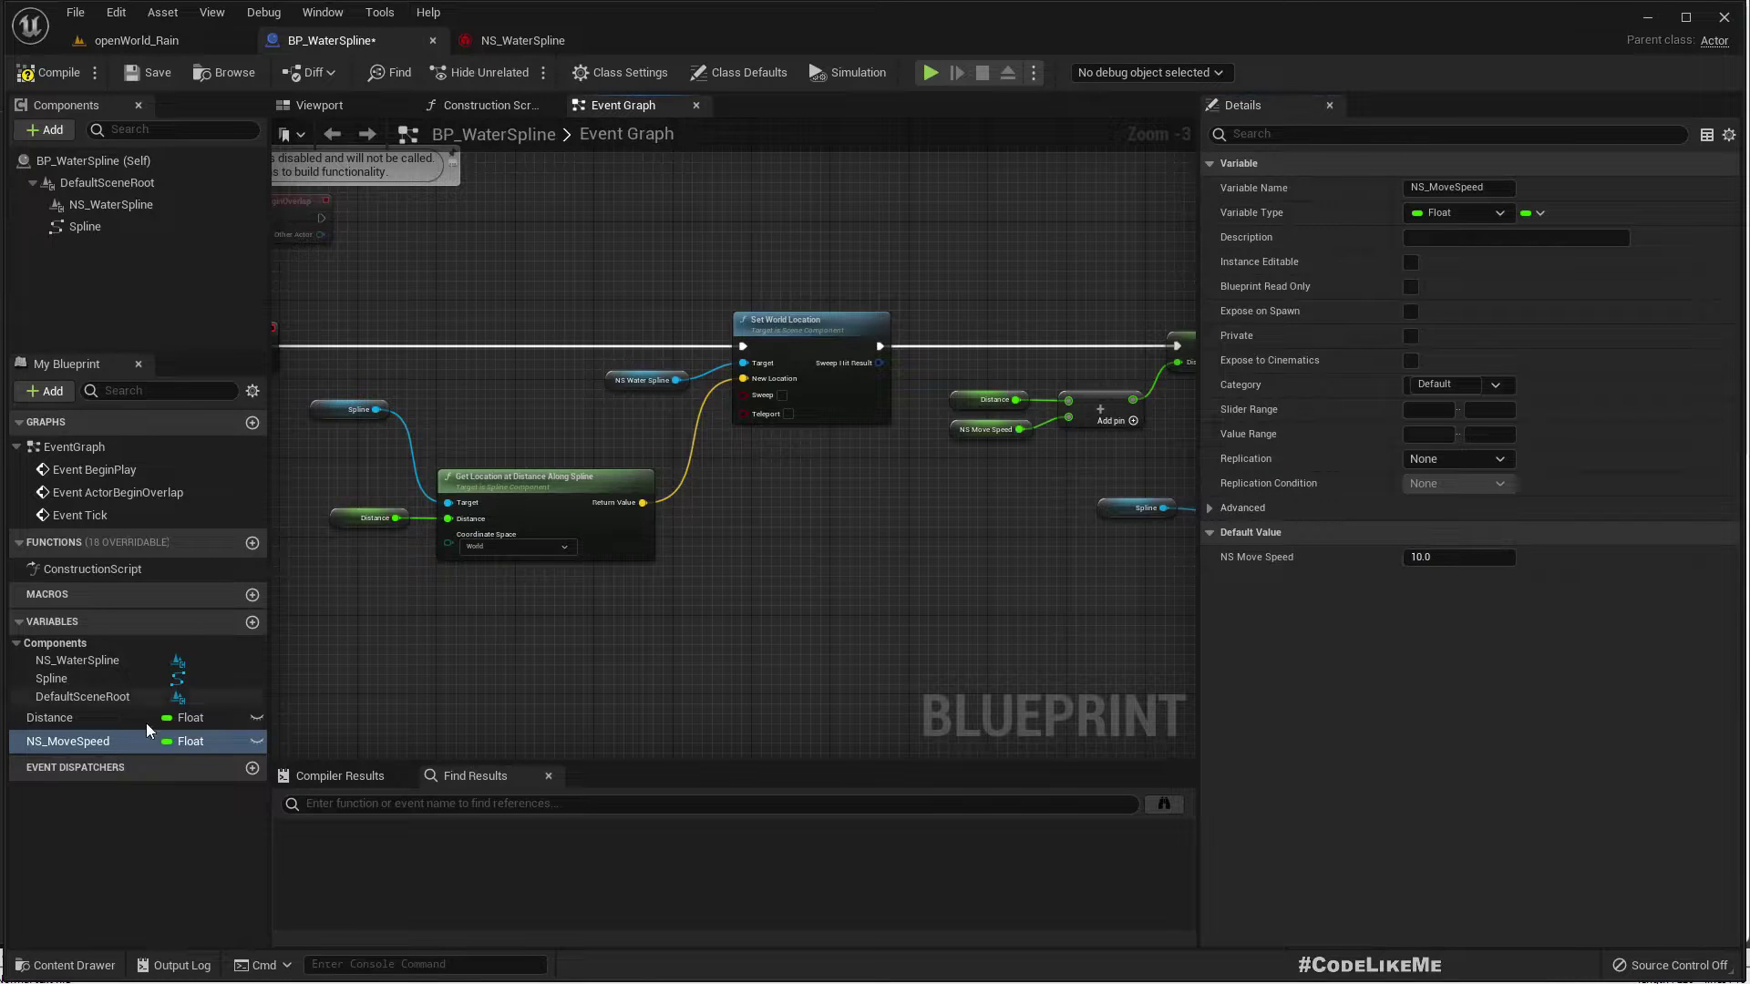
left_click(257, 743)
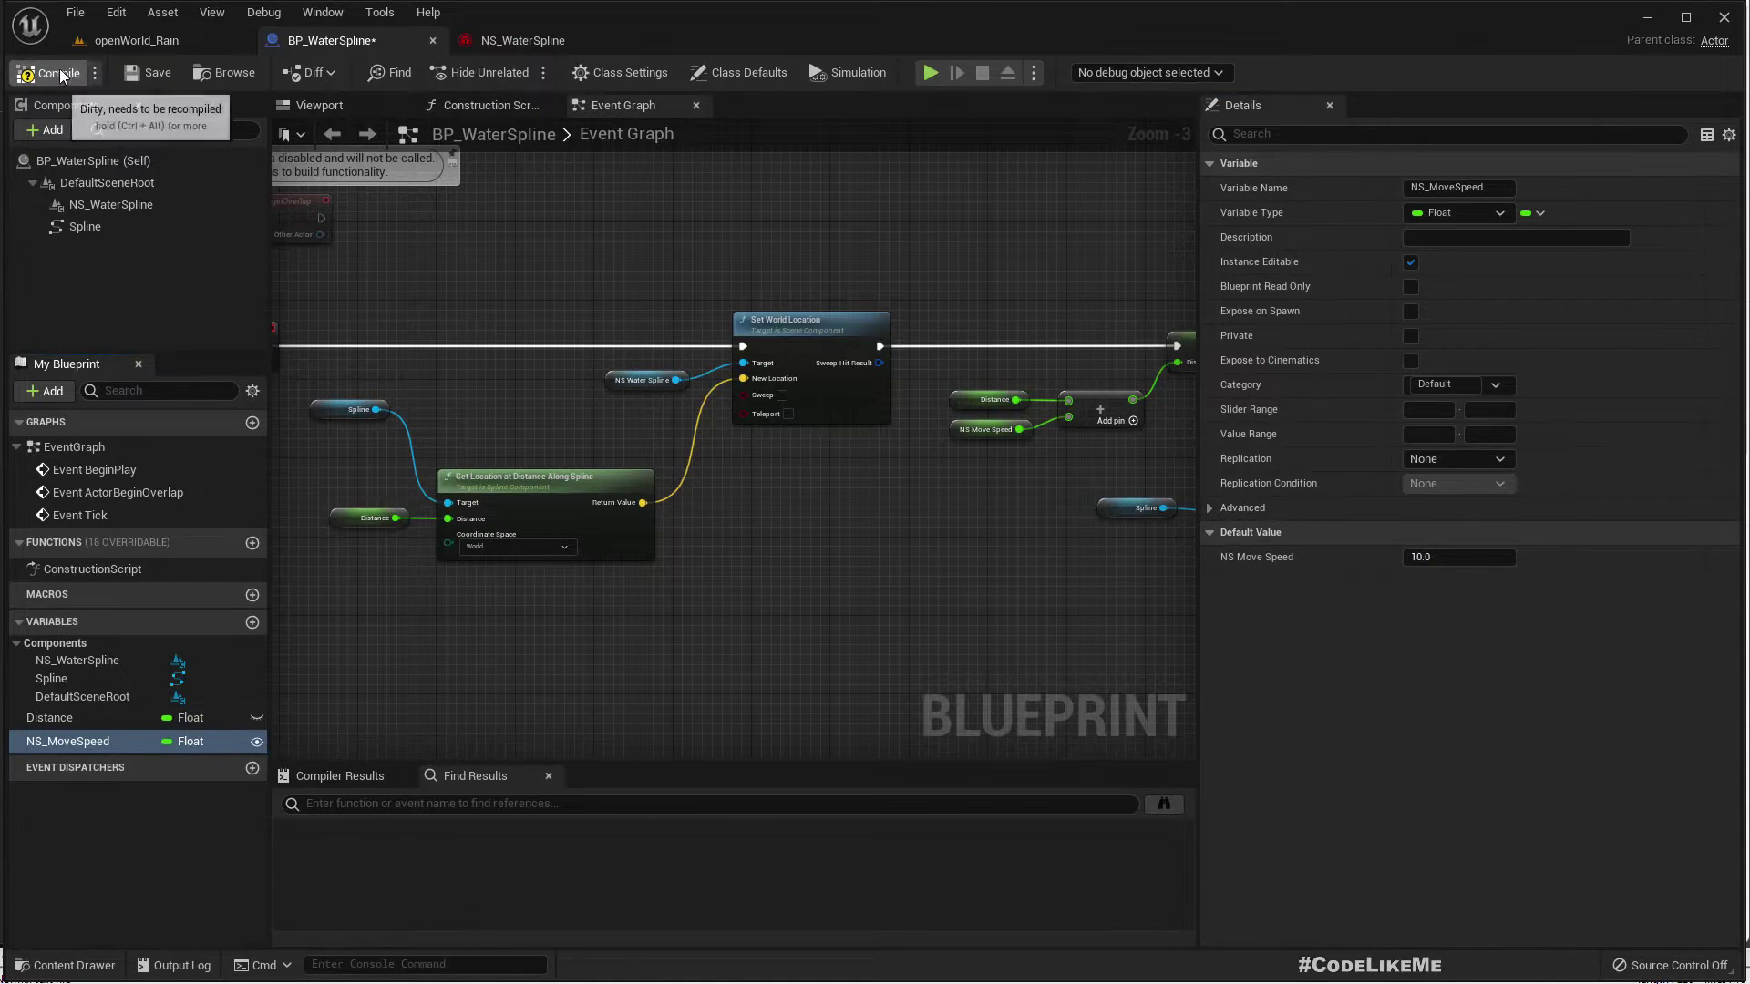
Play the openWorld_Rain level and walk the character toward the slab to check the stream's movement
left_click(105, 44)
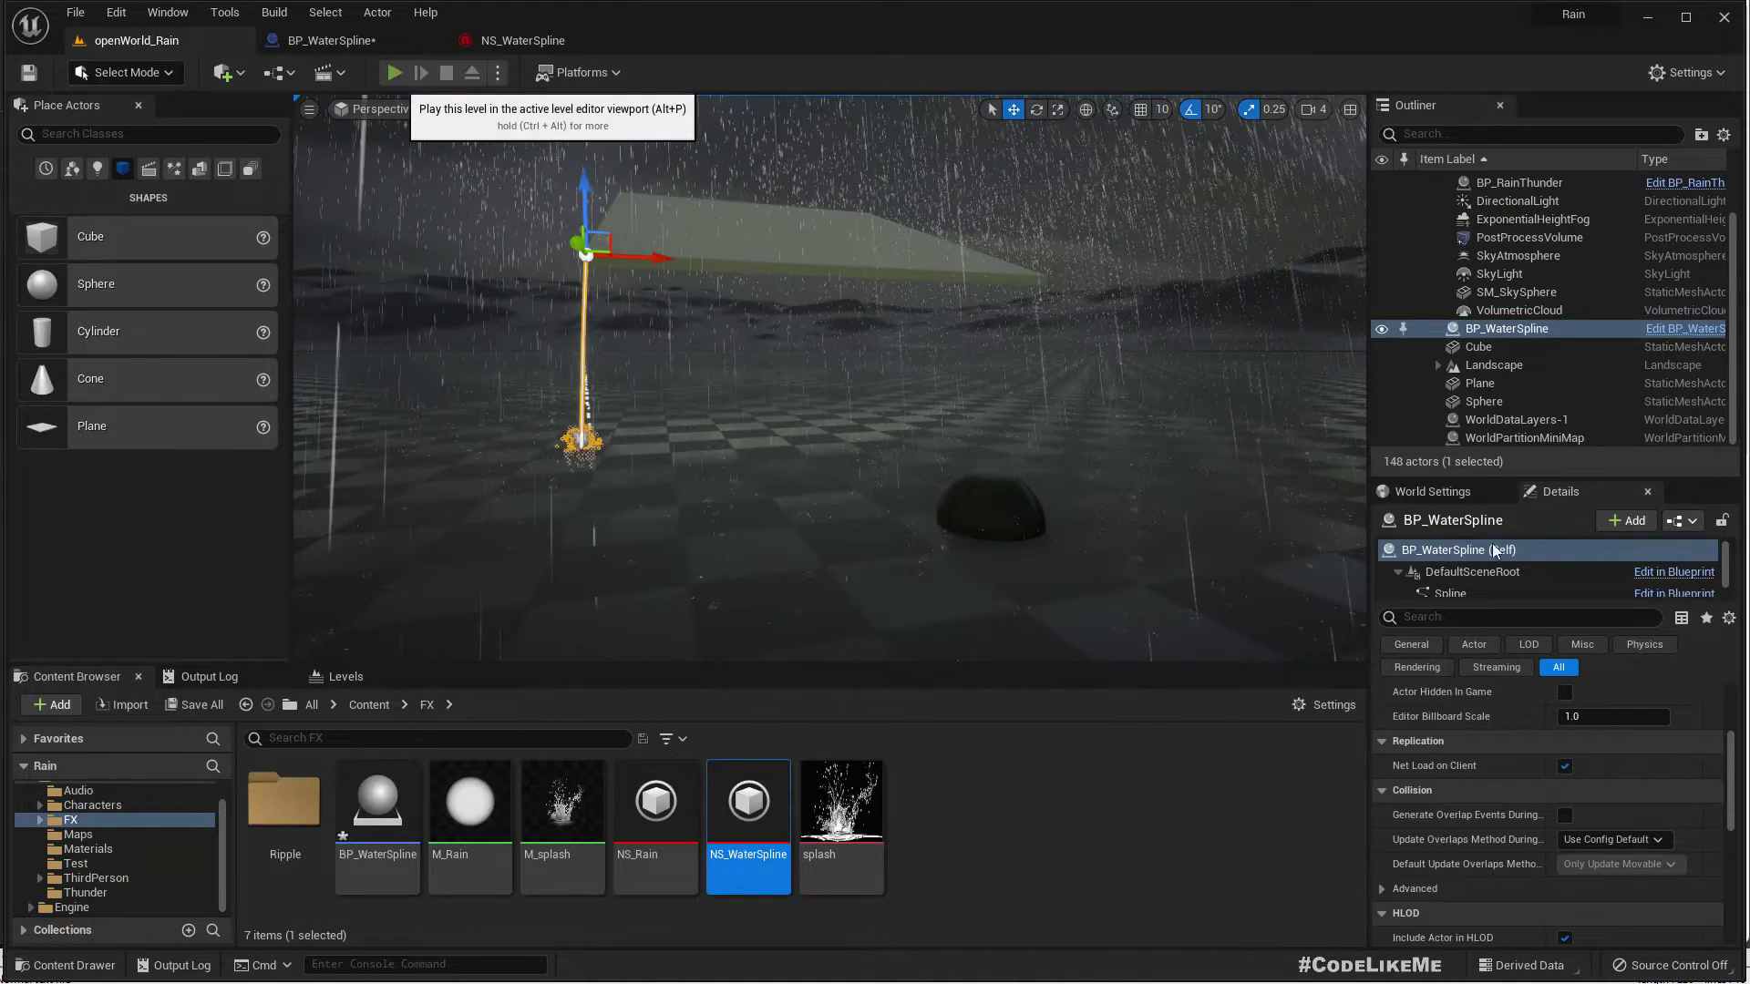
key("alt+p")
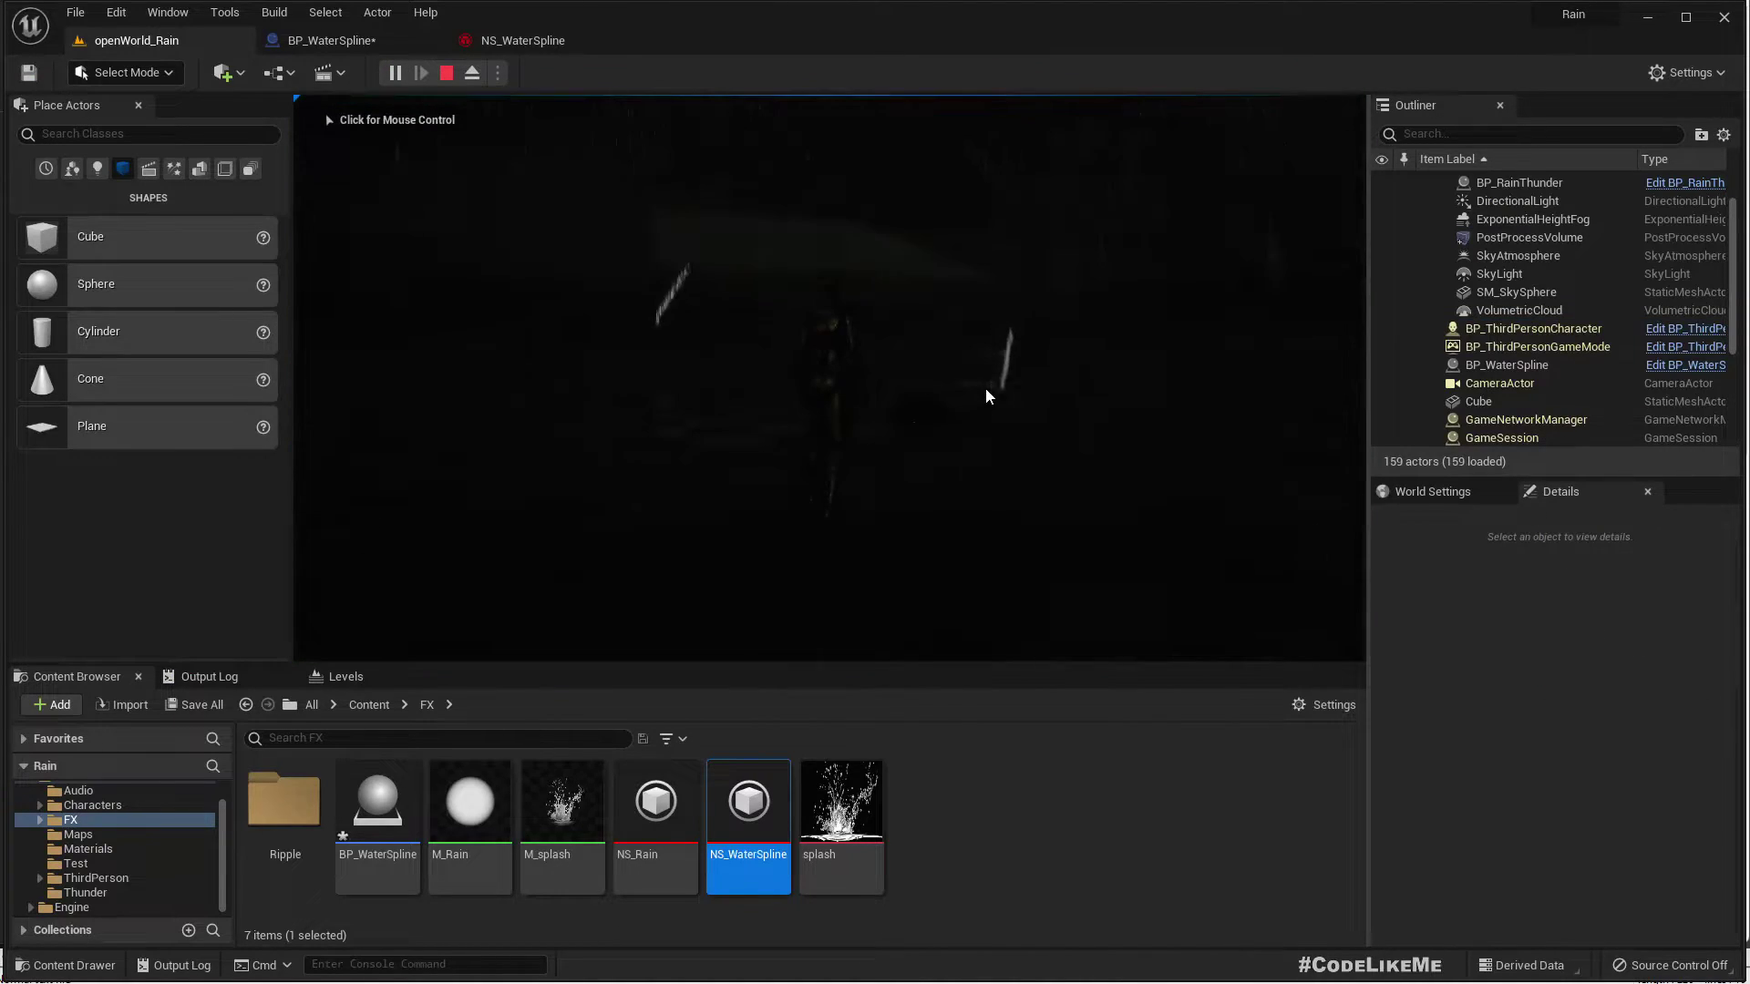
left_click(985, 397)
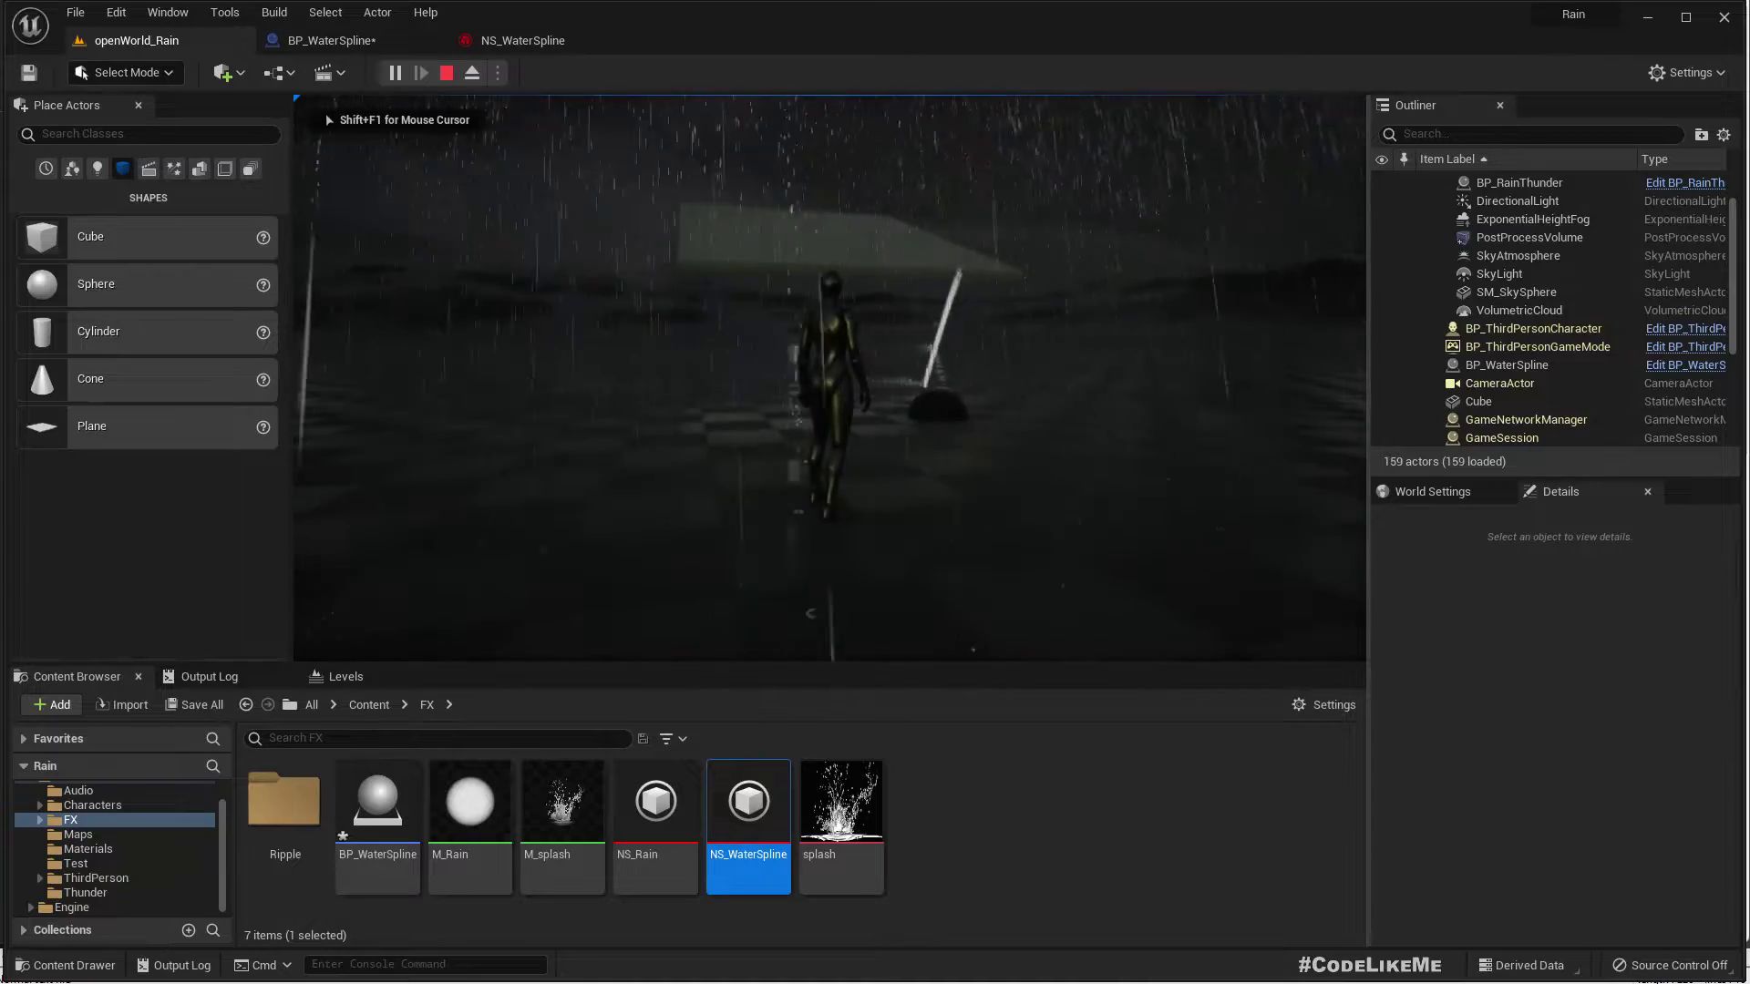
key("w")
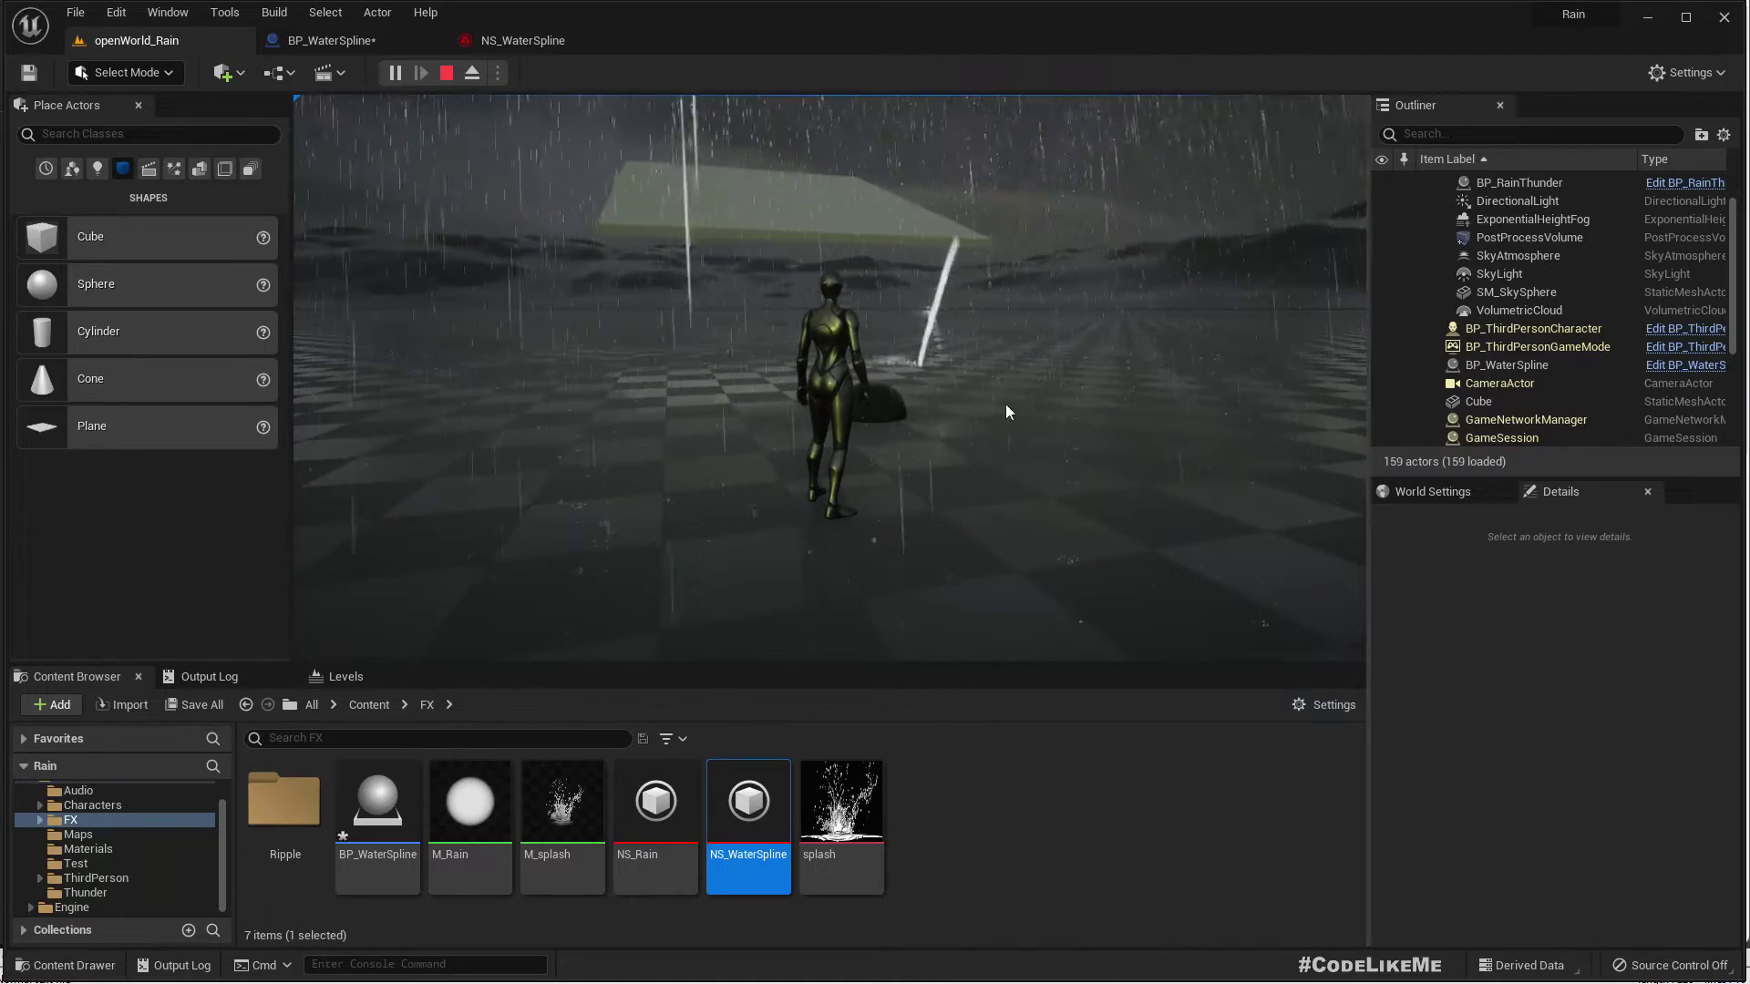
Find the running BP_WaterSpline actor in the Outliner with the search "wat" and set its NS Move Speed to 1000.0
key("shift+F1")
left_click(1446, 135)
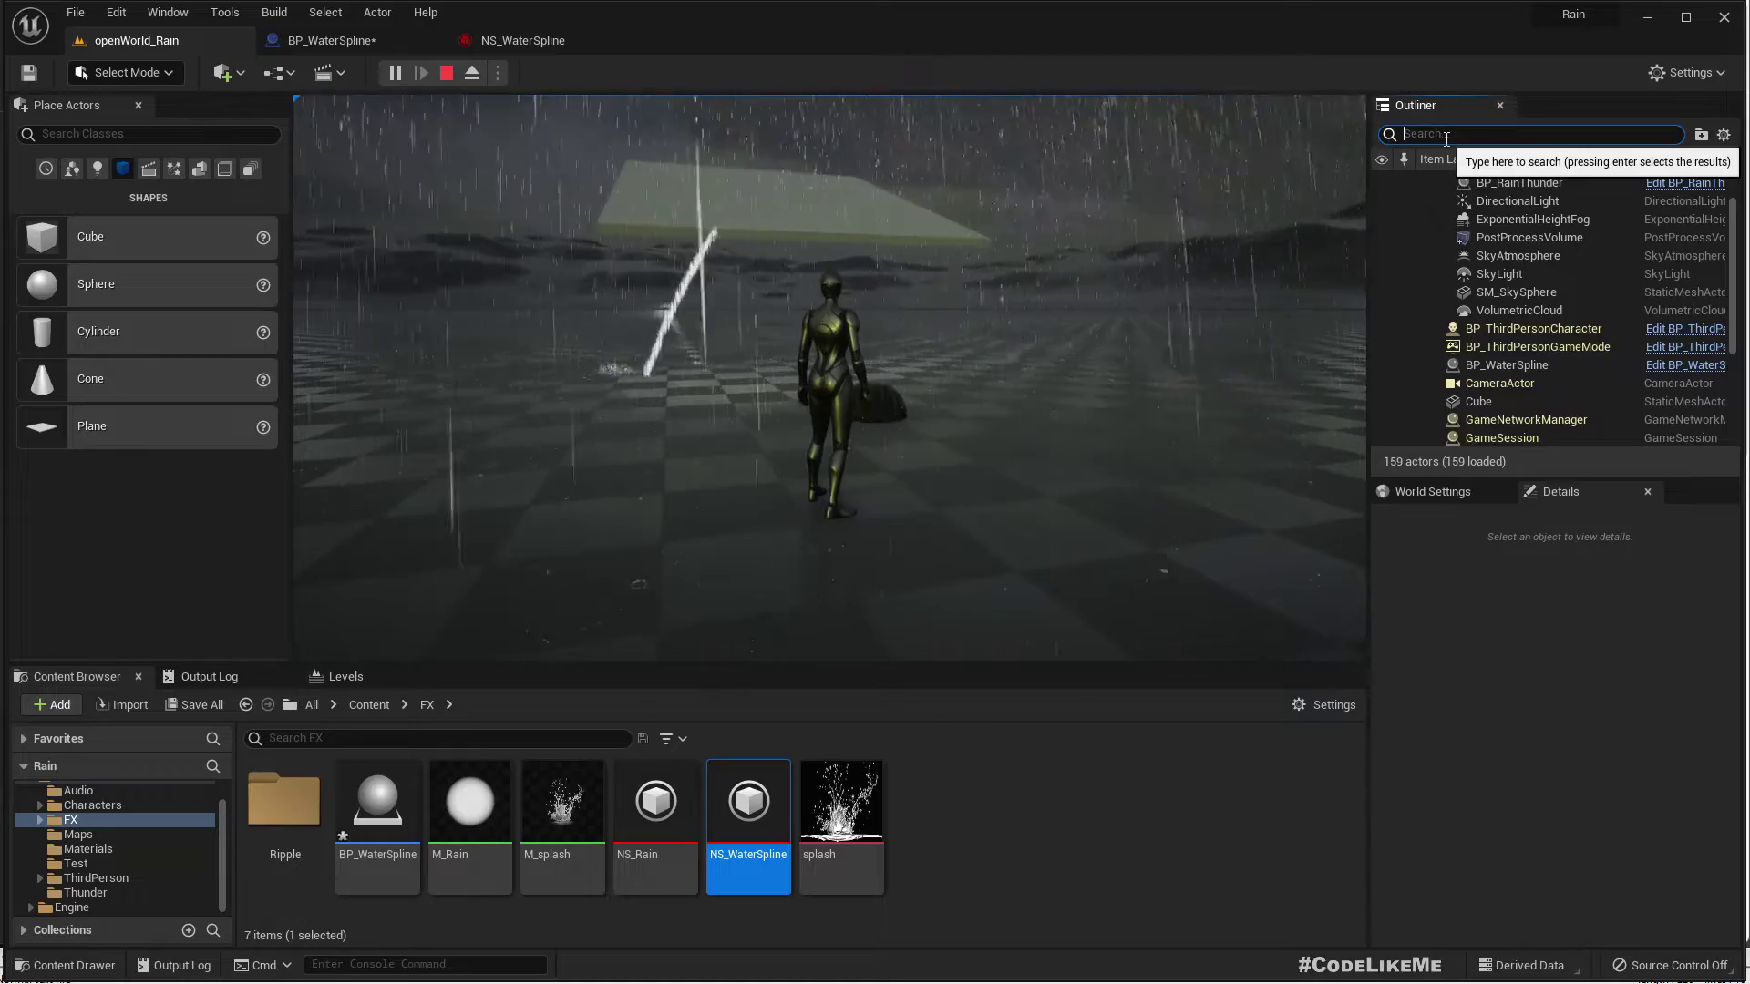
type("spli")
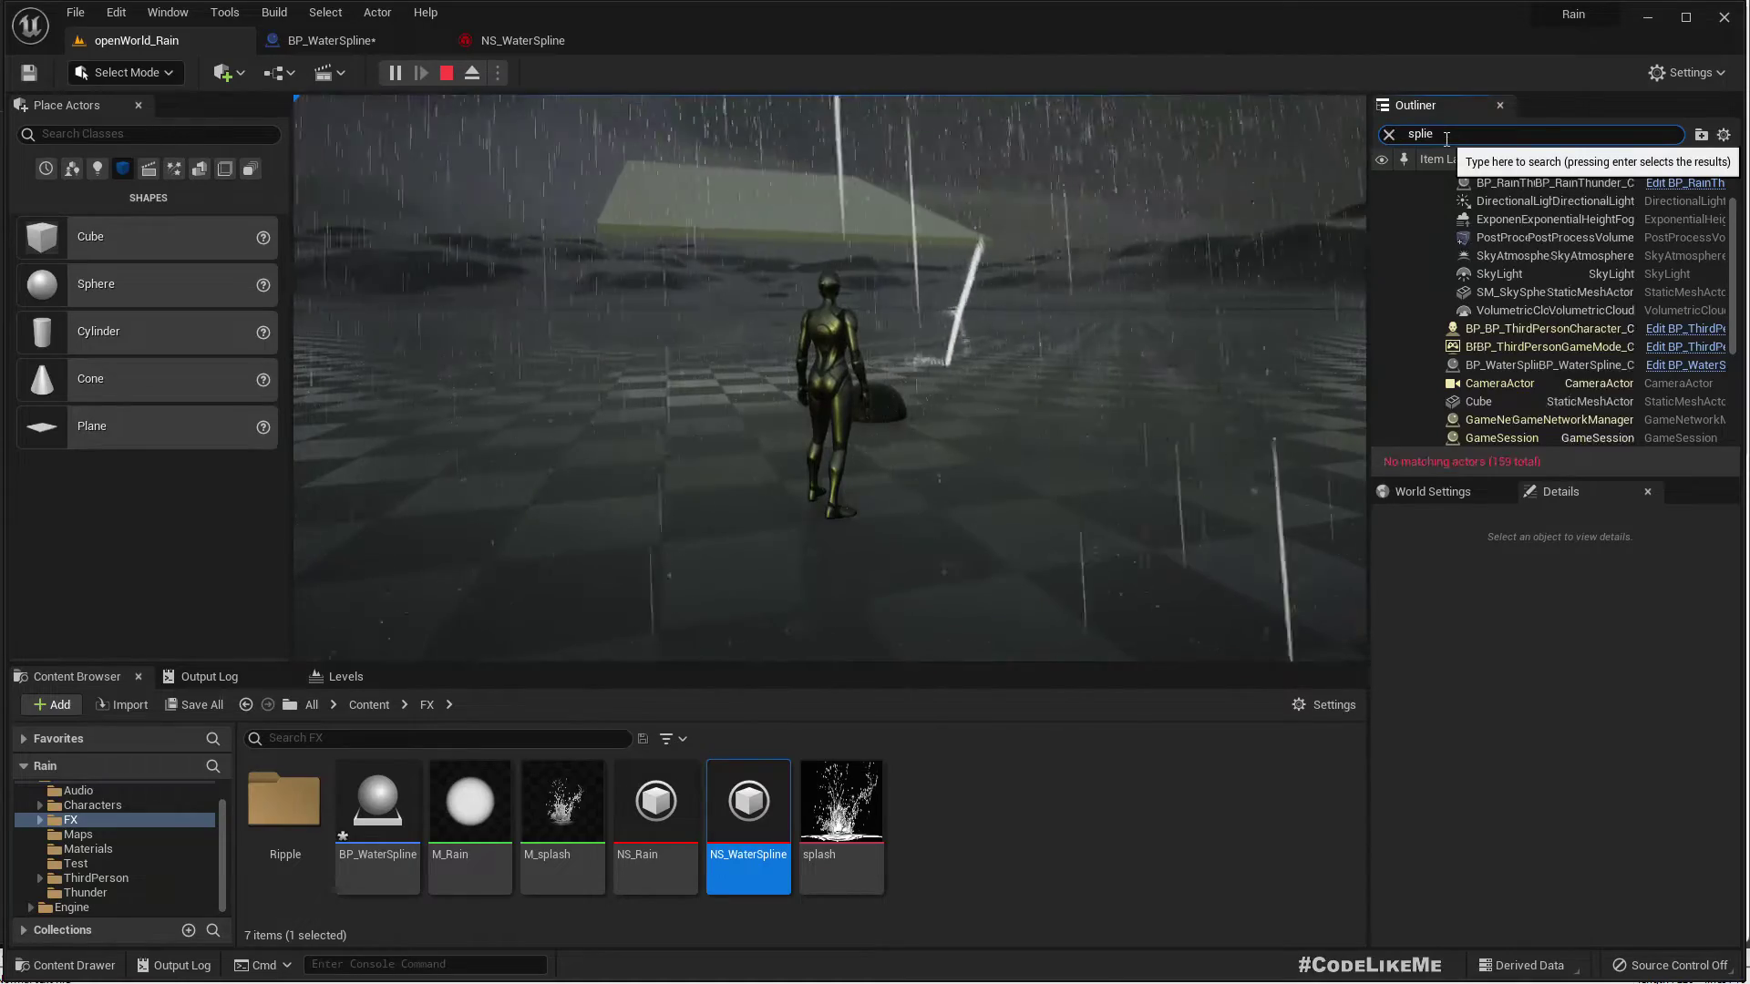
type("e")
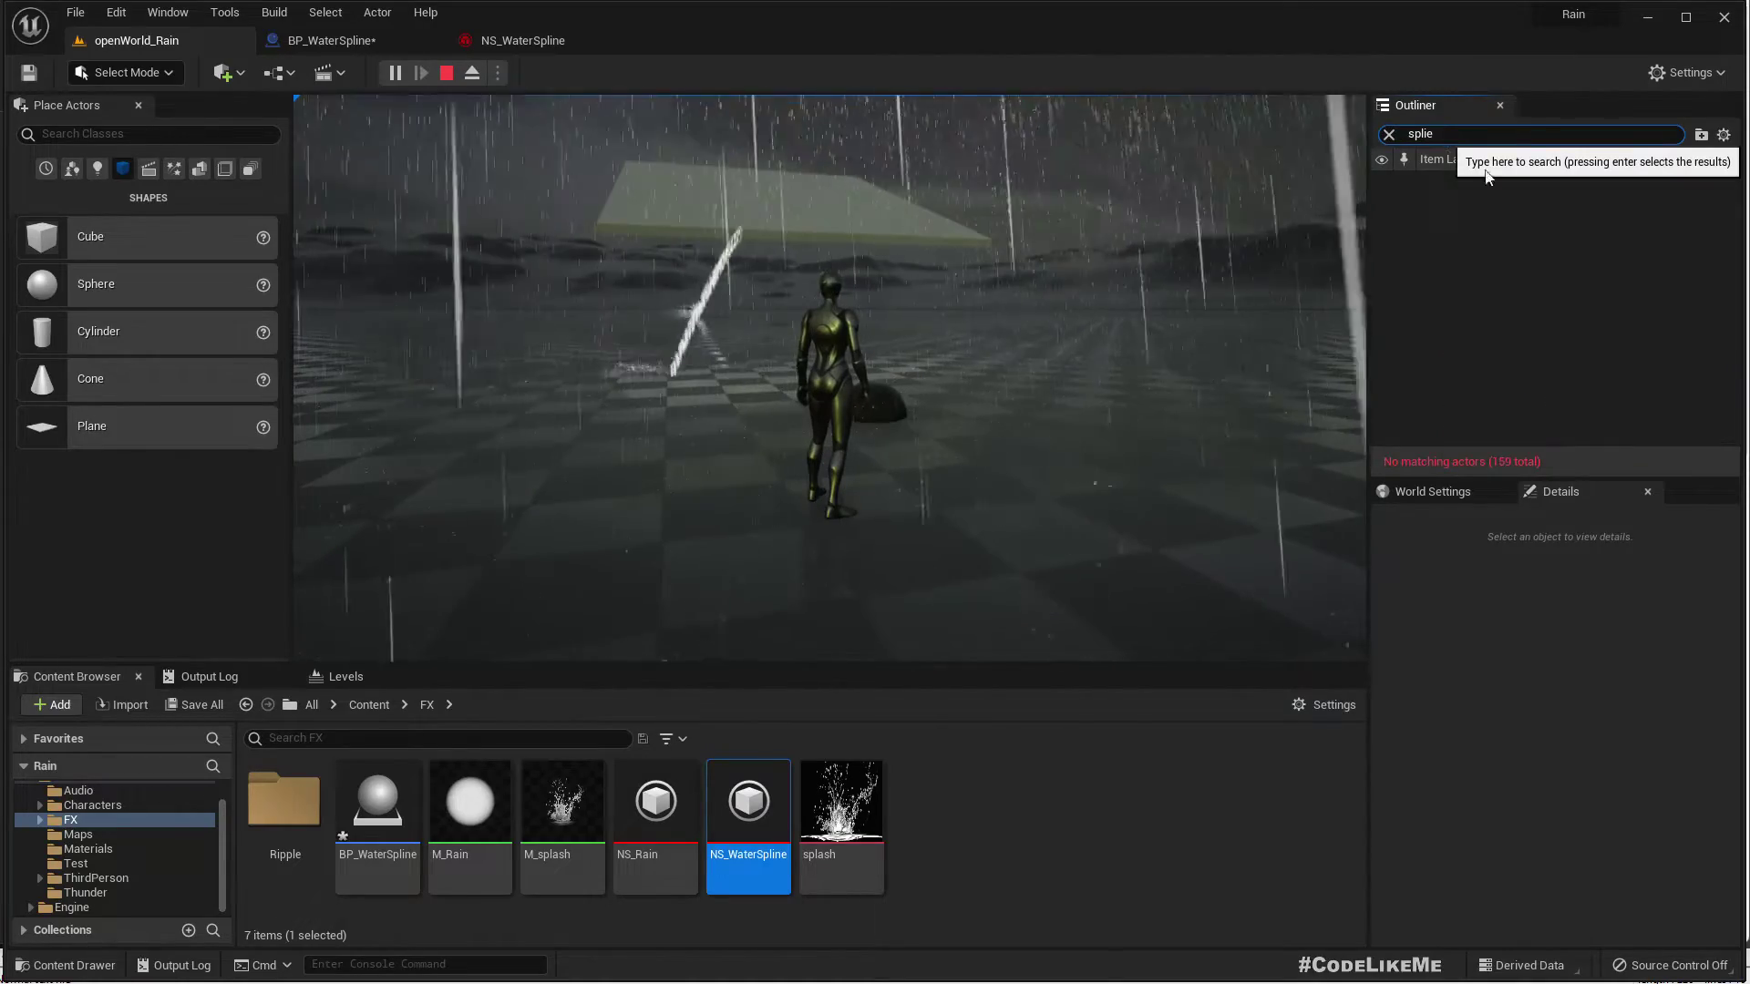
left_click(1389, 134)
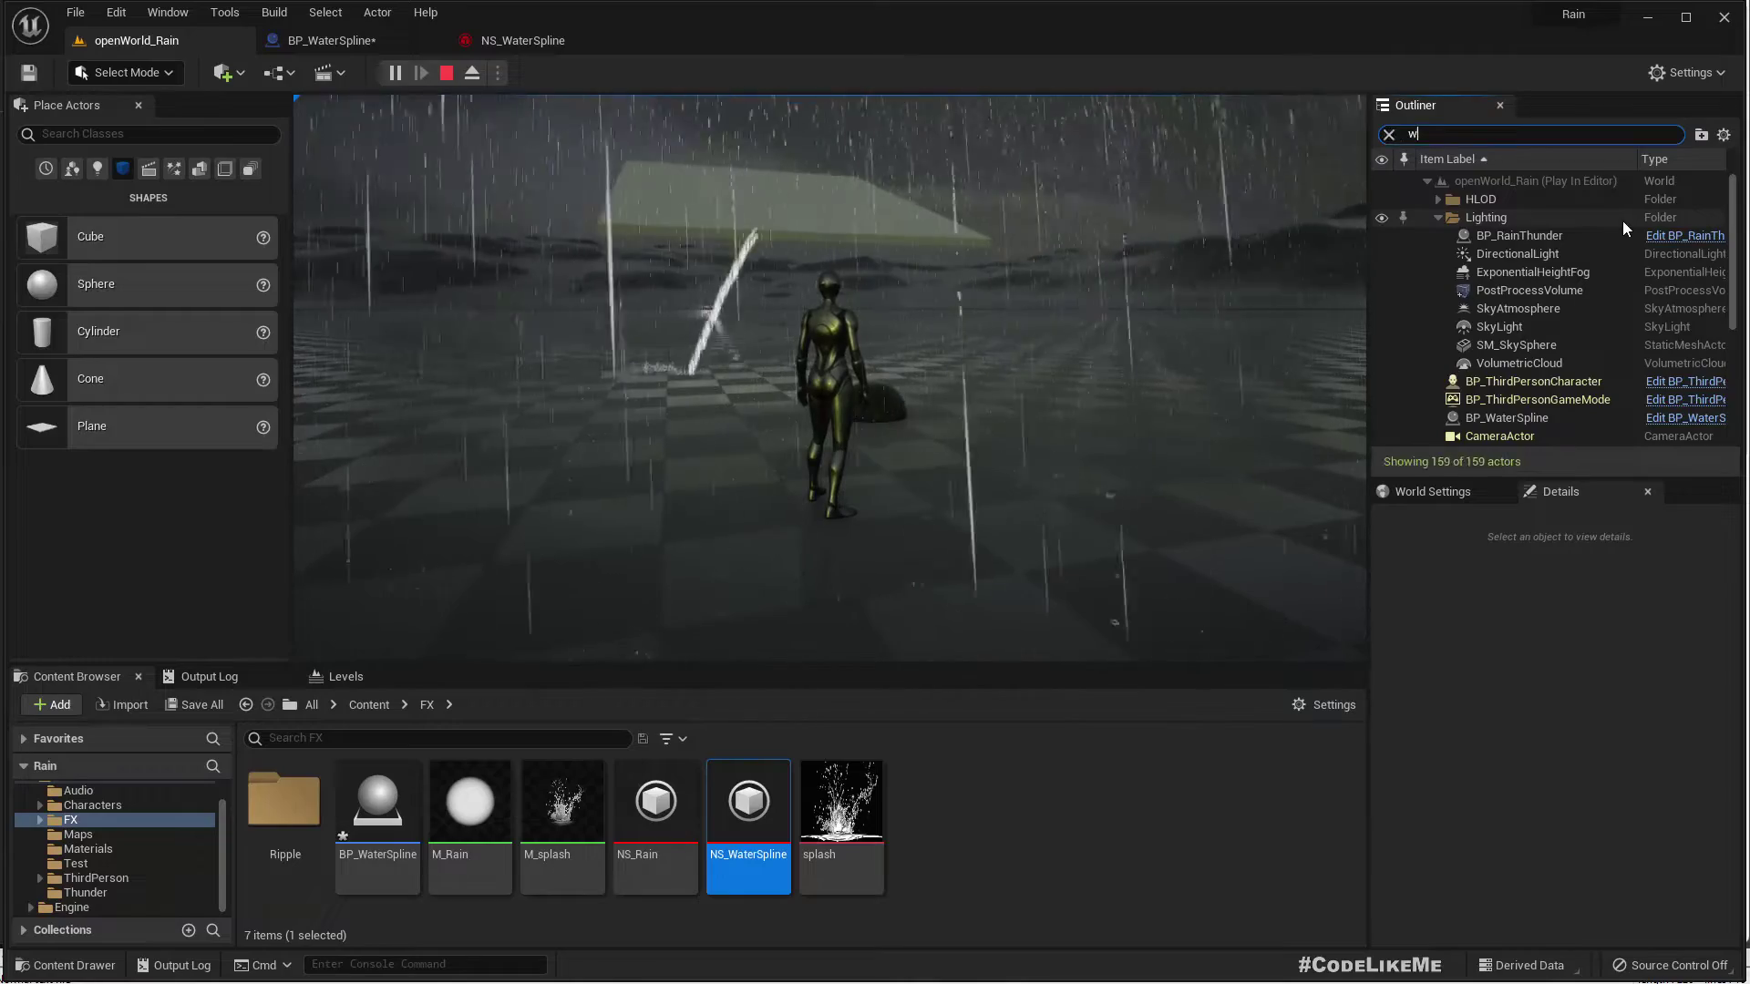
type("wat")
left_click(1507, 200)
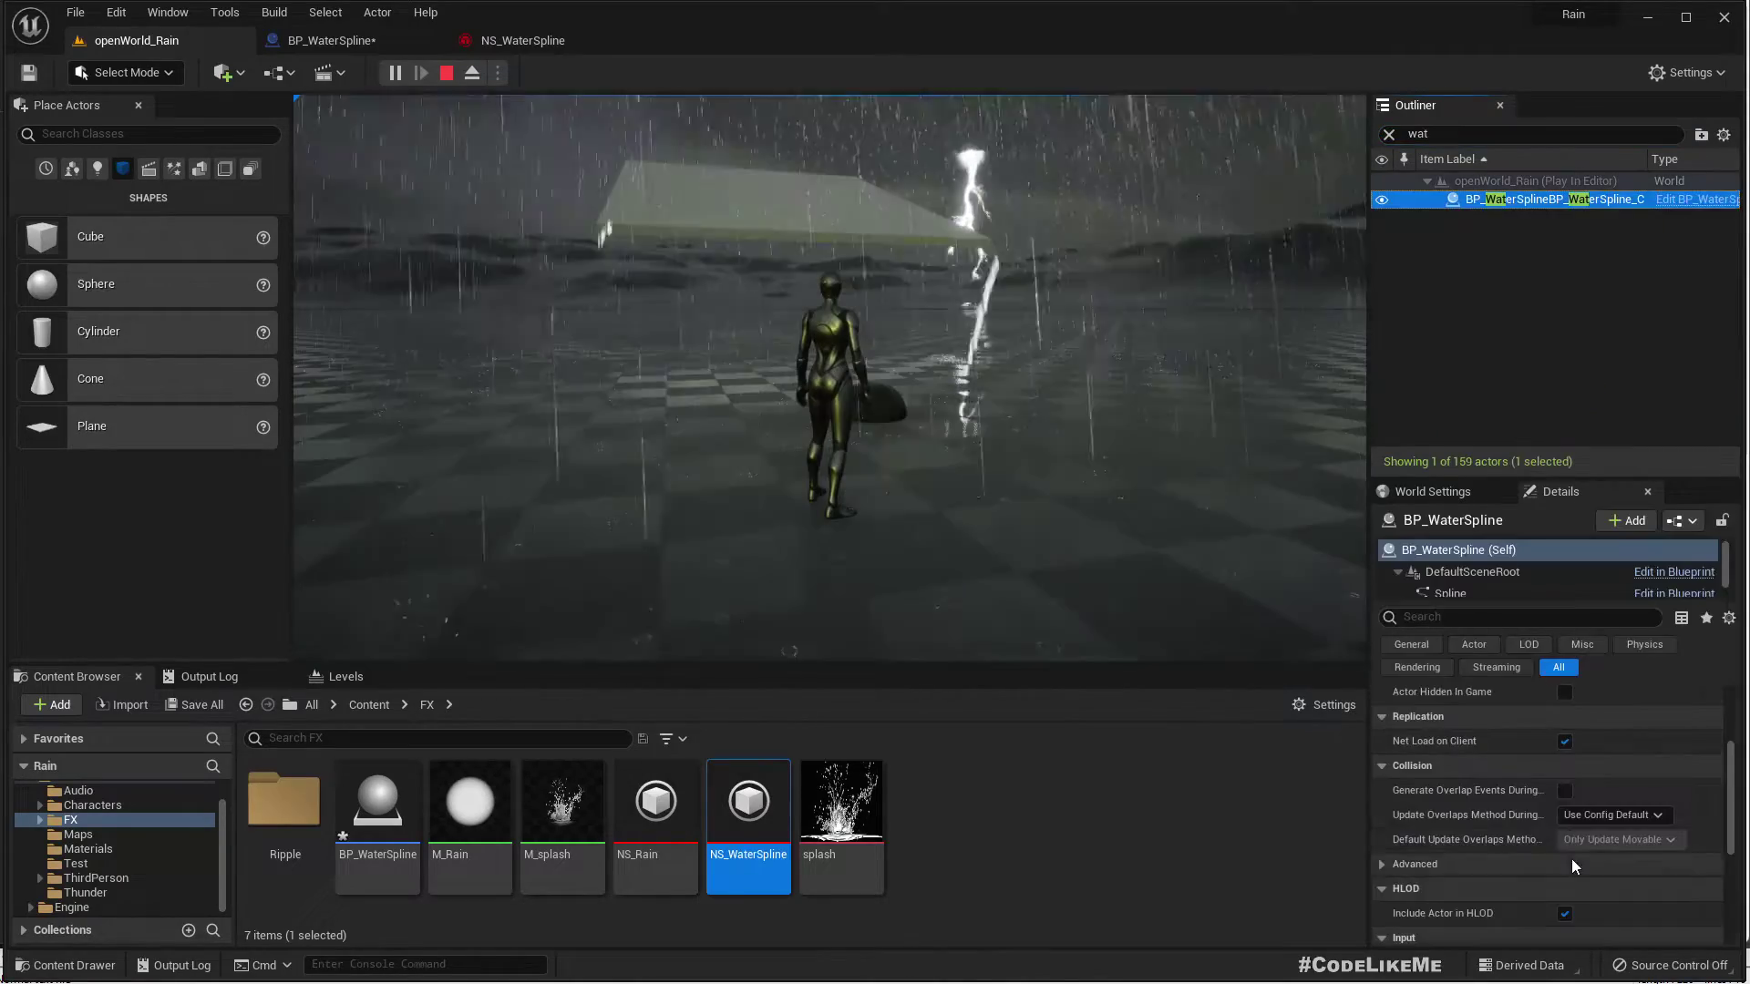
left_click(1436, 490)
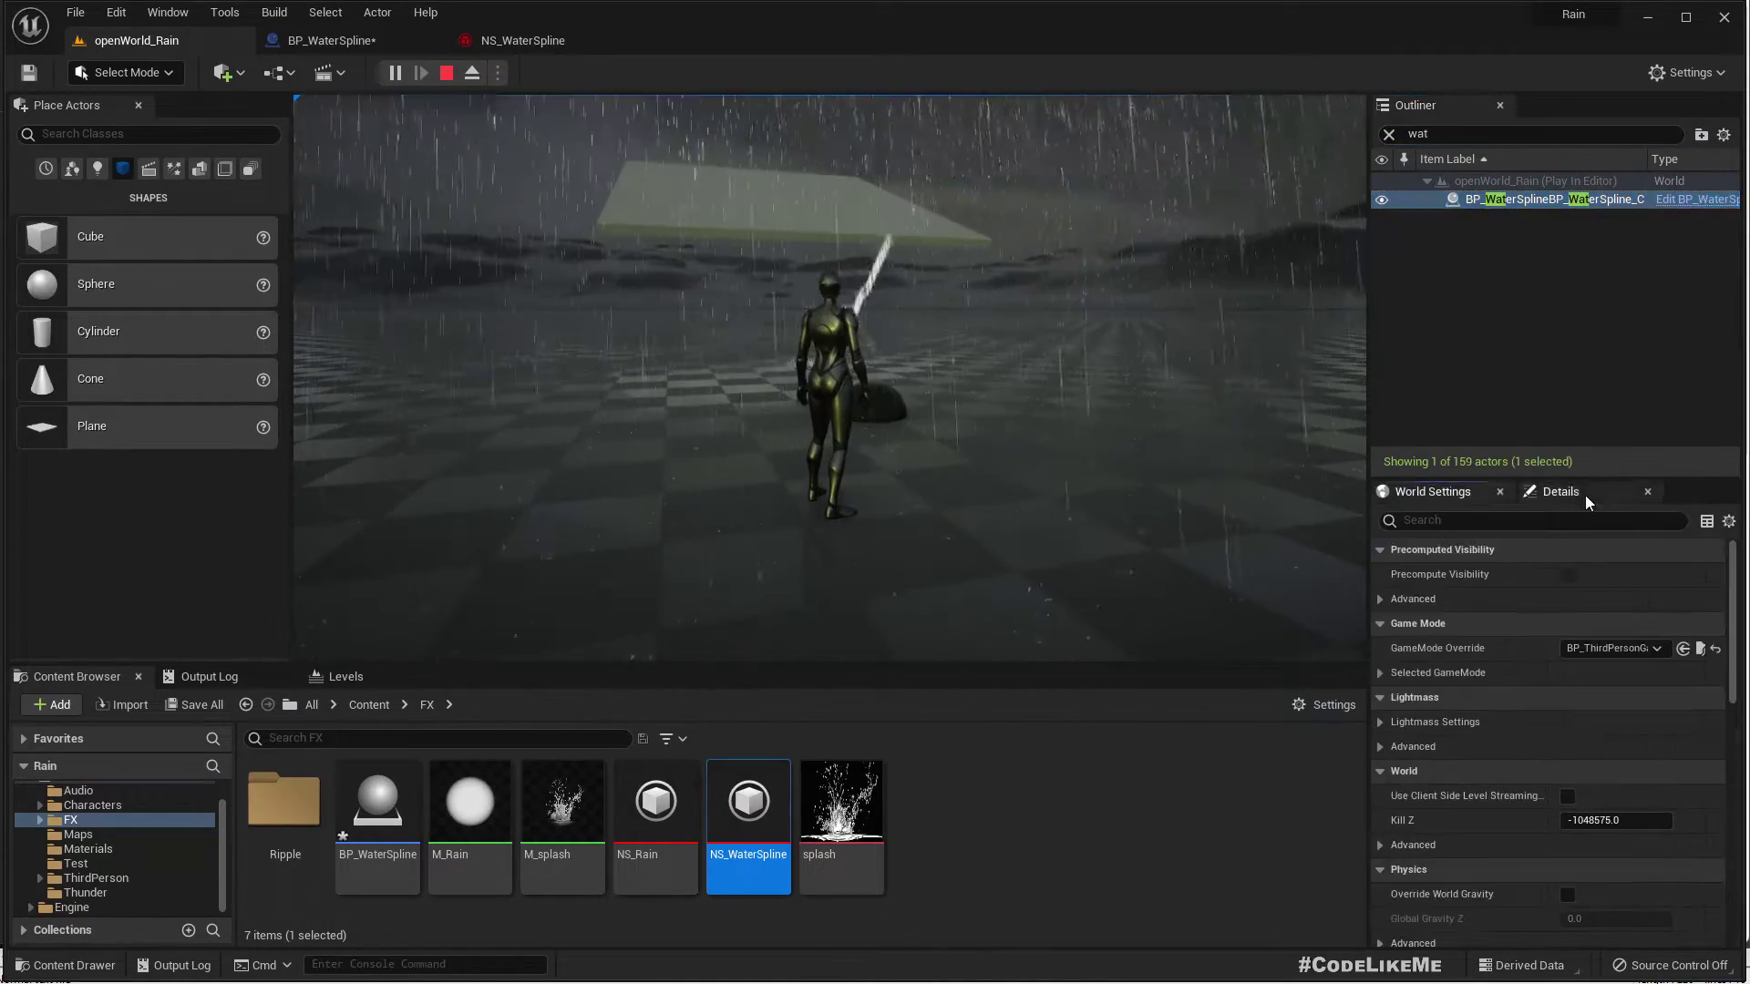
left_click(1584, 495)
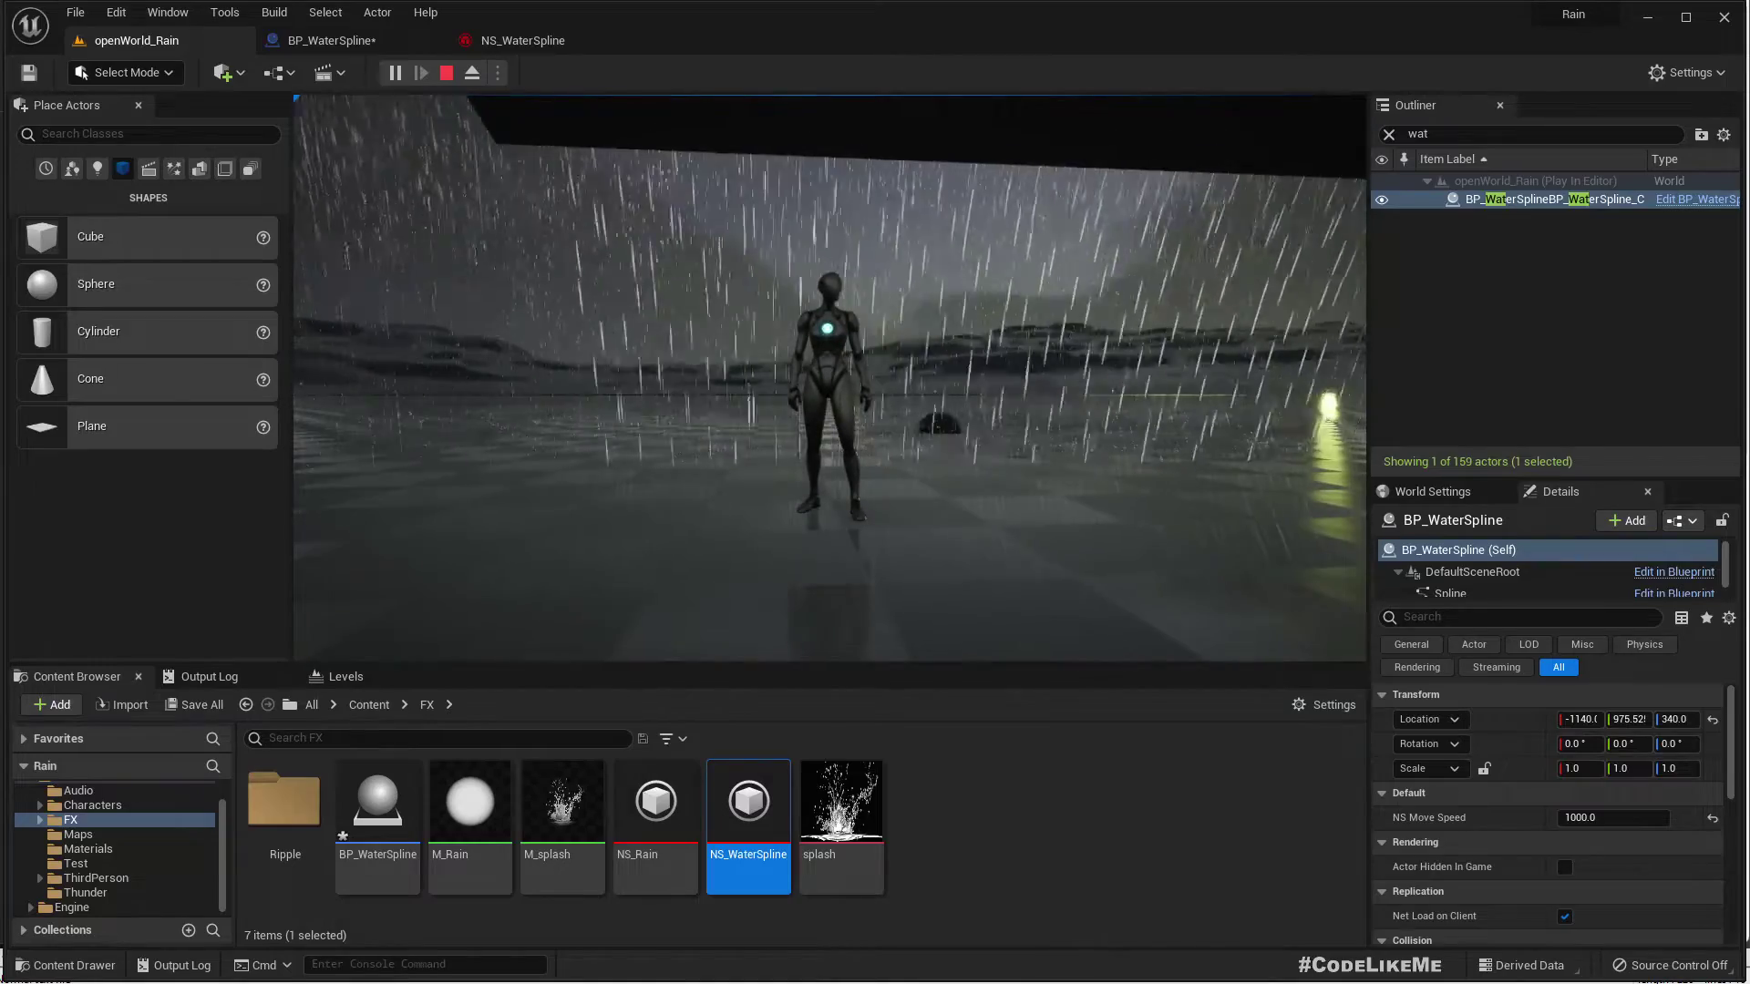
Walk the character around the slab in full screen to inspect the dripping water from several sides, and stop playing
key("F11")
left_click(875, 493)
key("w")
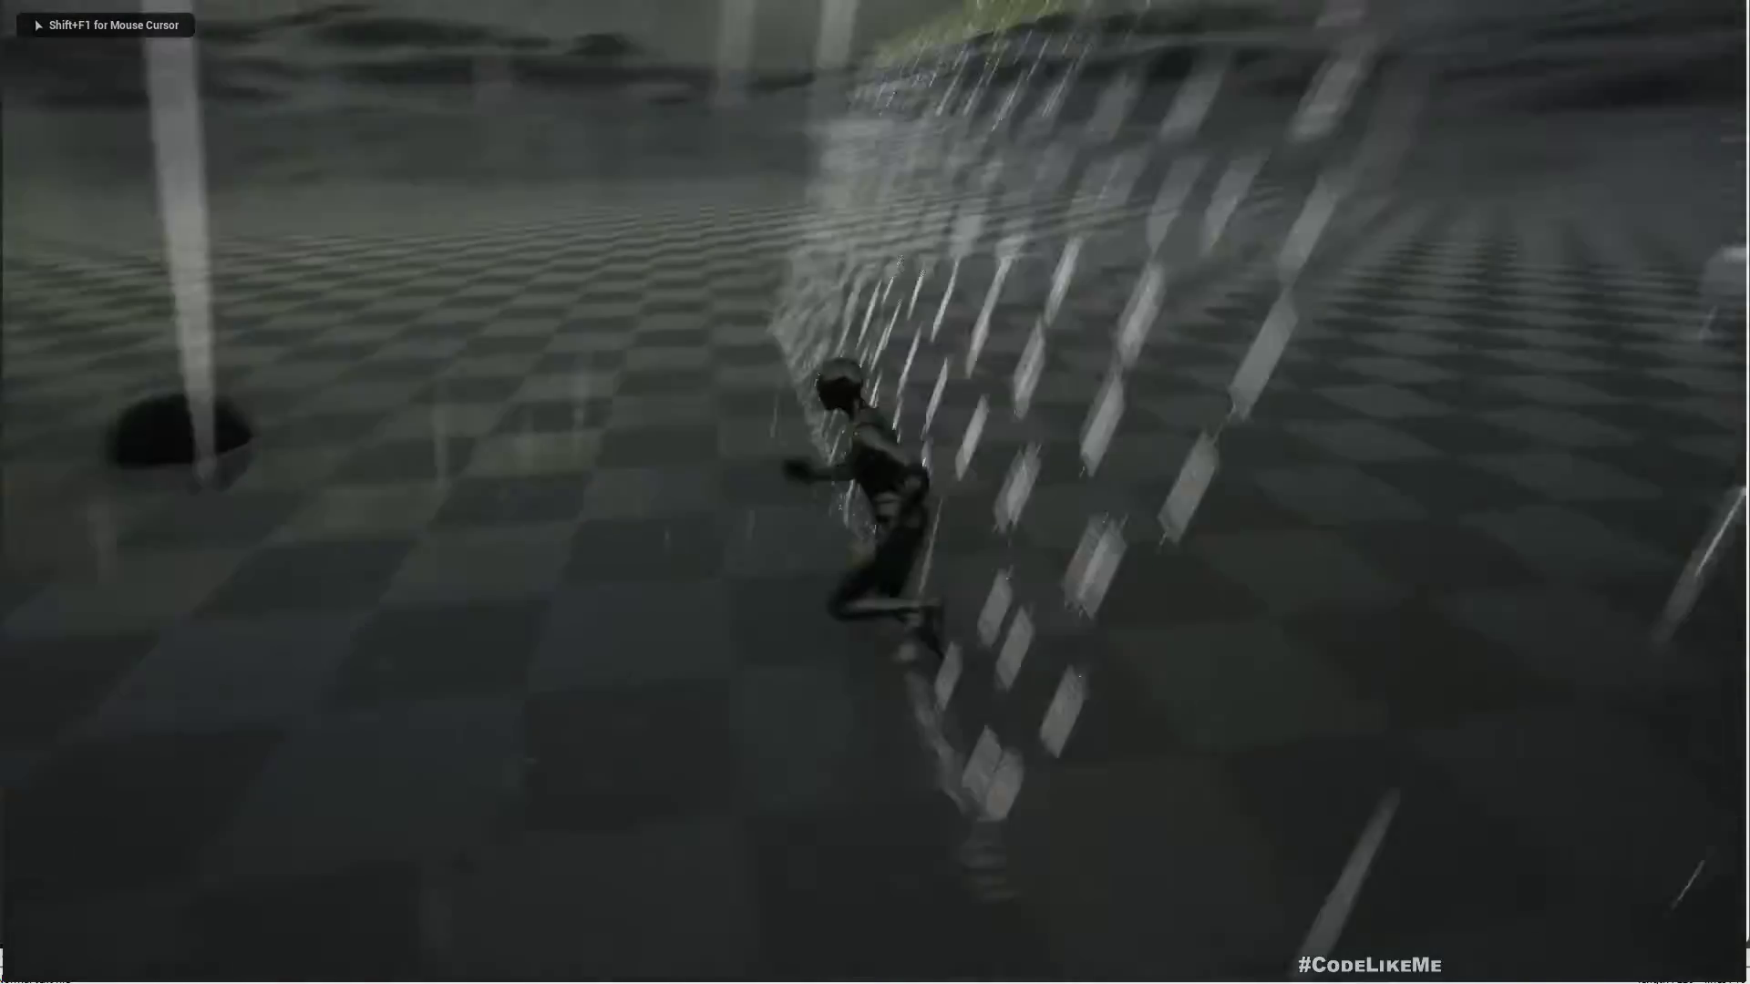
key("a")
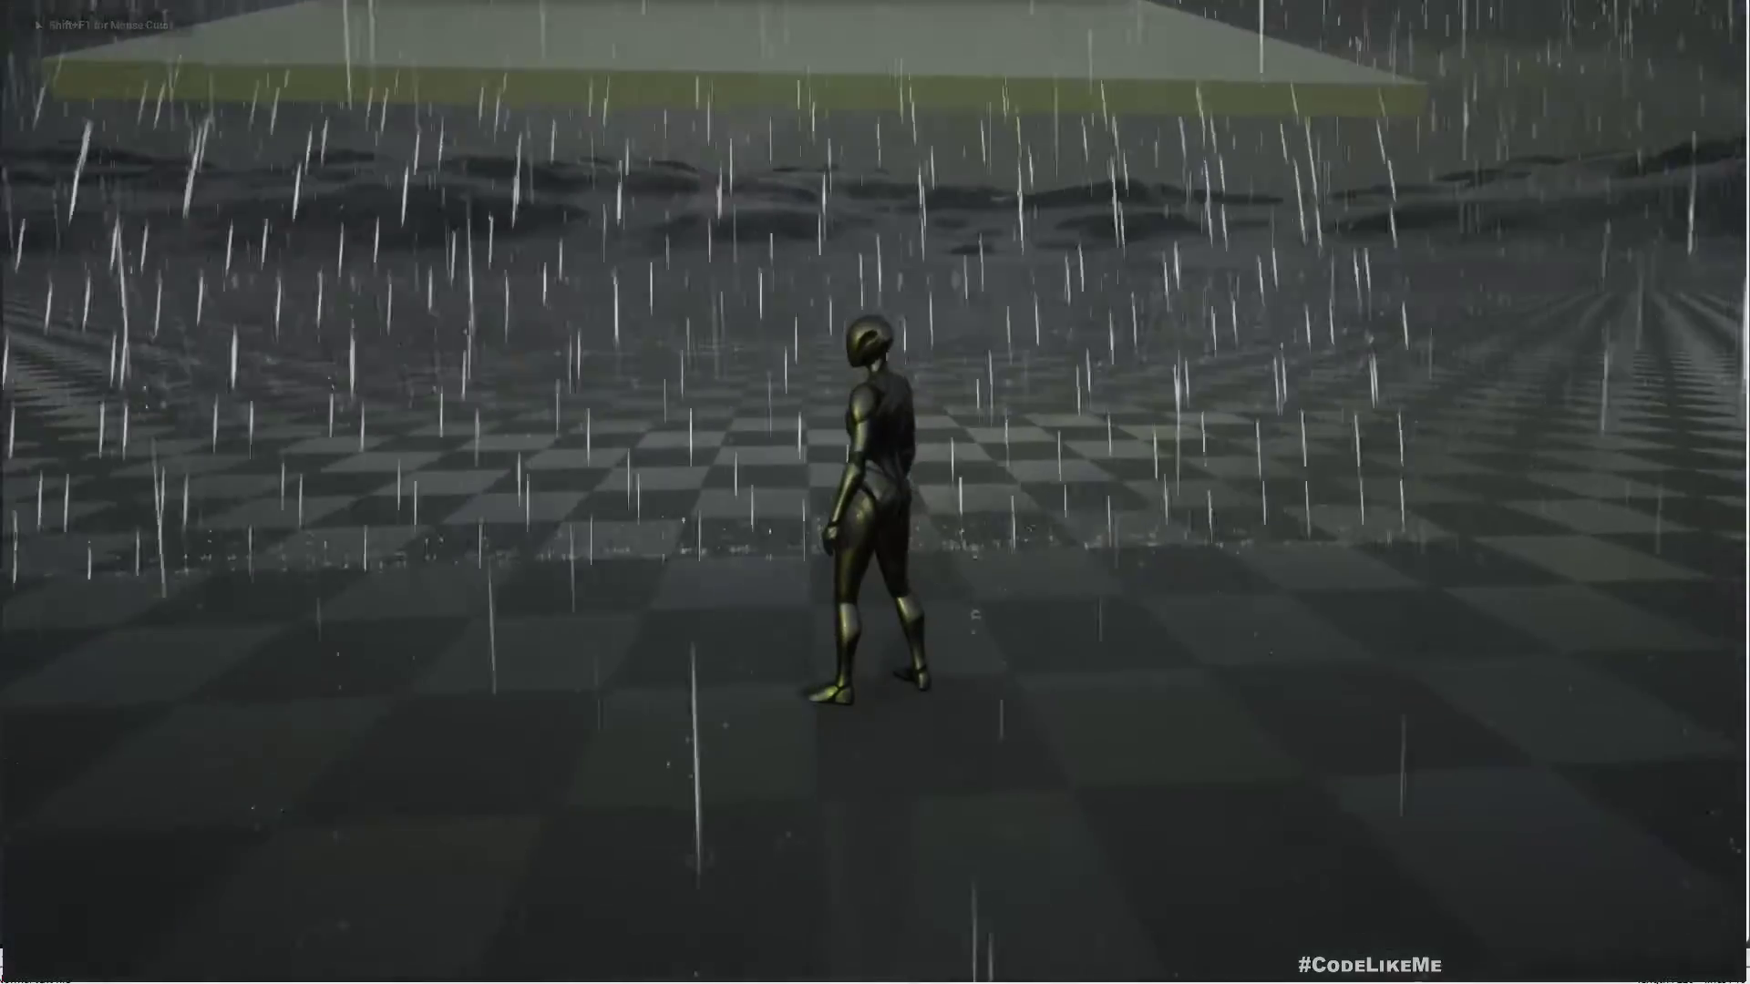
key("a")
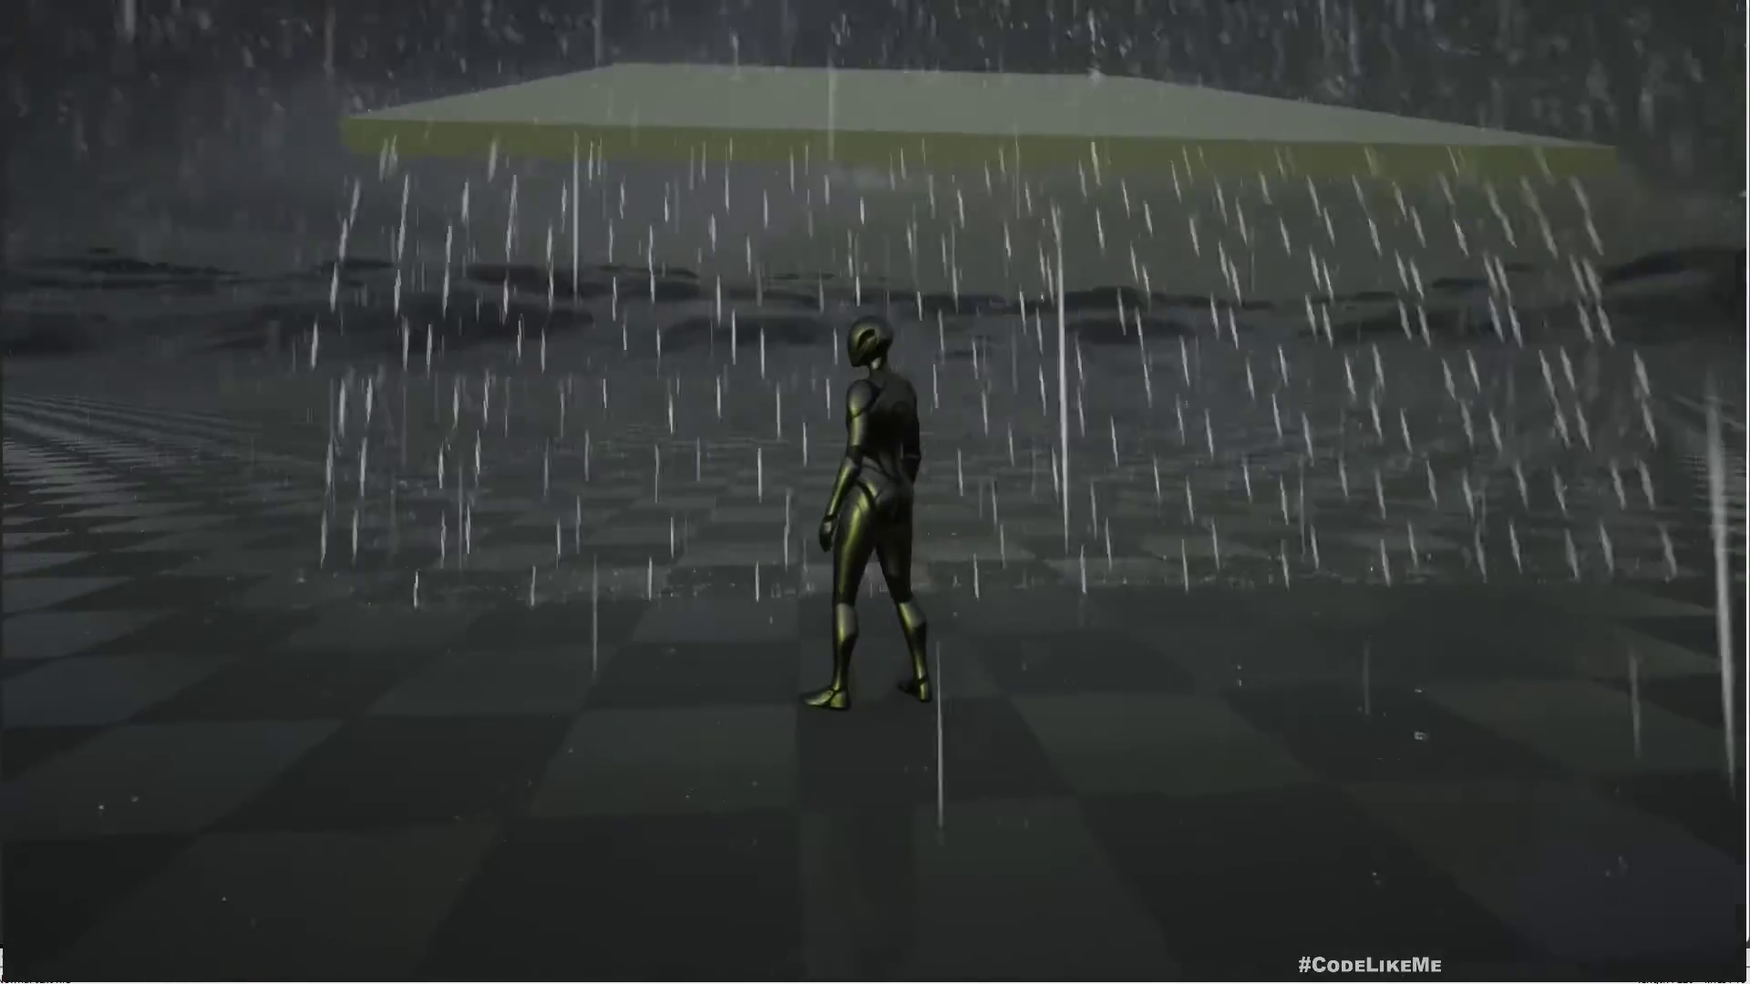
key("d")
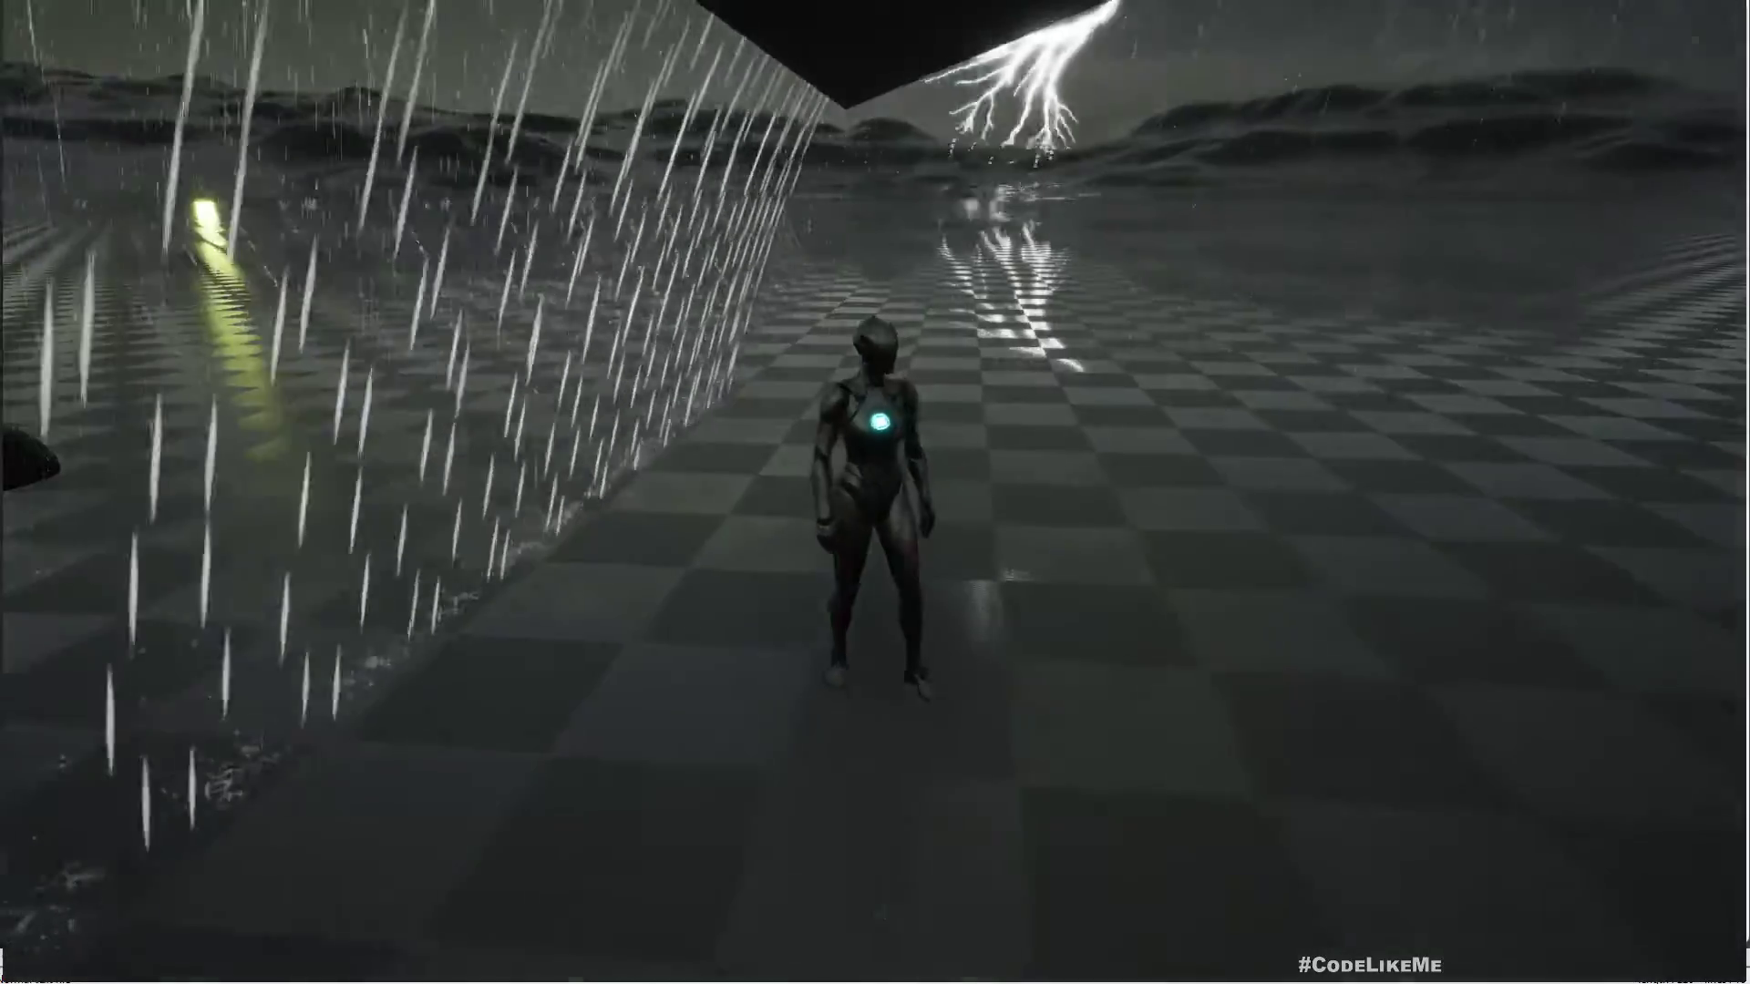
key("a")
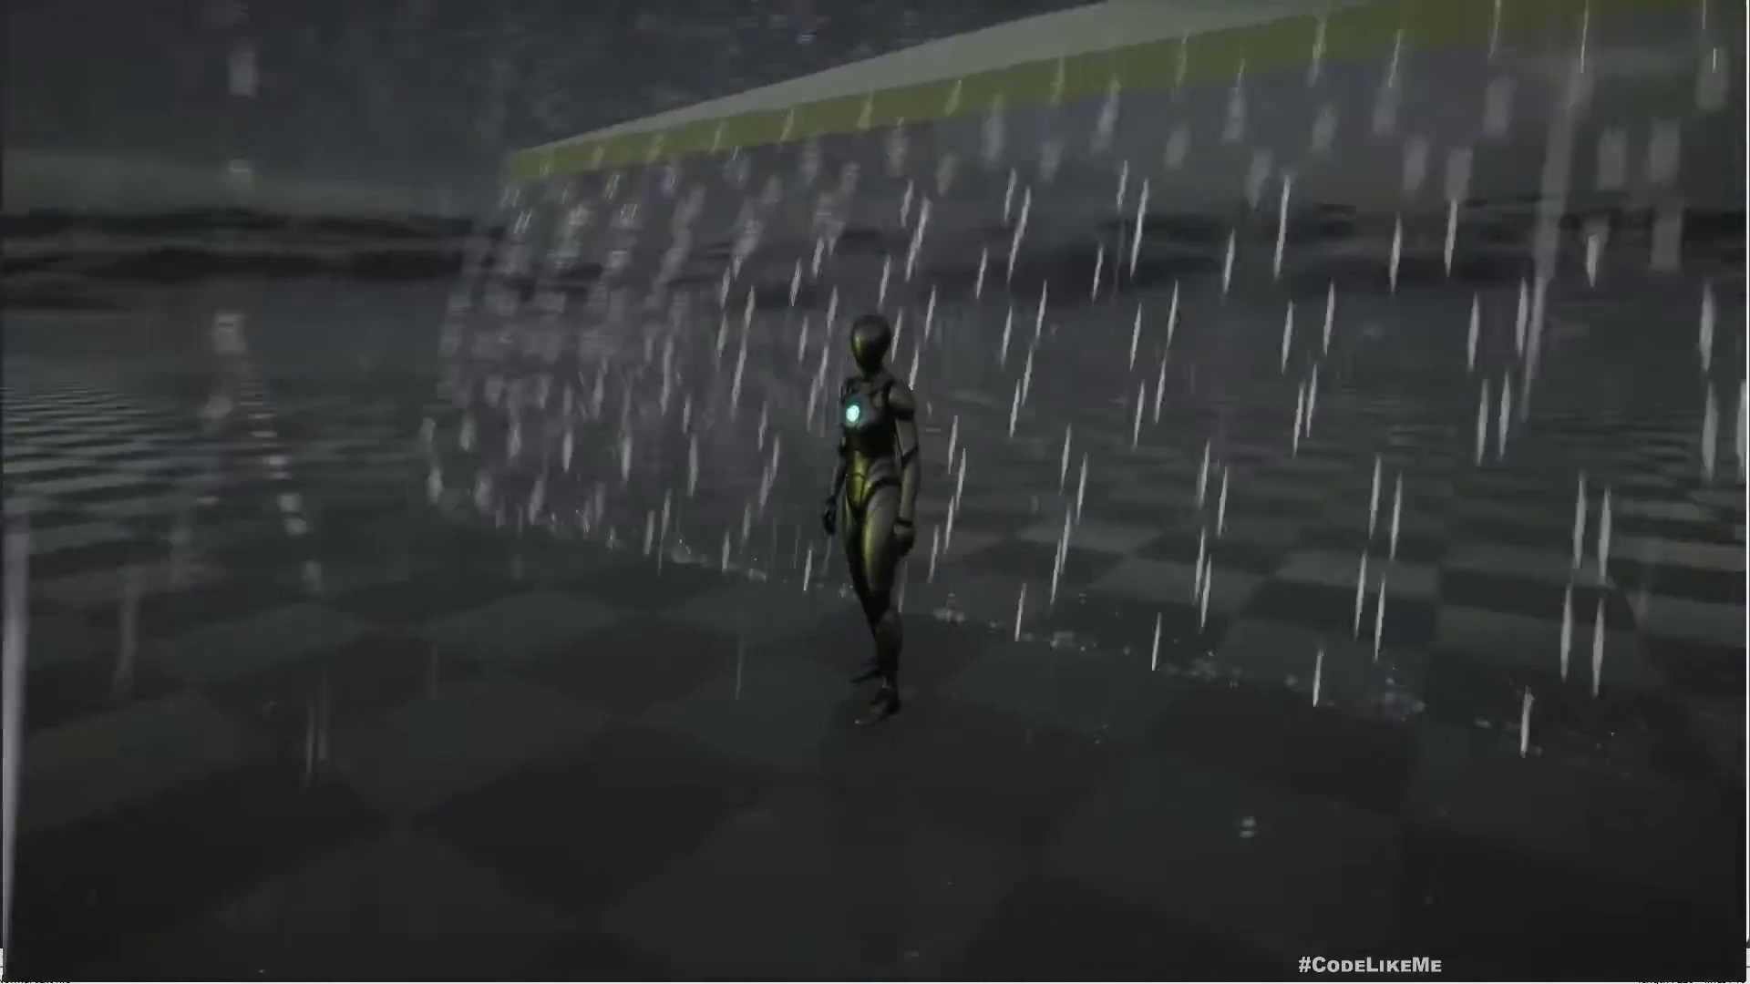
key("s")
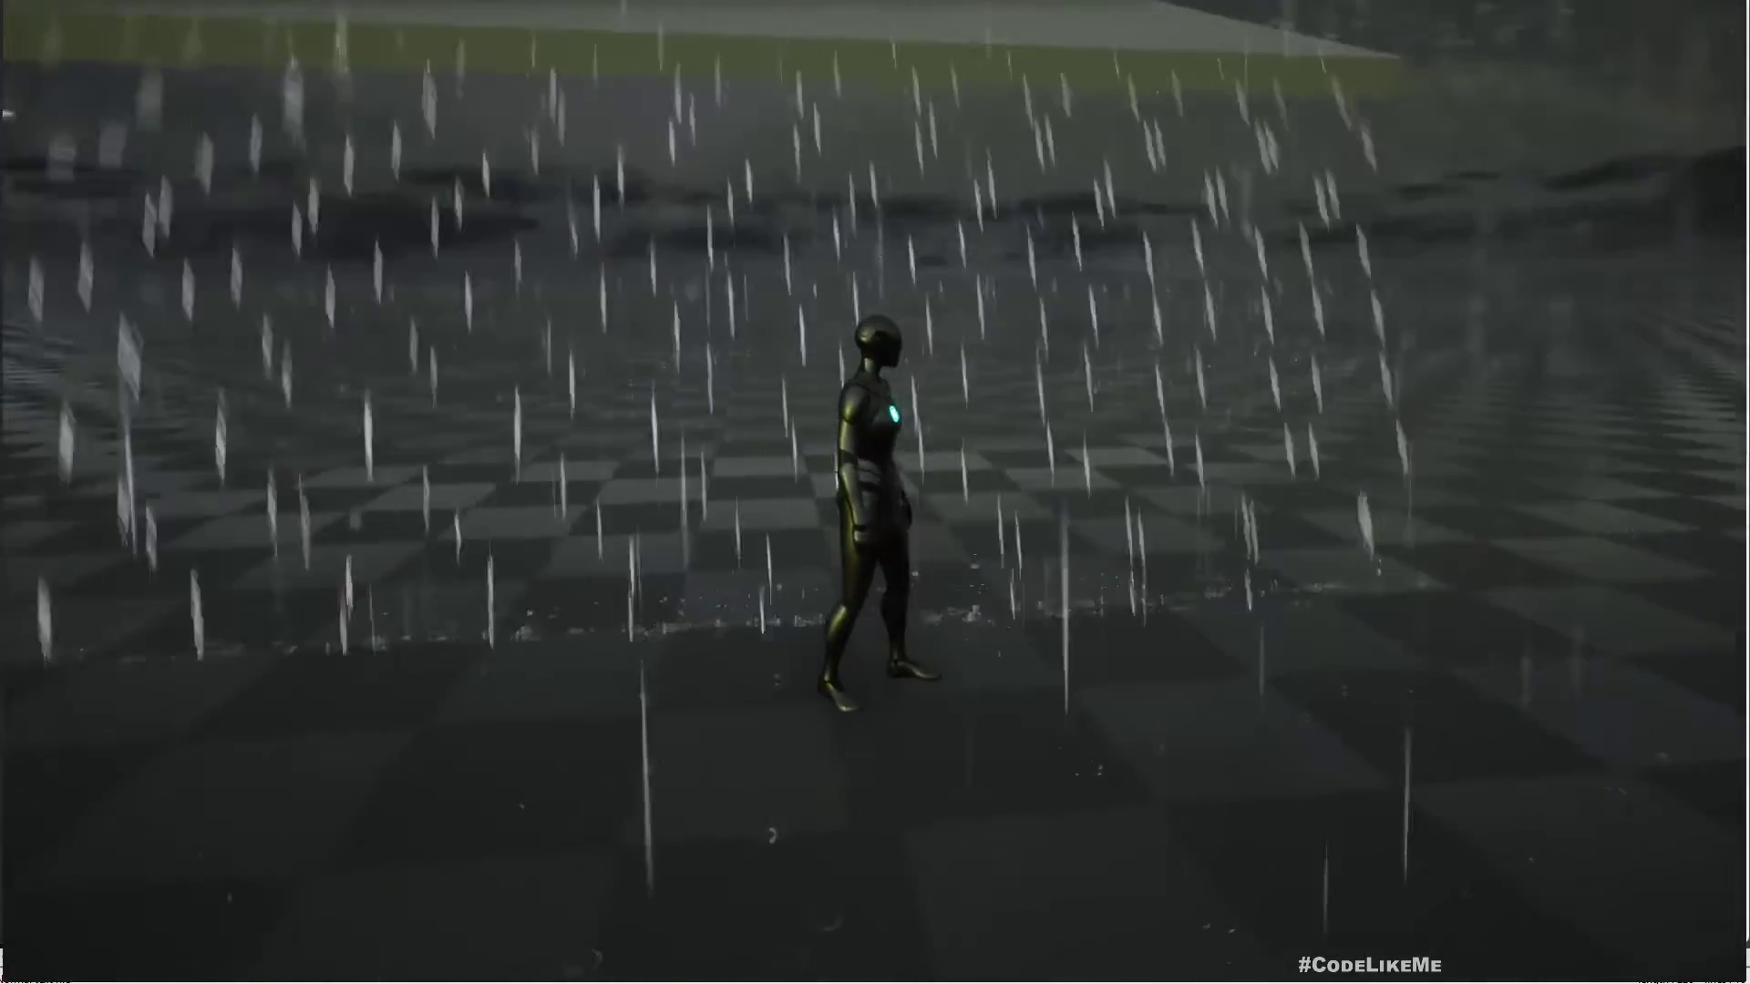
key("a")
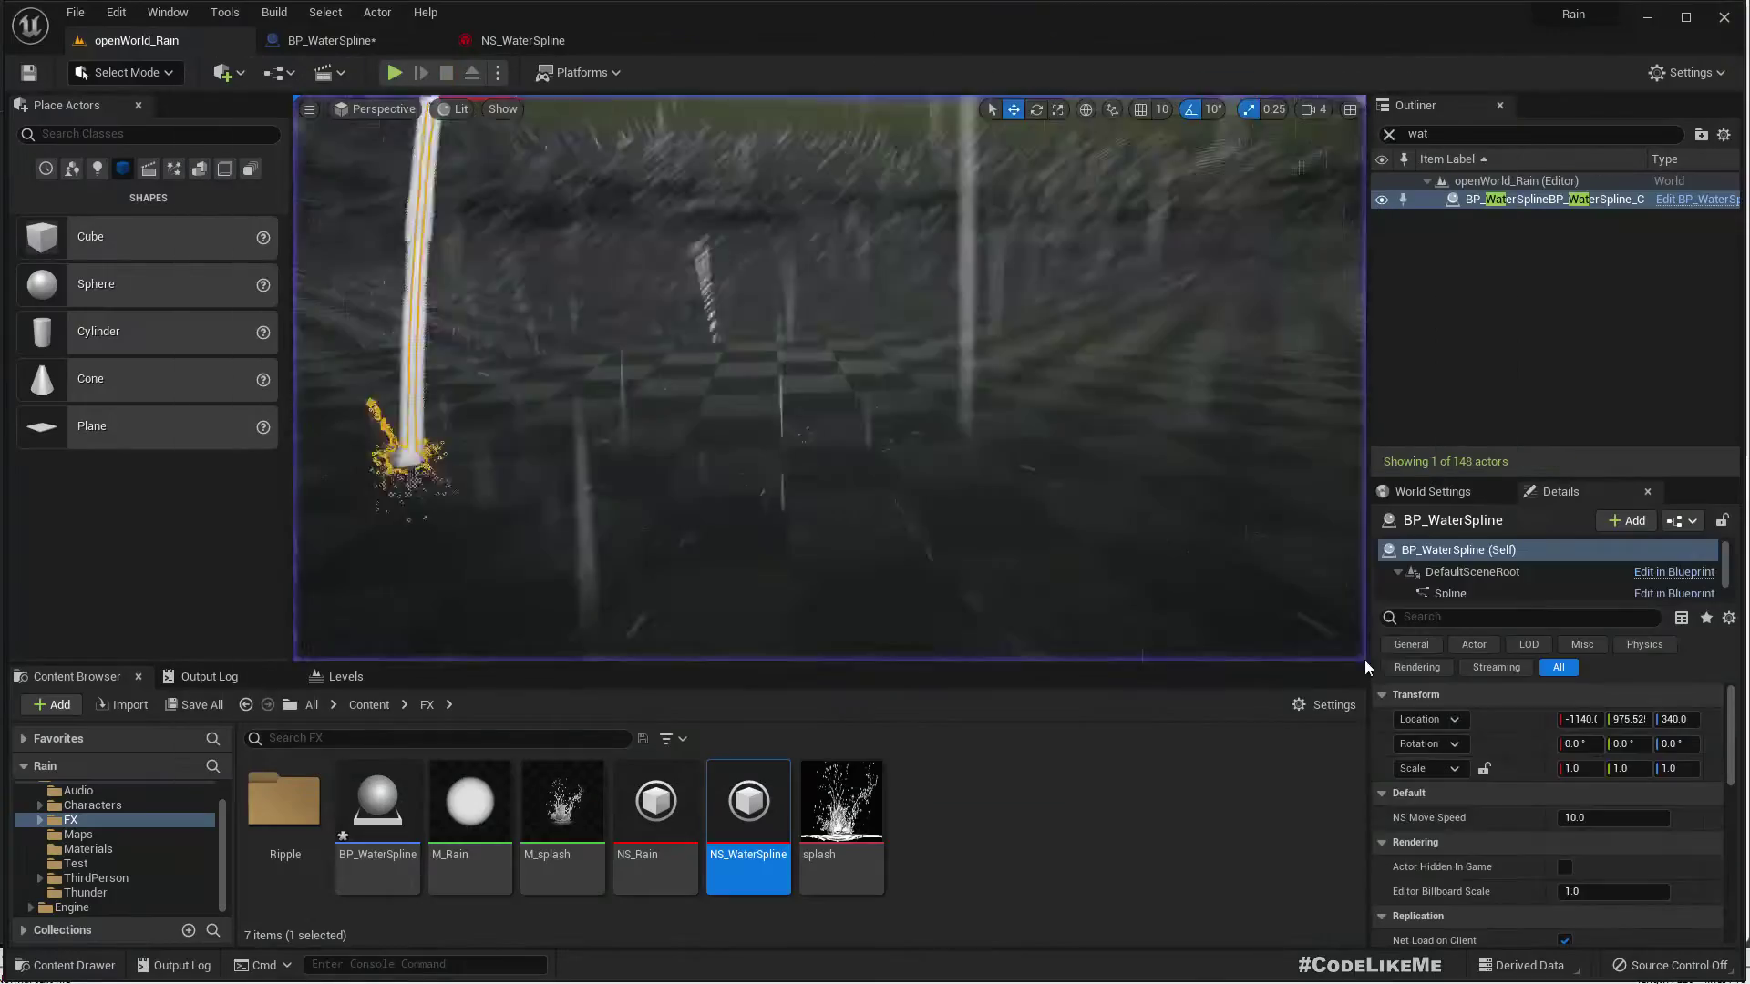
Review the nodes that add NS Move Speed to Distance in BP_WaterSpline and the level instance's NS Move Speed setting
left_click(319, 40)
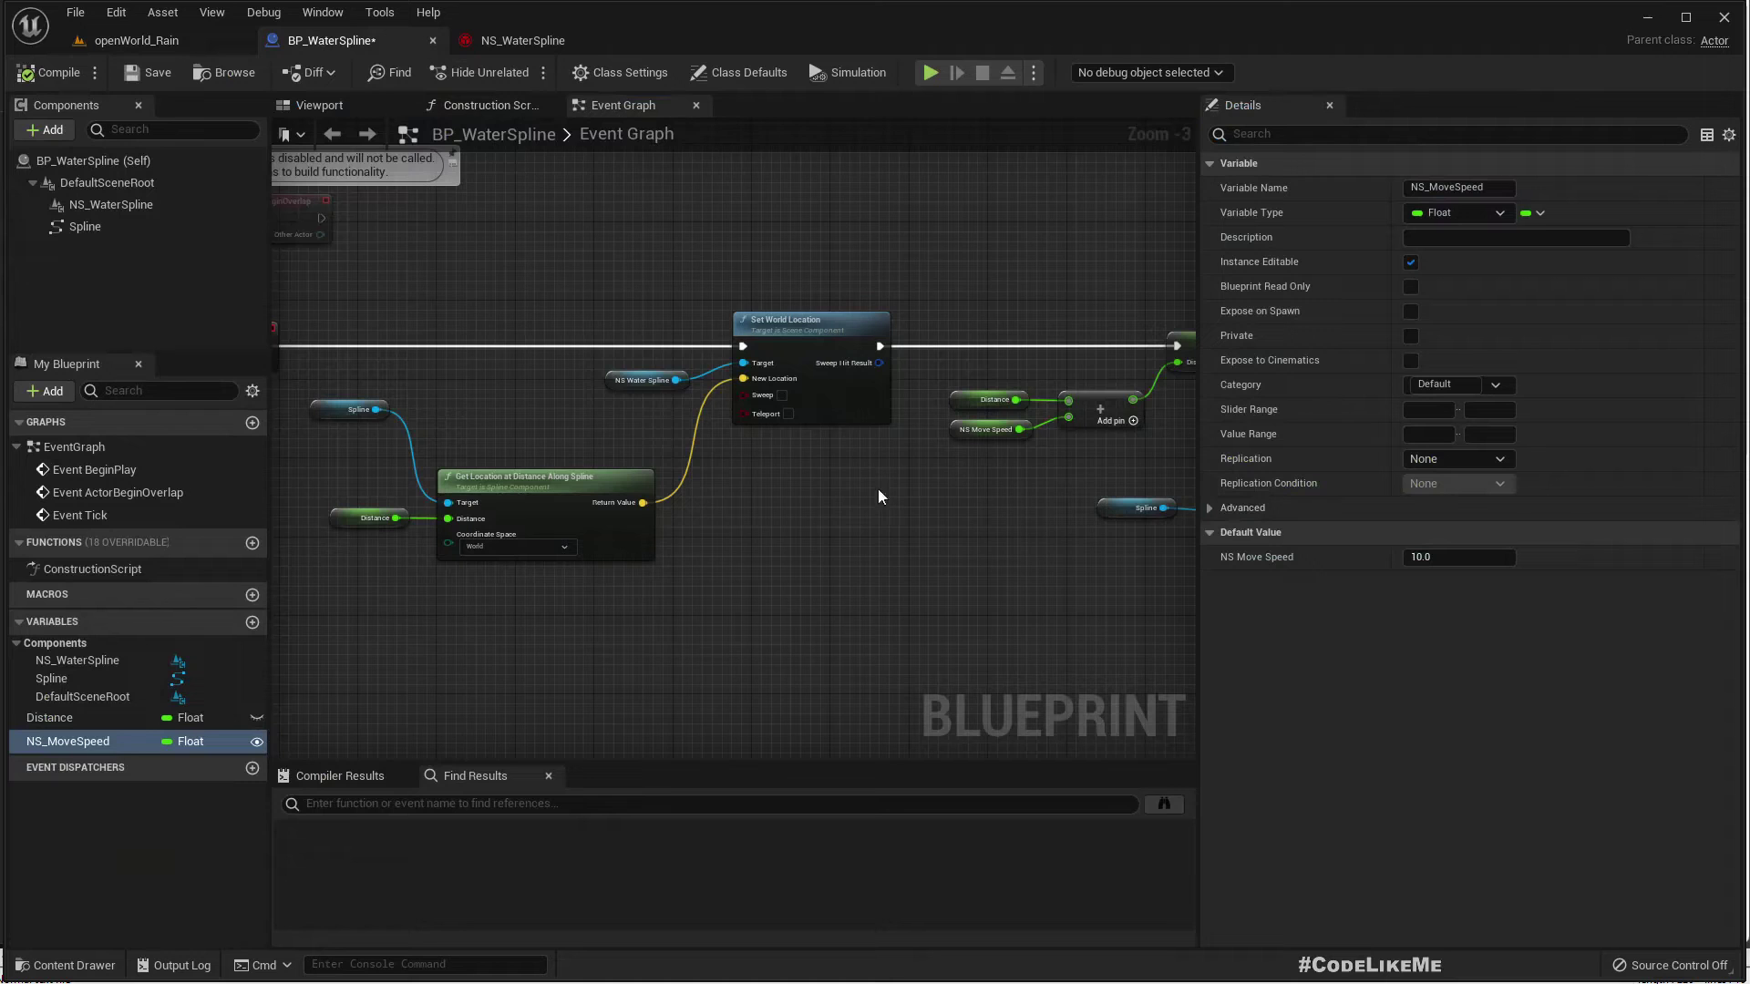
right_click_drag(918, 517, 577, 517)
scroll(811, 423, "up", 3)
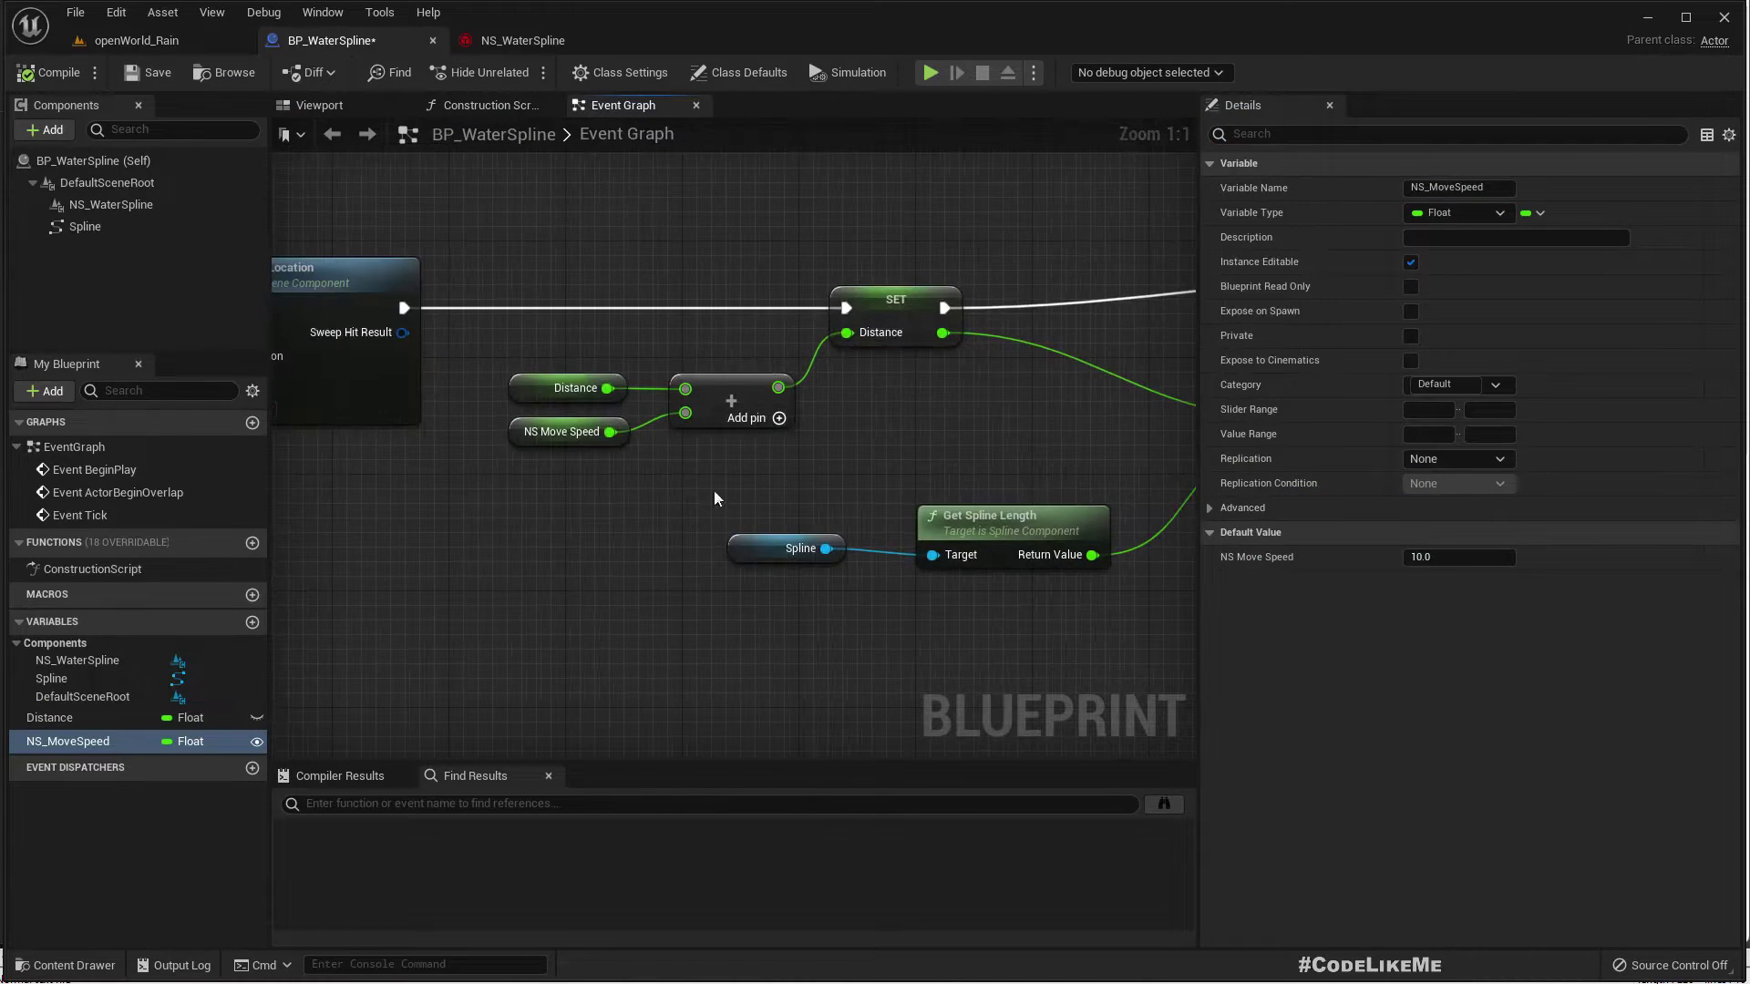
left_click(164, 40)
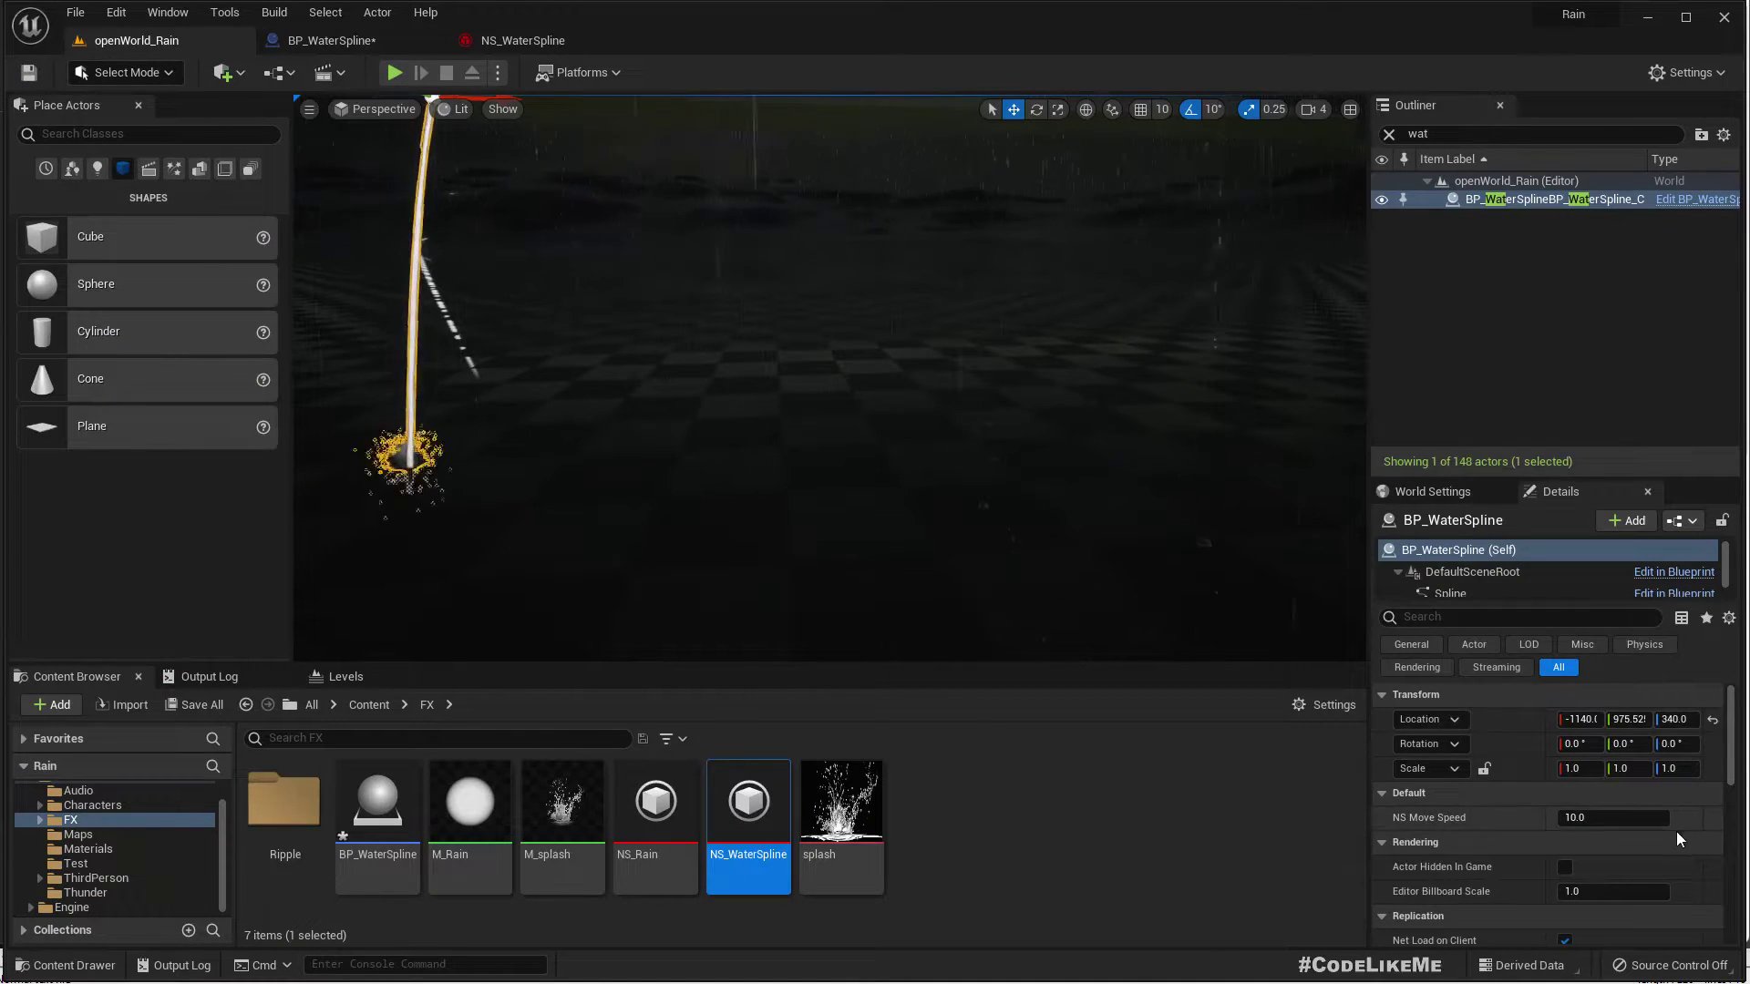
left_click(325, 12)
left_click(331, 40)
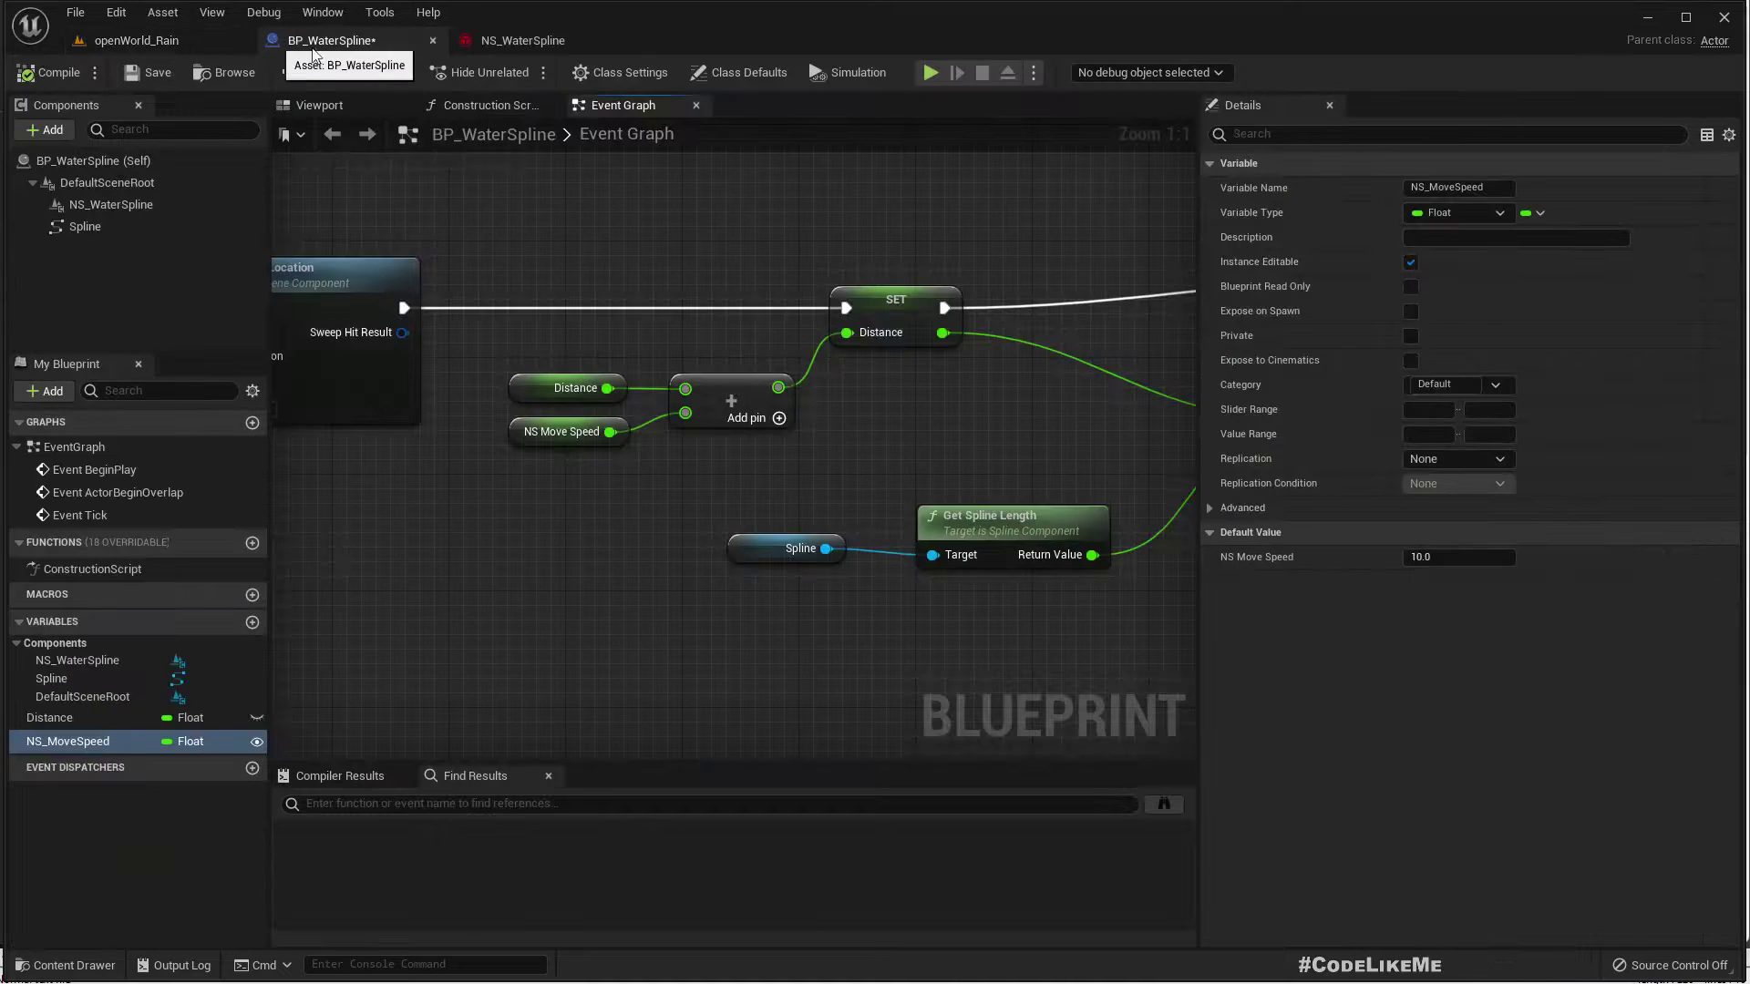
Set NS Move Speed's default to 1000.0 and add a Random Float in Range with Max 50.0 to the Distance sum
left_click(1401, 535)
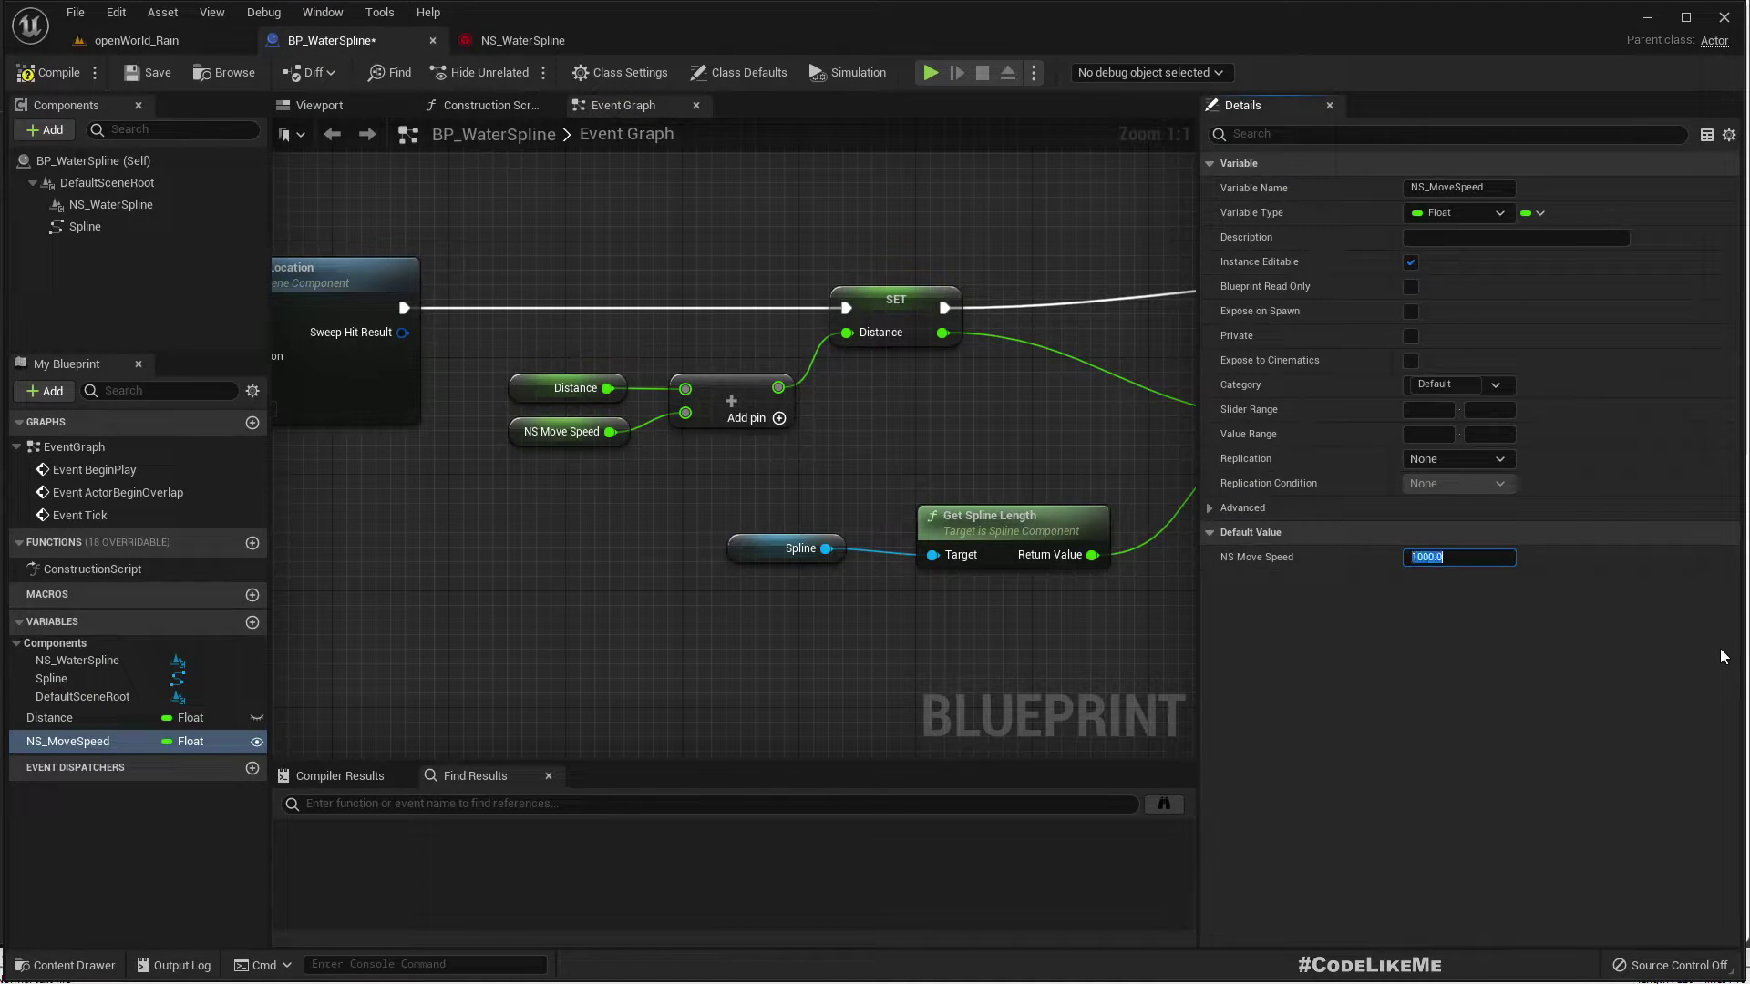
left_click(779, 418)
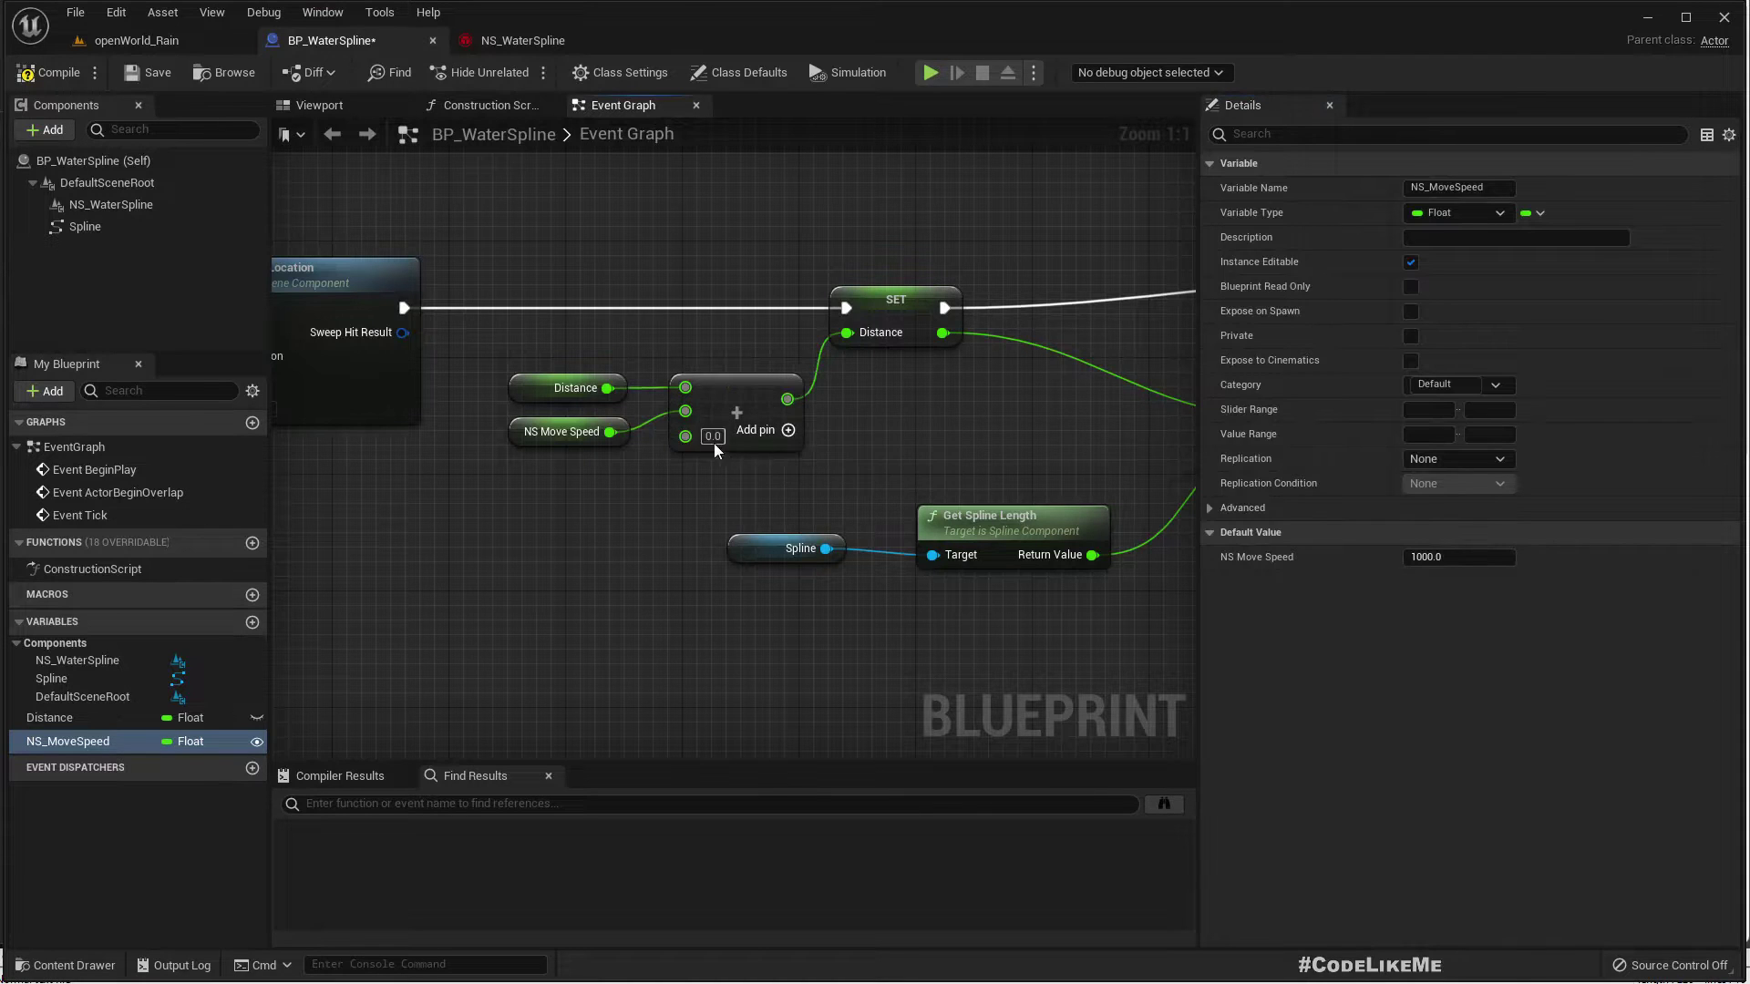
left_click_drag(686, 436, 654, 484)
type("rand")
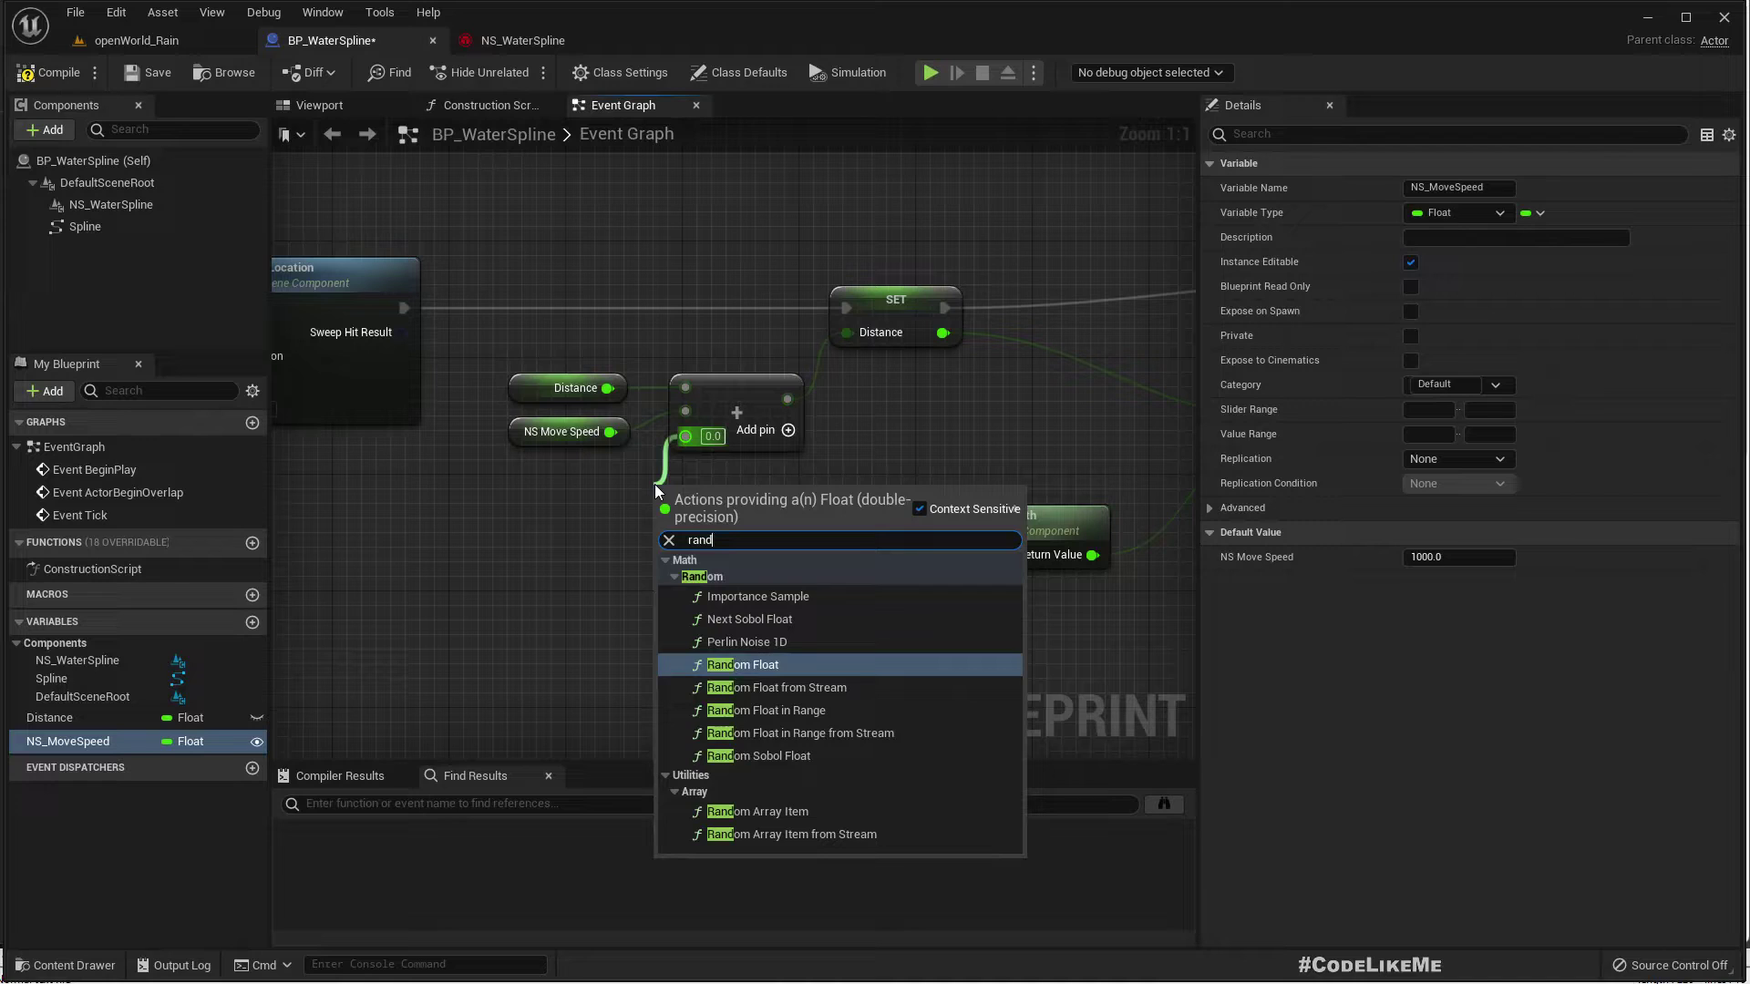
key("Down")
key("Down")
key("Return")
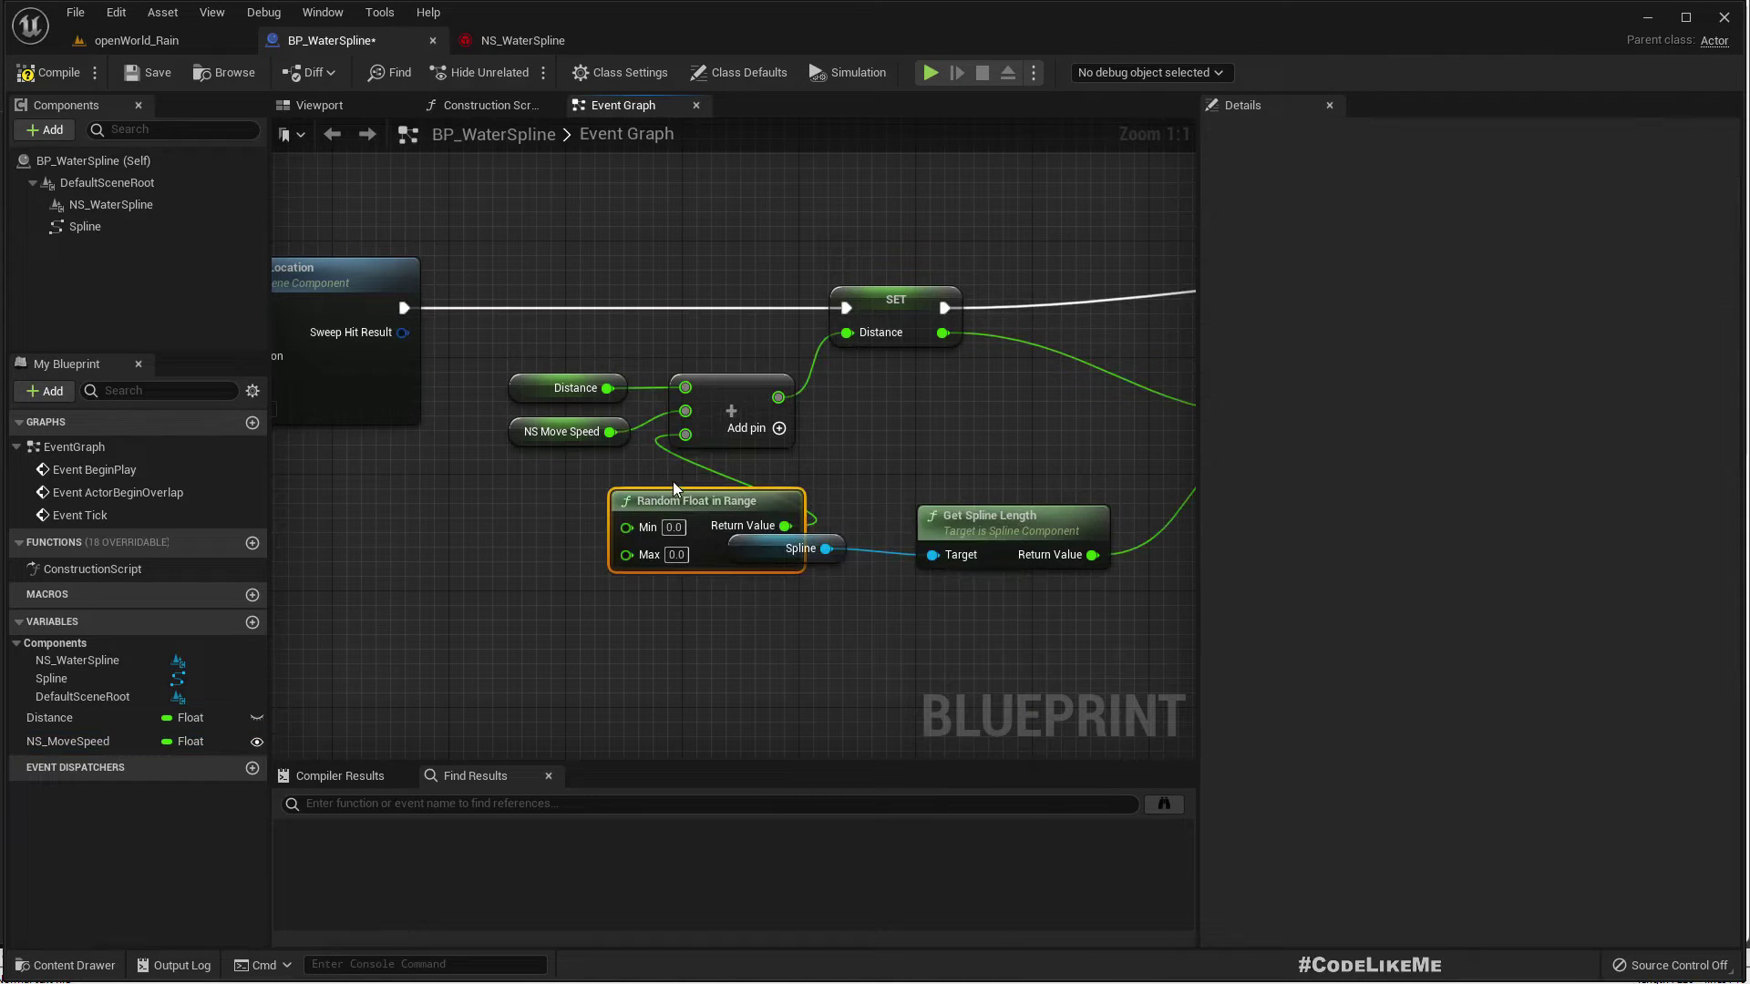
left_click_drag(679, 502, 562, 501)
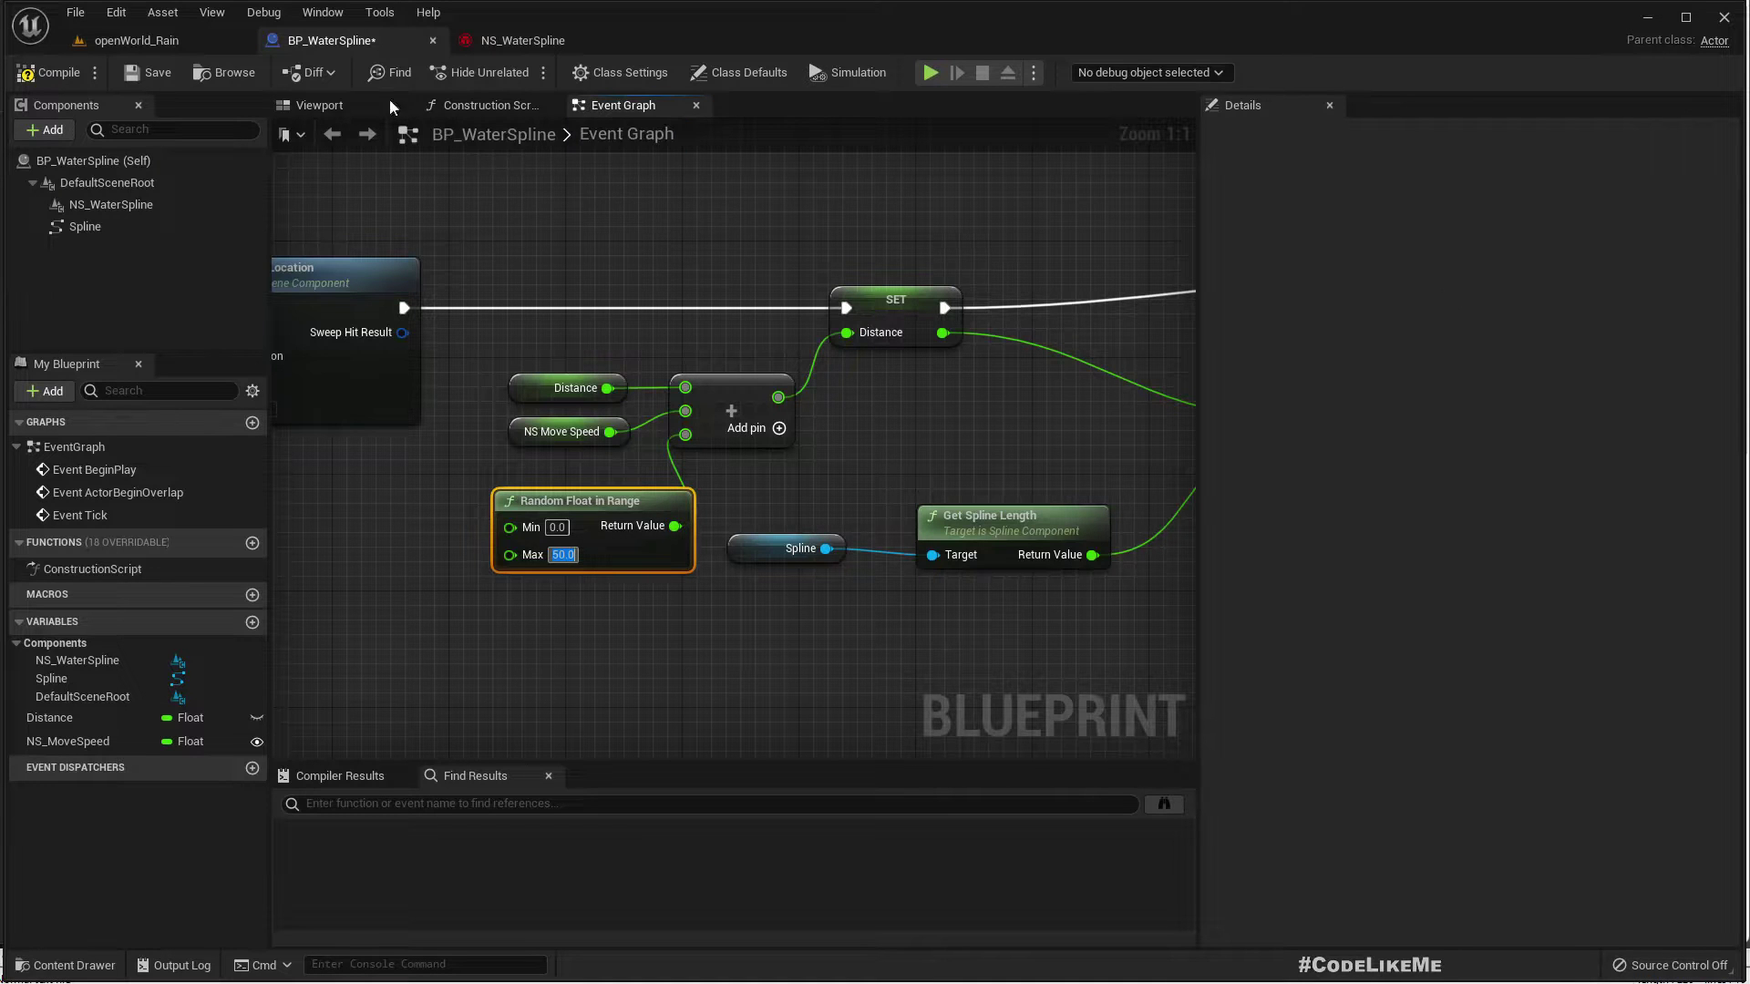
Play the openWorld_Rain level in full screen and walk the character to the slab to check the randomised dripping
left_click(141, 38)
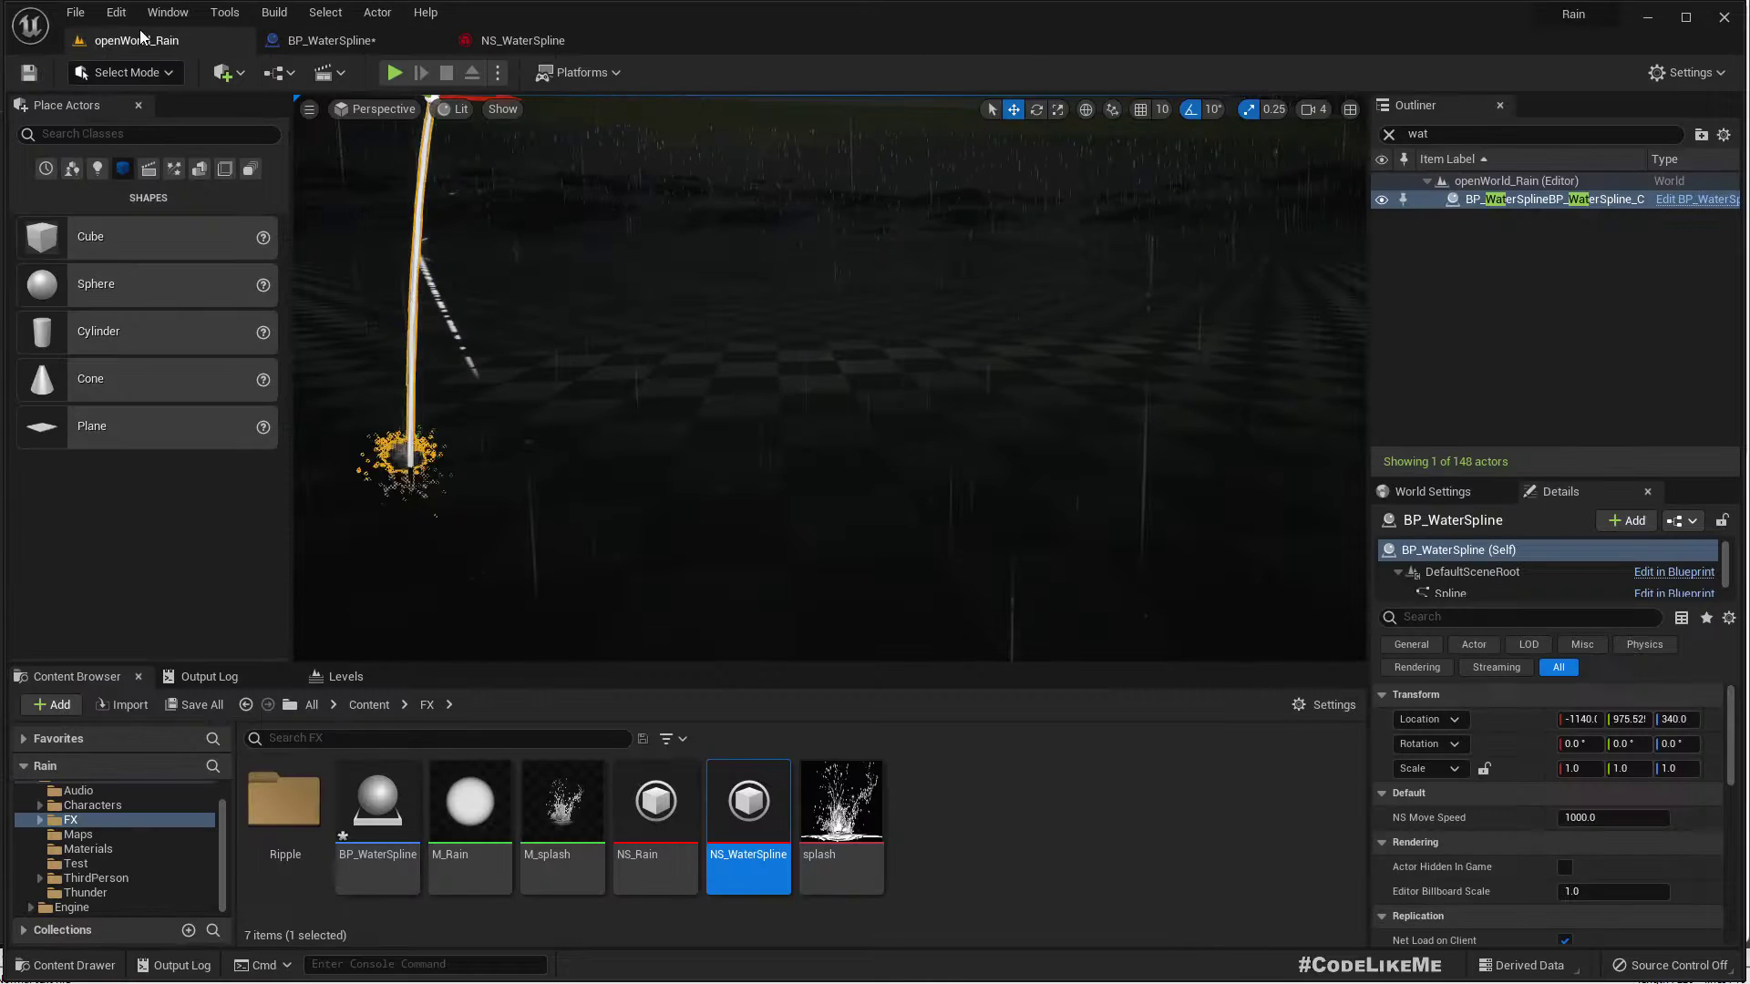
key("f")
key("F11")
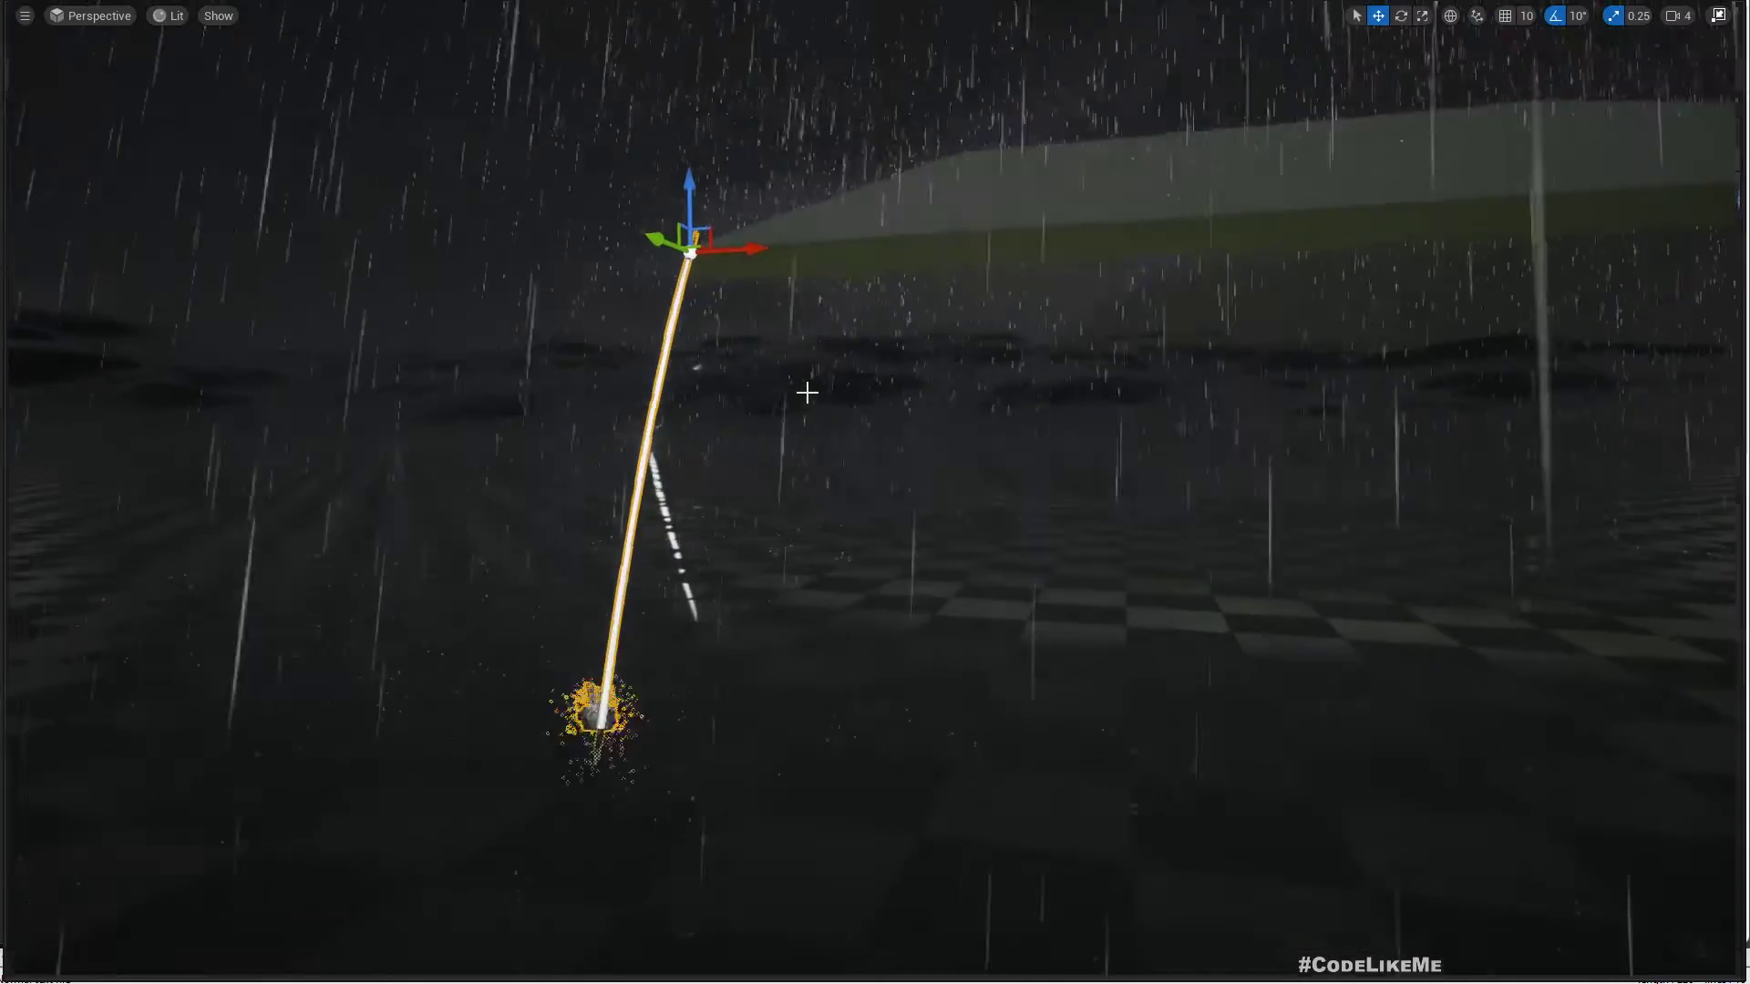
key("alt+p")
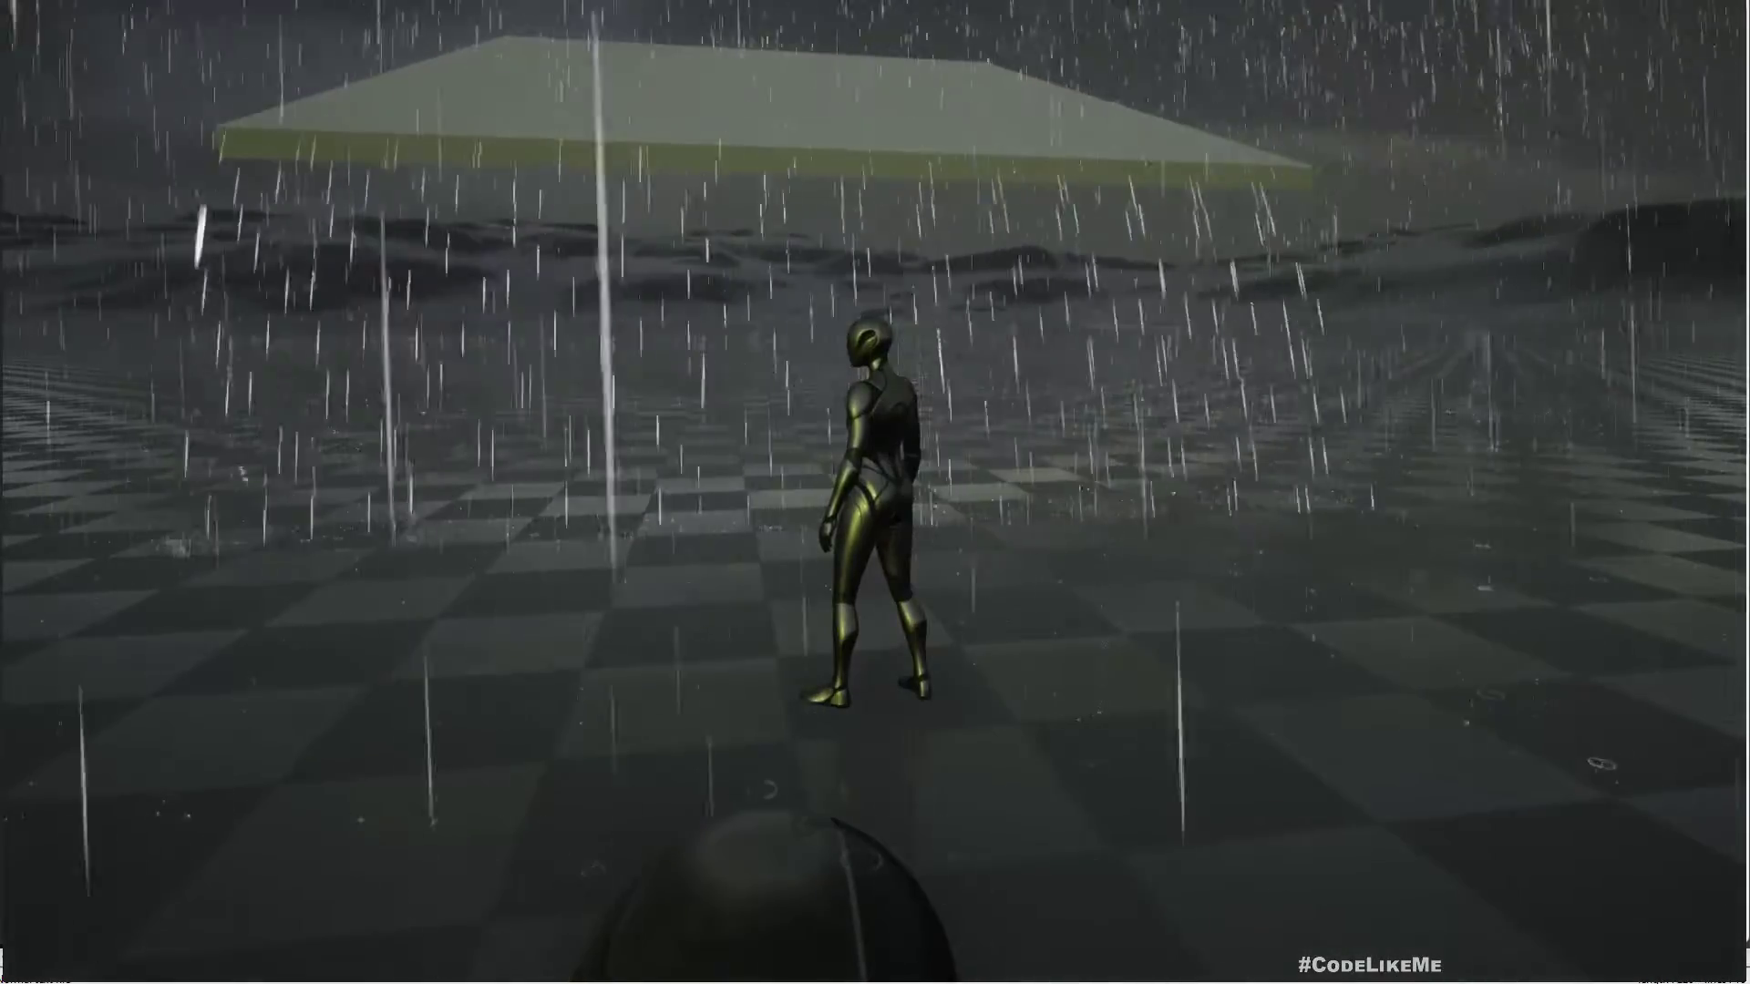
key("w")
key("a")
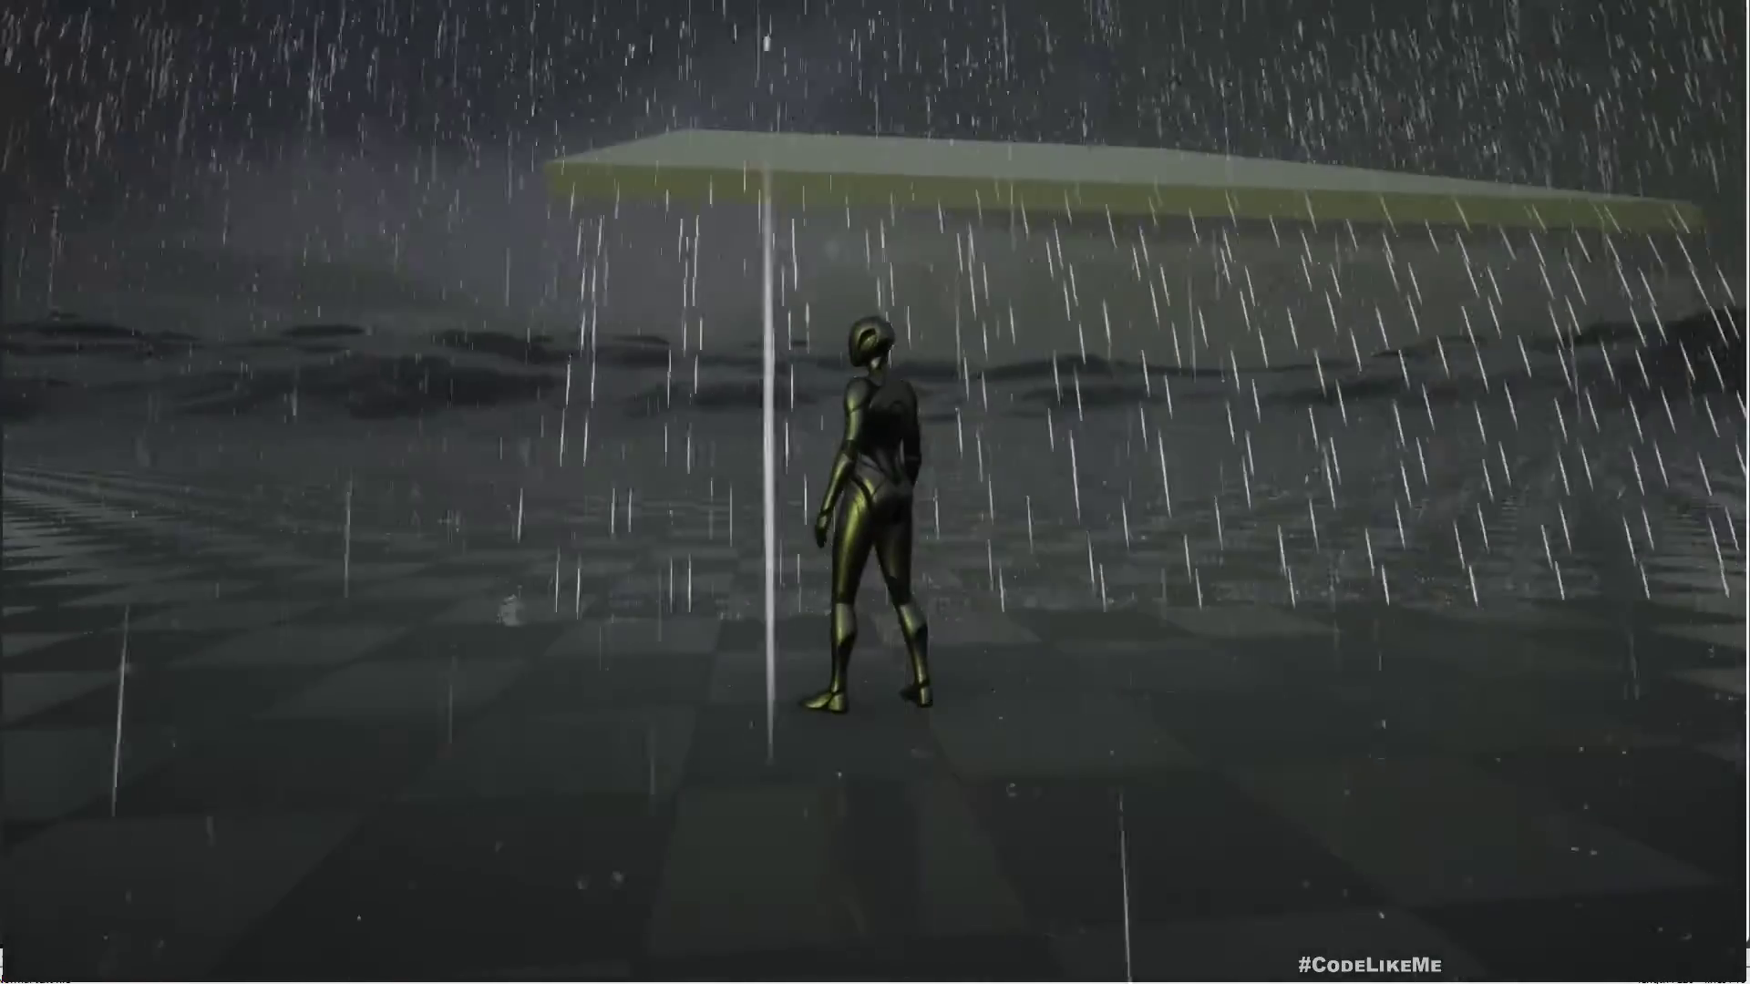
key("w")
key("a")
key("d")
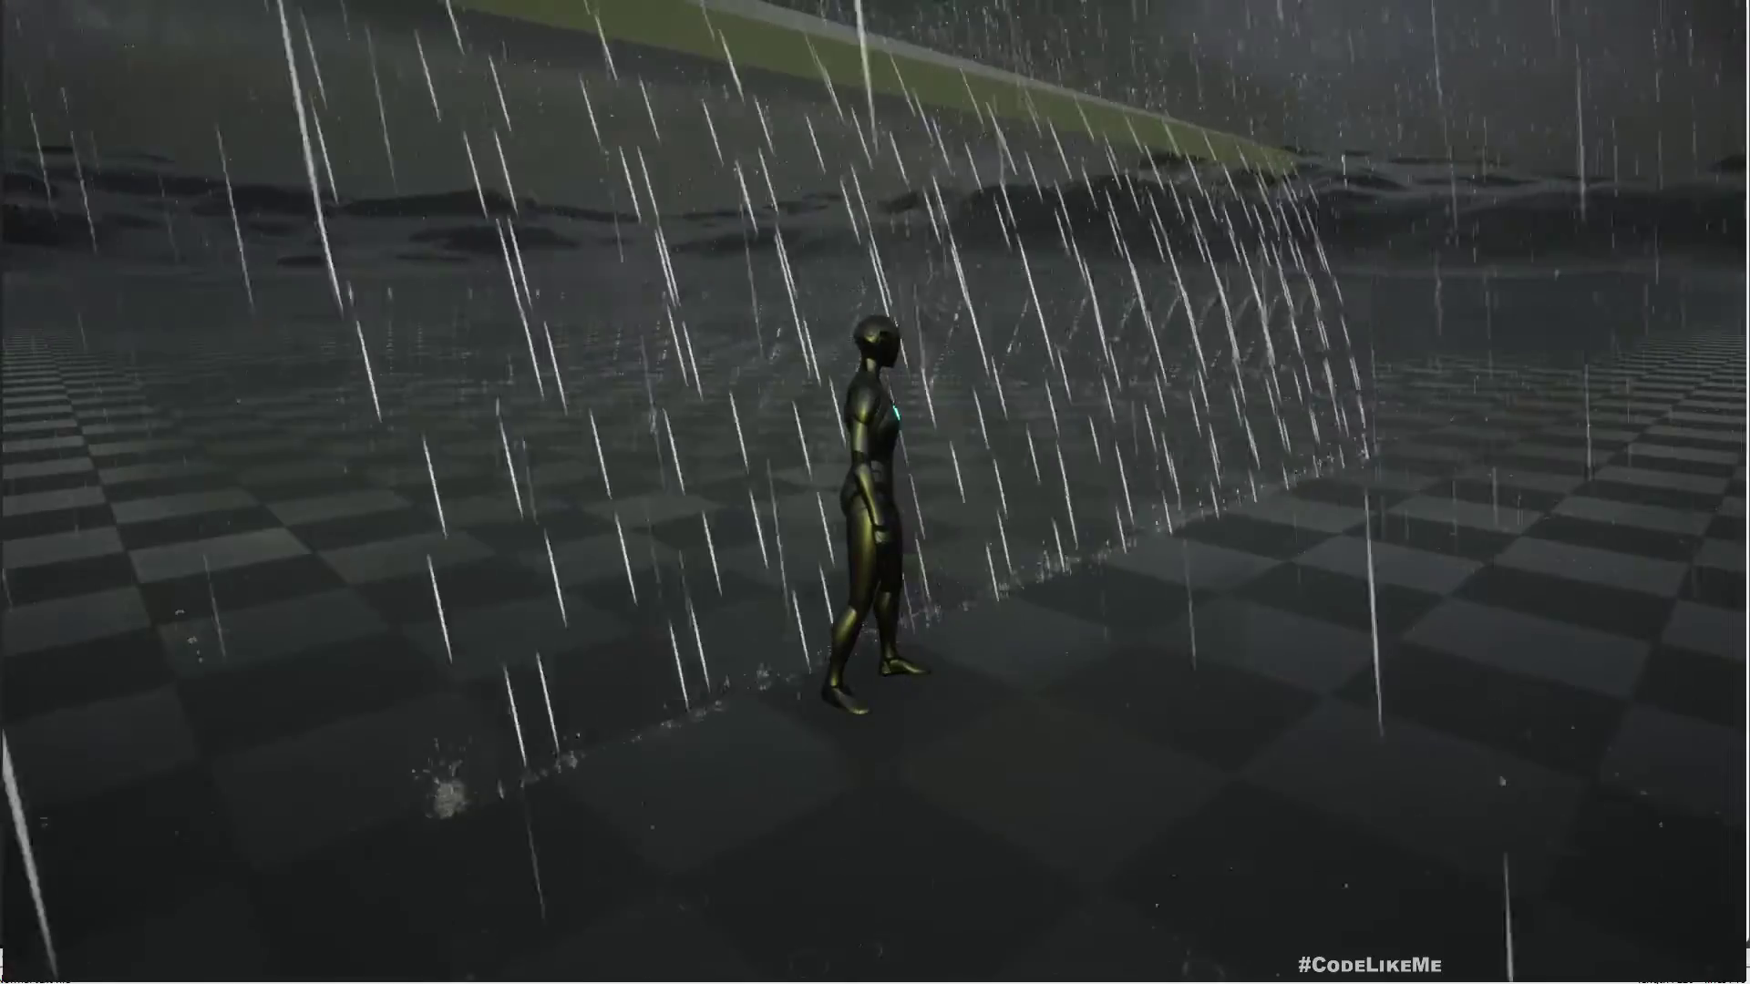
View the dripping water from outside and under the slab, and check the running BP_WaterSpline actor's NS Move Speed
key("w")
key("s")
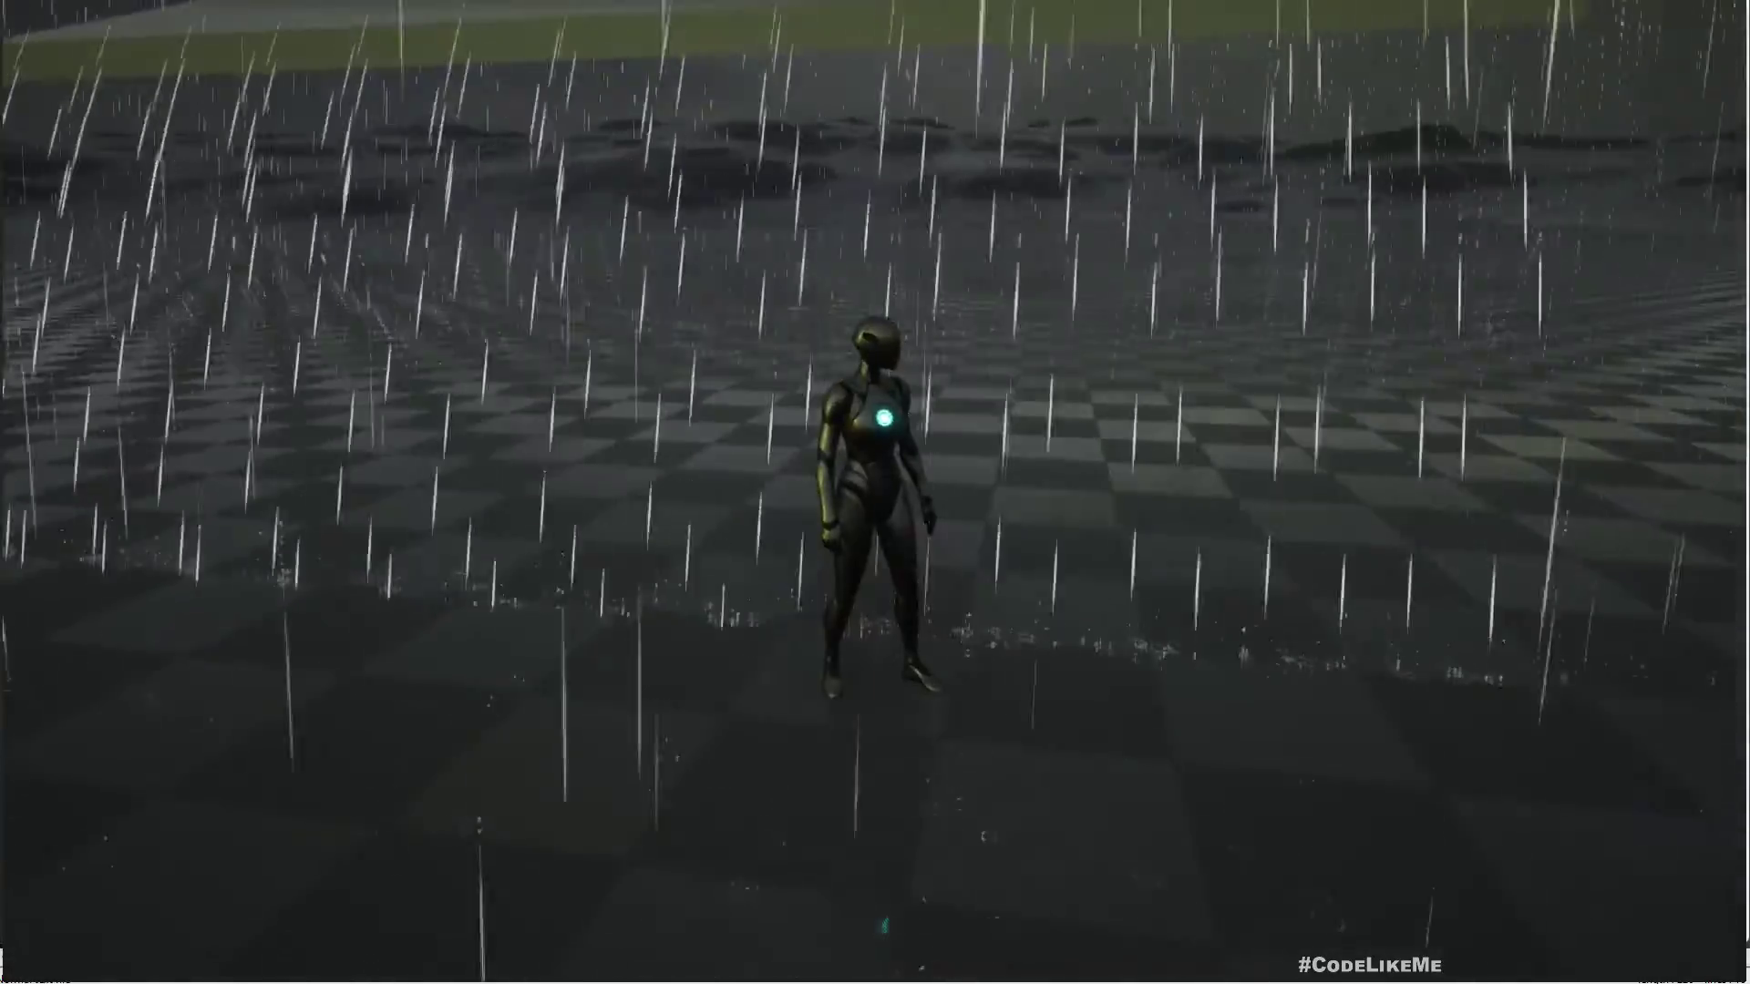
key("s")
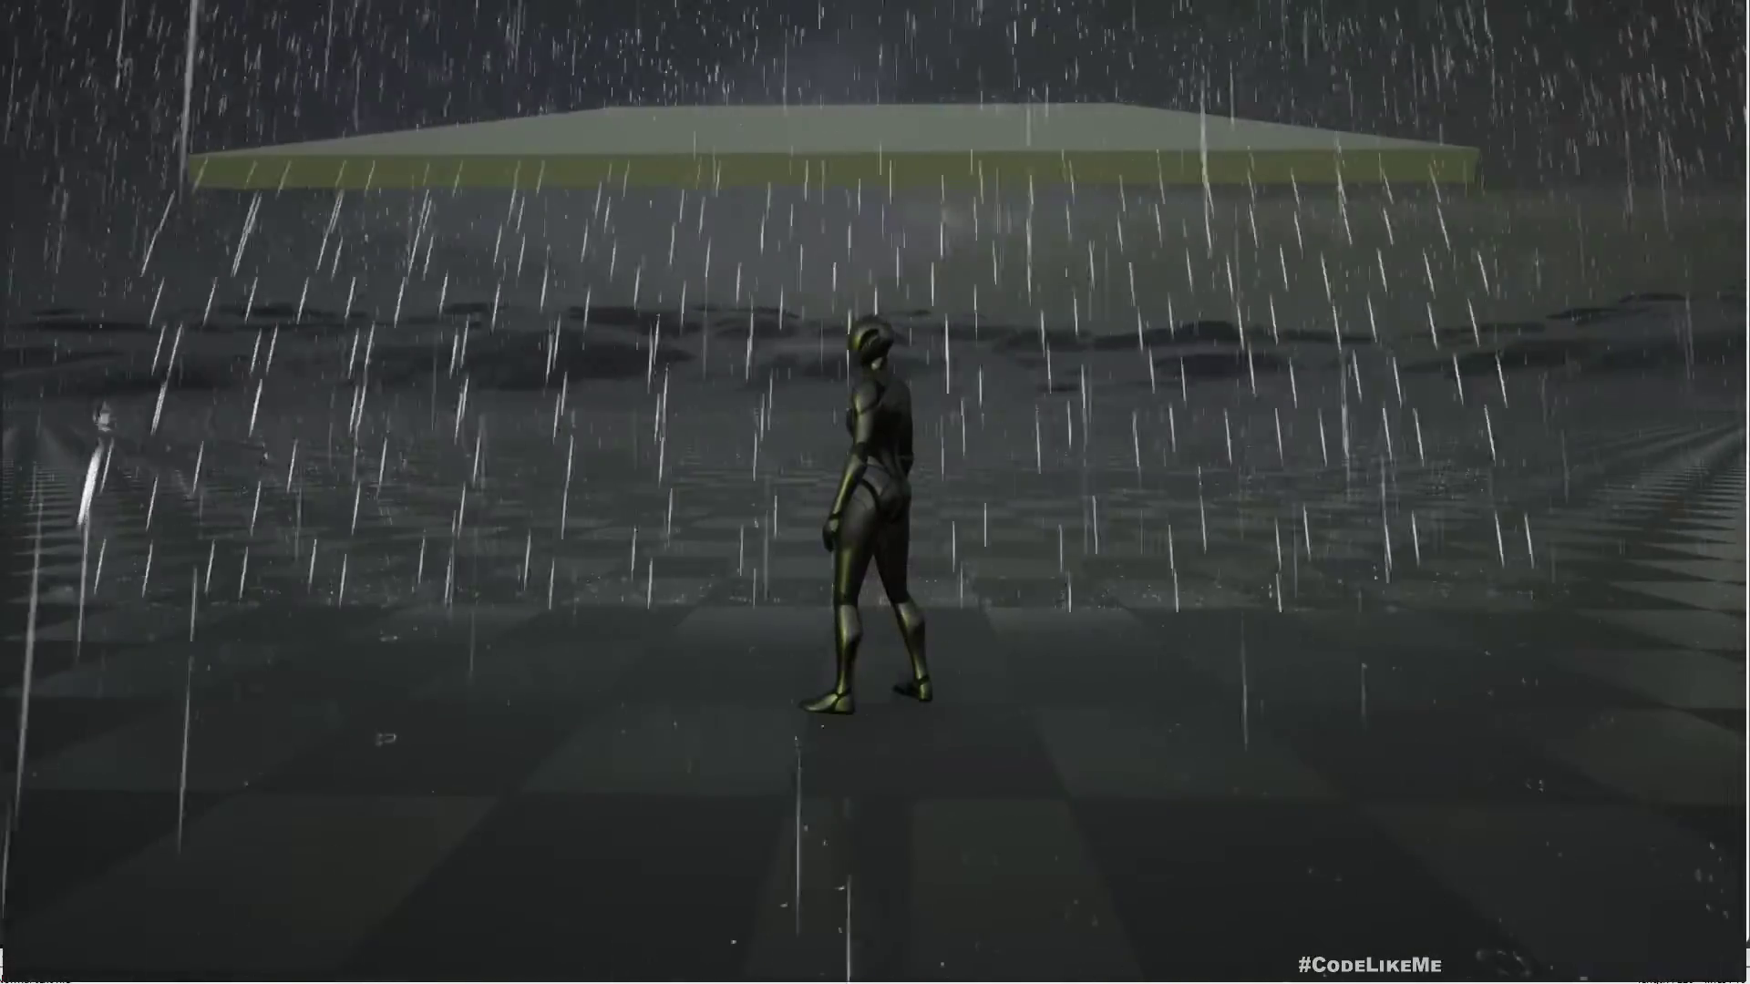
key("w")
key("d")
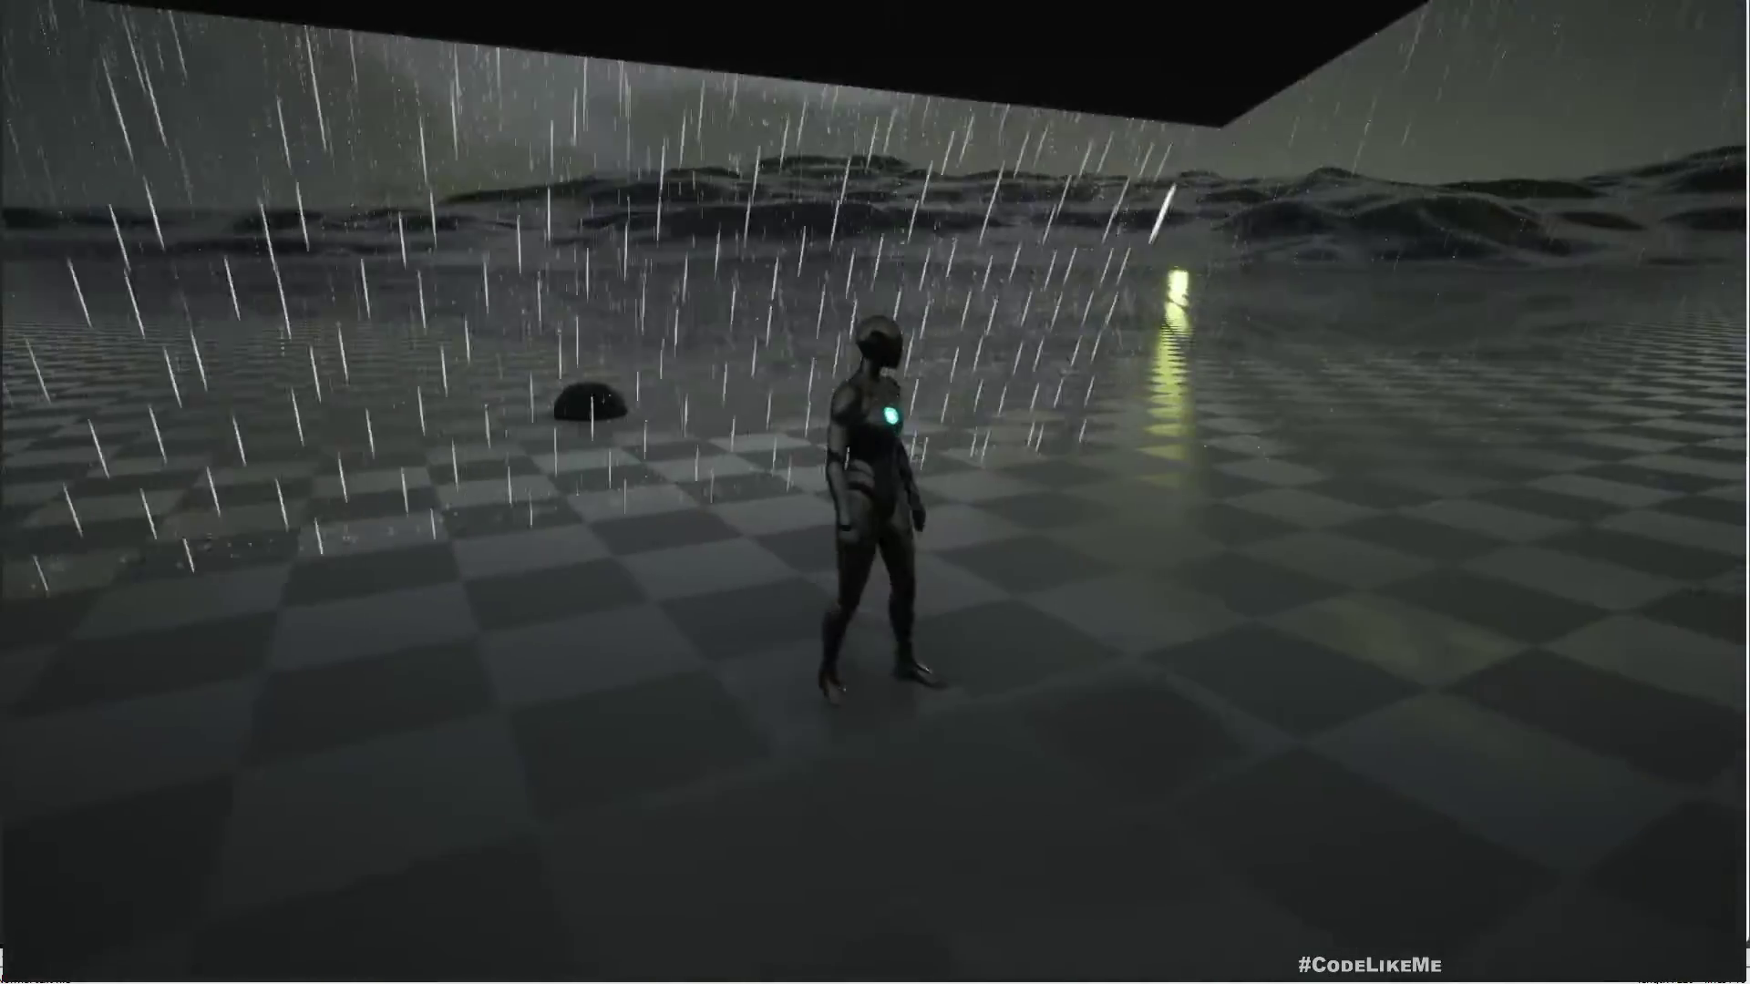
key("w")
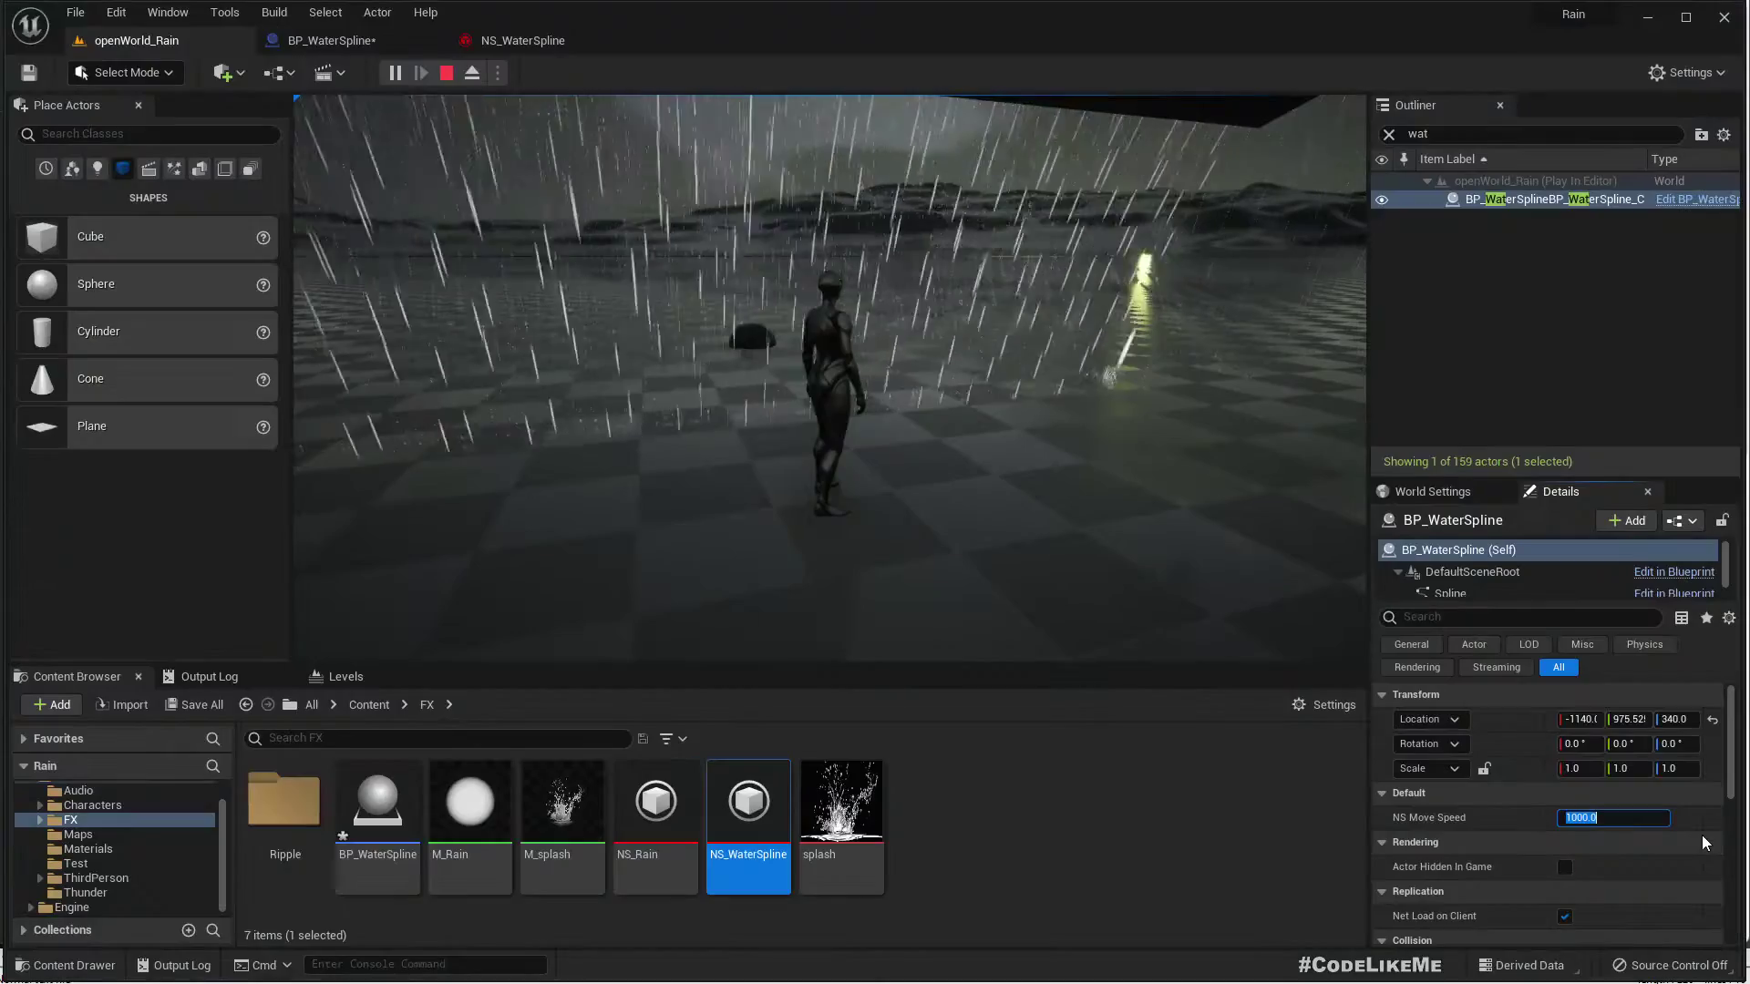
left_click(1702, 836)
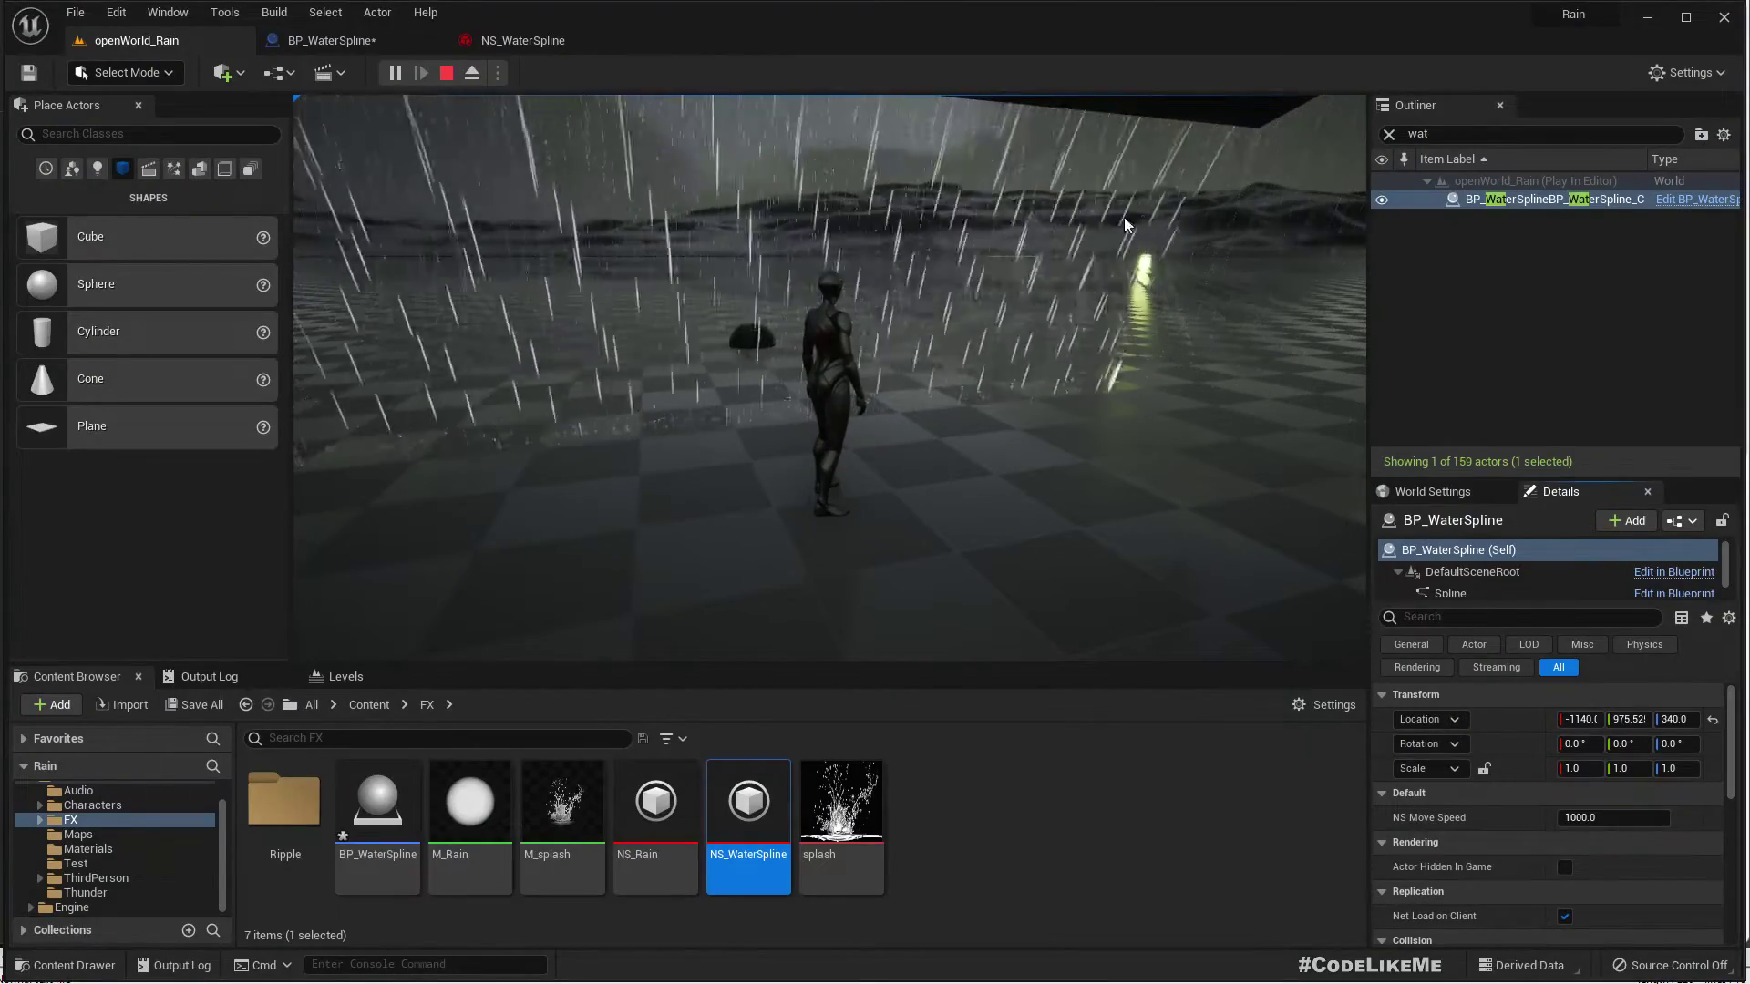
left_click(1203, 328)
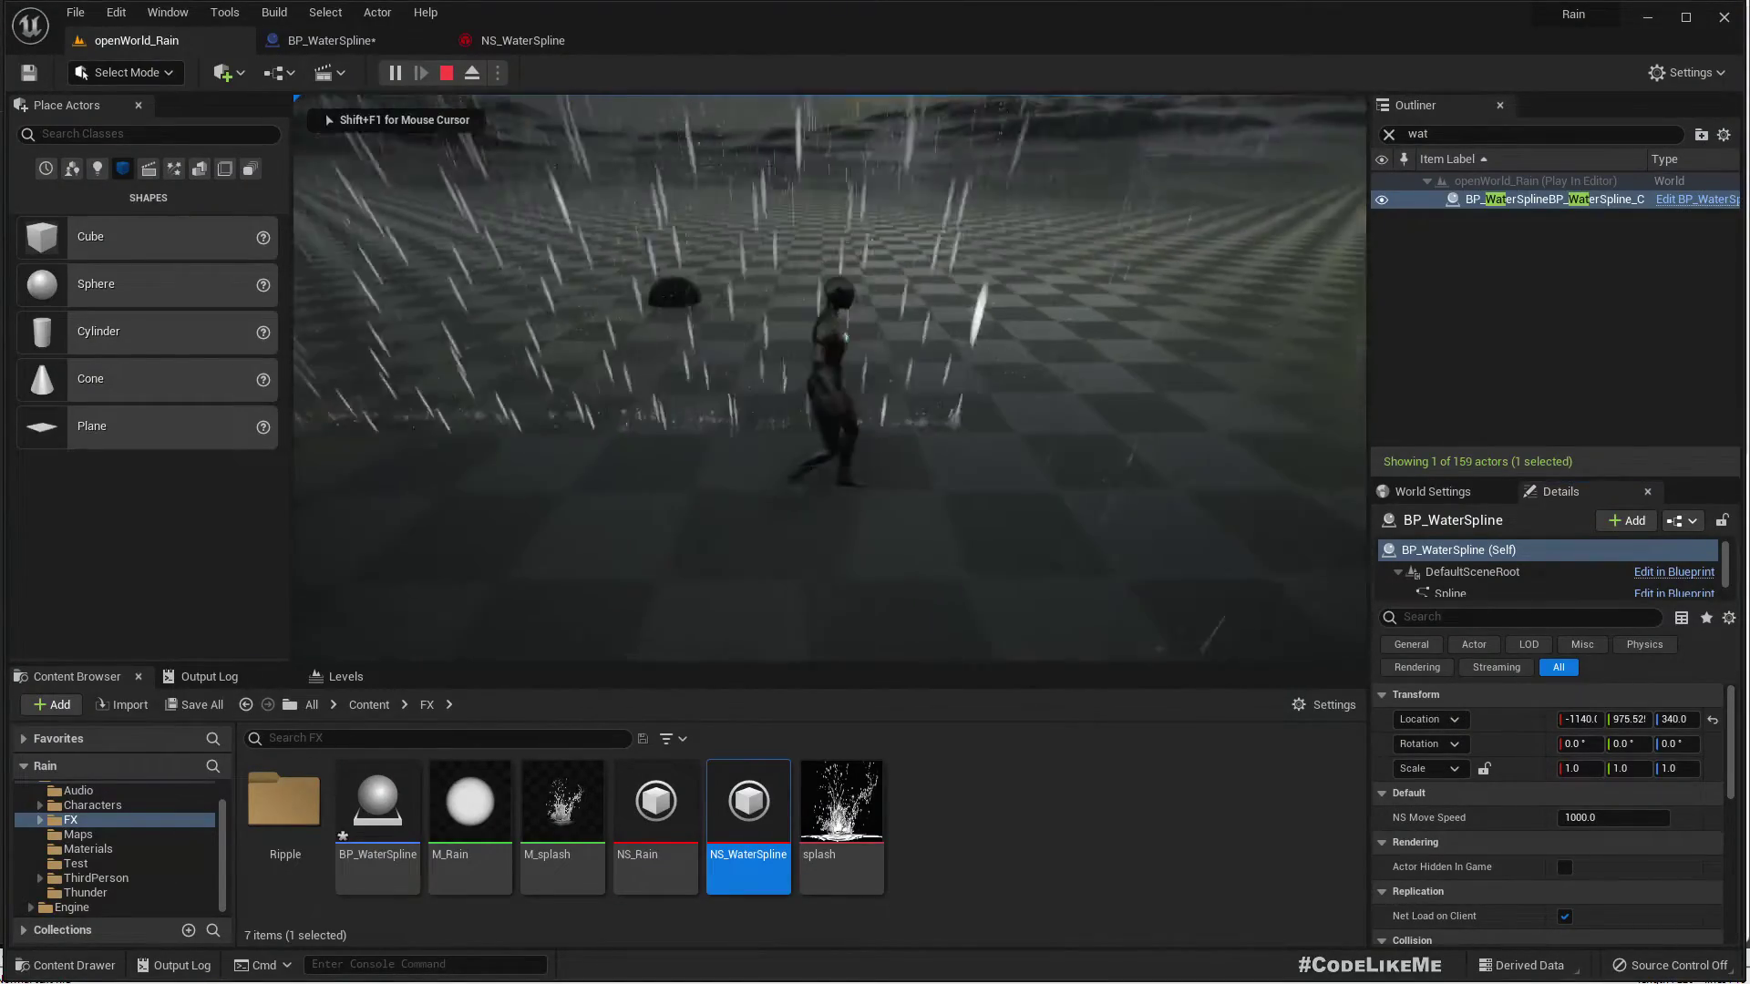
Examine the BP_WaterSpline branch that compares Distance with the spline length and the SET node that resets Distance
key("shift+F1")
left_click(512, 41)
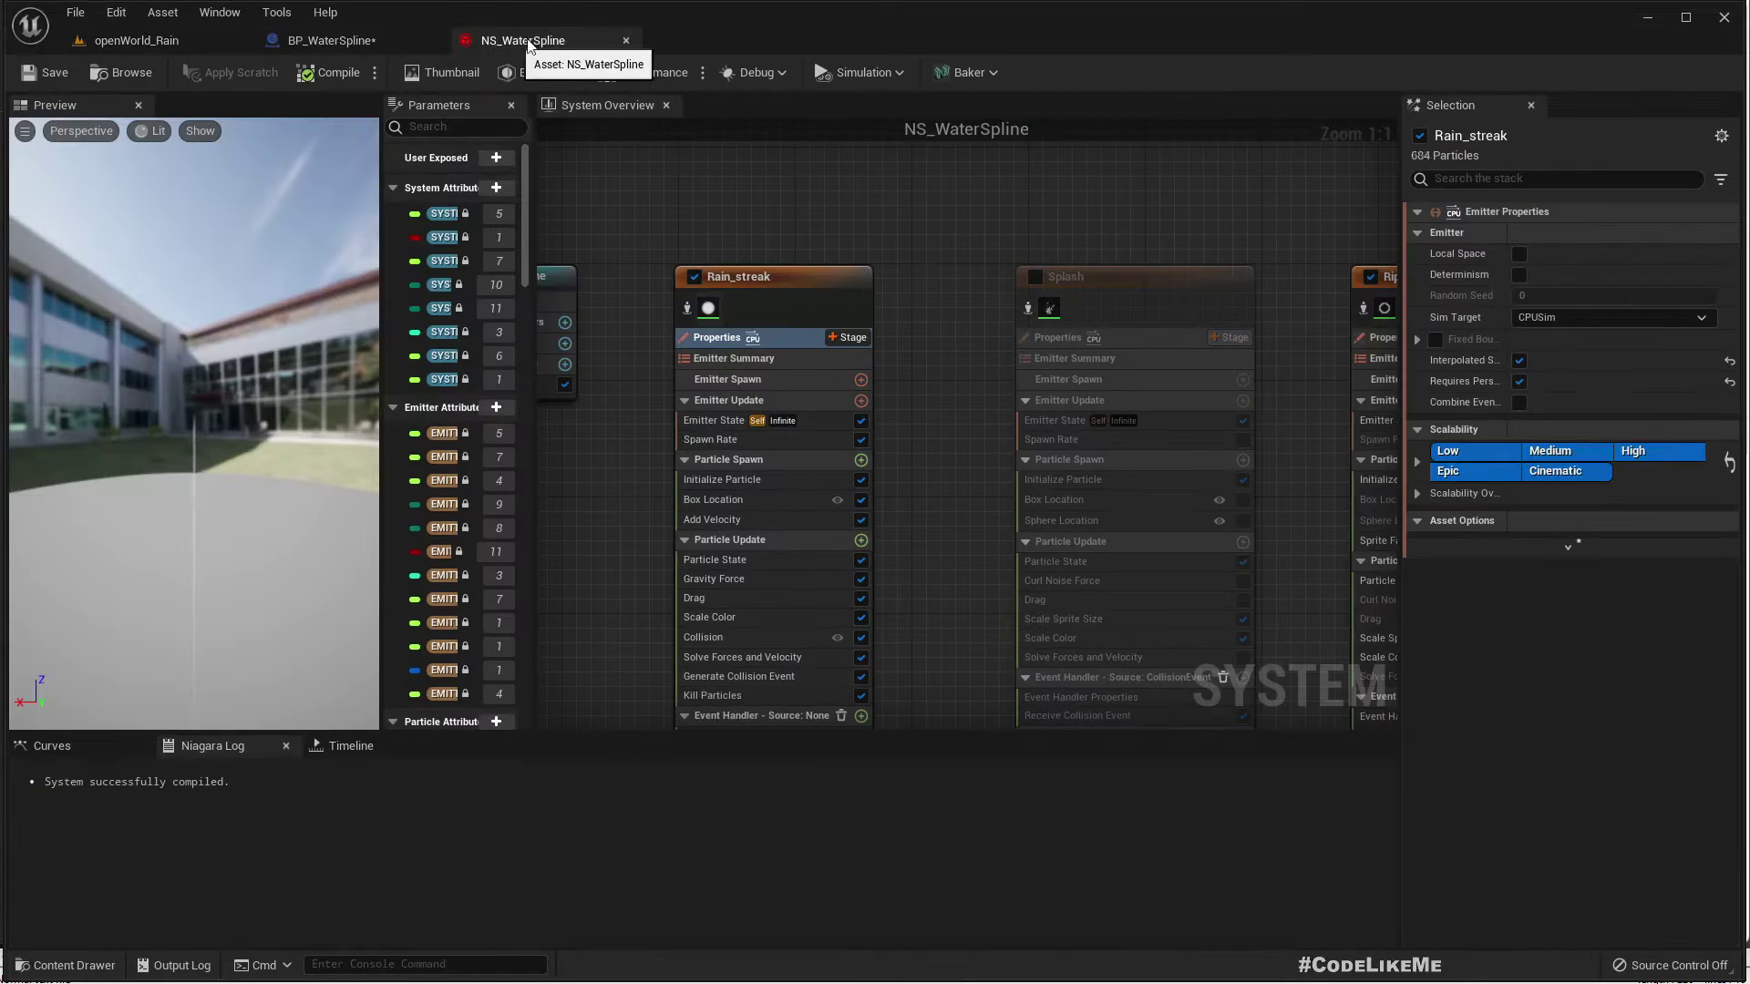
left_click(332, 41)
right_click_drag(995, 481, 617, 460)
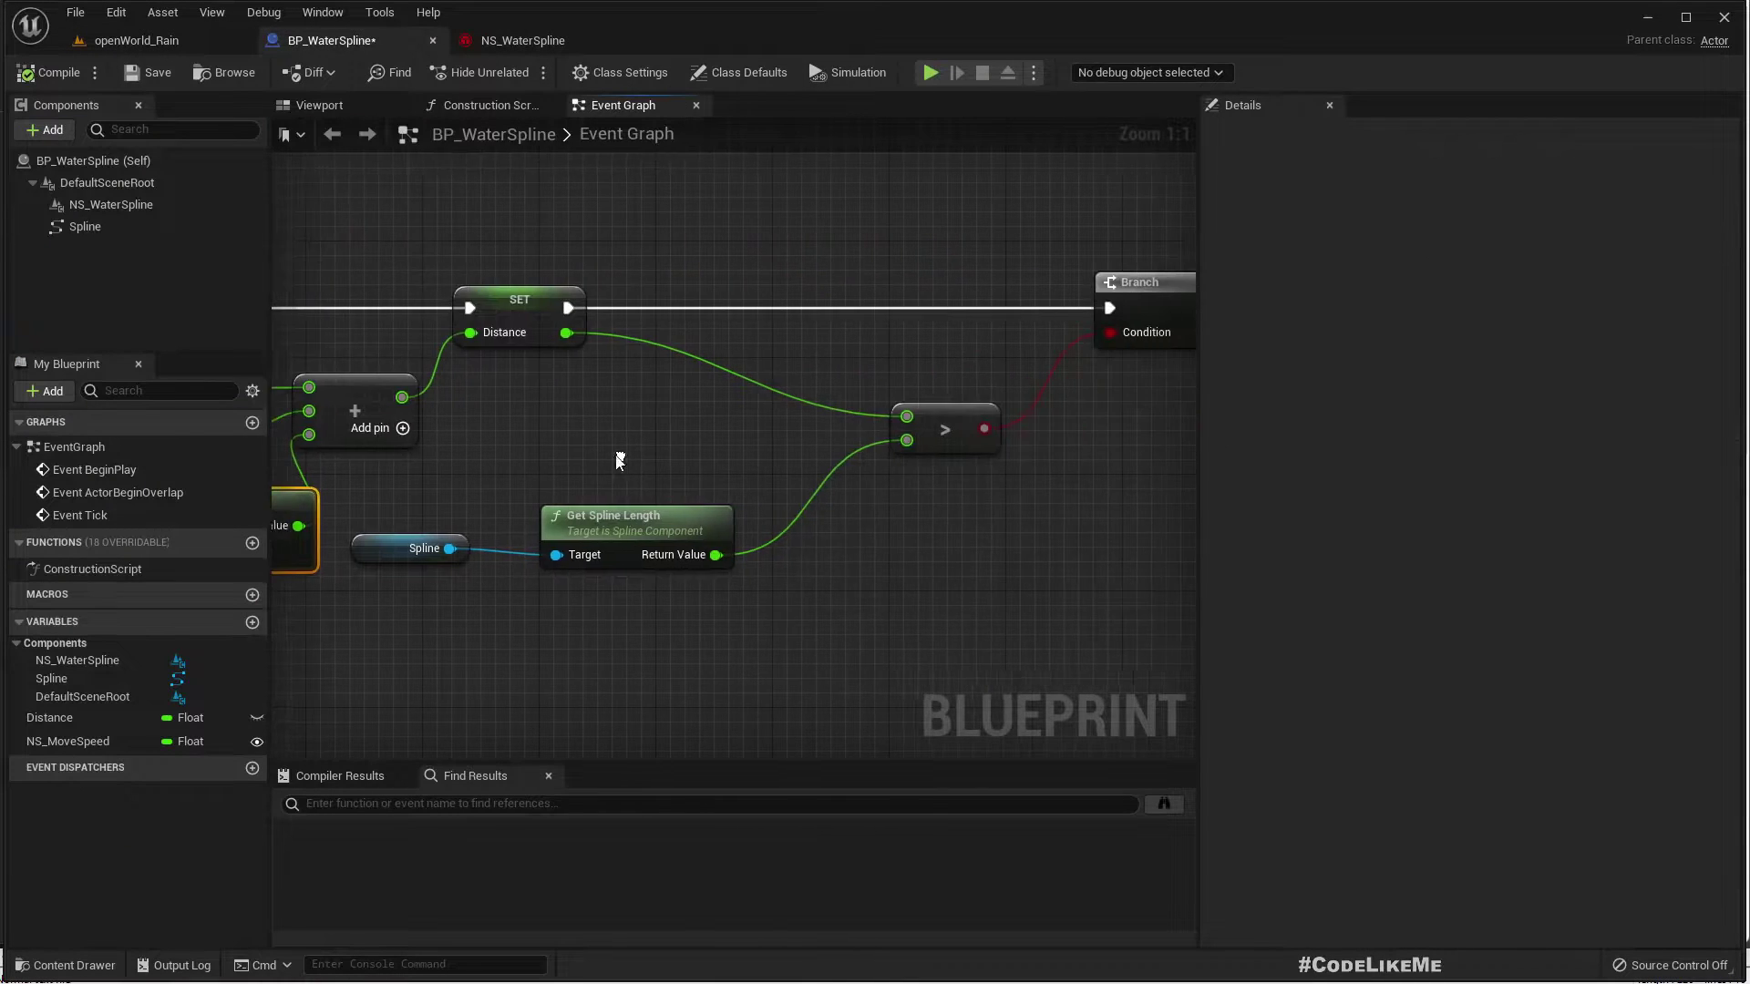
scroll(615, 456, "down", 3)
right_click_drag(1021, 470, 1036, 421)
scroll(720, 415, "up", 2)
left_click(763, 409)
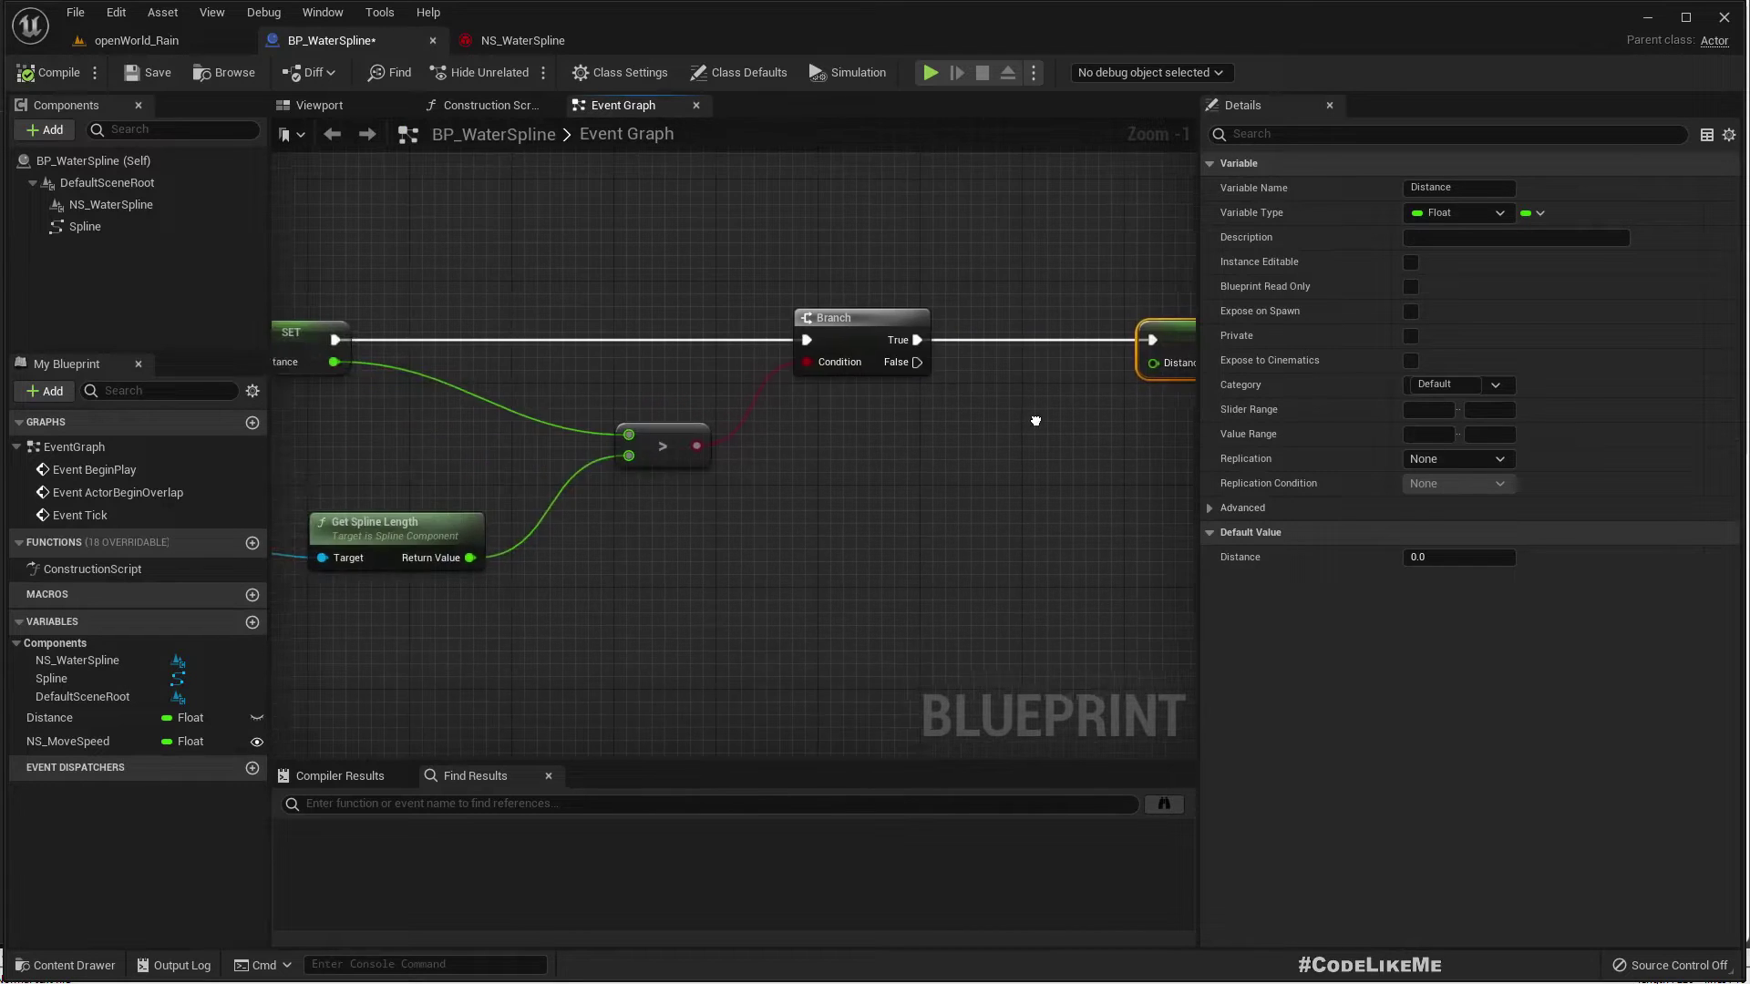
right_click_drag(811, 424, 904, 414)
scroll(894, 414, "down", 2)
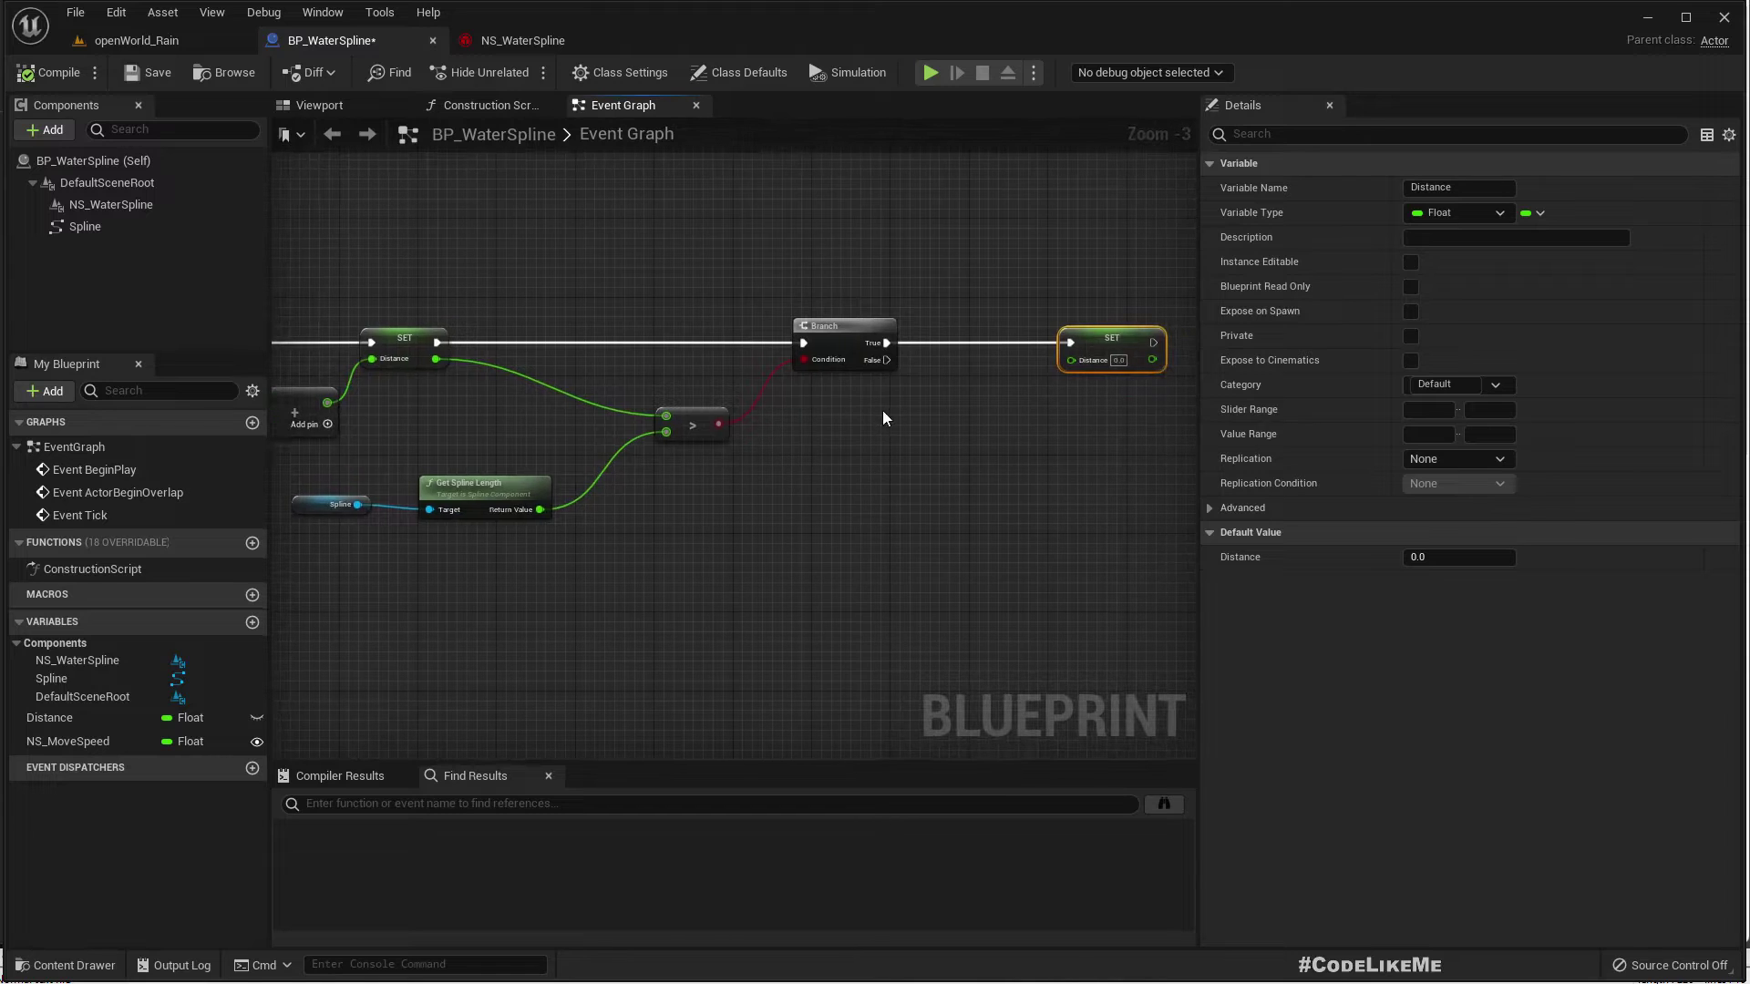
right_click_drag(436, 363, 473, 341)
Subtract the spline length from Distance, feed the result into the SET Distance node after the Branch, and compile the blueprint
left_click_drag(476, 340, 881, 418)
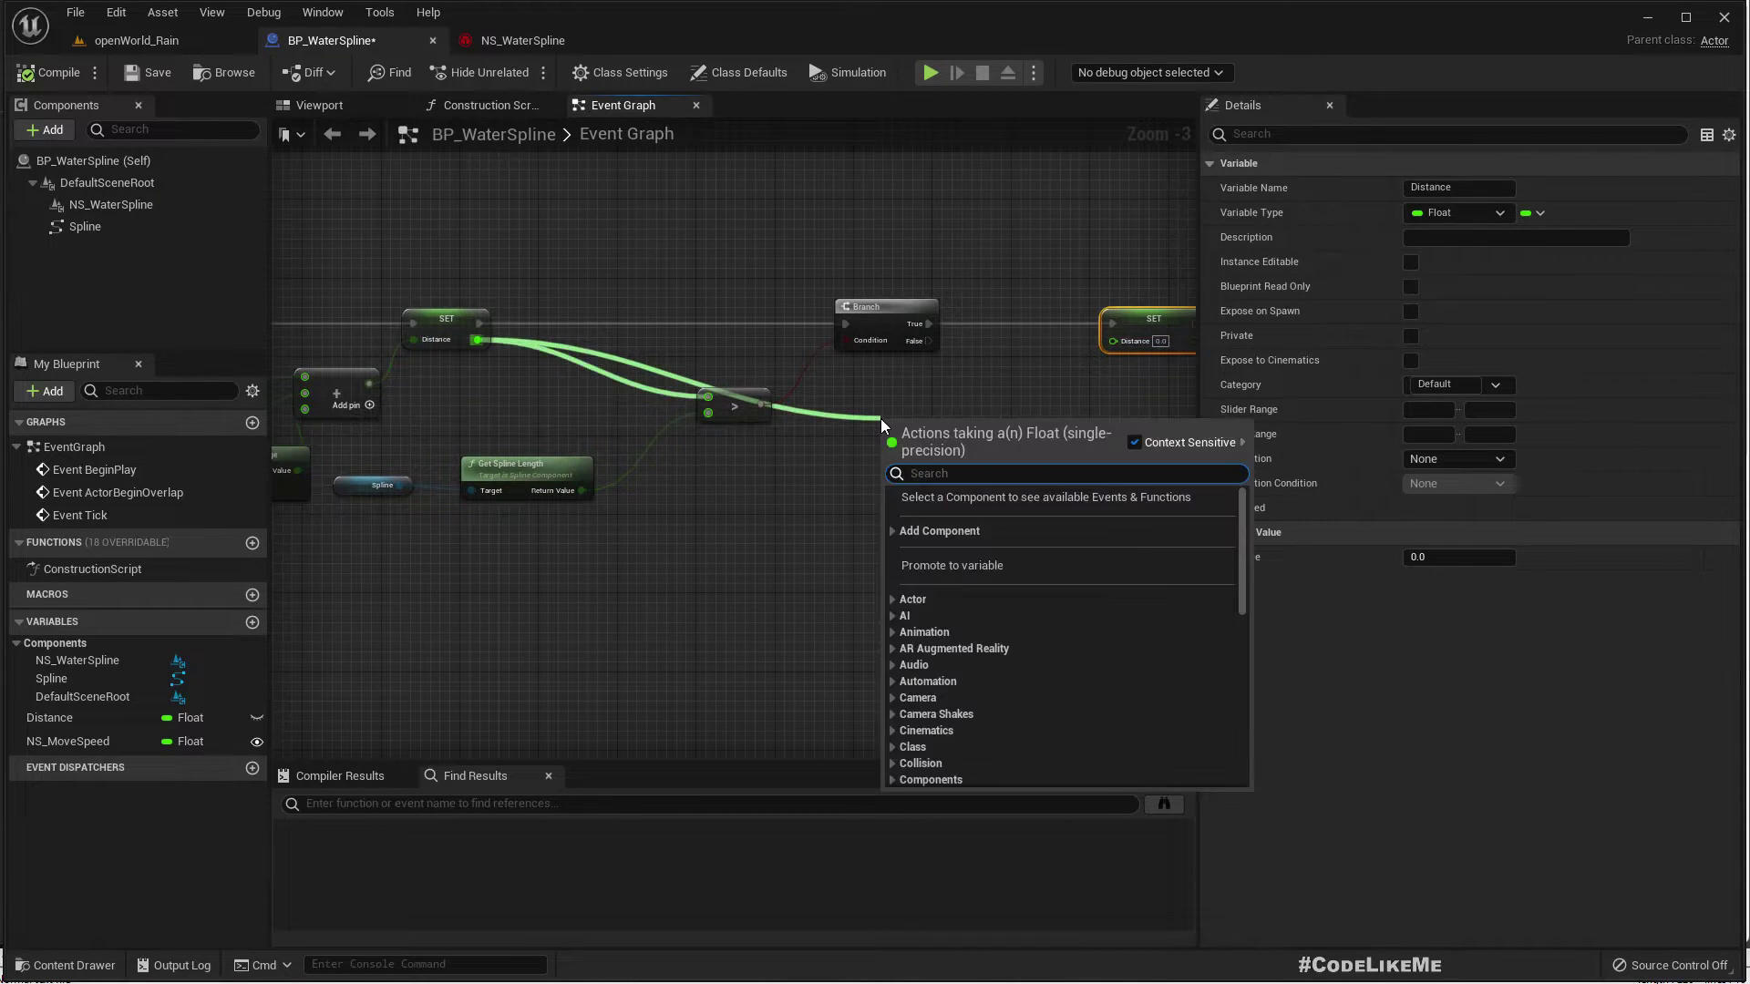
type("-")
key("Return")
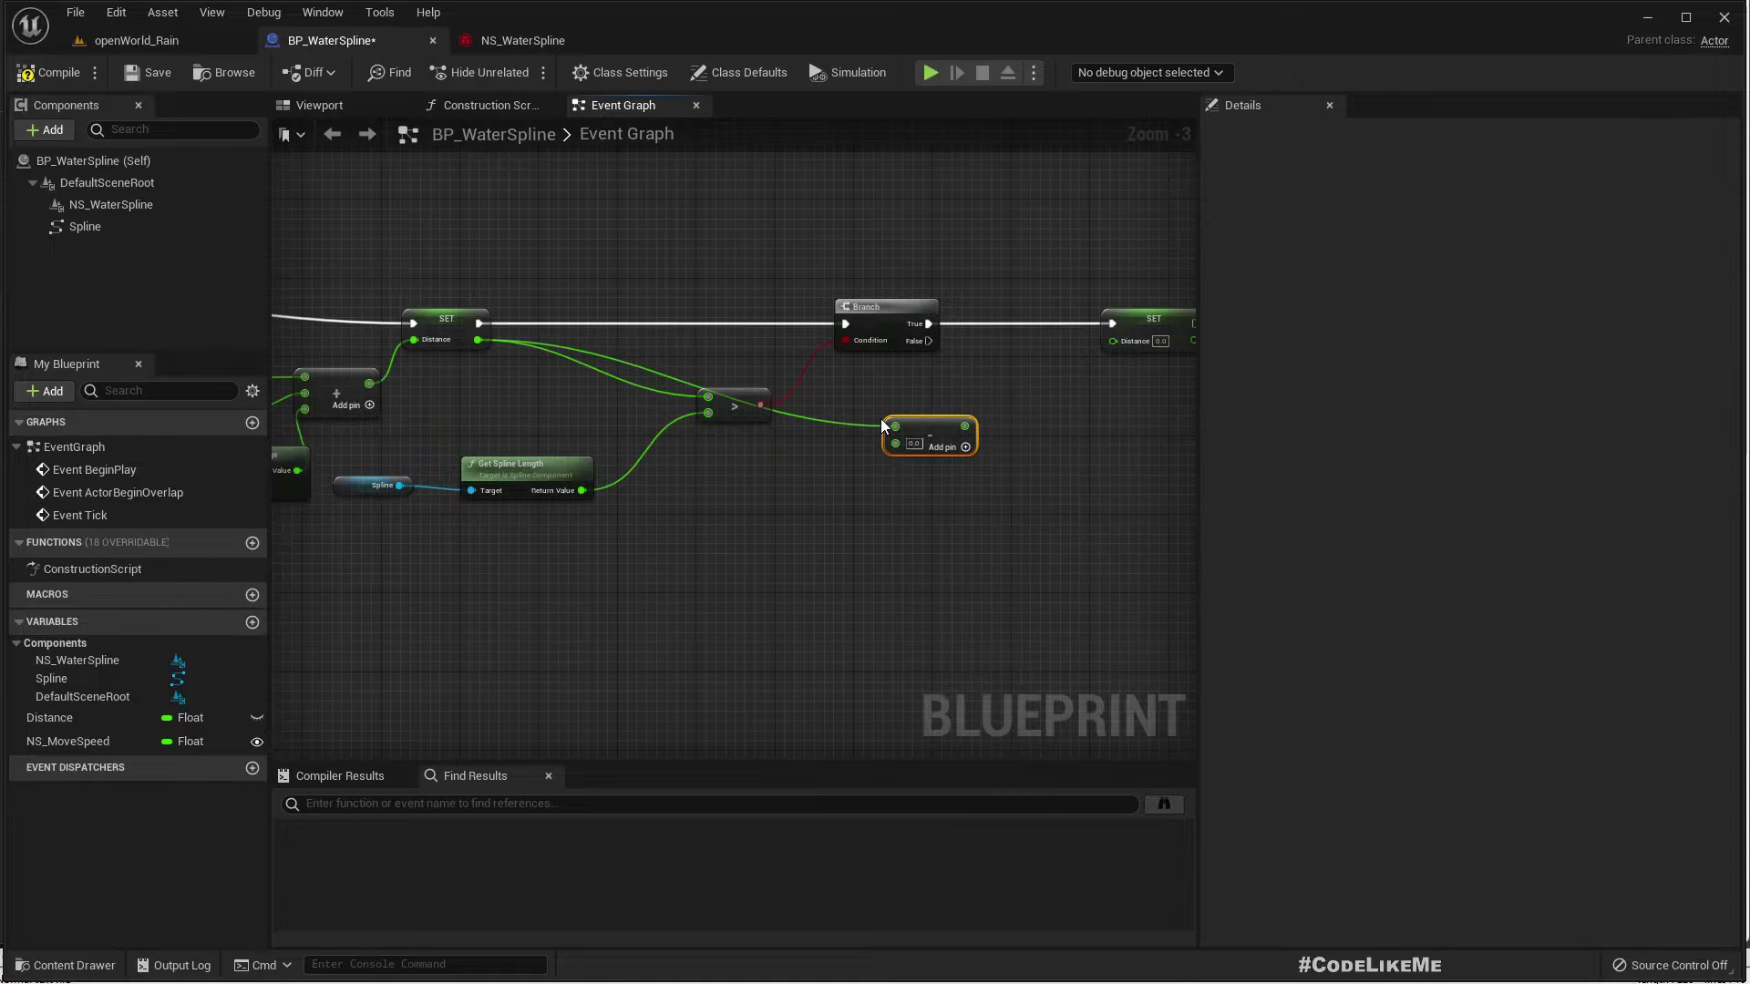
left_click_drag(571, 488, 900, 445)
right_click_drag(923, 551, 782, 590)
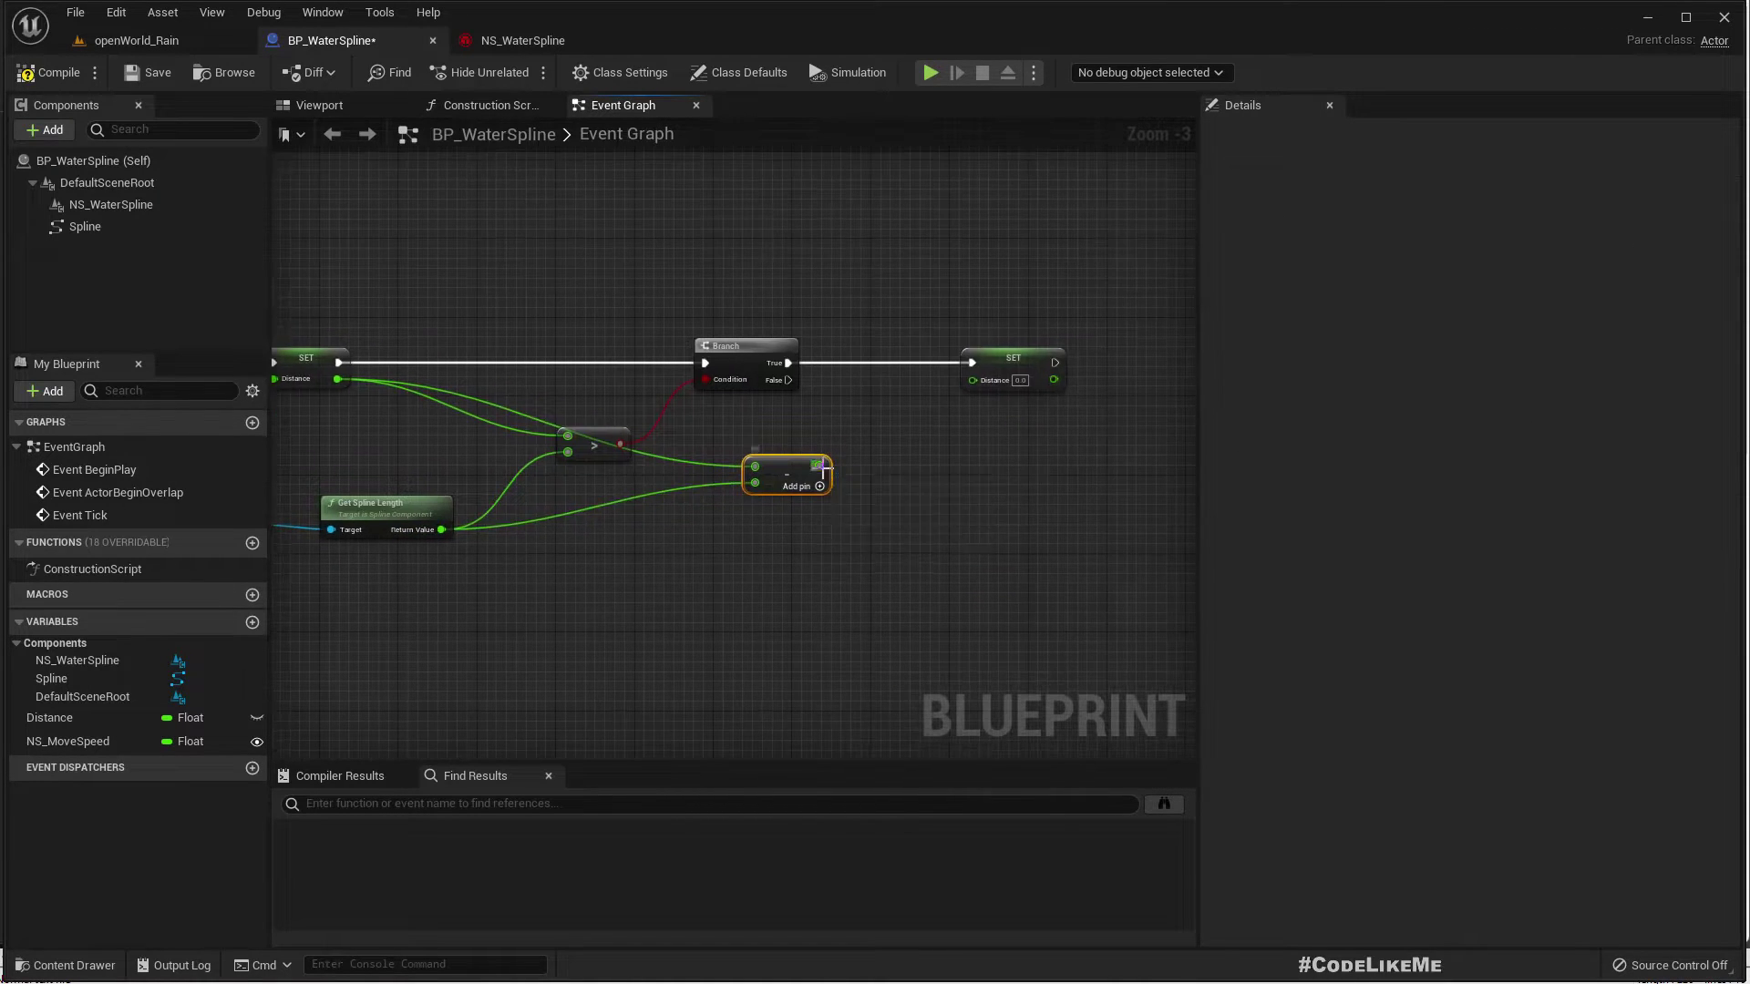
left_click_drag(819, 465, 979, 385)
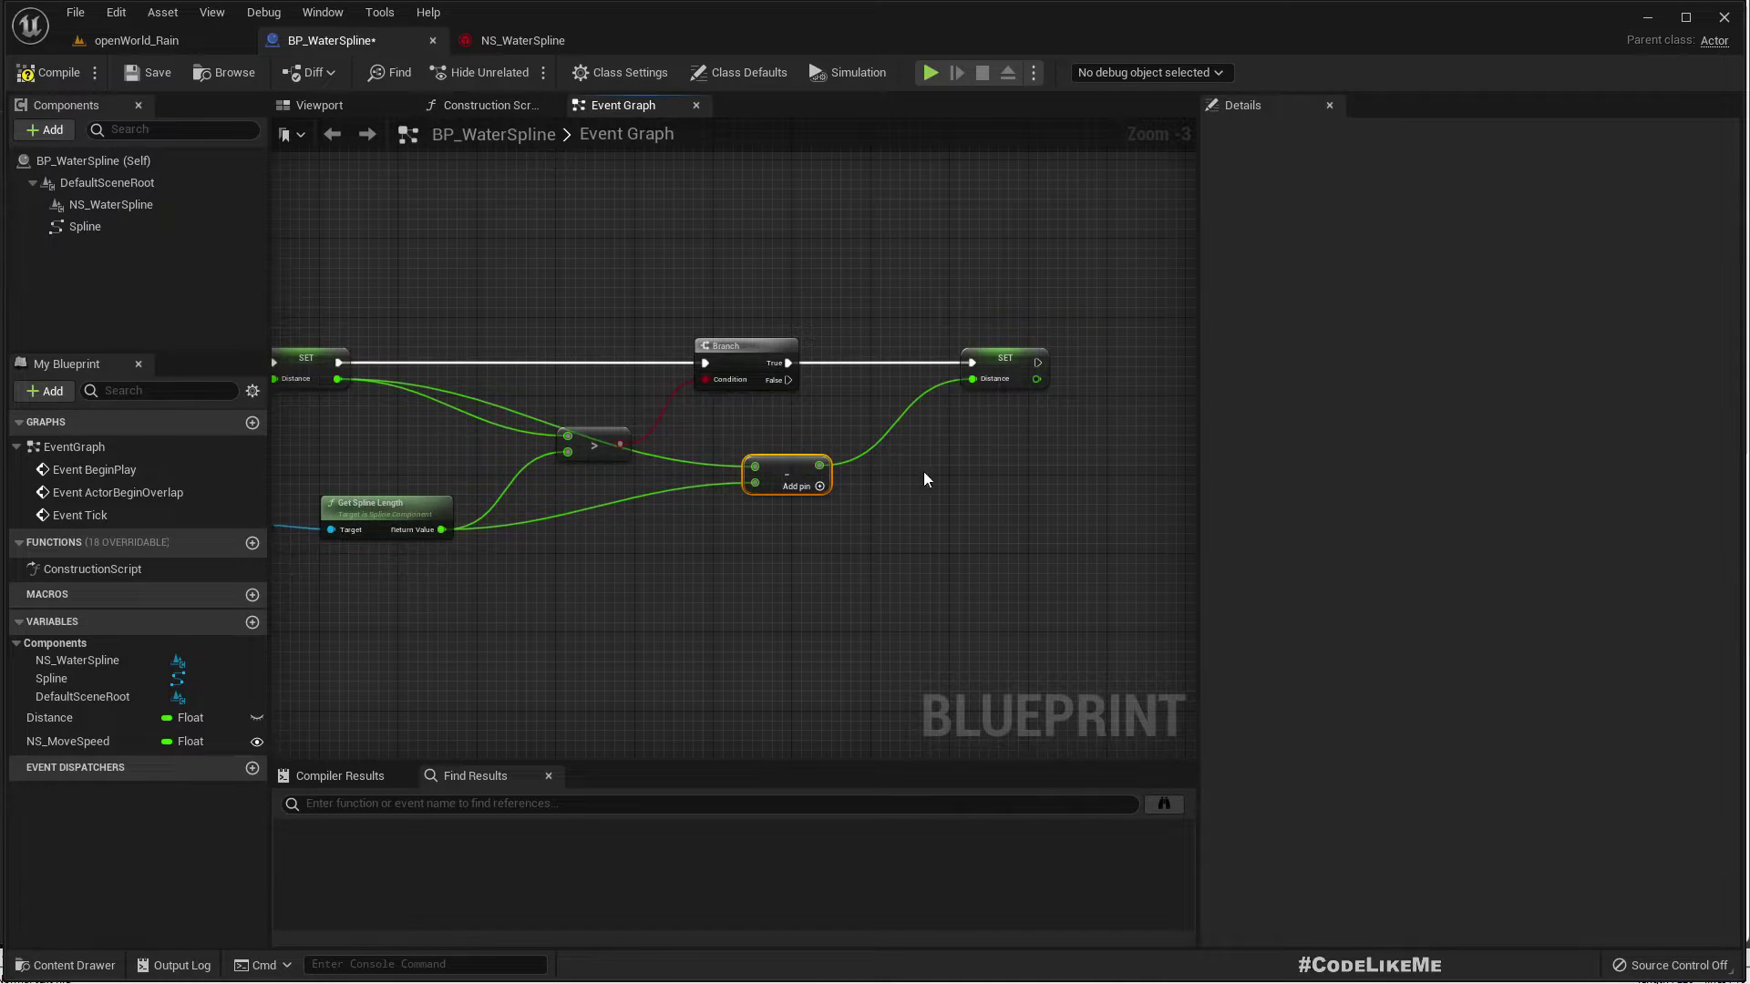
left_click(80, 67)
Play the openWorld_Rain level in full screen, walk the character out in front of the slab to watch the stream, and leave full screen
left_click(114, 37)
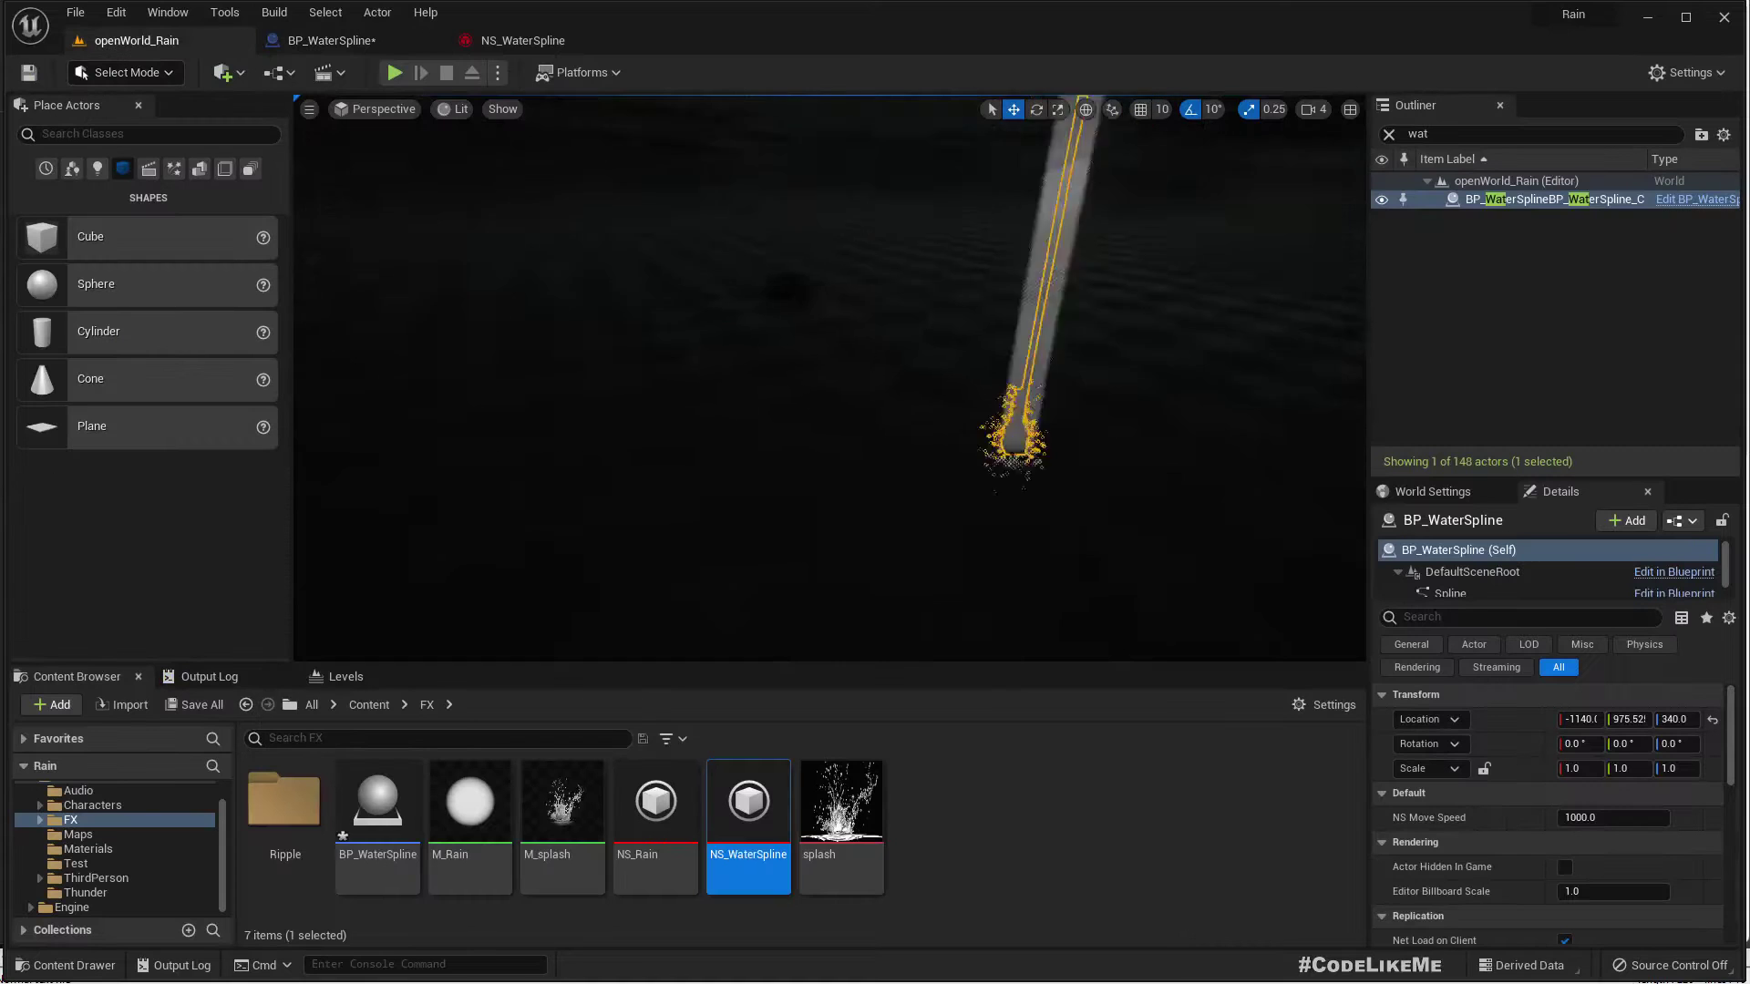
key("F11")
key("alt+p")
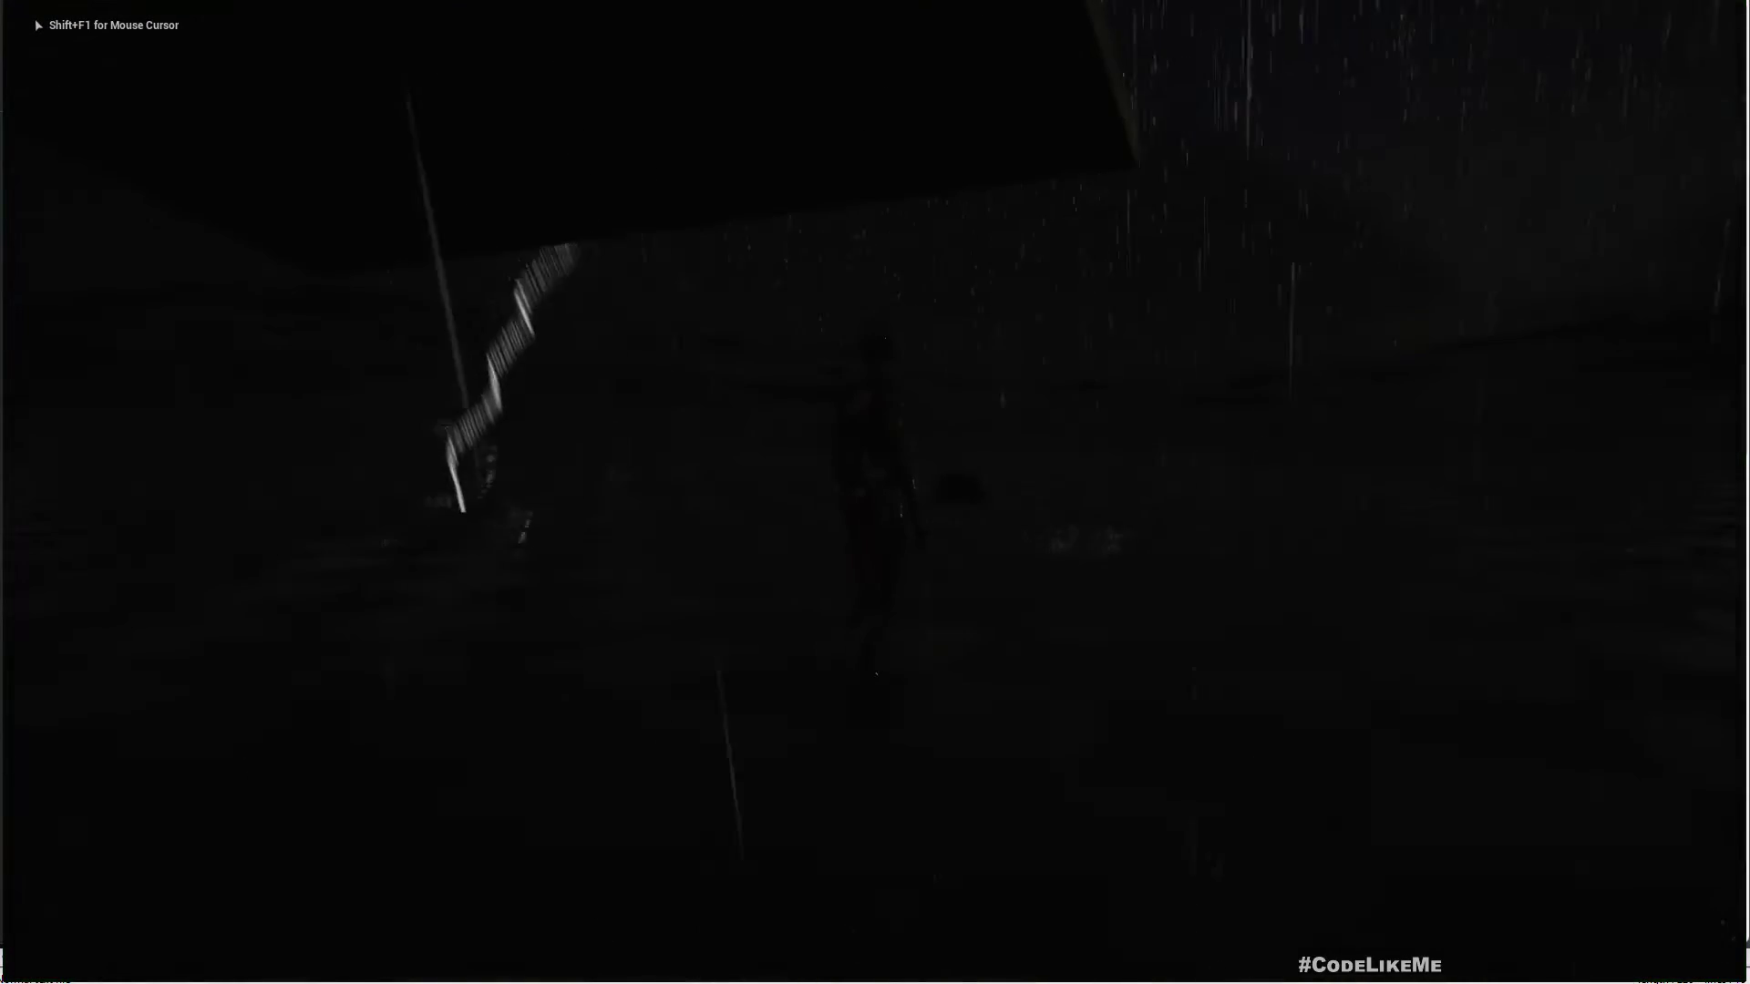
key("w")
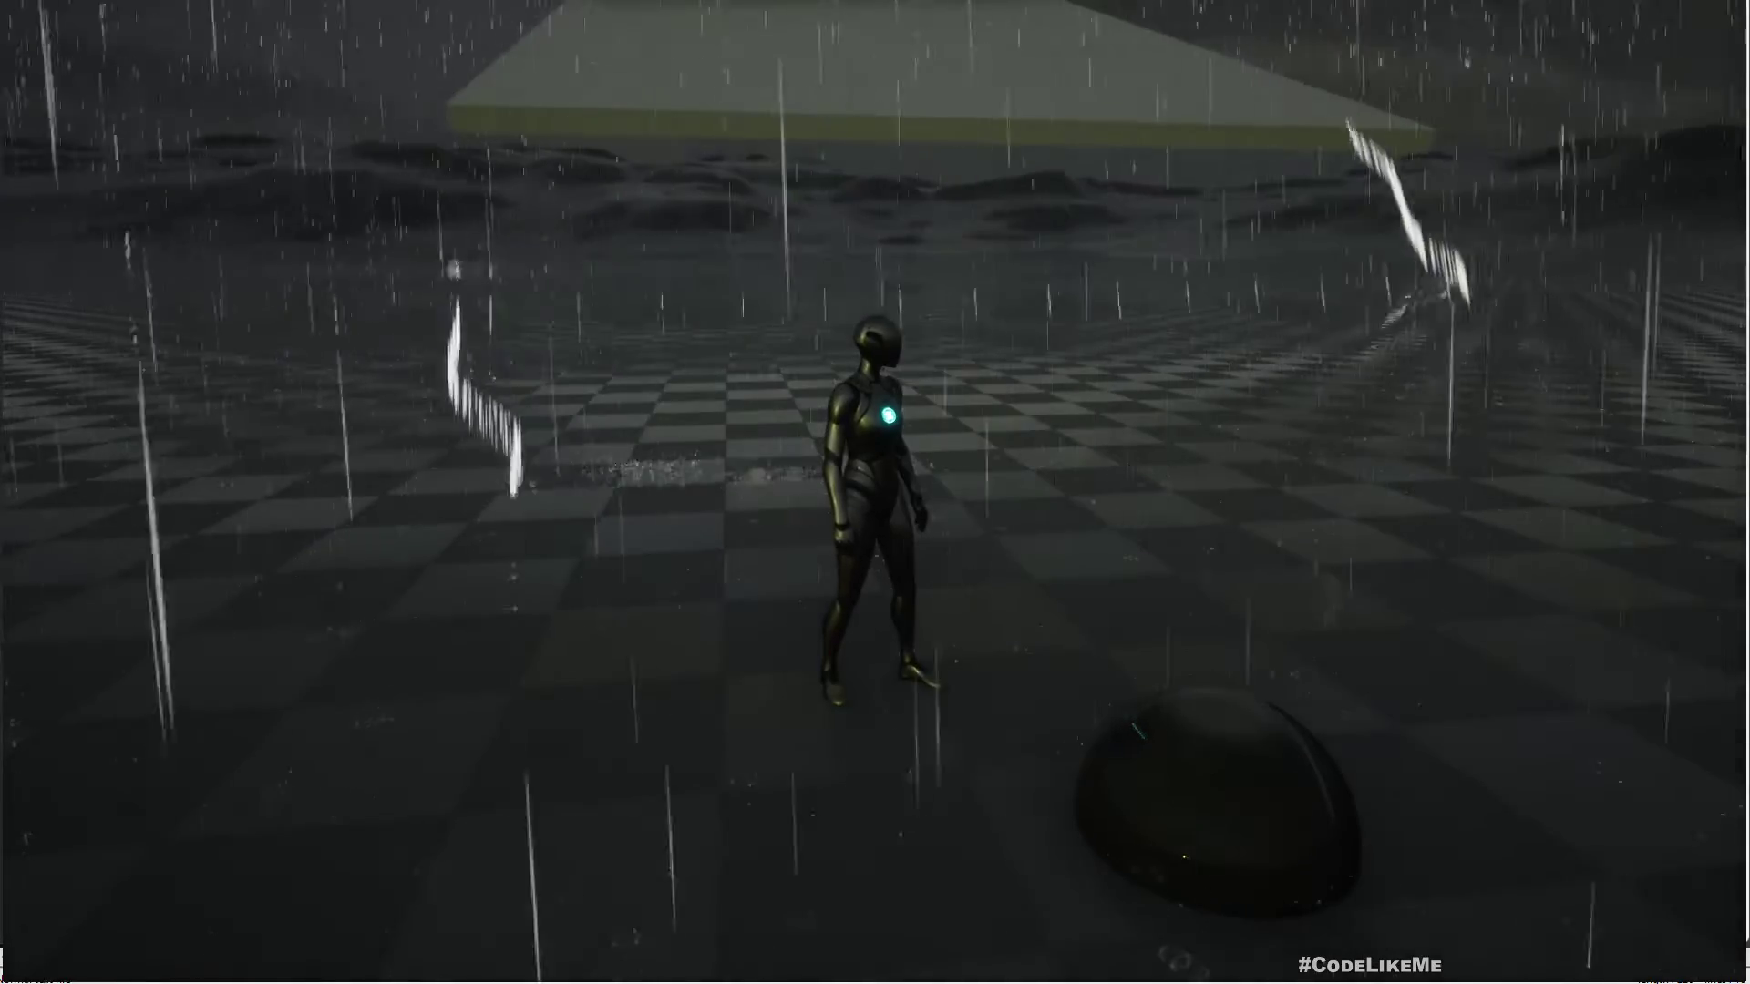
key("shift+F1")
key("F11")
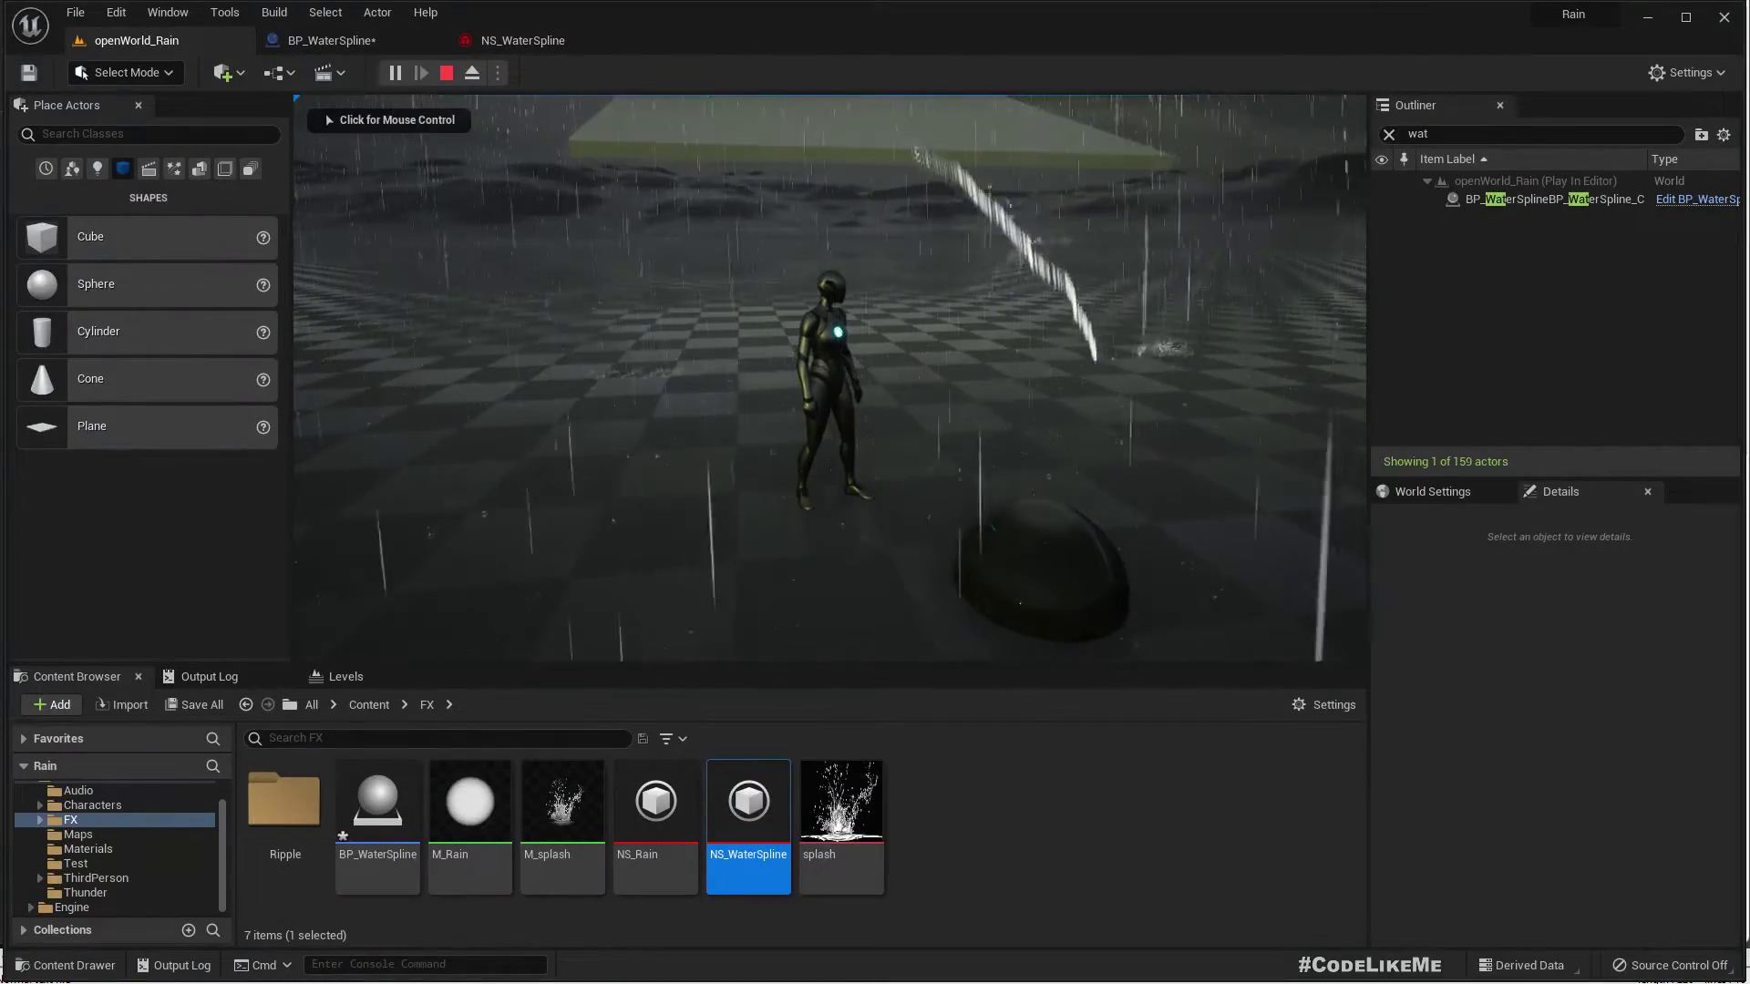
Try NS Move Speed values of 10000.0 and 500.0 on the running BP_WaterSpline actor
left_click(1479, 202)
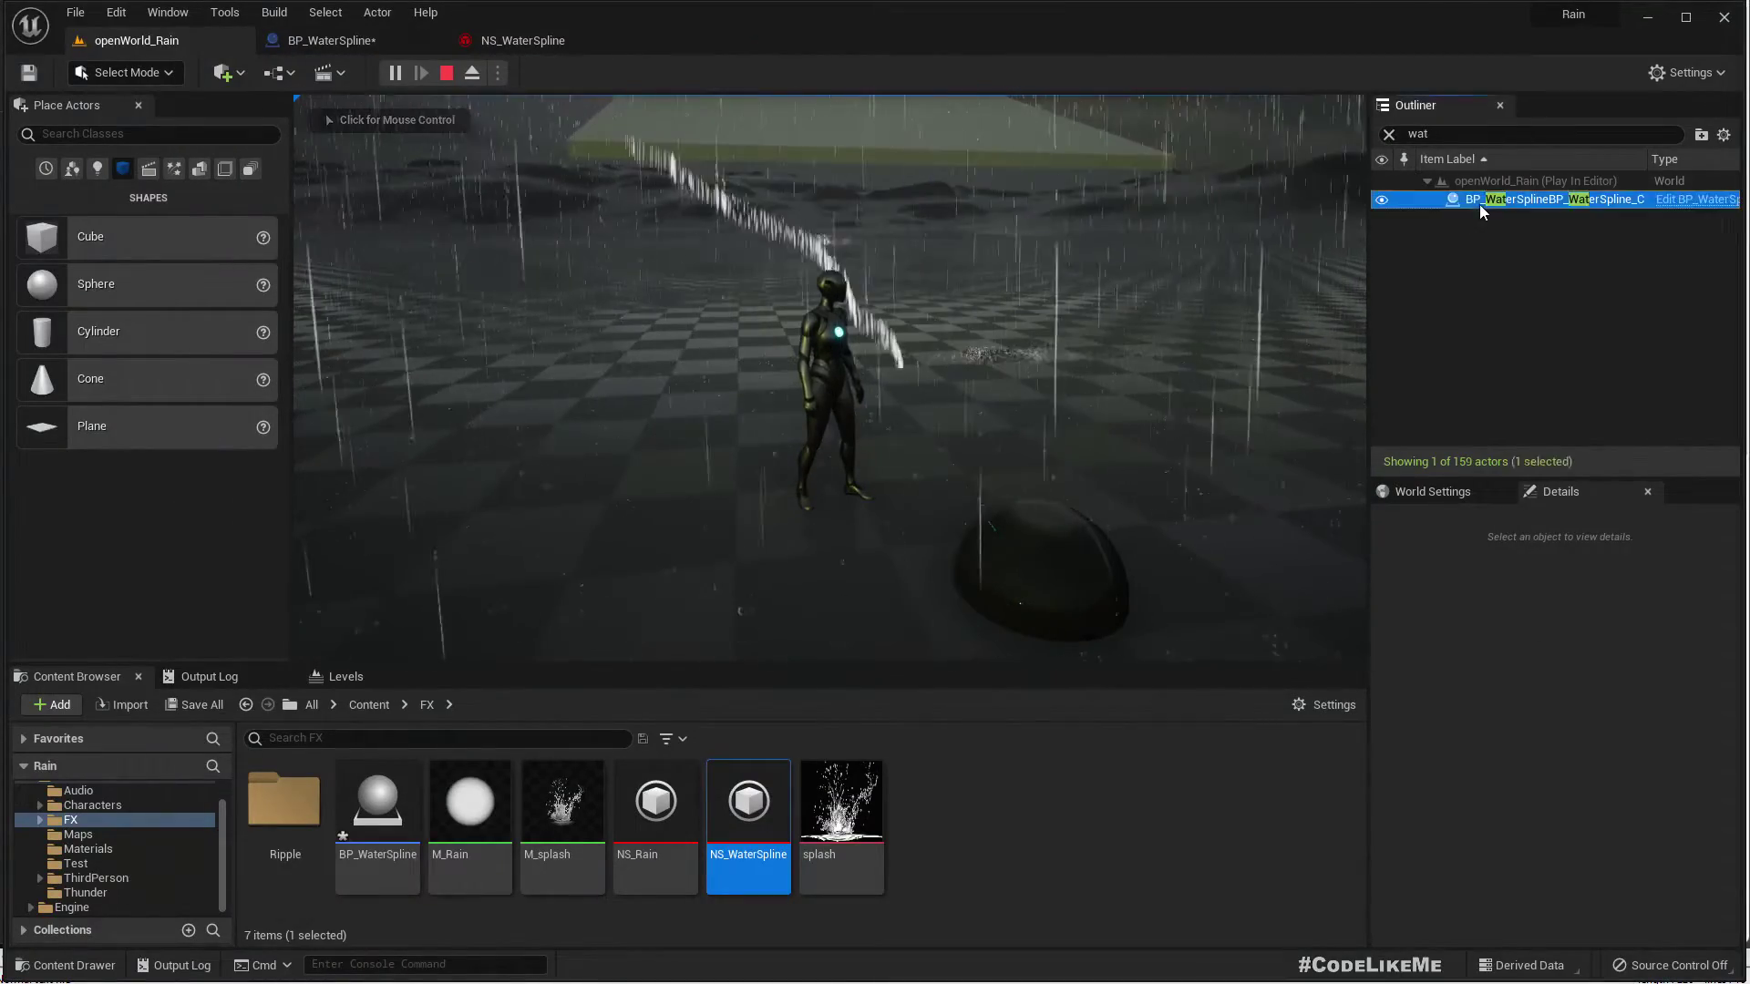
left_click(1630, 817)
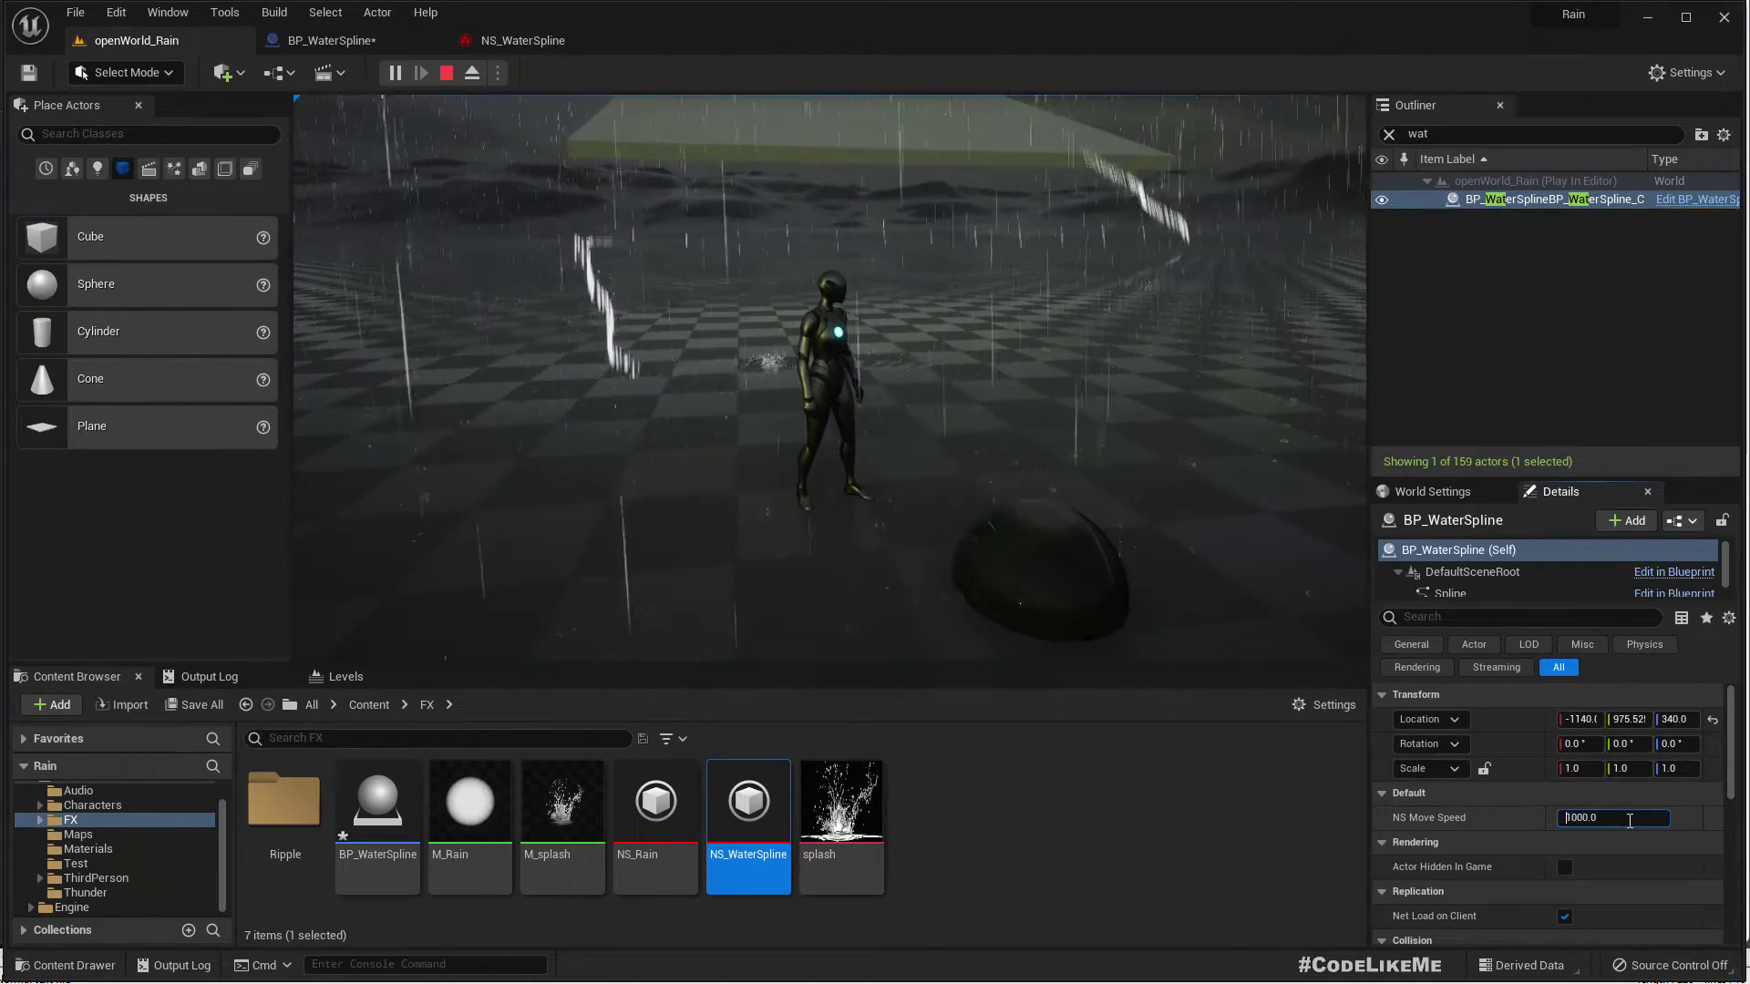
type("10000")
key("Return")
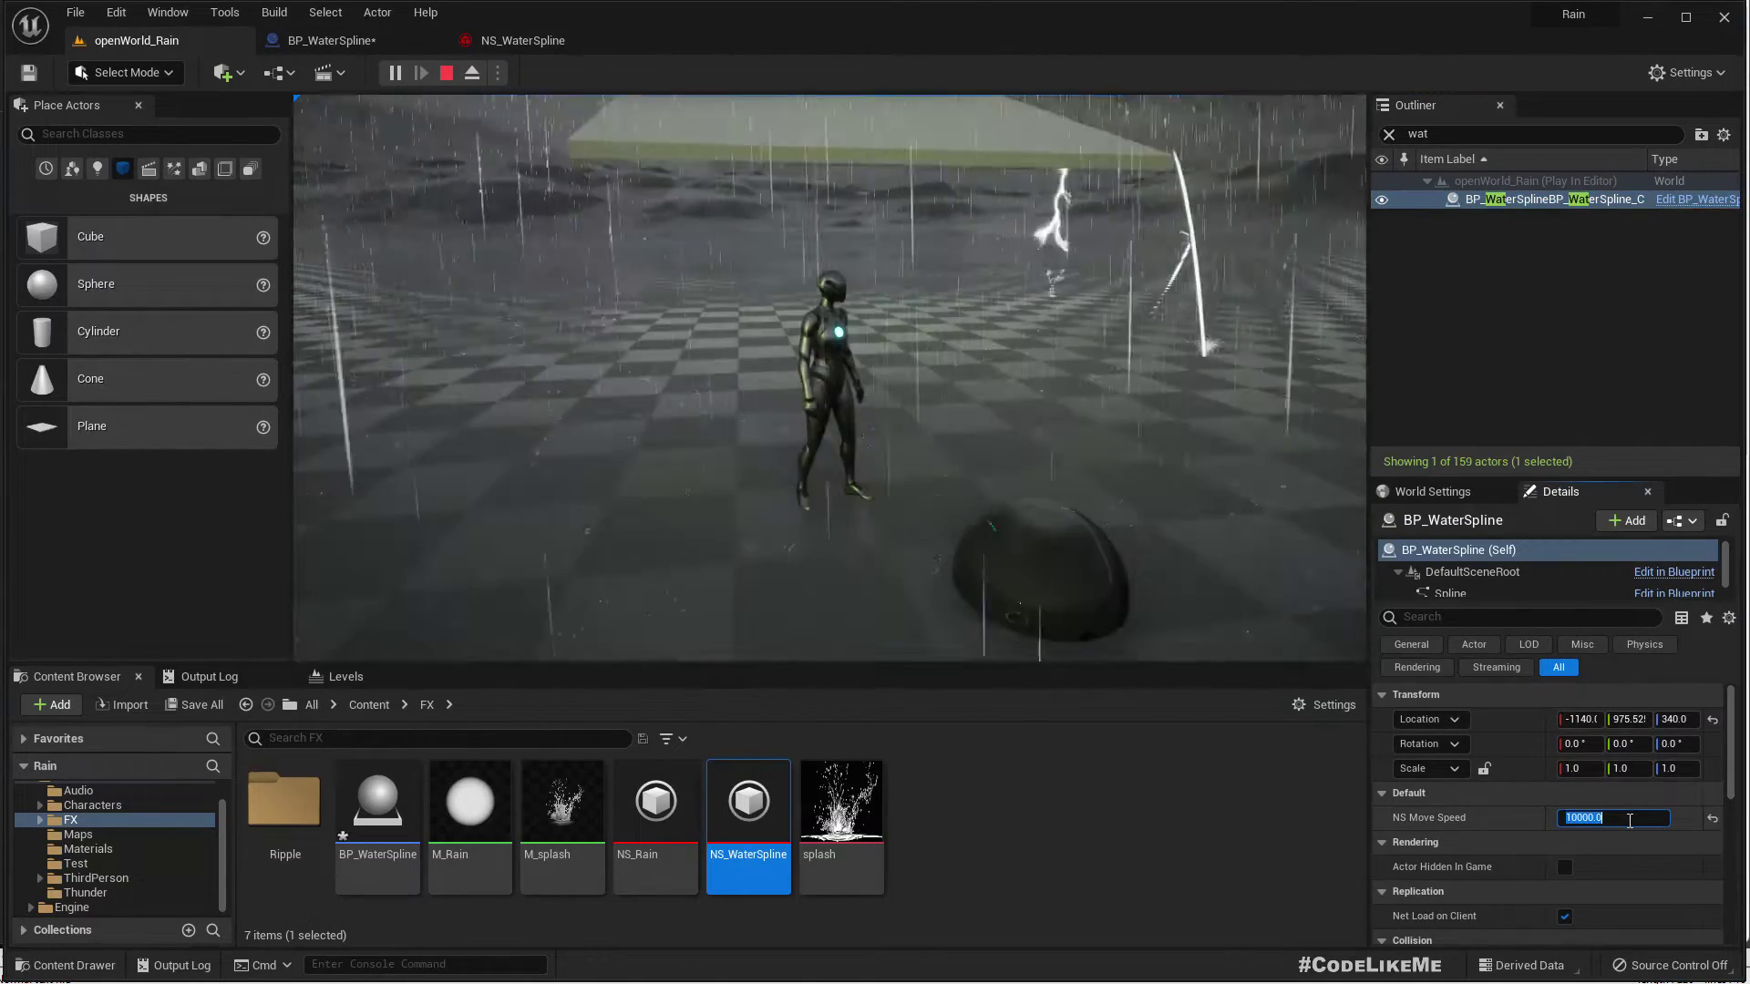
type("500")
key("Return")
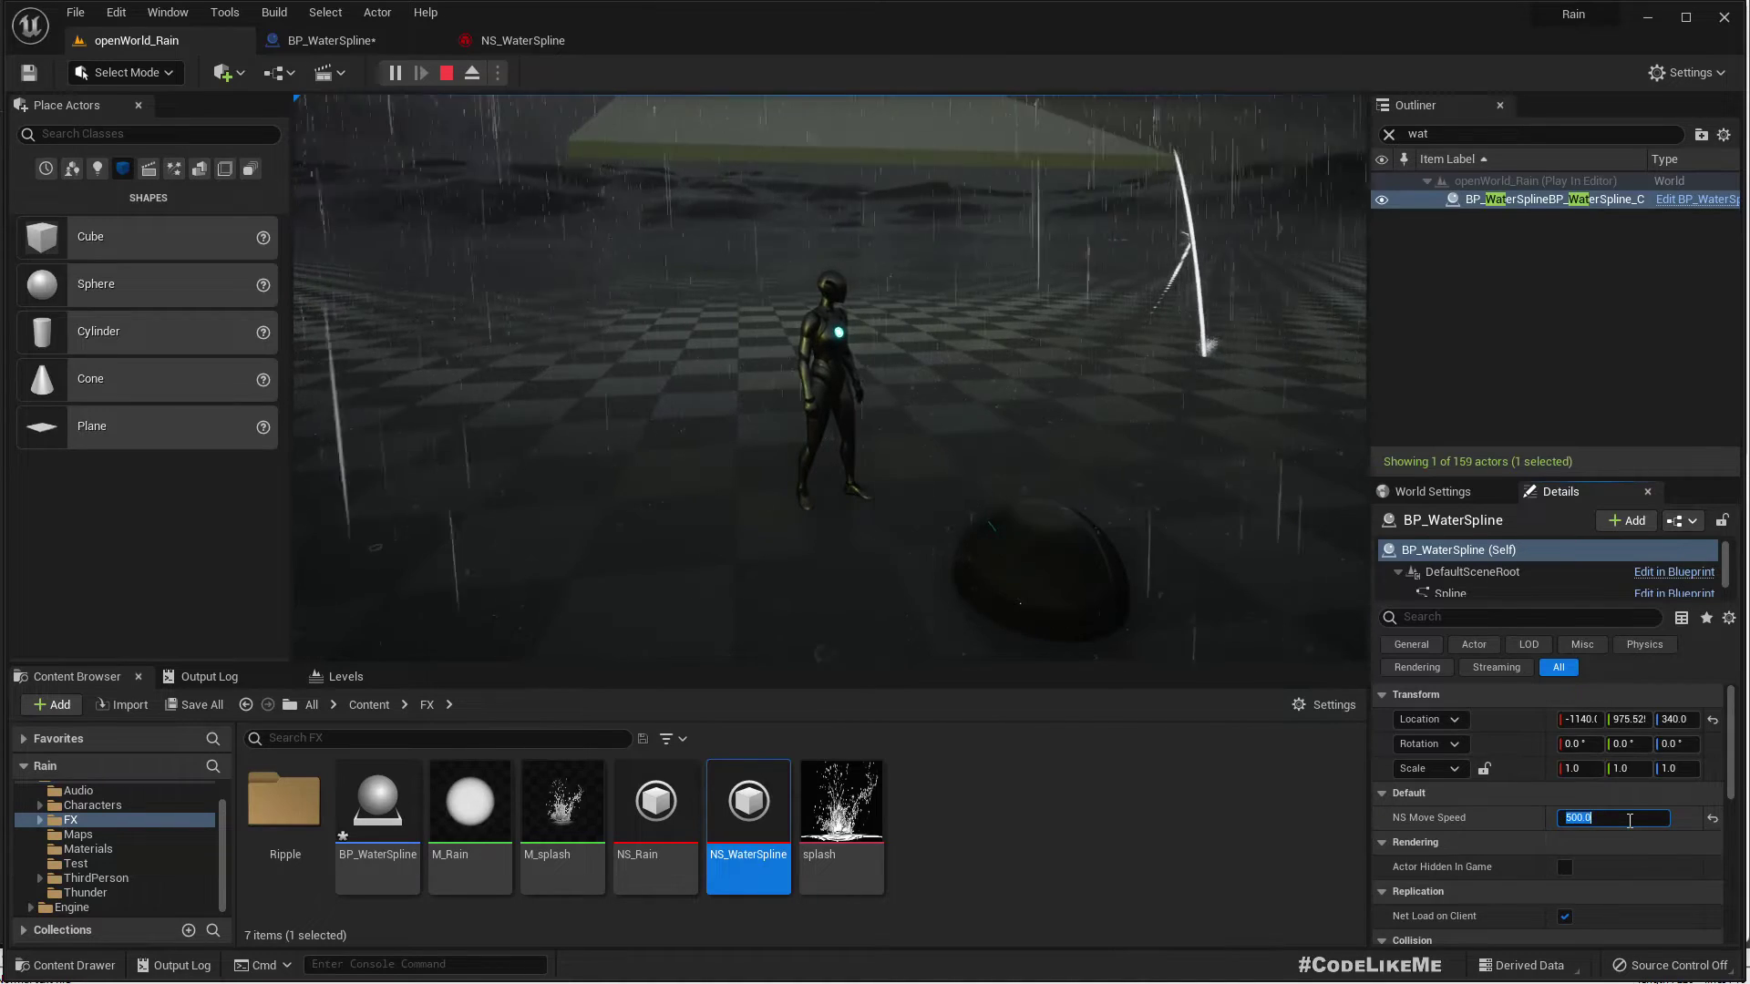
Stop playing and inspect the Distance nodes in the BP_WaterSpline event graph
left_click(331, 41)
right_click_drag(607, 542, 874, 550)
left_click(983, 73)
scroll(838, 503, "up", 3)
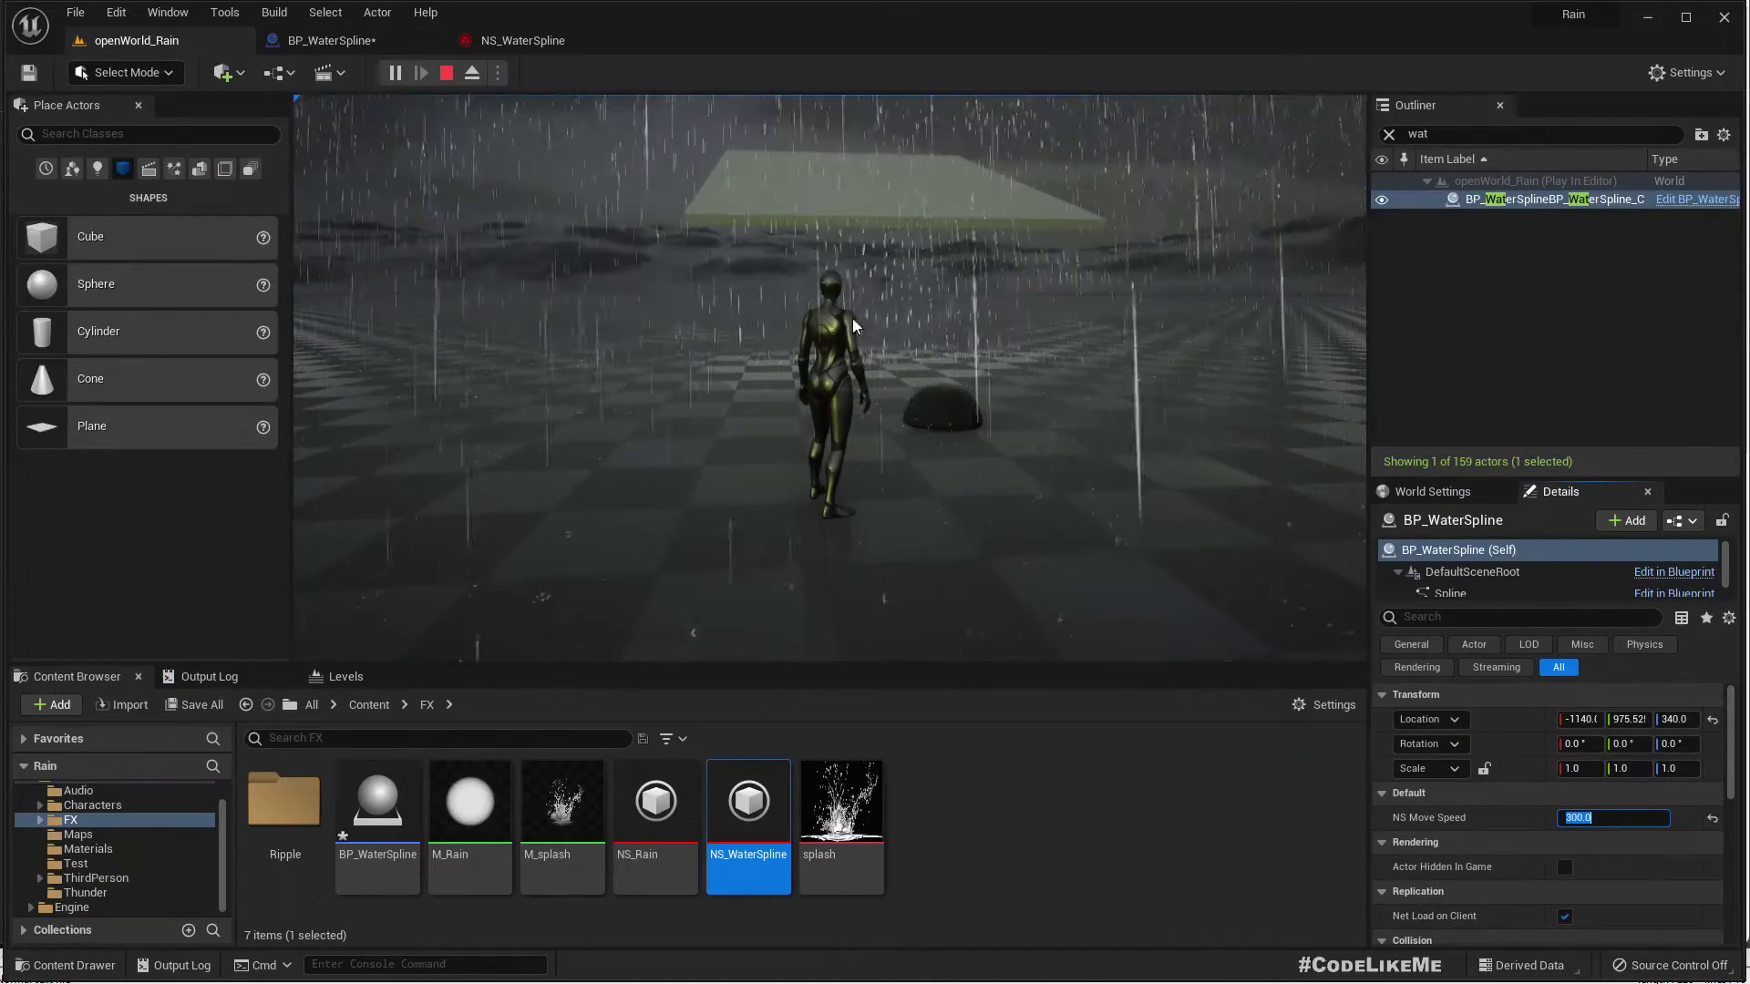
Walk the character to the slab's edge to check the dripping with NS Move Speed at 300.0, and stop playing
left_click(851, 319)
key("w")
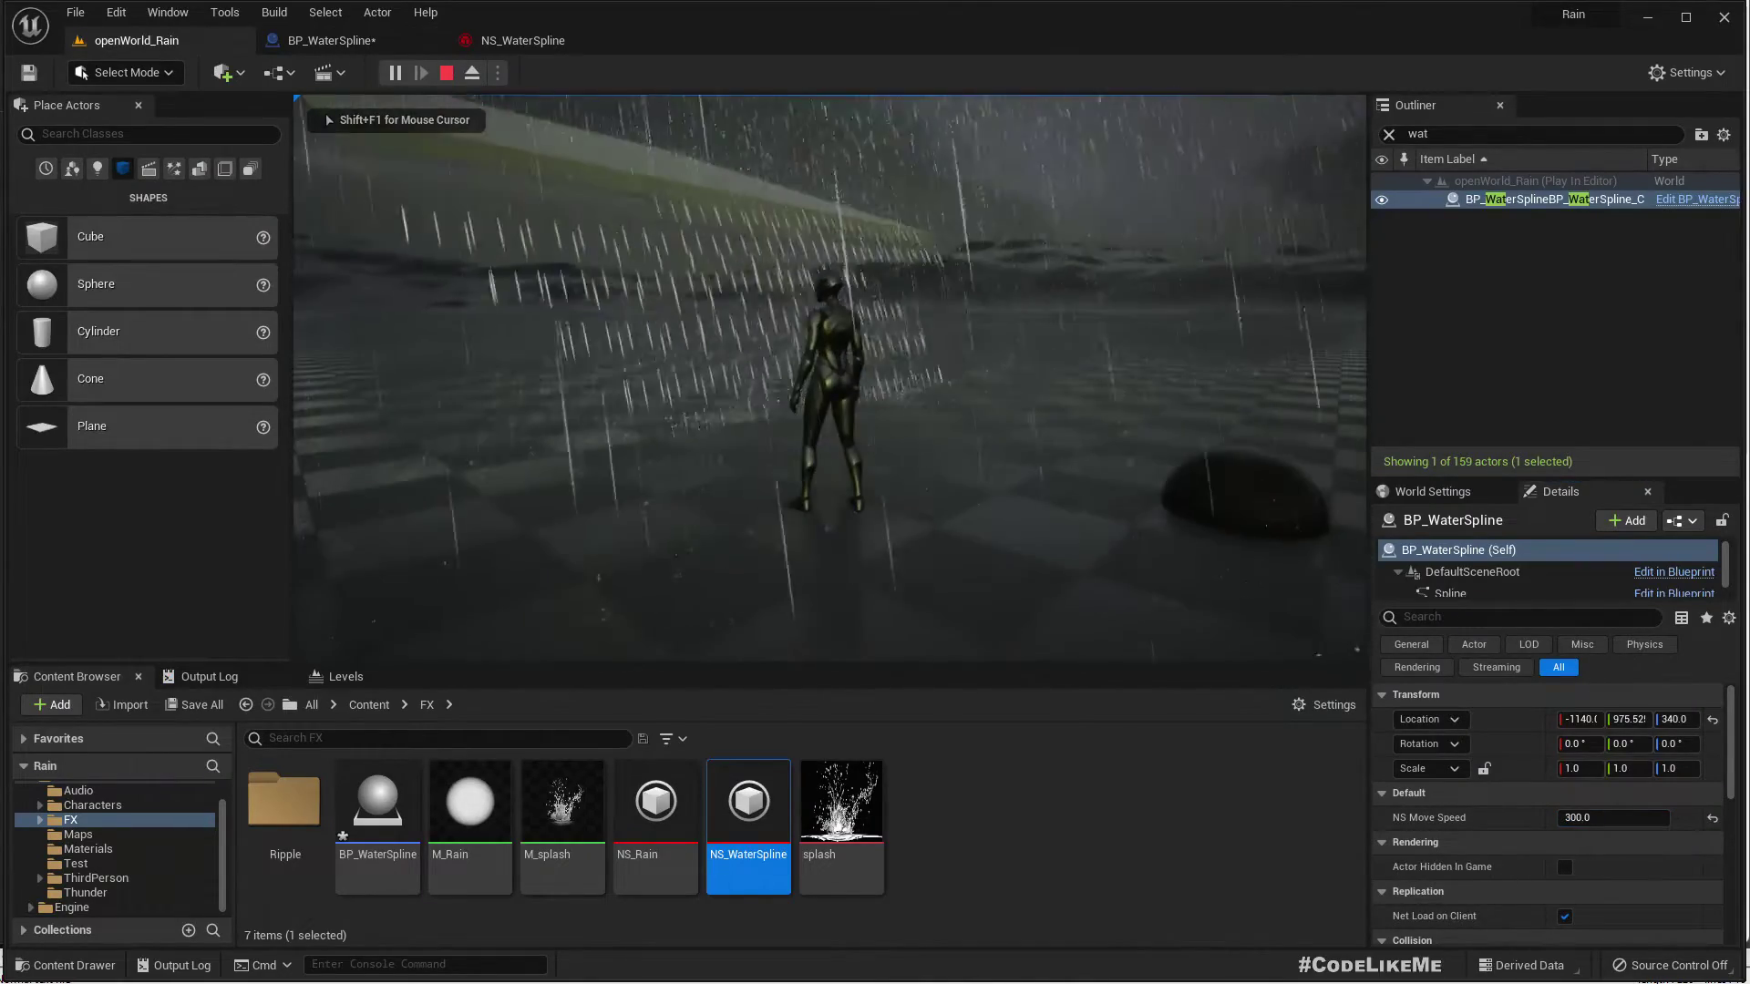
key("Escape")
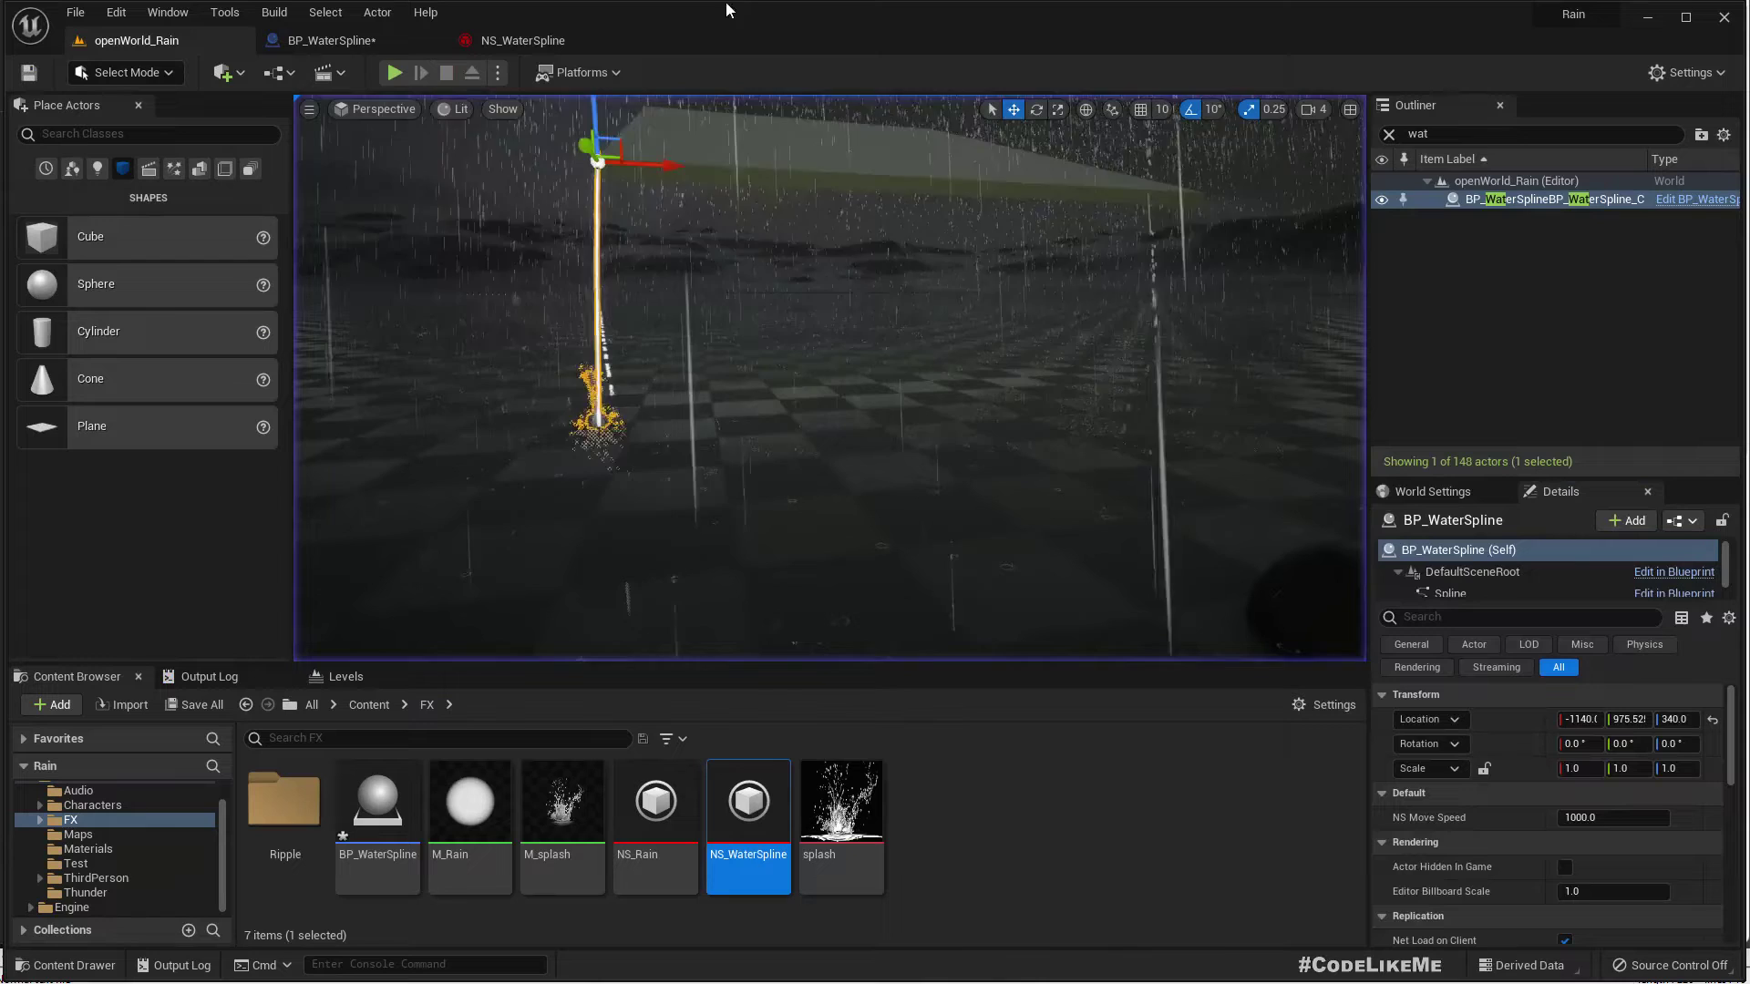
In the BP_WaterSpline event graph, break the execution links from Set World Location to SET Distance and from SET Distance to the Branch
left_click(368, 44)
right_click_drag(839, 711, 685, 612)
scroll(673, 565, "down", 4)
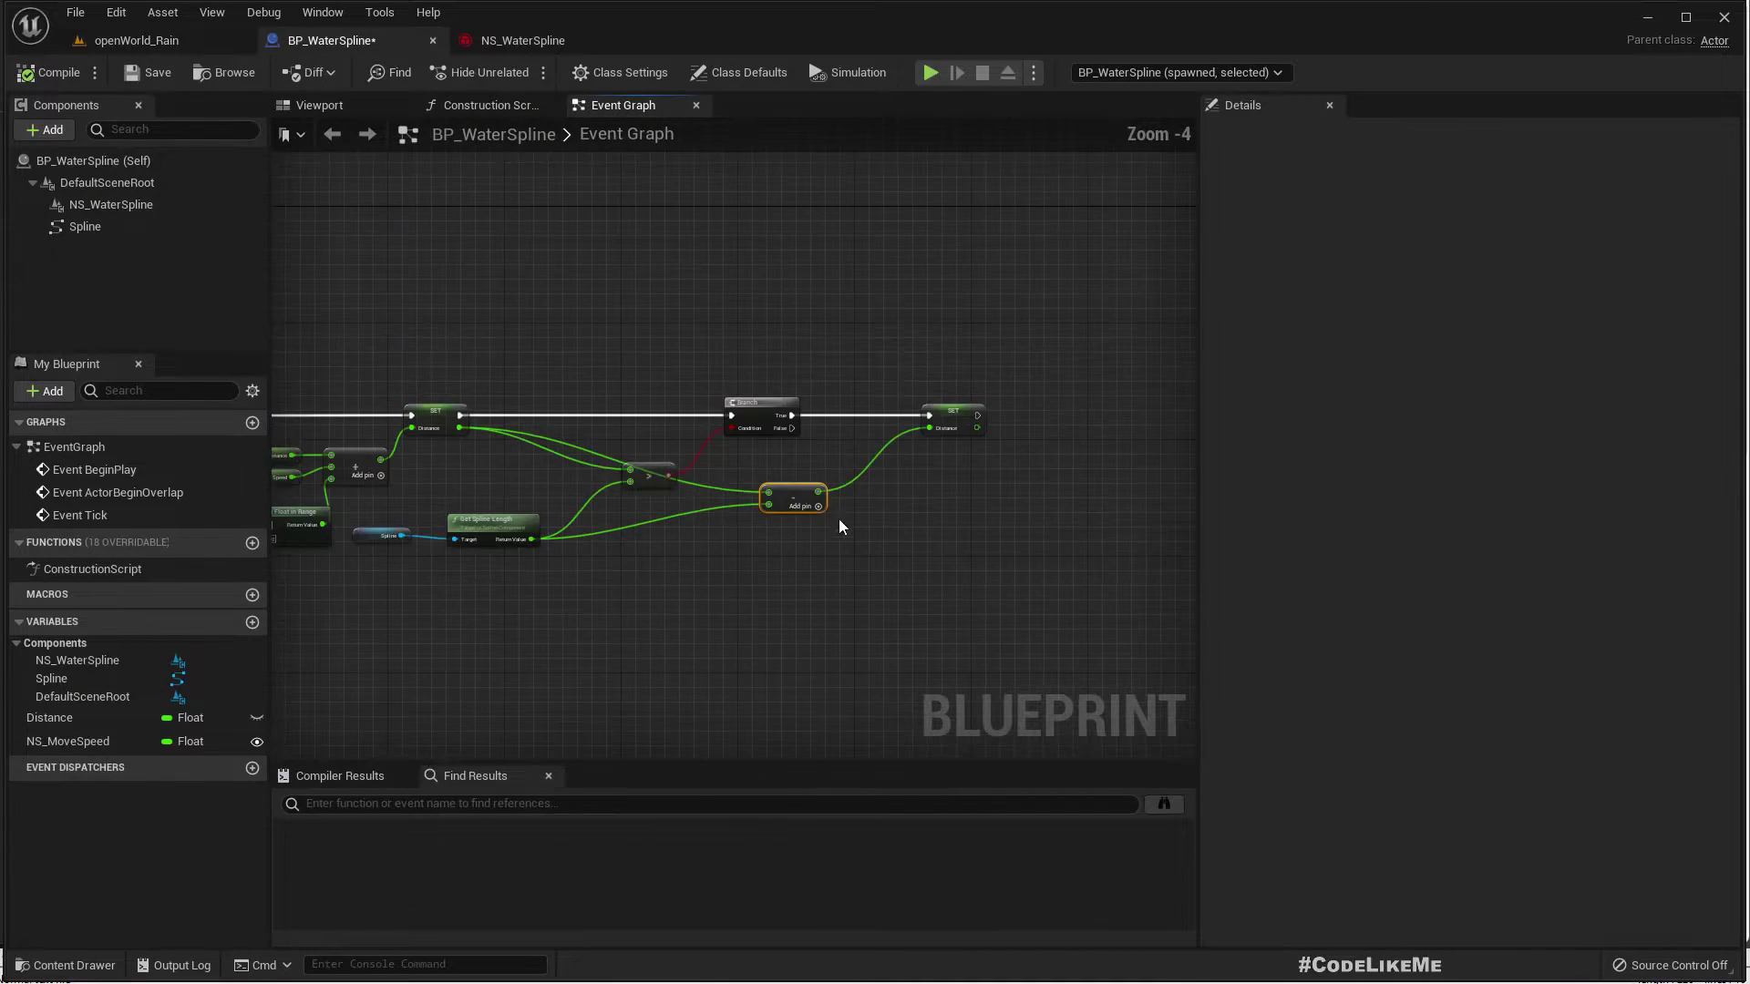
right_click_drag(643, 460, 744, 377)
left_click_drag(1055, 536, 1062, 538)
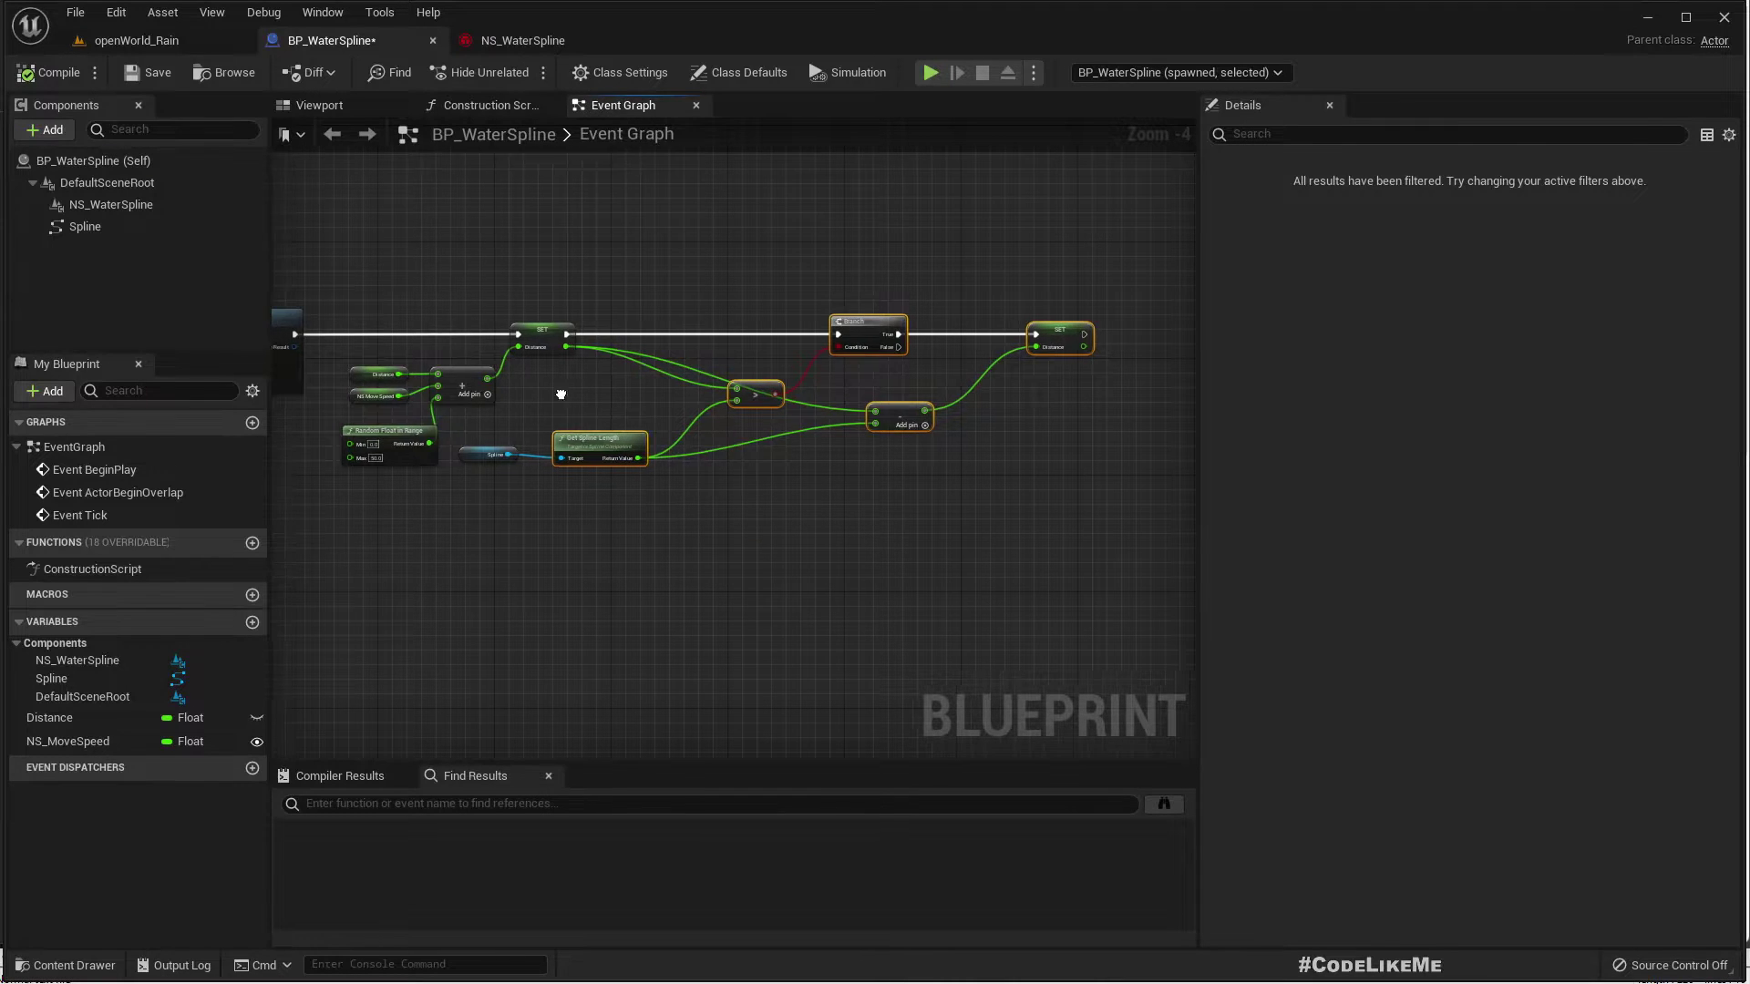
scroll(561, 395, "up", 3)
right_click(730, 308)
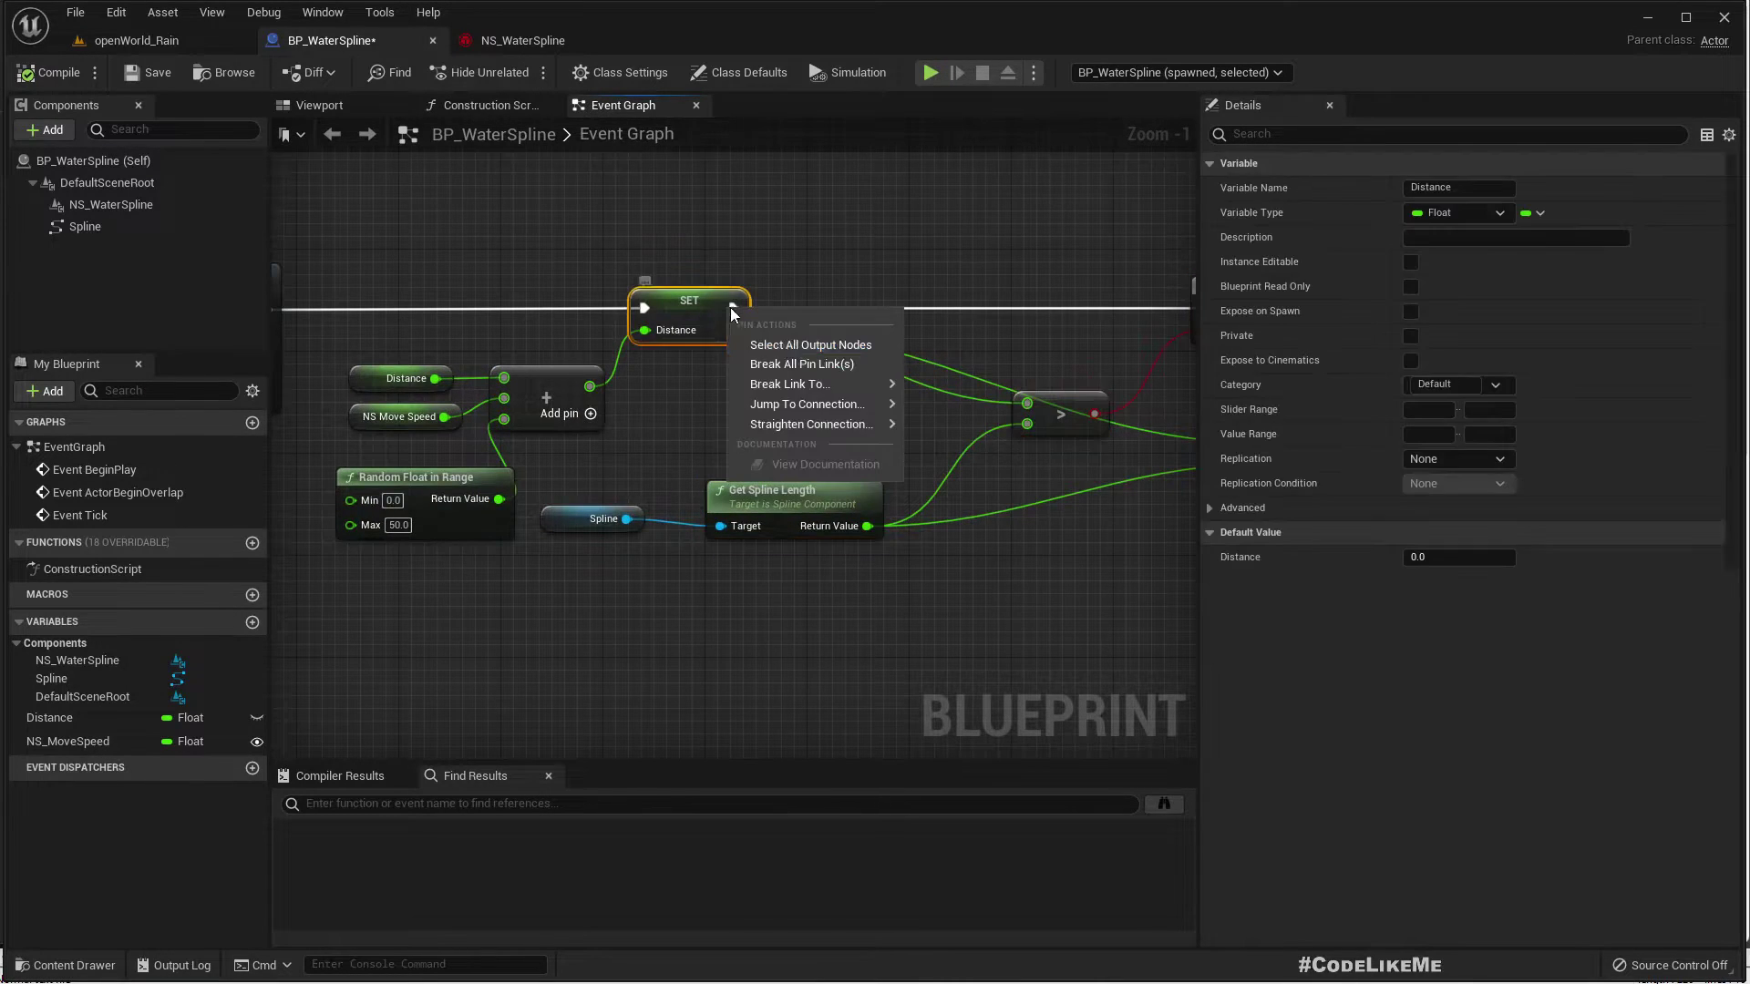
left_click(786, 366)
right_click_drag(616, 472, 1616, 463)
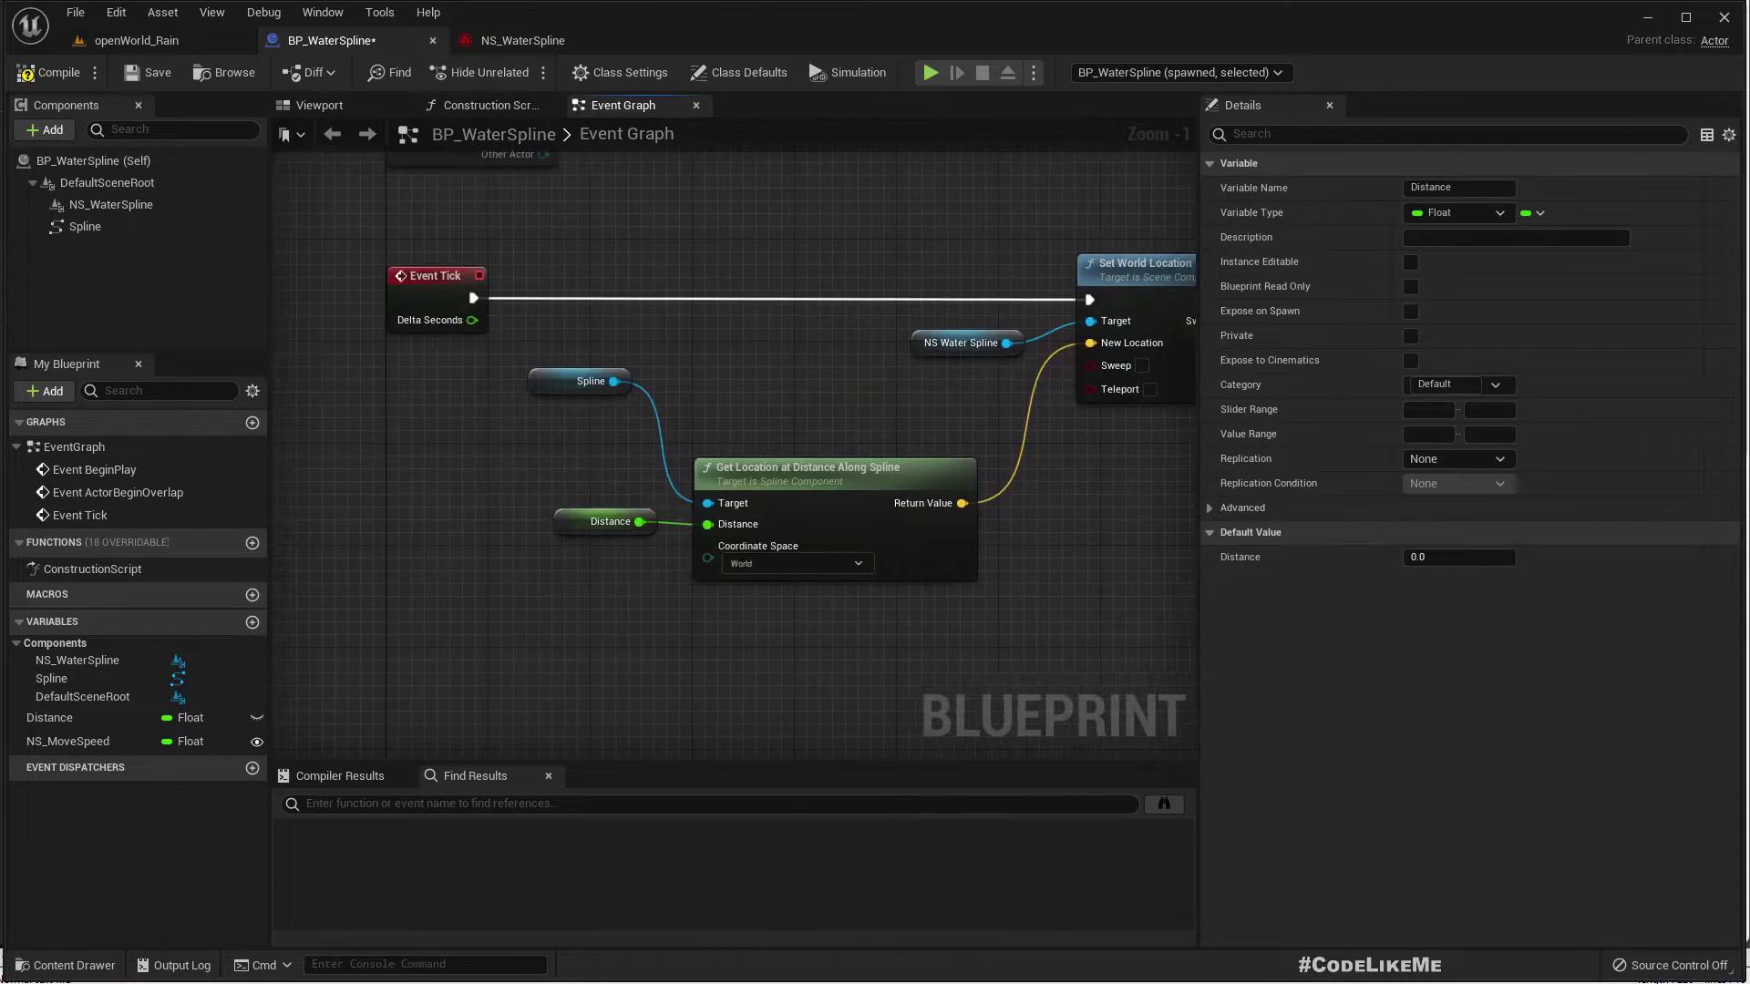
right_click_drag(1450, 321, 712, 330)
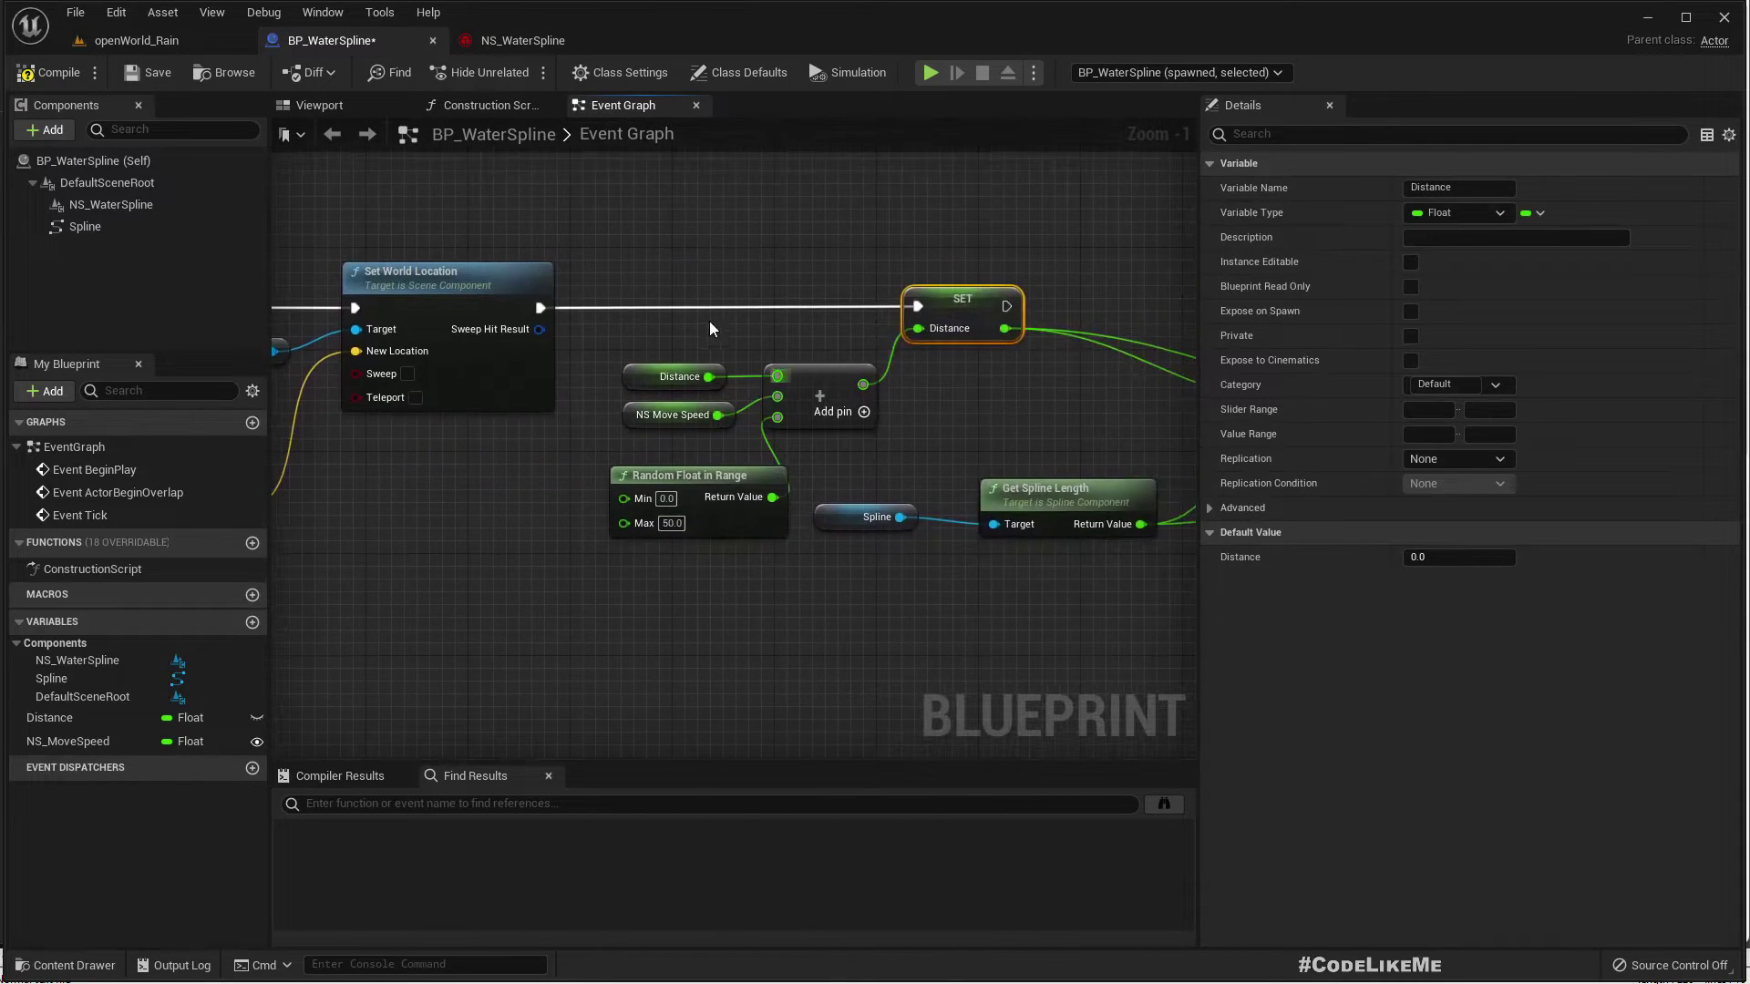
right_click(543, 312)
left_click(597, 344)
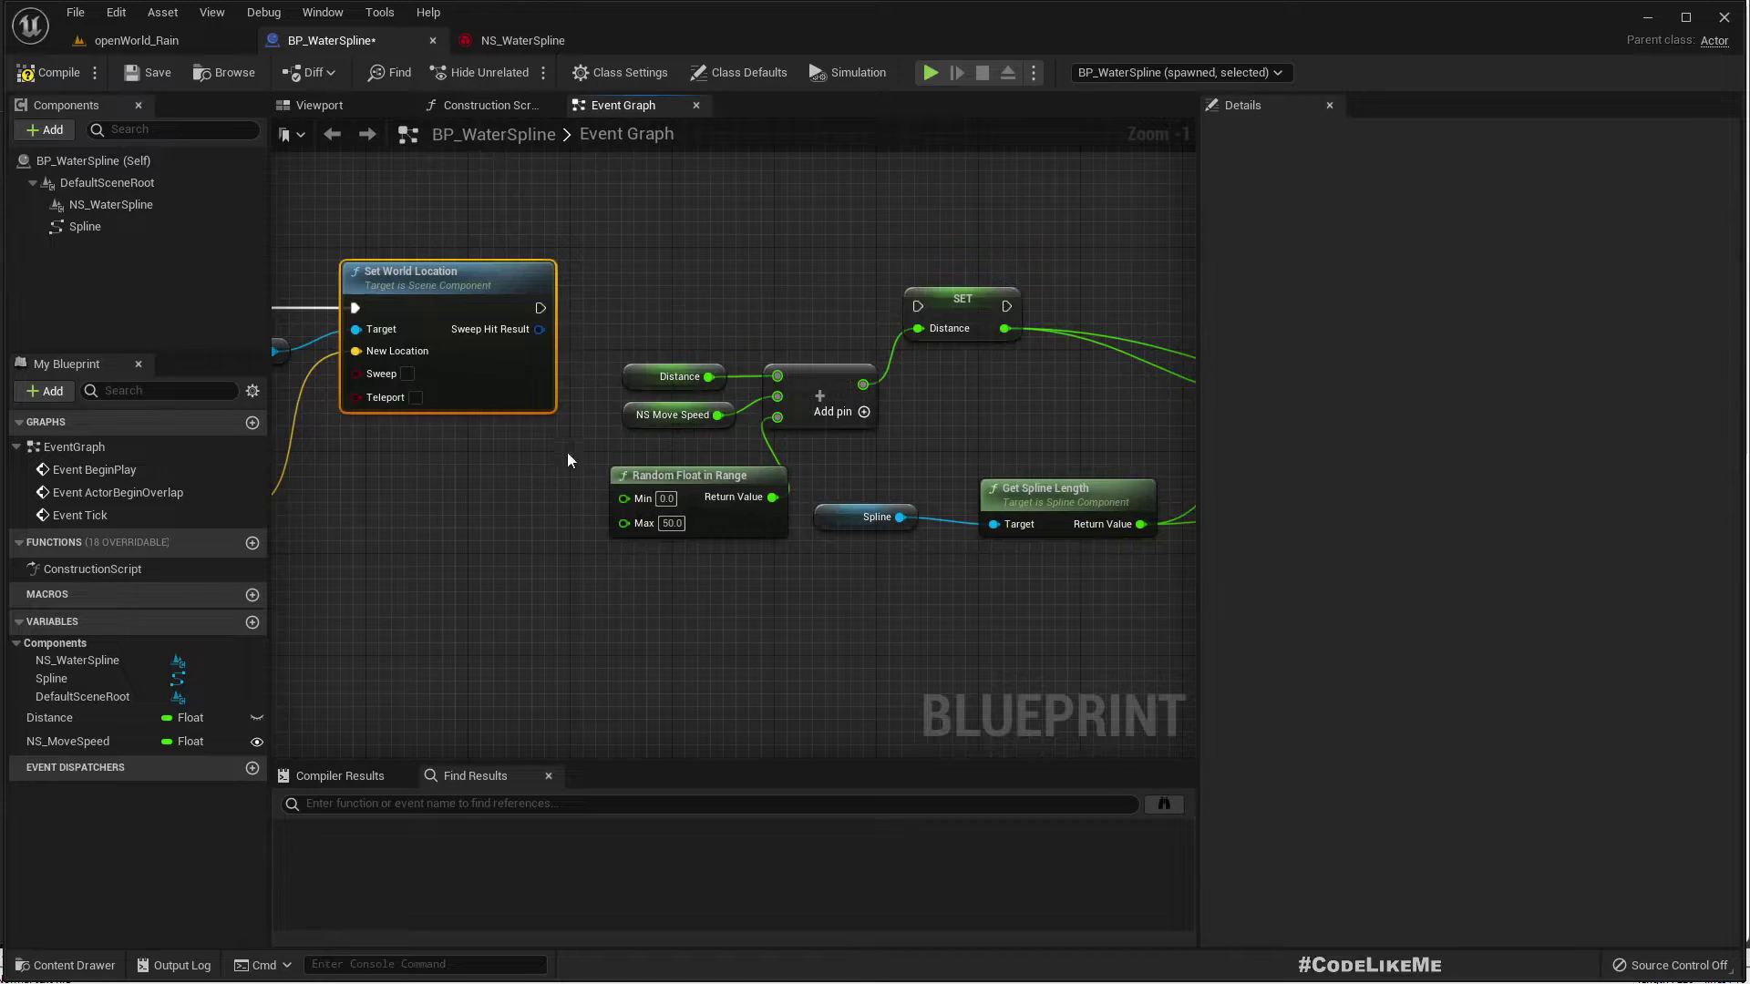
Add a Get Spline Length node from the Spline reference near Event Tick and place it below that reference
right_click_drag(467, 594, 1033, 498)
mouse_move(538, 497)
right_mouse_down()
mouse_move(720, 492)
mouse_move(689, 515)
right_mouse_up()
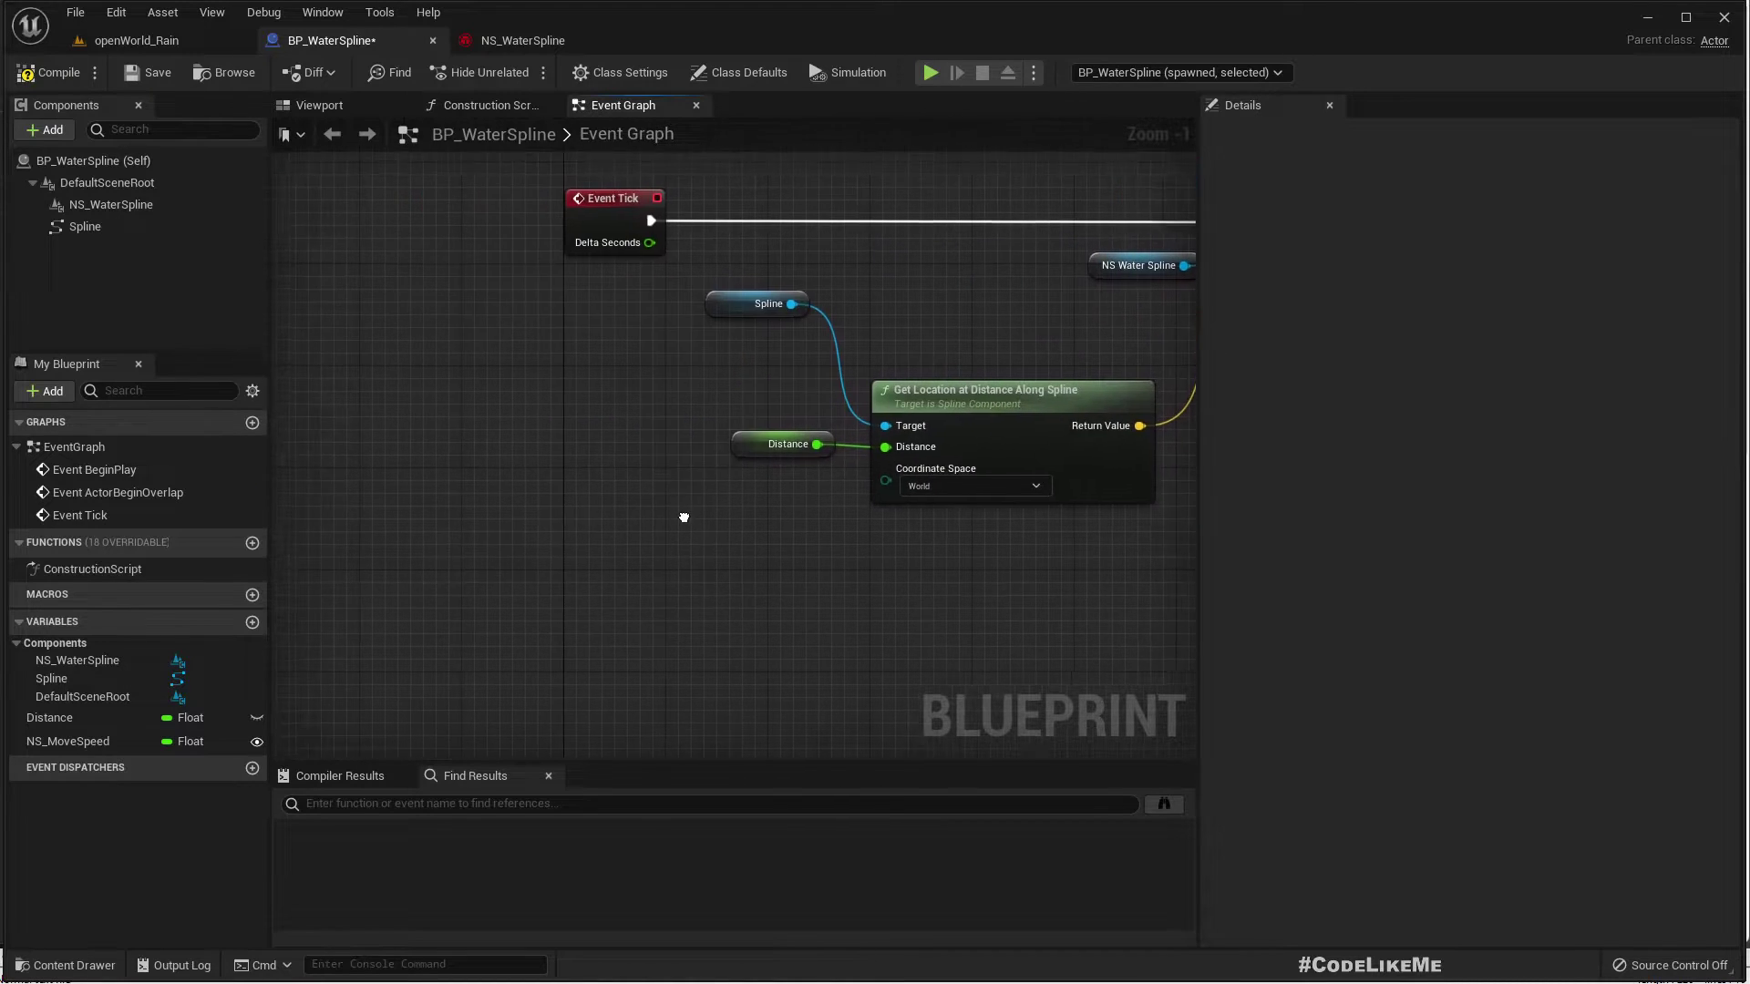
left_click_drag(718, 311, 550, 316)
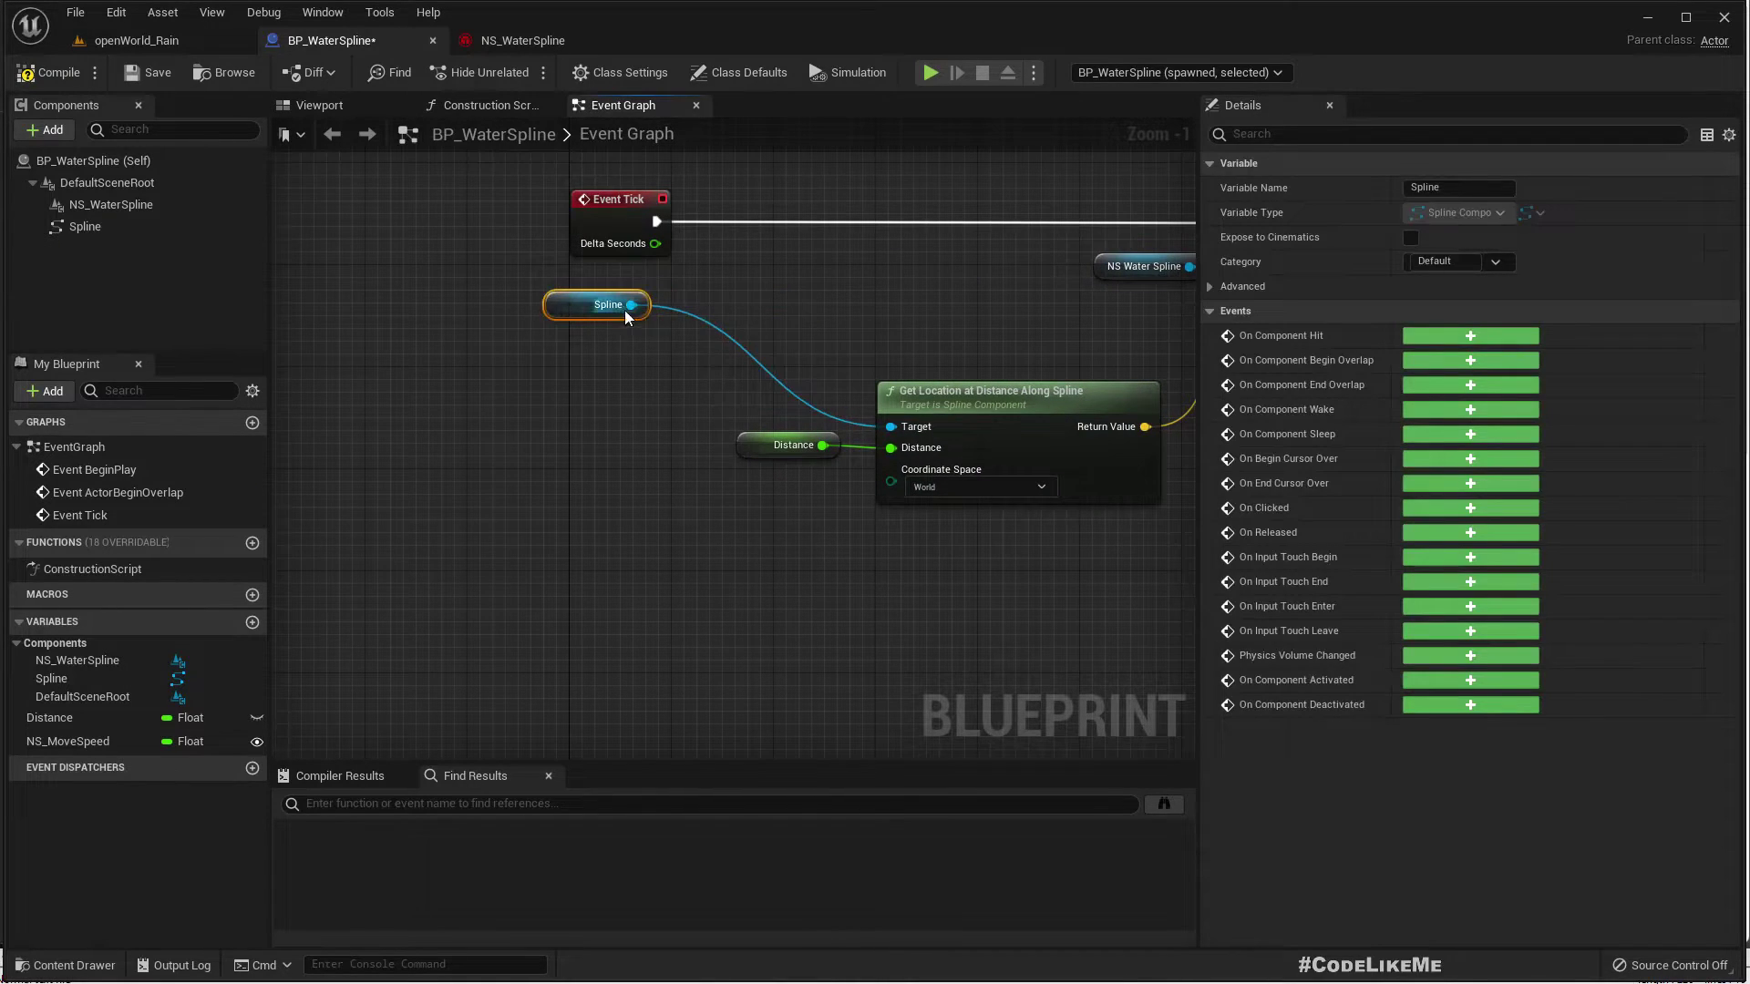
left_click_drag(663, 489, 664, 490)
type("get sp")
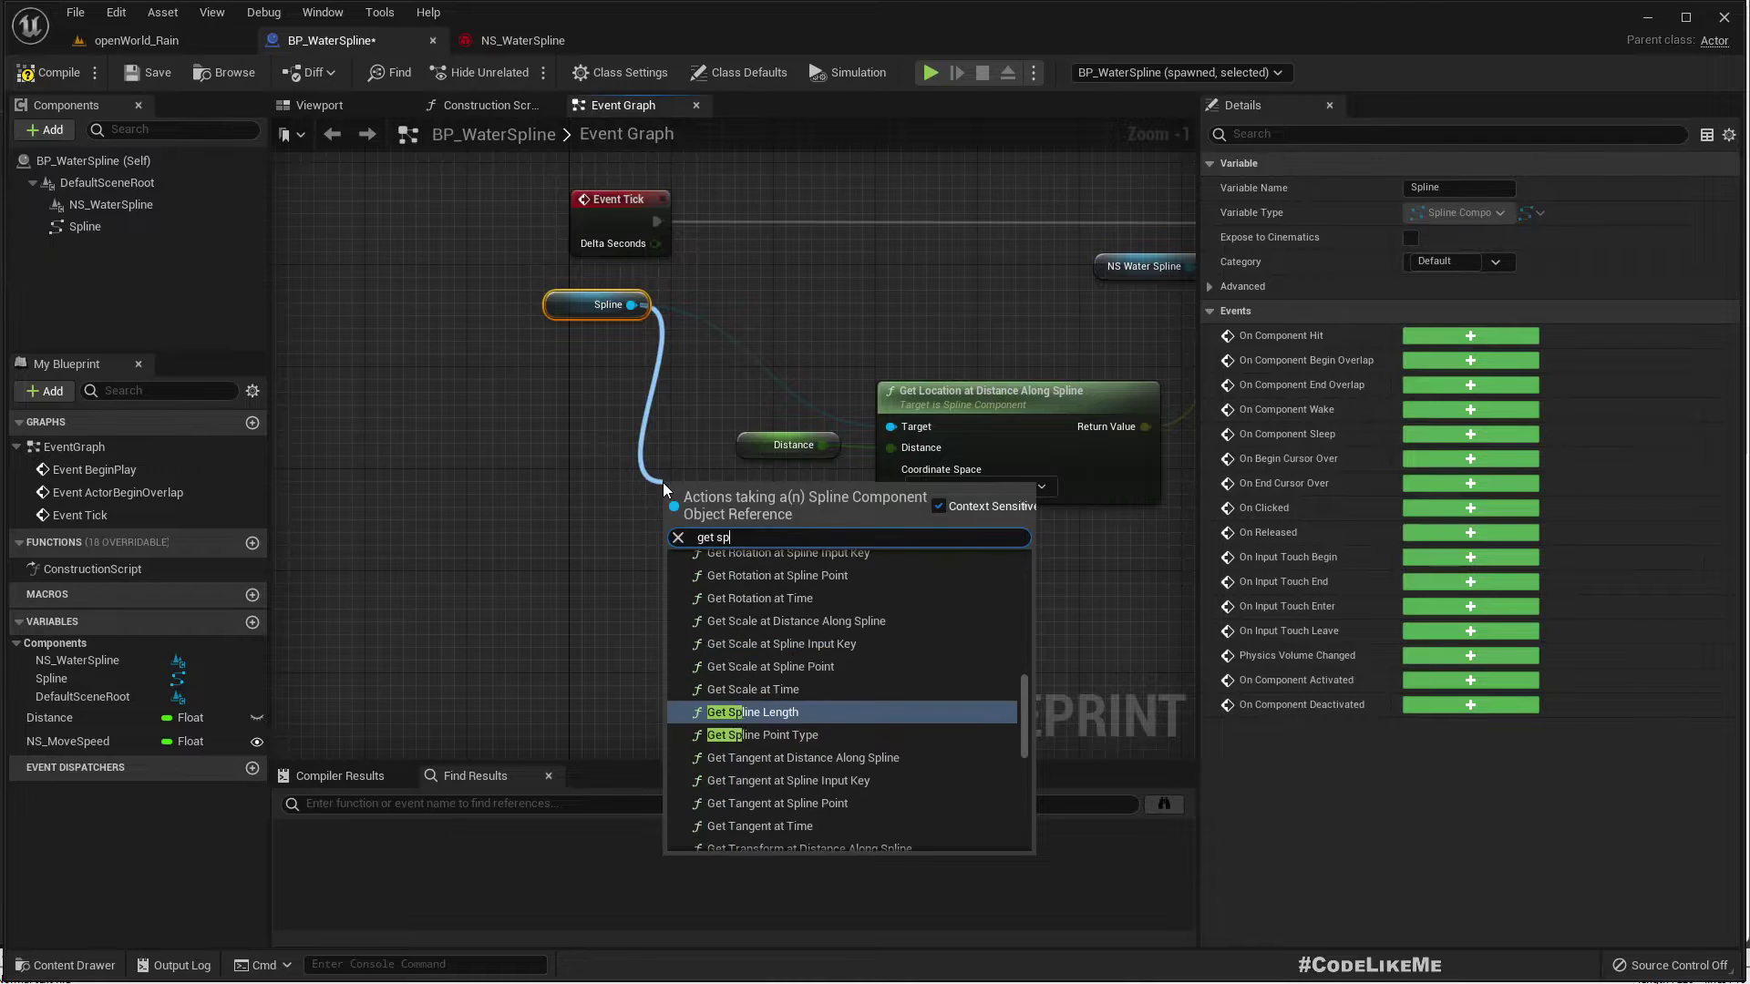
type("line dis")
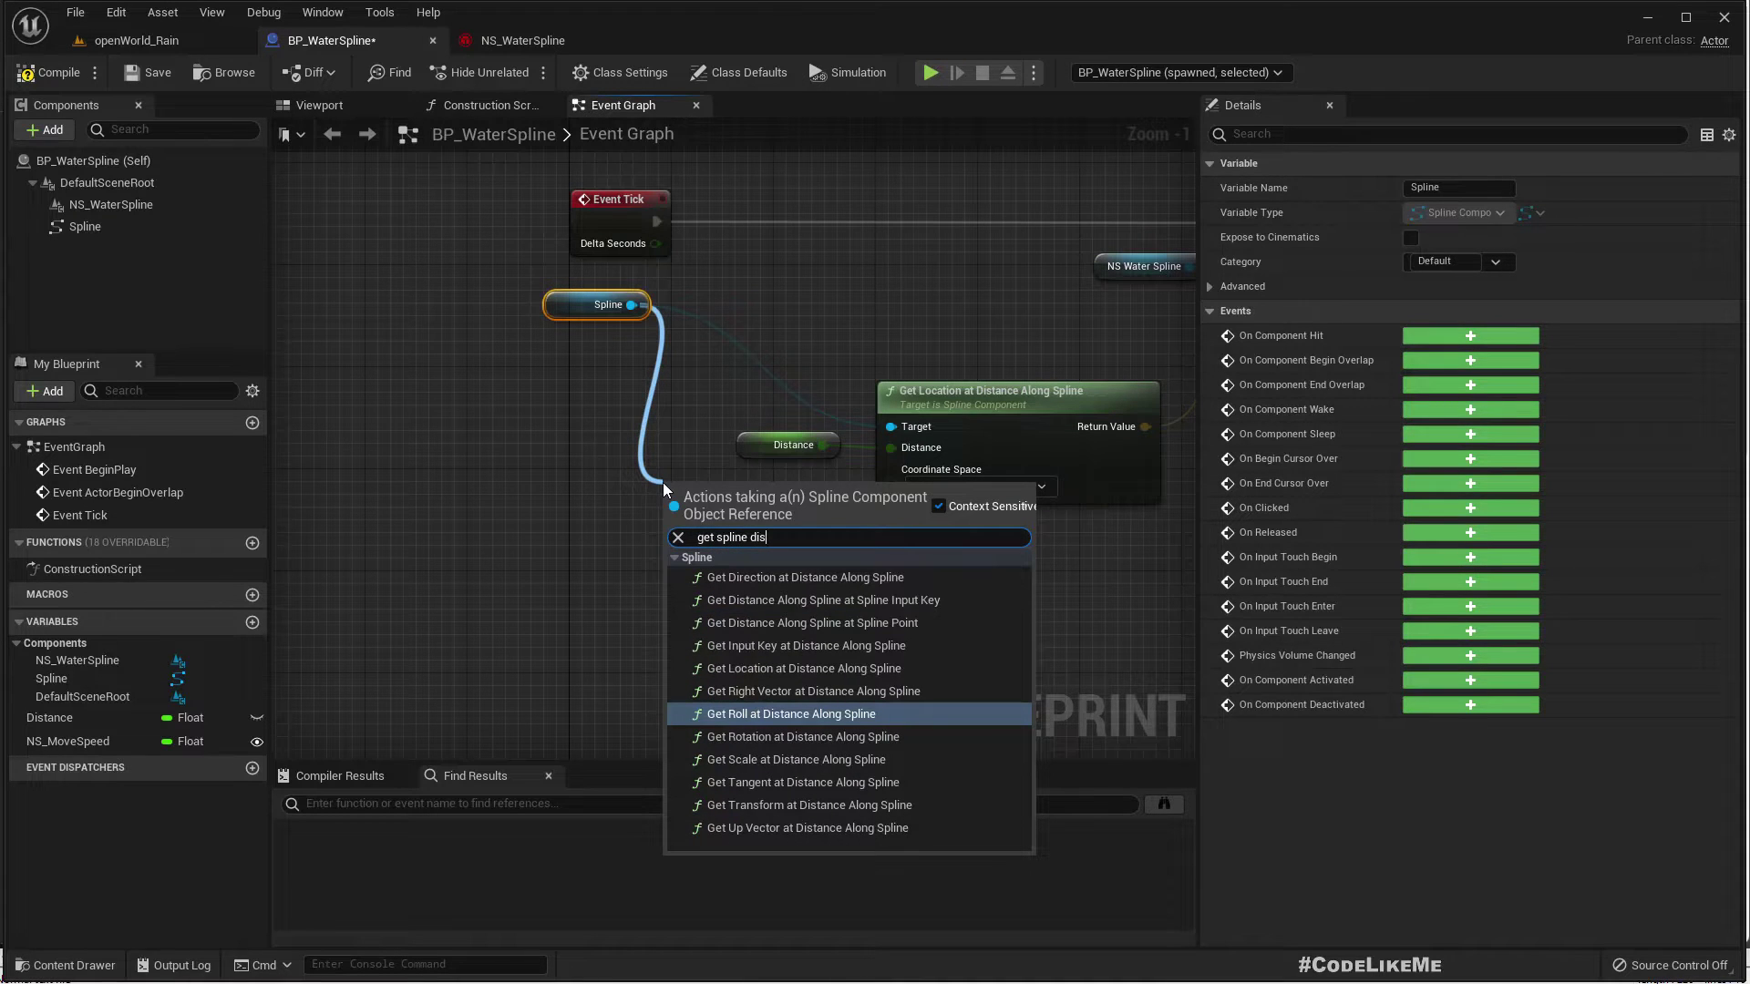
key("BackSpace")
key("BackSpace")
key("BackSpace")
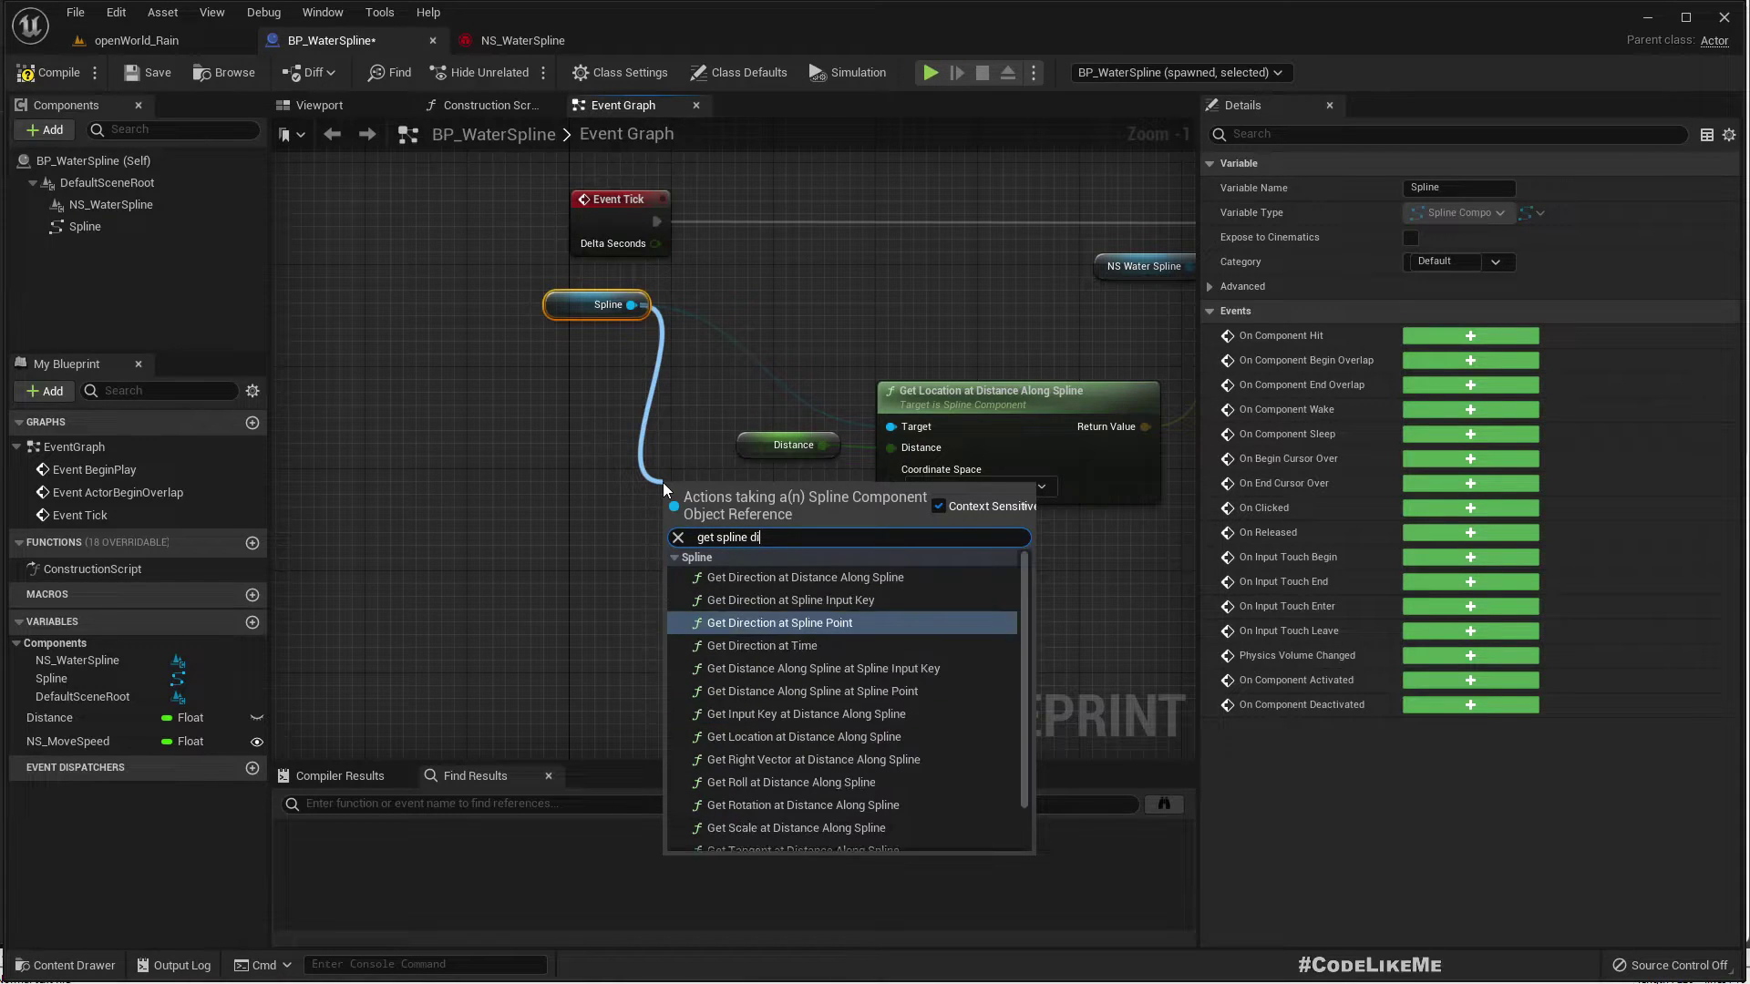
type("leng")
key("Return")
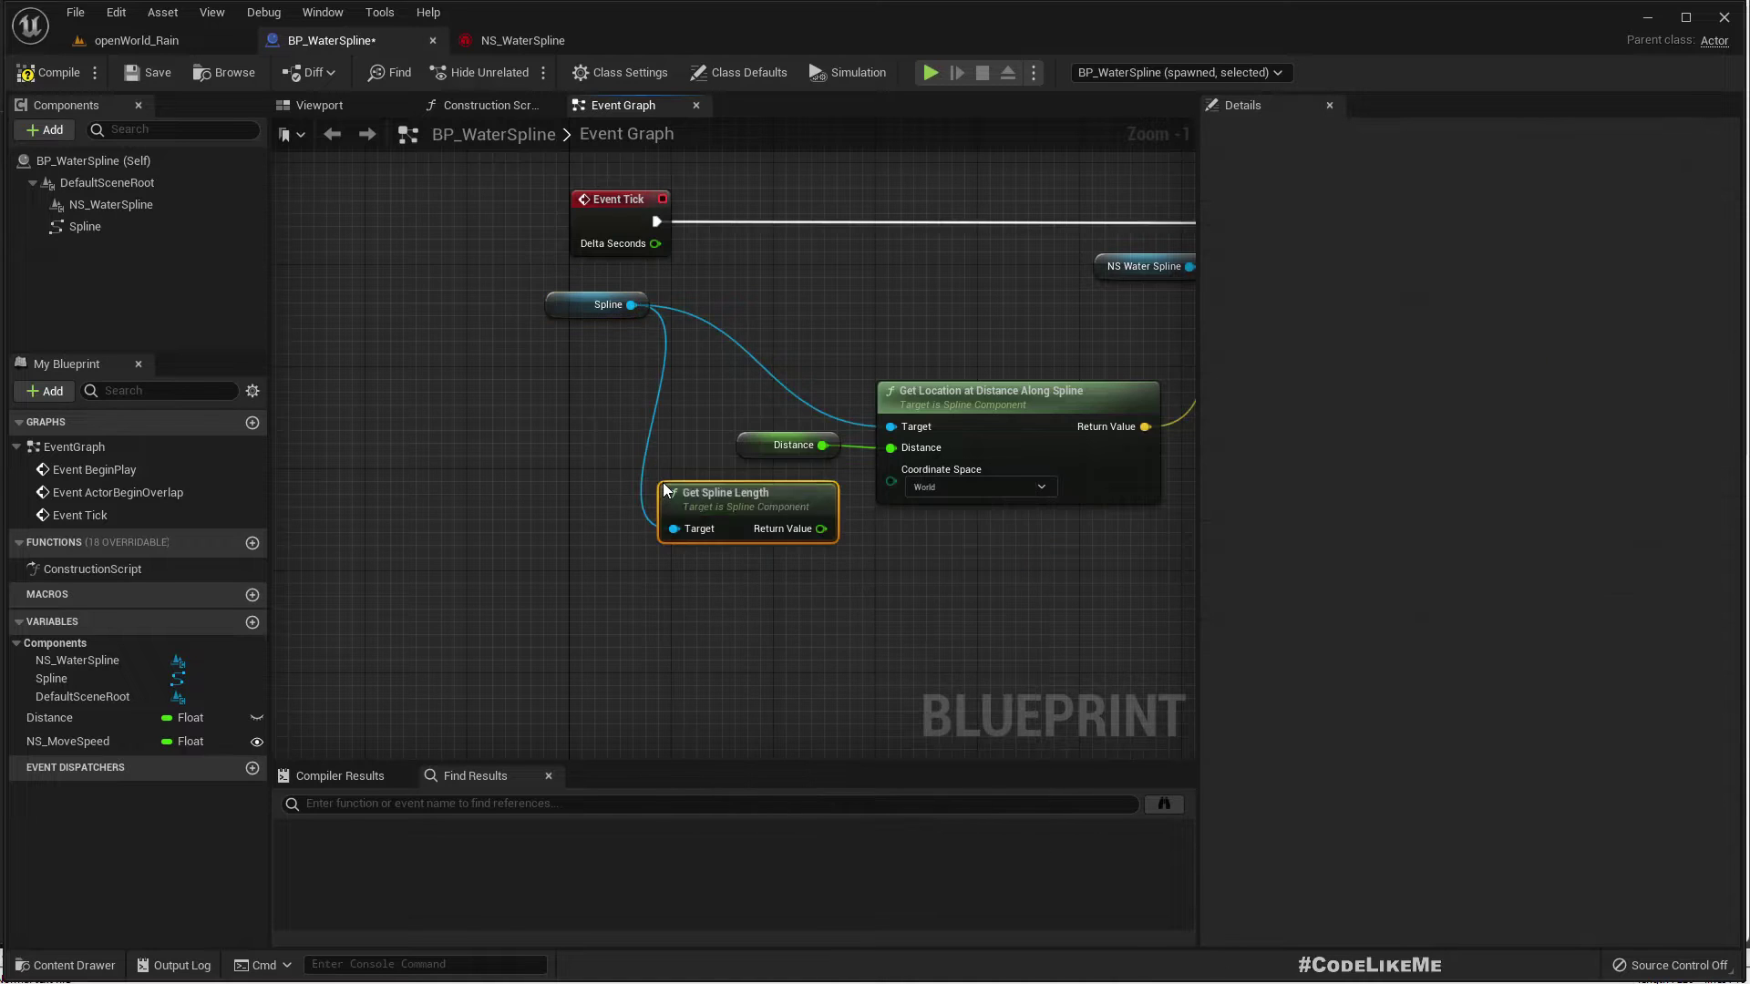
left_click_drag(749, 492, 597, 505)
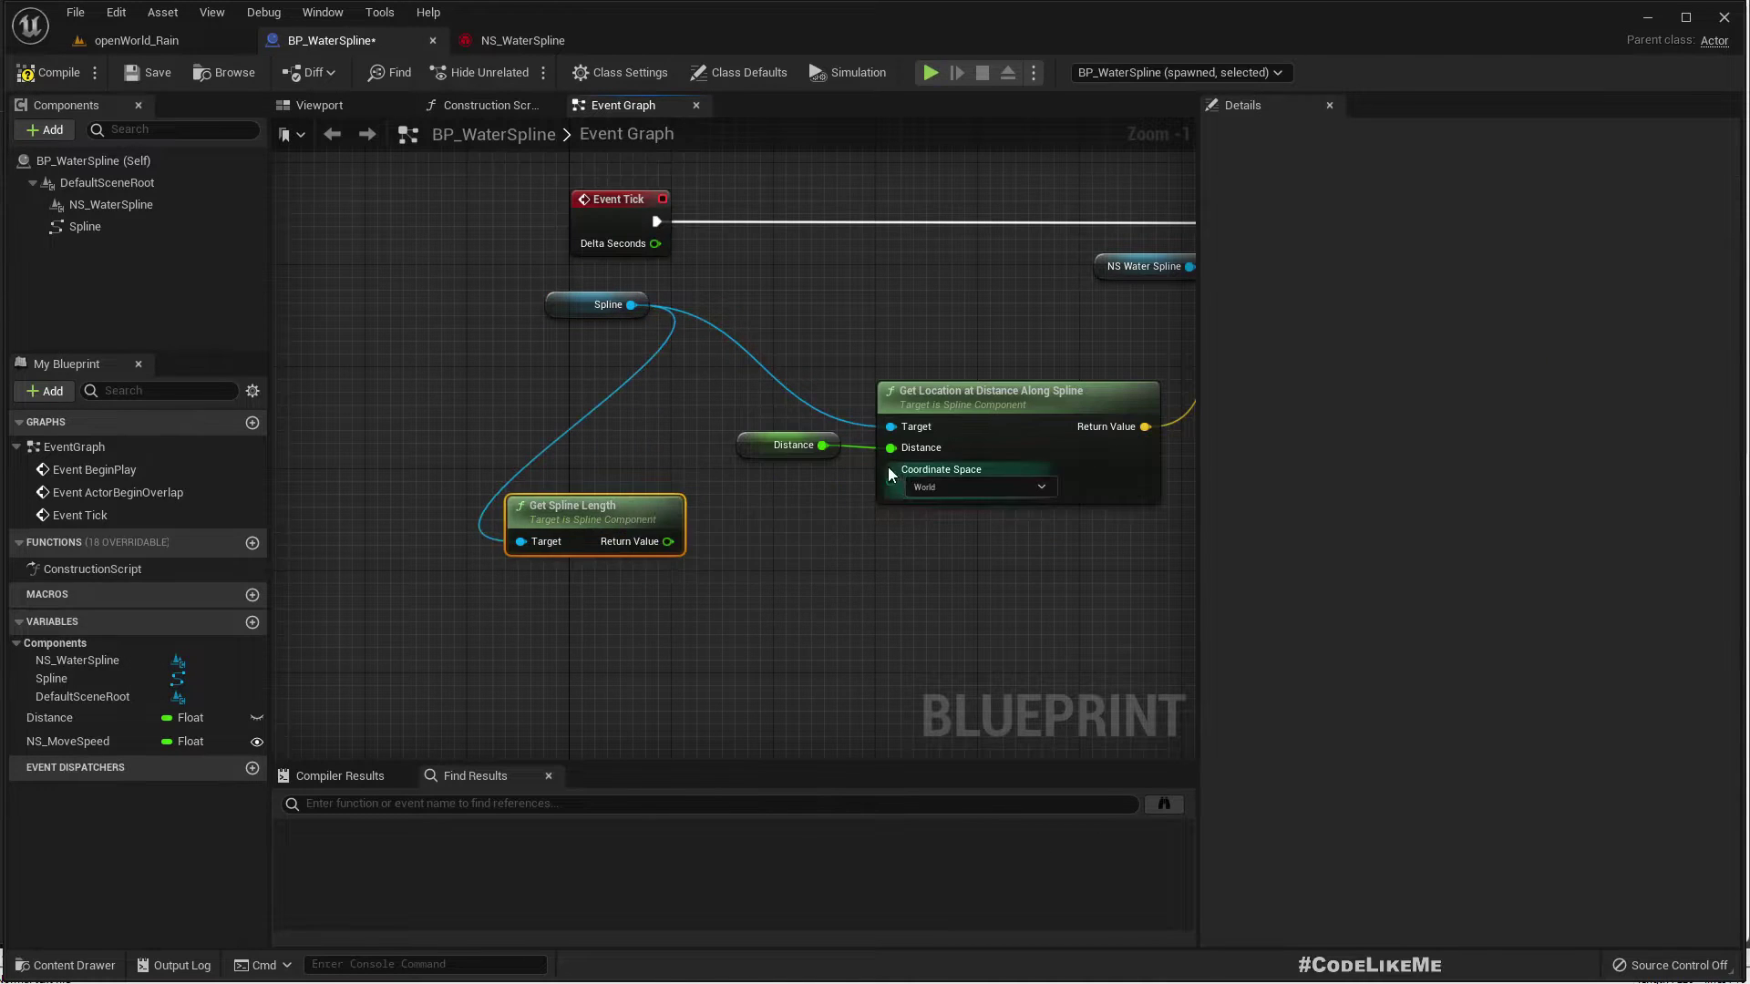
Feed the Distance input of Get Location at Distance Along Spline from a Random Float in Range with Min 0.0 and Max from Get Spline Length
right_click(898, 456)
left_click(904, 475)
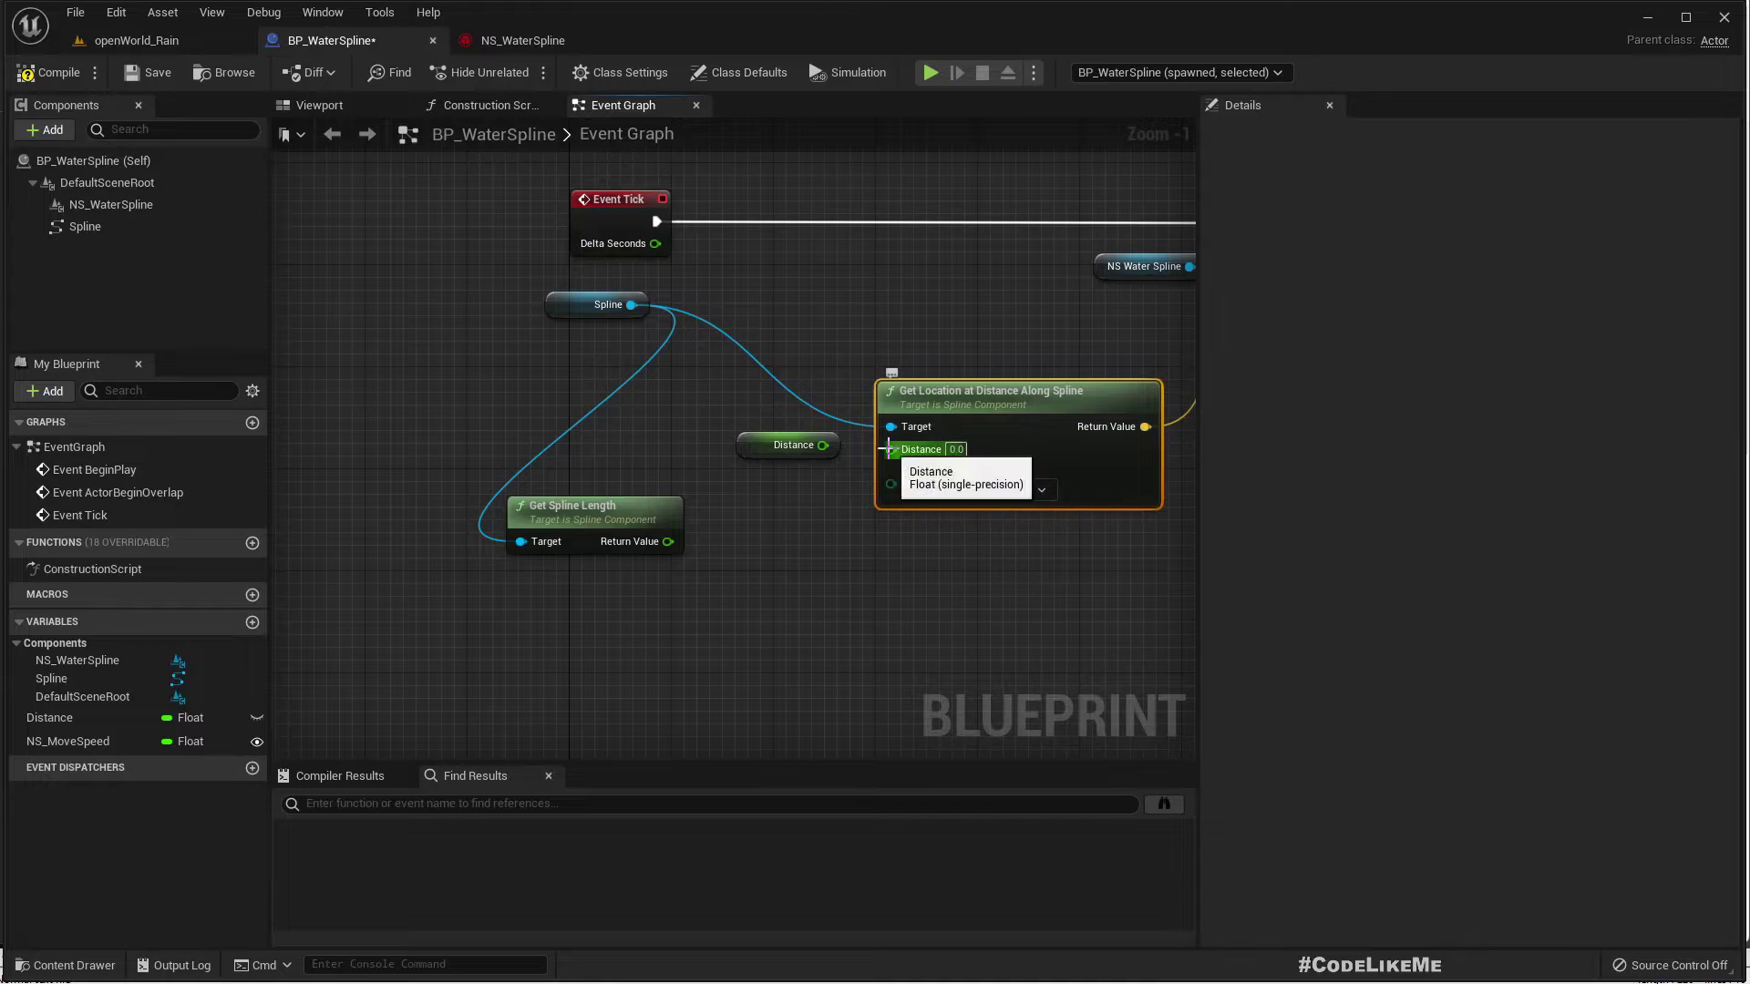
left_click_drag(889, 449, 822, 553)
type("random")
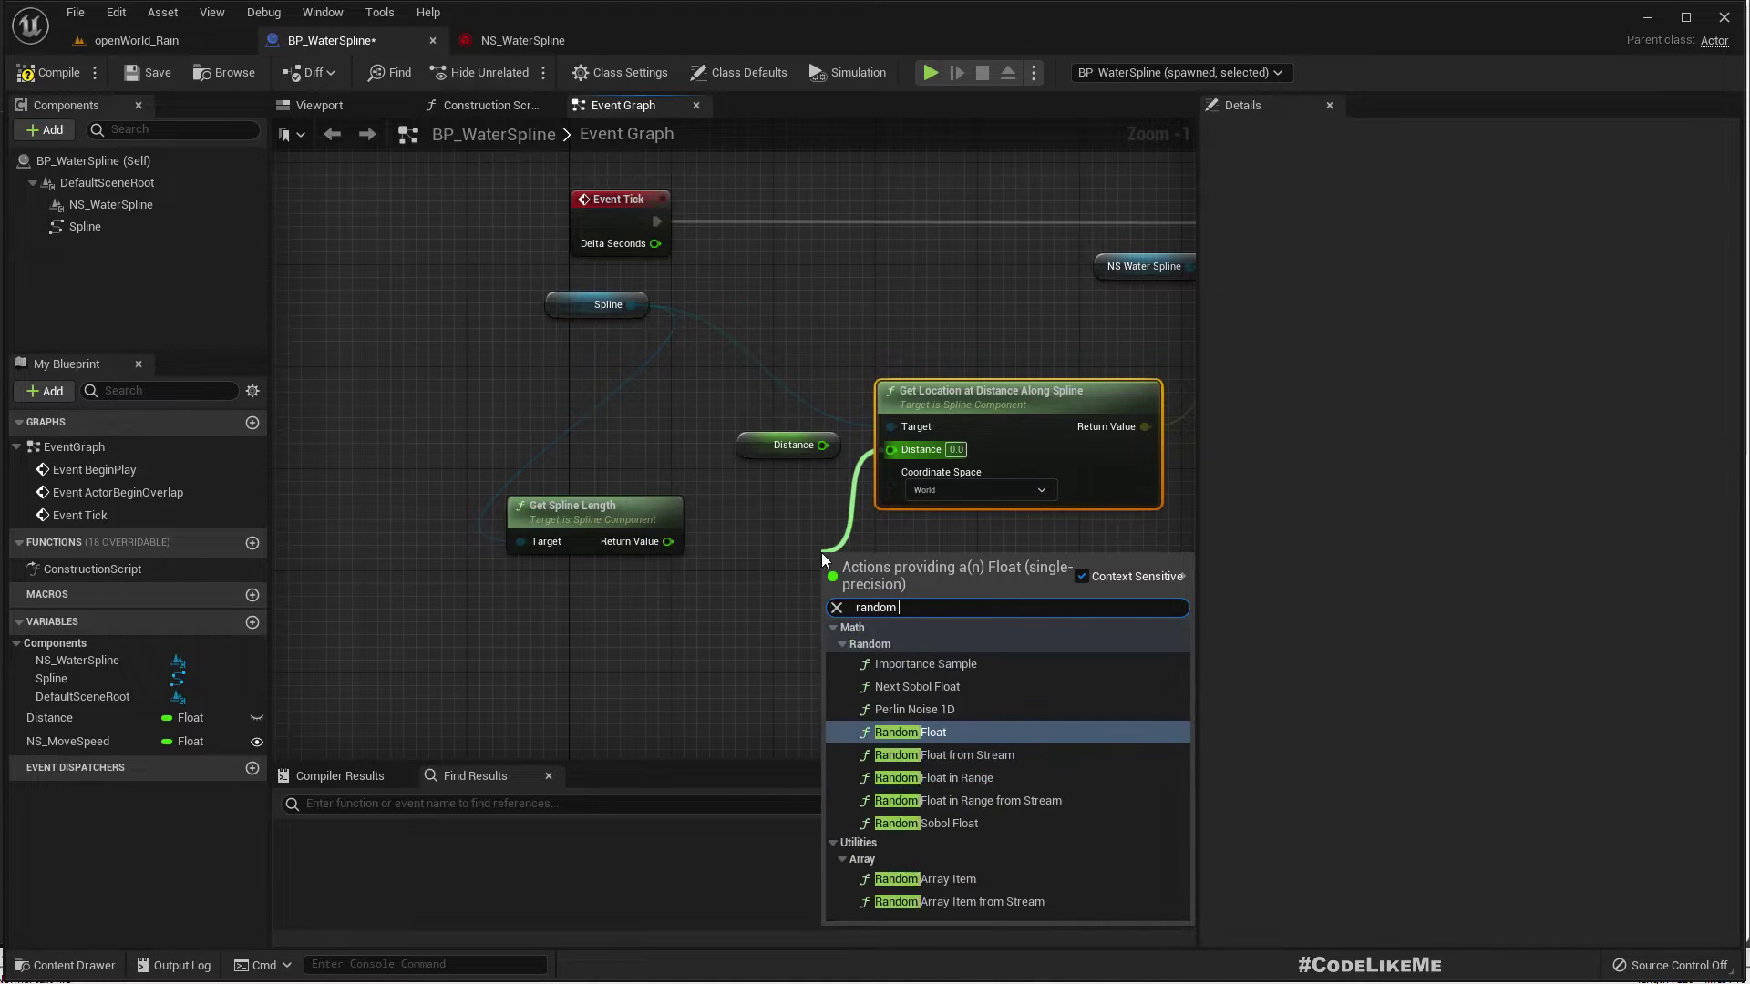
key("Down")
key("Down")
key("Return")
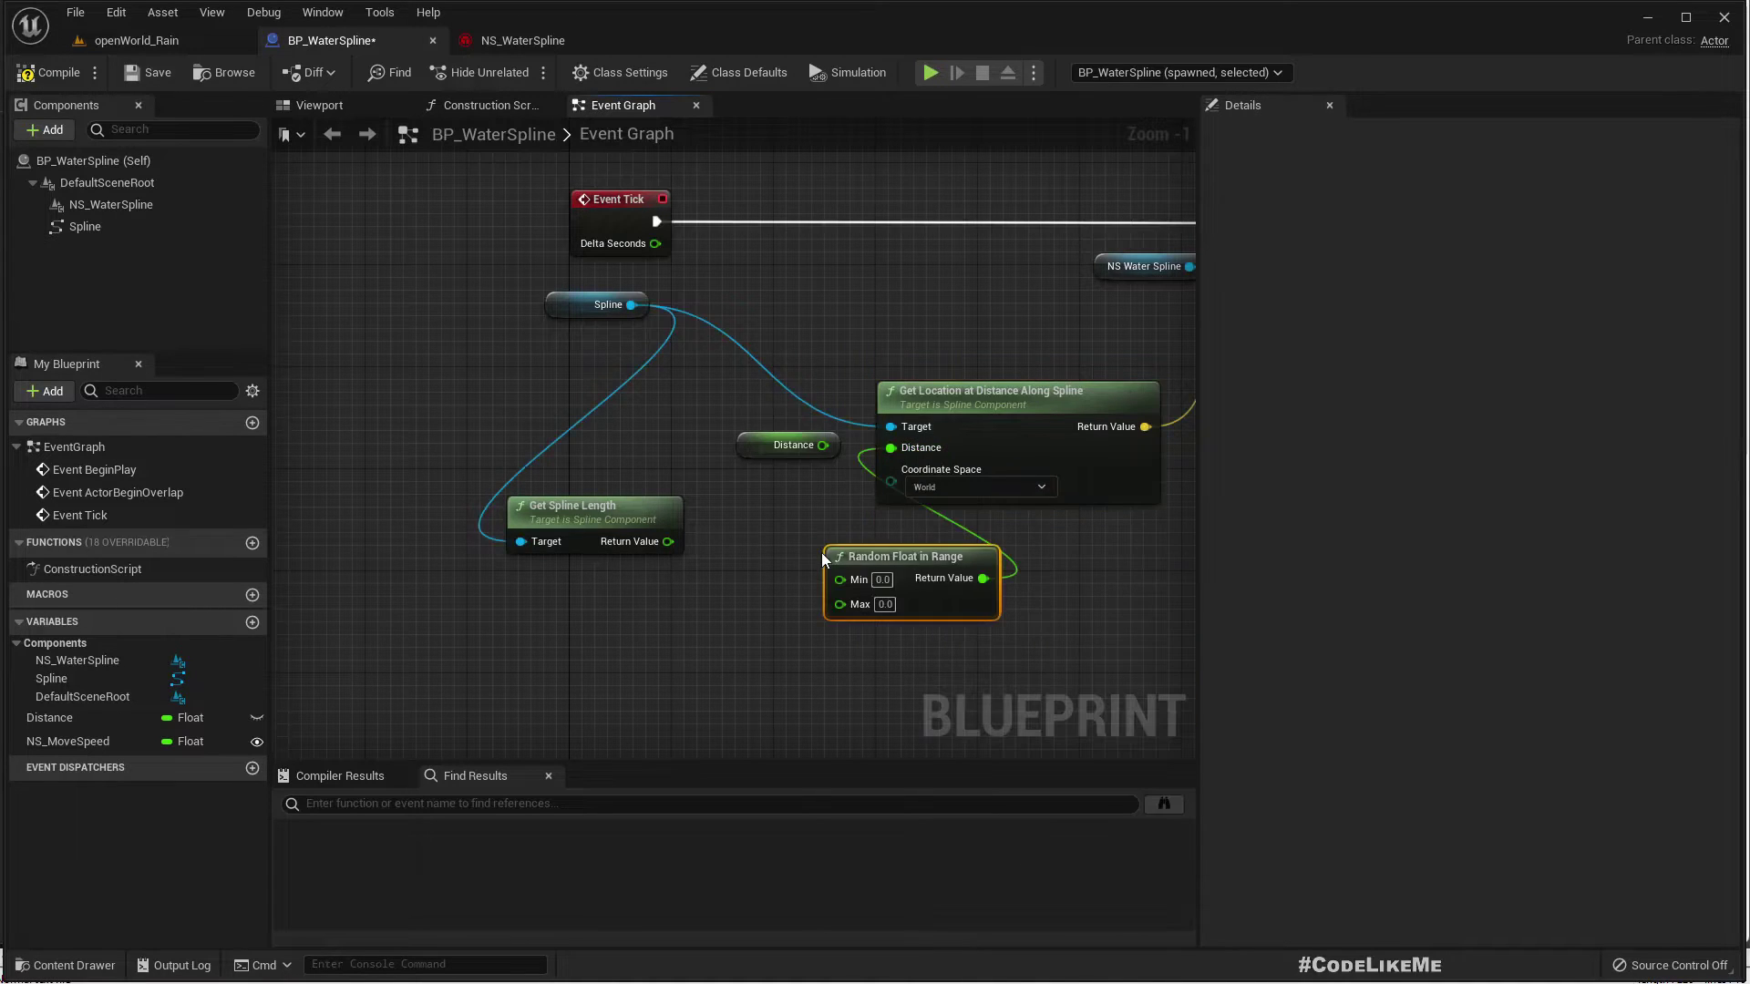
left_click_drag(782, 610, 853, 606)
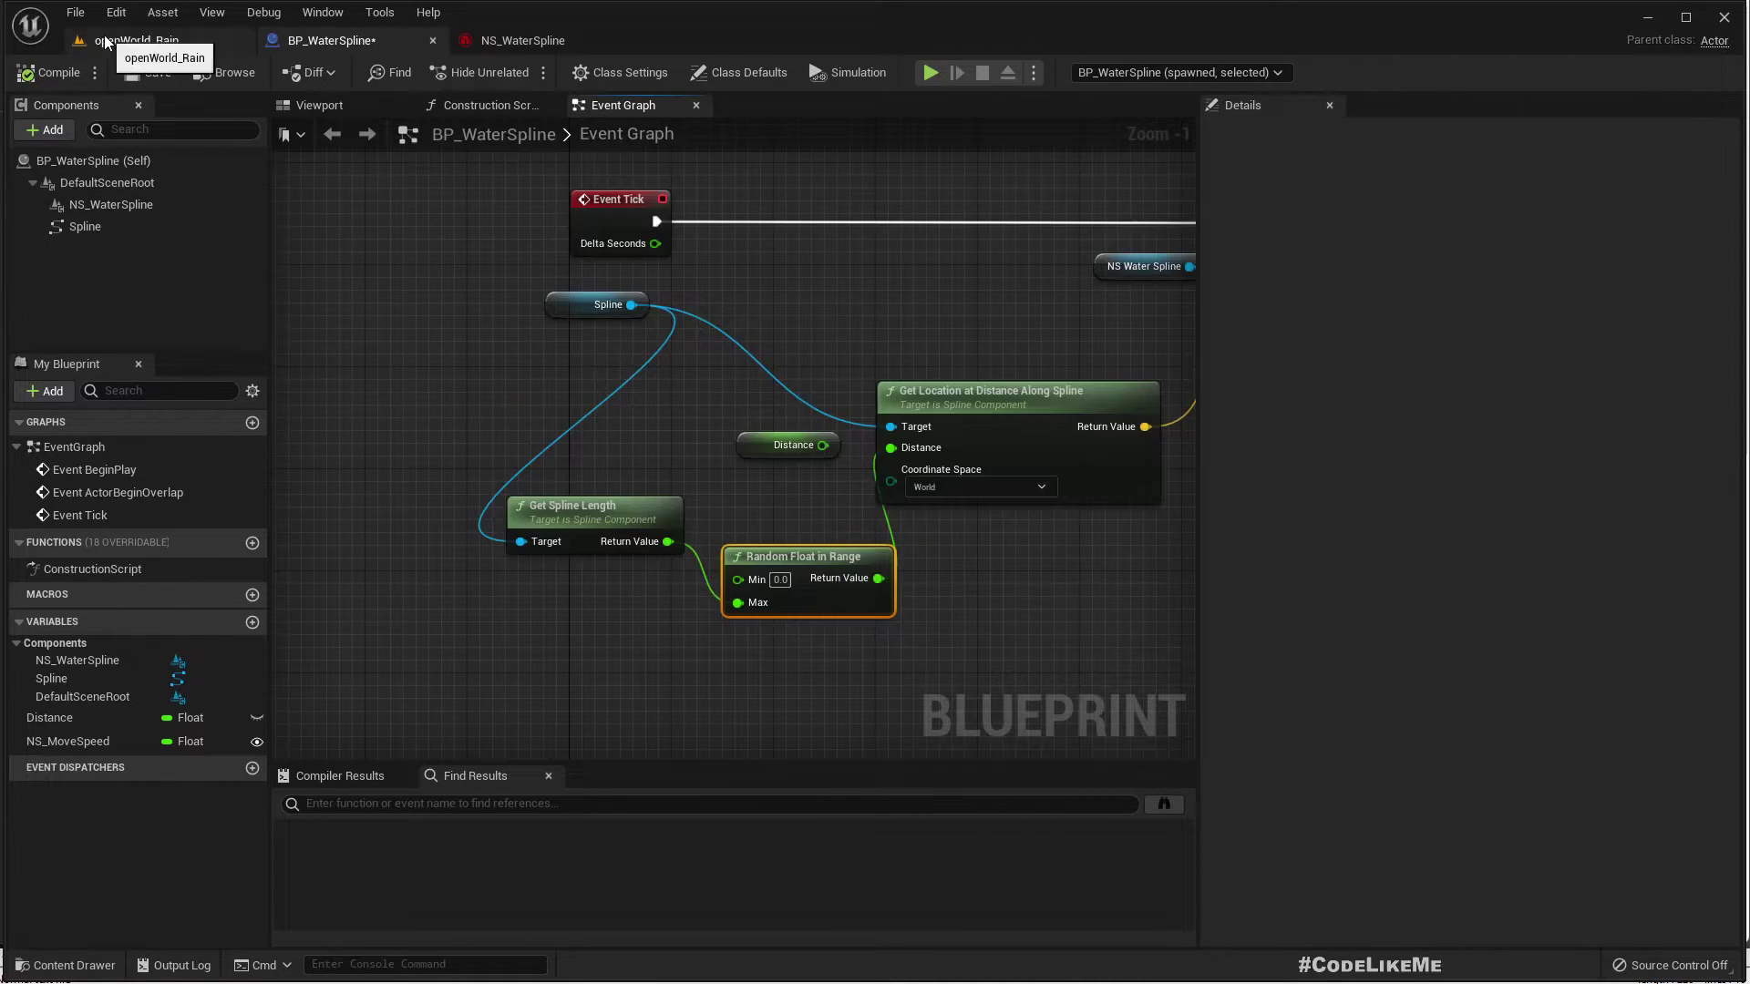
Play the openWorld_Rain level in full screen, walk the character around and under the slab to inspect the random dripping, and stop playing
left_click(136, 40)
key("F11")
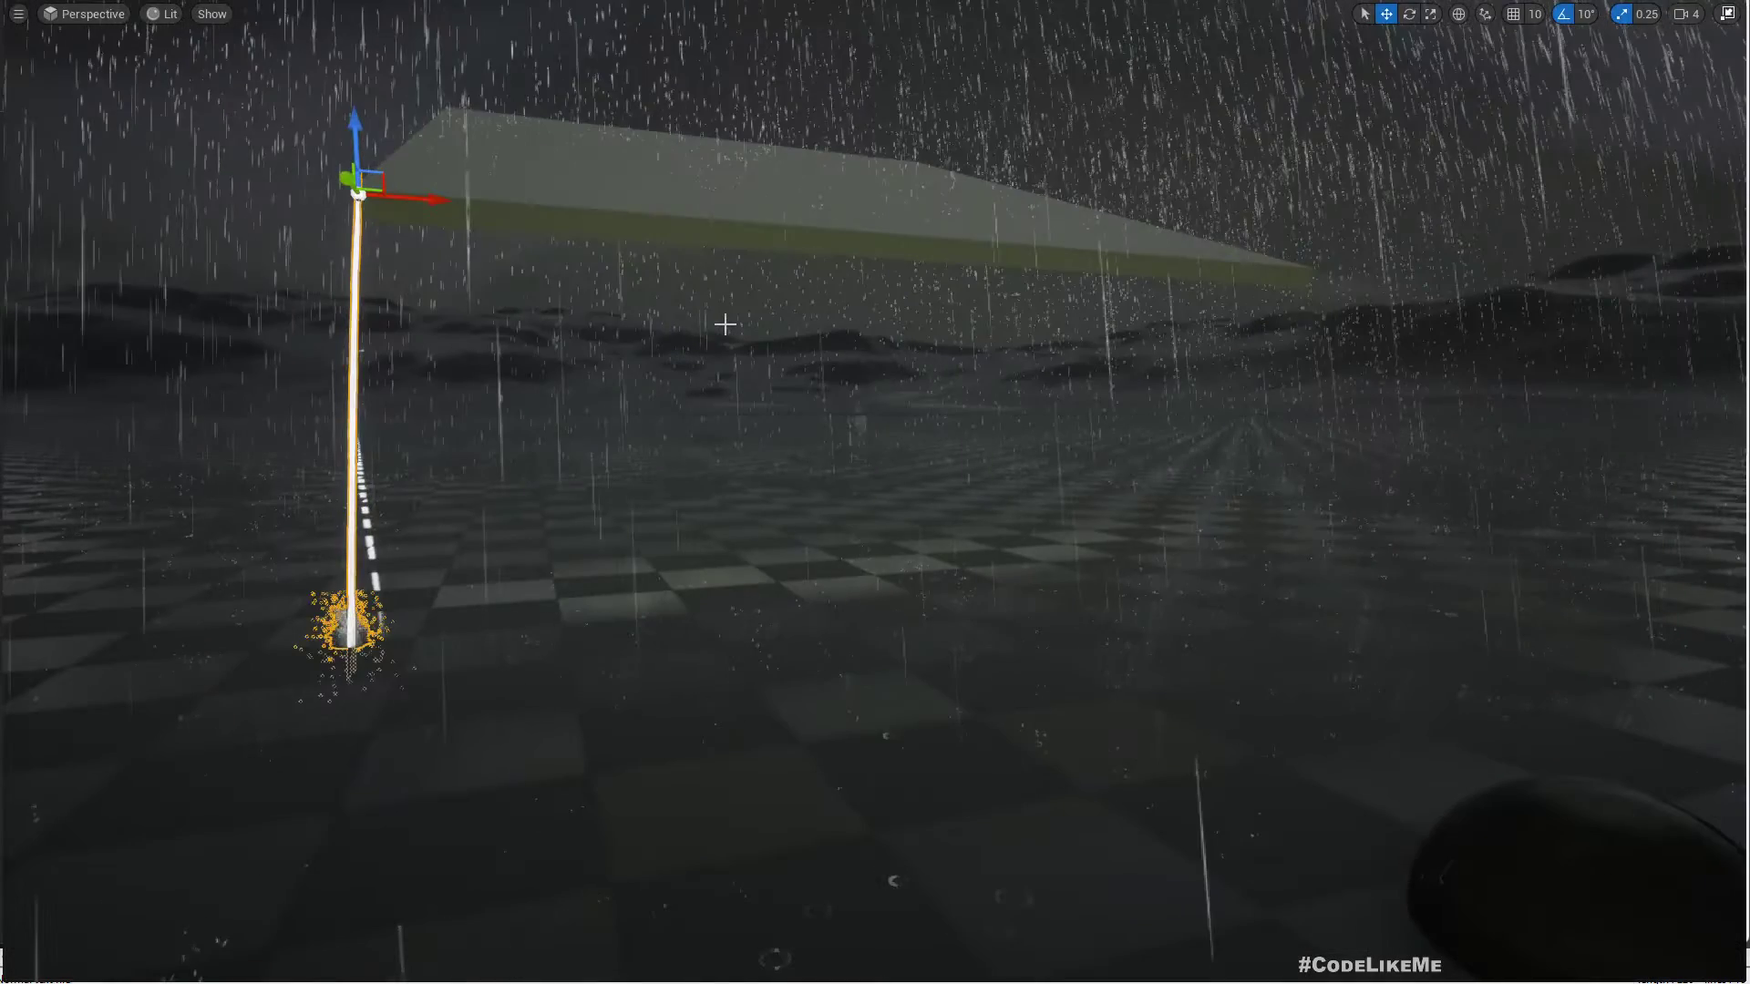
key("alt+p")
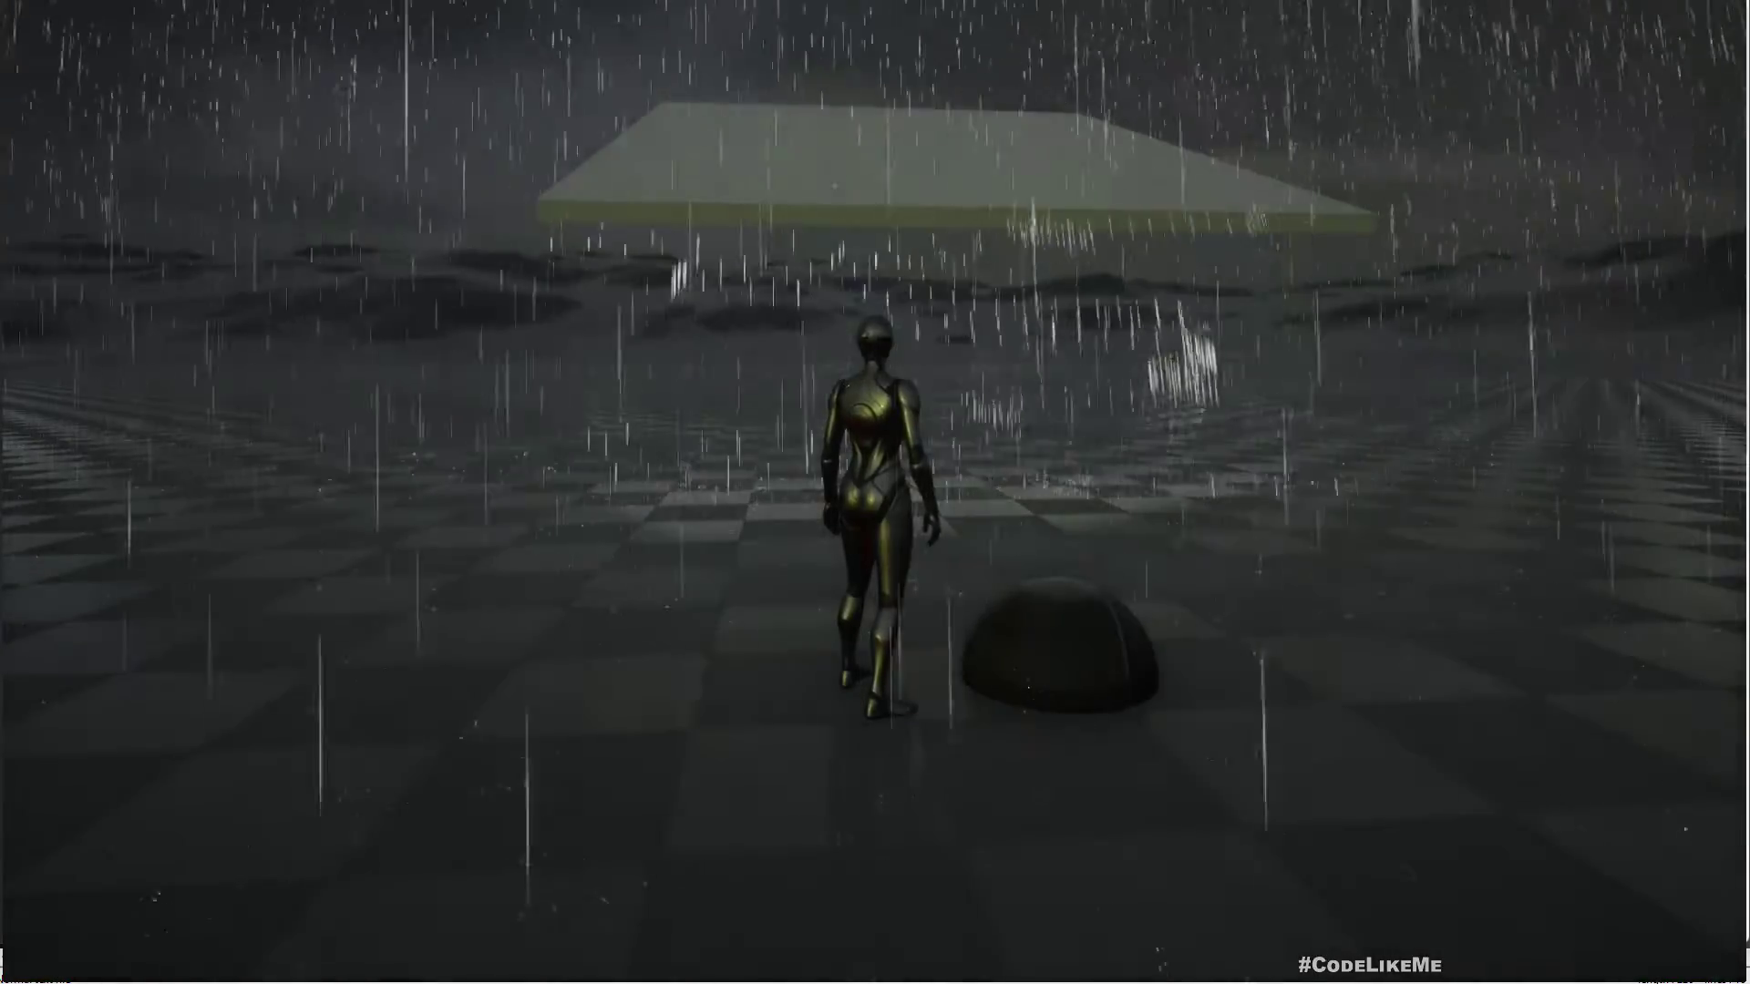
key("w")
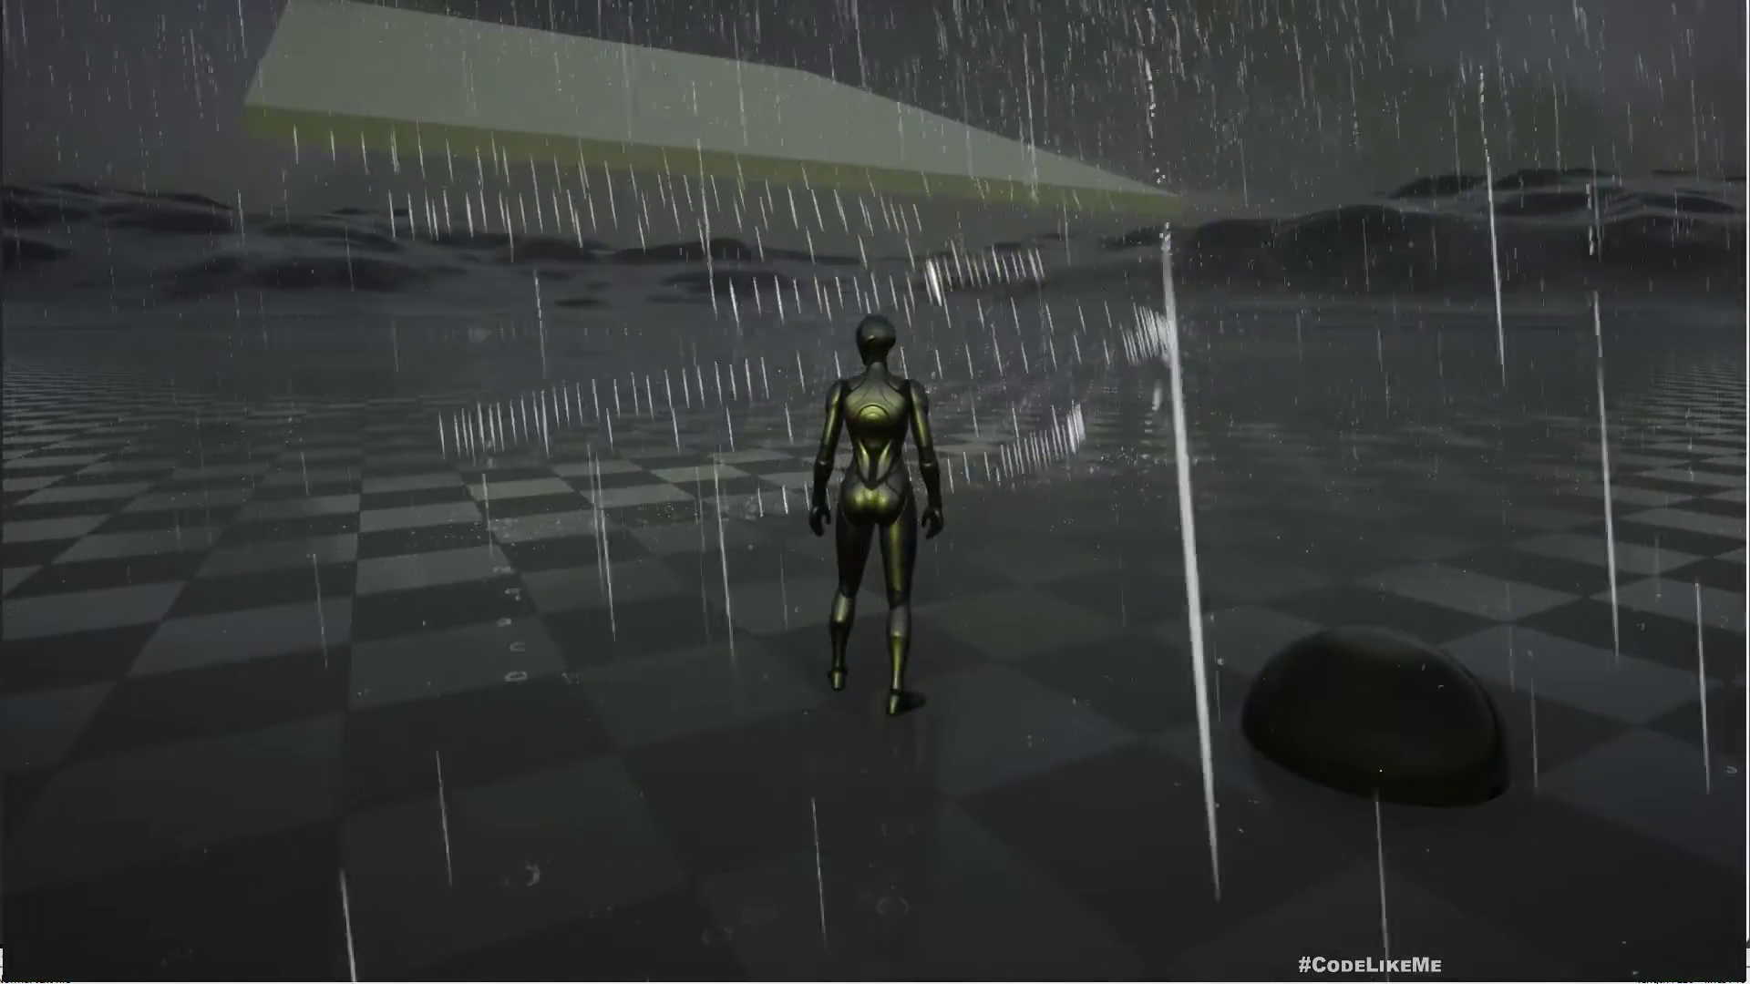
key("w")
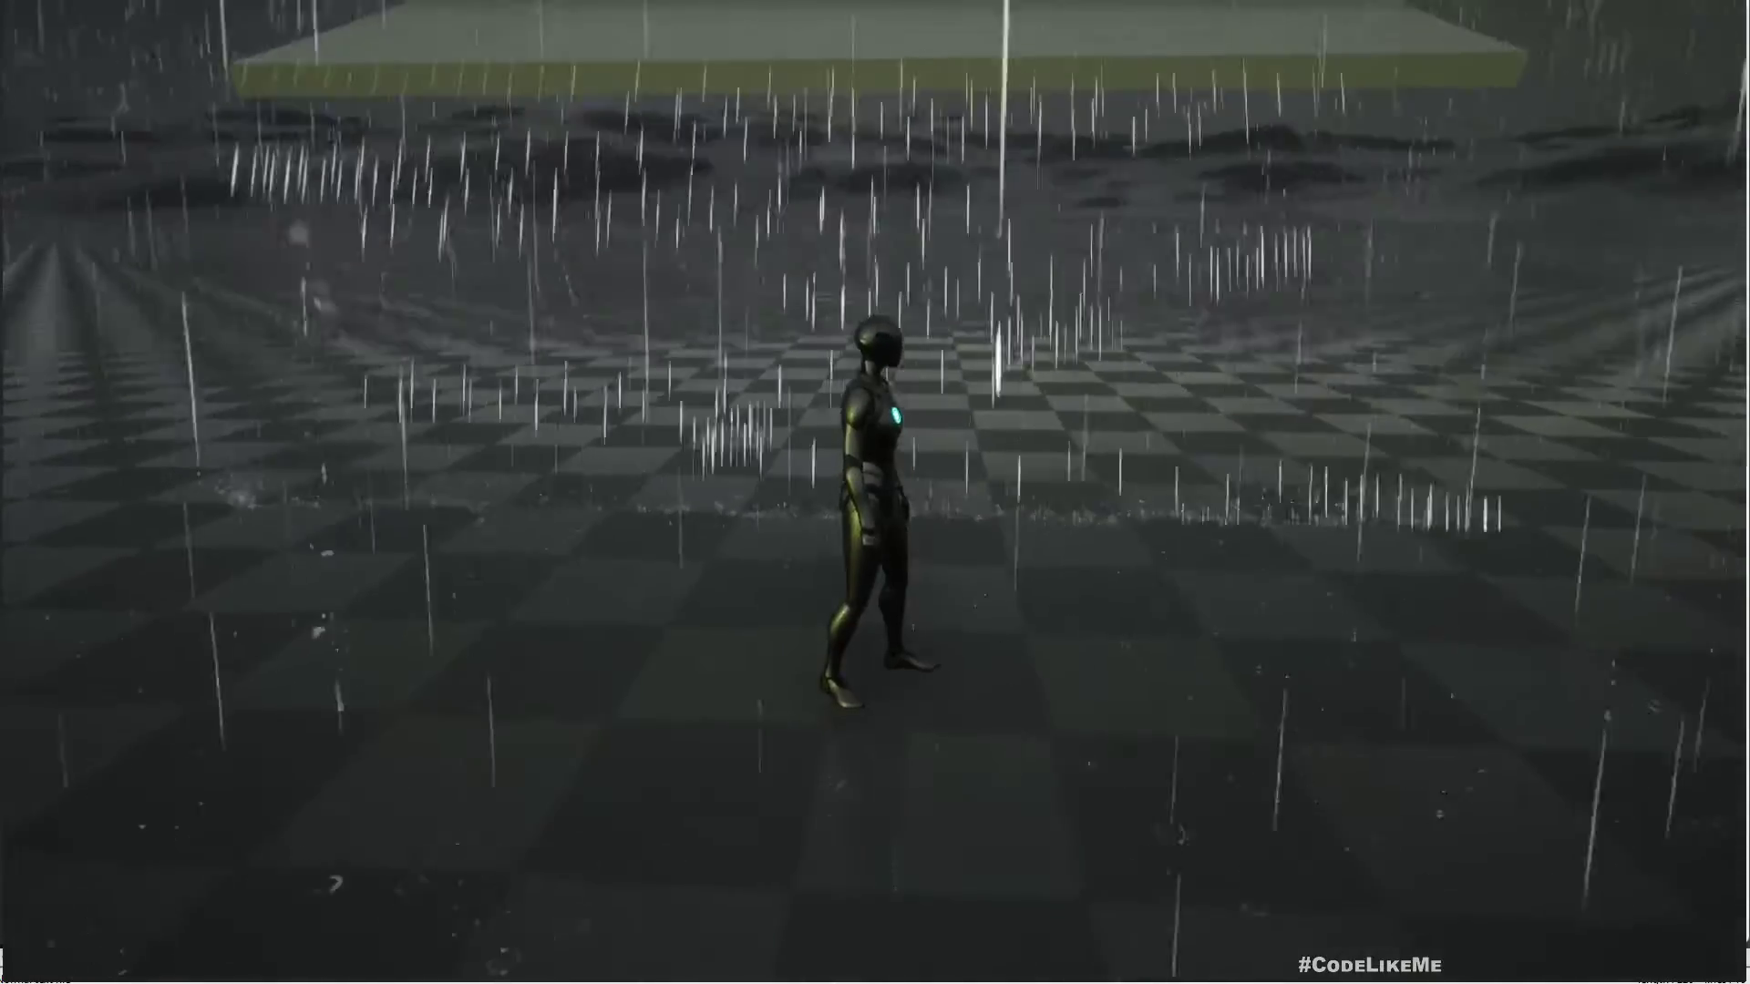
key("w")
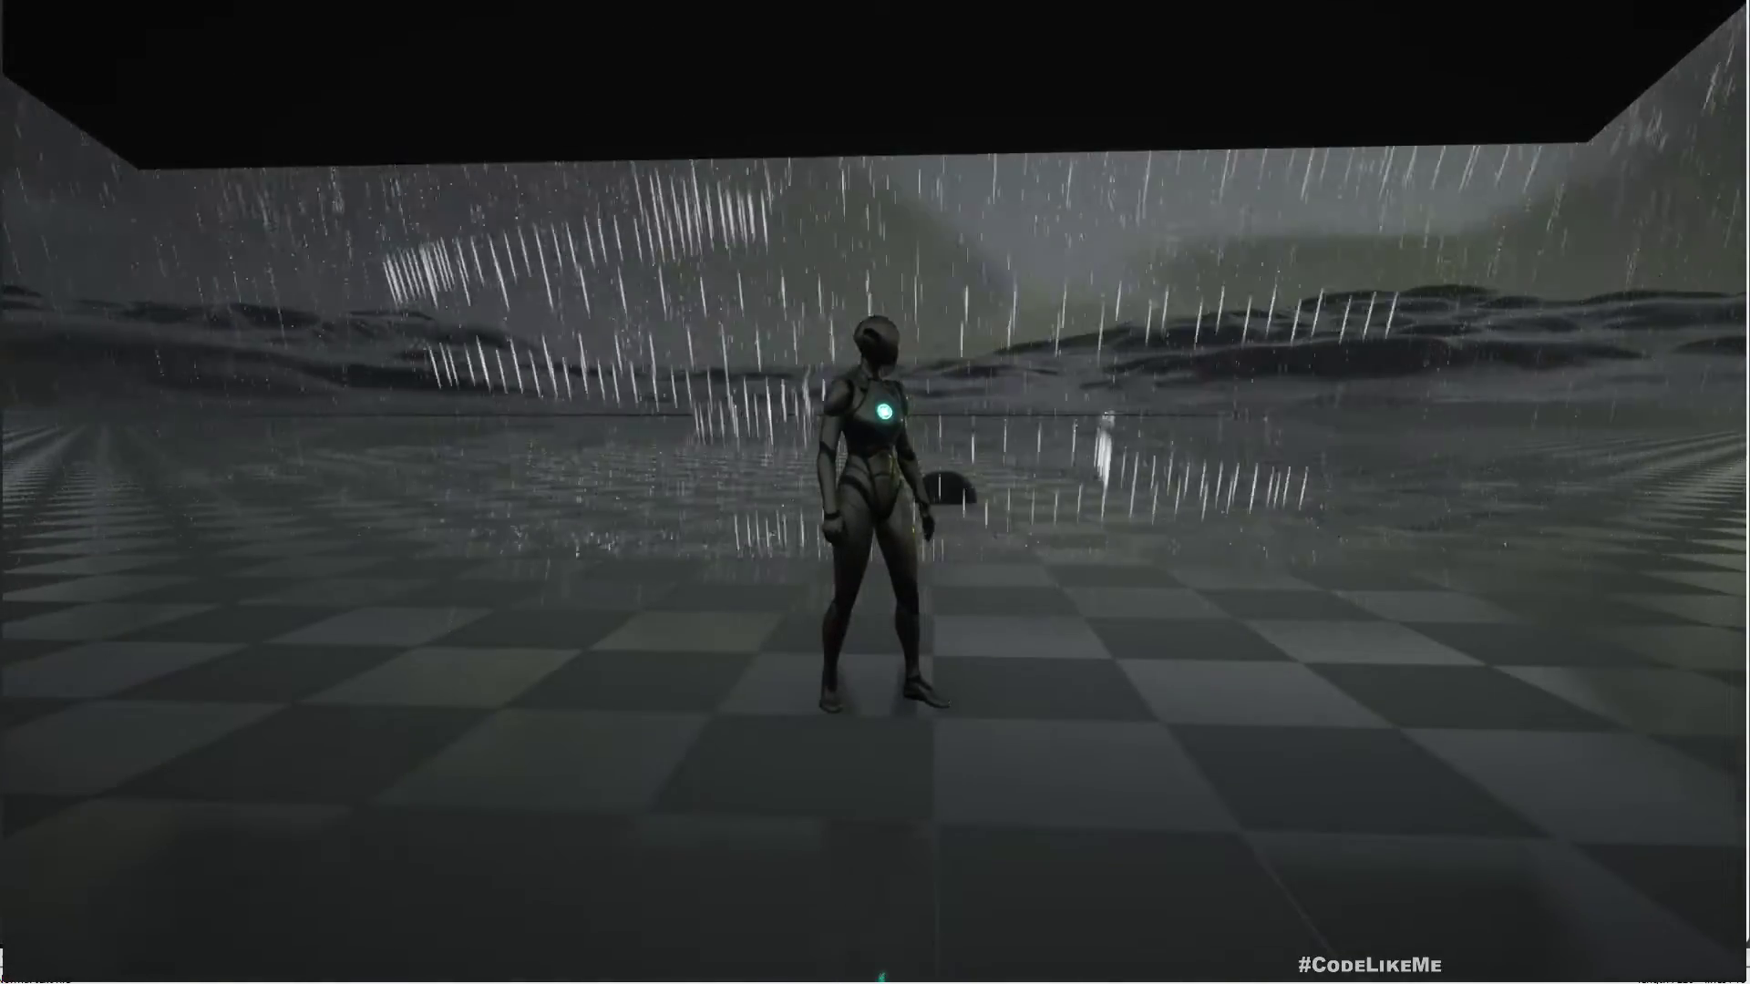
key("w")
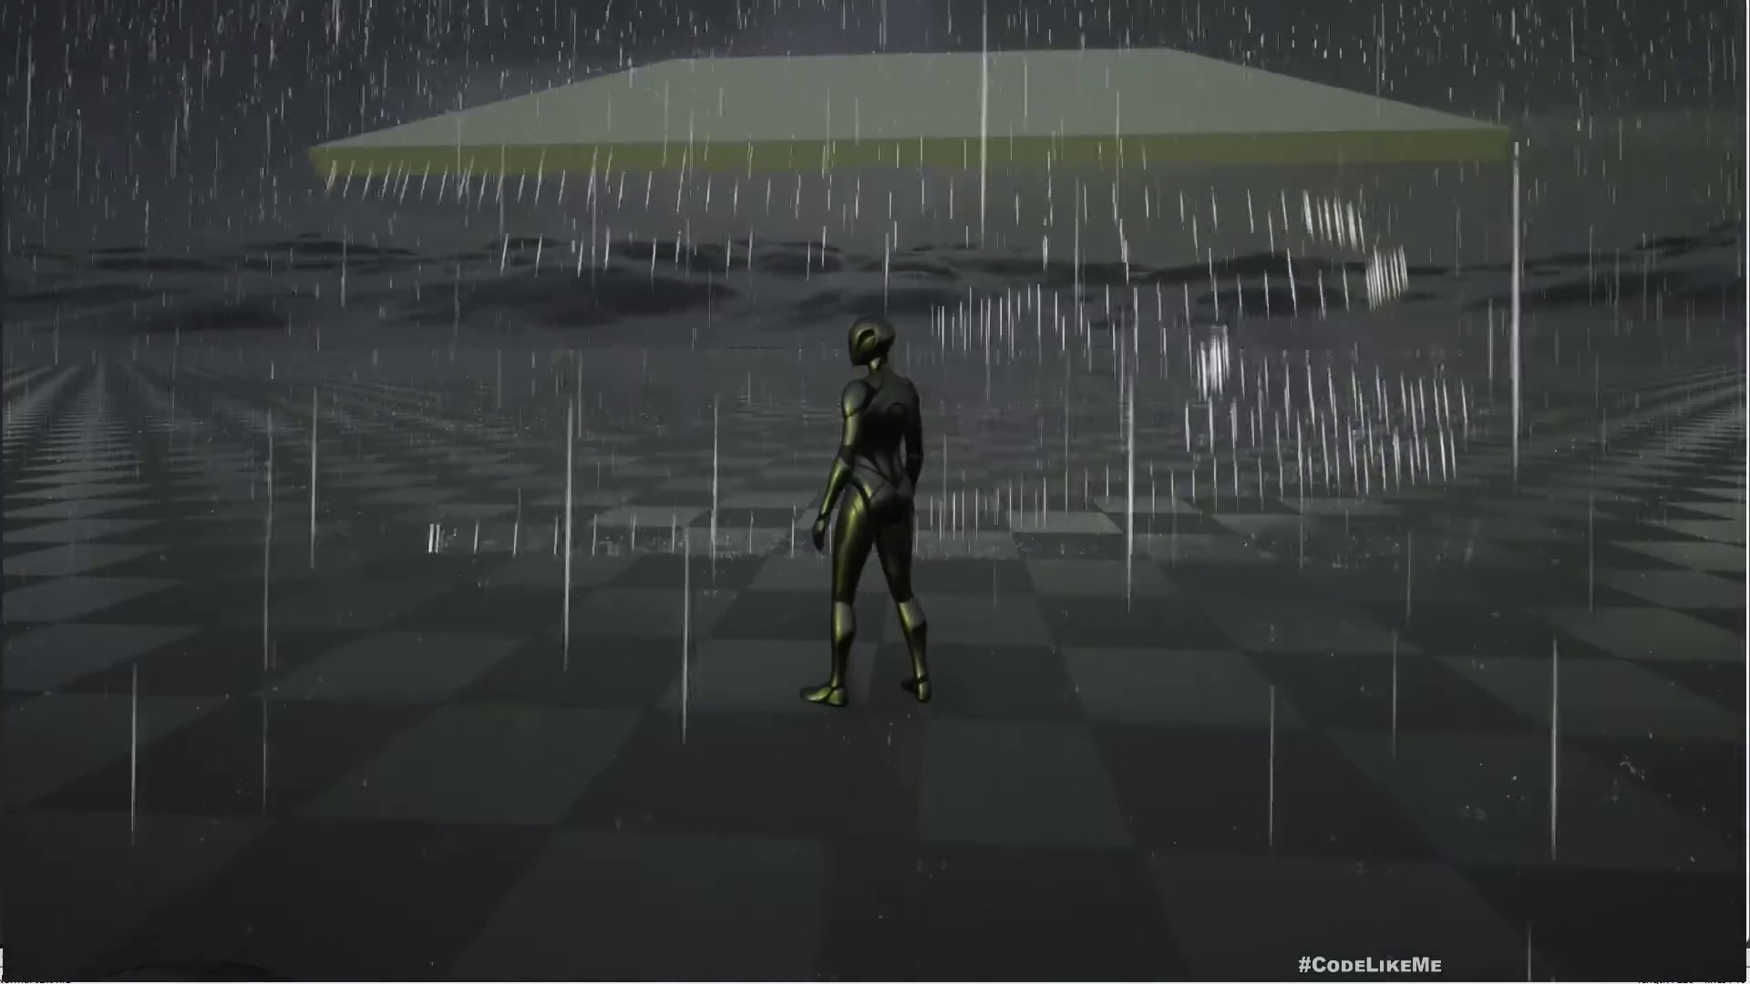
key("a")
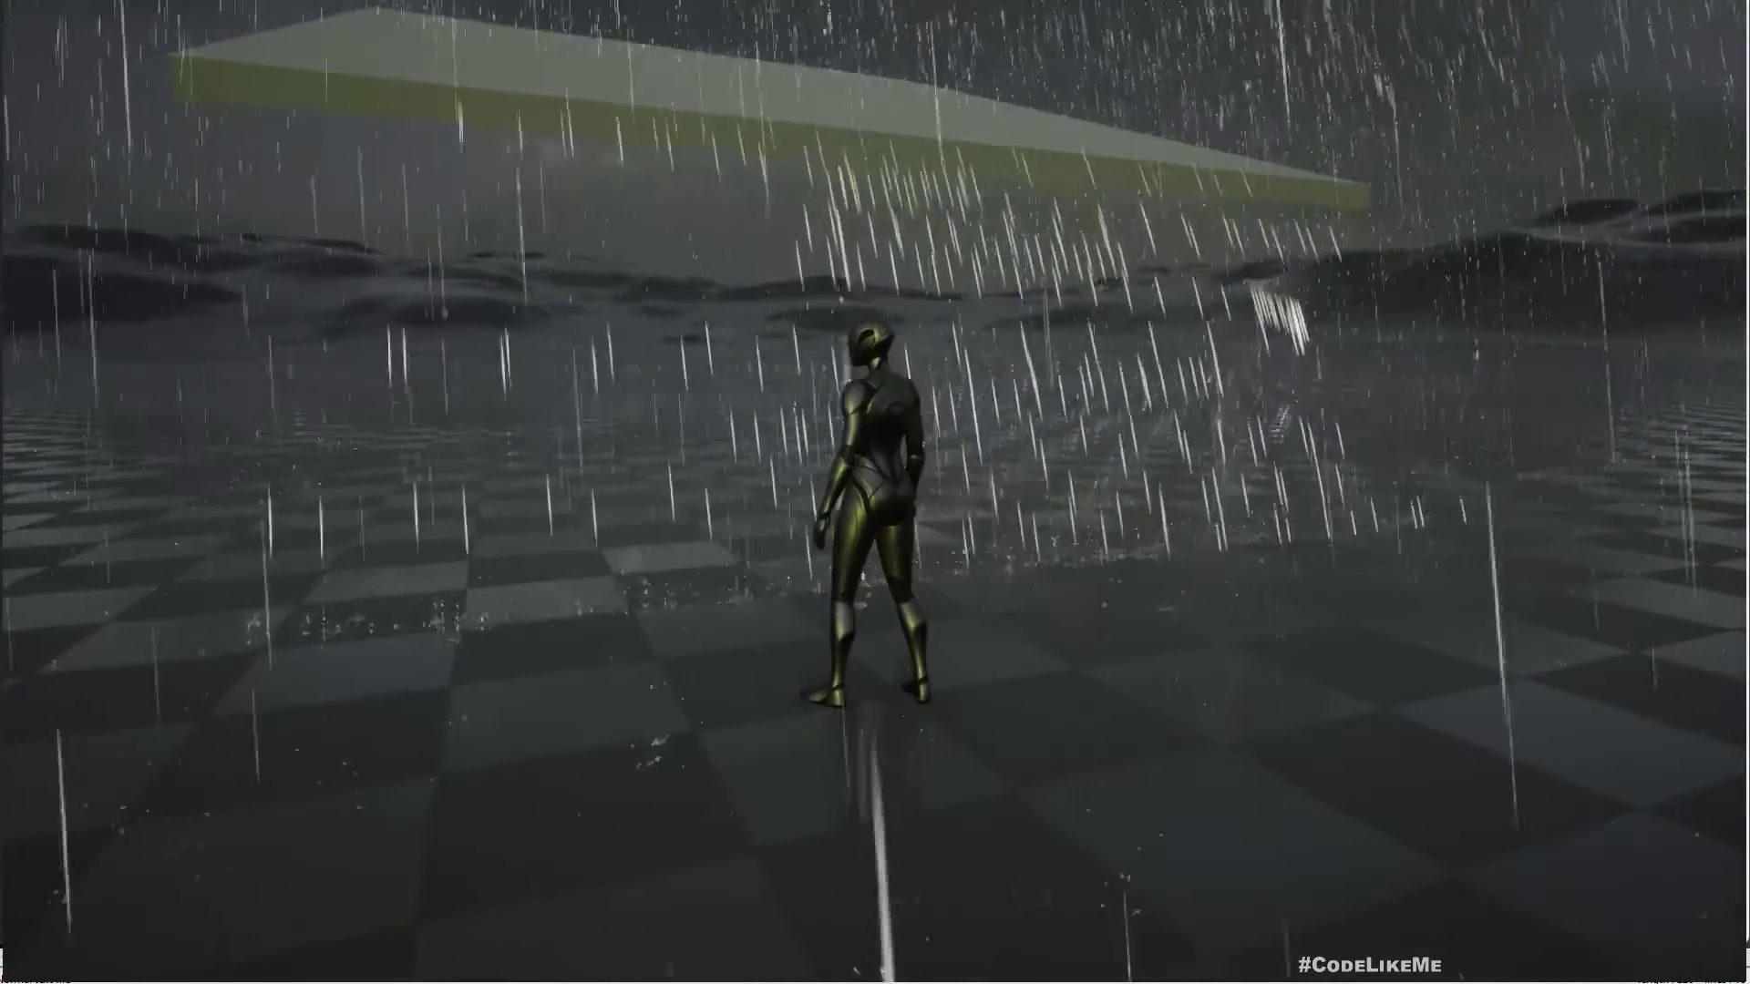
key("Escape")
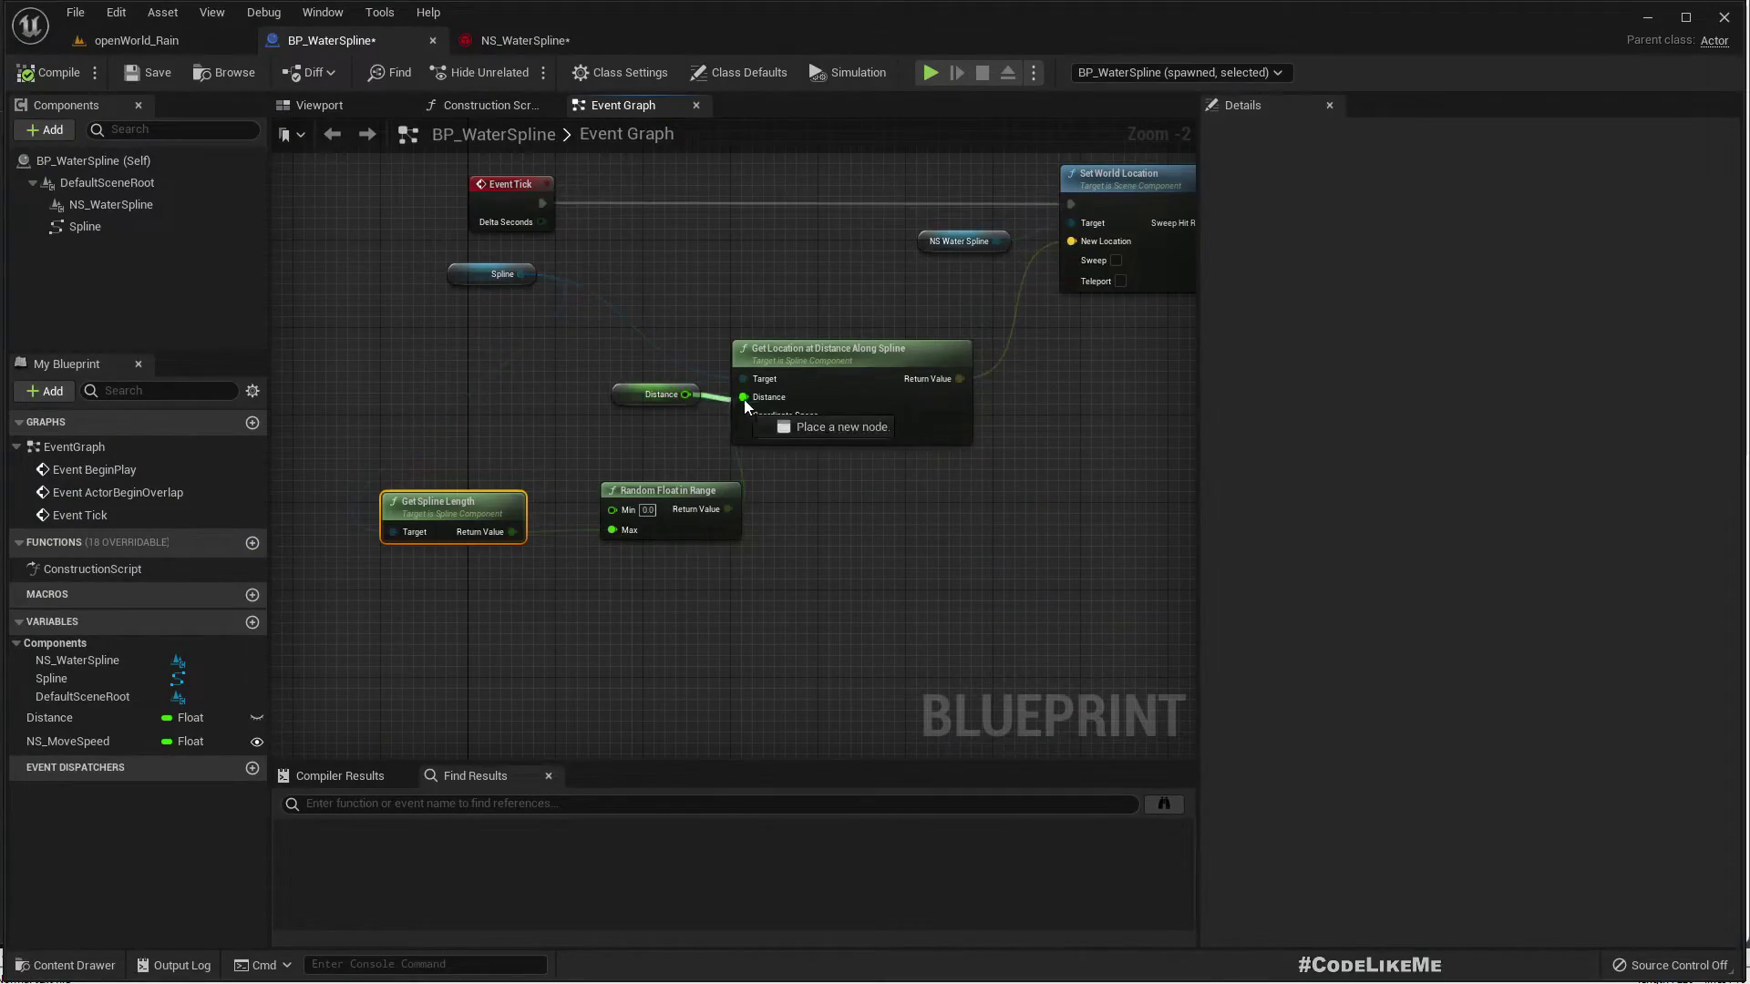
Restore the Distance and execution links through SET Distance to the Branch, and feed the final SET Distance from Random Float in Range
right_click_drag(927, 481, 402, 586)
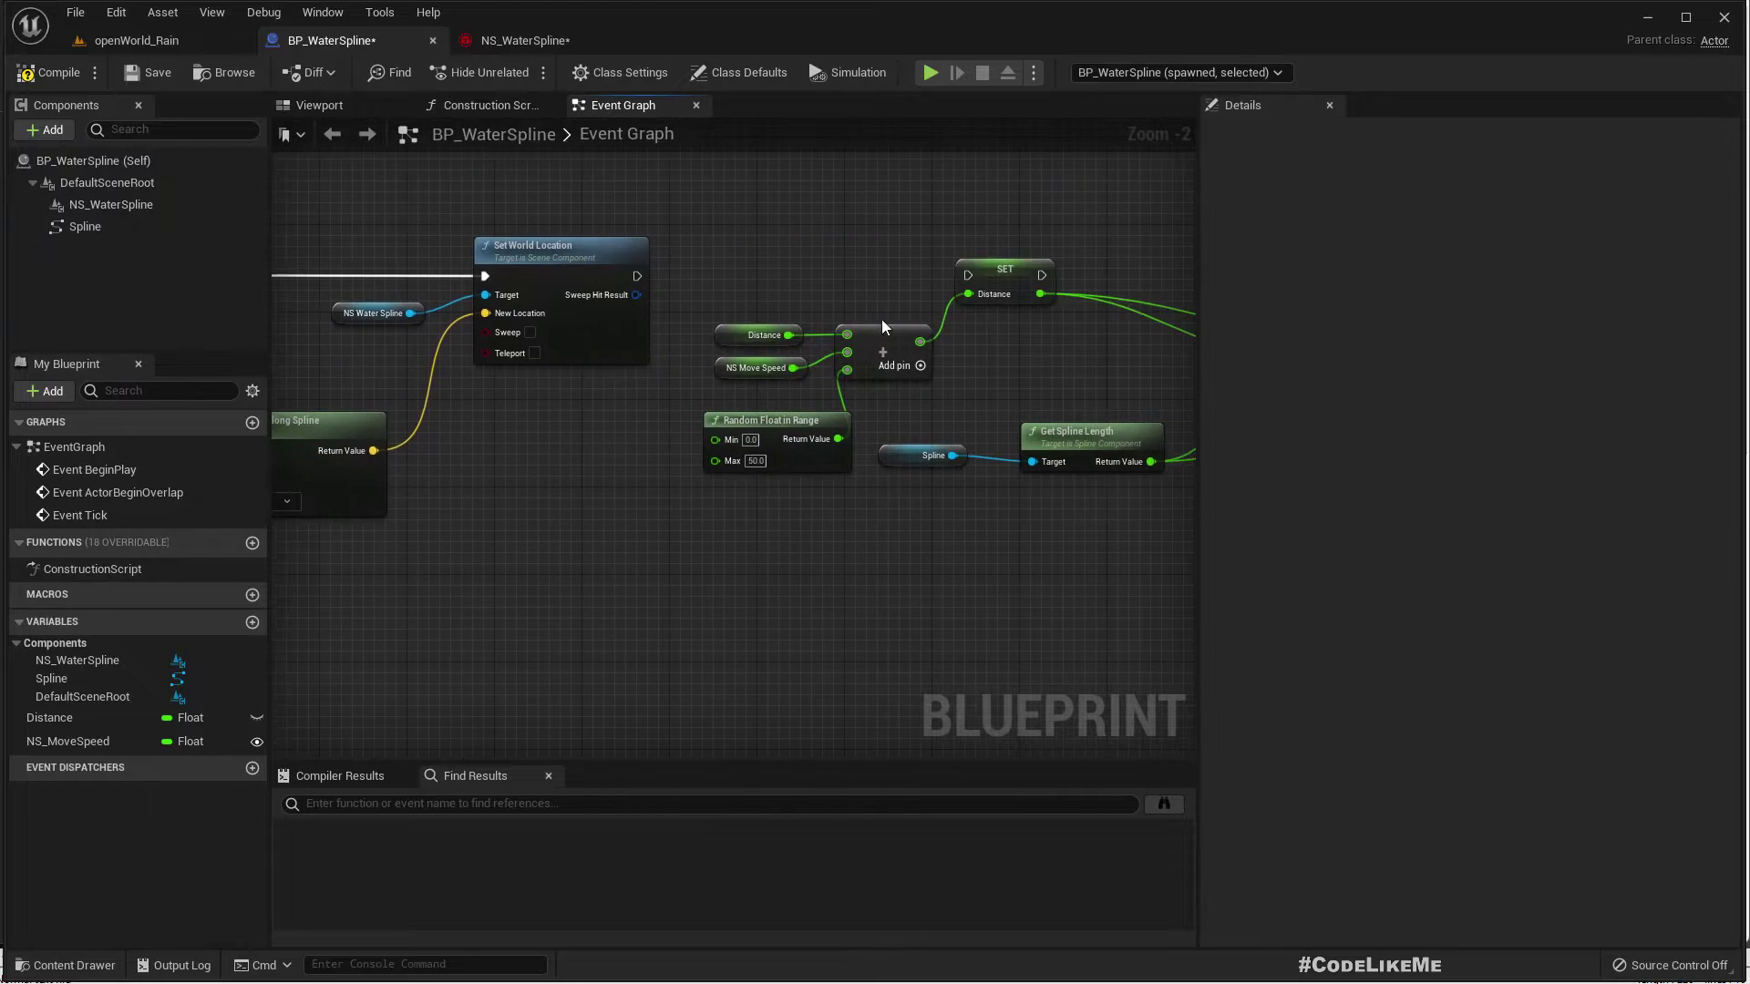
left_click_drag(649, 275, 641, 275)
right_click_drag(975, 611, 774, 543)
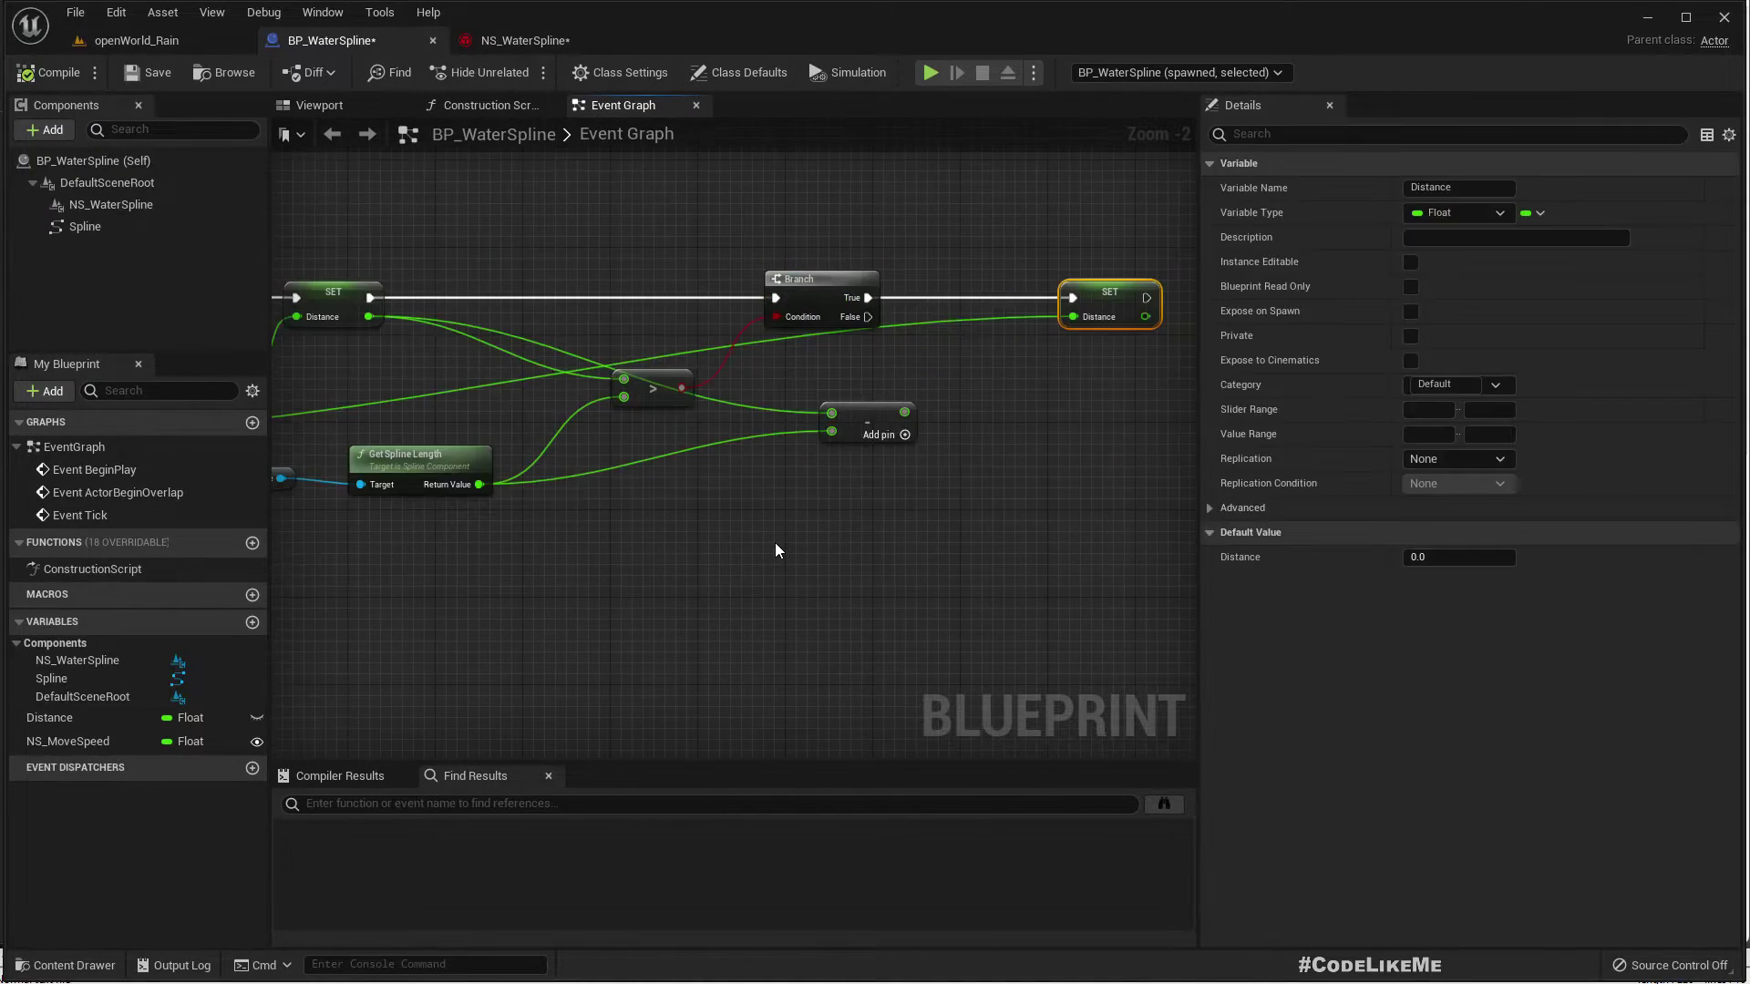
Delete the subtract node below the Branch and check the wiring from Random Float in Range to the final SET Distance
left_click_drag(1000, 503, 824, 396)
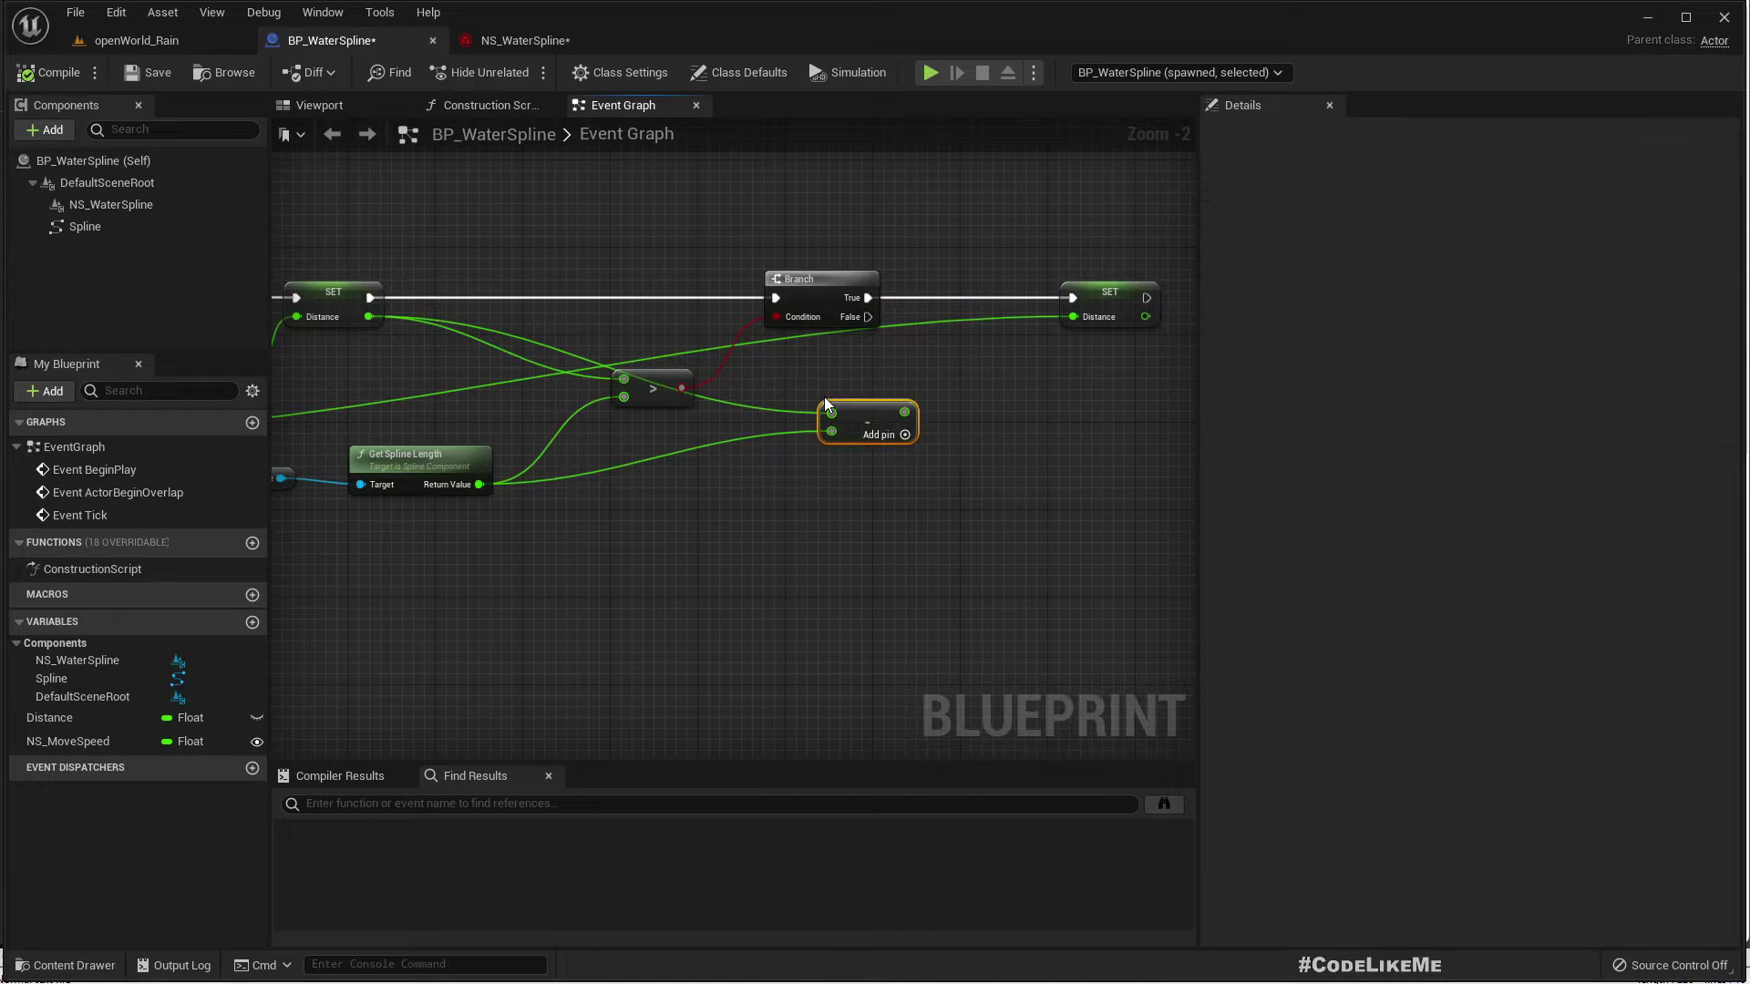
key("Delete")
right_click_drag(645, 481, 1027, 469)
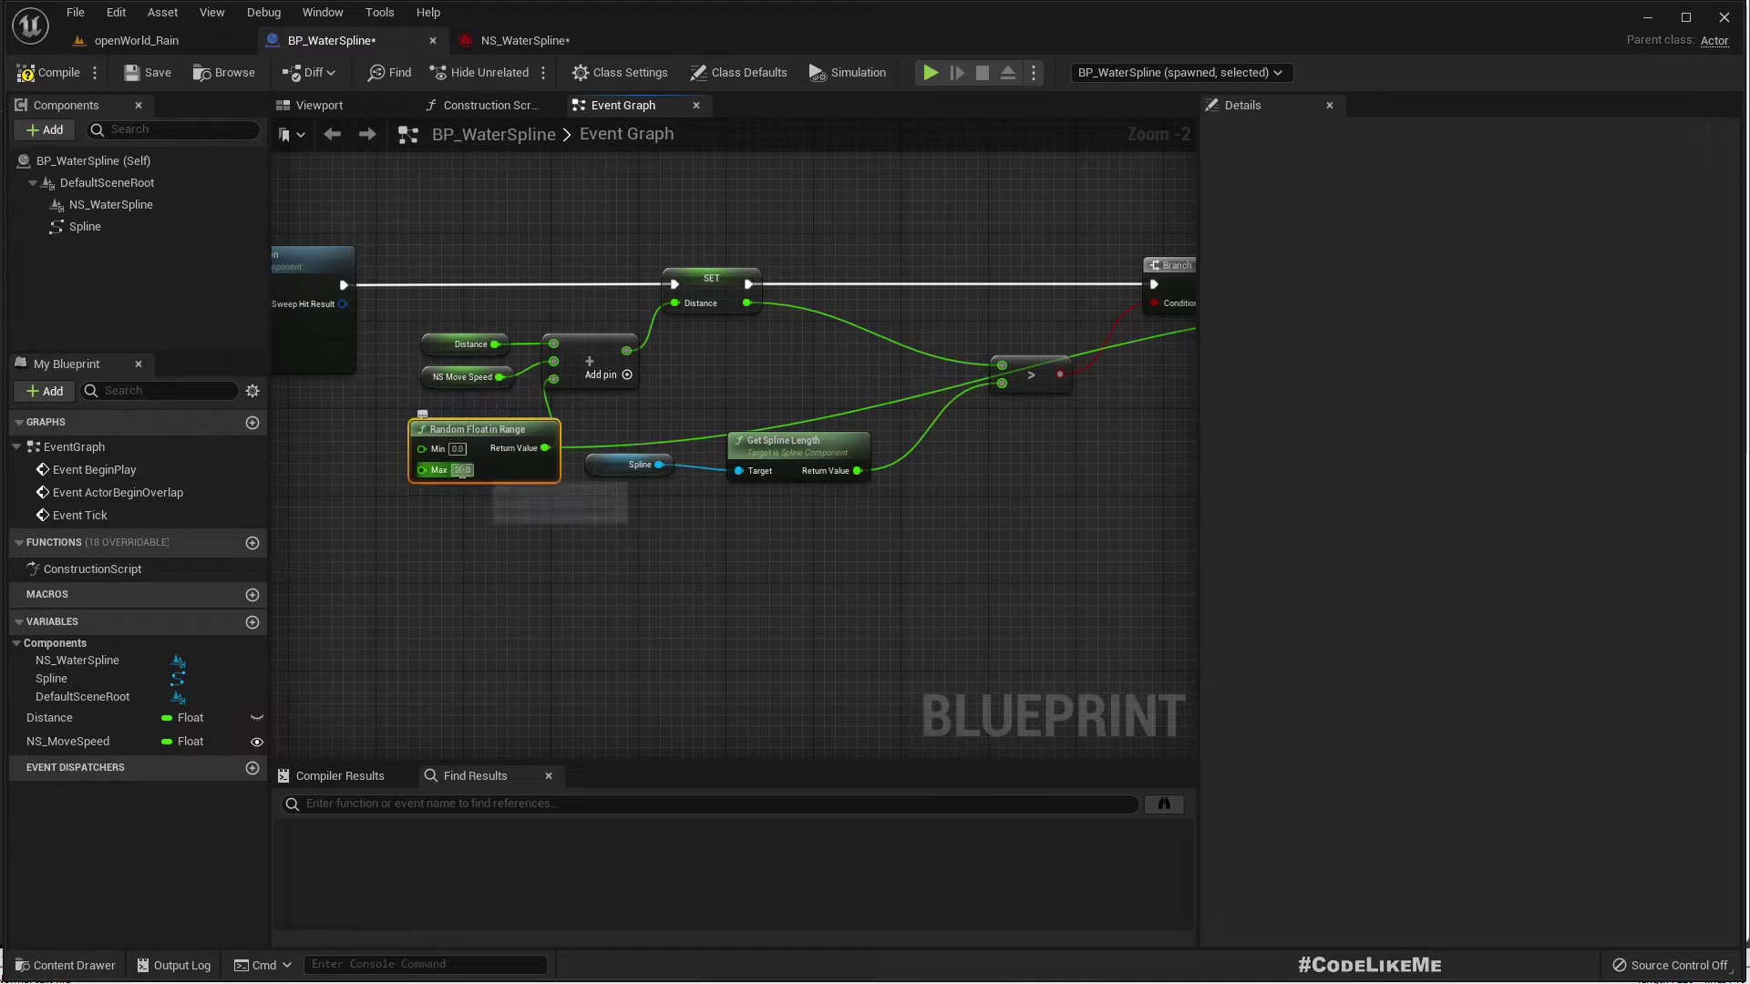
right_click_drag(1057, 406, 487, 500)
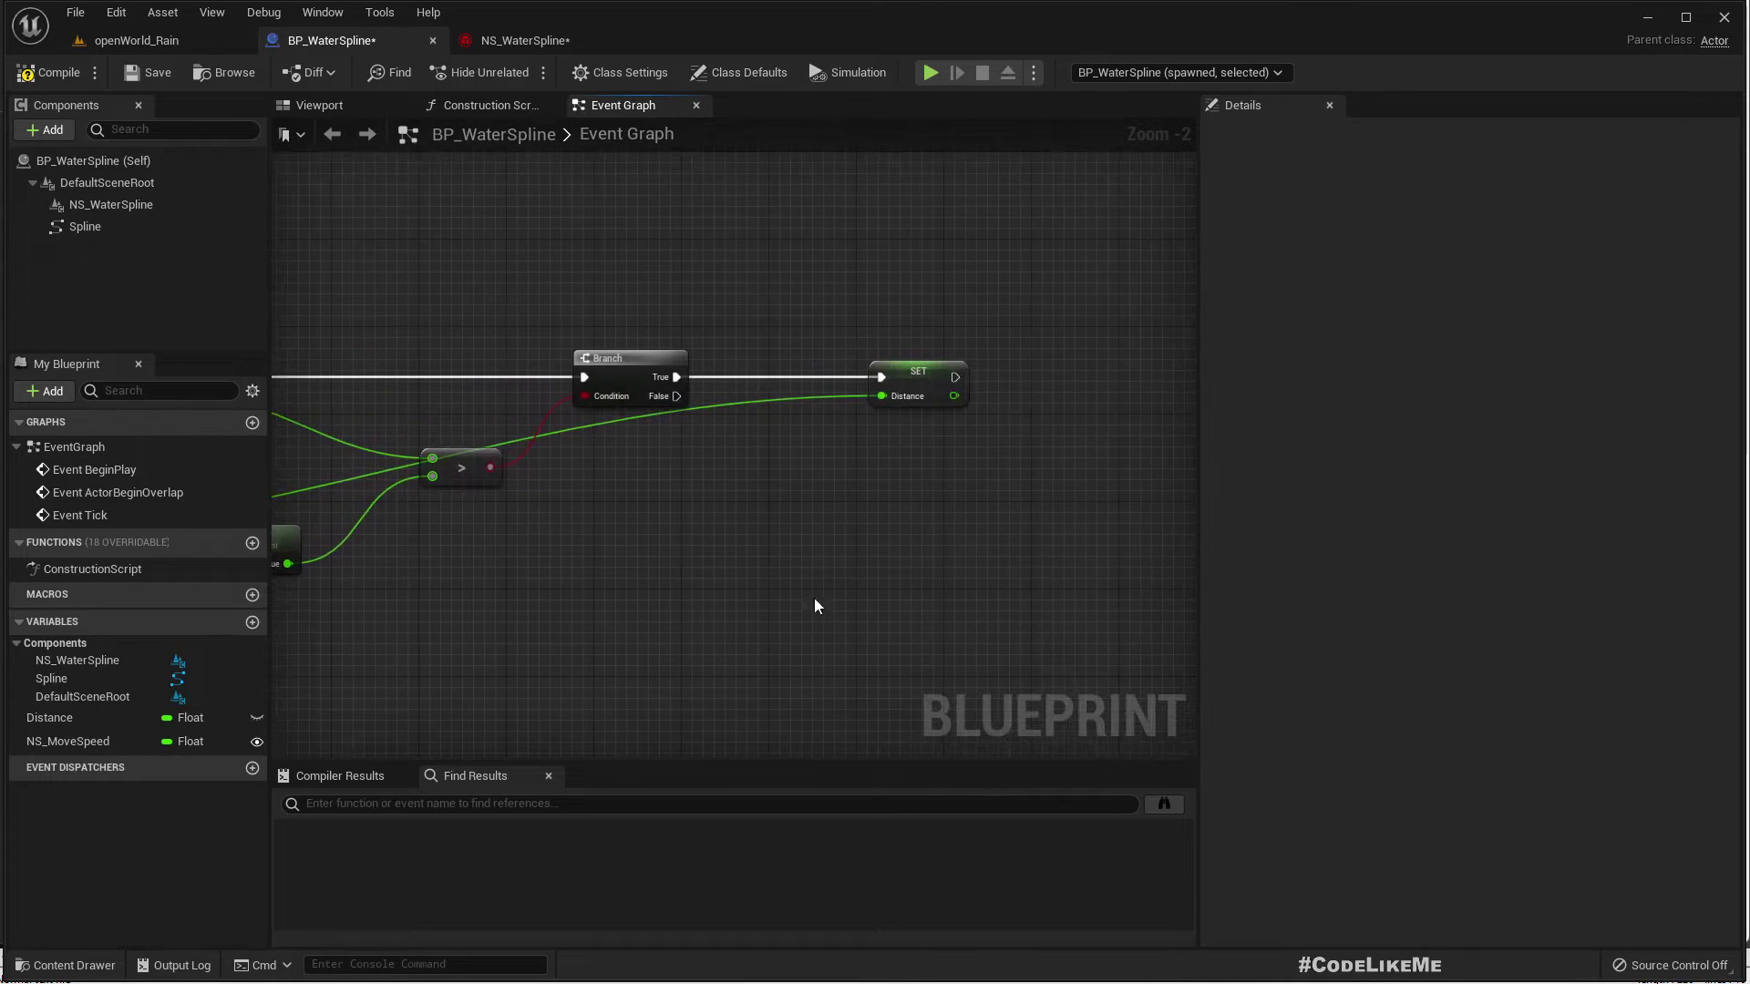
right_click_drag(815, 606, 939, 586)
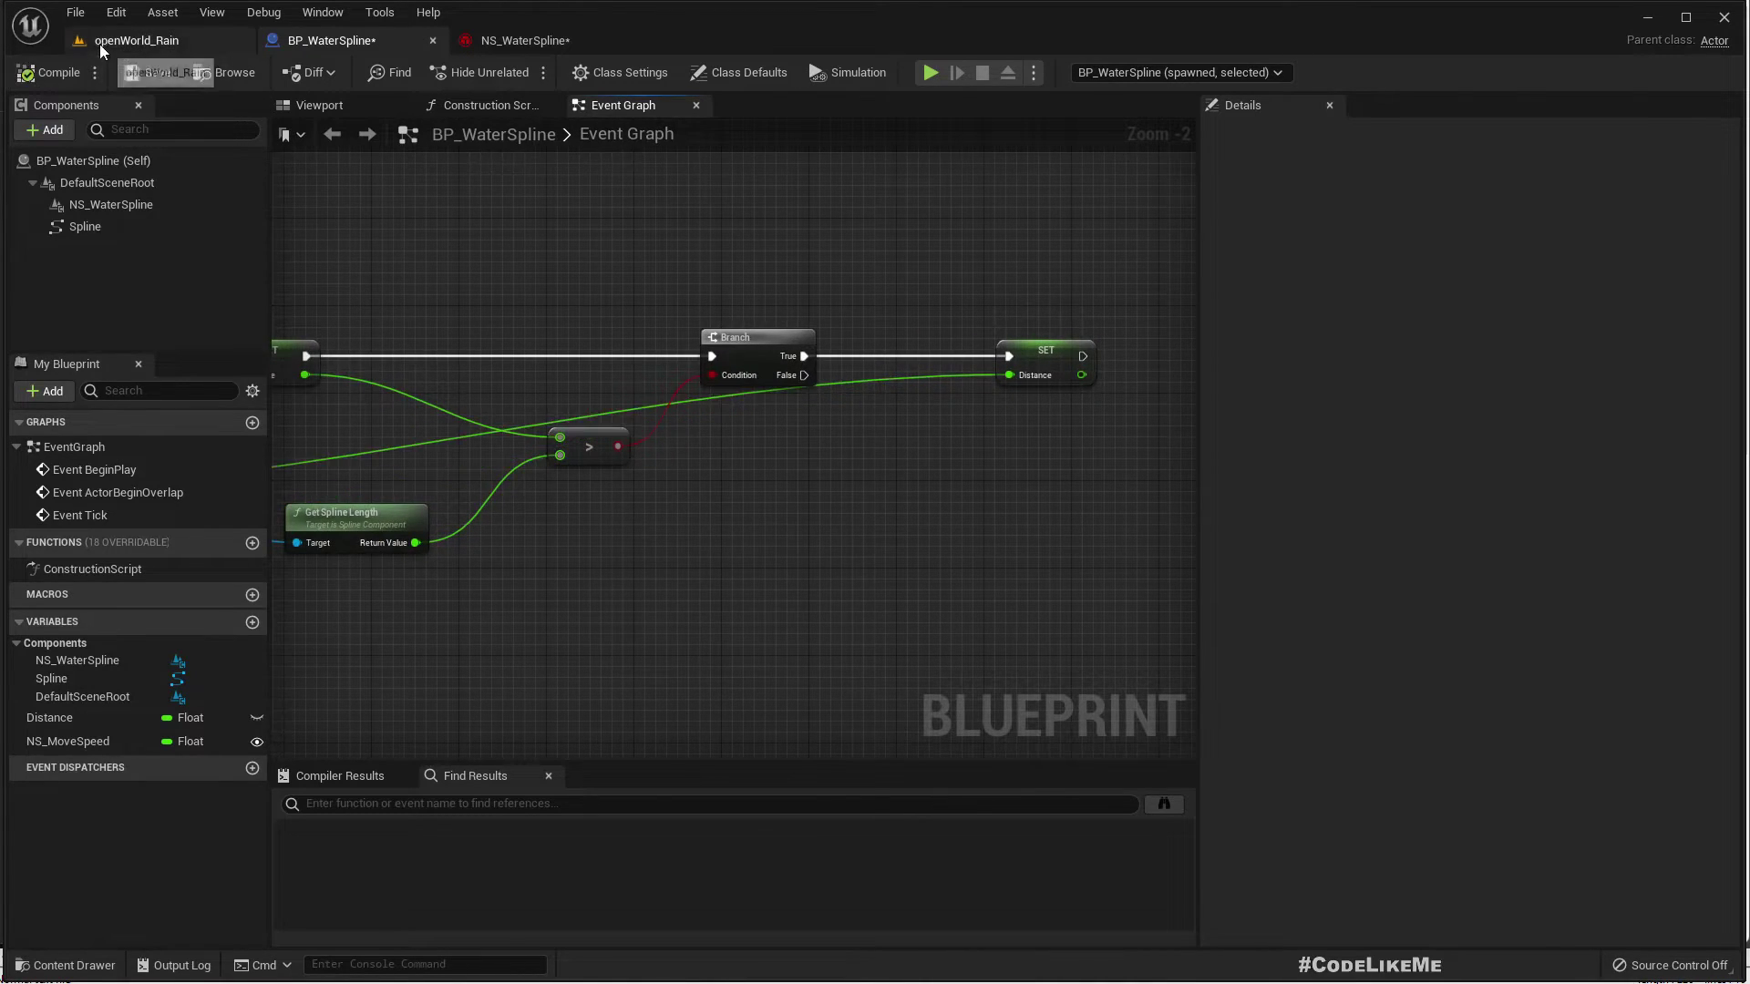
Play the openWorld_Rain level in full screen, walk the character around the slab to inspect the dripping along its edge, and stop playing
left_click(101, 41)
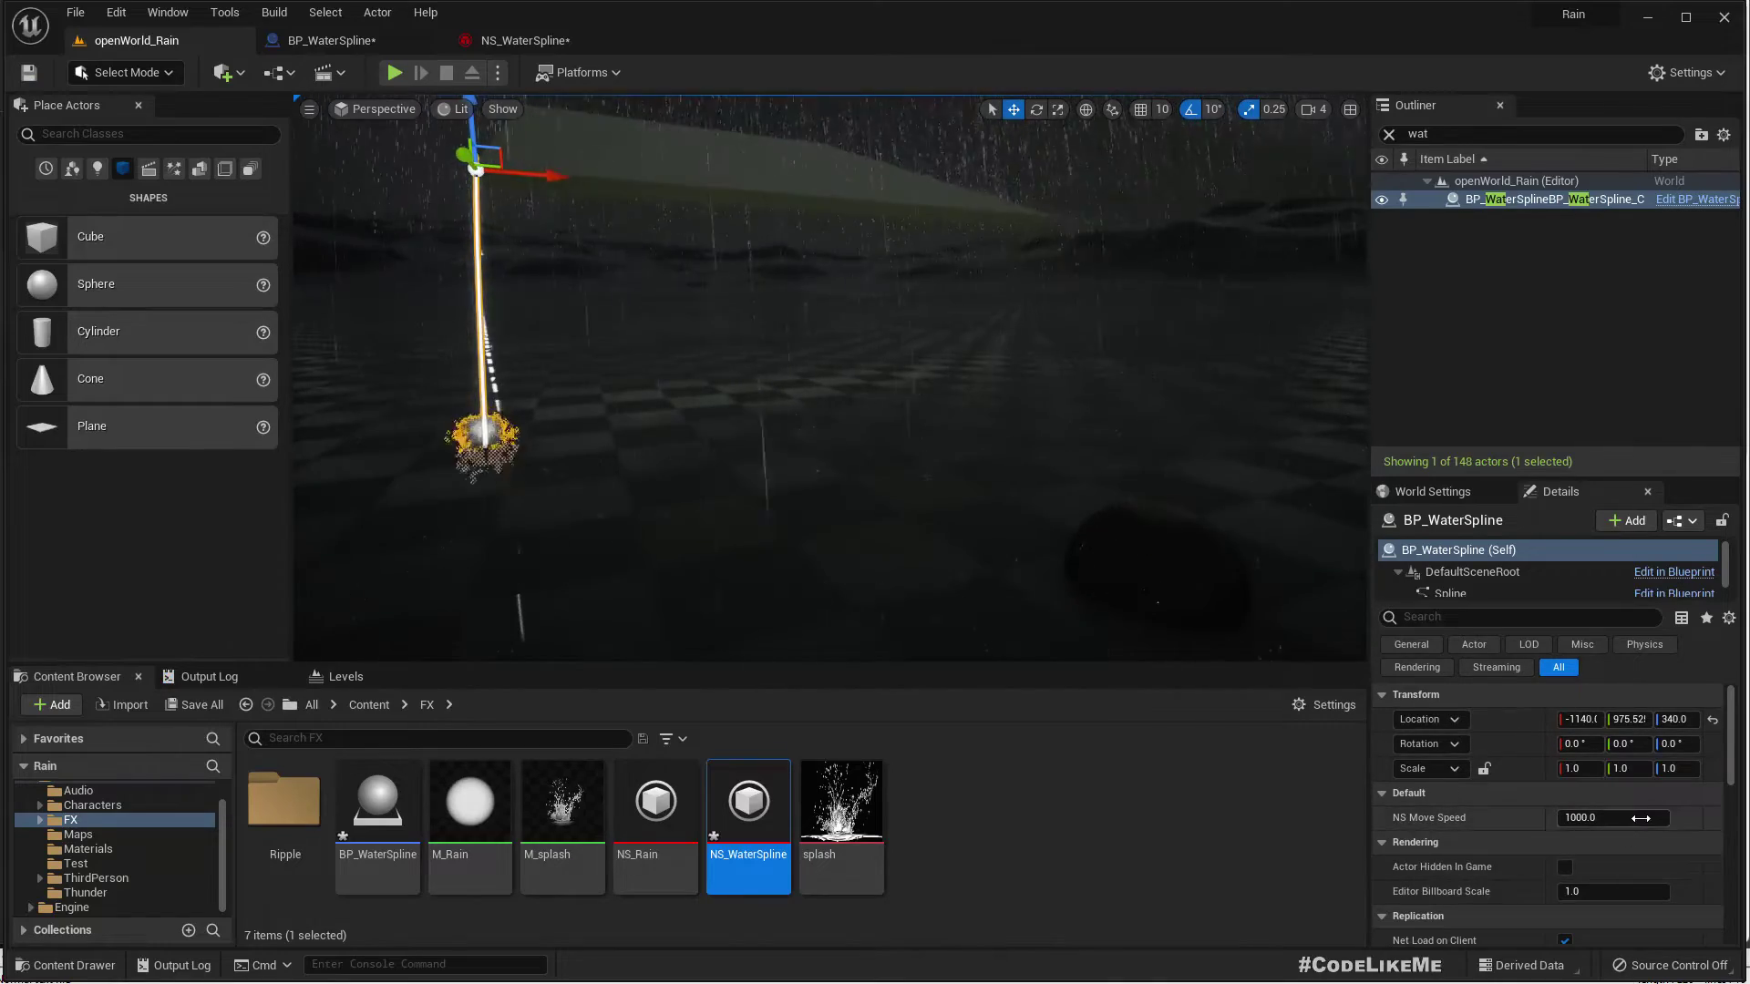
right_click_drag(1113, 510, 1094, 460)
key("F11")
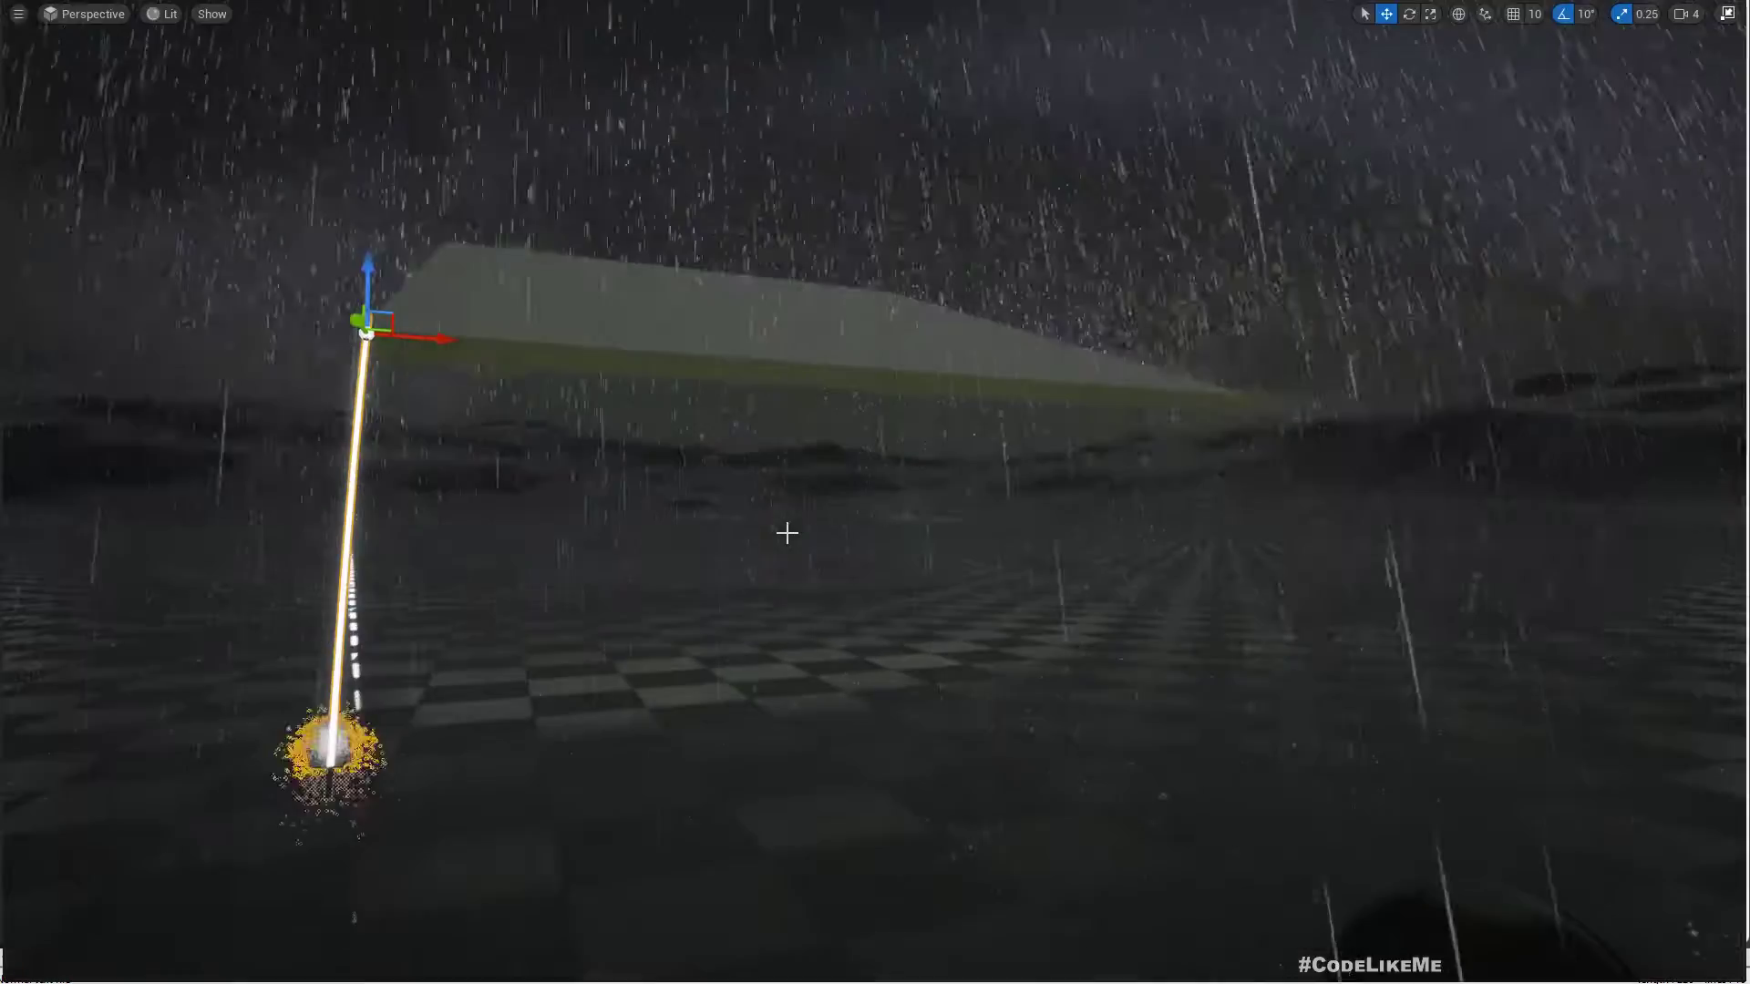
key("alt+p")
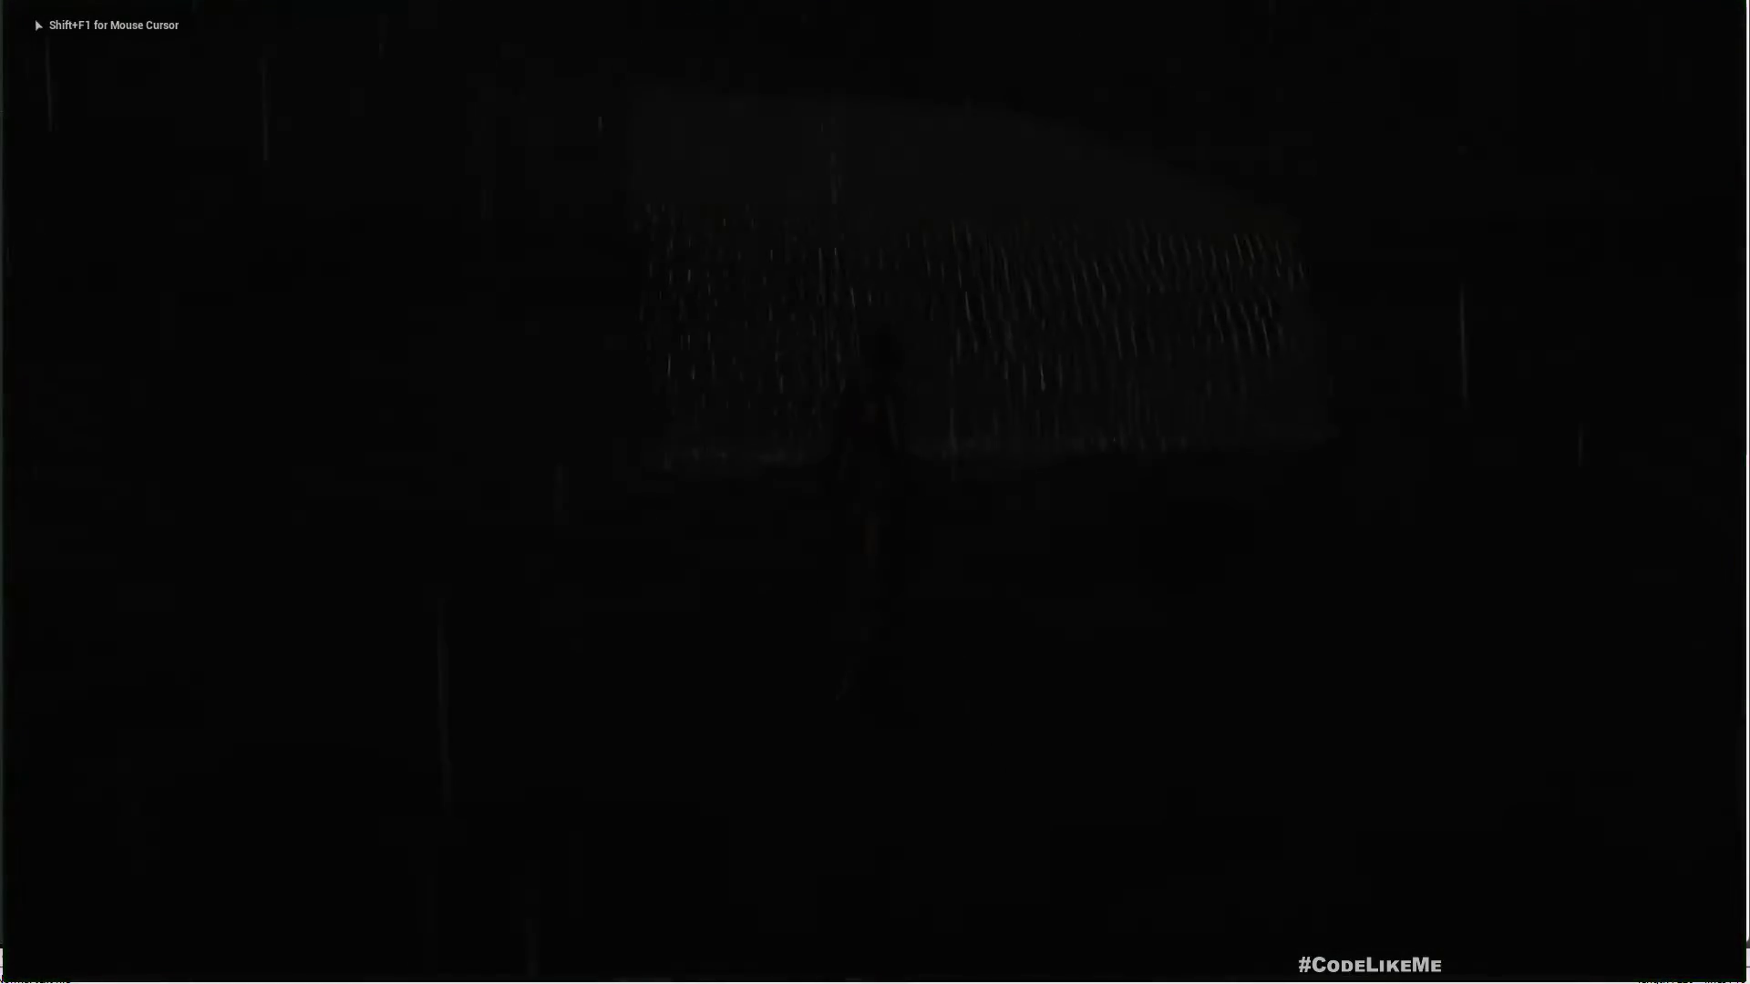
key("w")
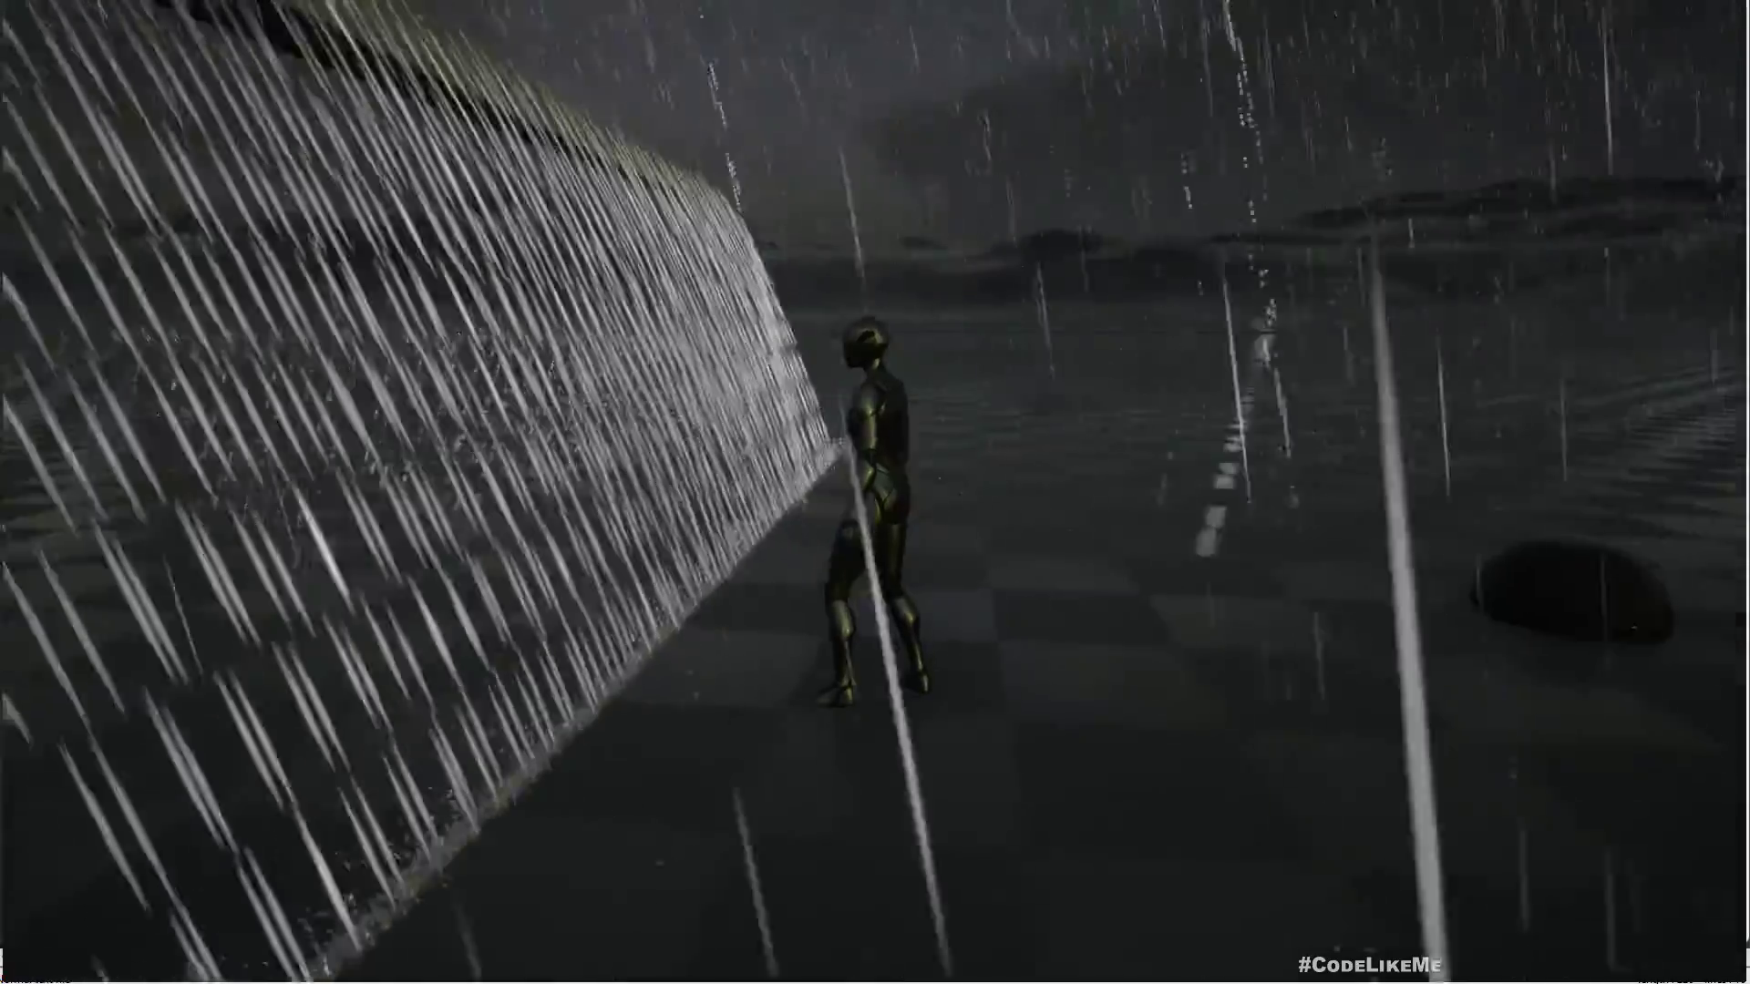
key("w")
key("w")
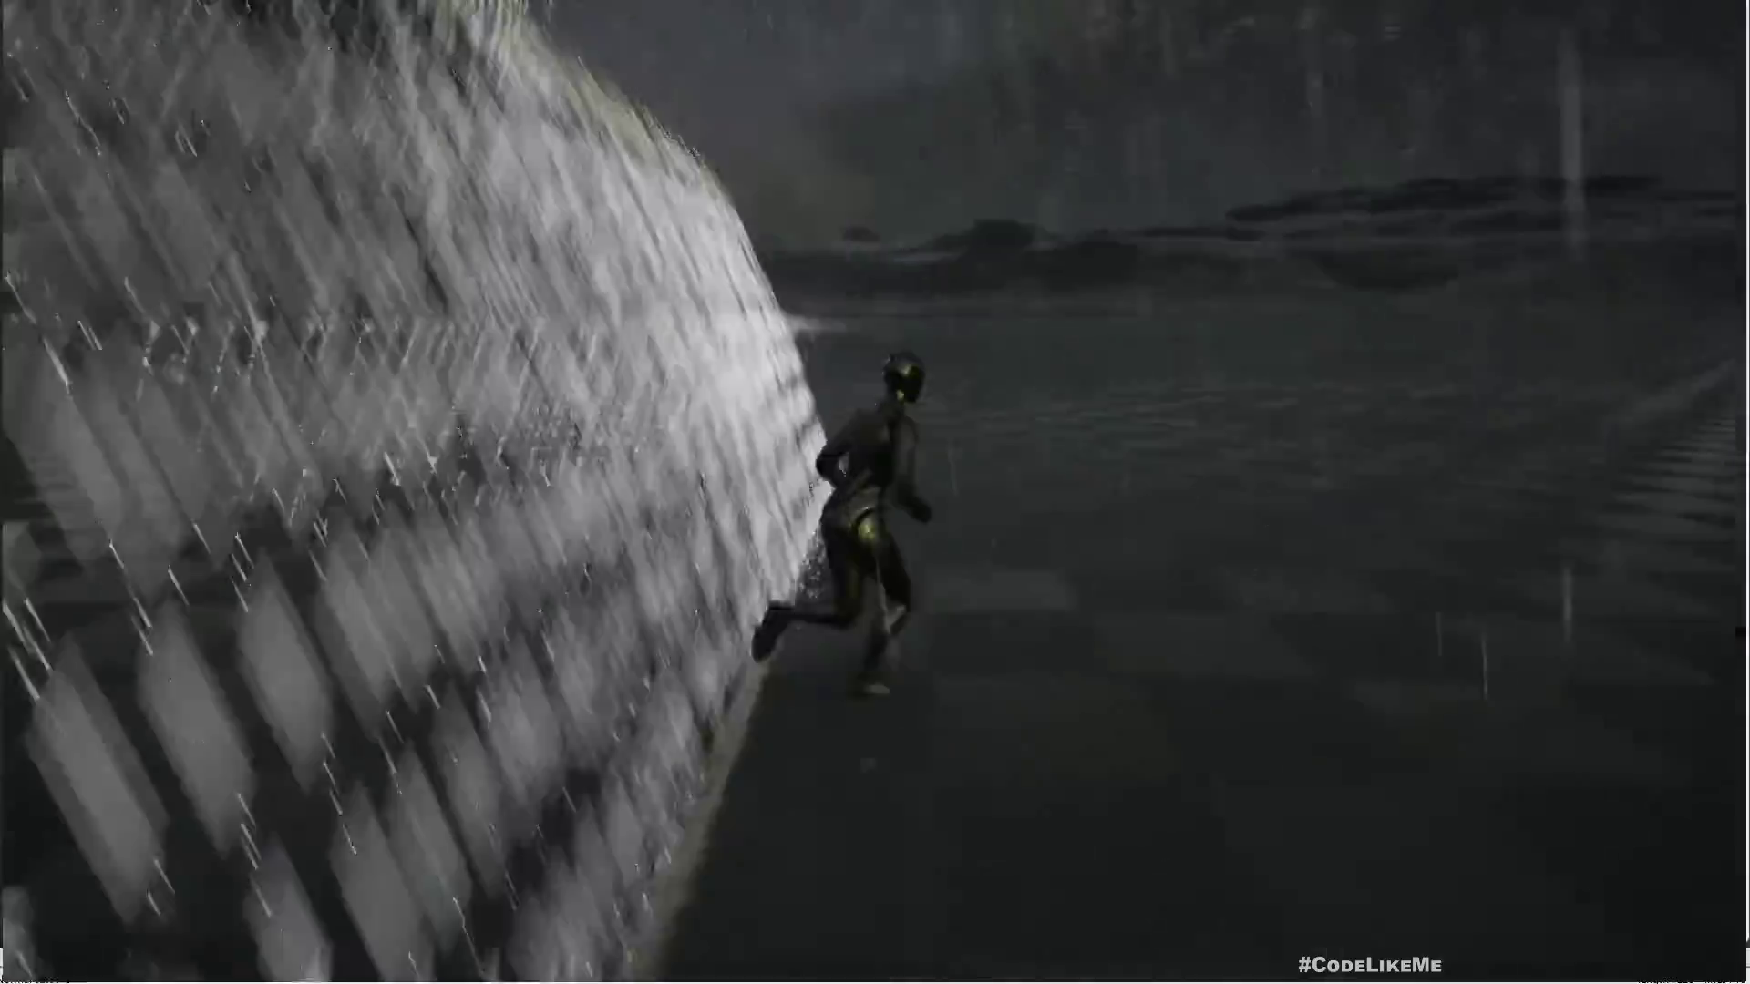
key("w")
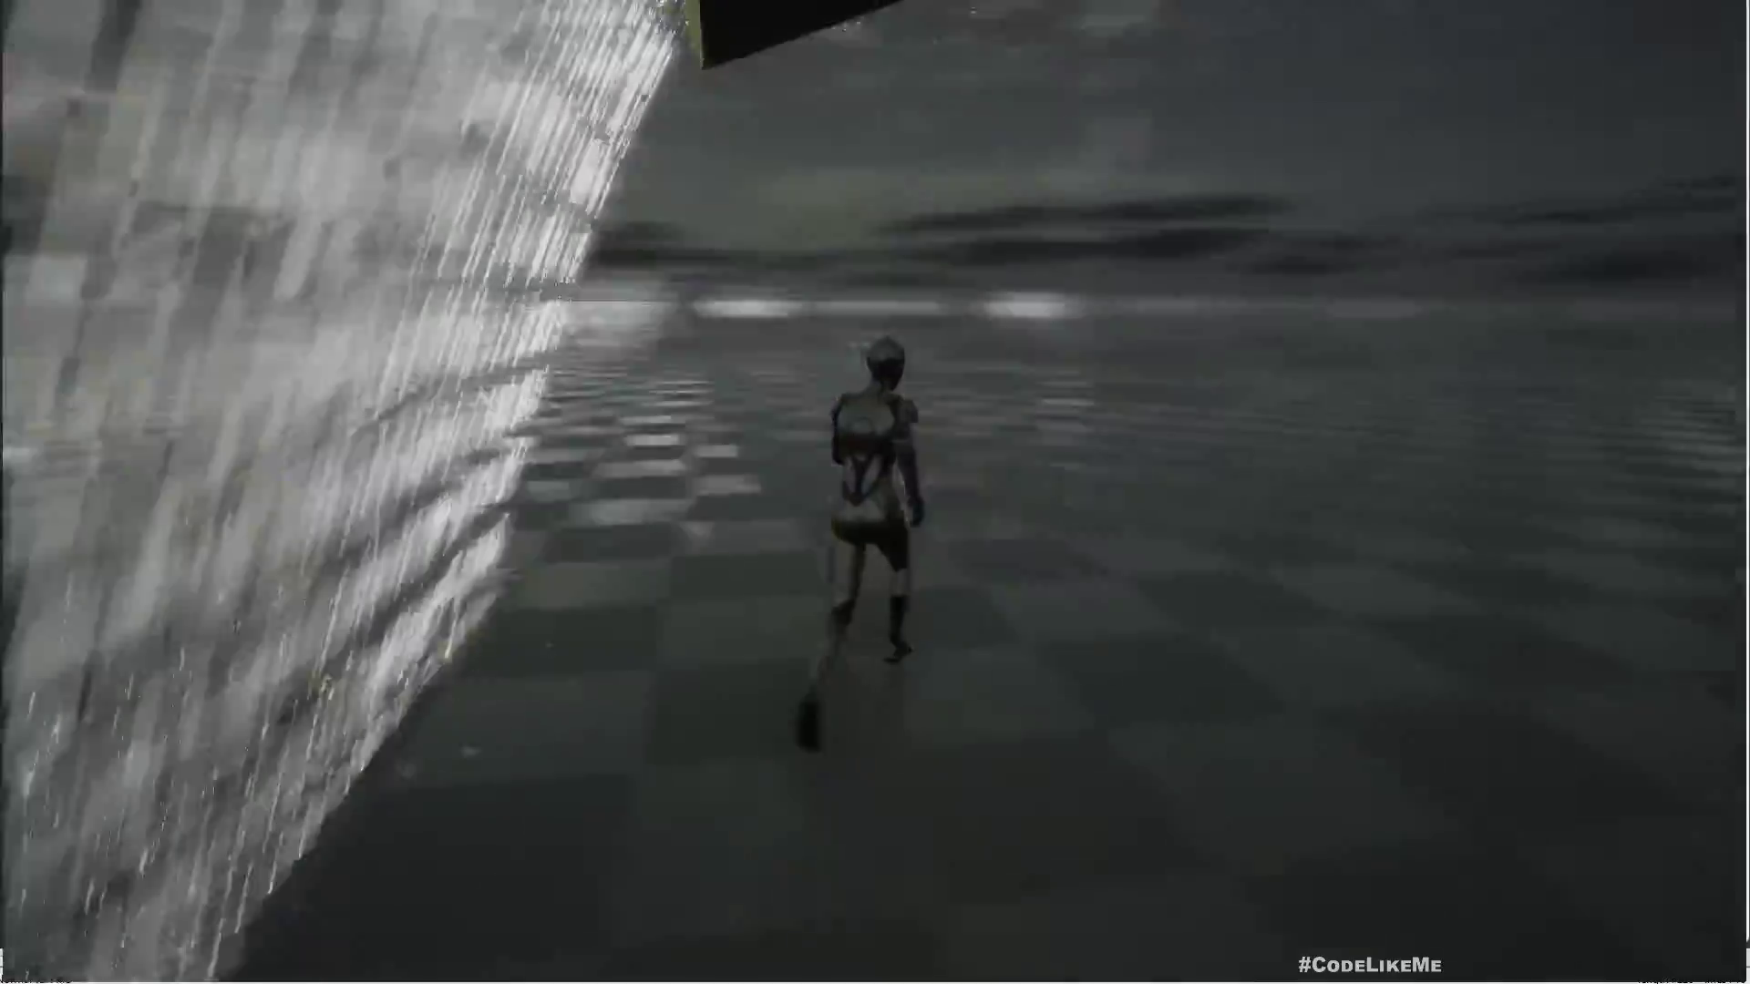
key("d")
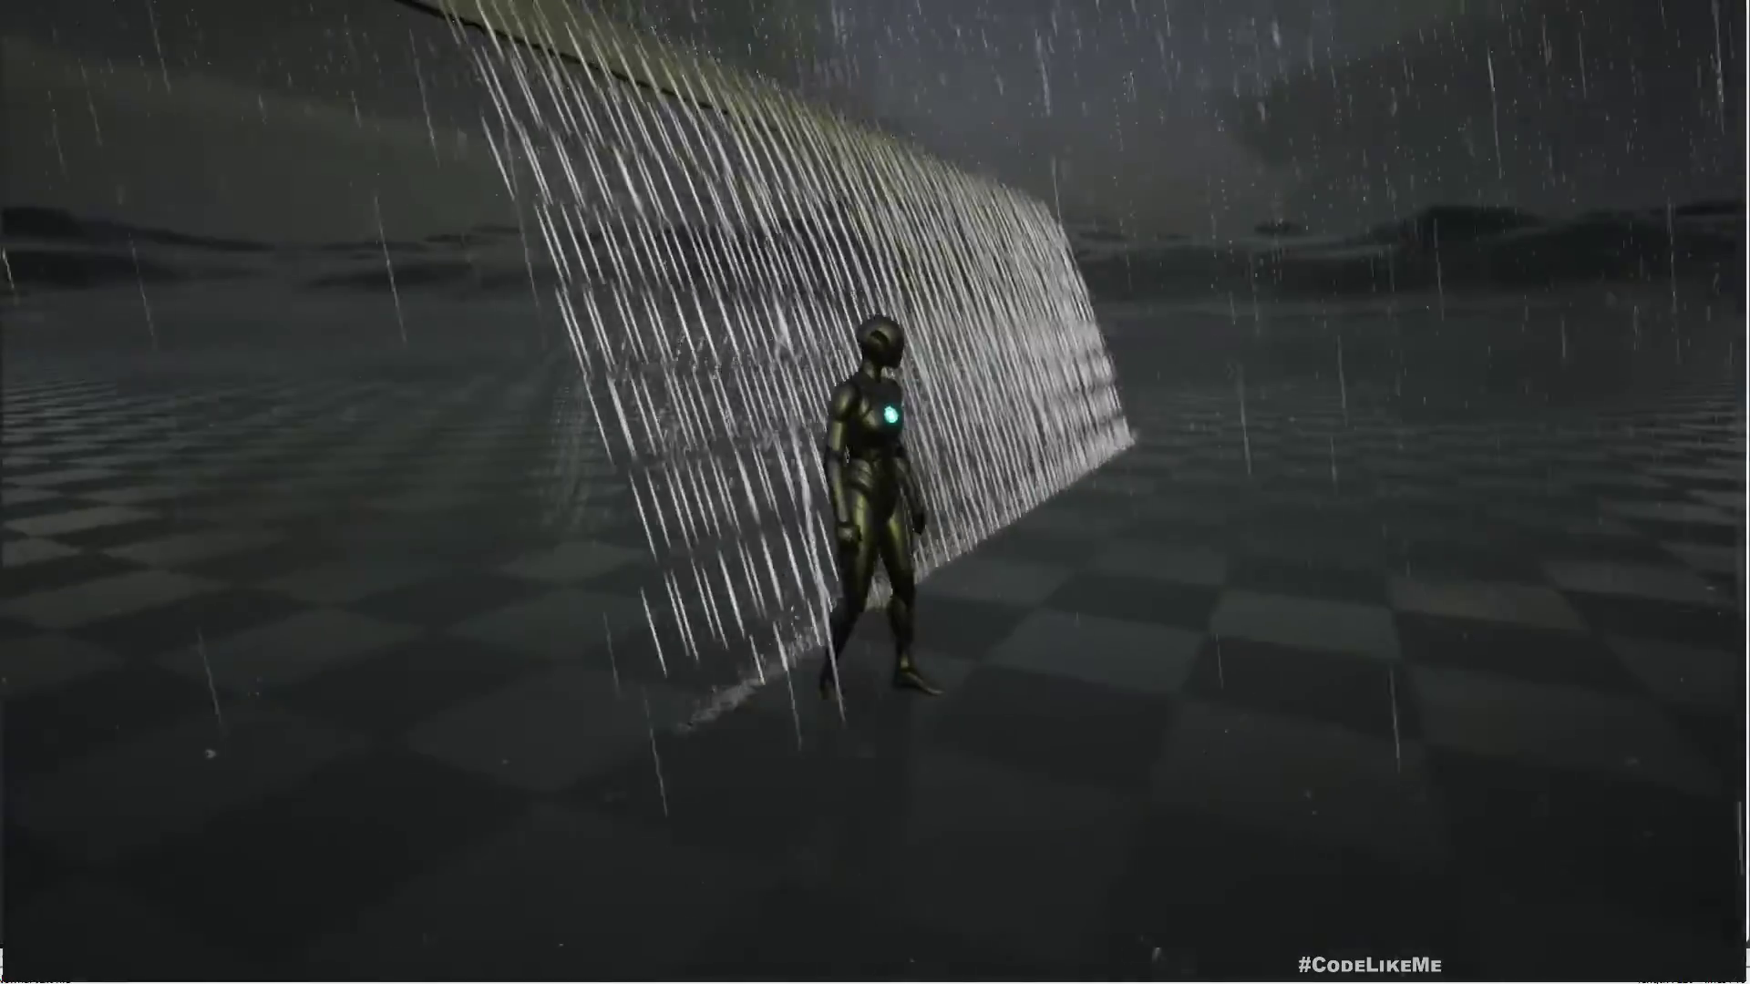
key("s")
key("w")
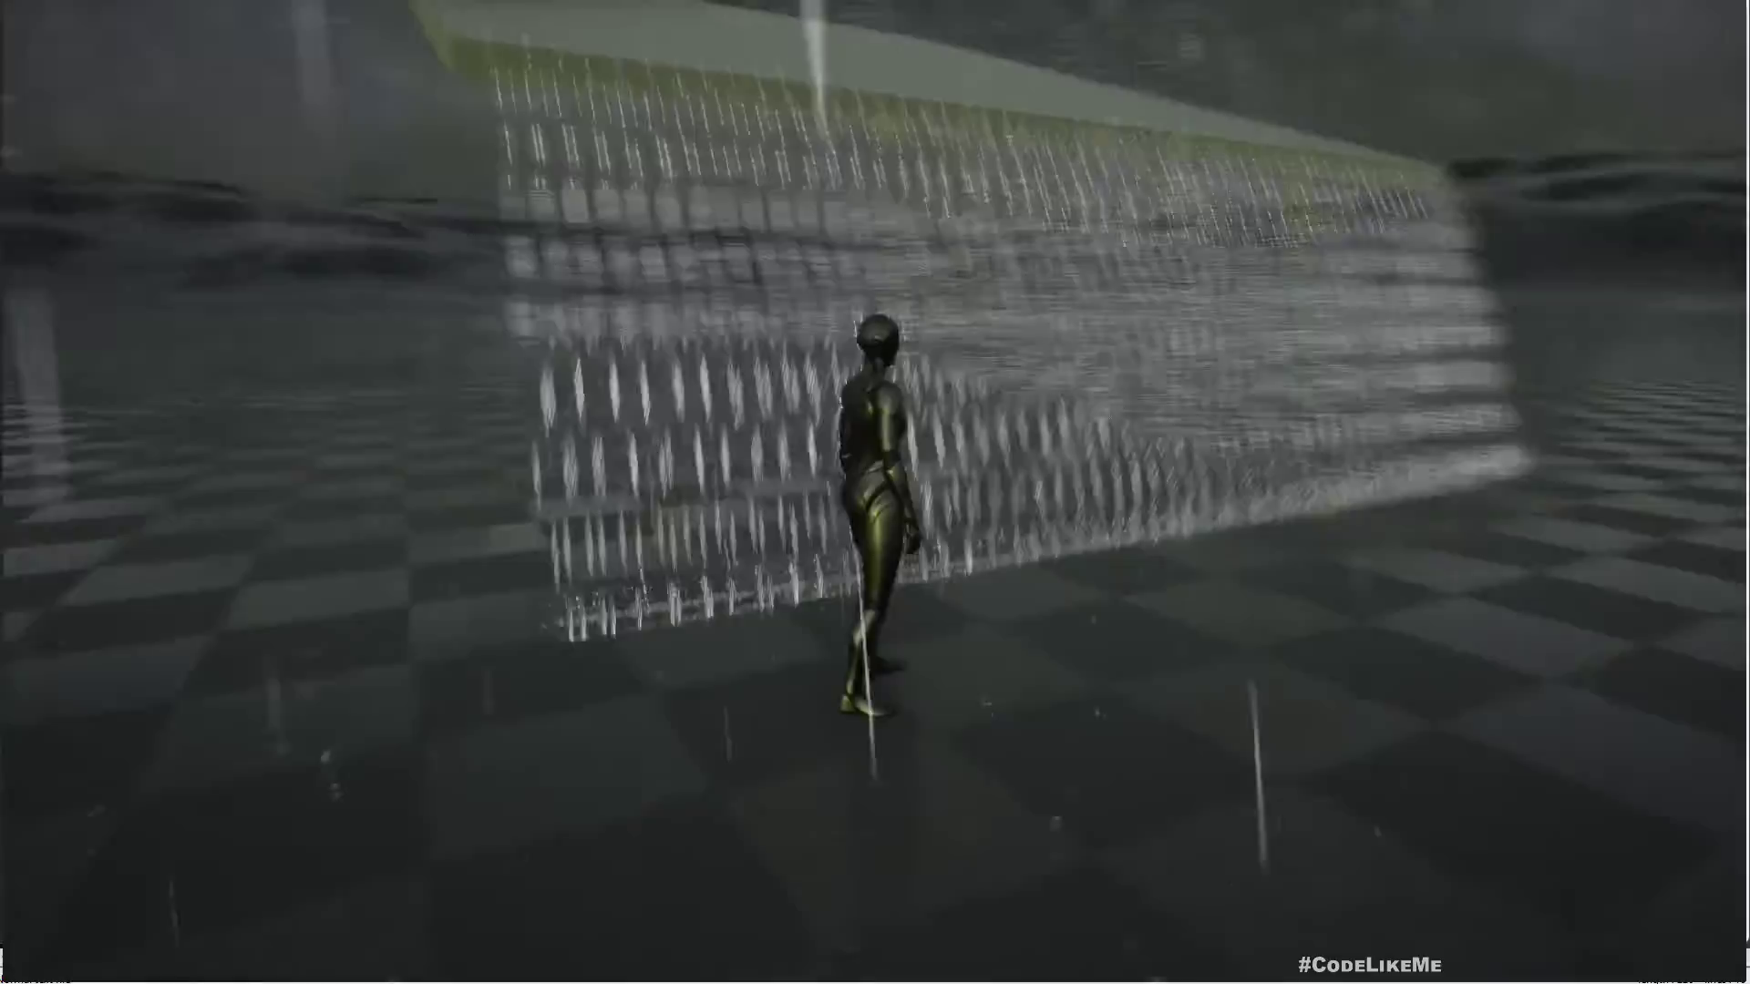
key("a")
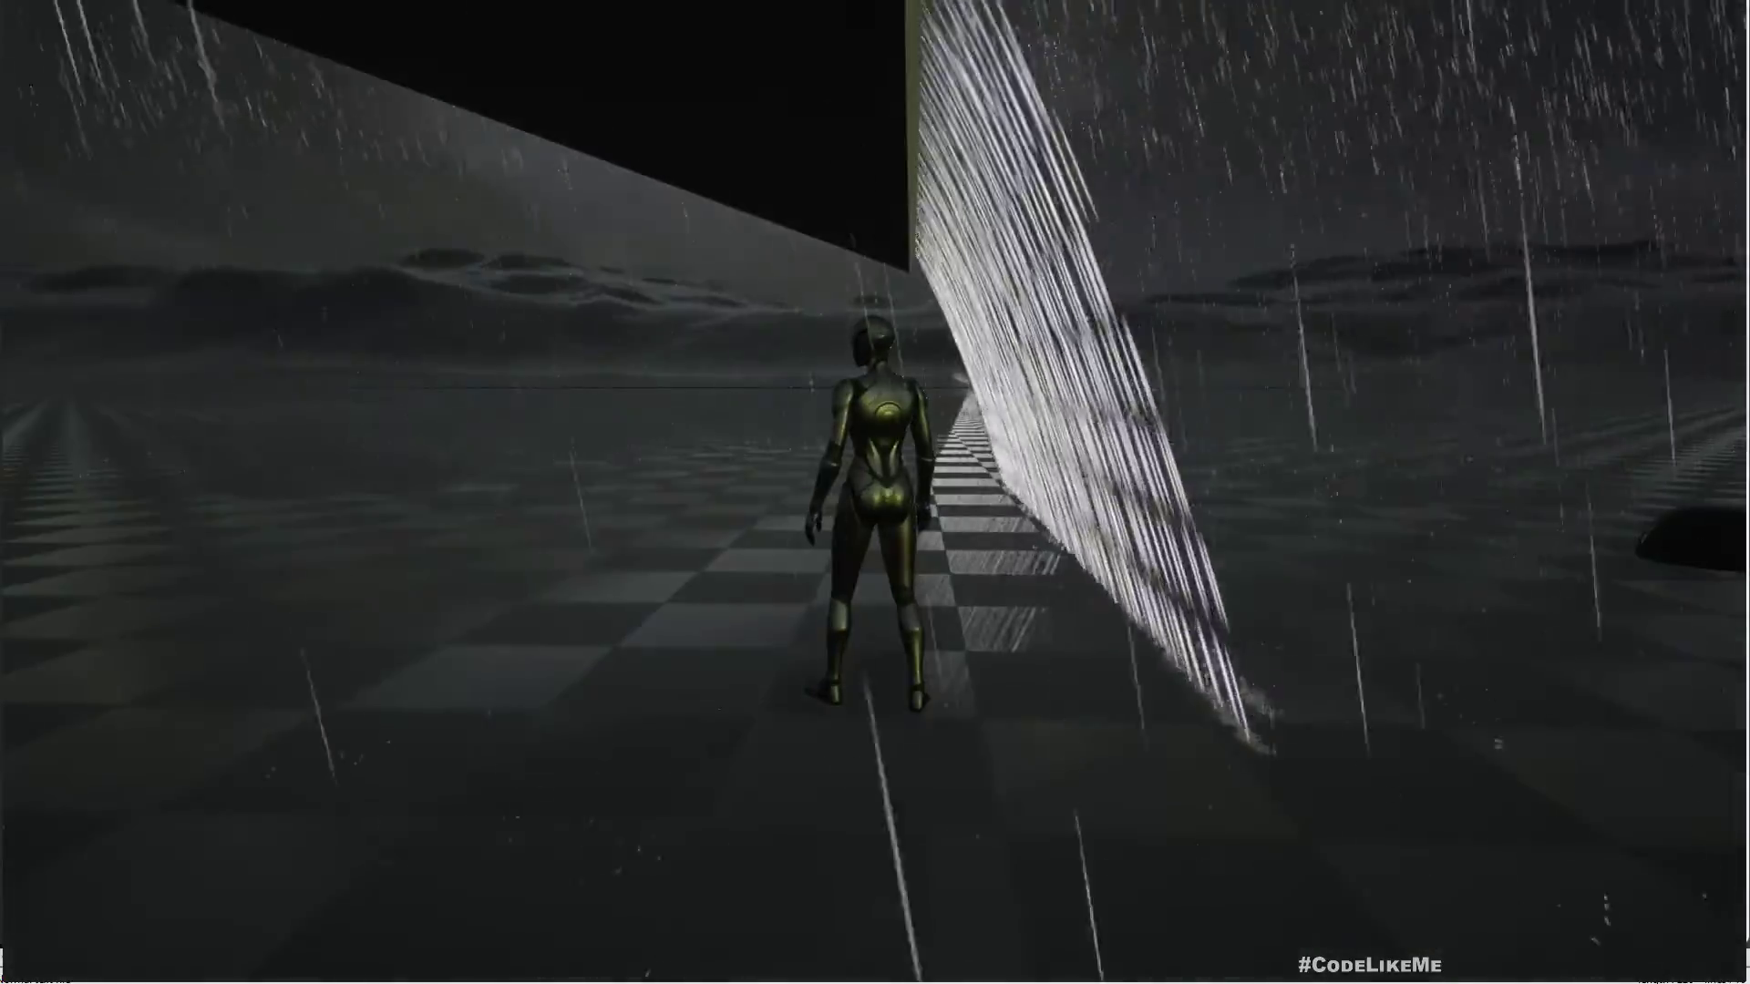
key("d")
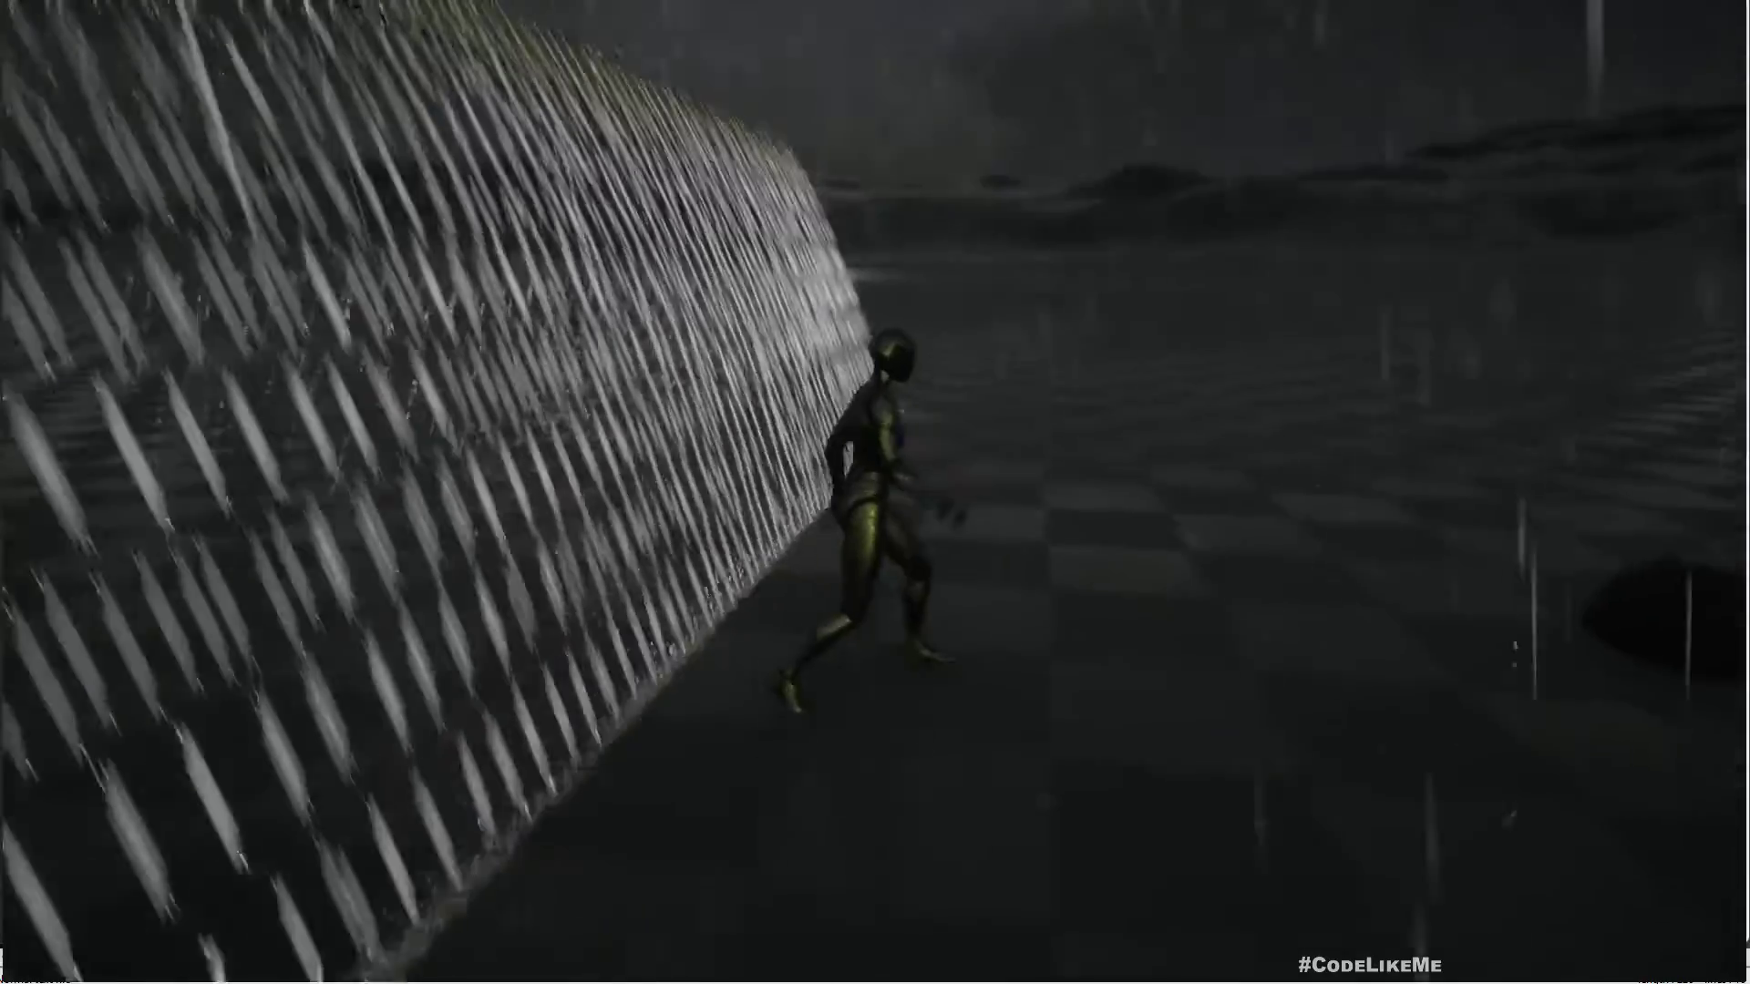
key("F11")
key("Escape")
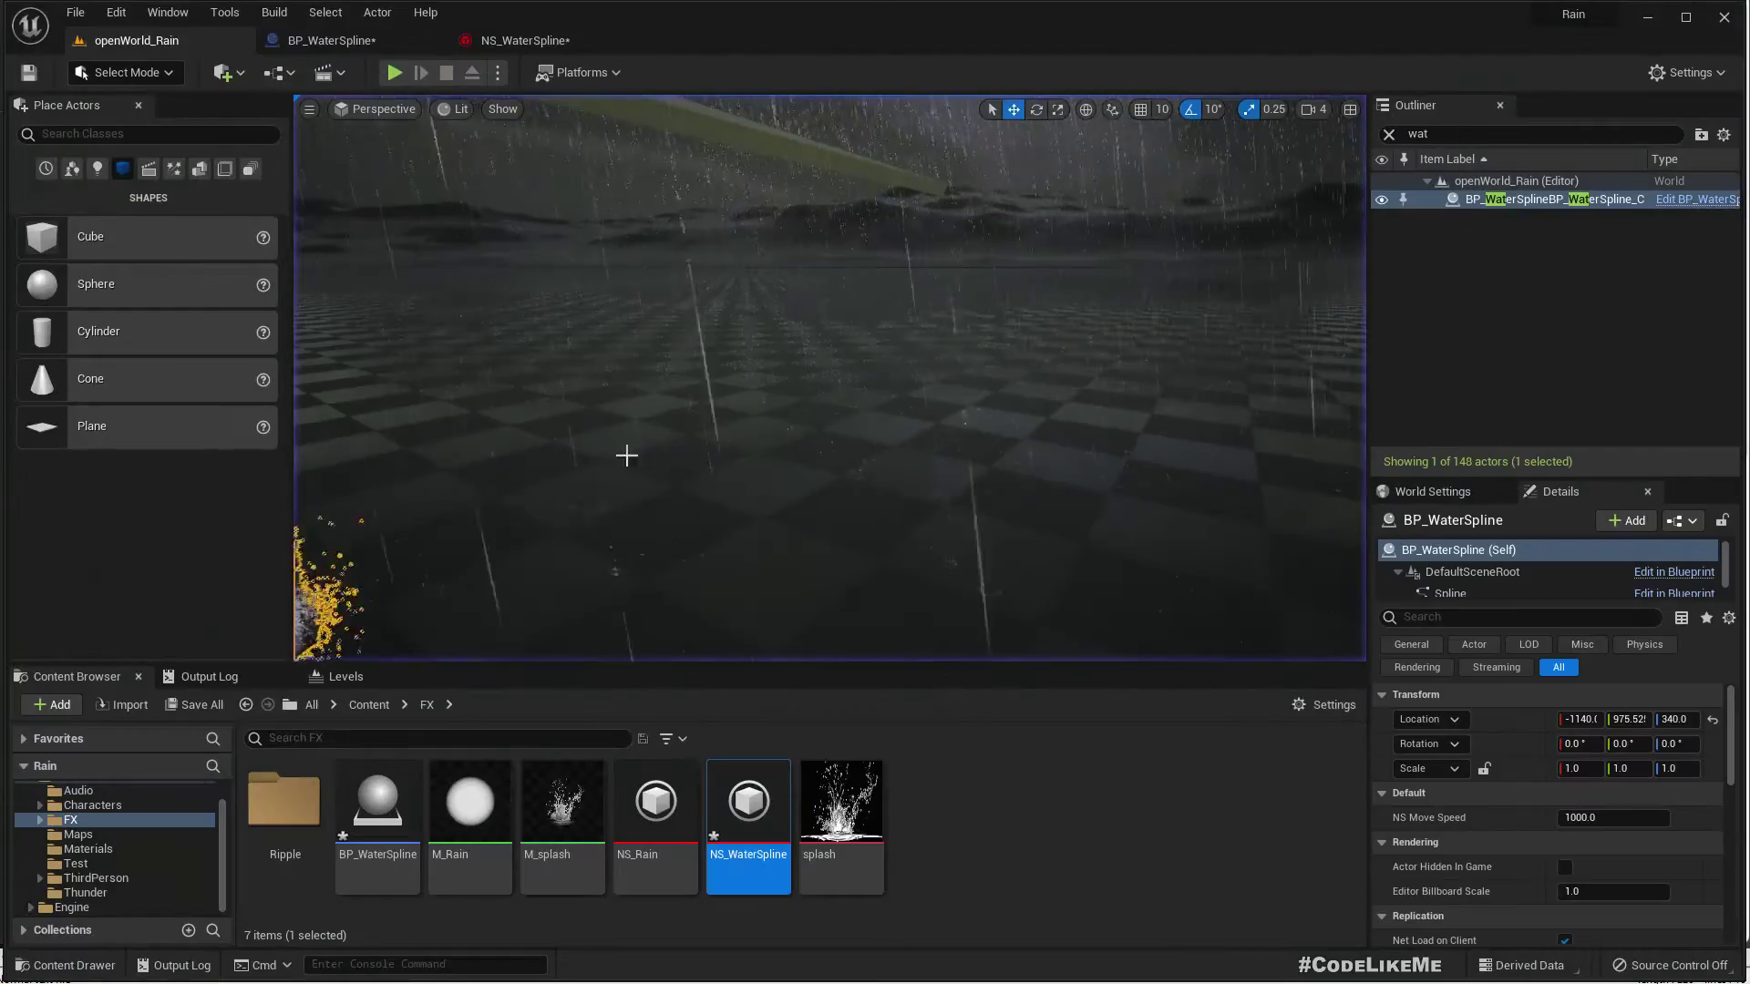
Disable the Add Velocity module of the Rain_streak emitter in NS_WaterSpline
left_click(486, 35)
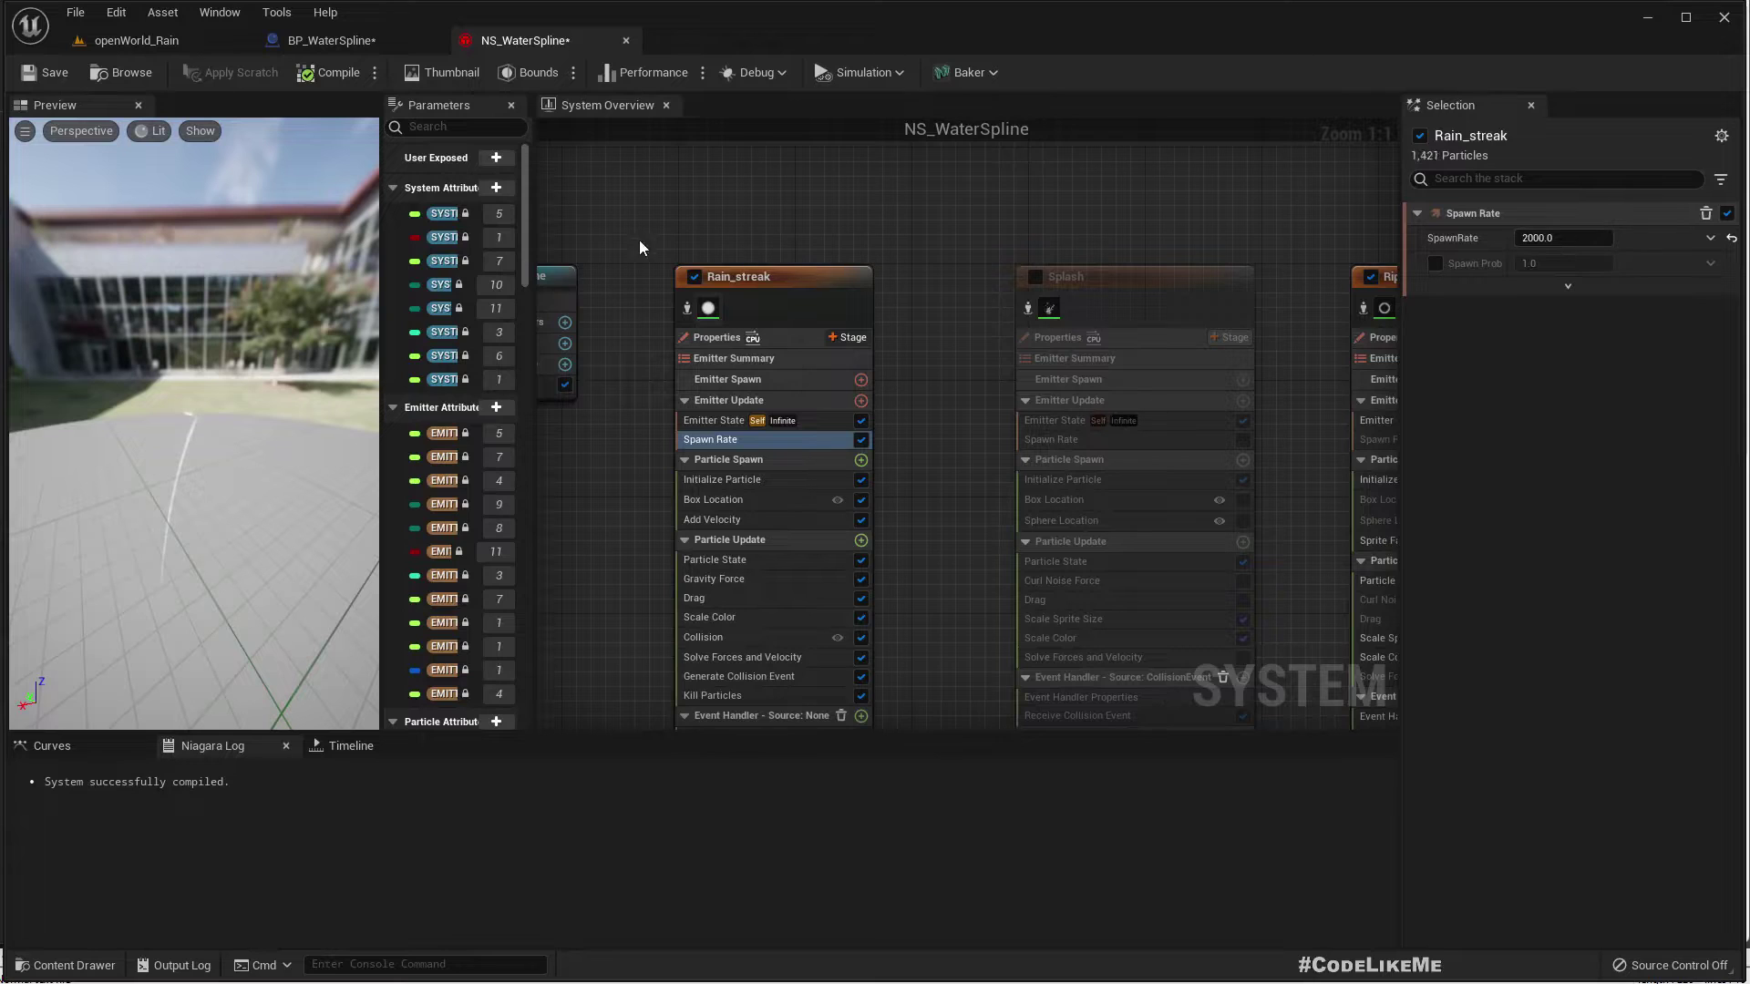
right_click_drag(783, 230, 771, 97)
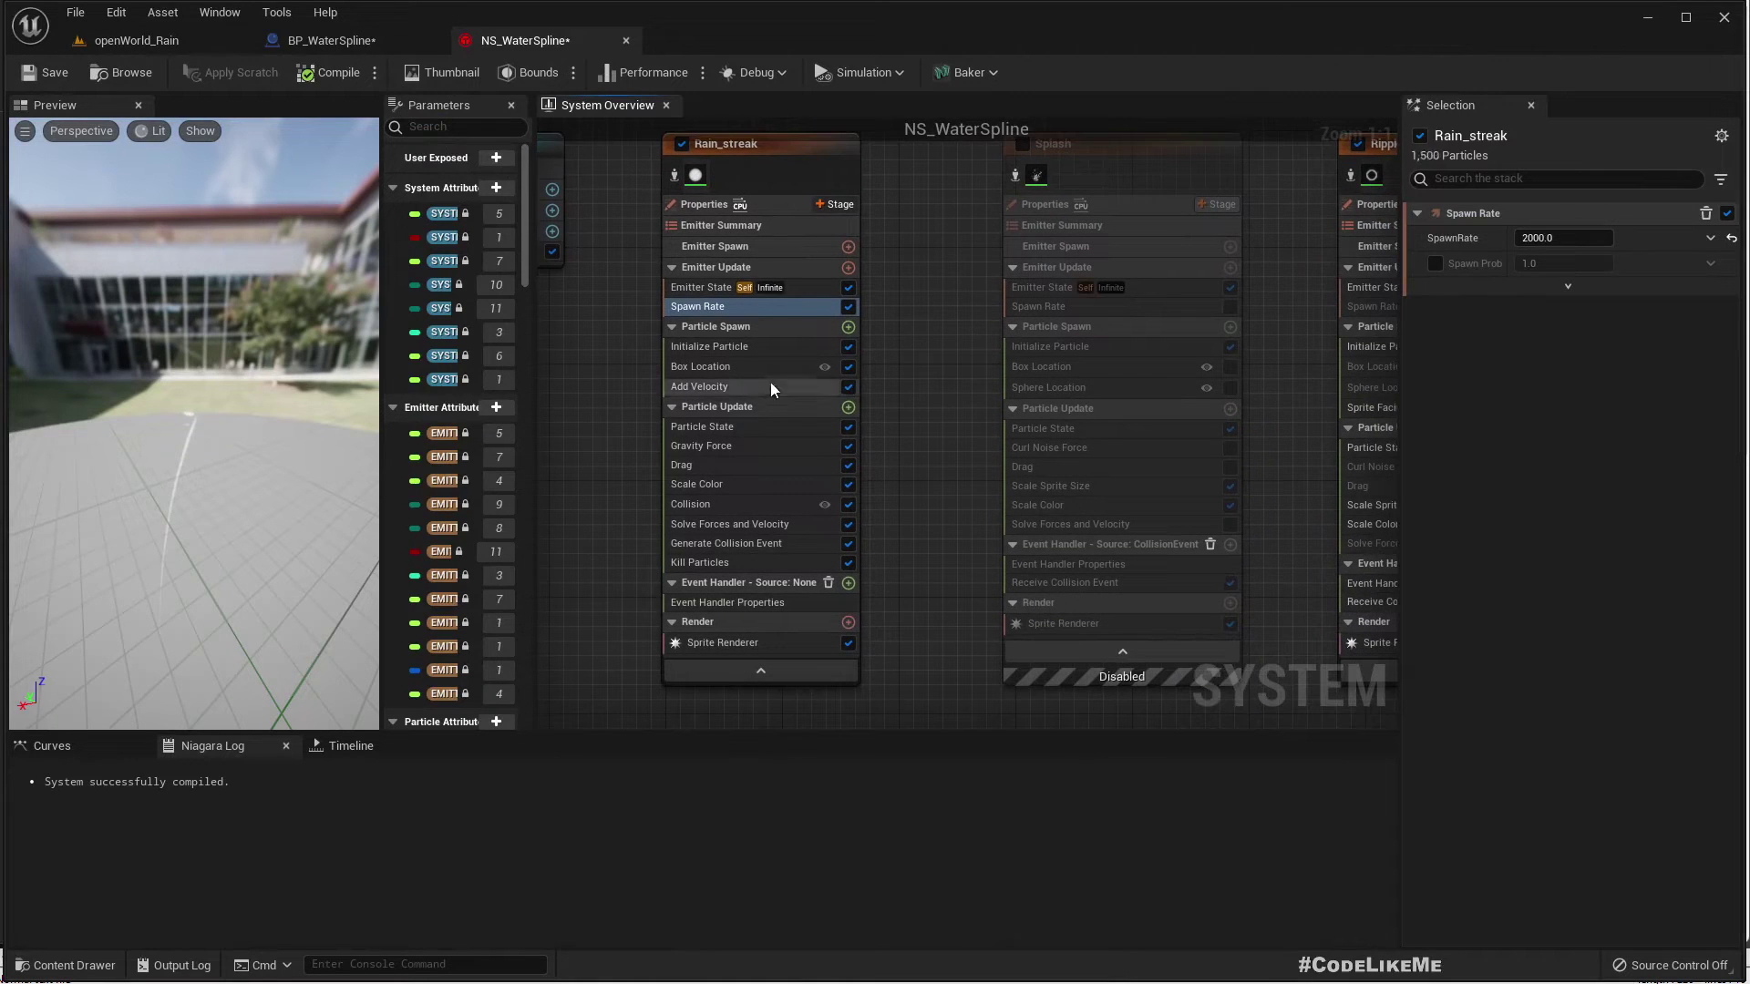
left_click(718, 345)
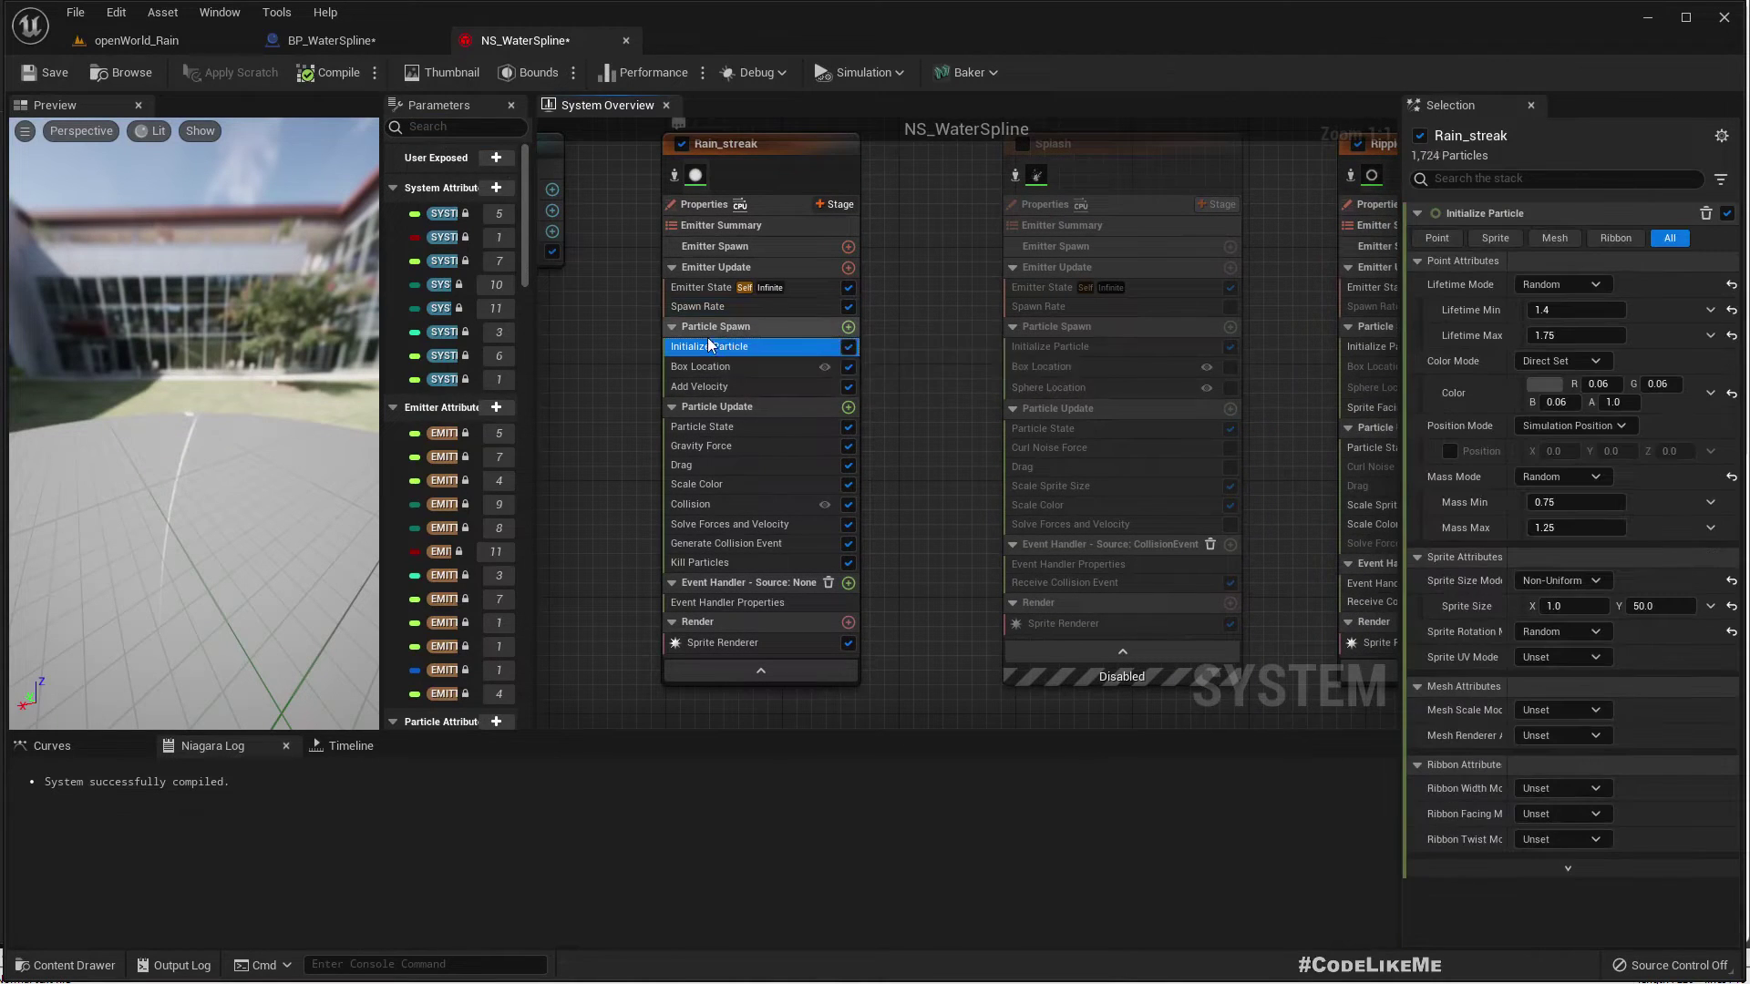
left_click(720, 386)
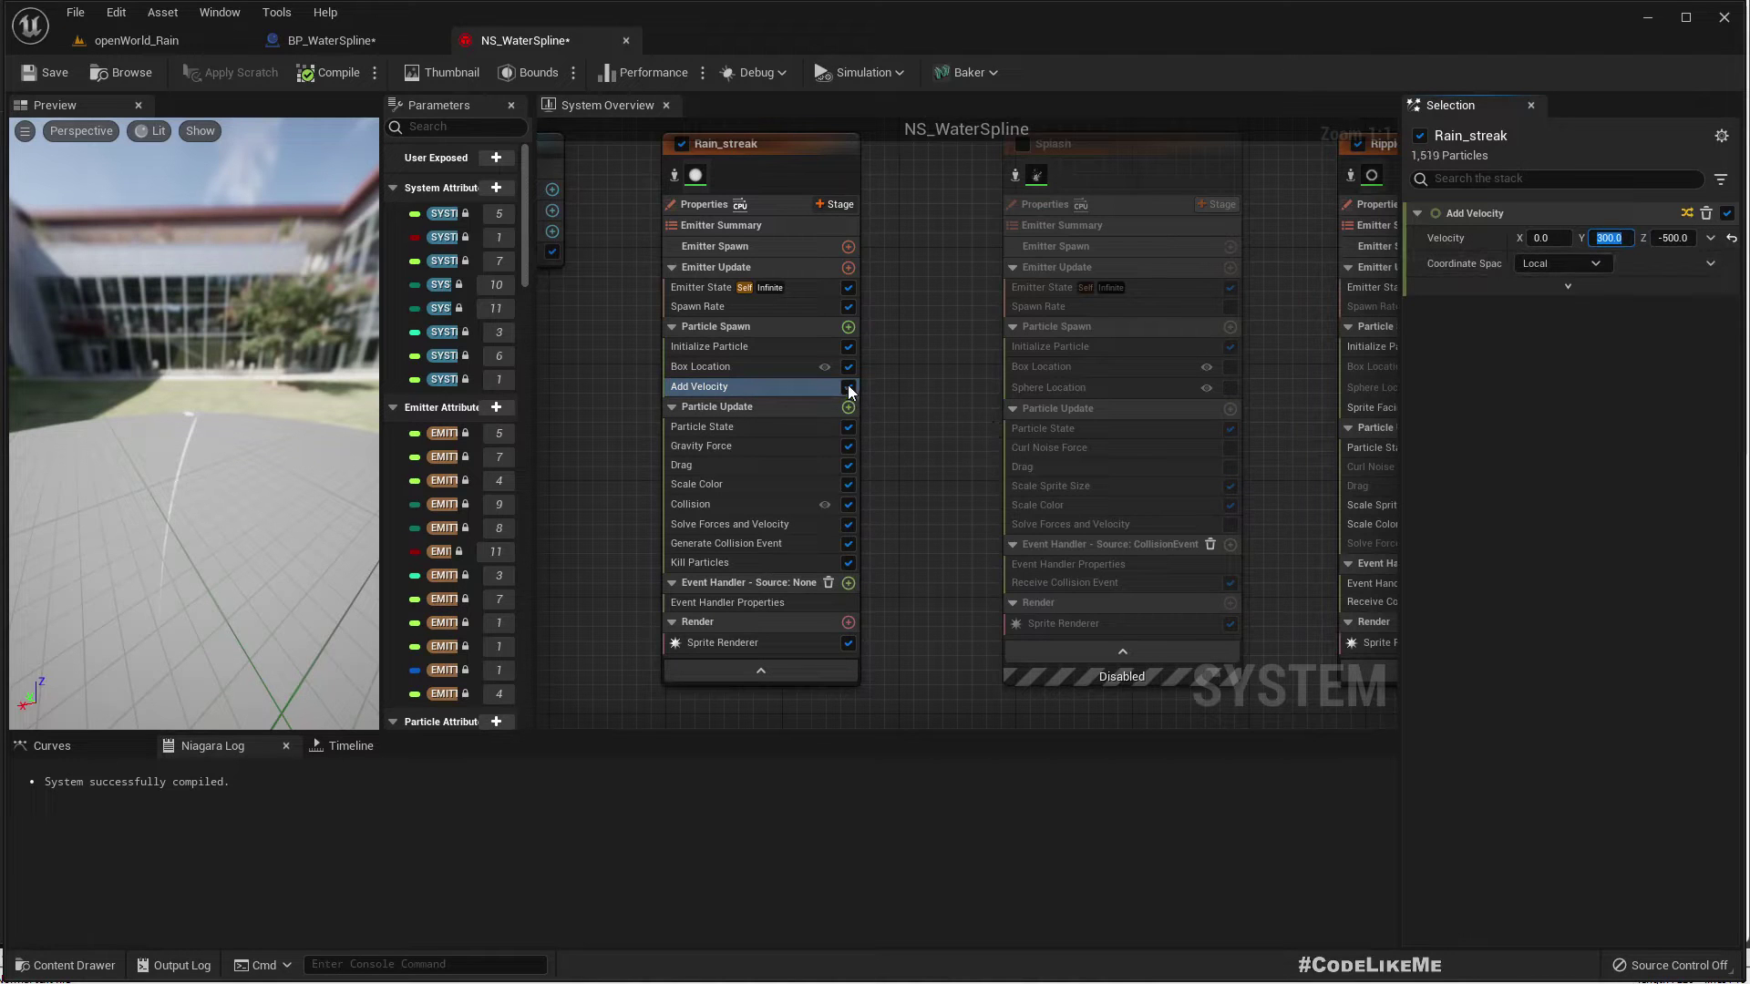
Play openWorld_Rain in full screen, circle the slab with the character to check the falling streaks without added velocity, and stop playing
left_click(94, 72)
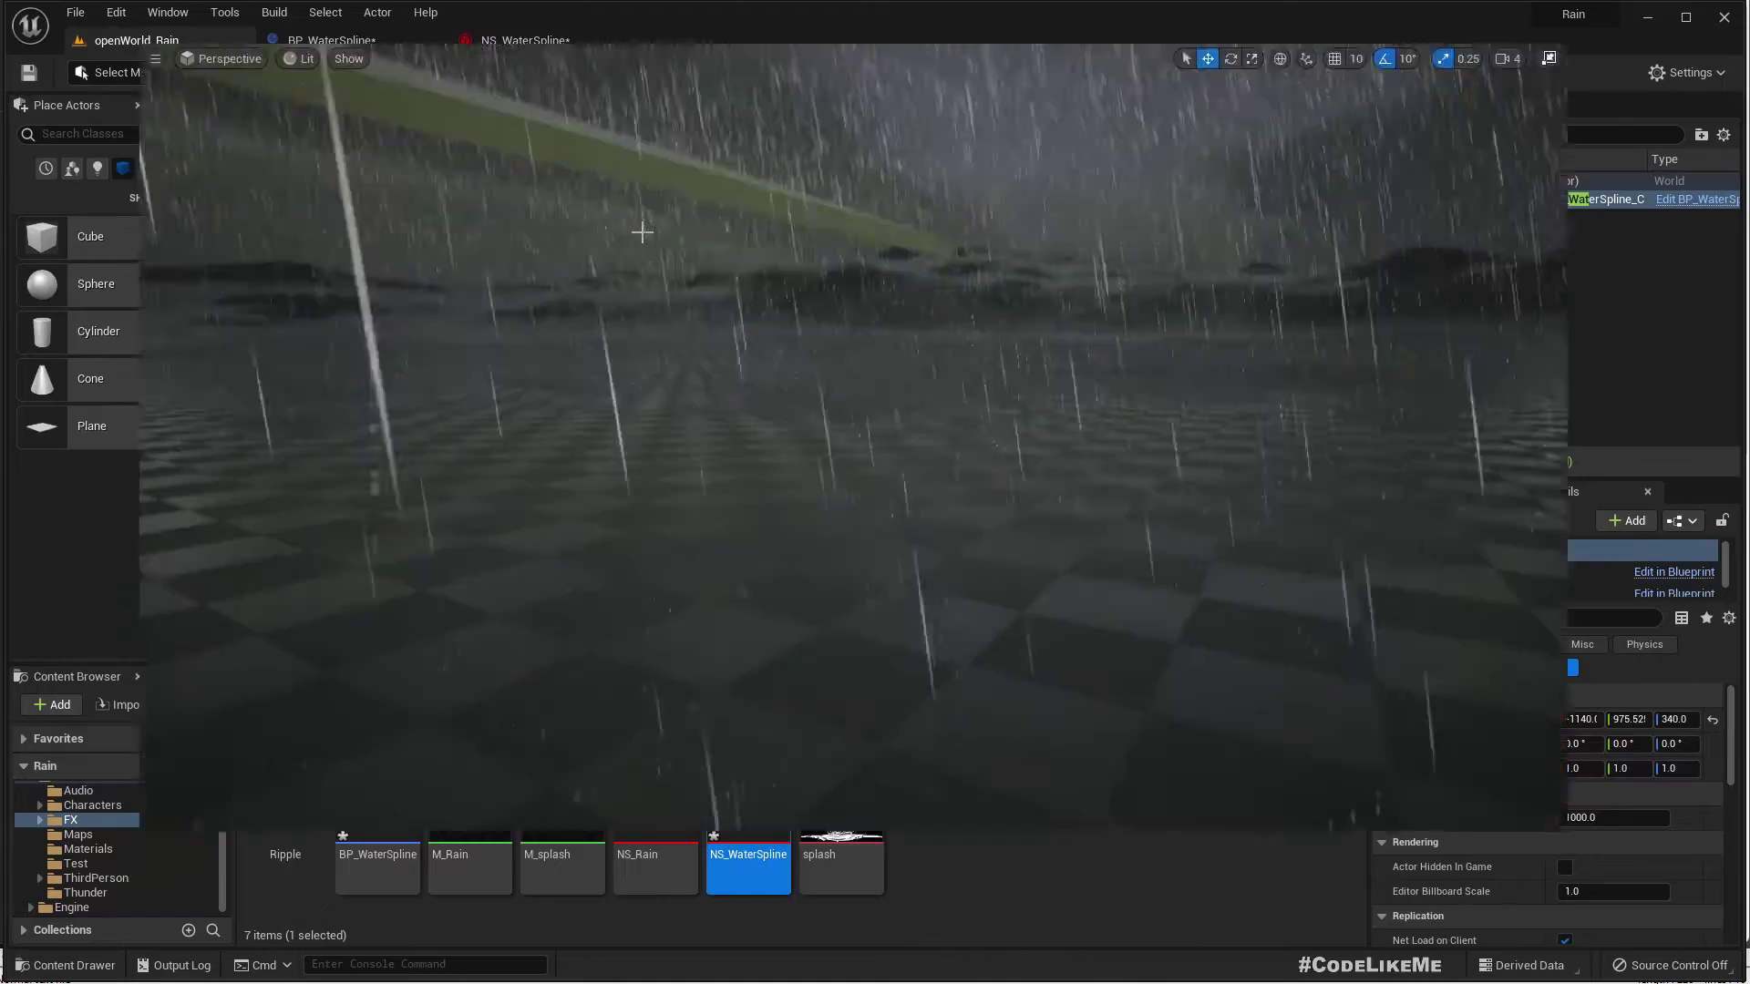
key("alt+p")
left_click(697, 278)
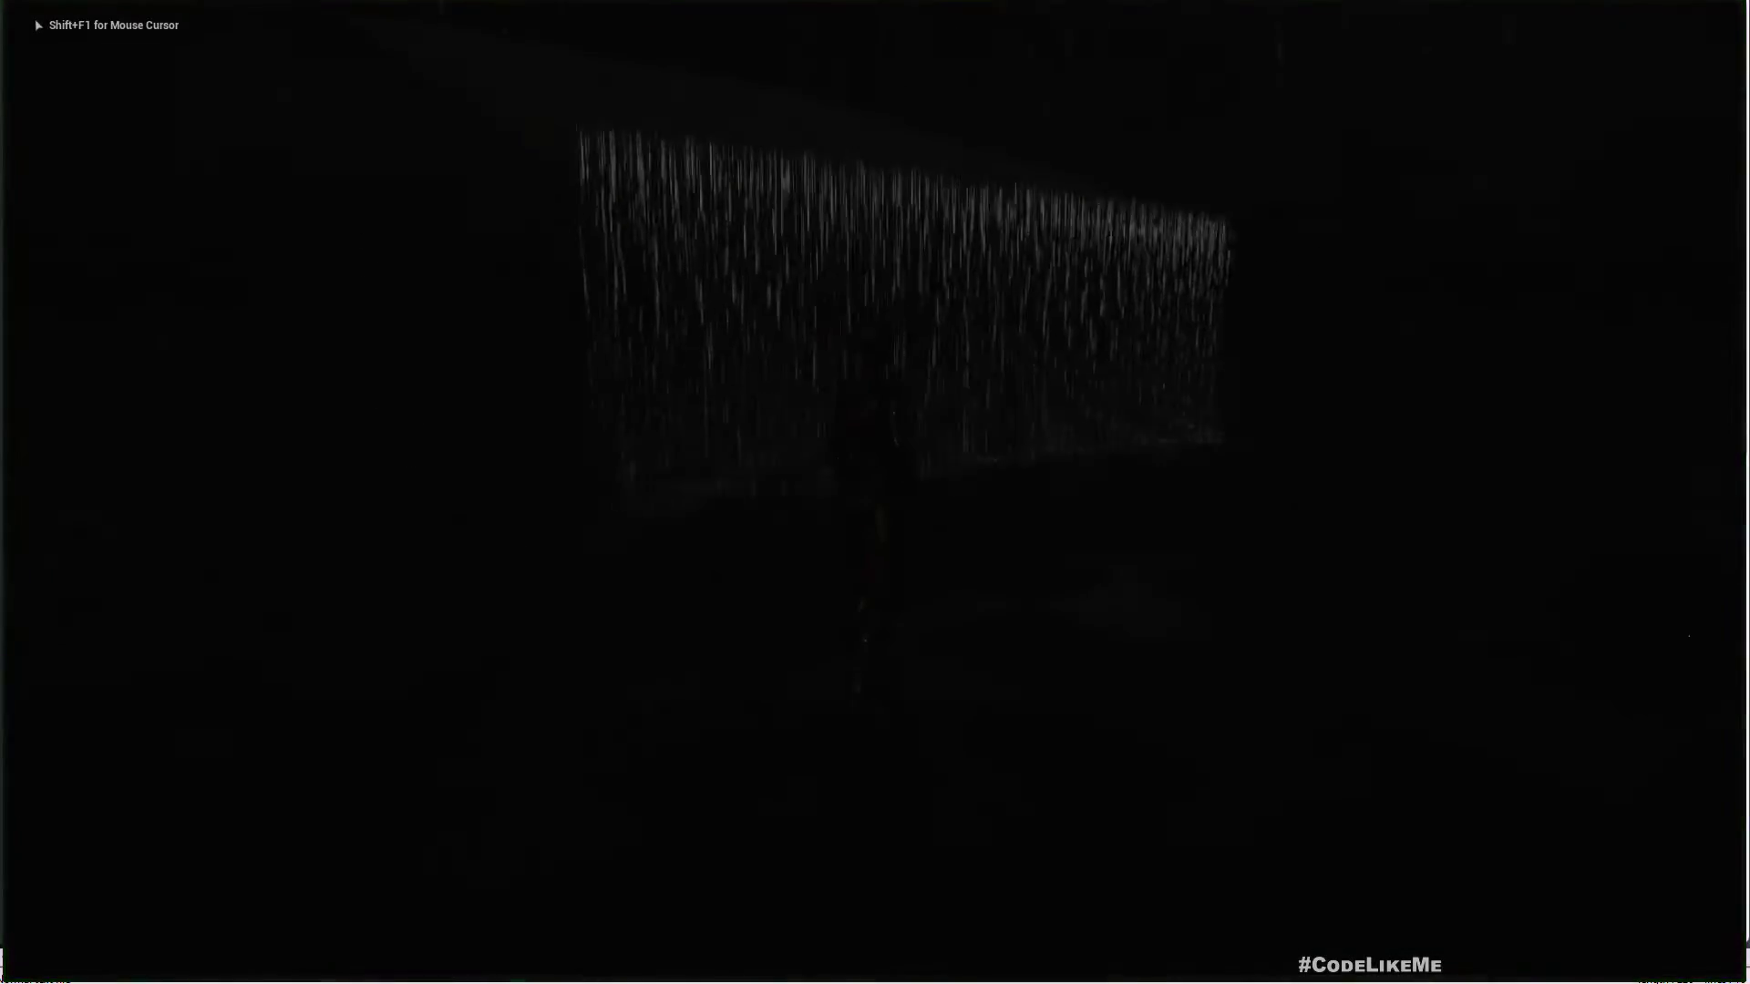
key("d")
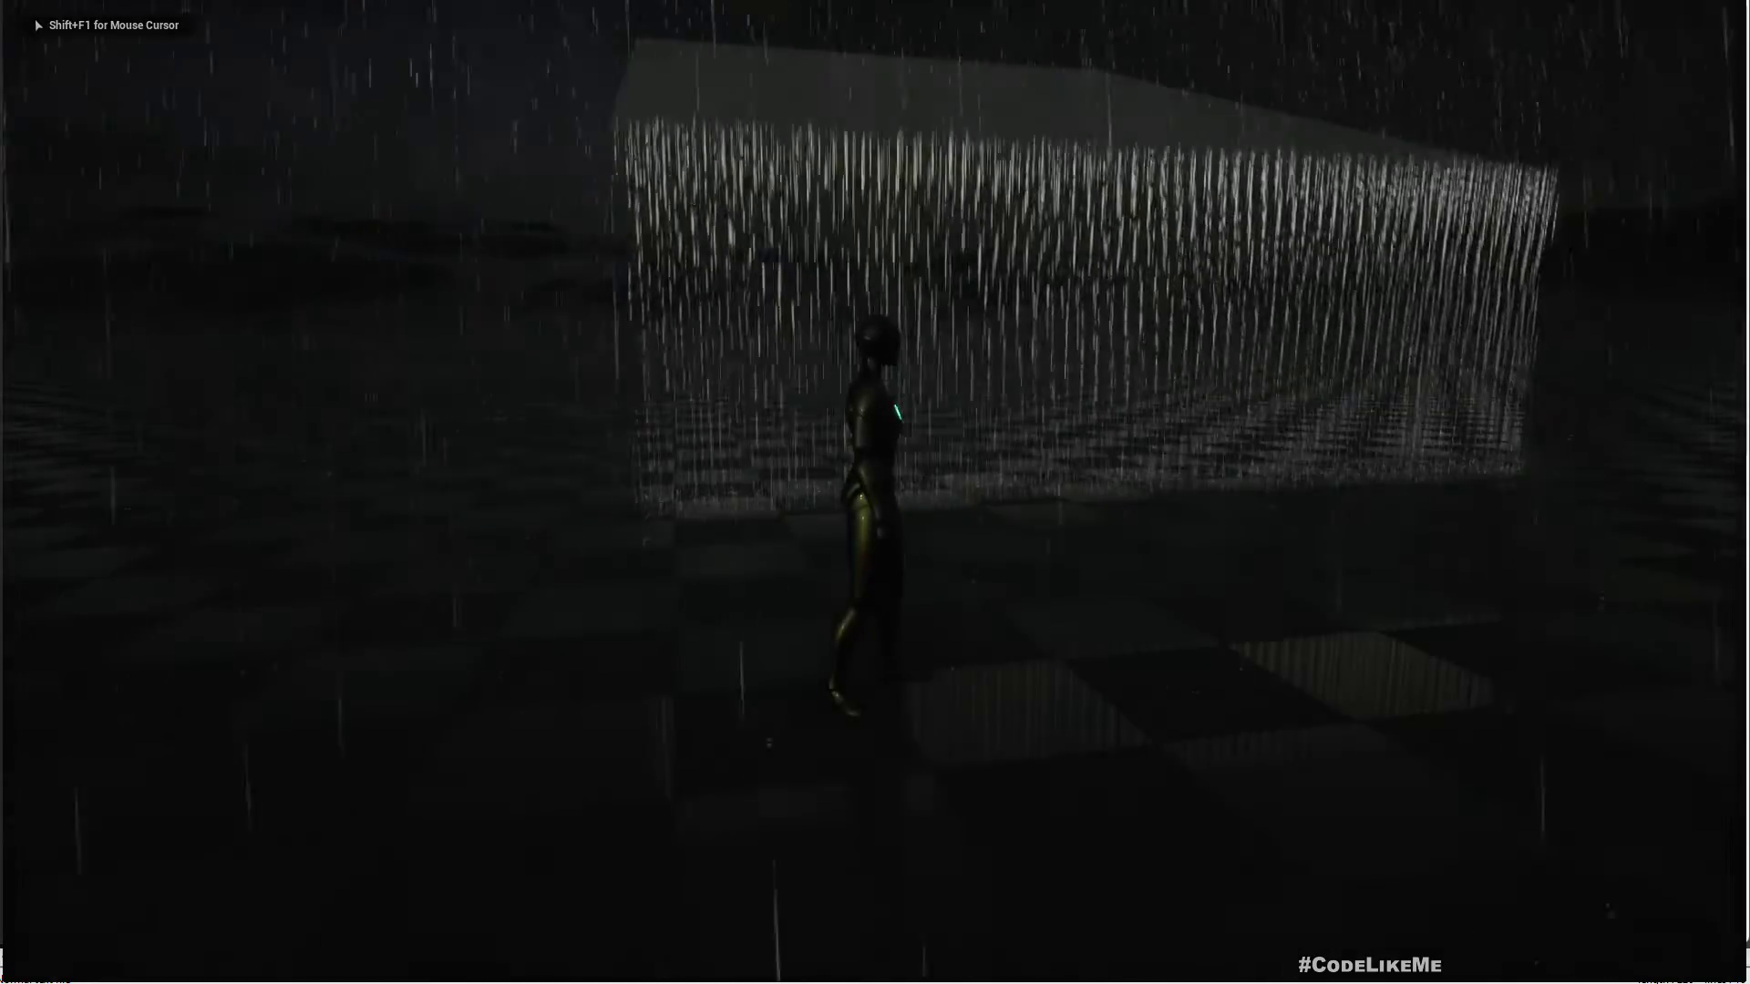
key("a")
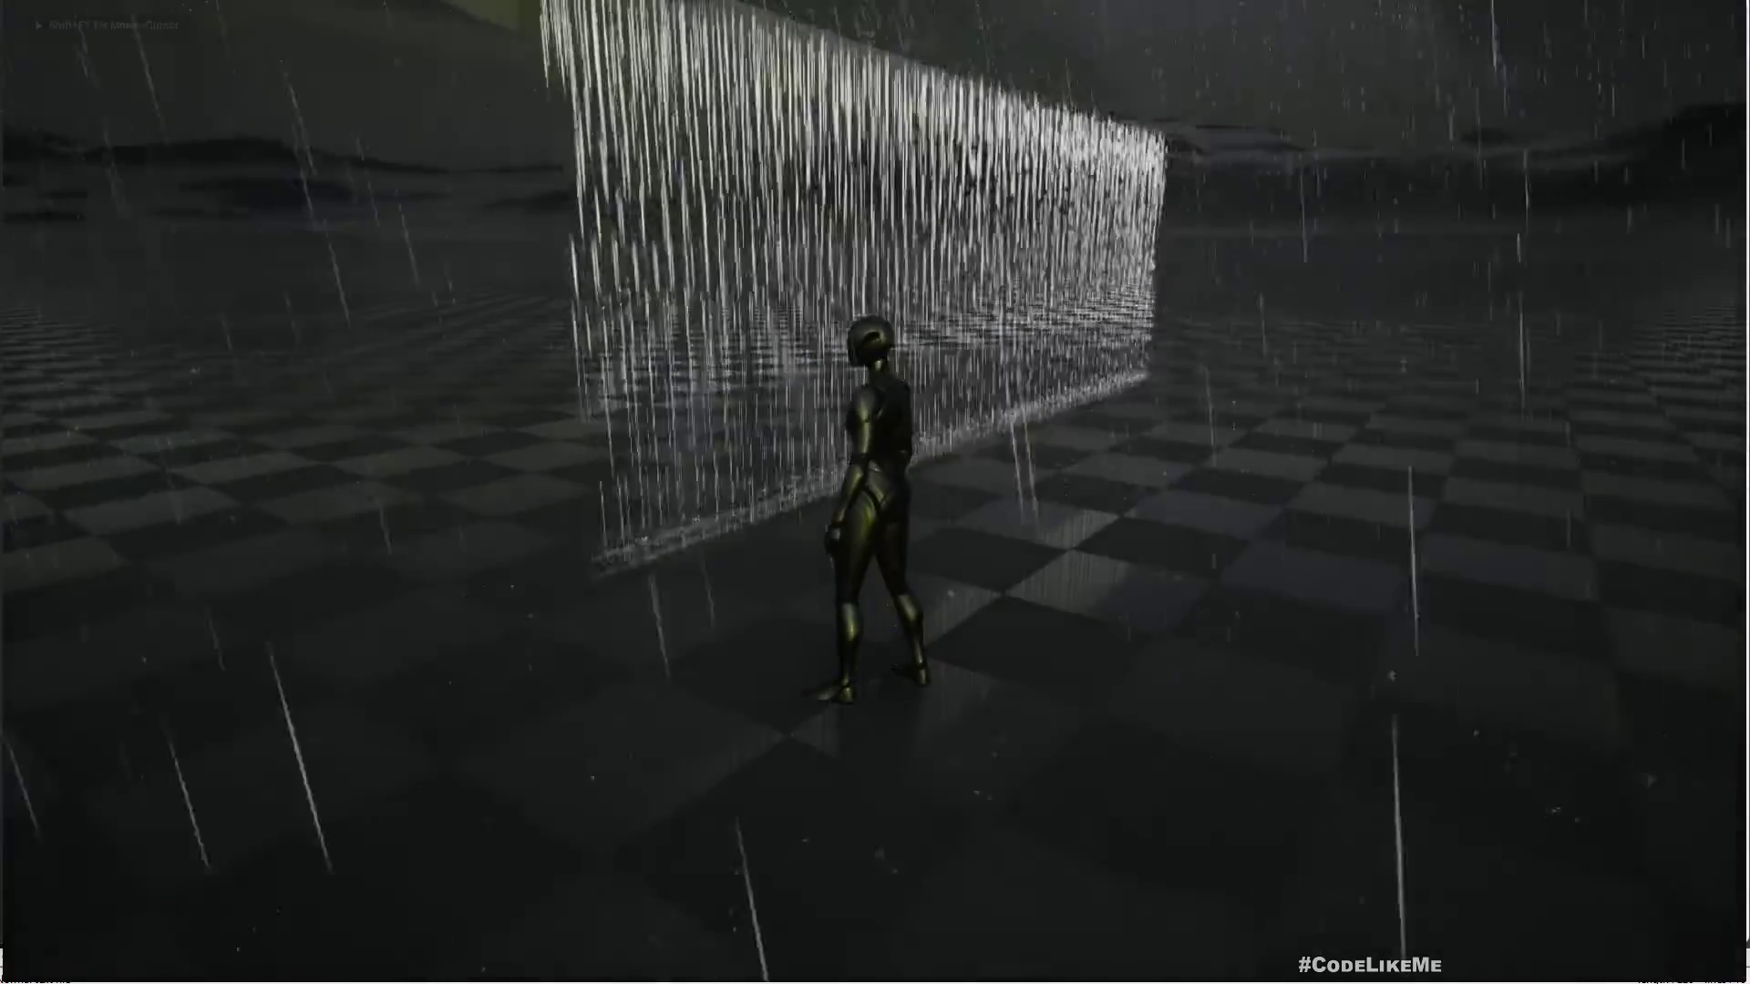
key("a")
key("s")
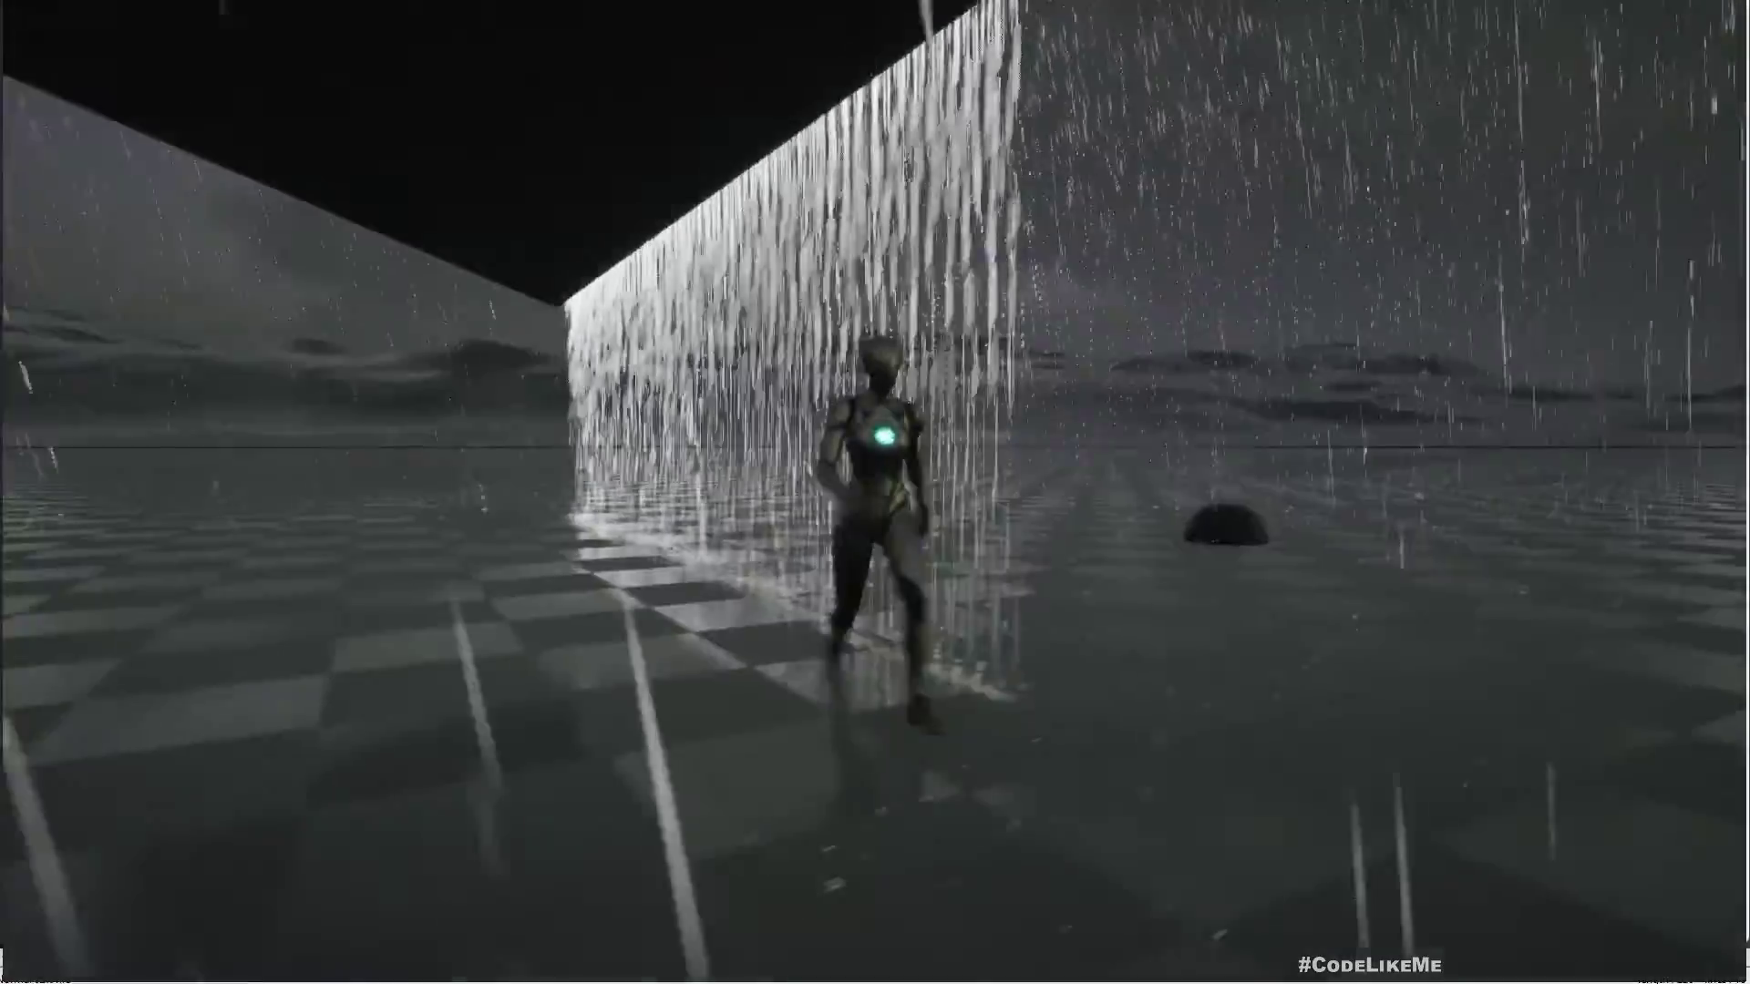
key("d")
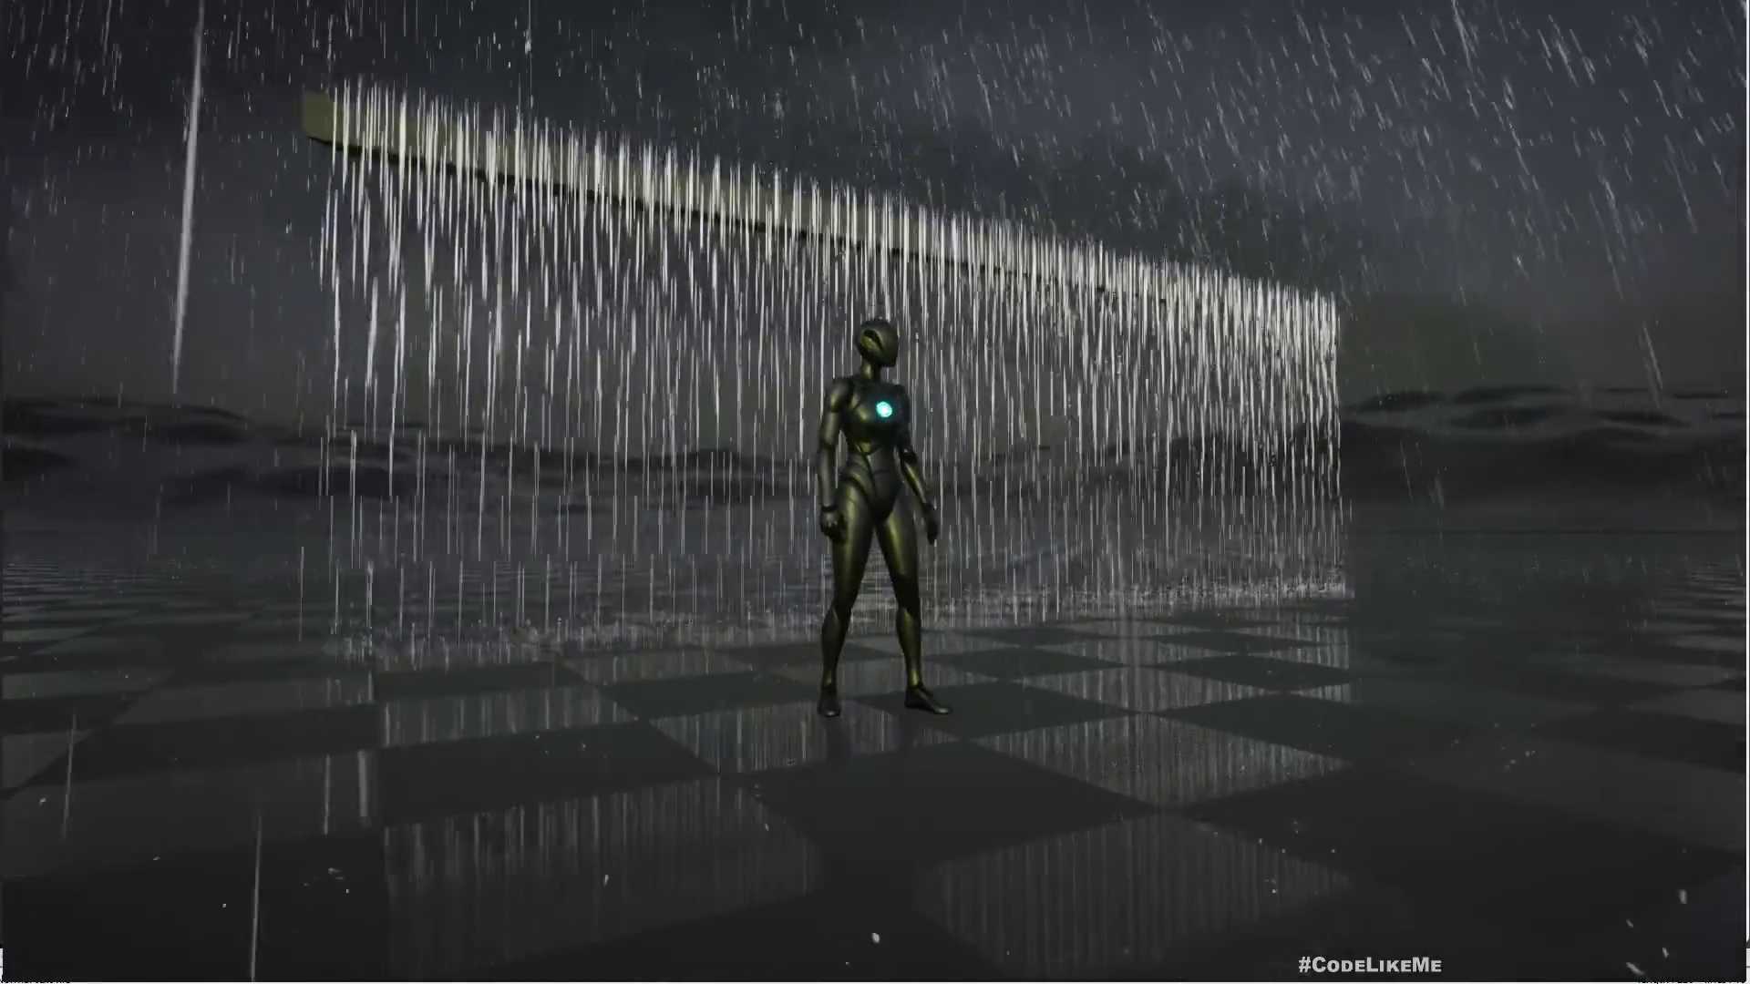
key("d")
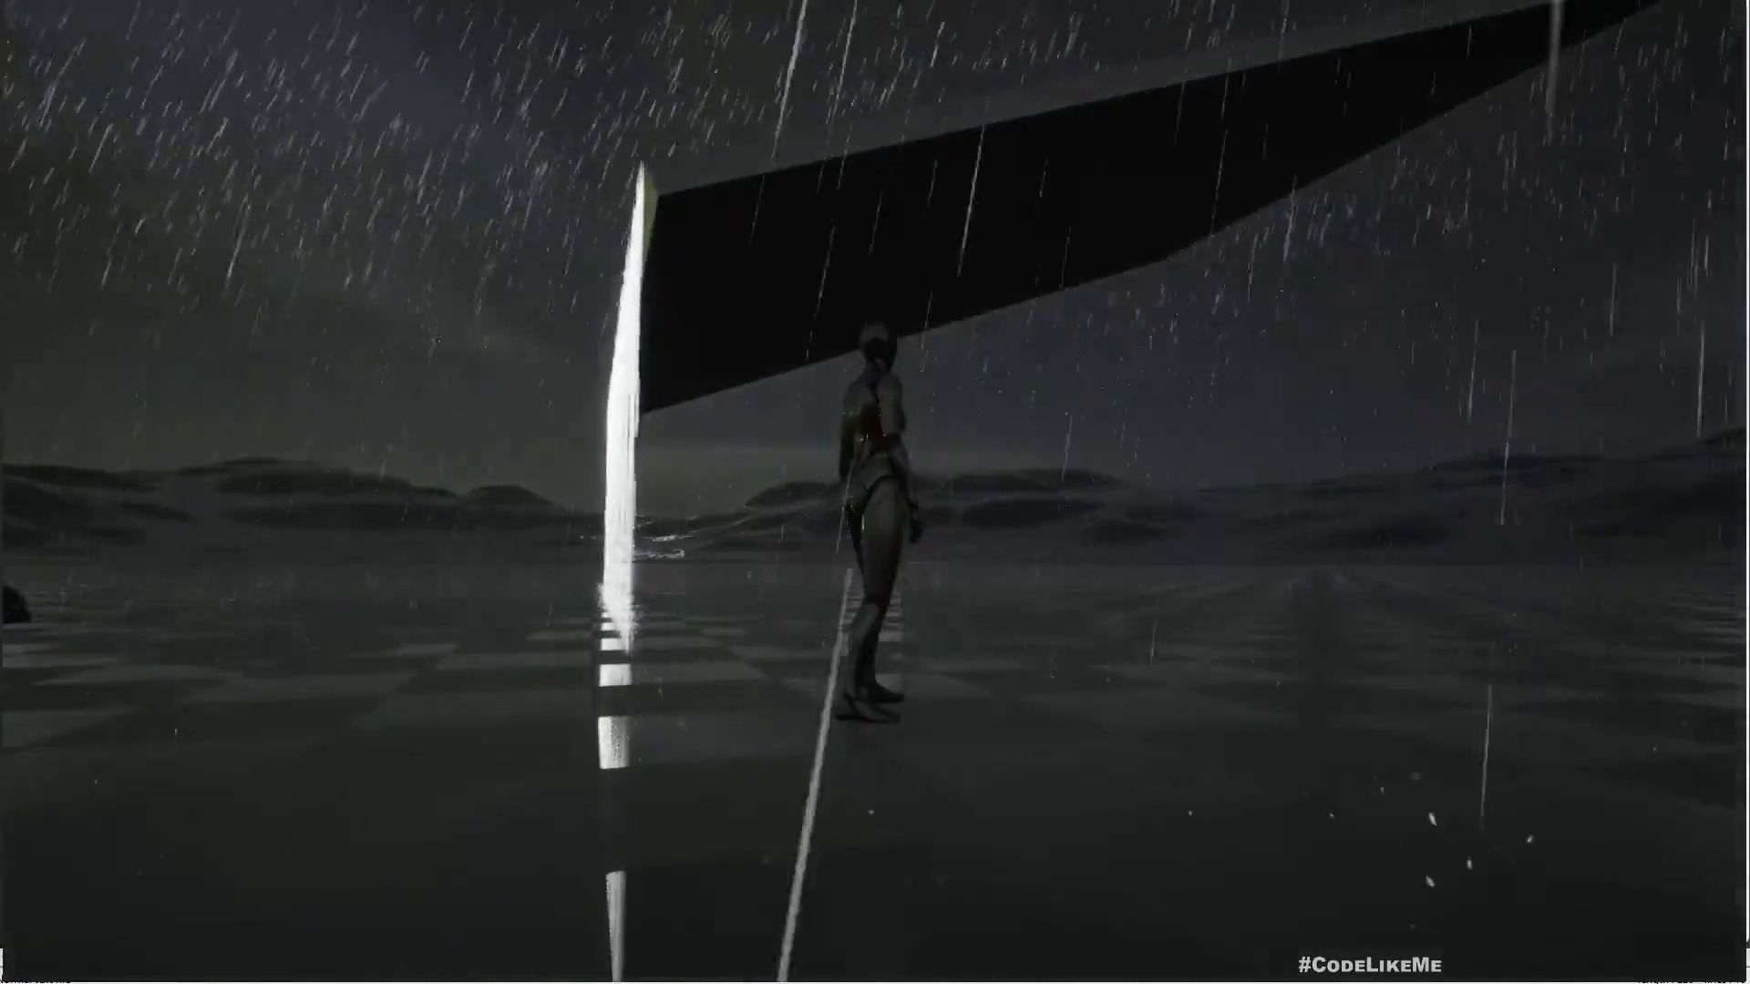
key("a")
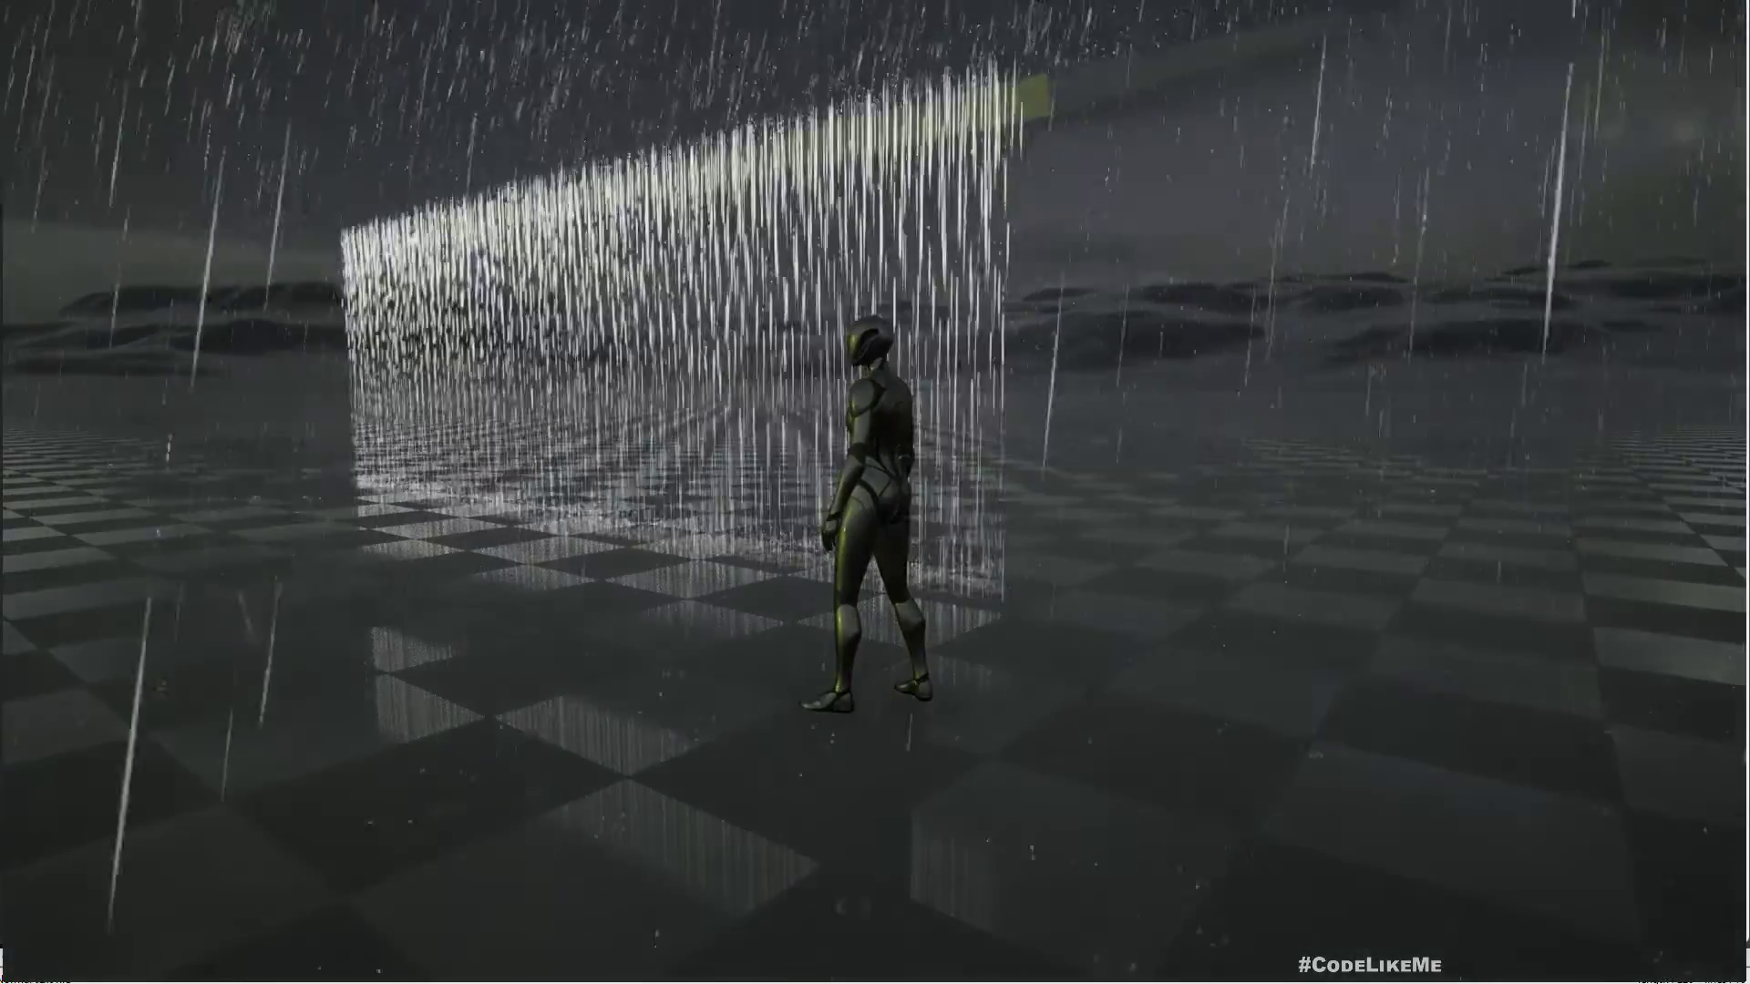
key("Escape")
Examine the BP_WaterSpline water streak up close in the level viewport, and leave full screen
key("w")
mouse_move(71, 145)
right_mouse_down()
mouse_move(109, 137)
mouse_move(36, 132)
mouse_move(219, 128)
mouse_move(205, 187)
mouse_move(211, 172)
mouse_move(137, 136)
mouse_move(86, 145)
right_mouse_up()
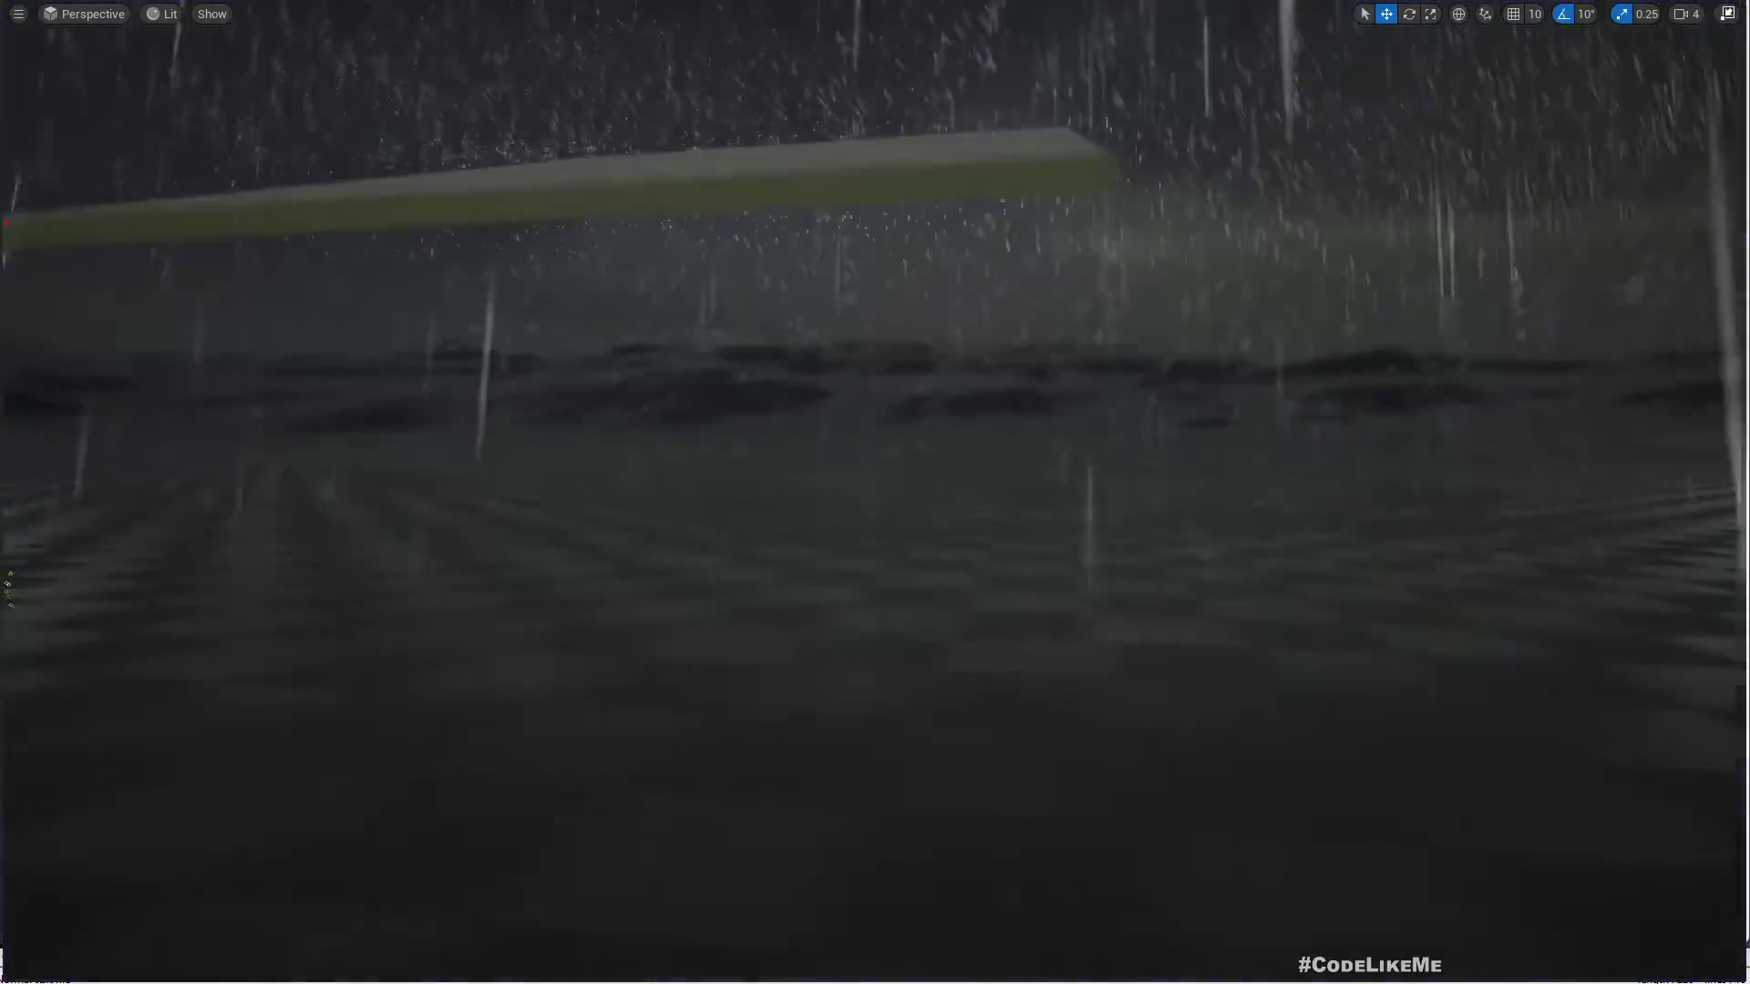
key("w")
key("a")
key("q")
key("w")
key("d")
key("F11")
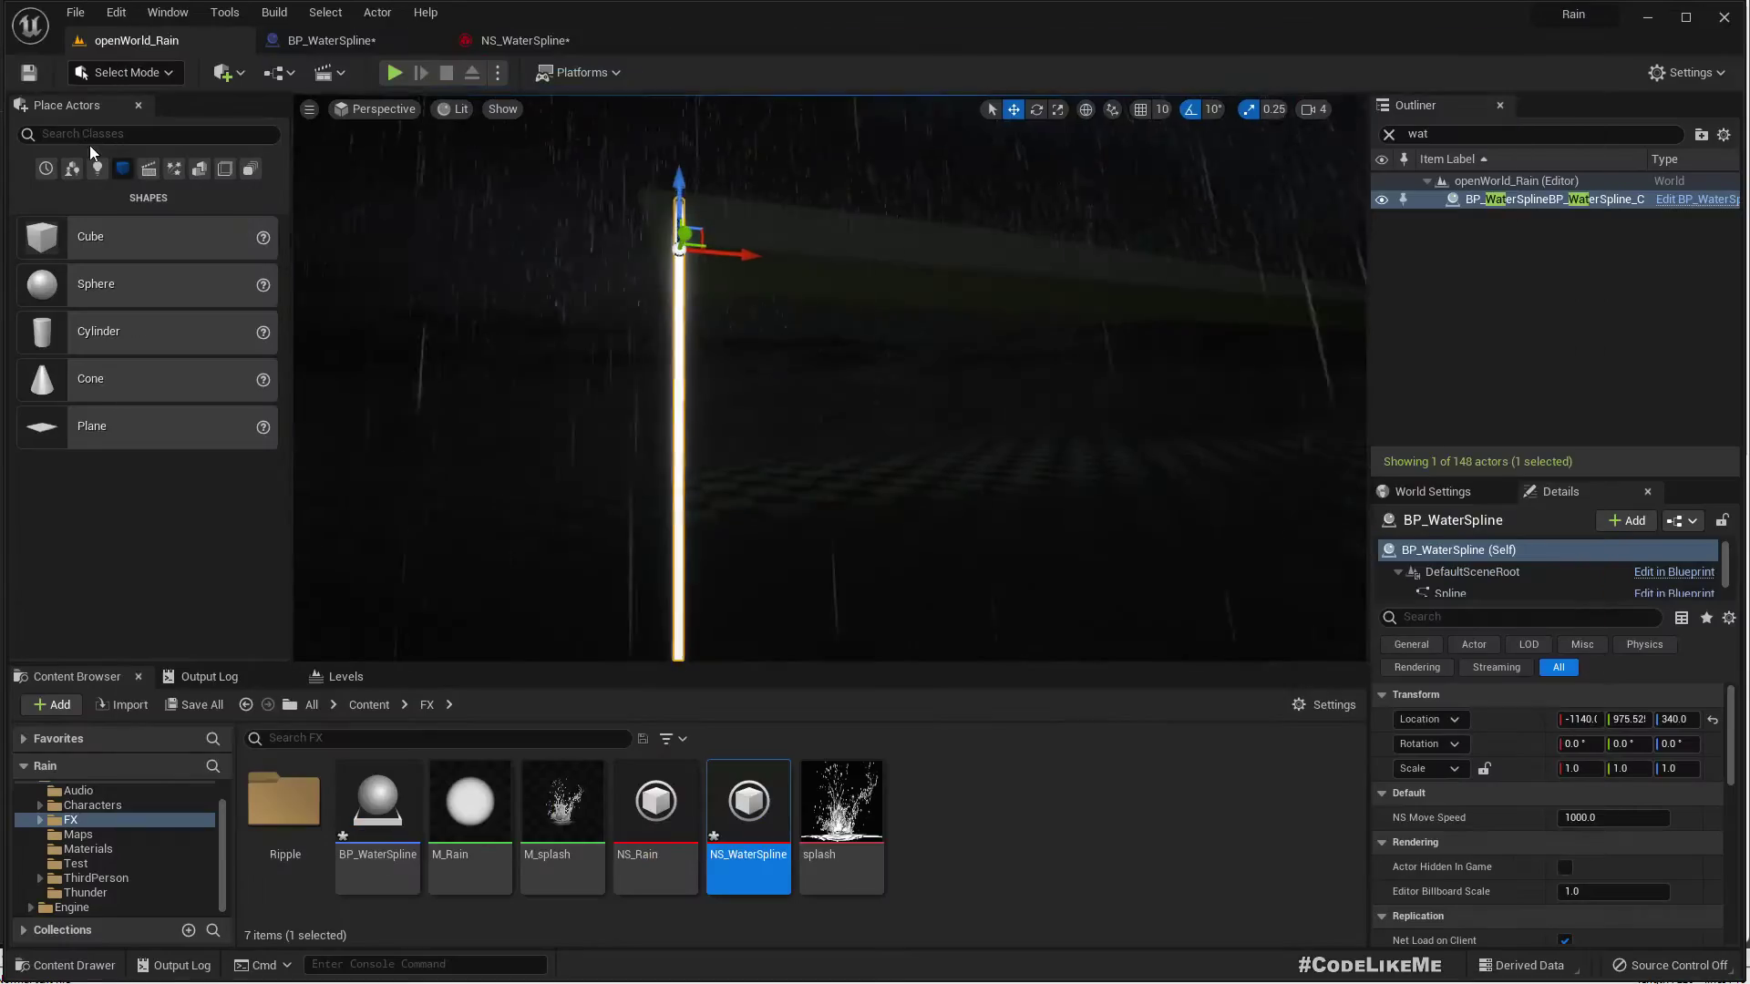
Set the Sprite Size Y to 1.0 in Rain_streak's Initialize Particle module in NS_WaterSpline
left_click(494, 47)
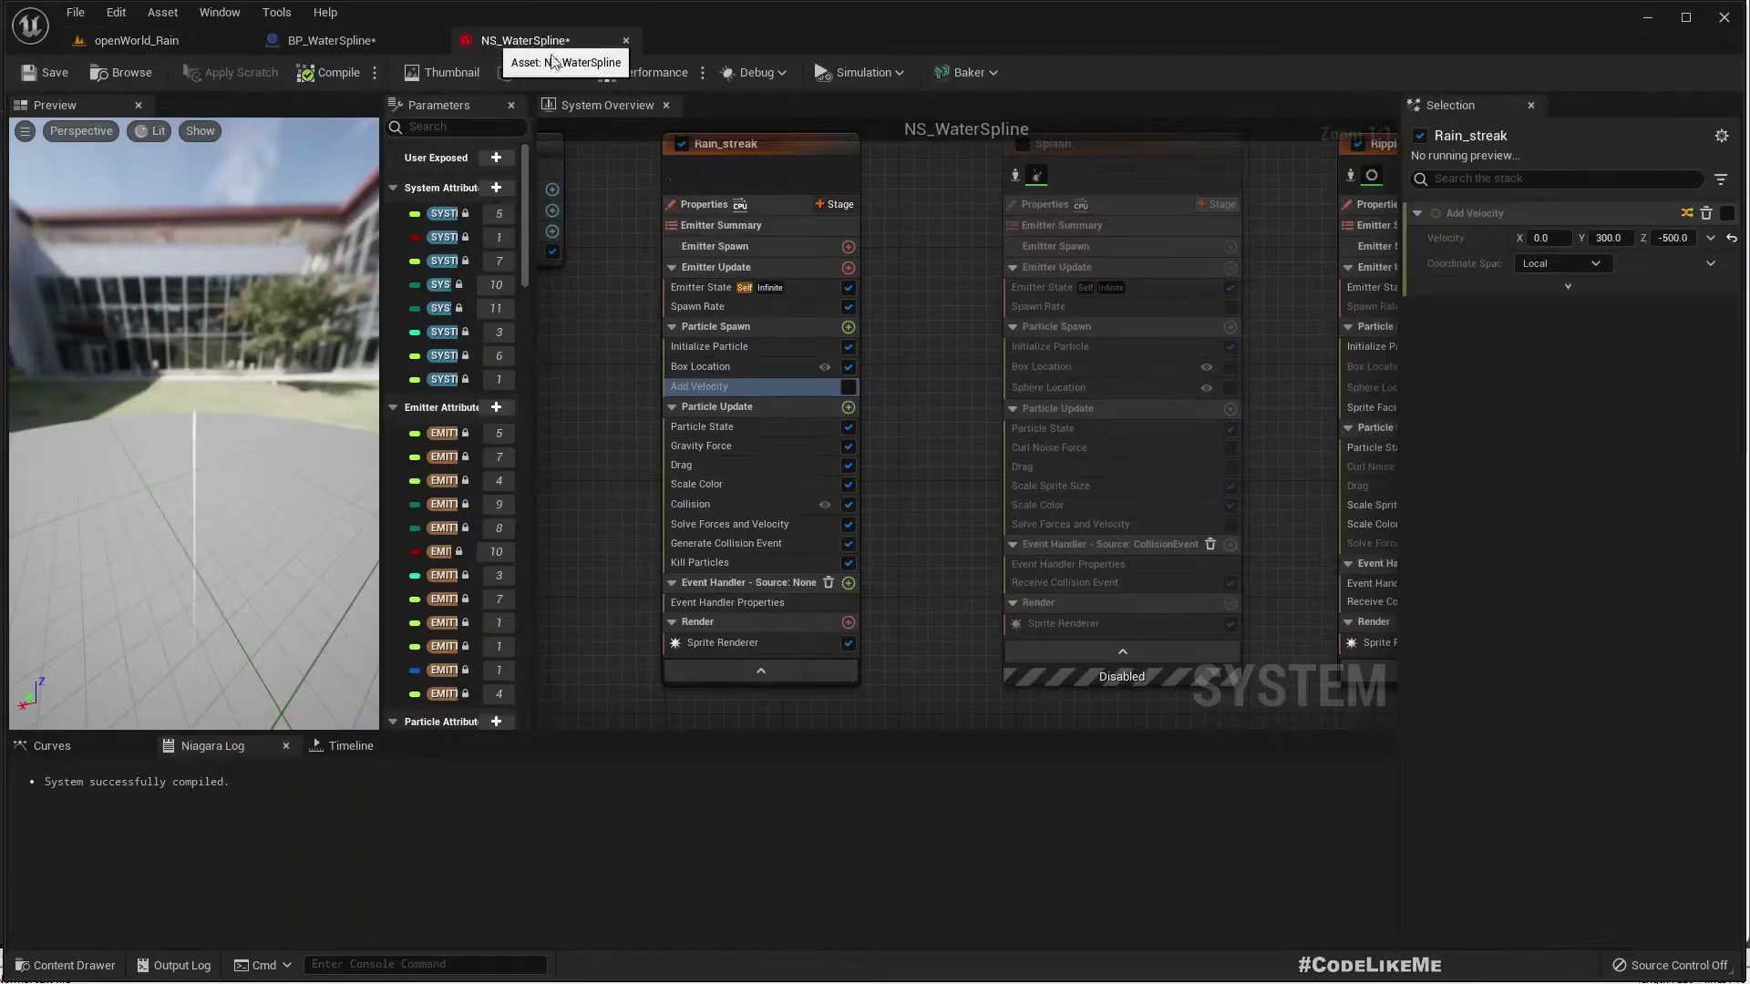
left_click(811, 348)
scroll(1546, 536, "down", 2)
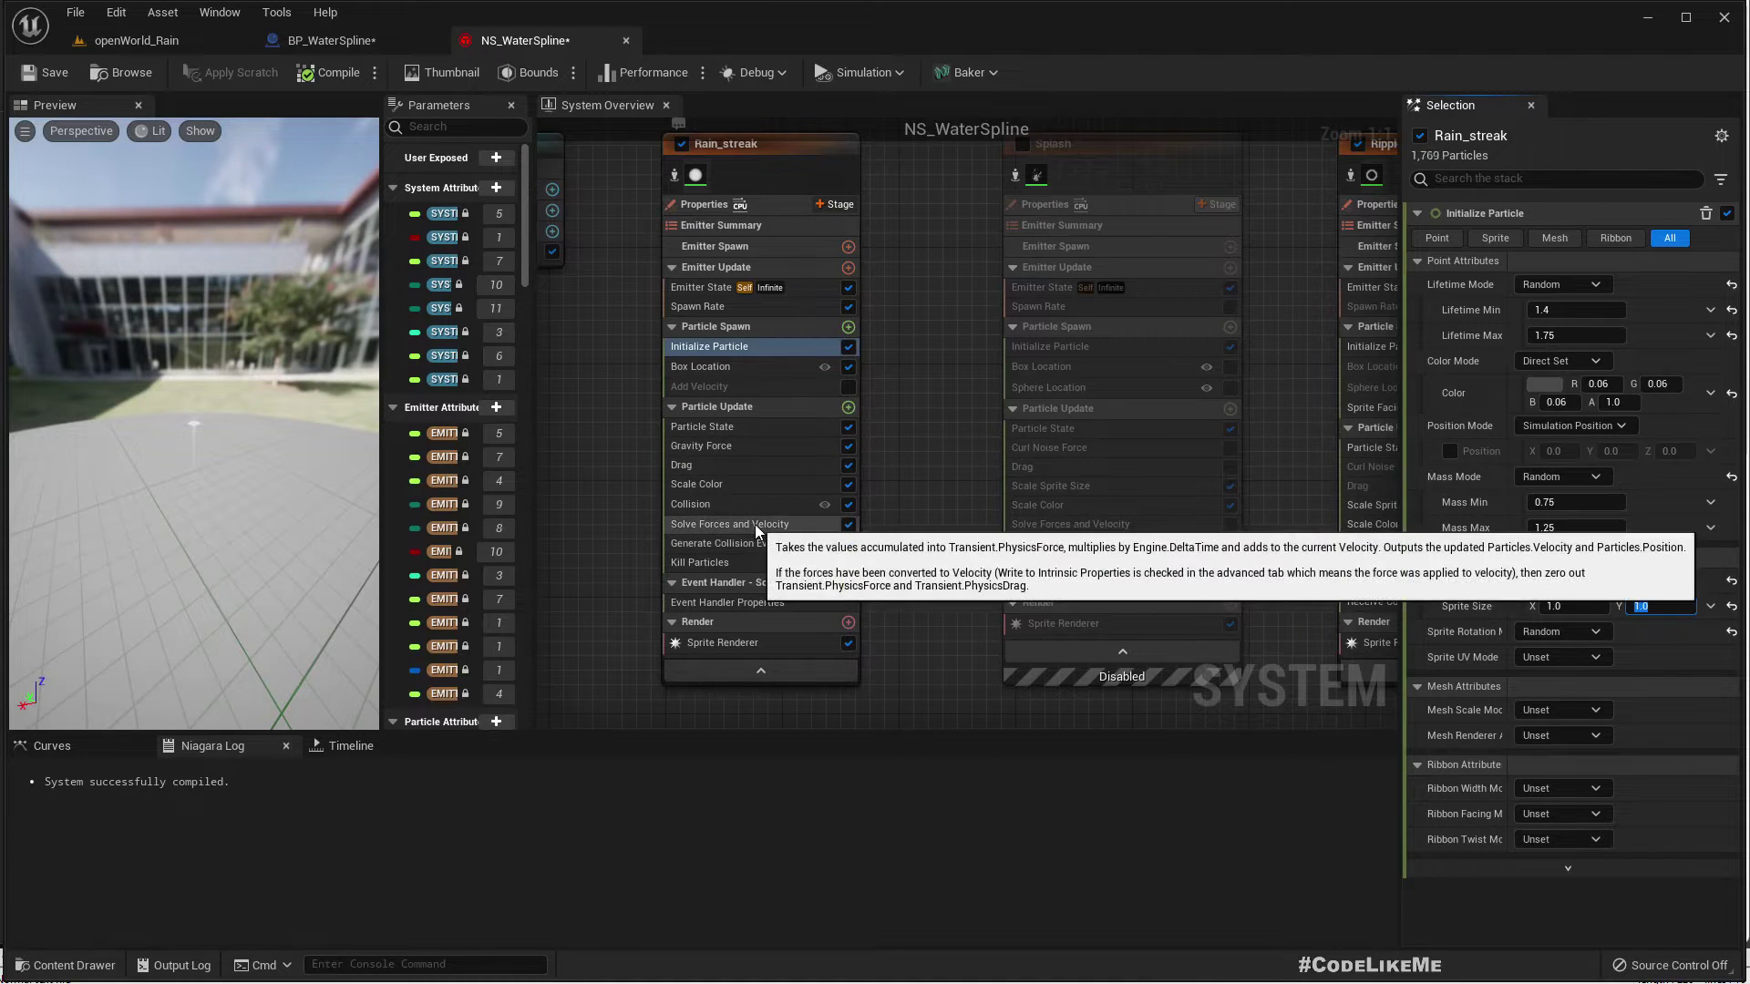
Add a Scale Sprite Size by Speed module to Rain_streak's Particle Update with minimum factor 2.0, 0.1 and maximum factor 0.3, 1.0
left_click(735, 560)
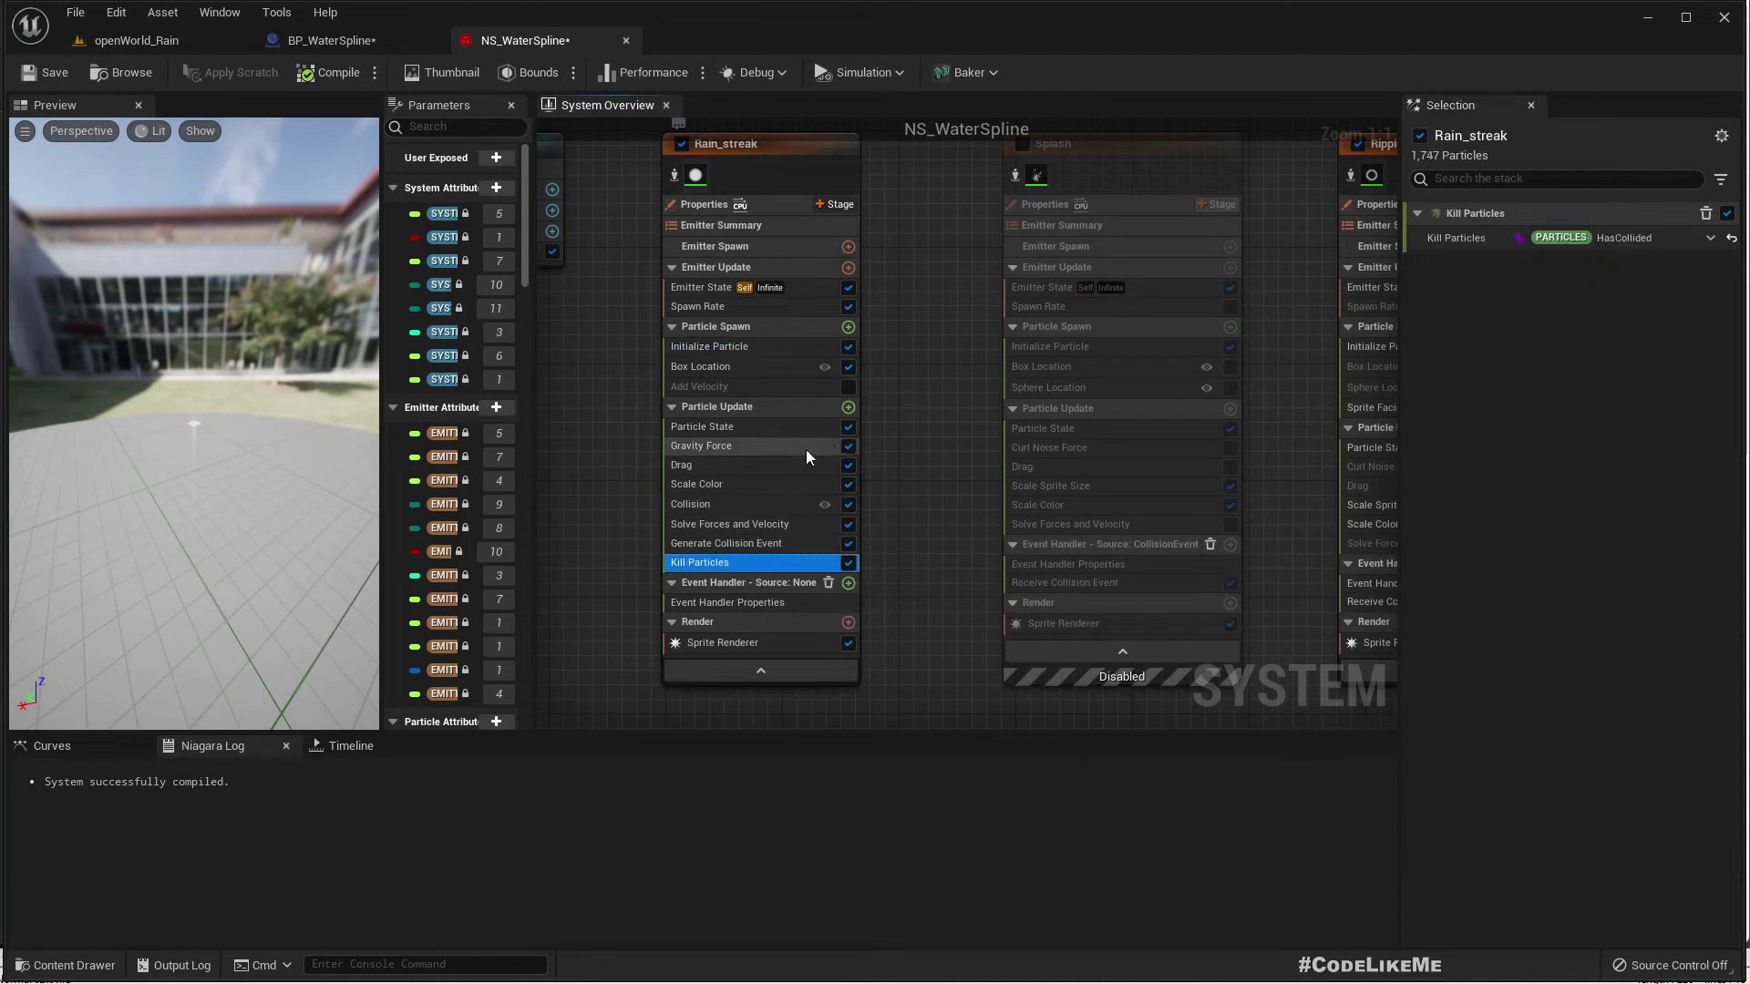
left_click(848, 407)
type("scale sp")
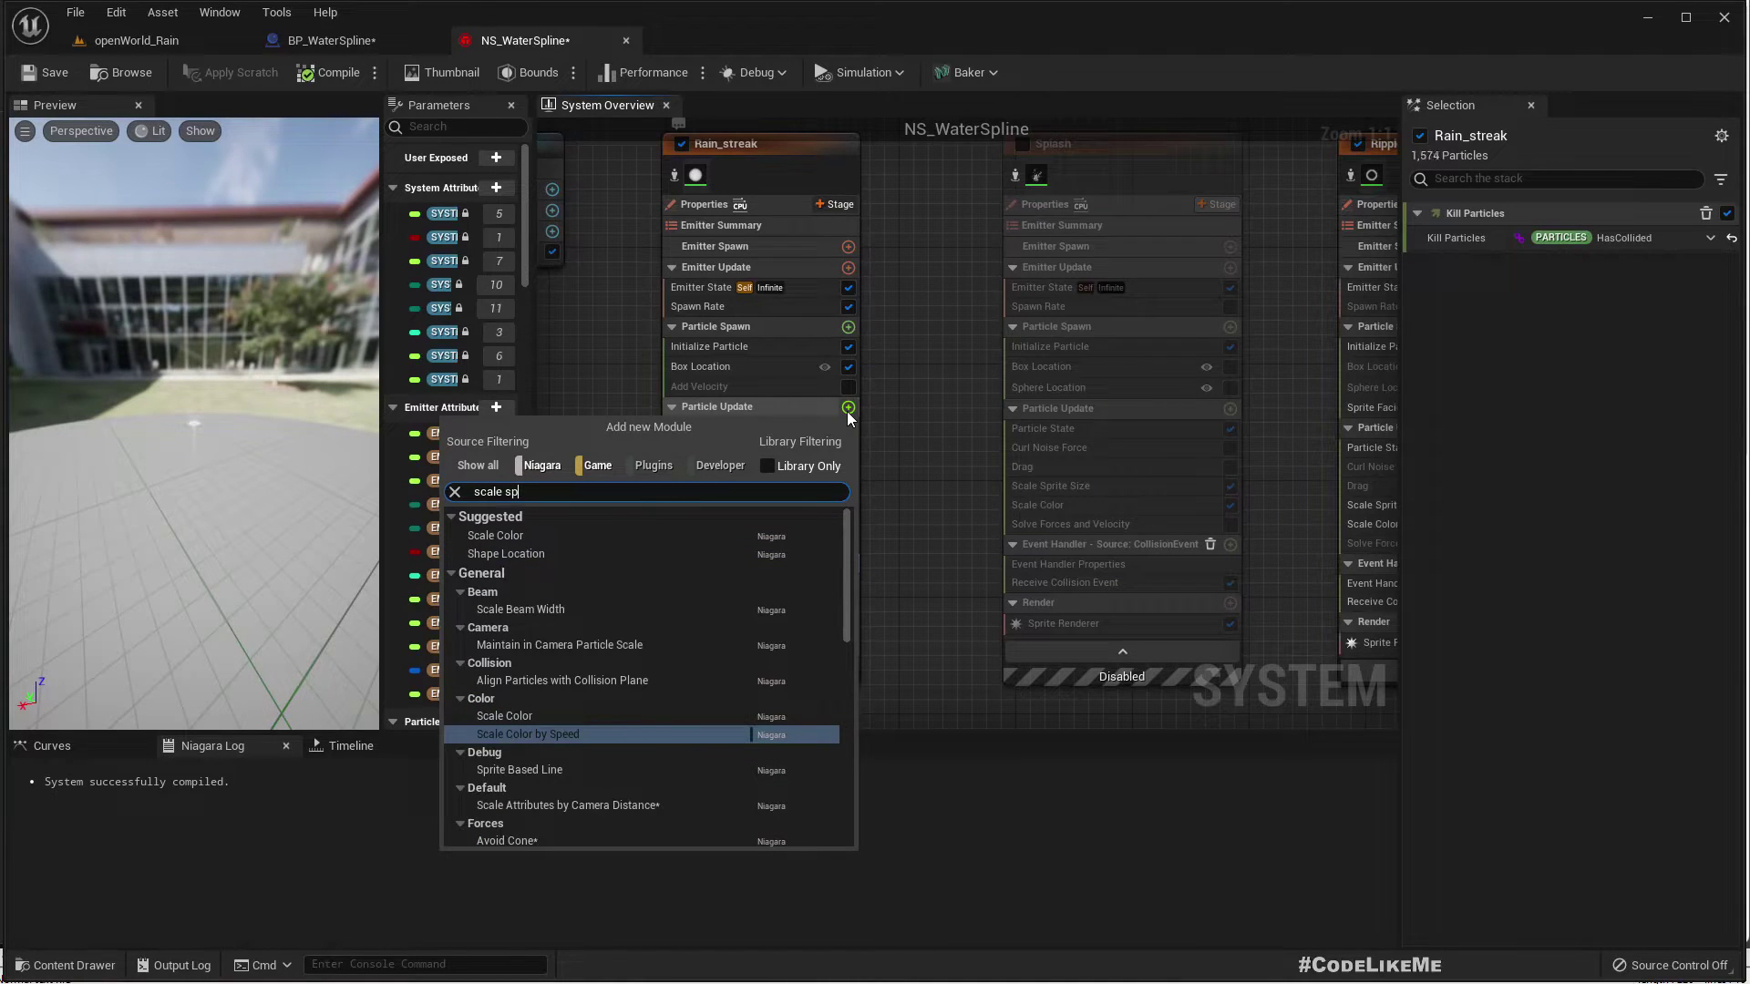
type("rite")
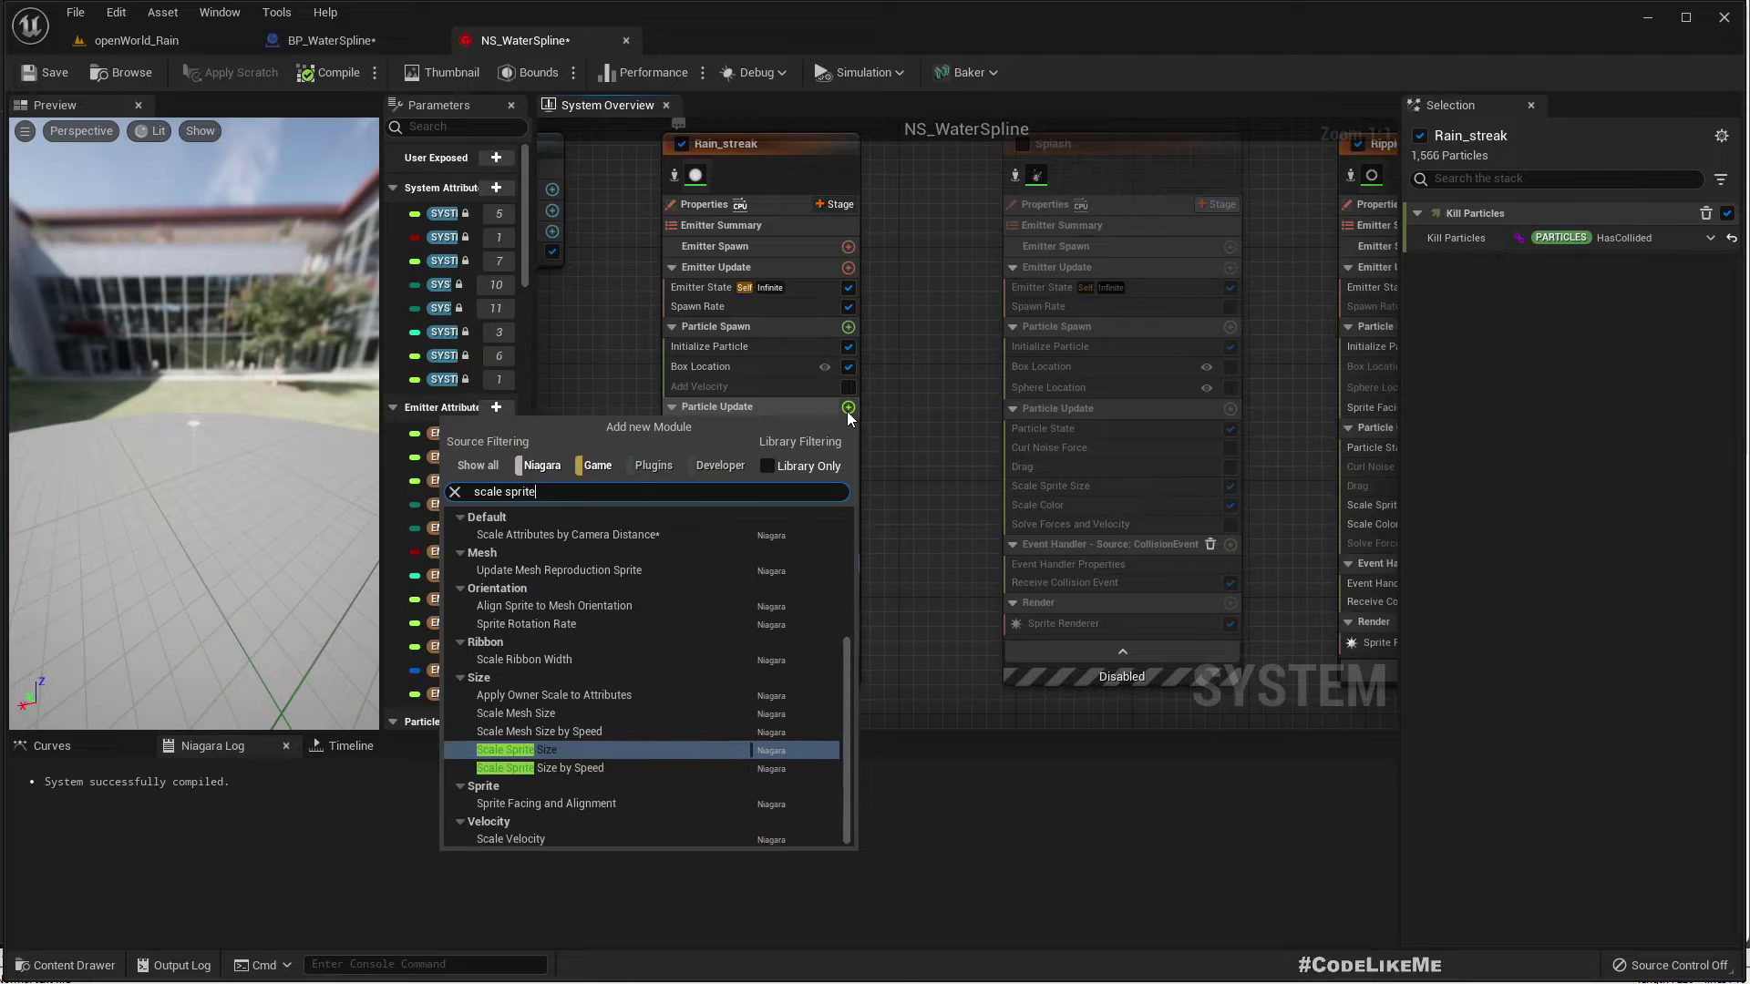
key("Up")
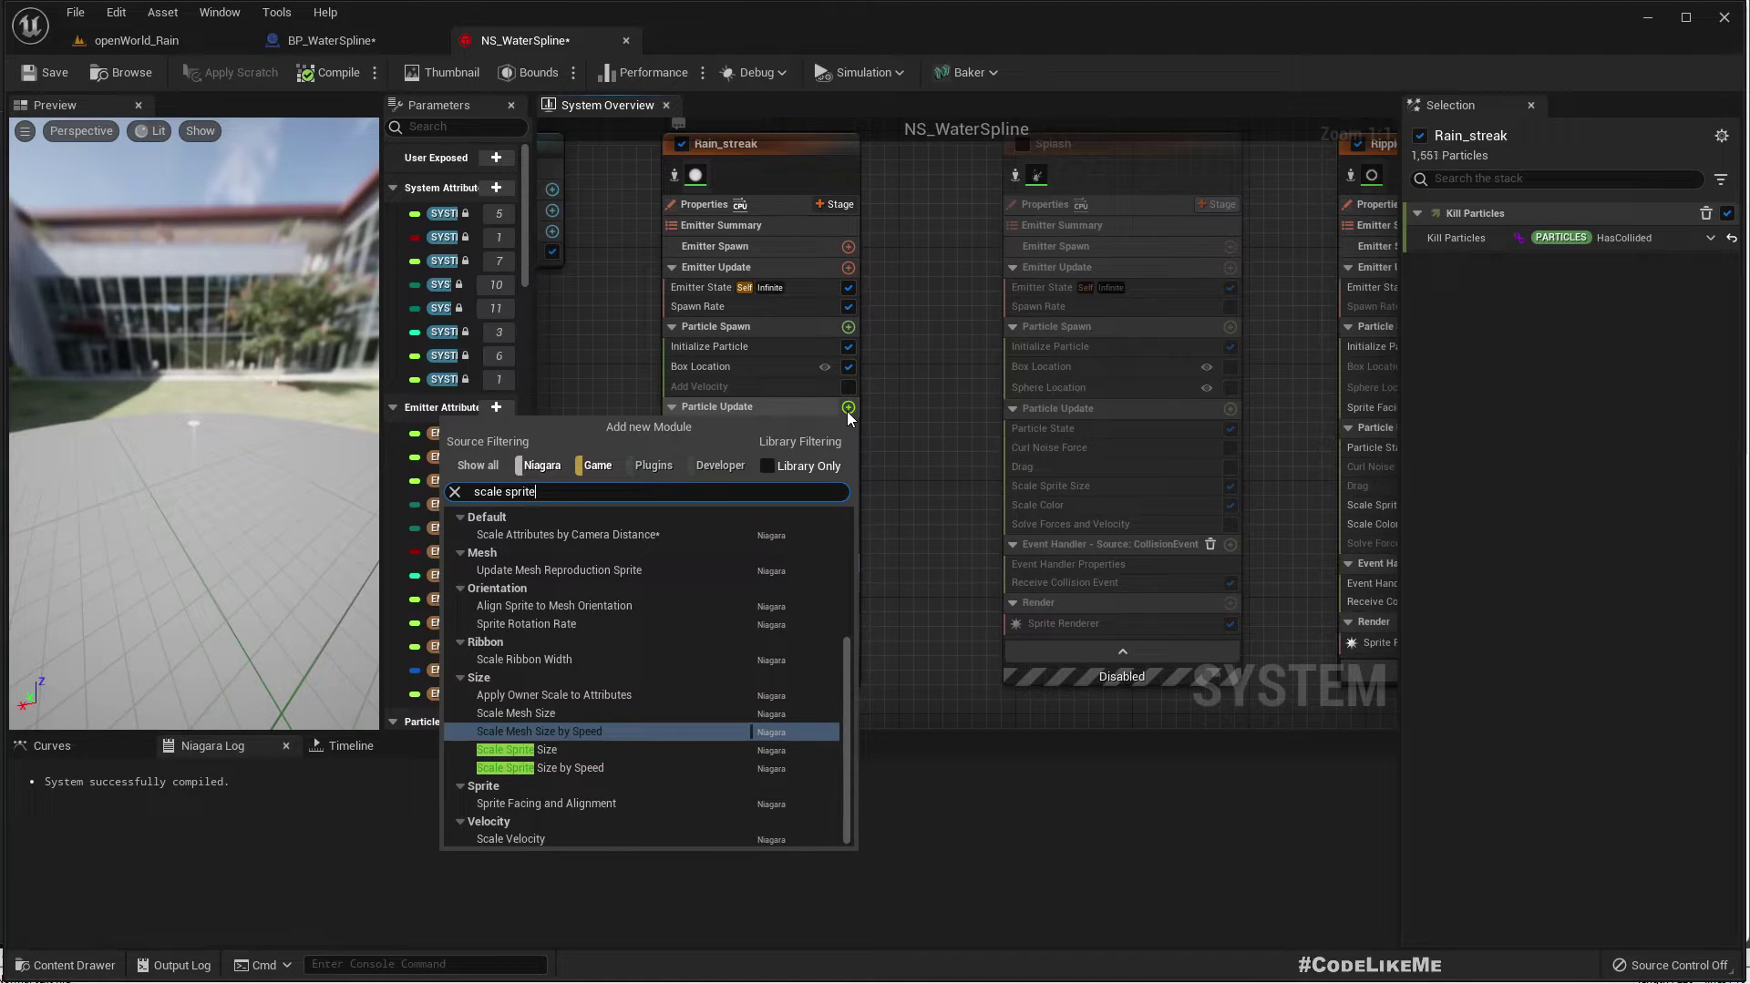
key("Down")
key("Down")
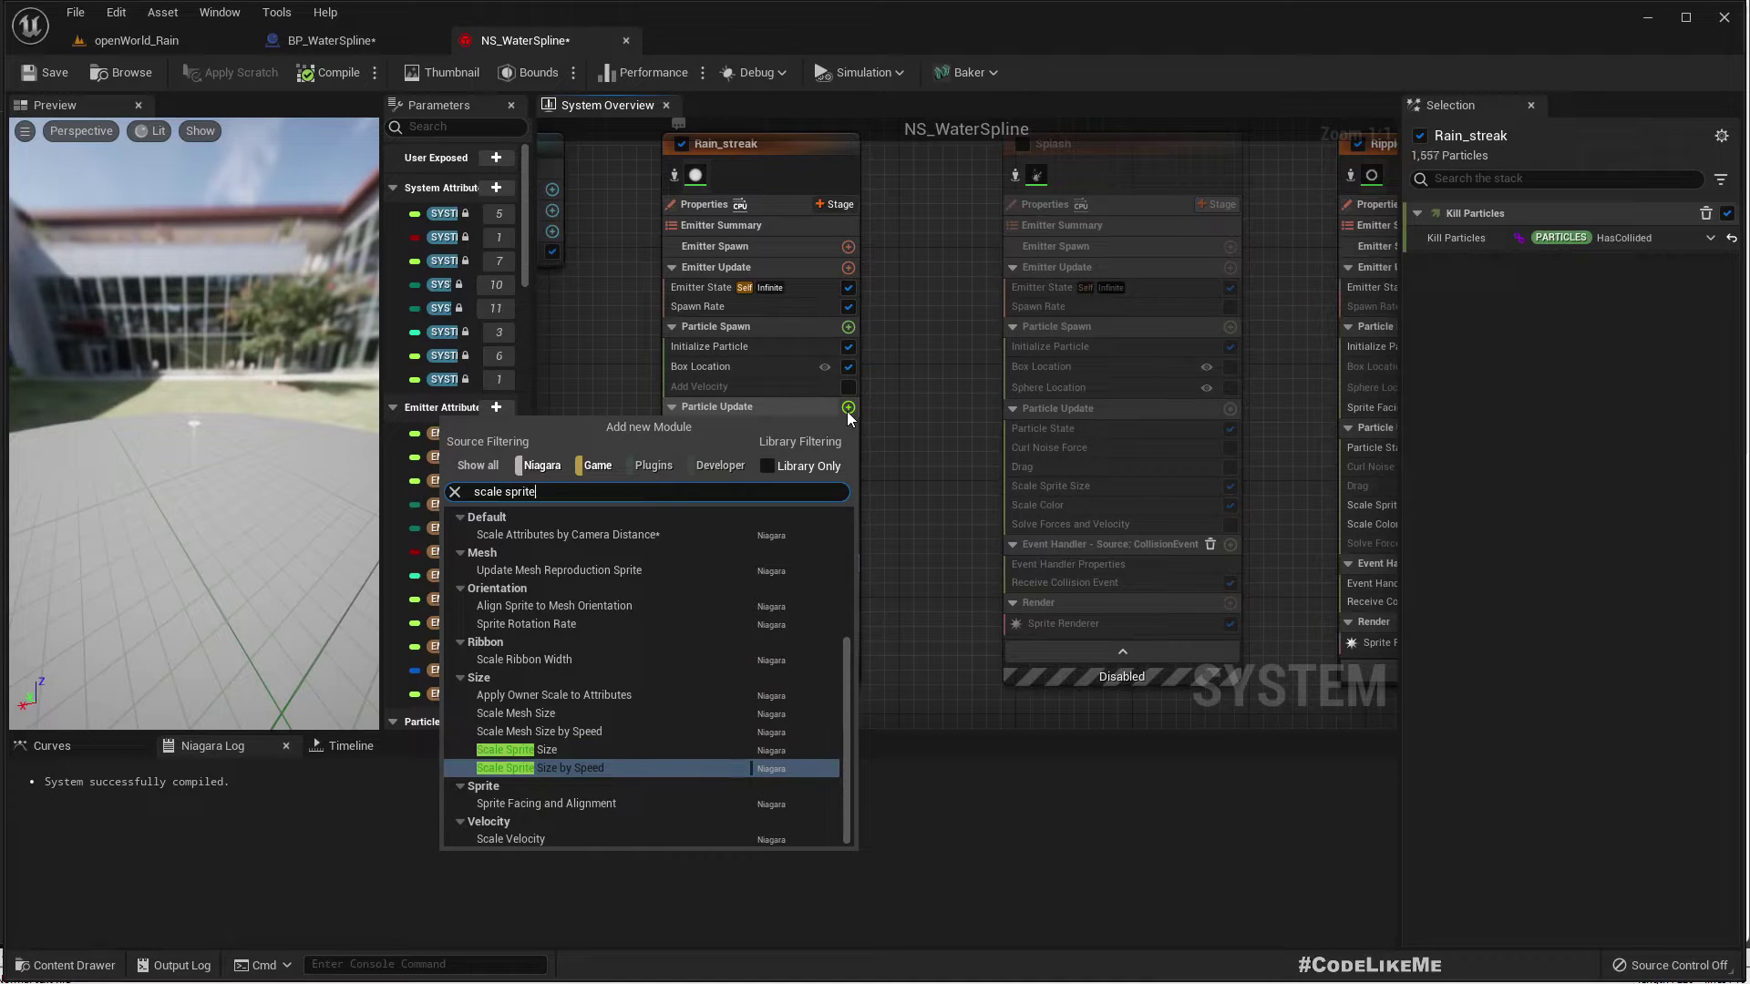
key("Return")
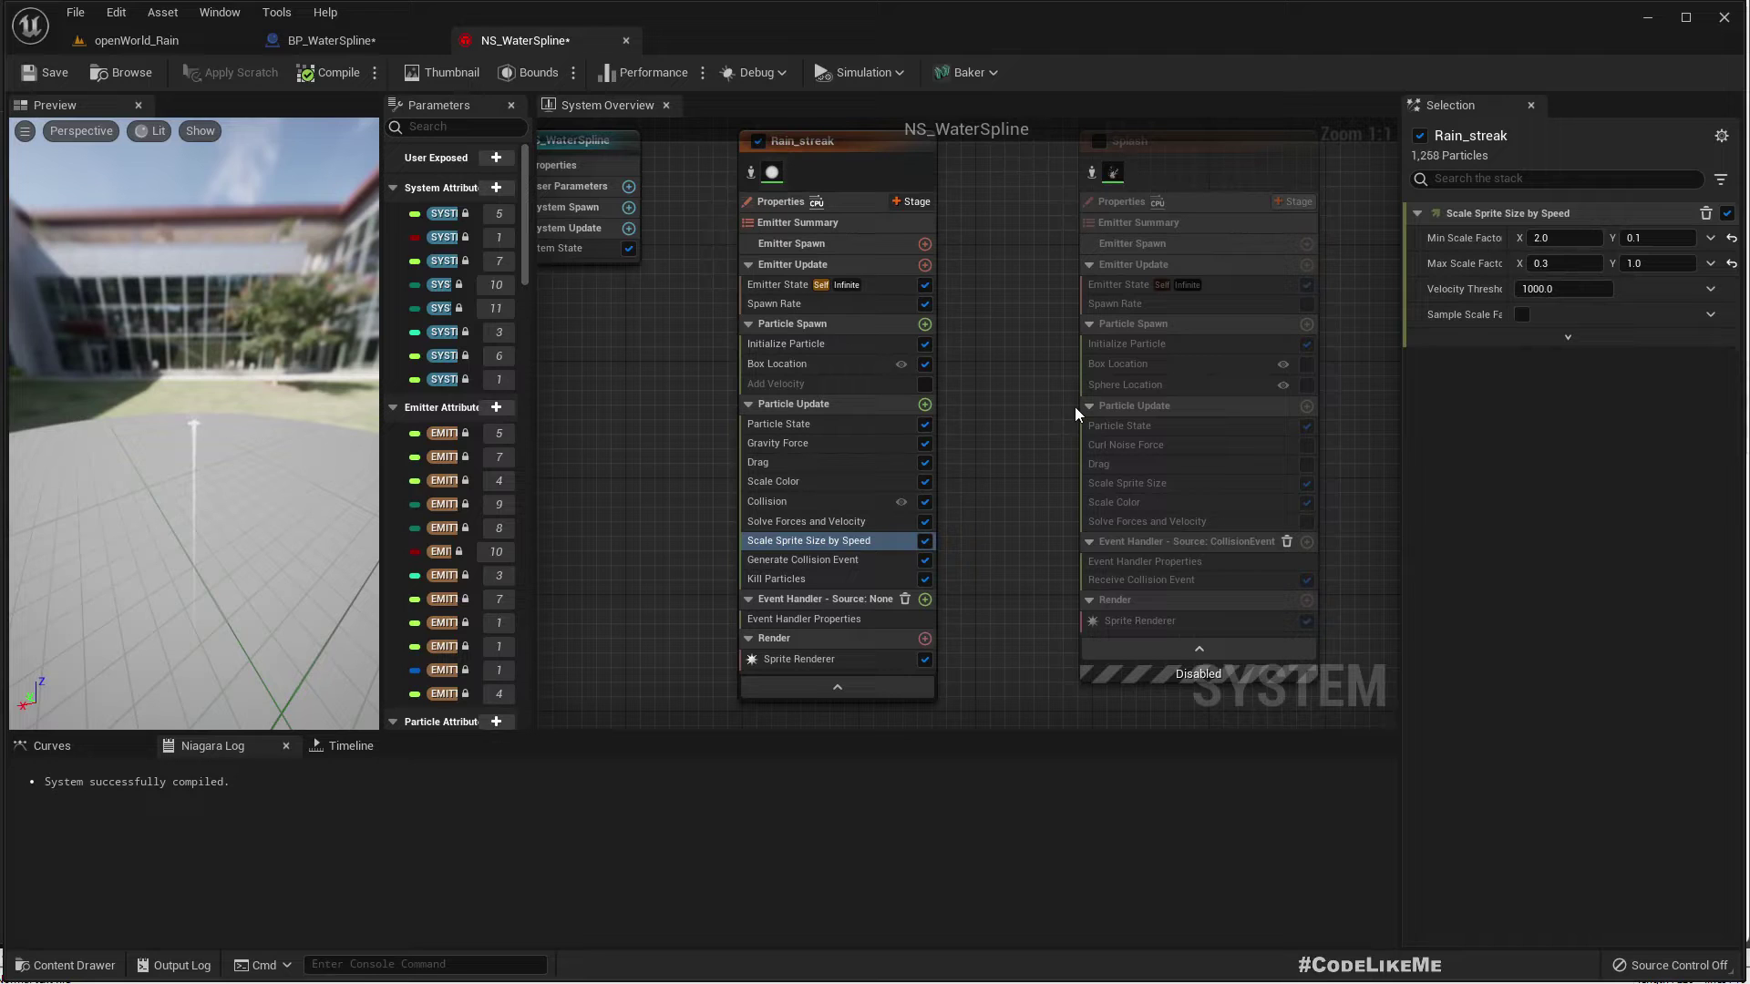
Check Rain_streak's Initialize Particle sprite size, and set the minimum Y scale factor of Scale Sprite Size by Speed to 0.02
left_click(782, 344)
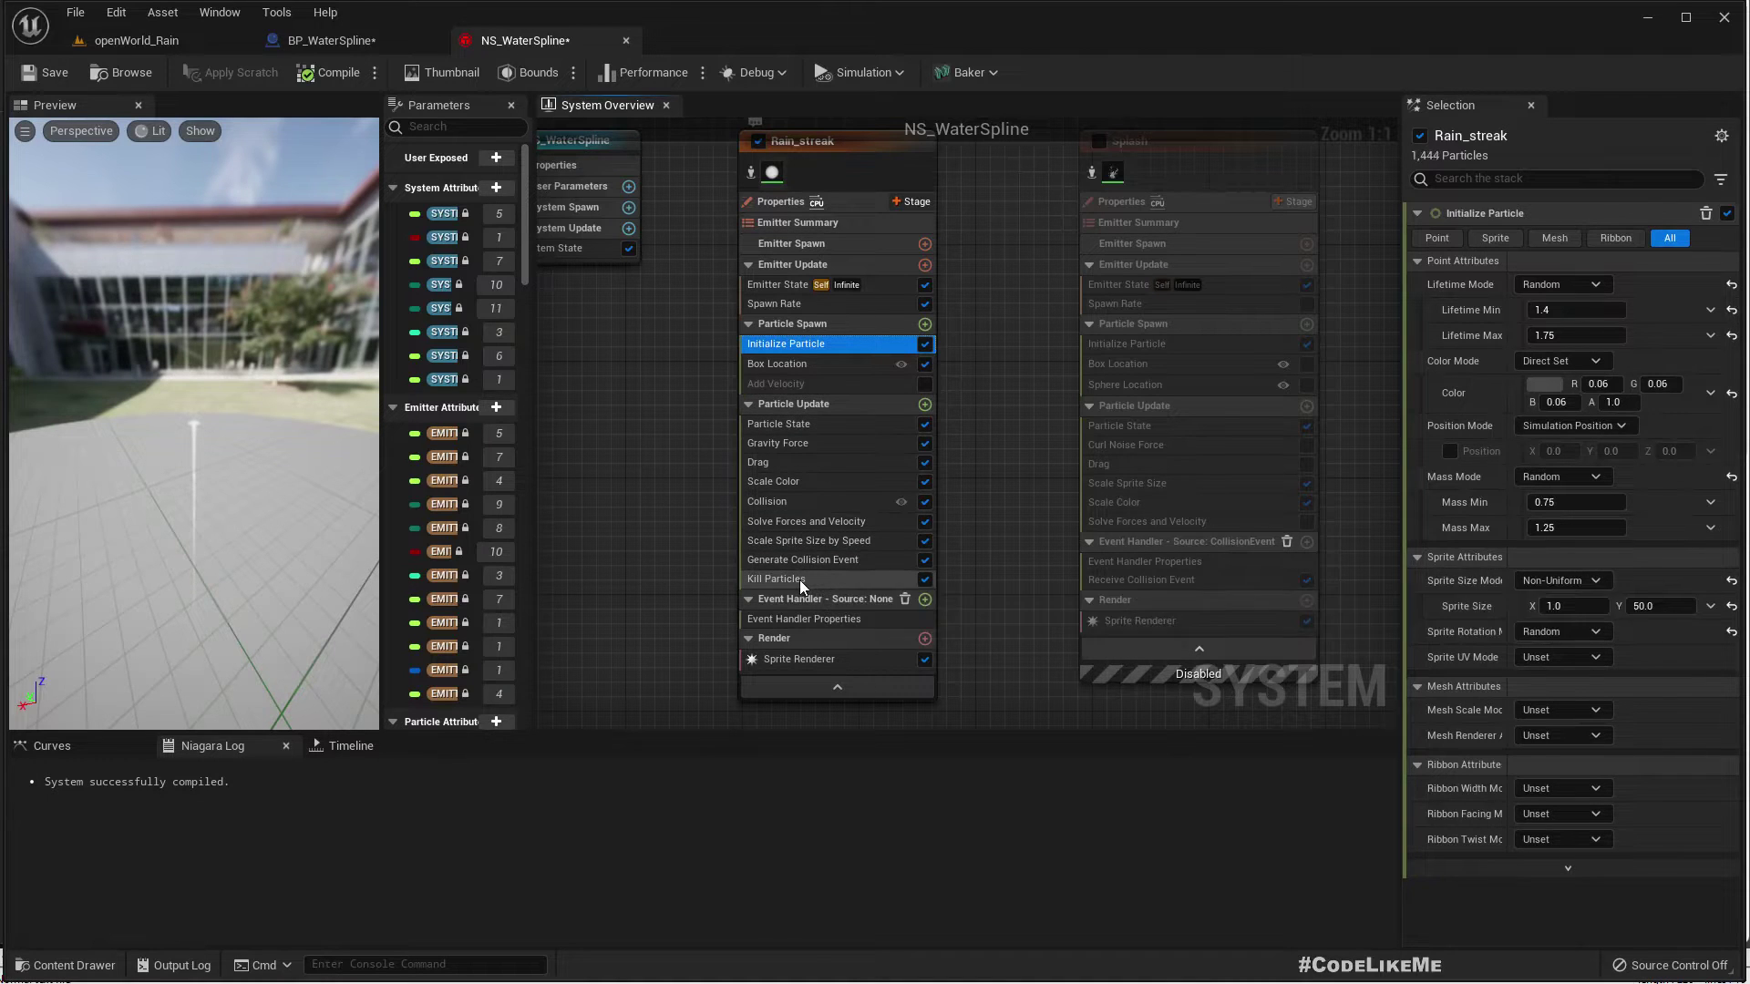
left_click(809, 542)
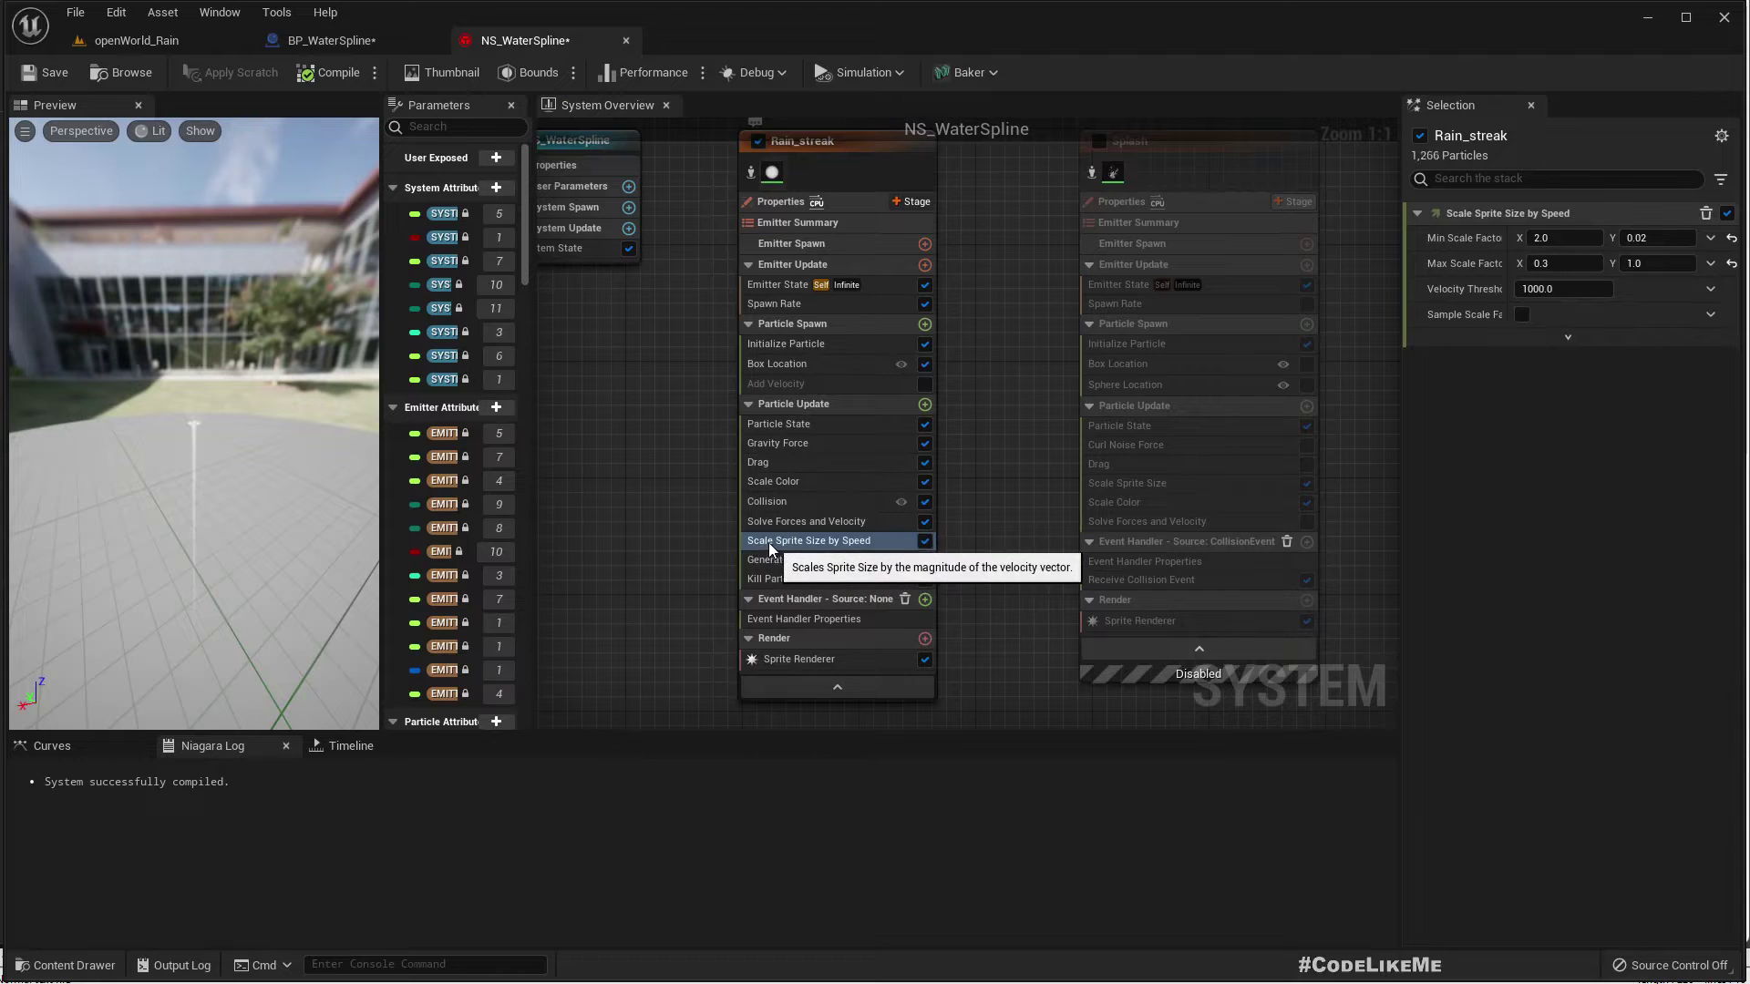
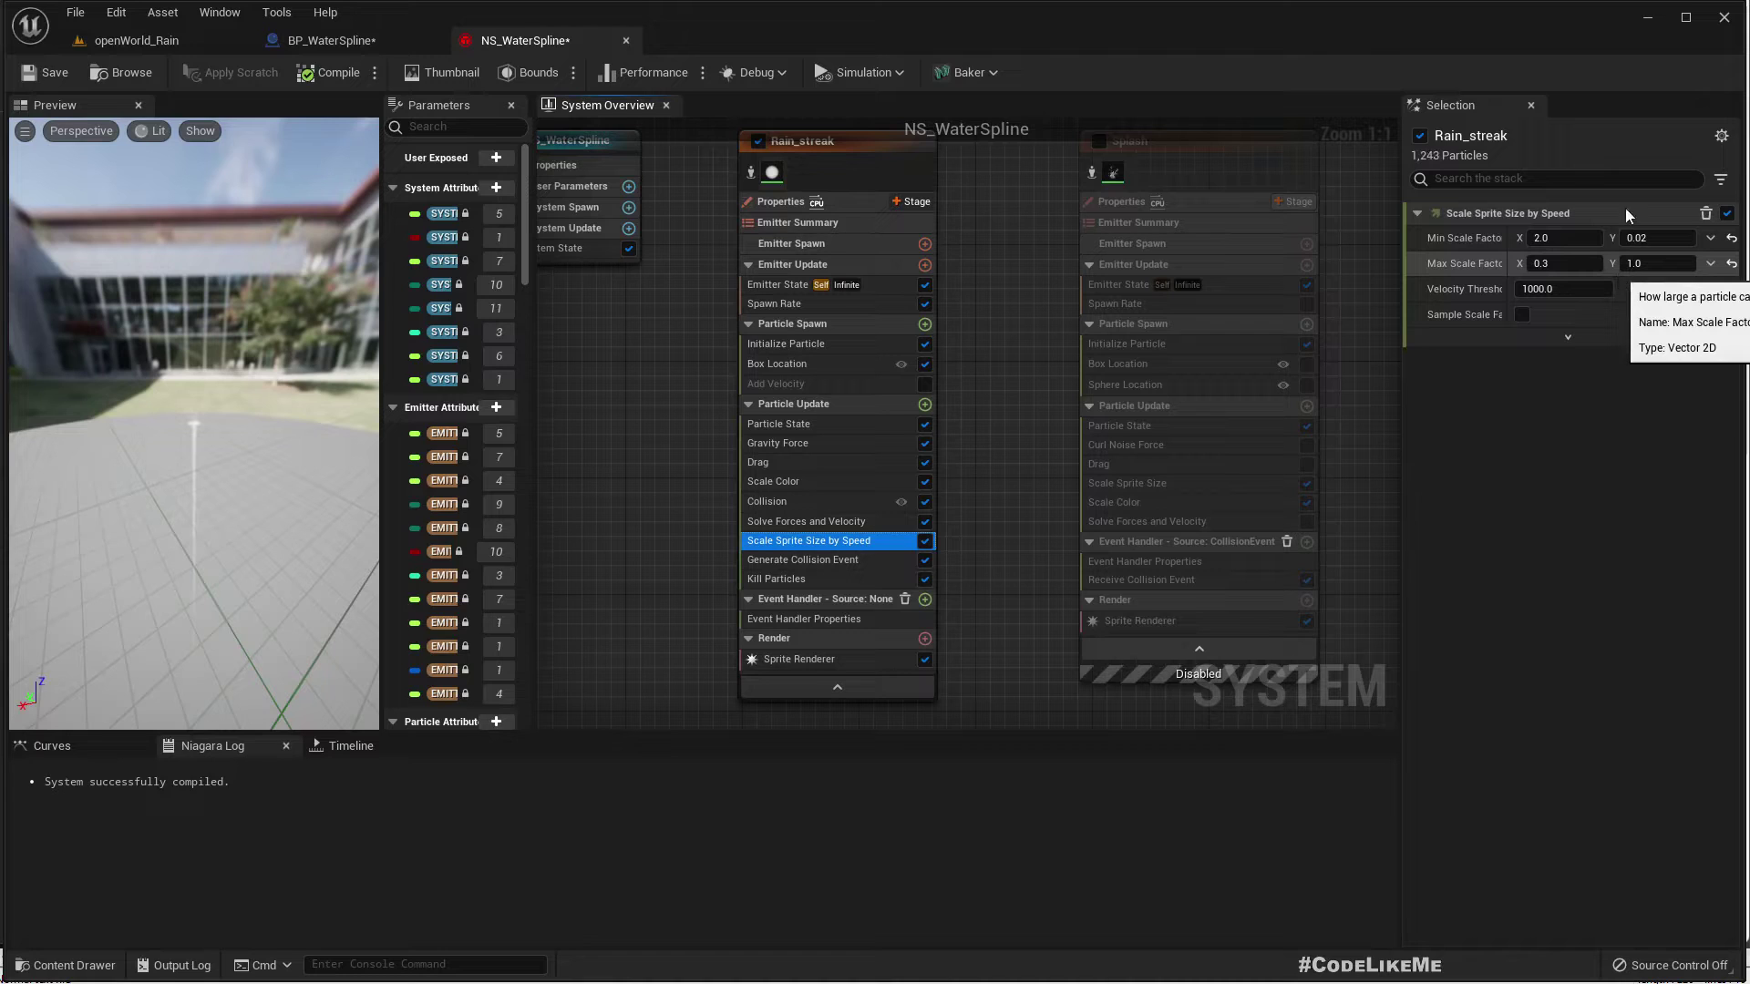
Play the openWorld_Rain level full screen, walk around and under the slab to examine the falling water streaks, and stop playing
left_click(122, 44)
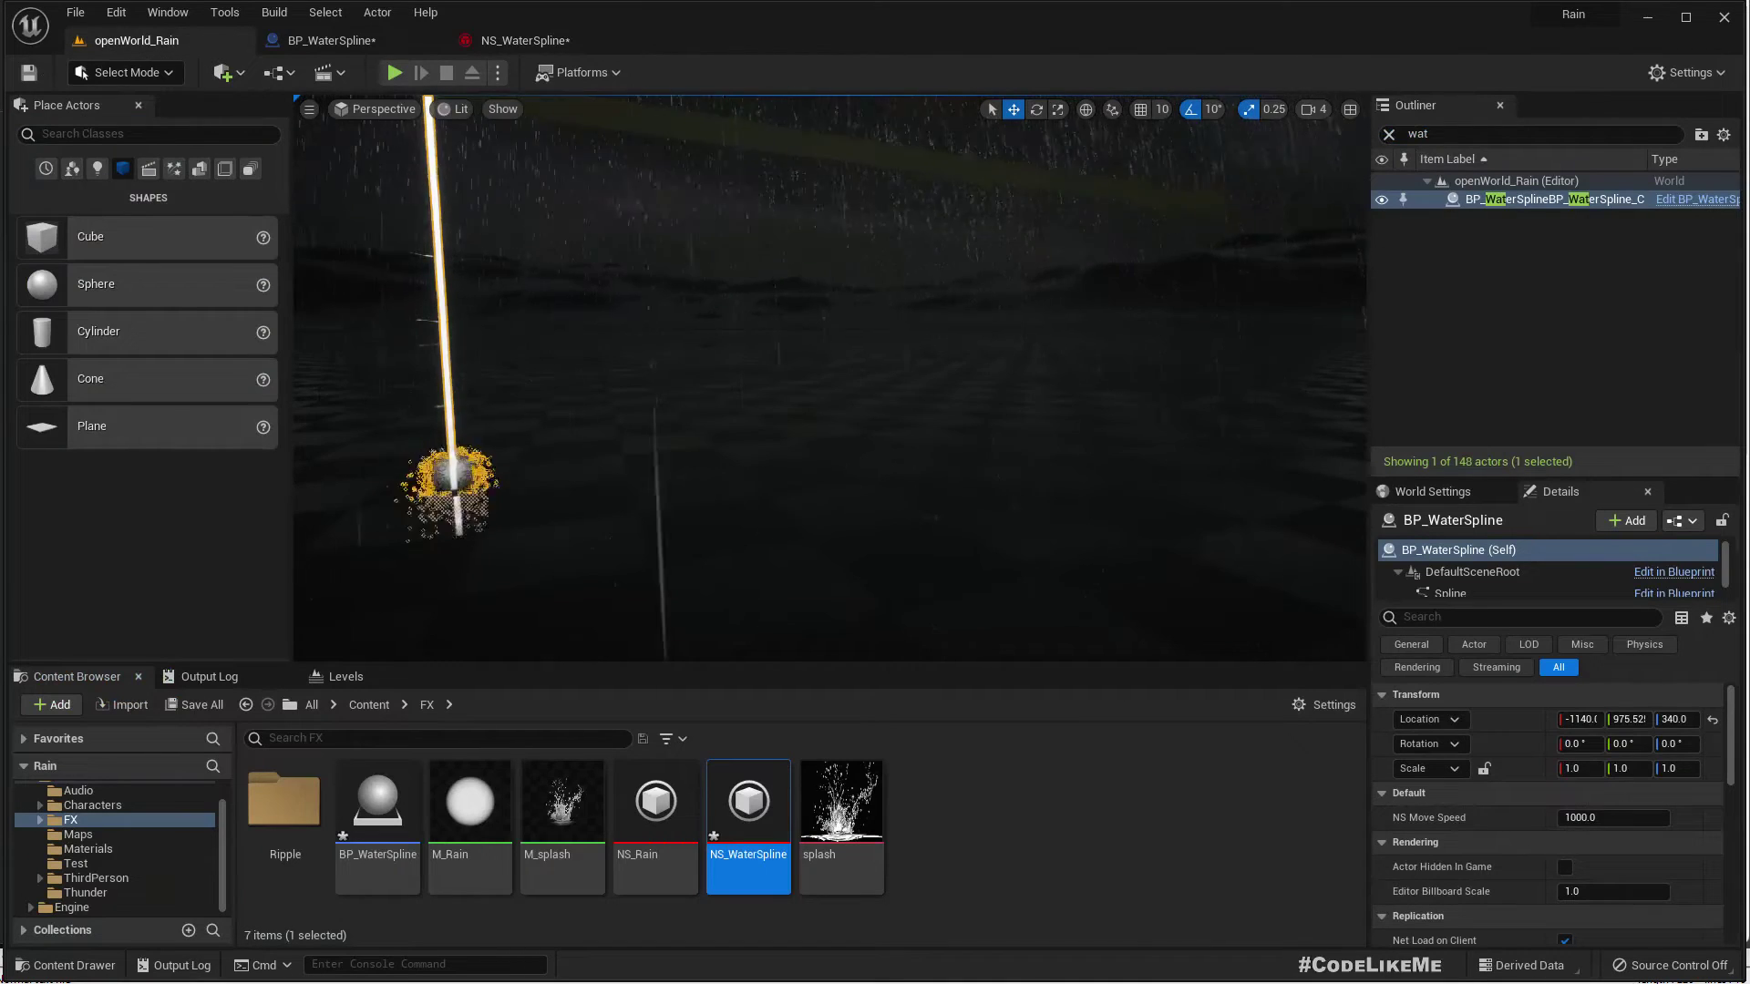
key("F11")
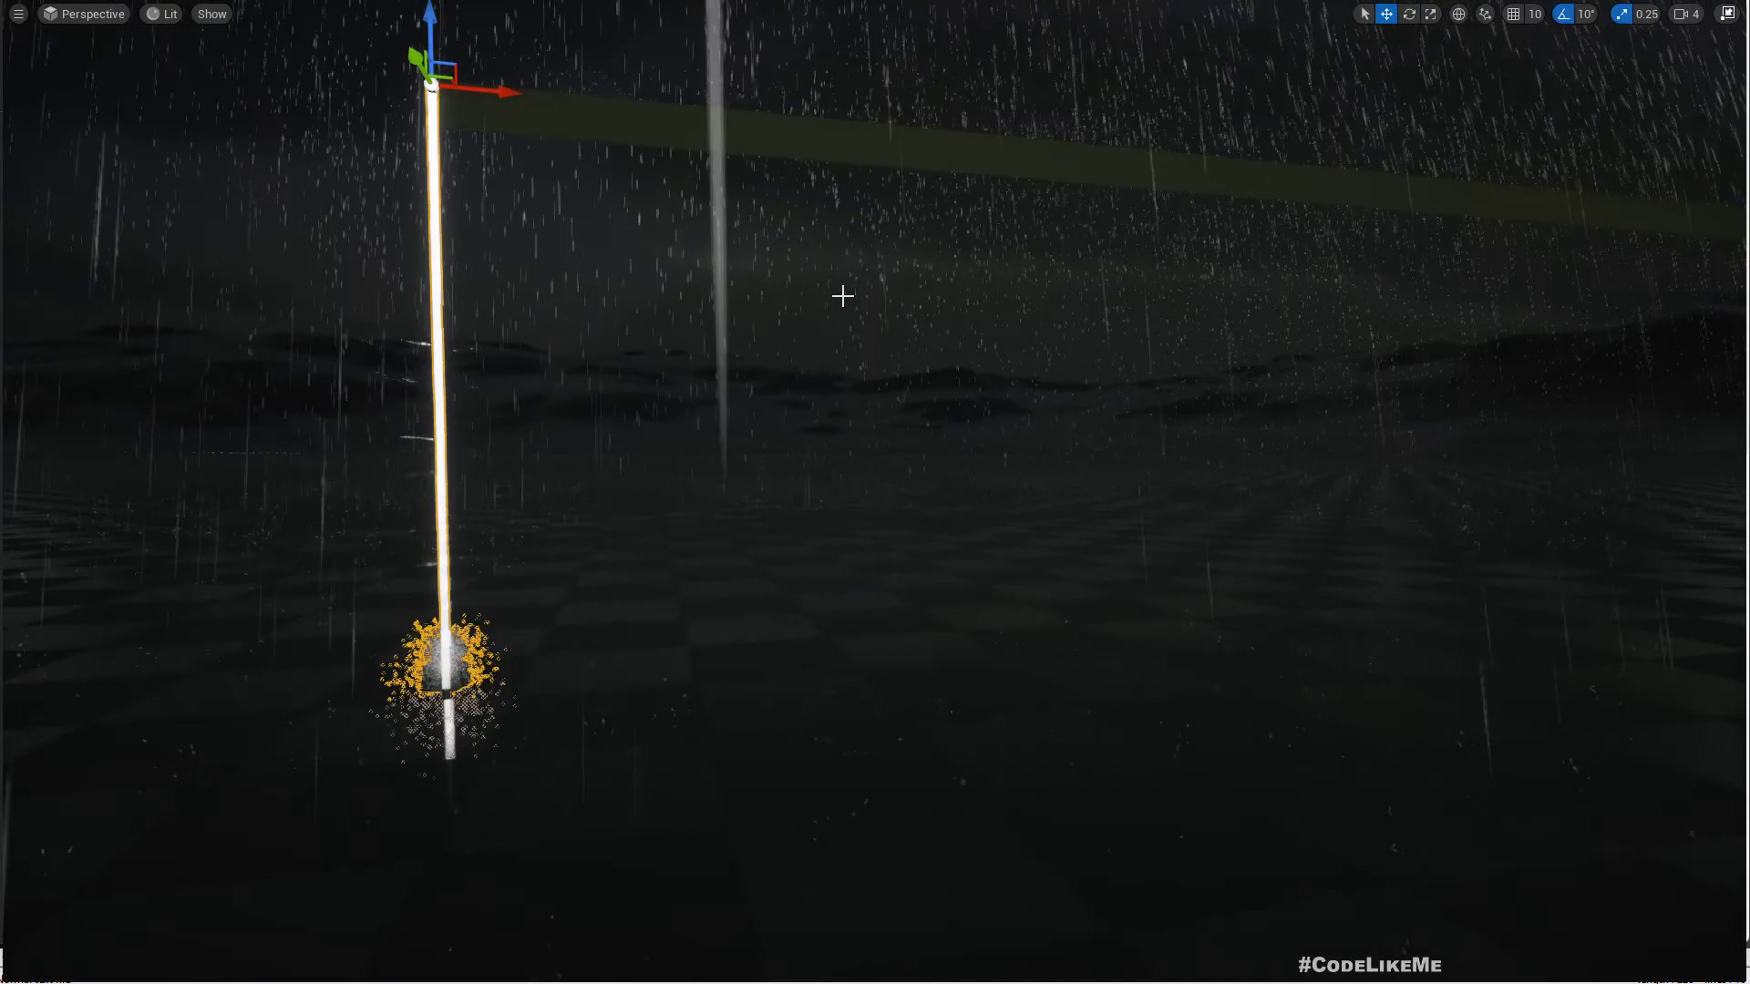
key("alt+p")
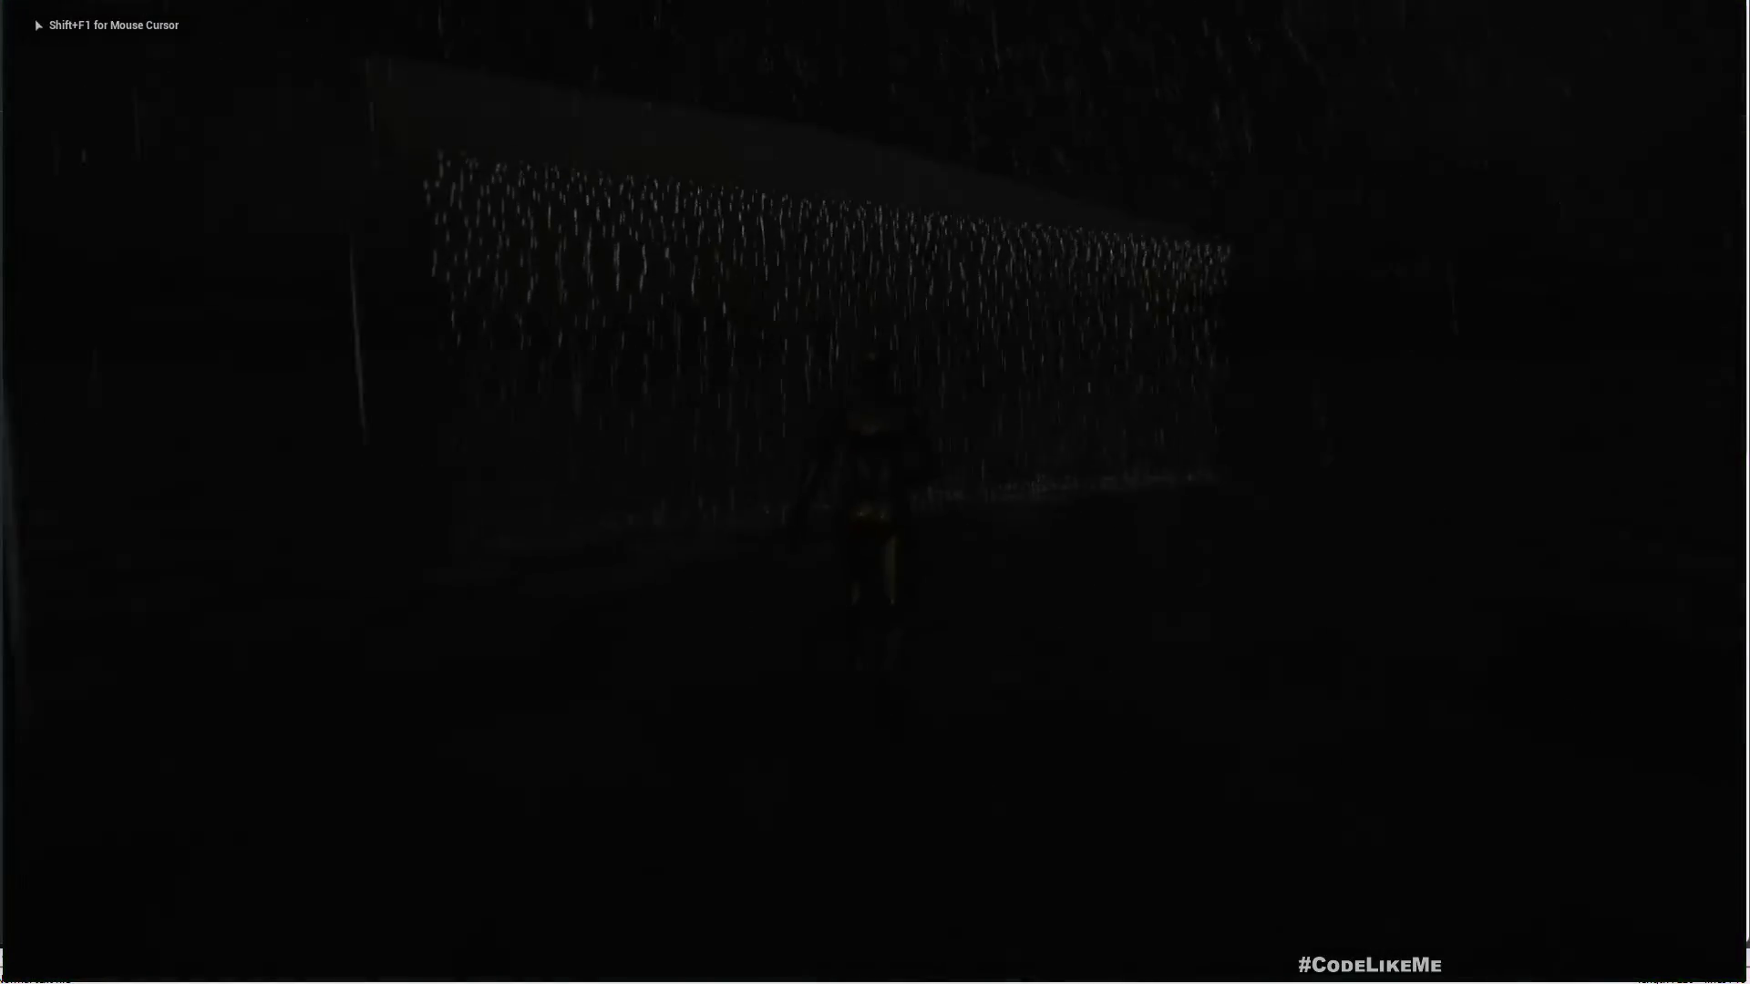
key("d")
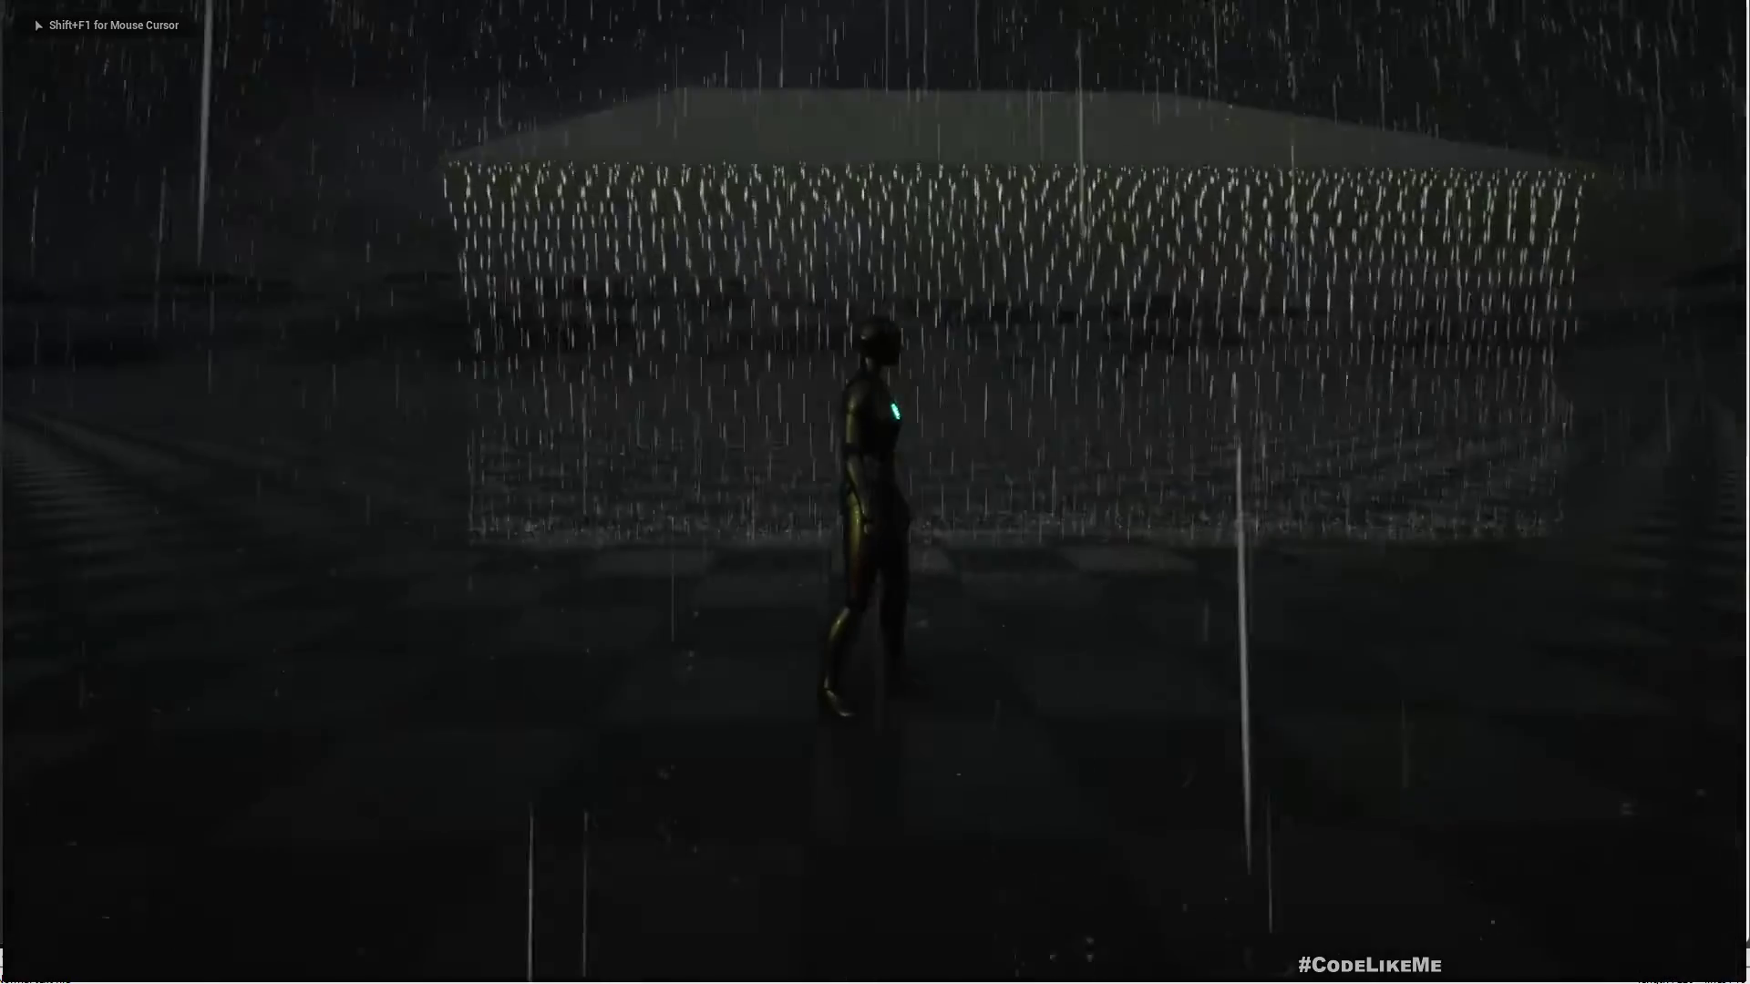
key("d")
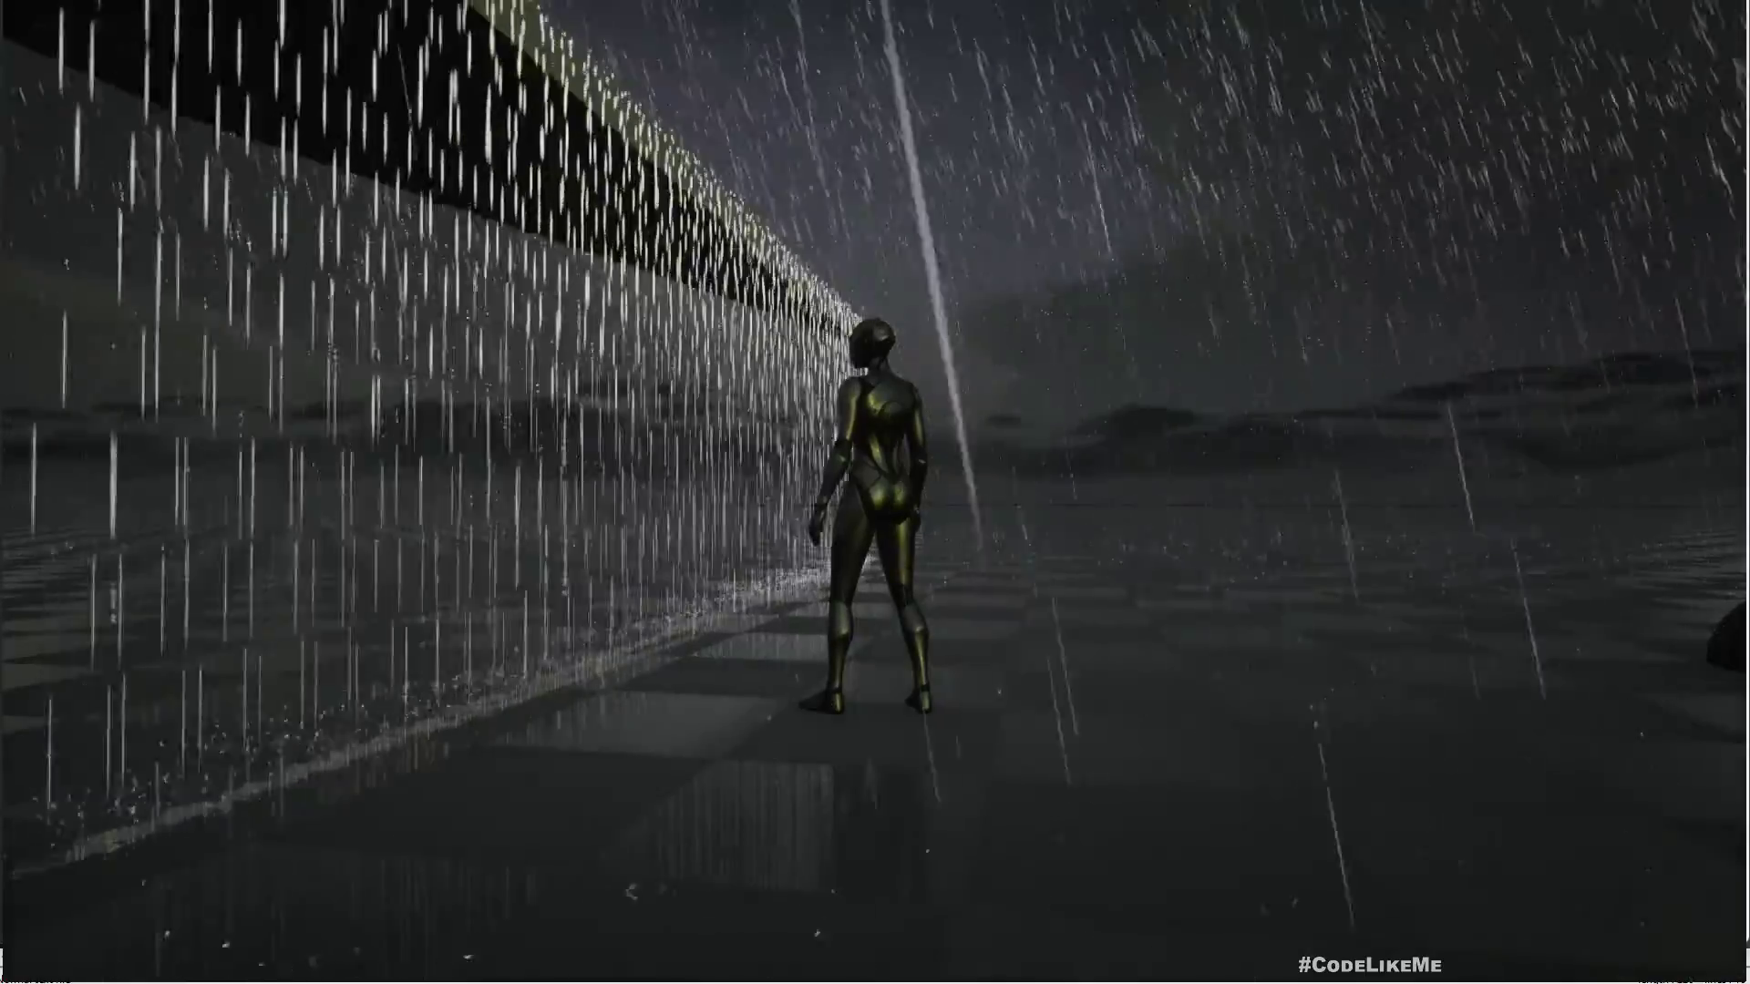
key("d")
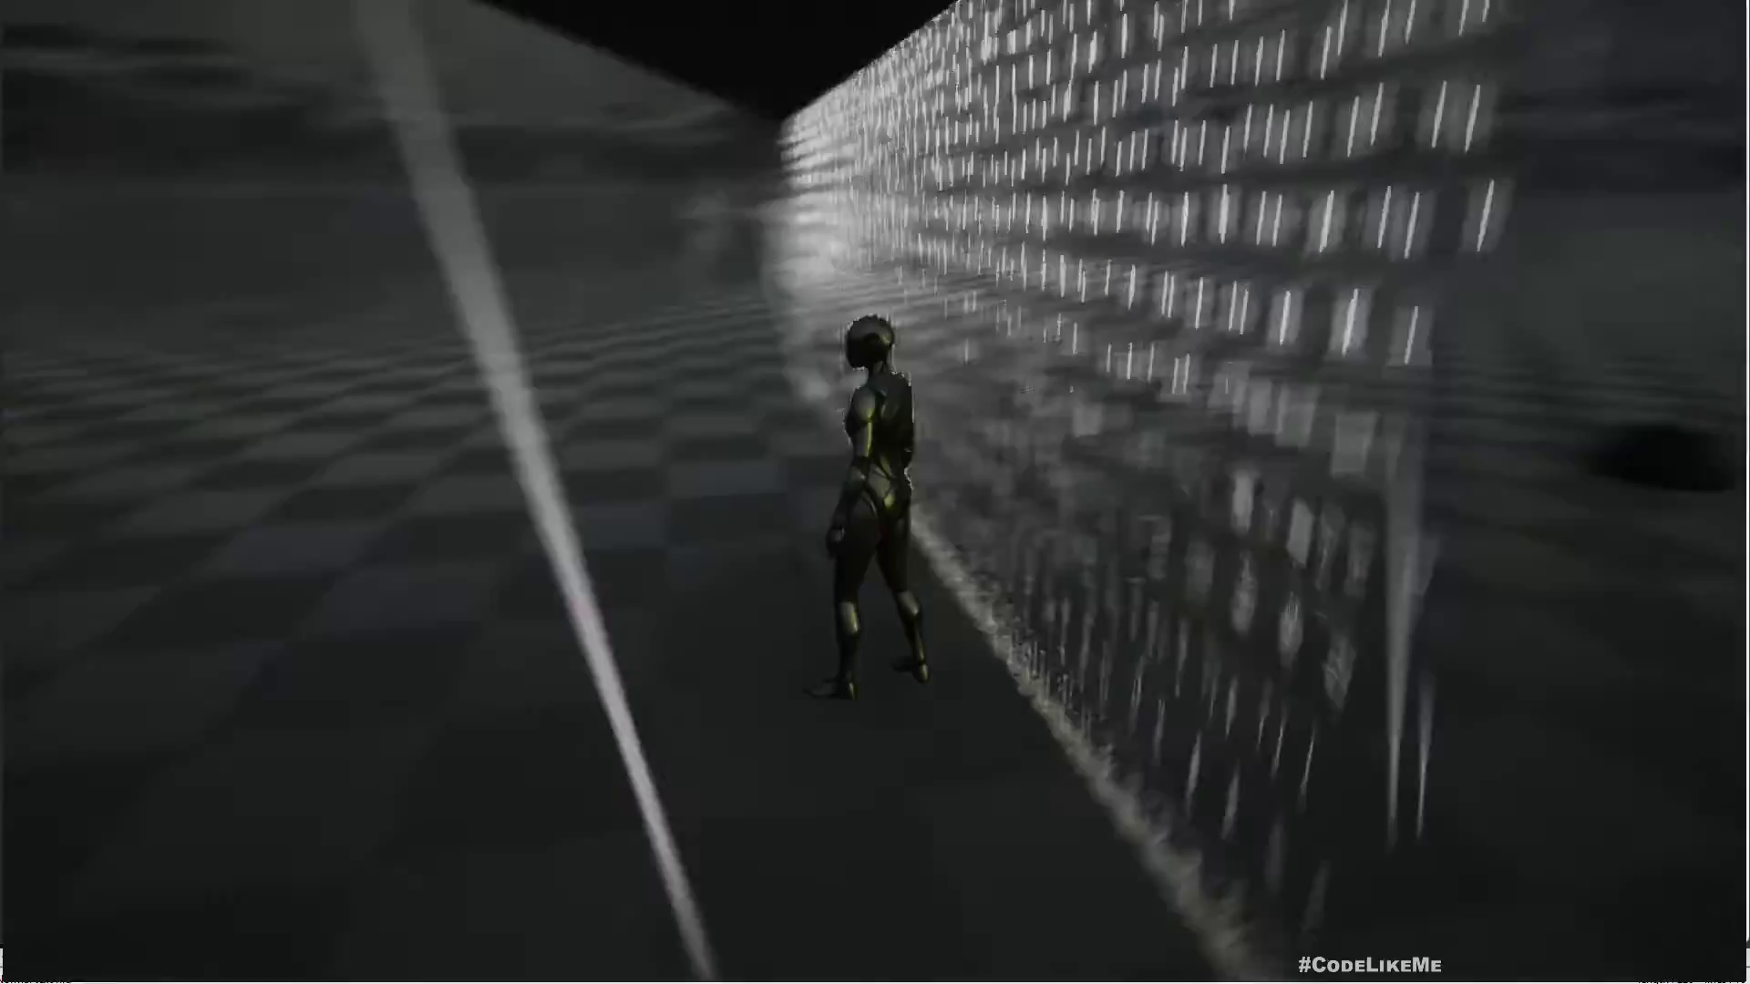
key("a")
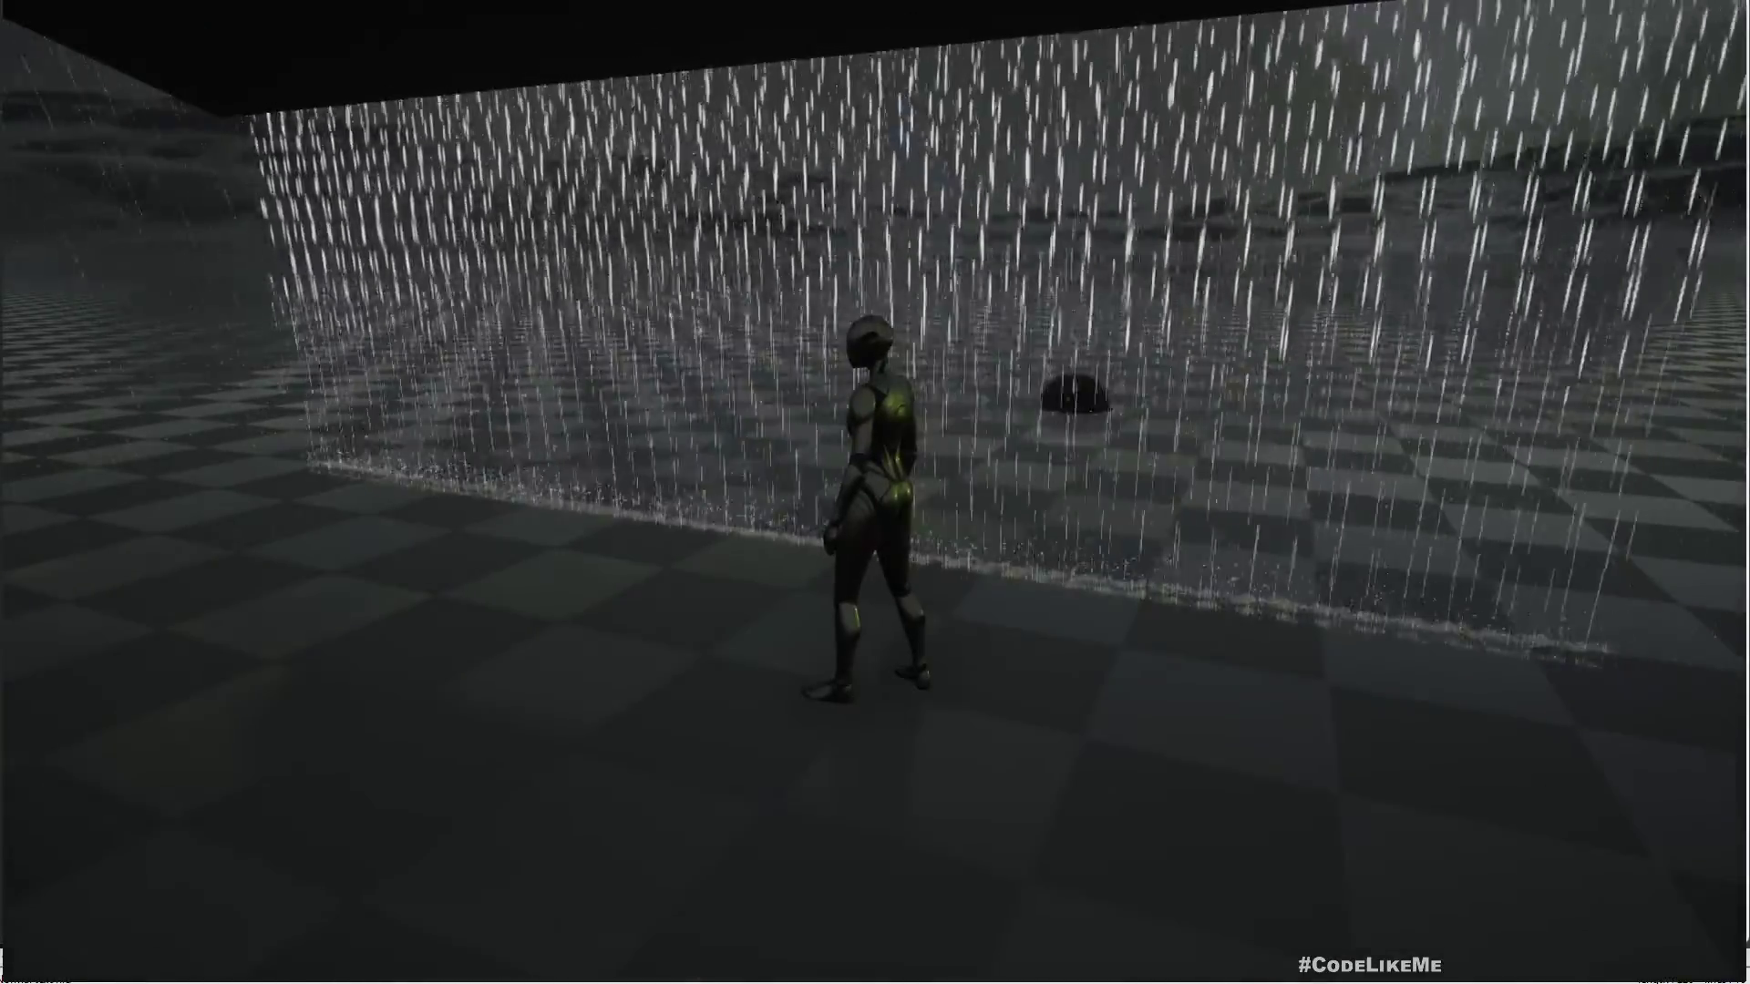
key("w")
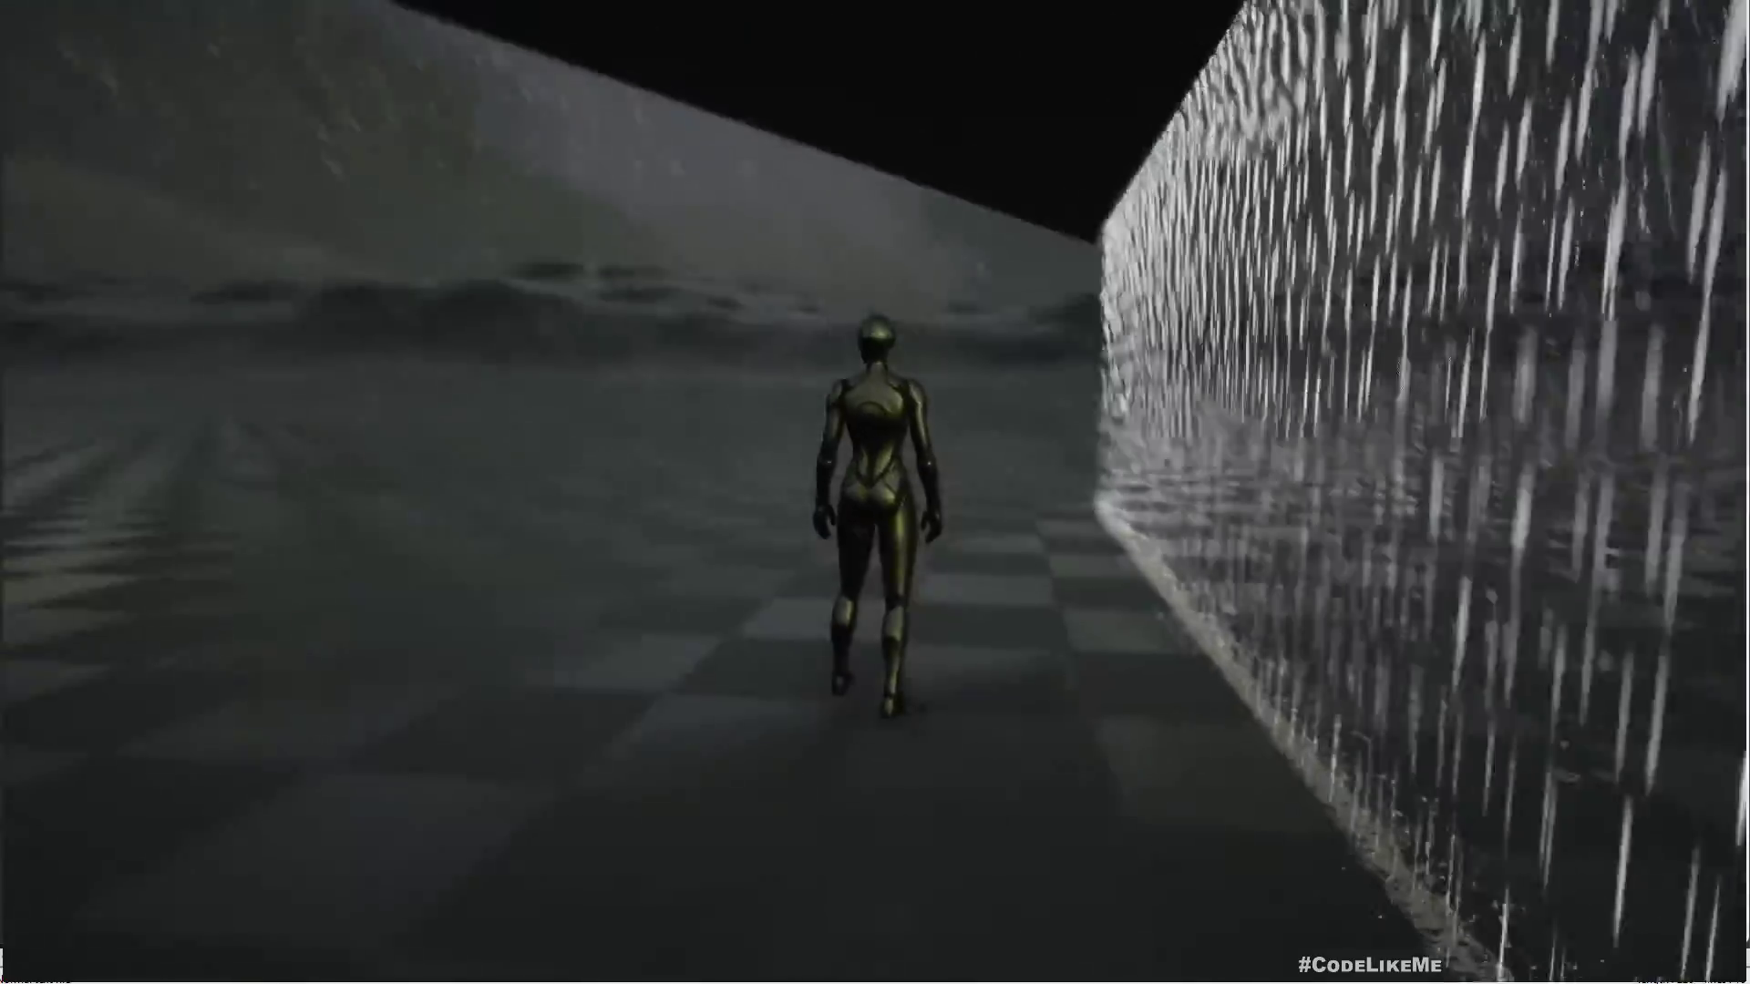
key("d")
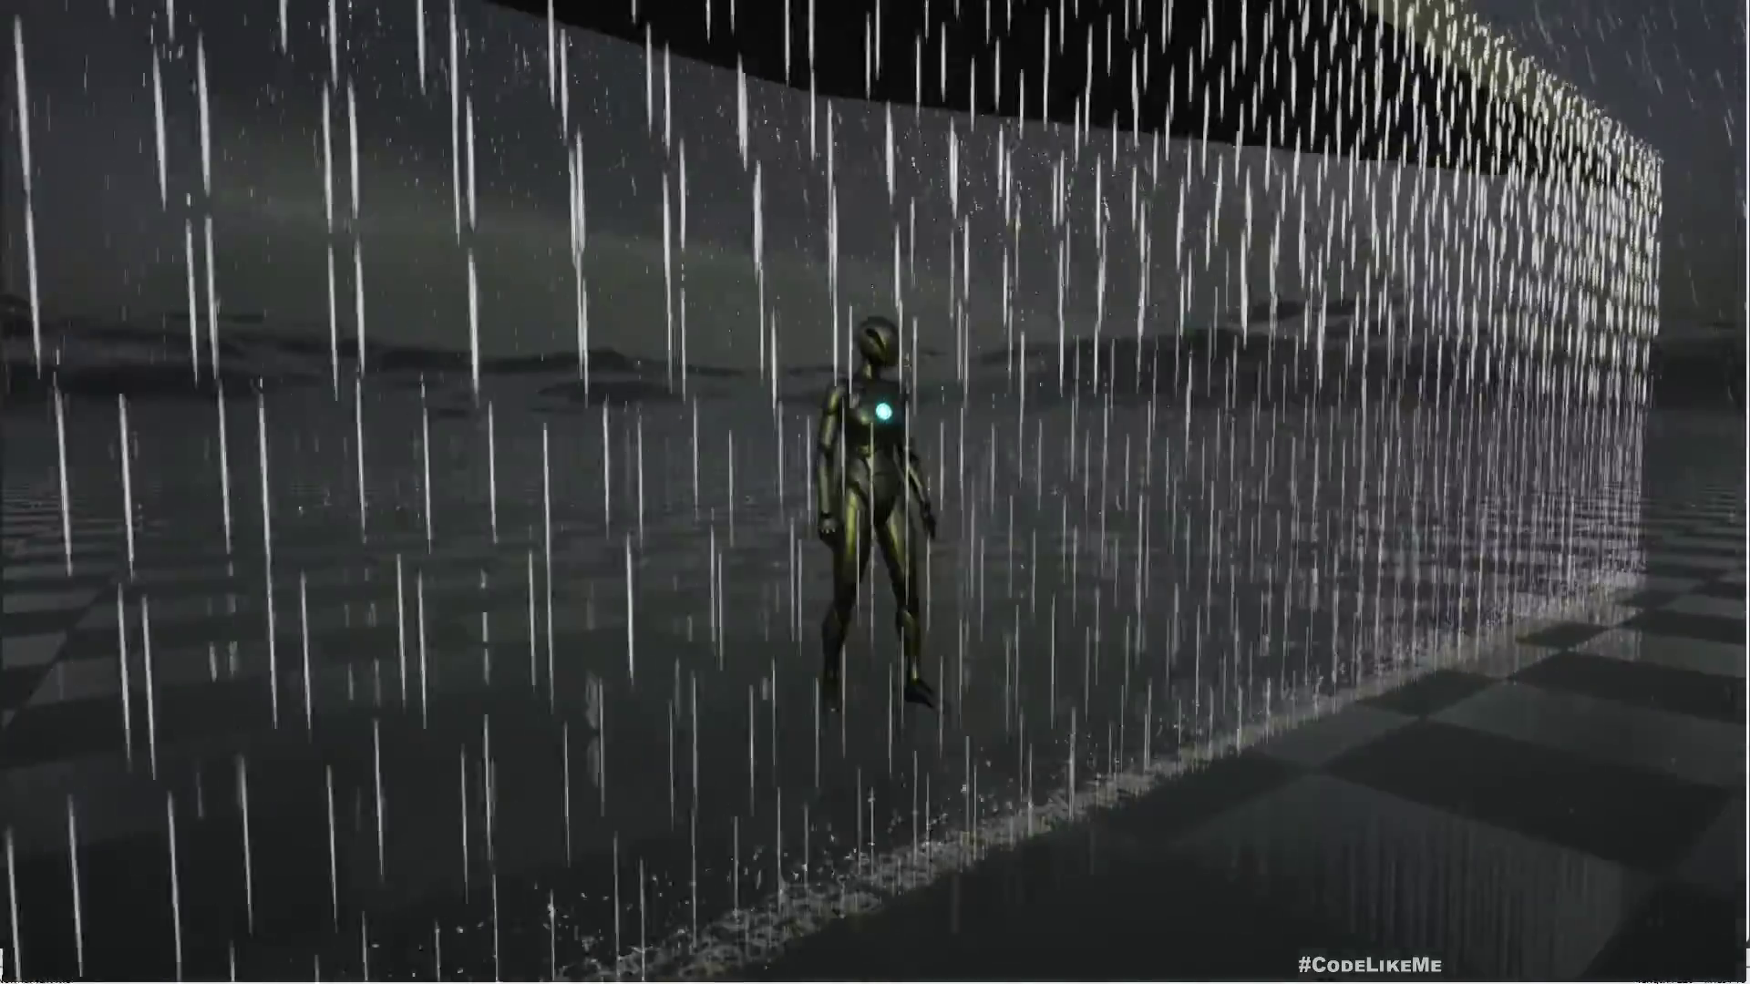
key("w")
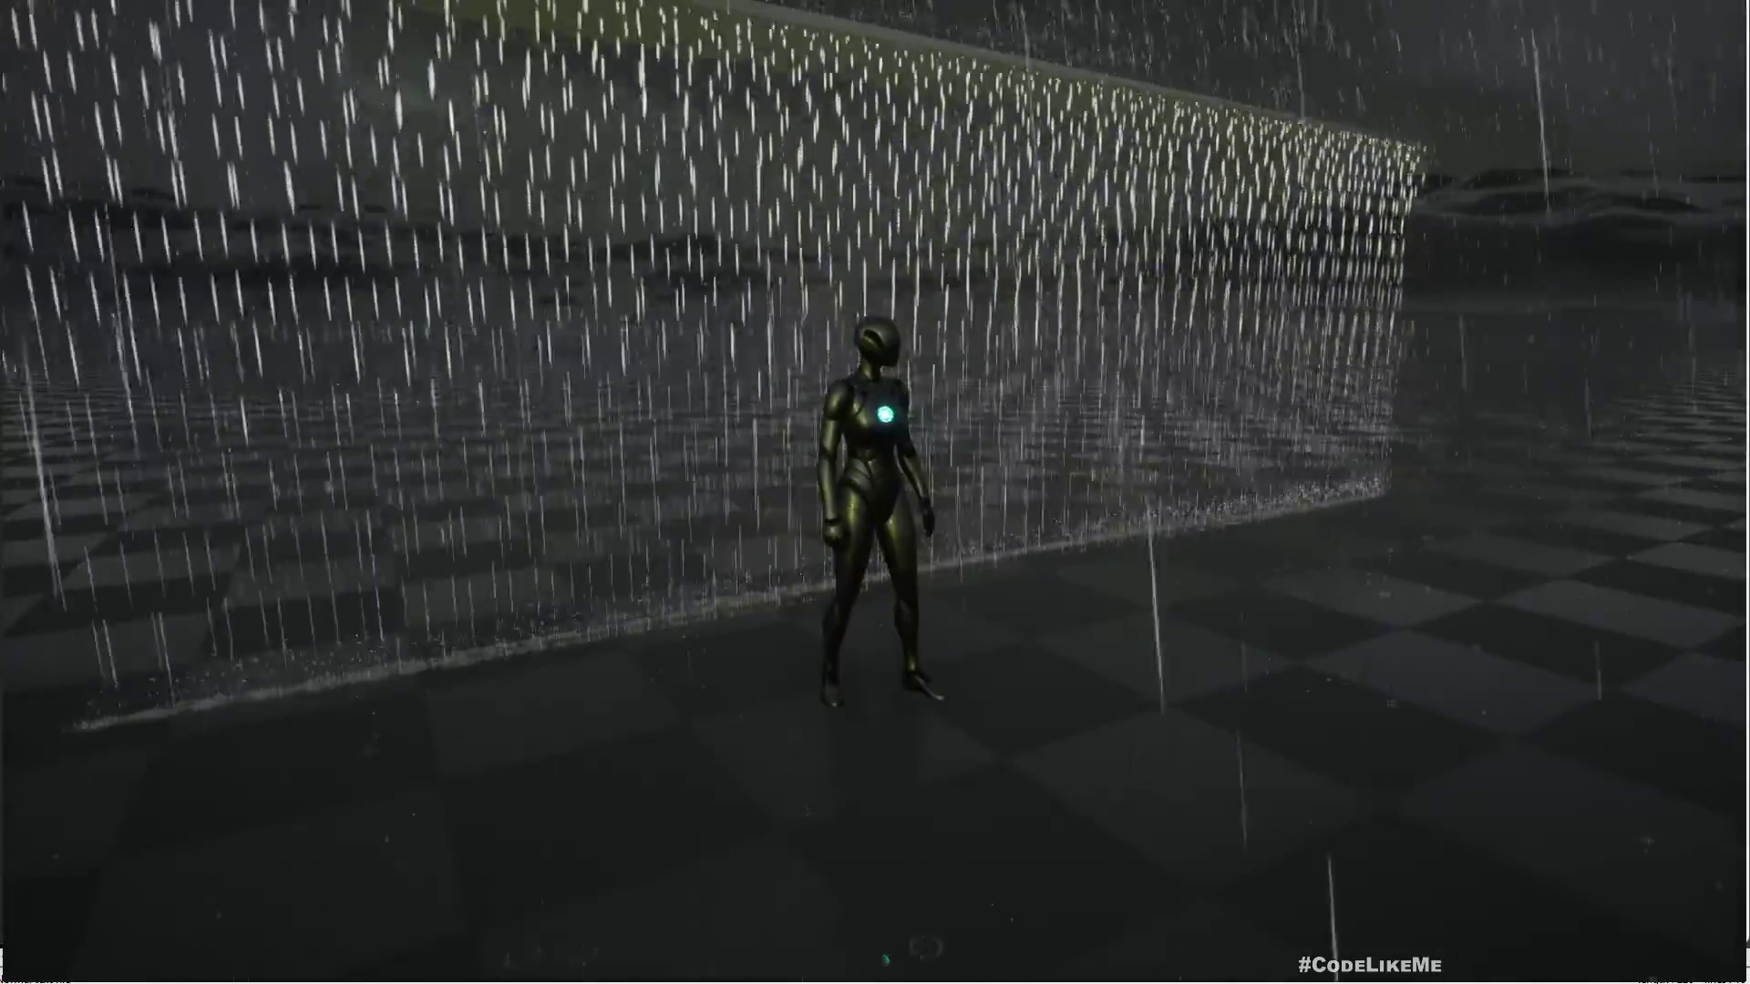
key("Escape")
Make Rain_streak's SpawnRate in NS_WaterSpline read from a new User parameter
left_click(516, 40)
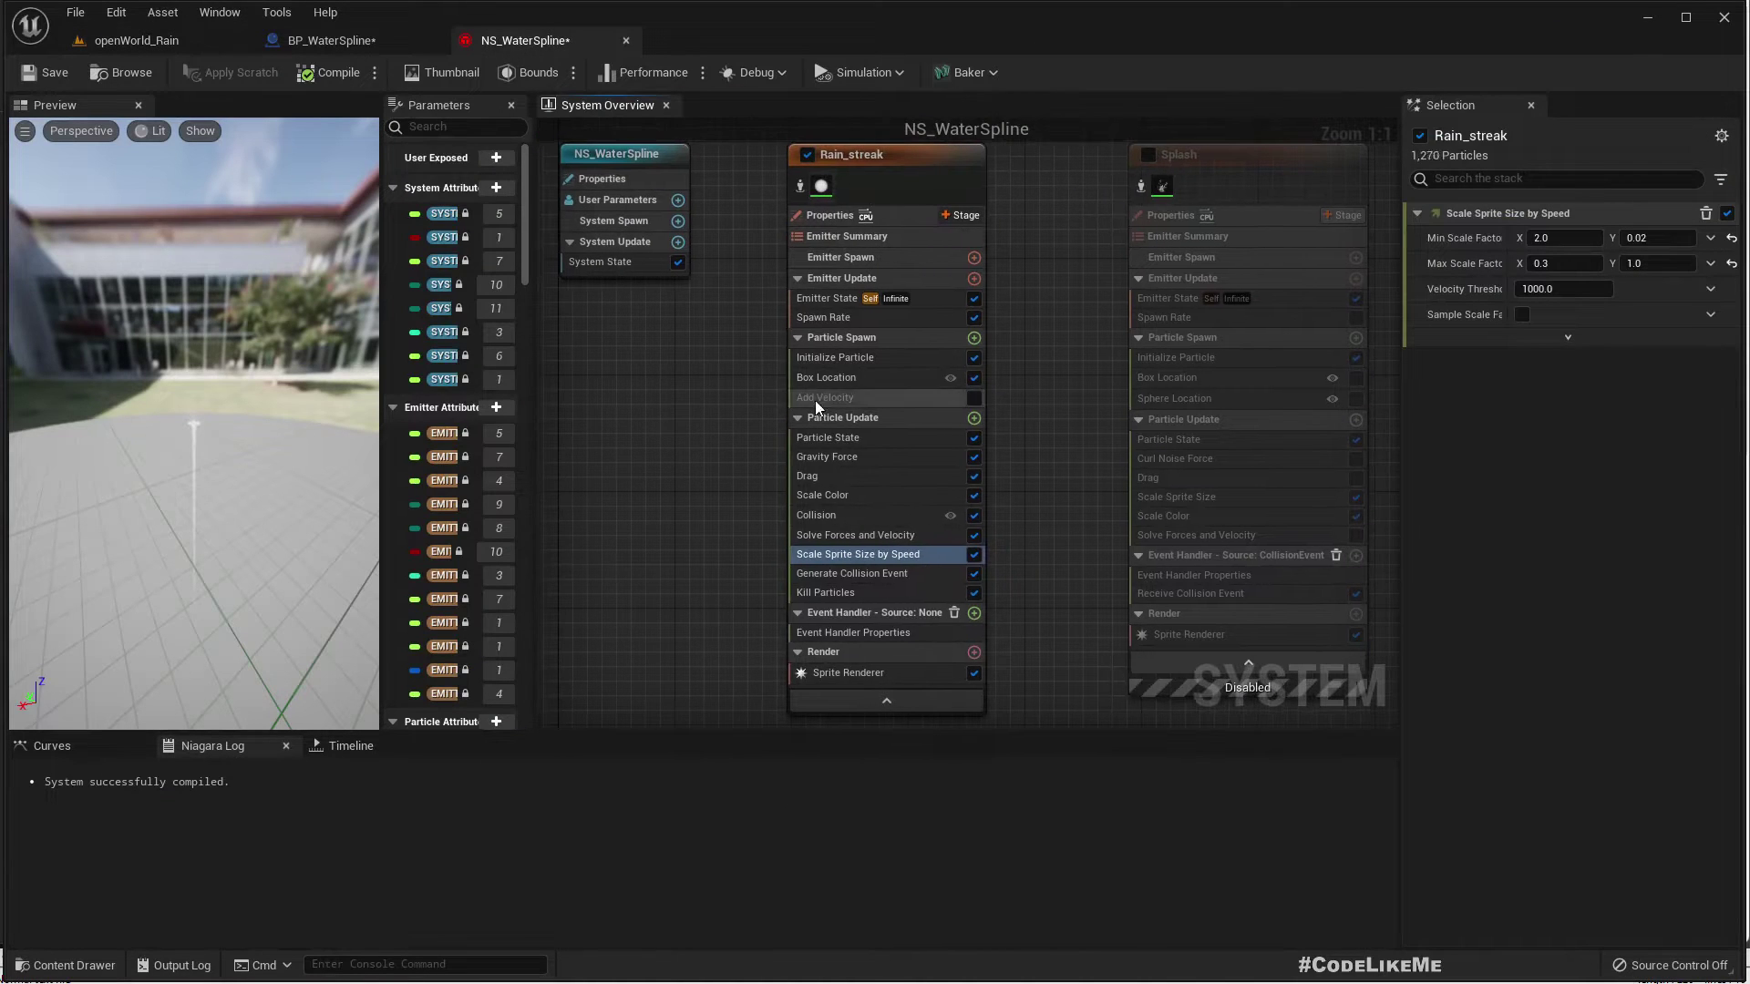
left_click(839, 306)
left_click(840, 313)
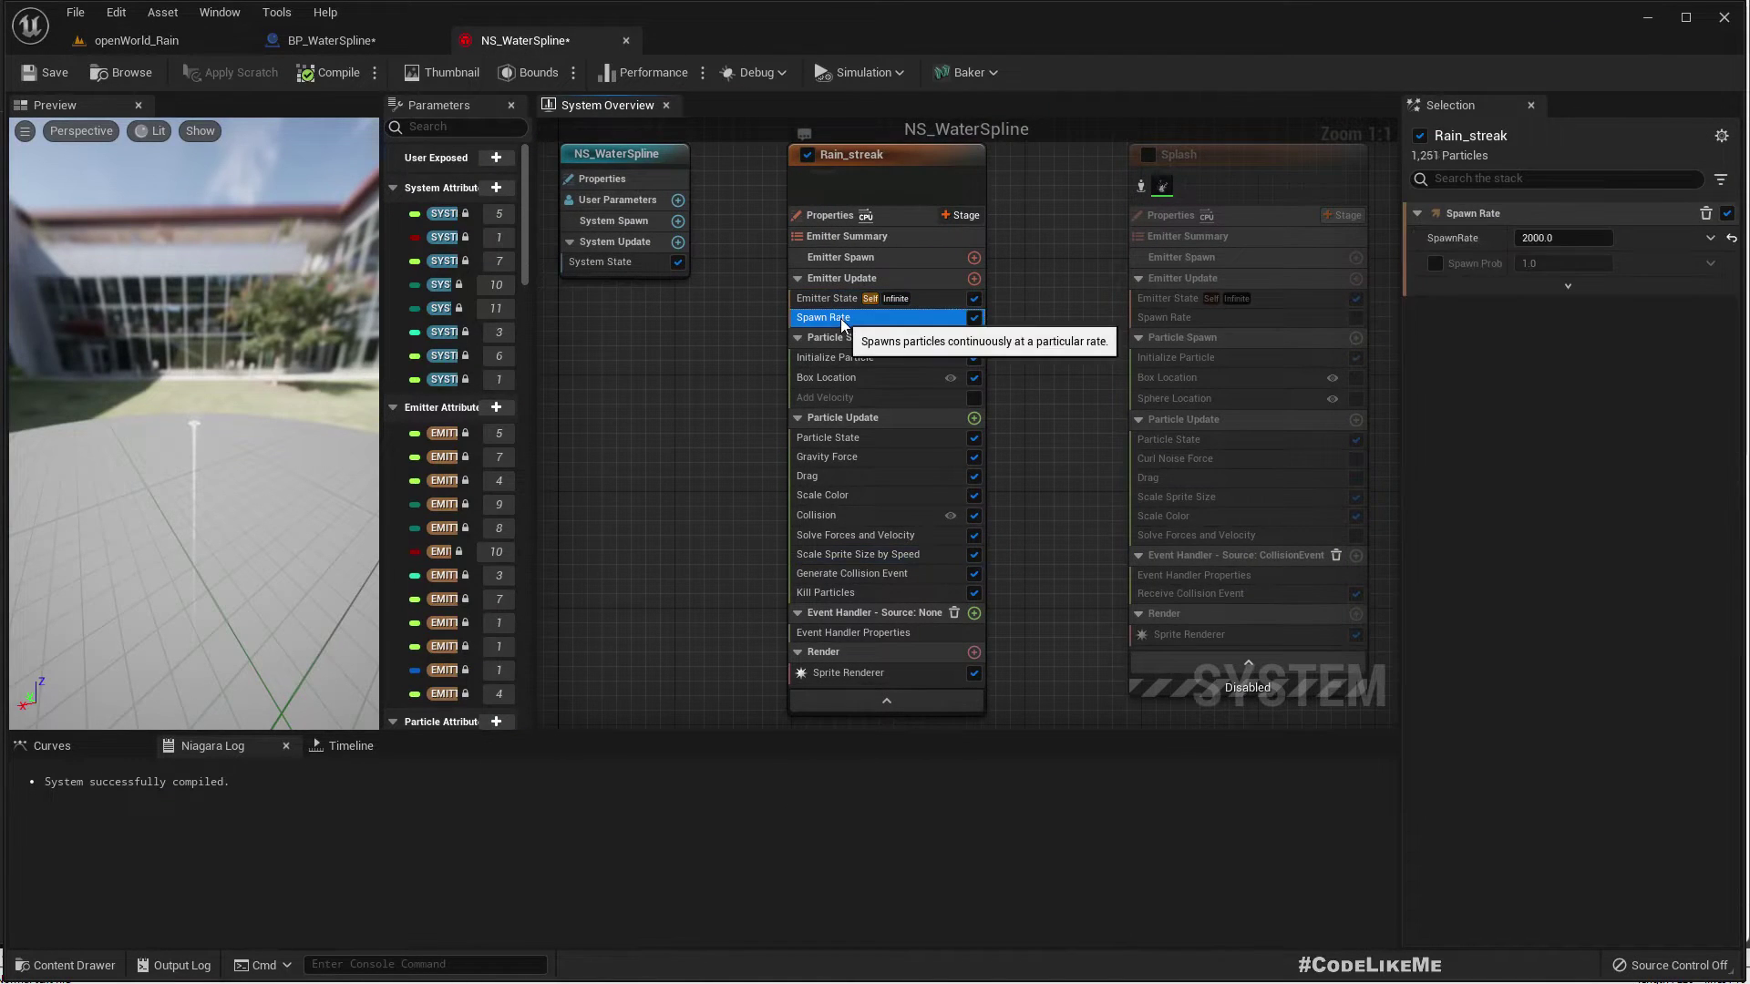
left_click(1709, 238)
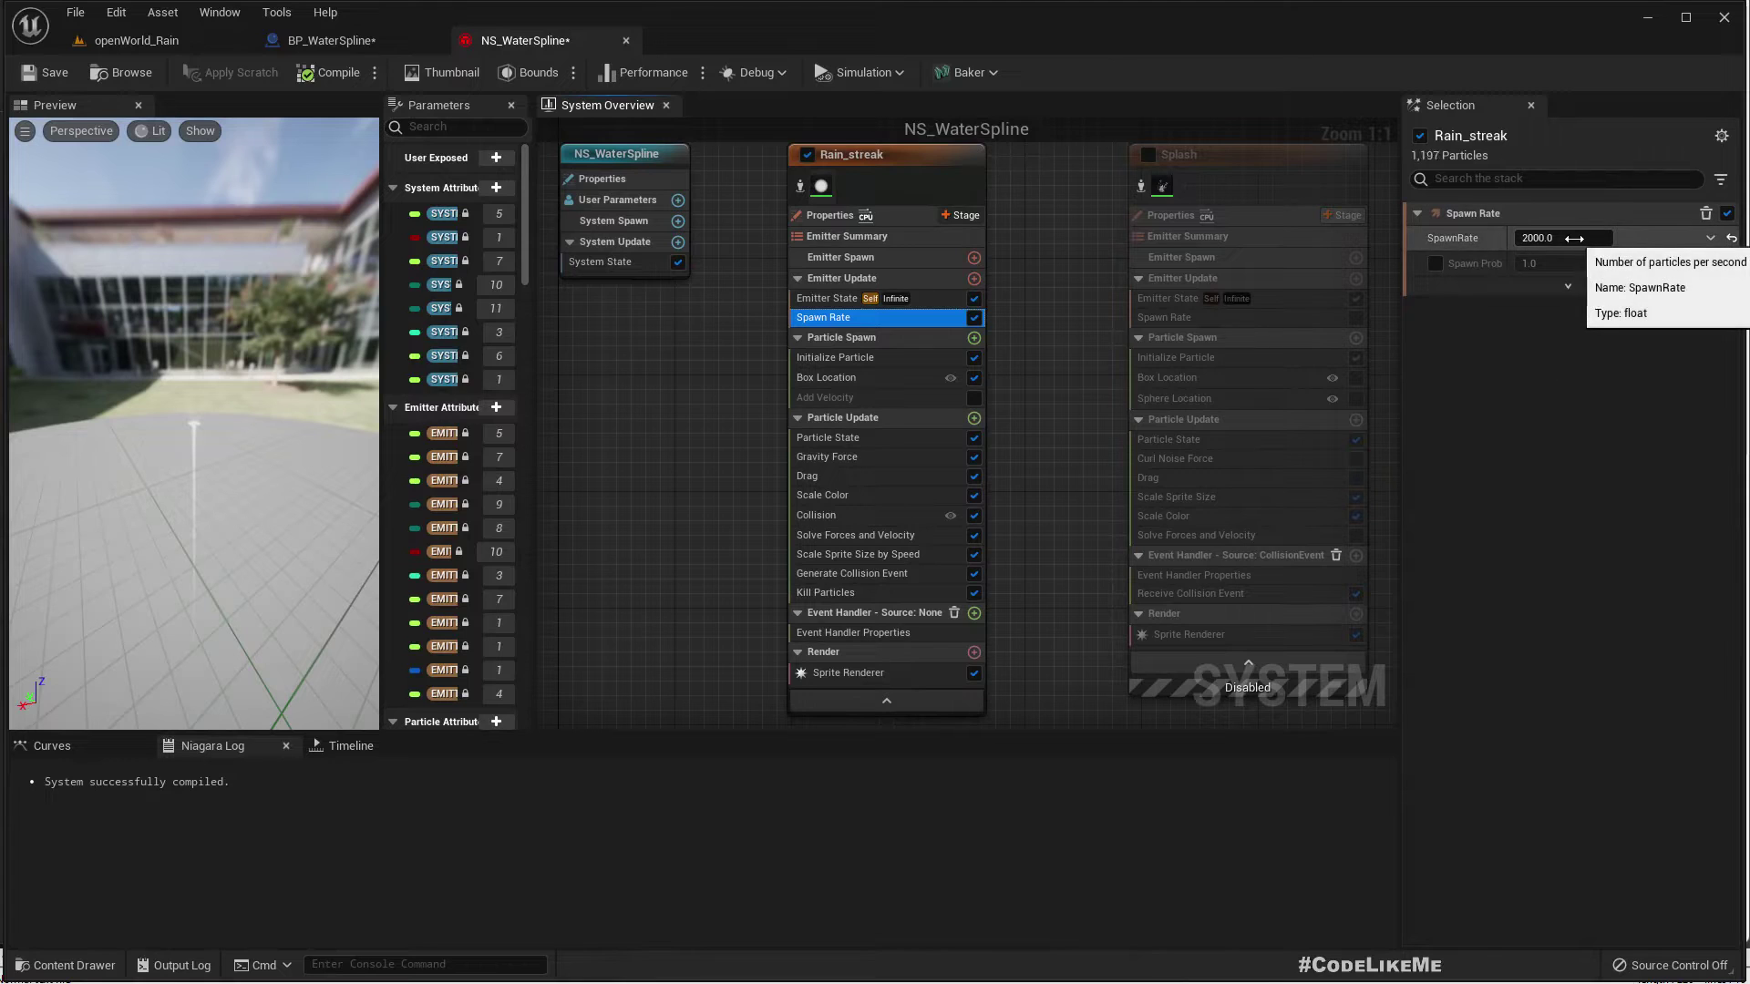
right_click_drag(700, 363, 877, 425)
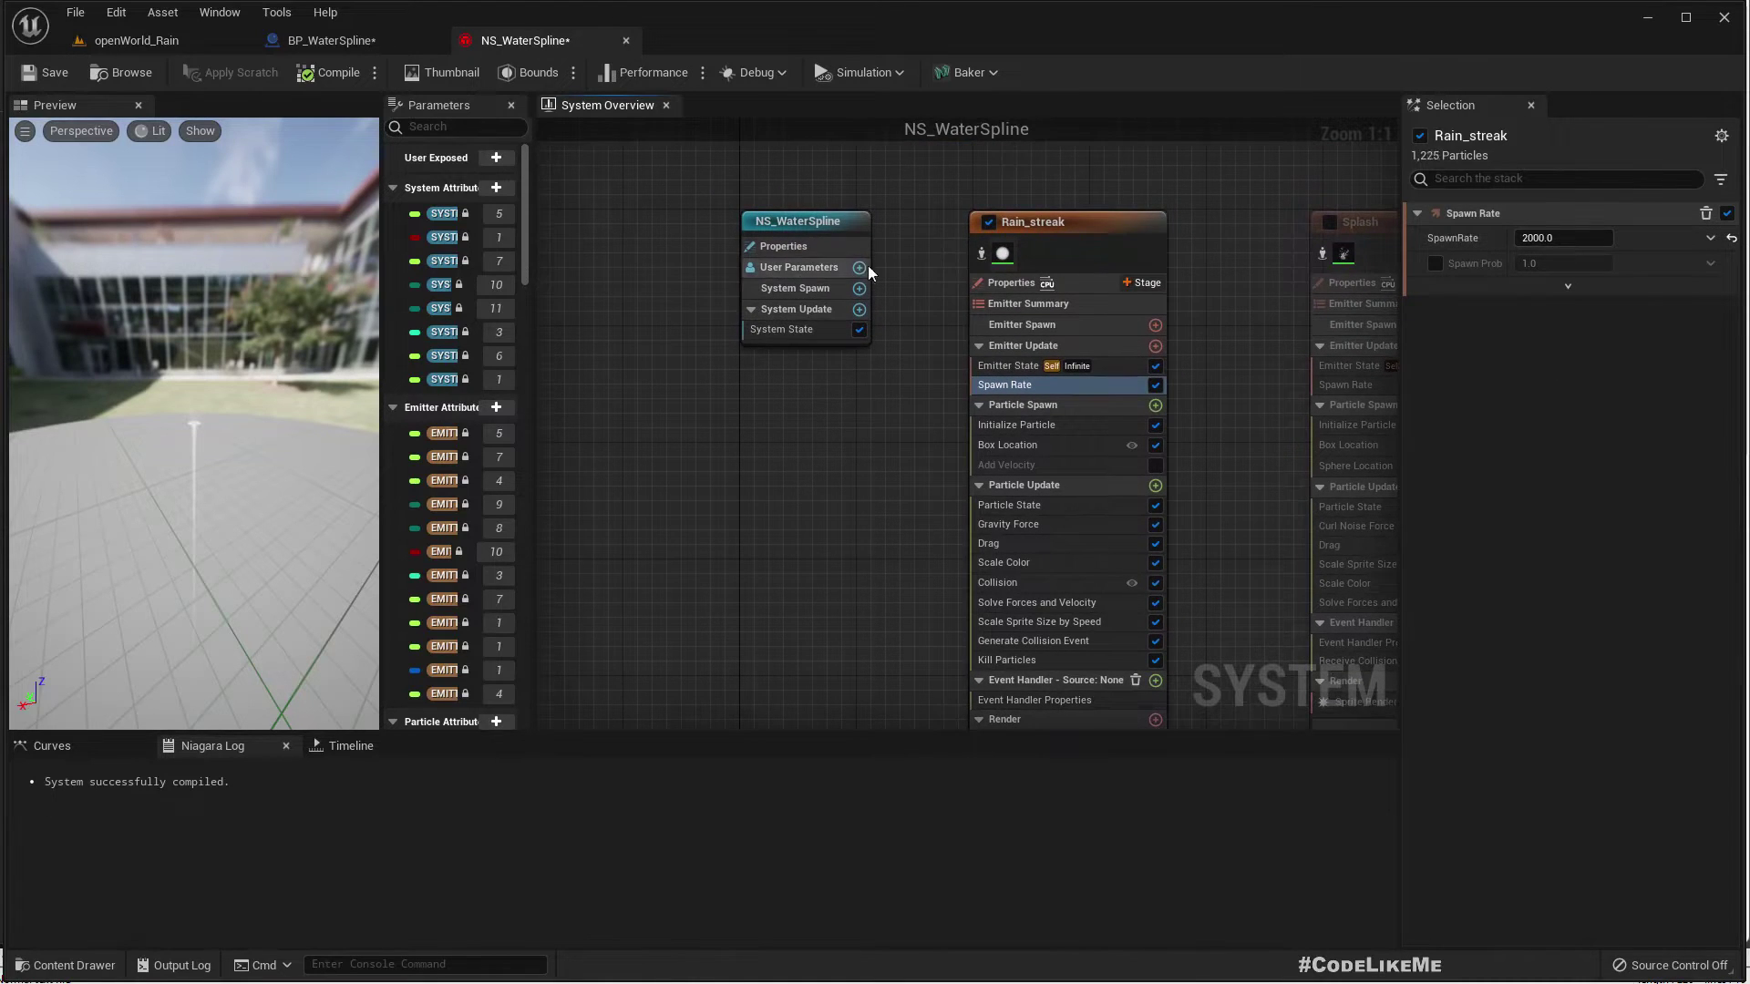
left_click(1717, 237)
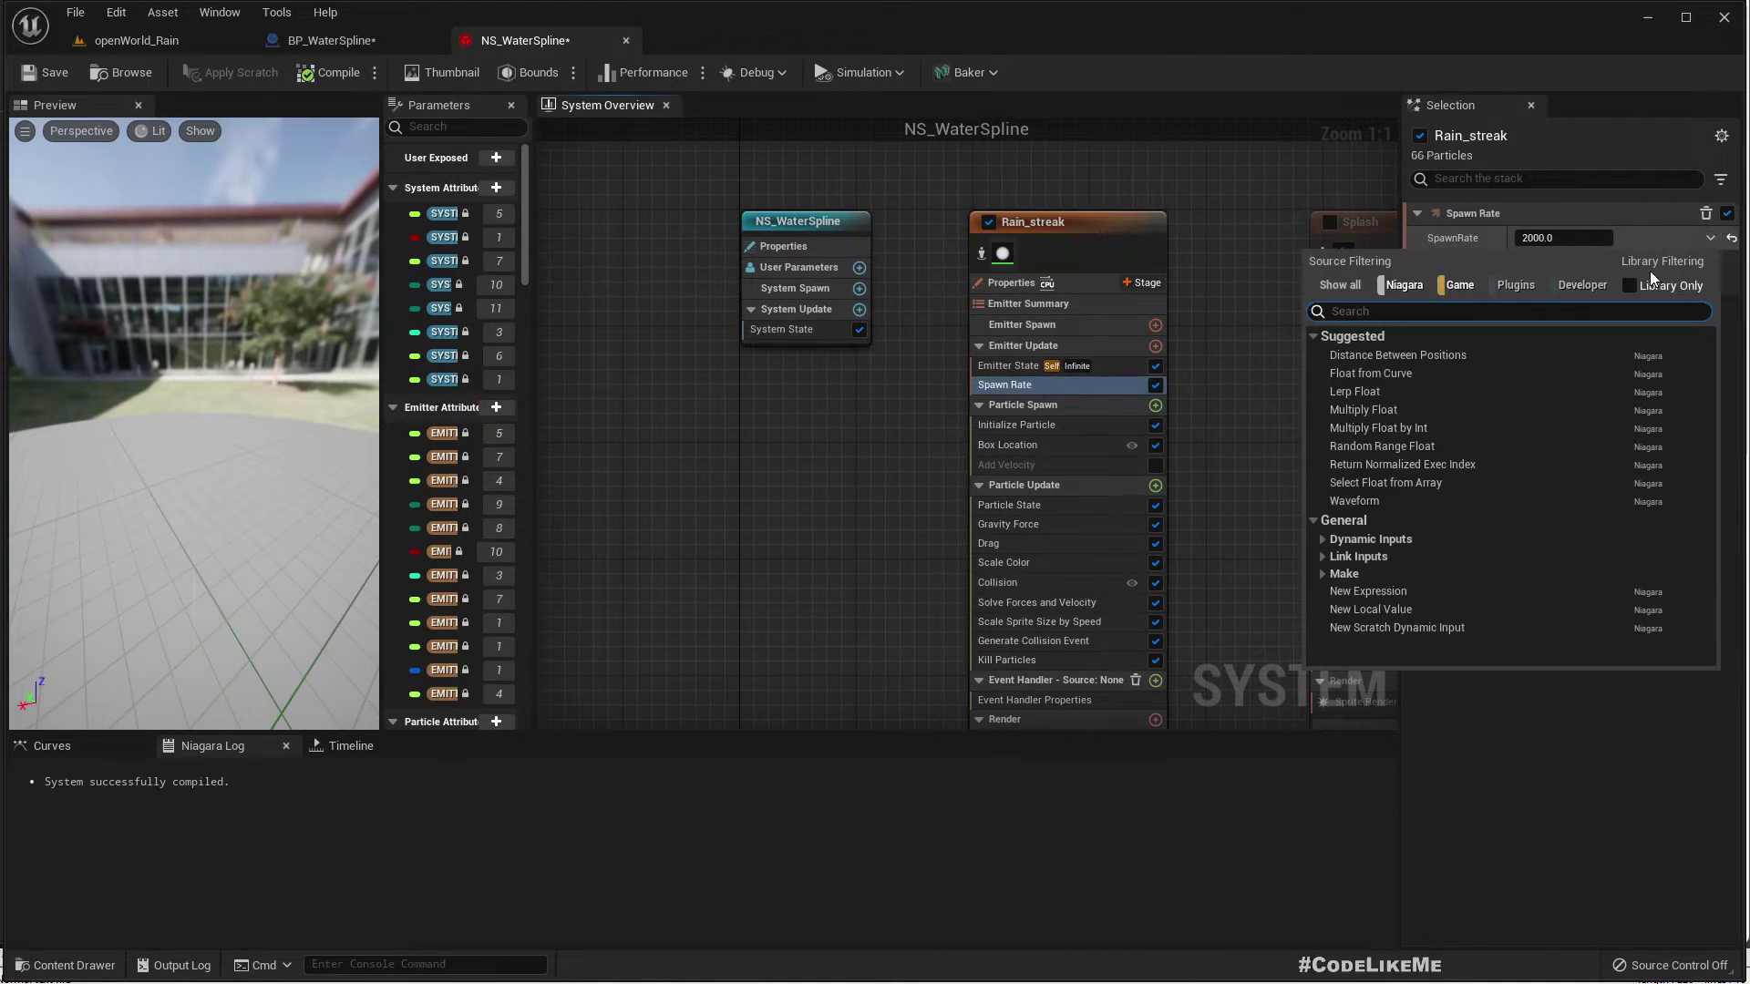
left_click(1320, 574)
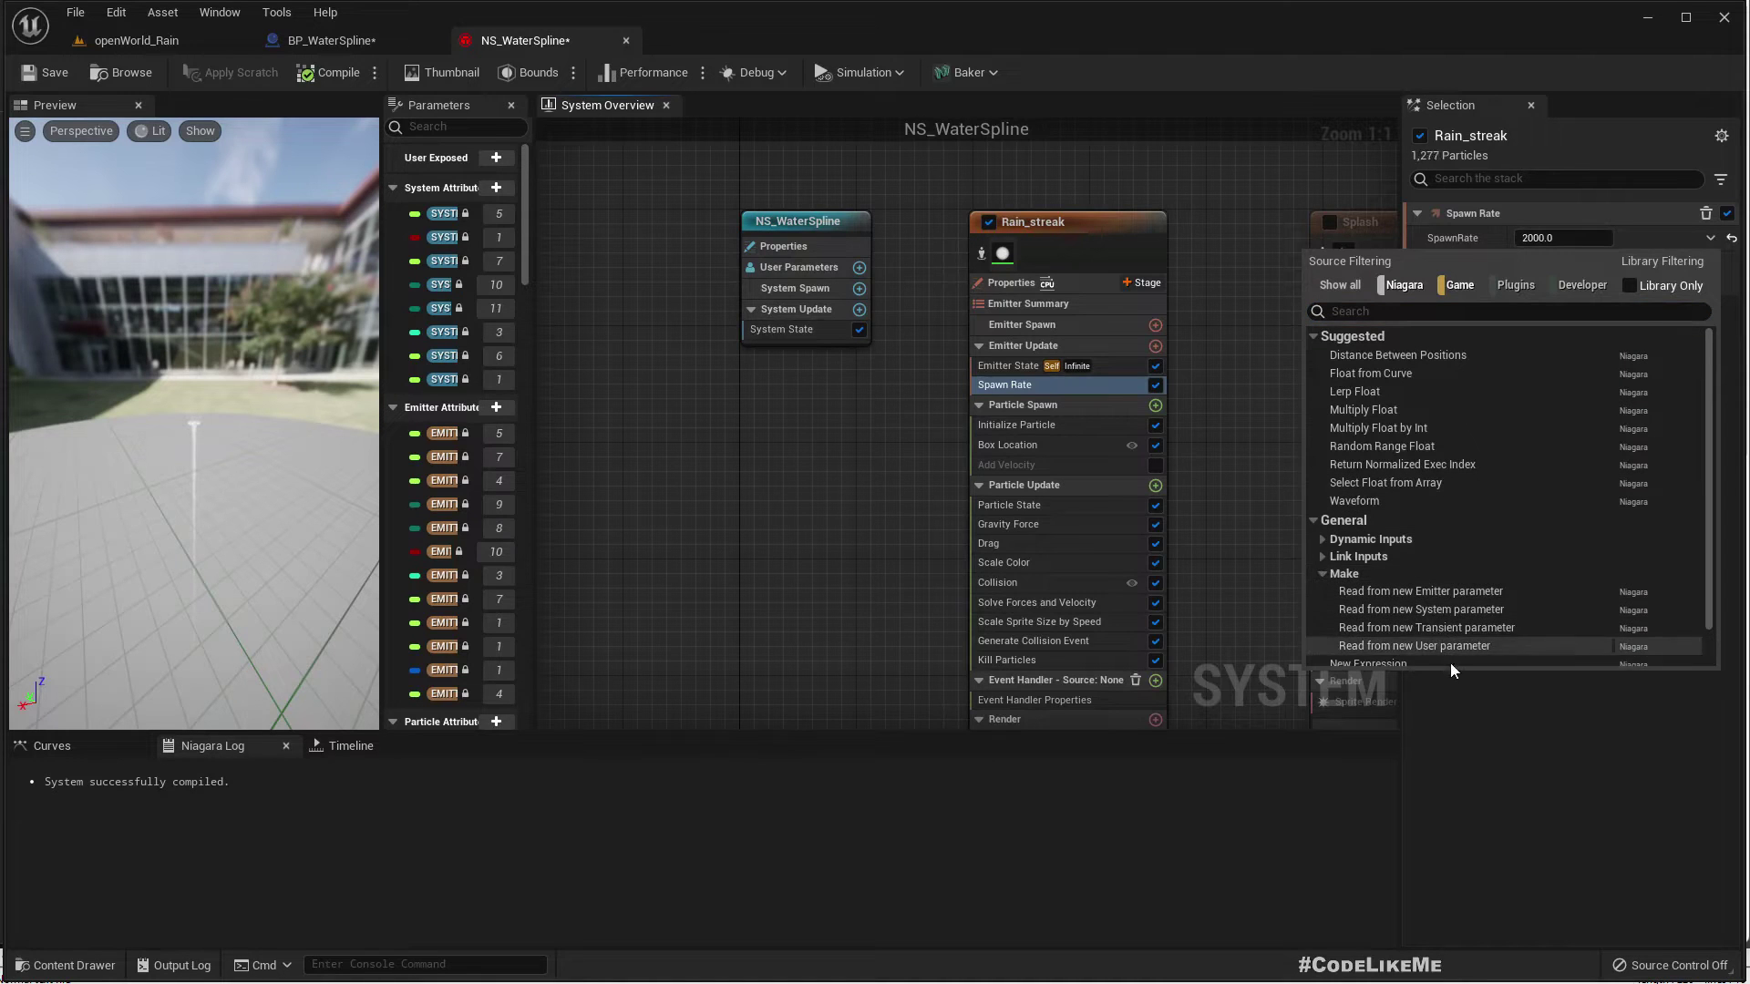
scroll(1421, 629, "down", 1)
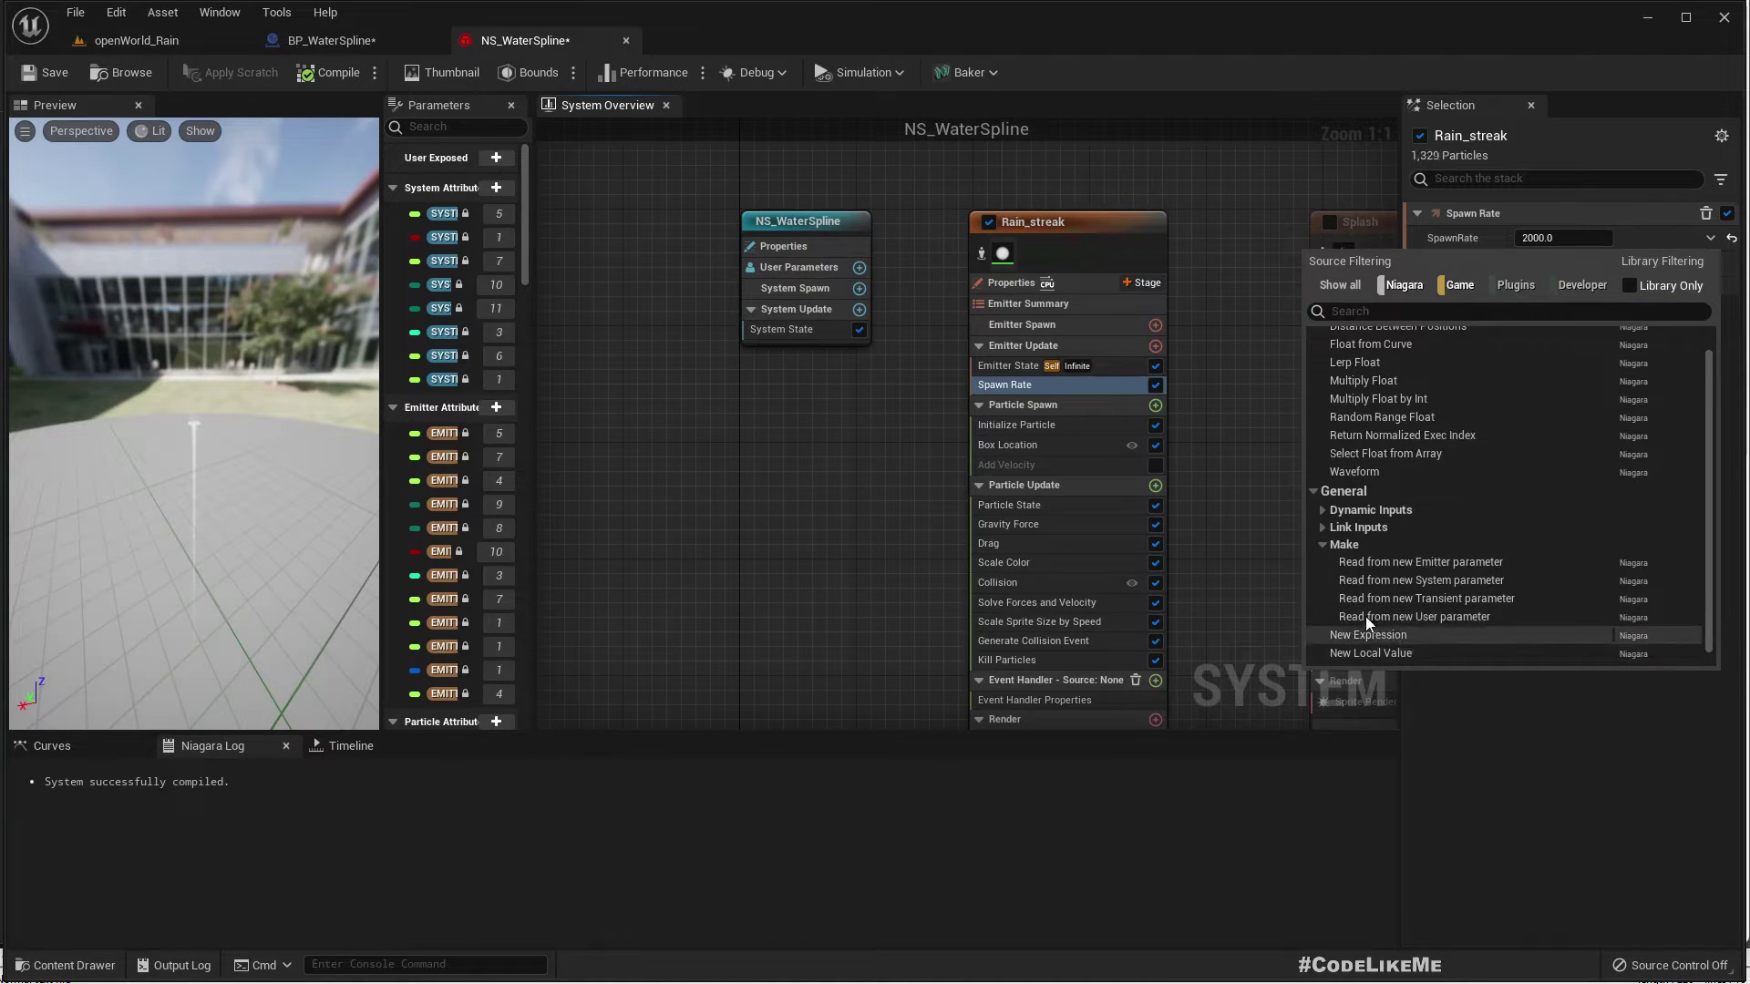
left_click(1429, 618)
Rename NS_WaterSpline's spawn rate user parameter as DropRate
left_click(809, 268)
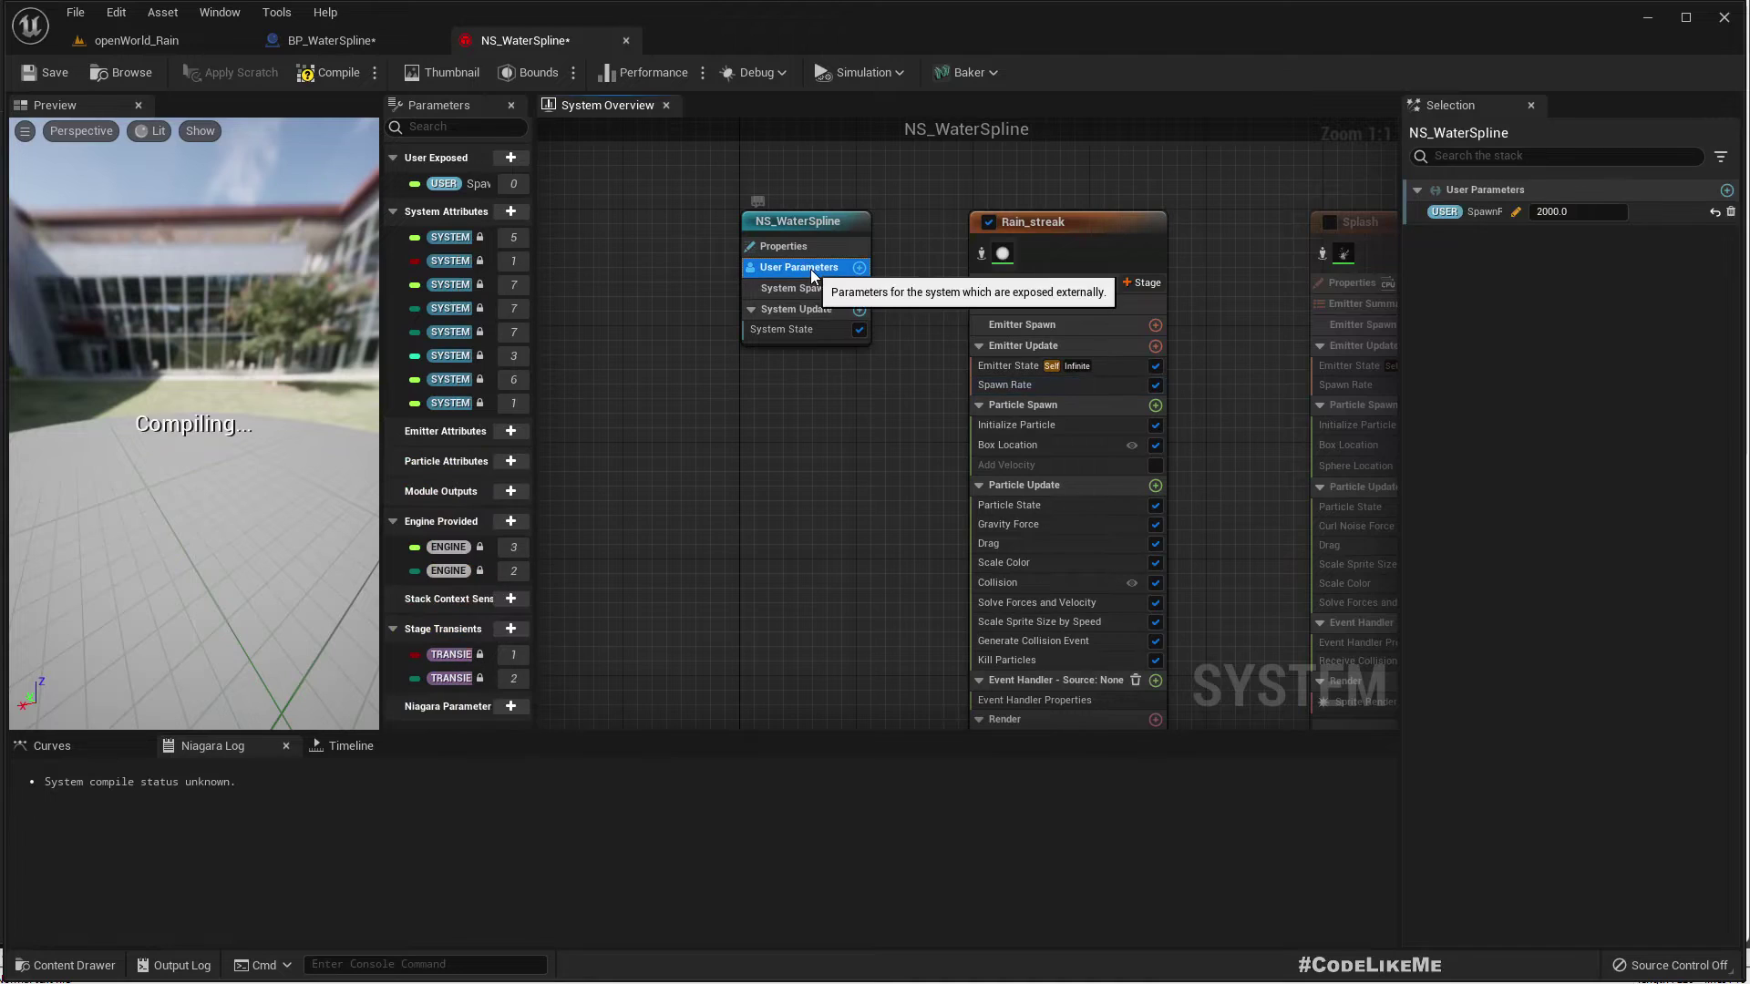
left_click(1474, 212)
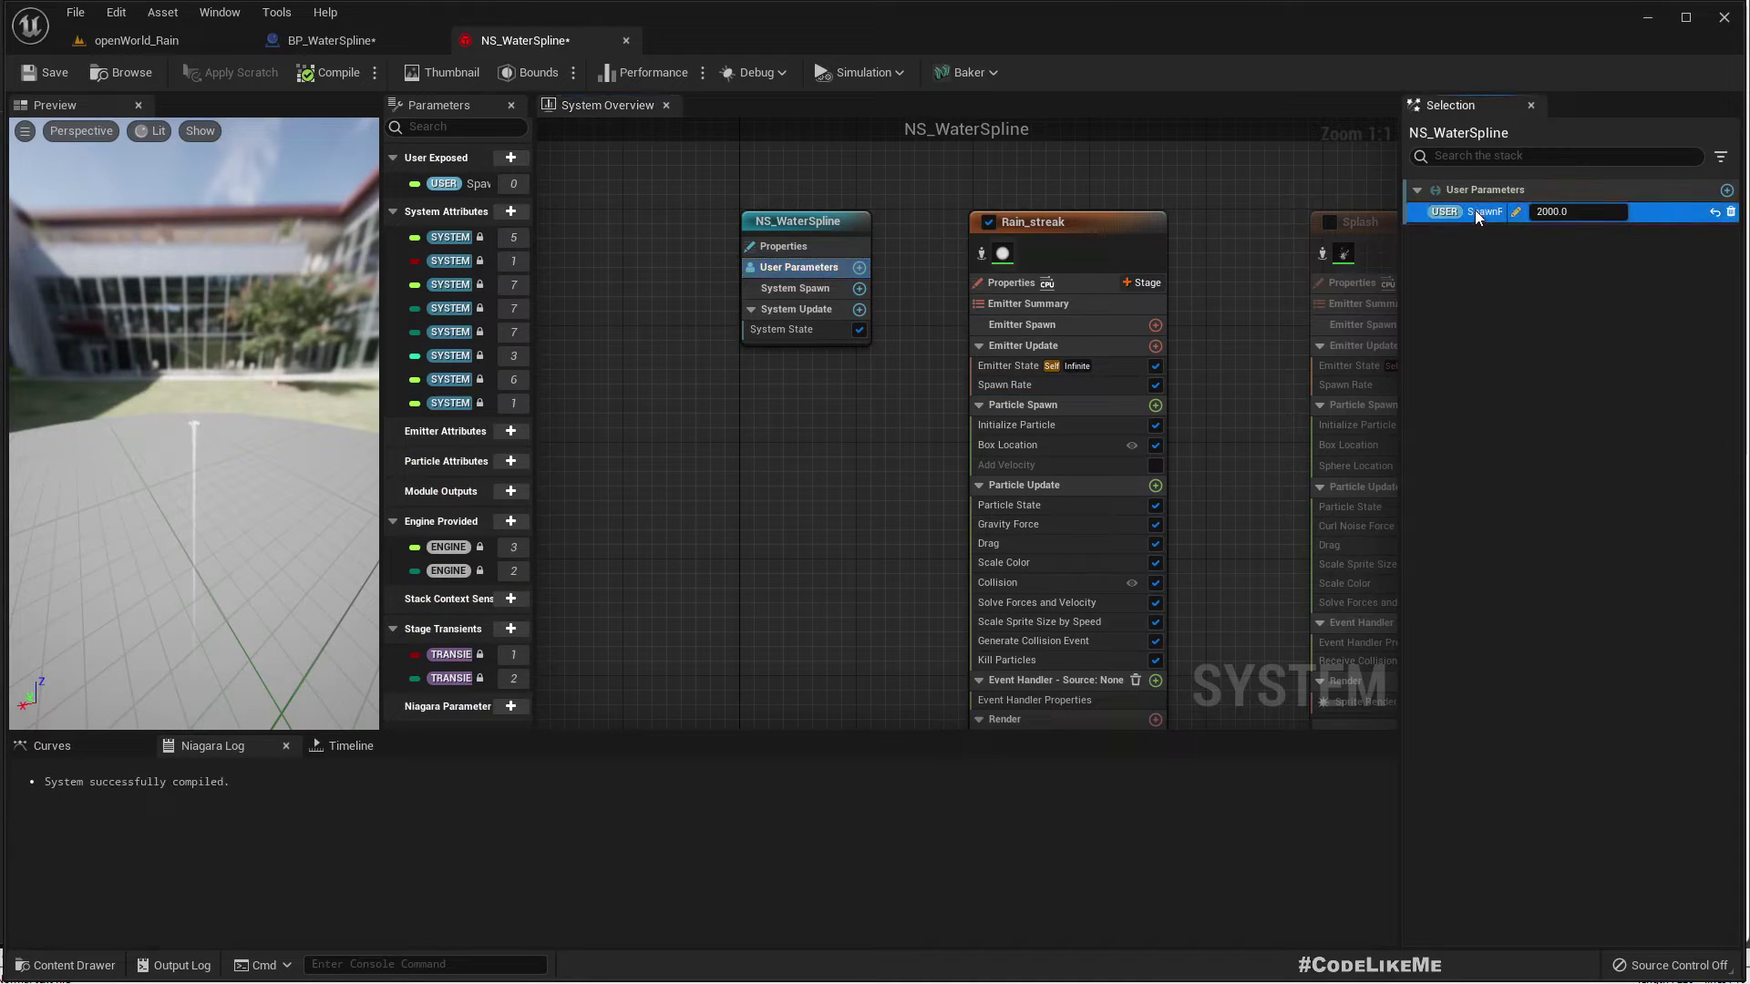
left_click(1512, 223)
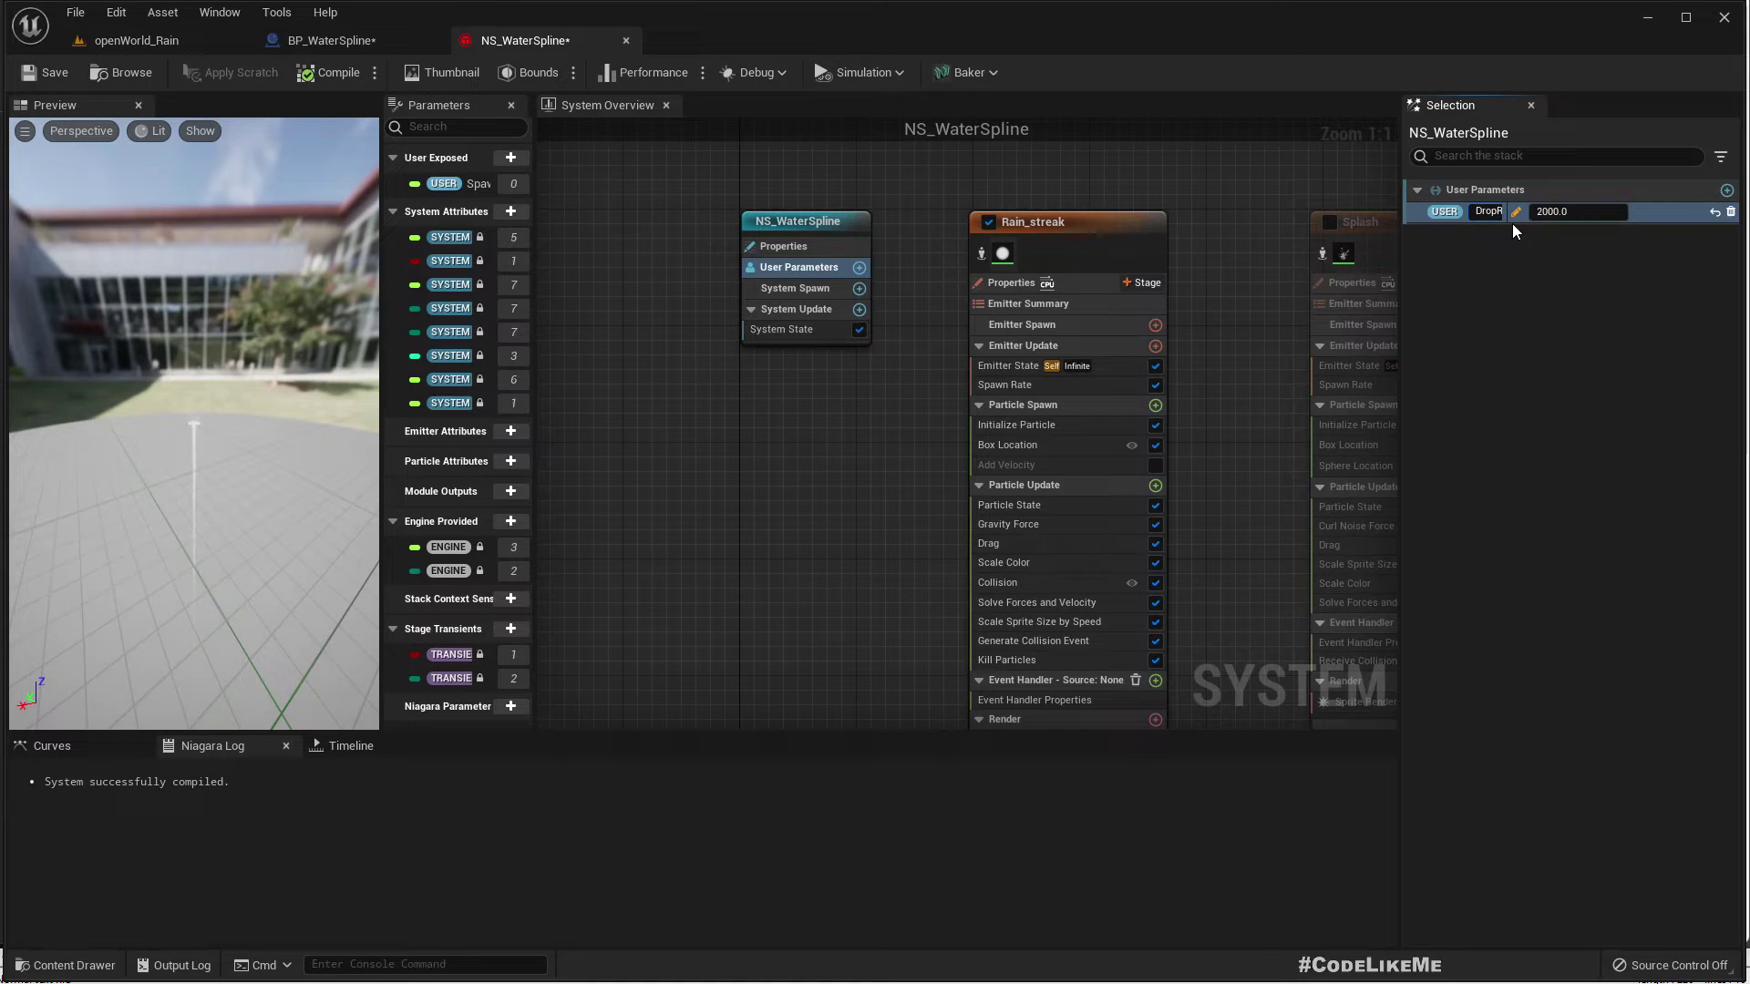
left_click(1512, 223)
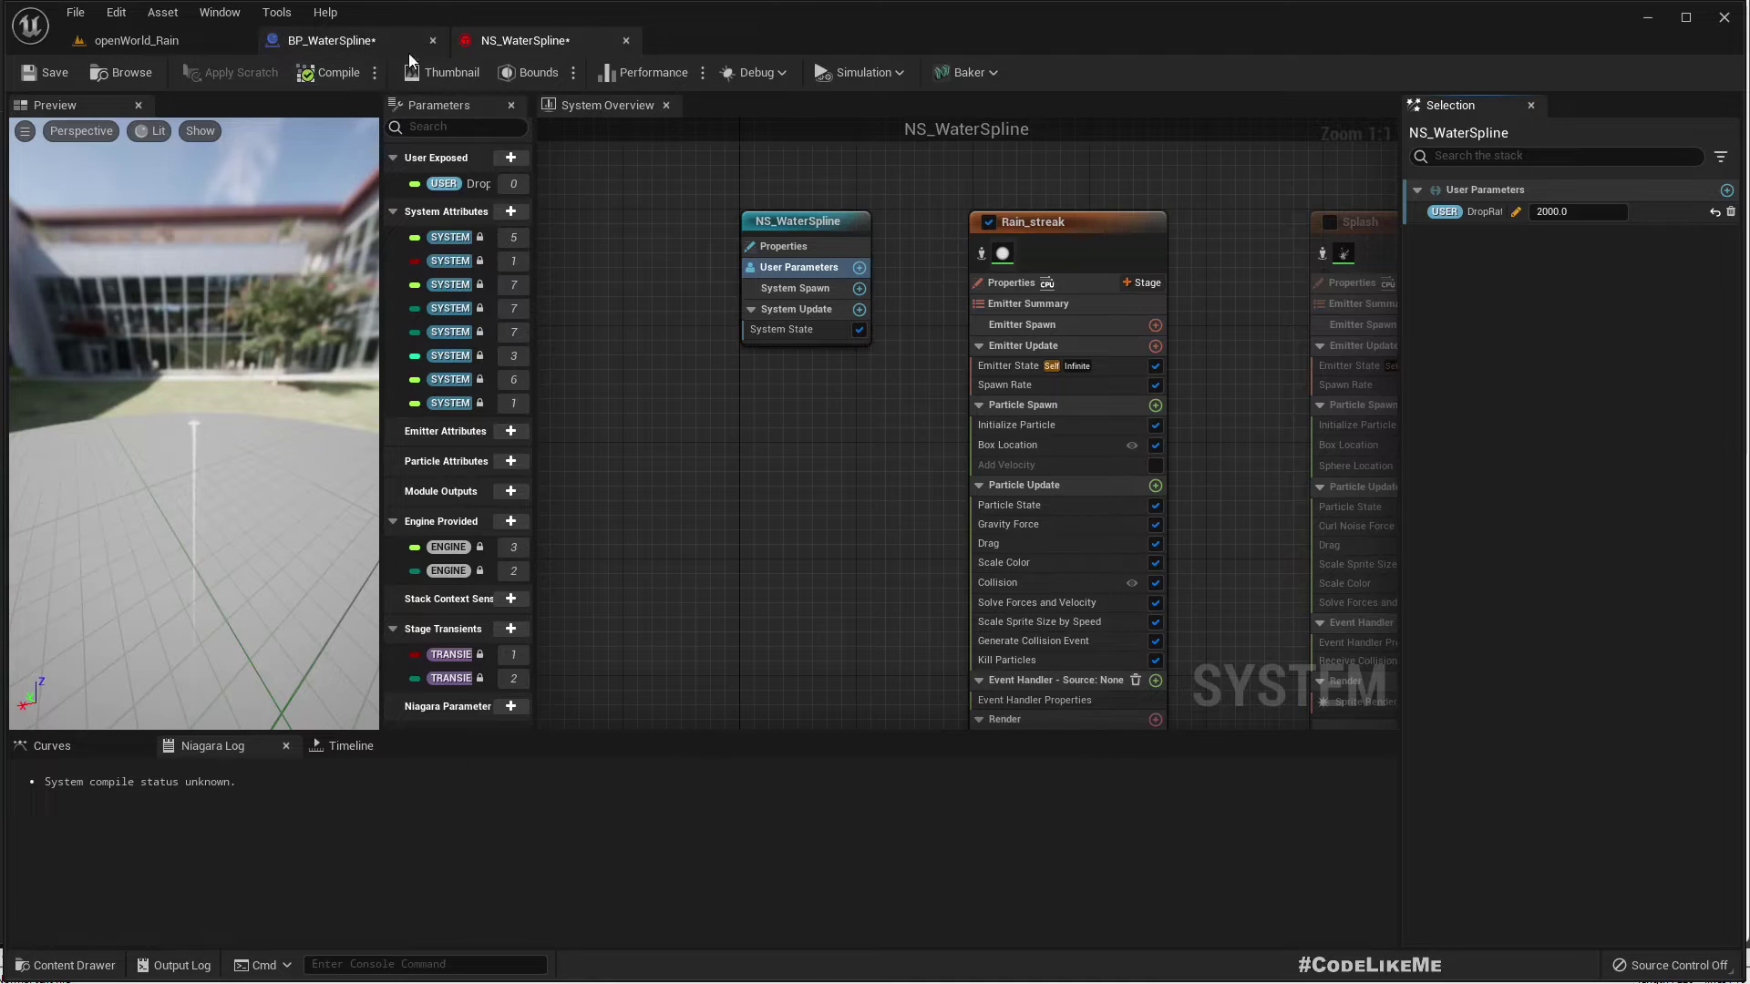
Add a Set Niagara Variable (Float) node targeting the NS_WaterSpline component near Event BeginPlay in BP_WaterSpline's event graph
left_click(334, 40)
scroll(586, 285, "down", 2)
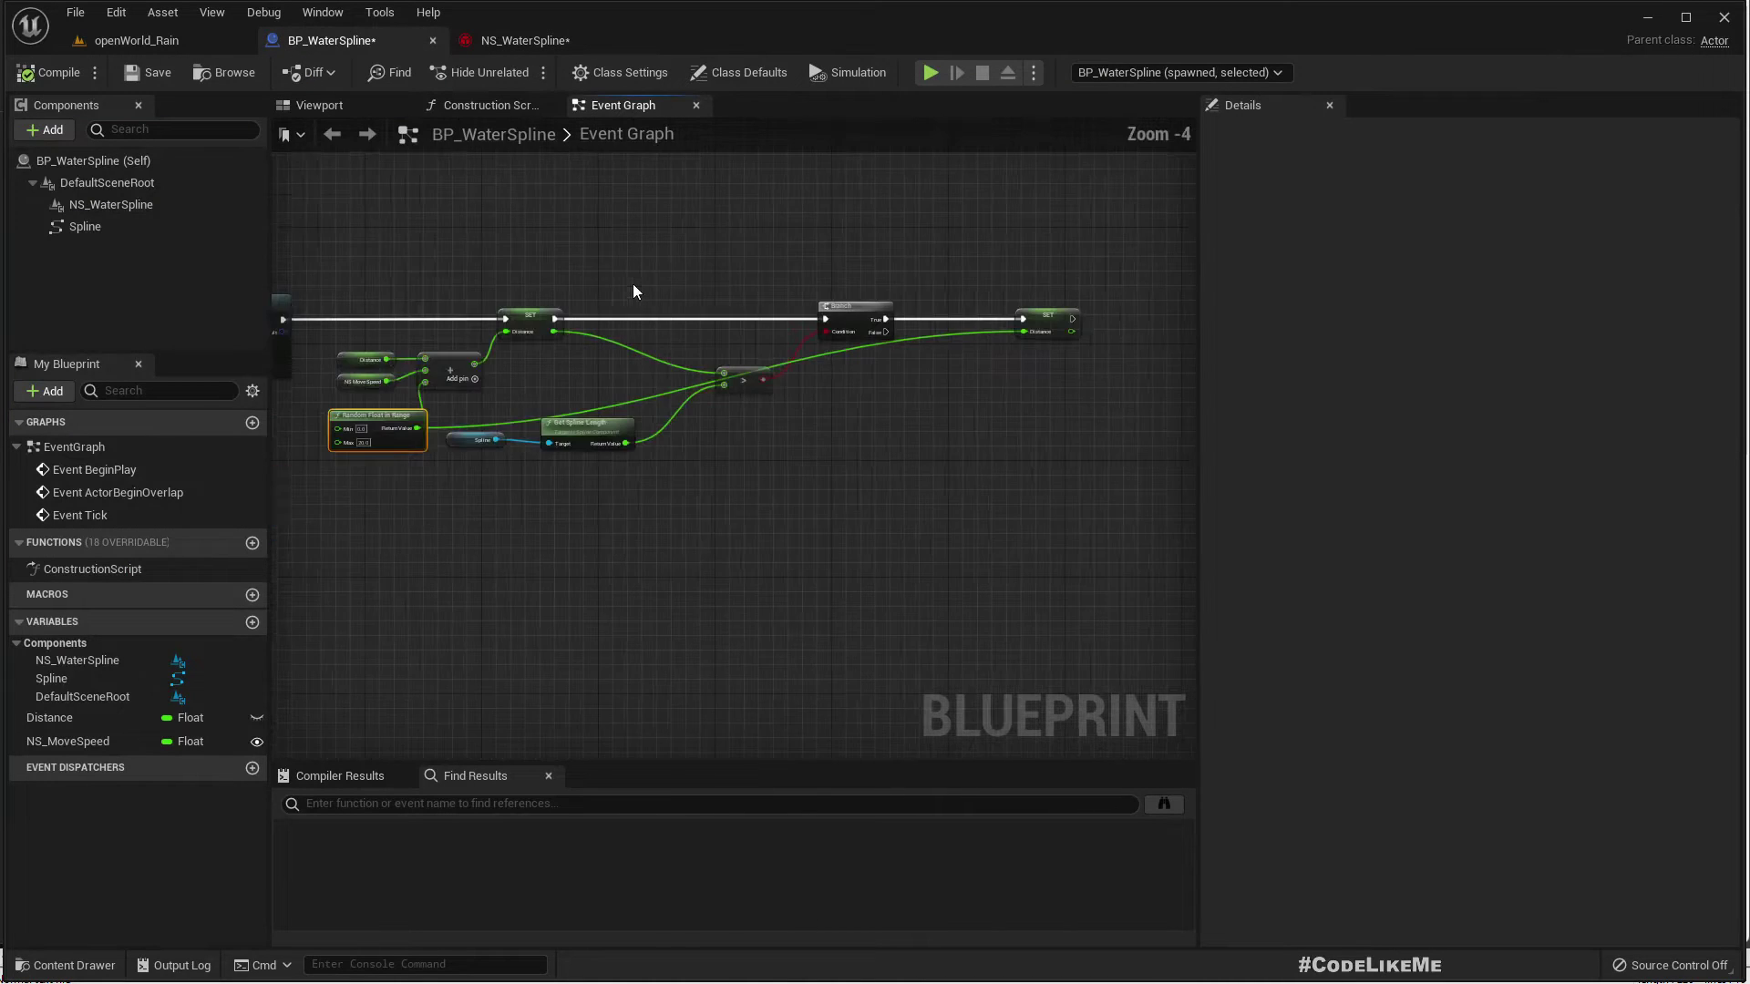
right_click_drag(468, 258, 568, 412)
scroll(753, 324, "up", 4)
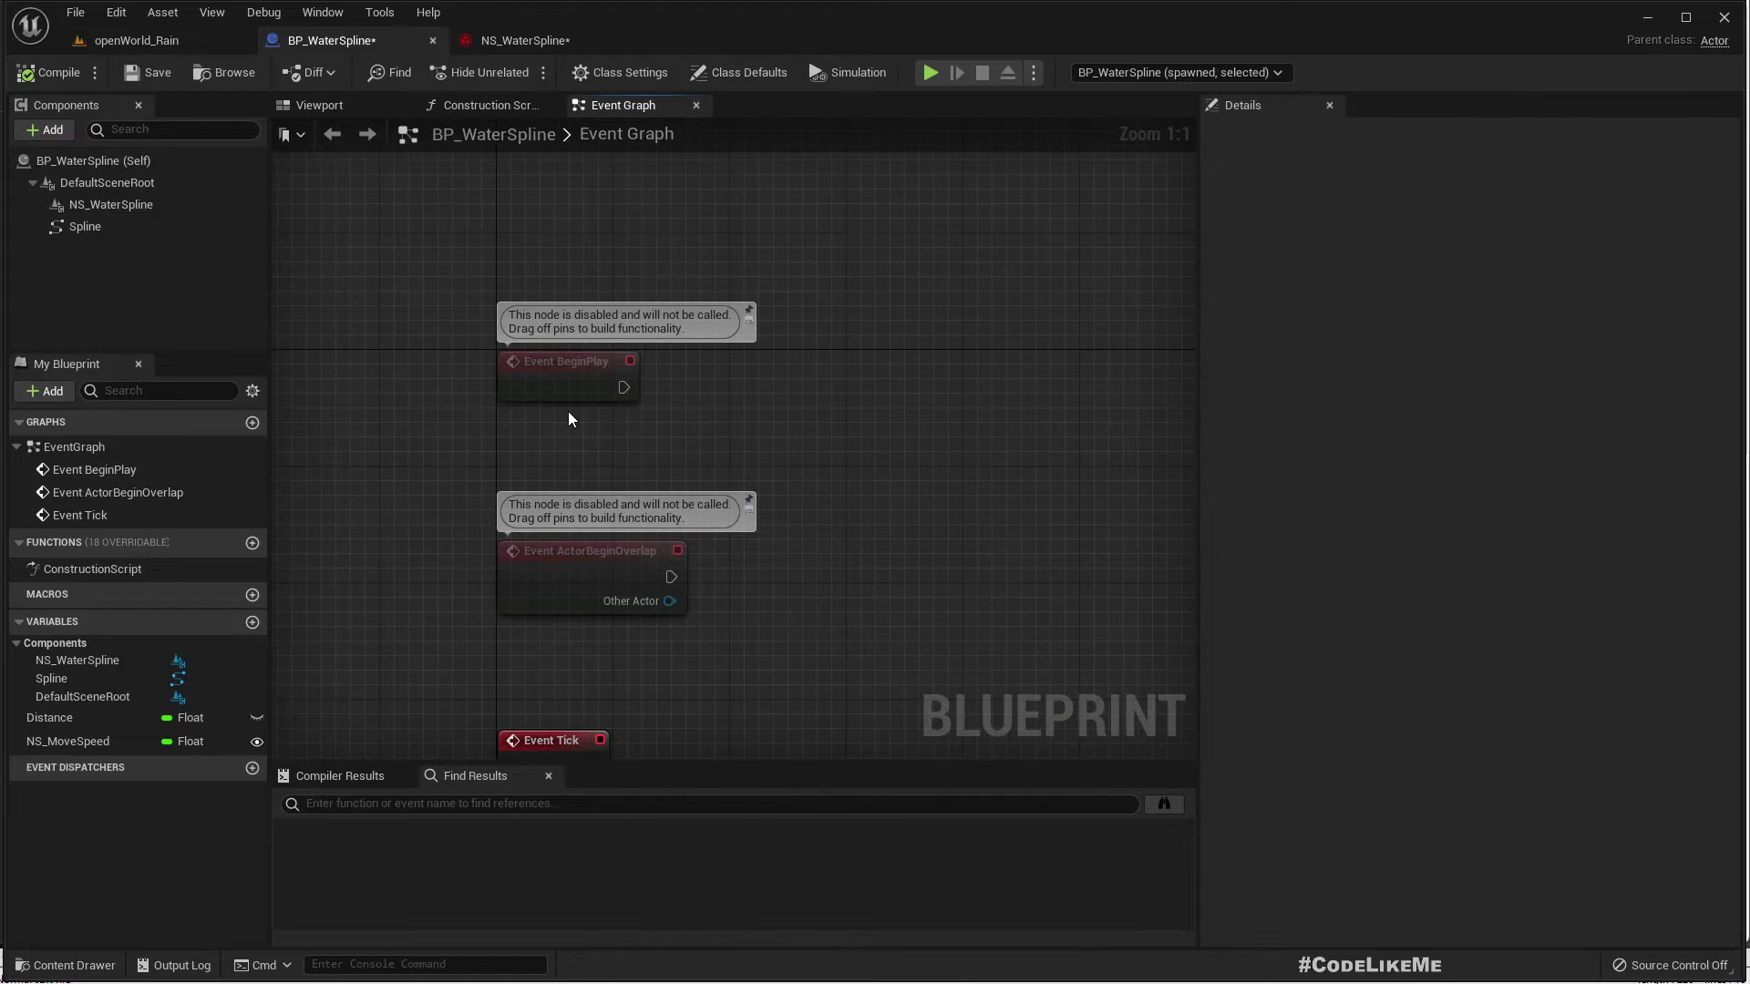
left_click_drag(623, 387, 745, 387)
right_click_drag(609, 441, 455, 401)
left_click_drag(110, 205, 789, 406)
type("set niag")
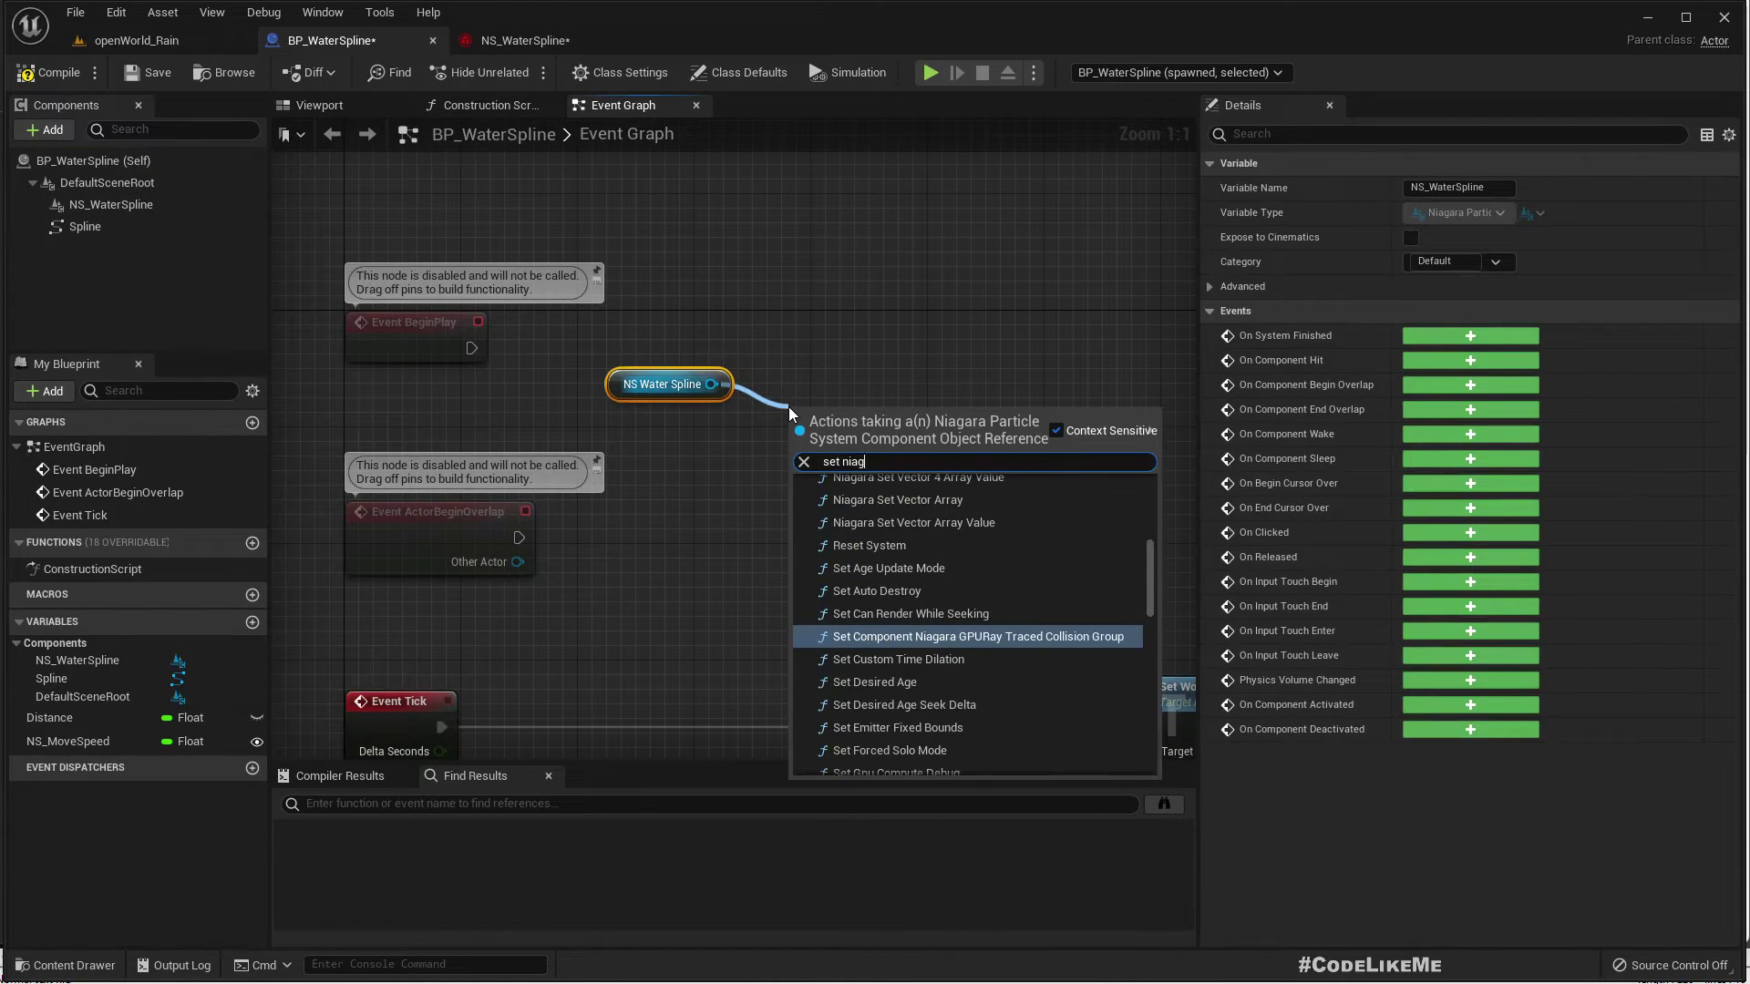
type("ara flo")
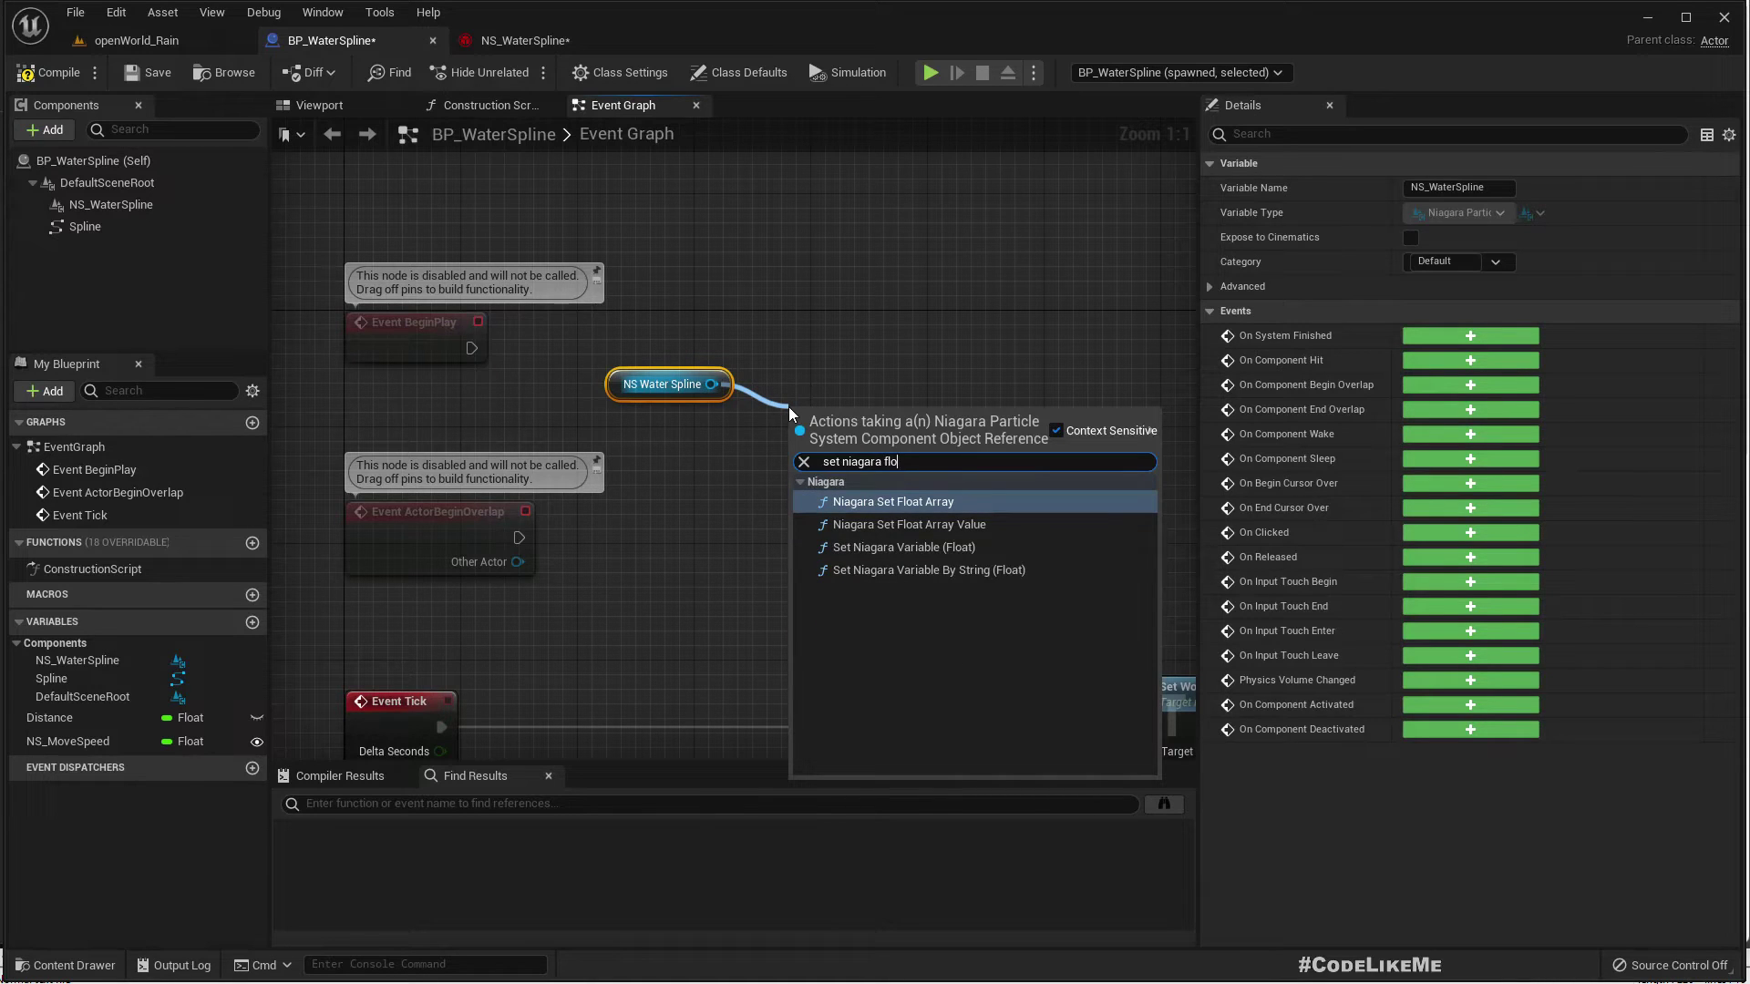
key("Down")
key("Down")
key("Return")
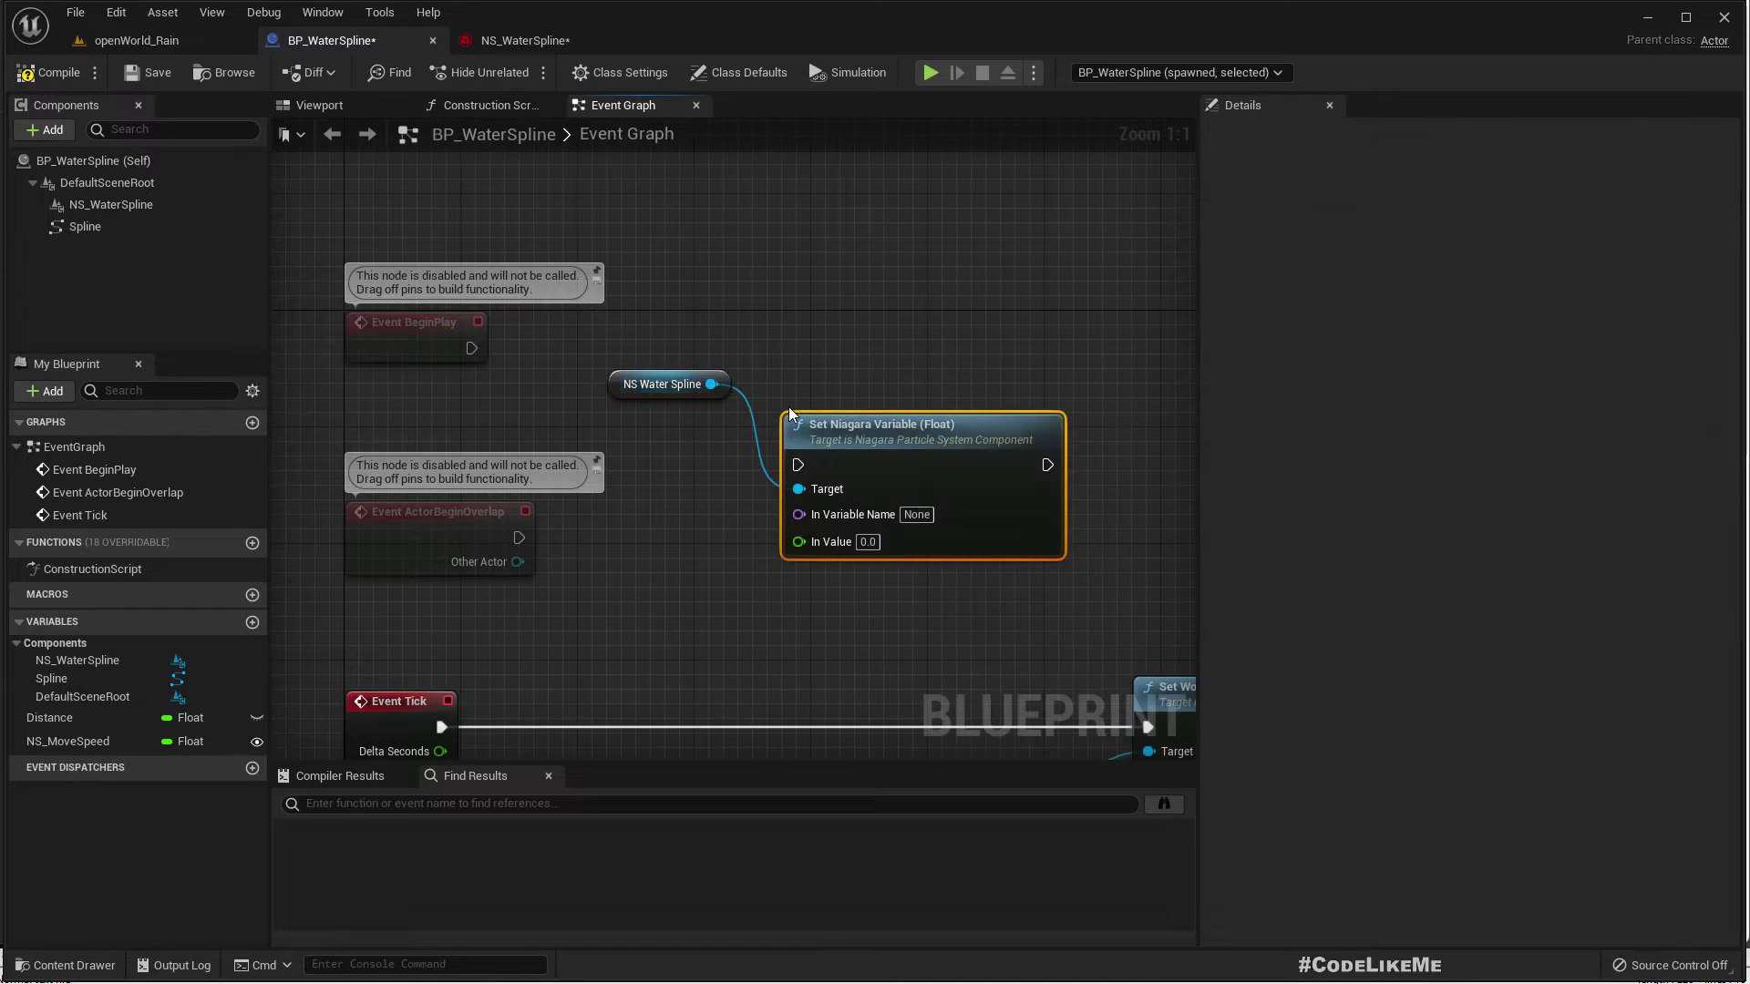
Check the user parameter name linked to Rain_streak's Spawn Rate, and set the Set Niagara Variable node's In Variable Name to User.DropRate
left_click(494, 38)
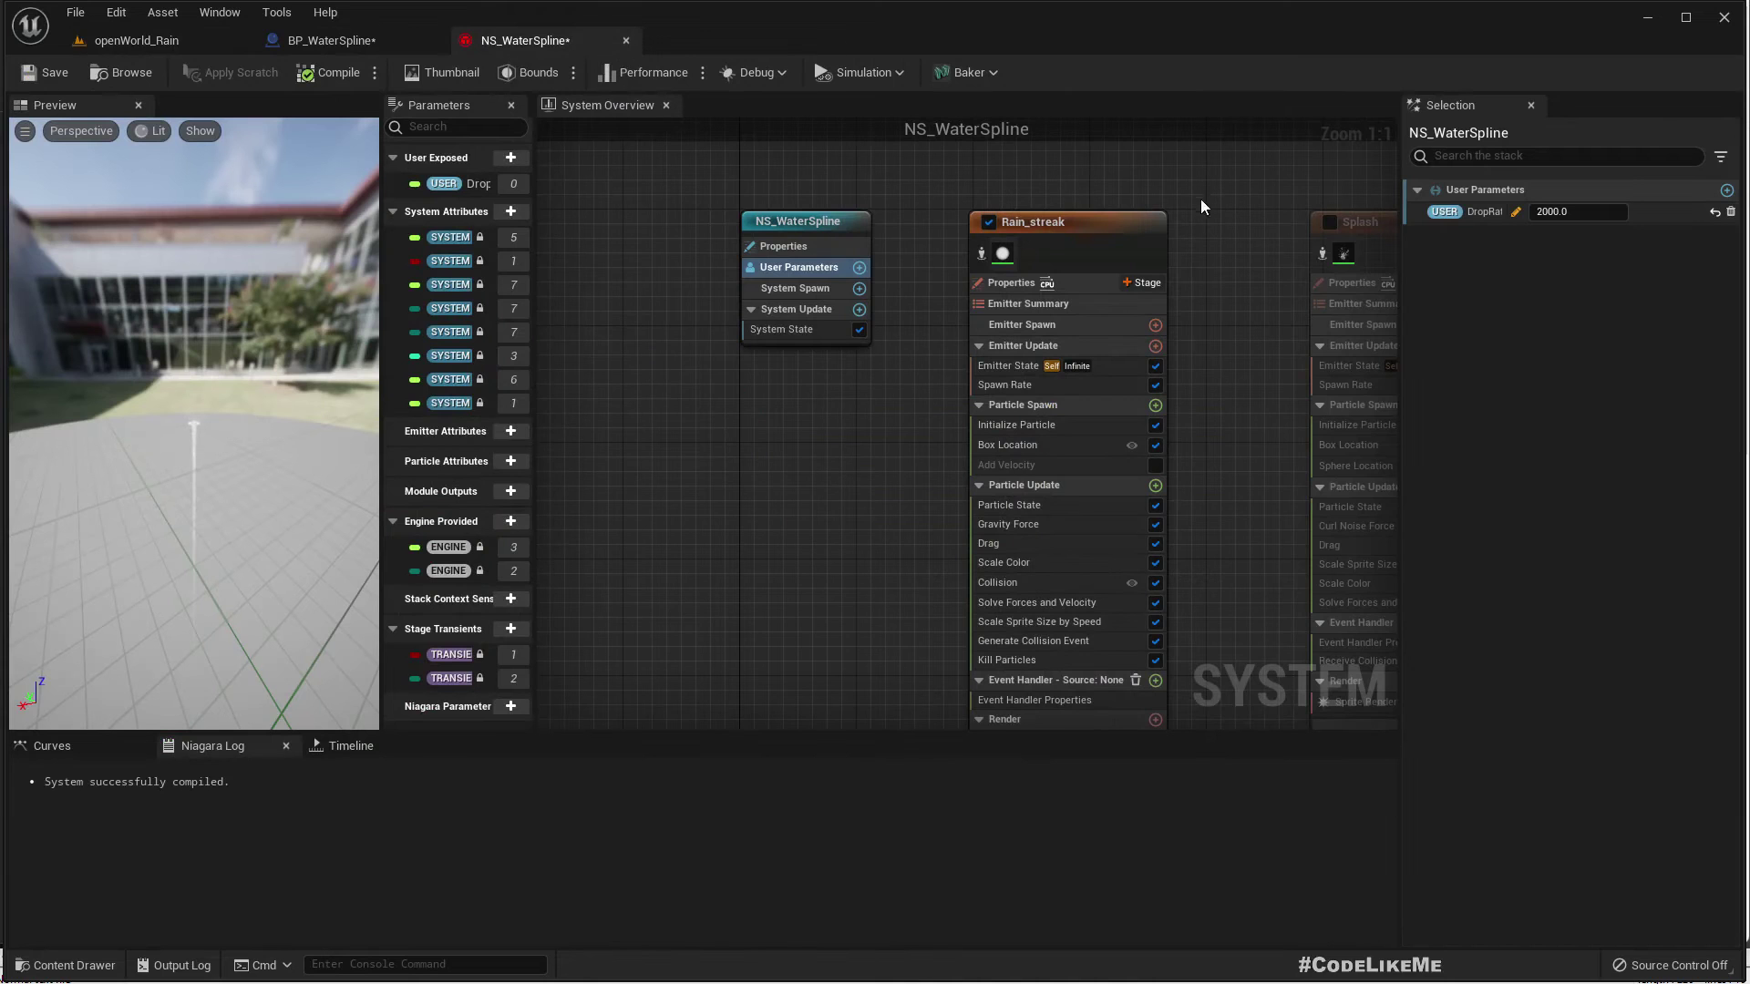
left_click(1494, 215)
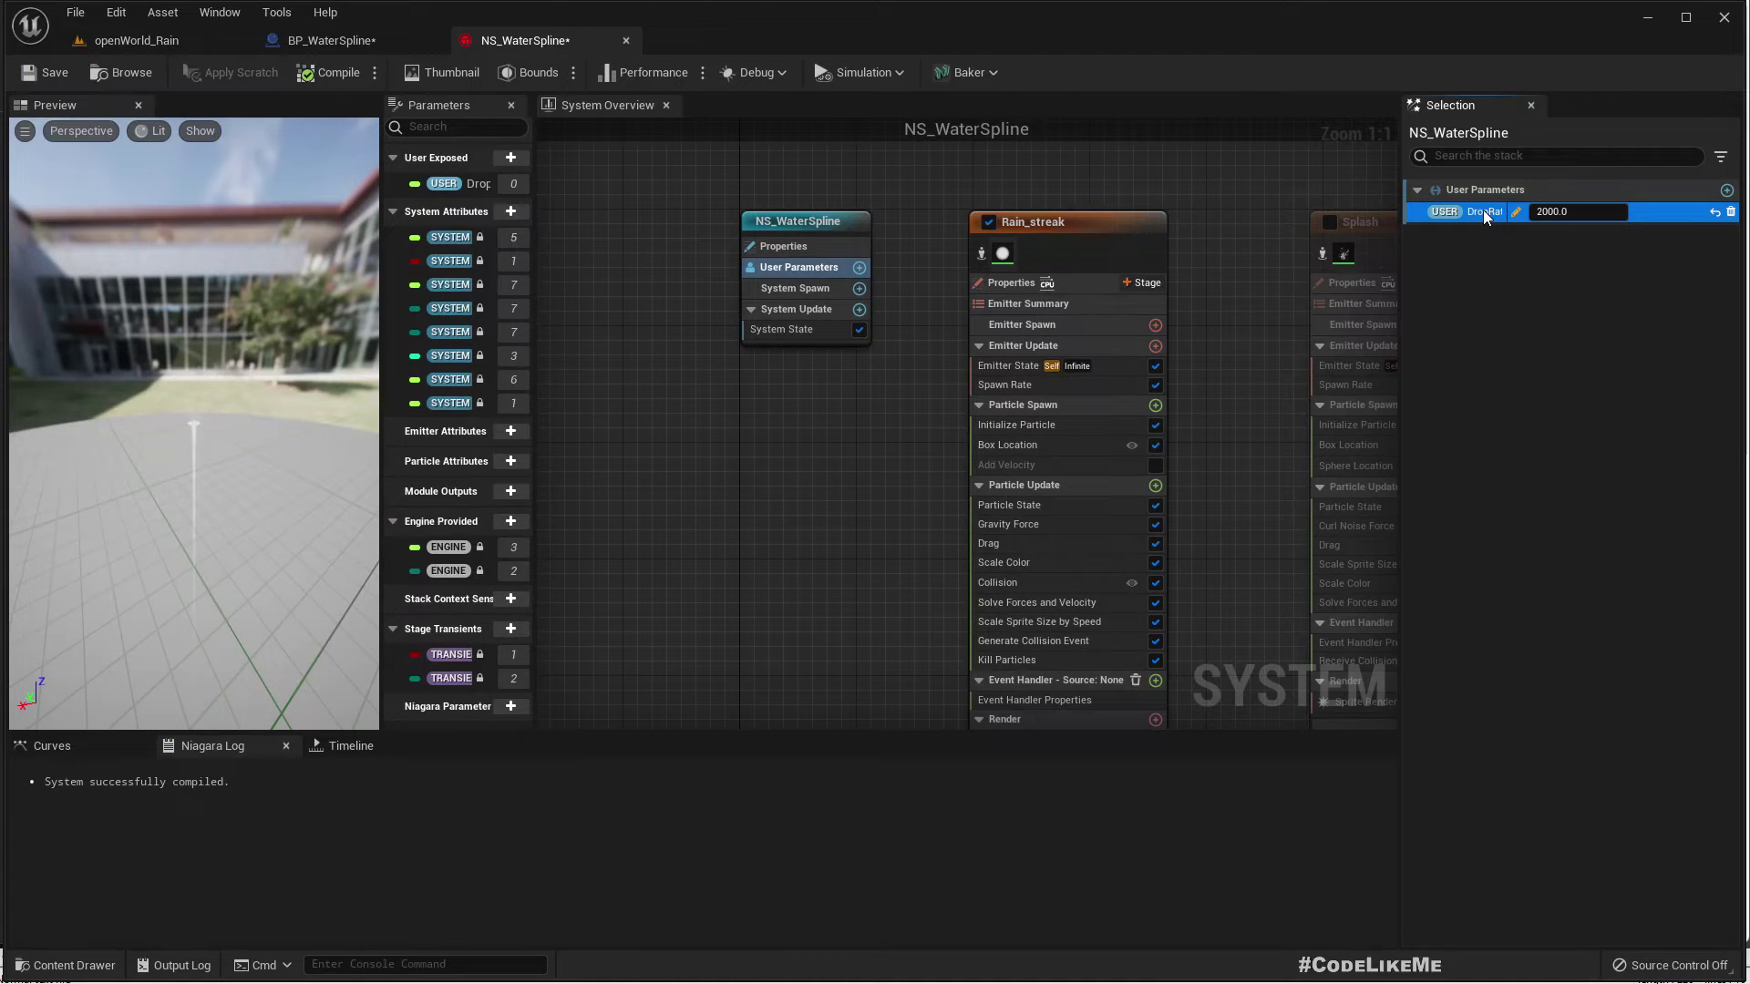
right_click_drag(1241, 394, 1127, 405)
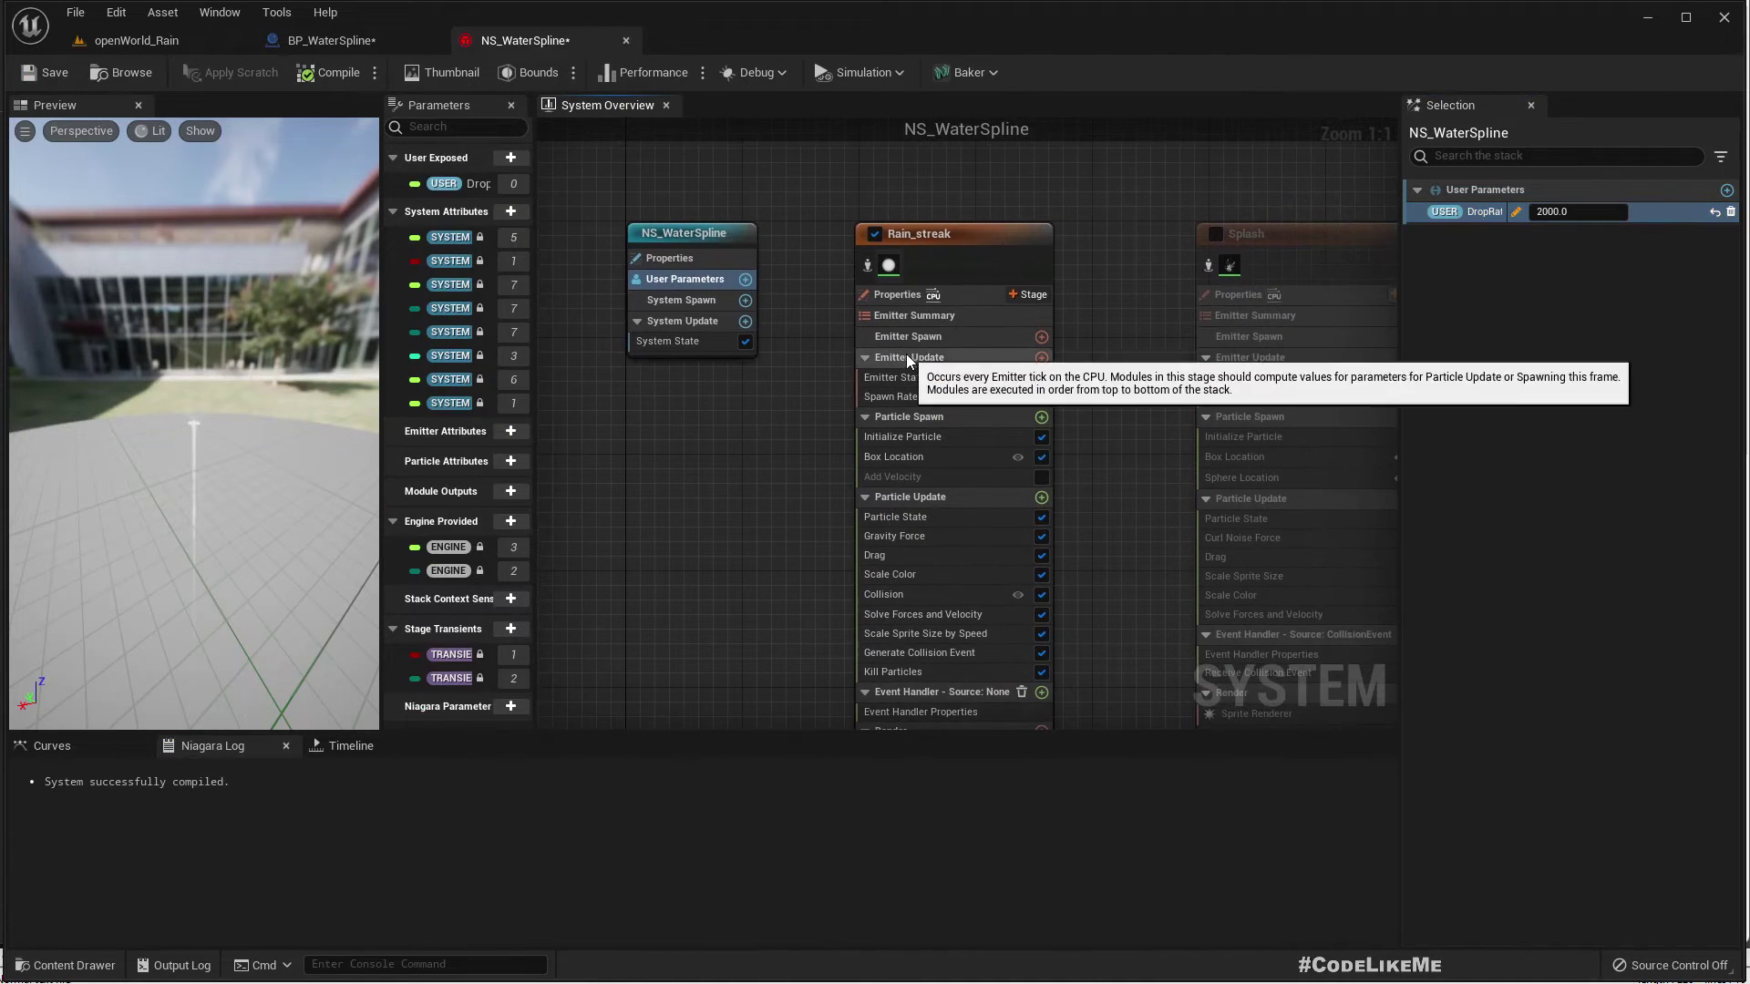
left_click(908, 358)
left_click(898, 396)
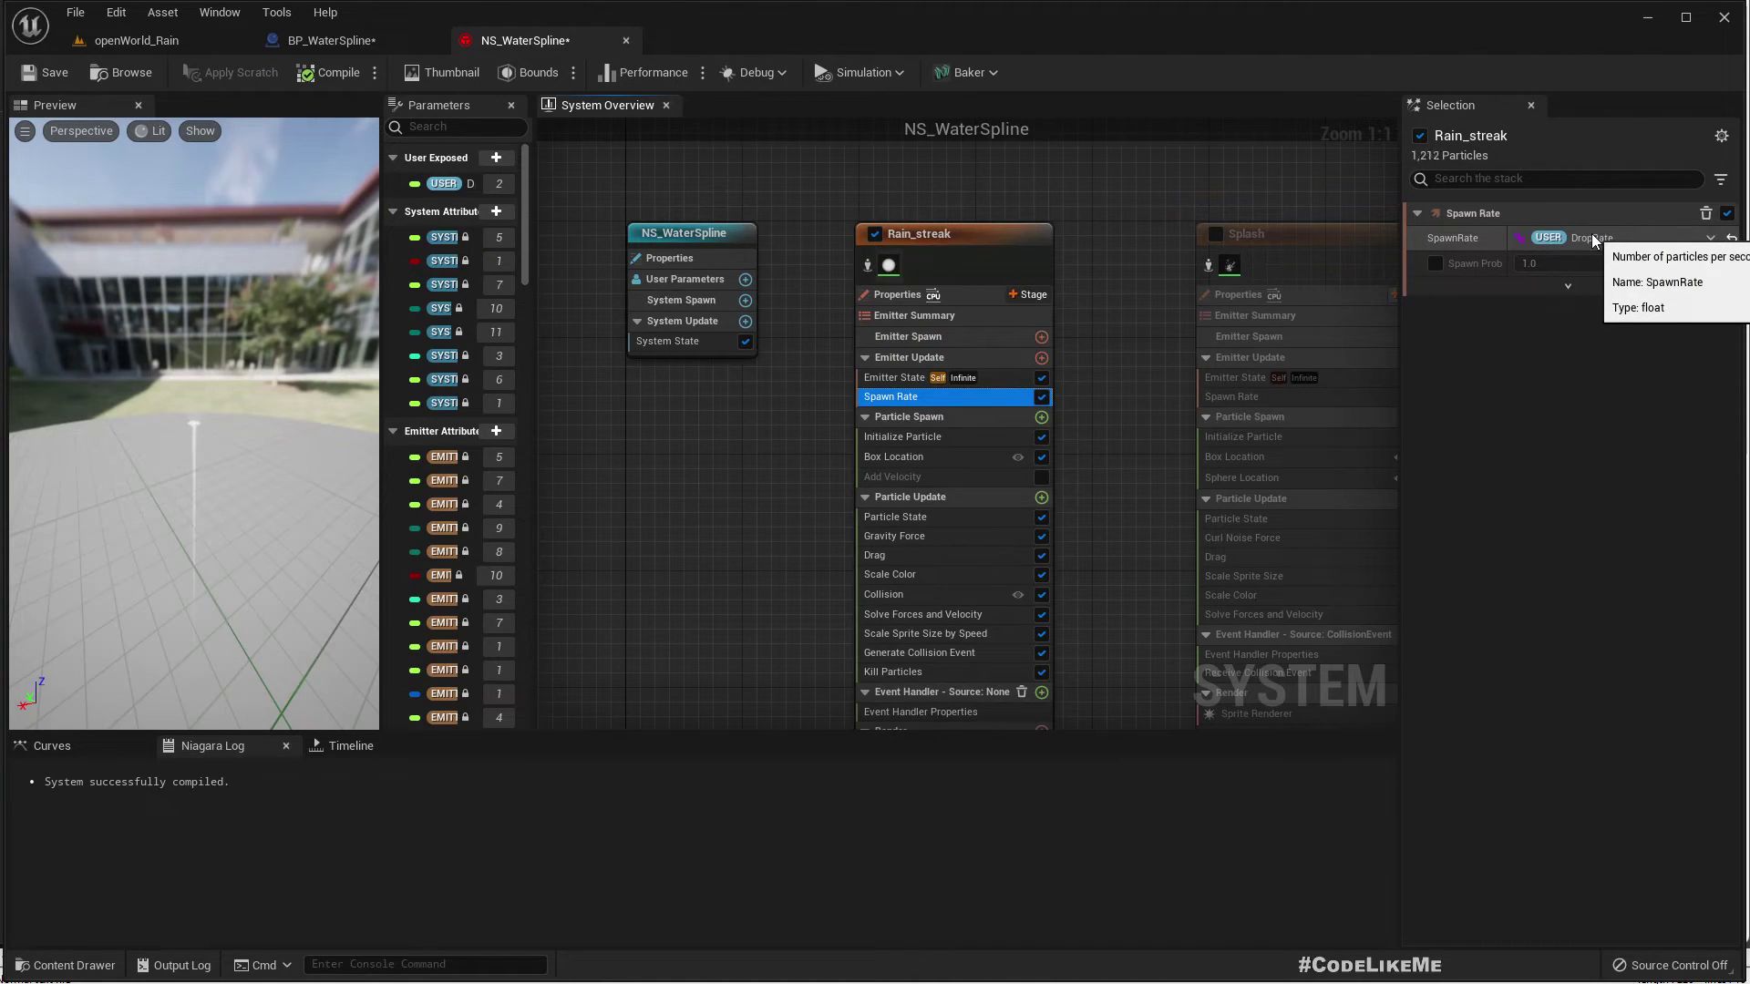
left_click(328, 40)
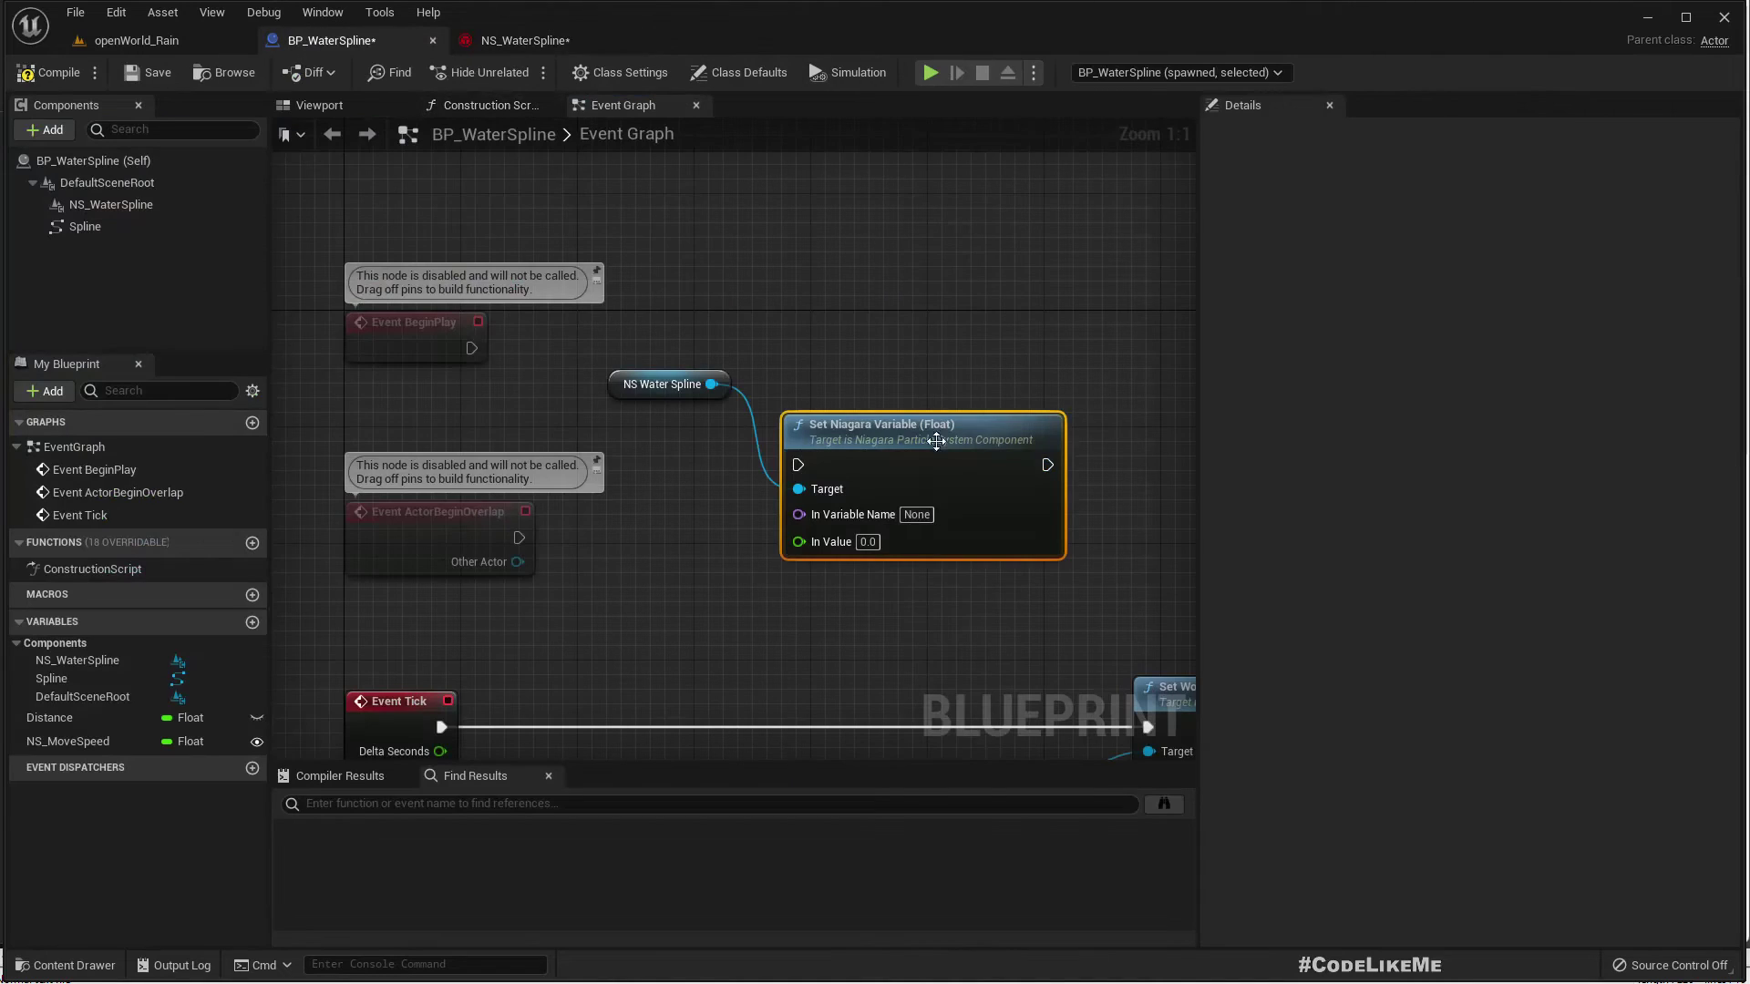
right_click(800, 544)
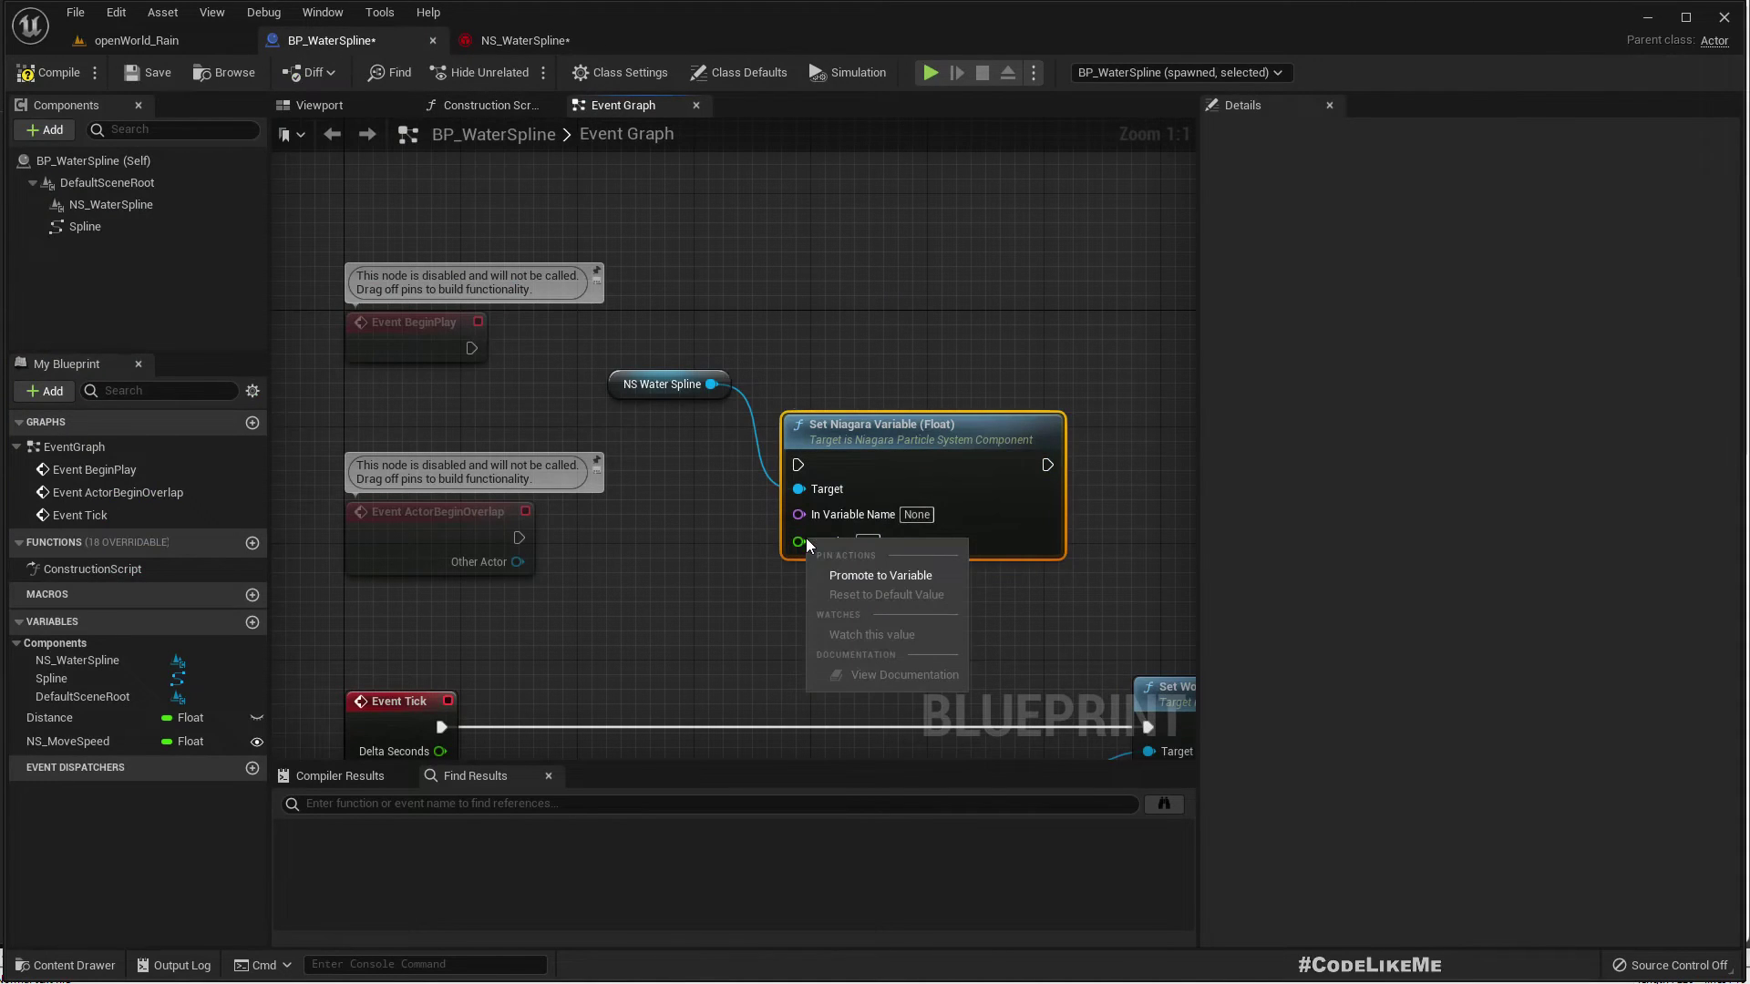
left_click(917, 514)
type("User.")
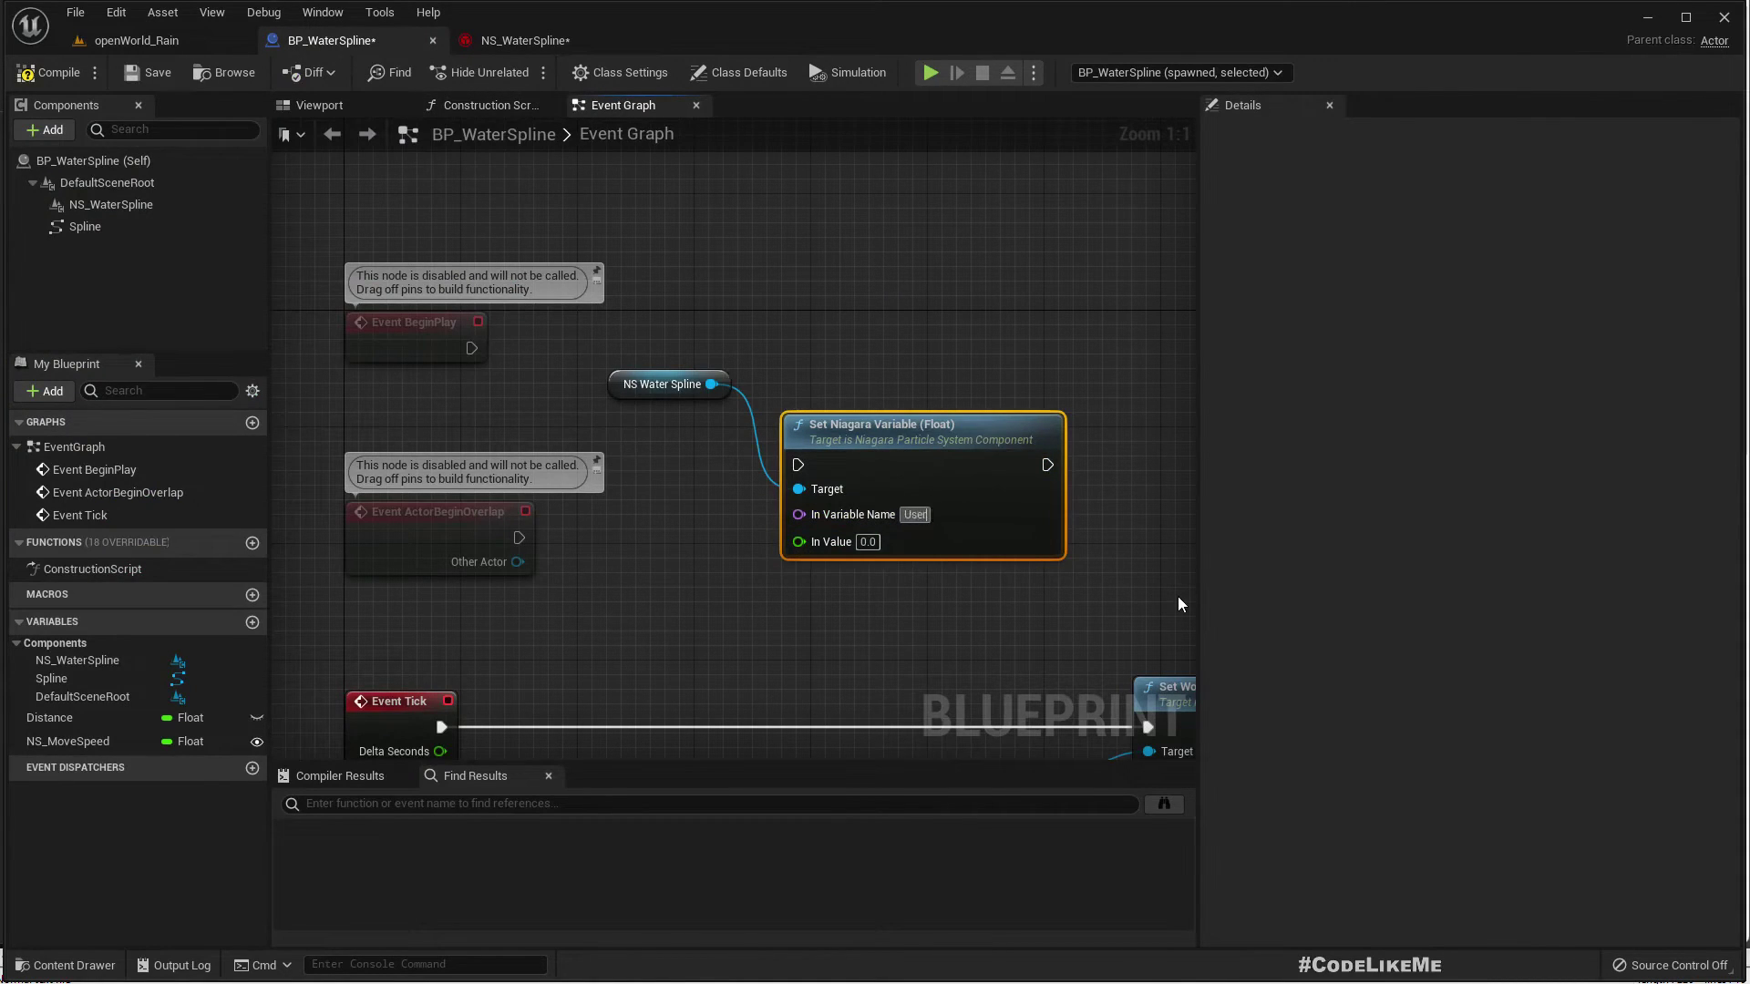
type("DropRate")
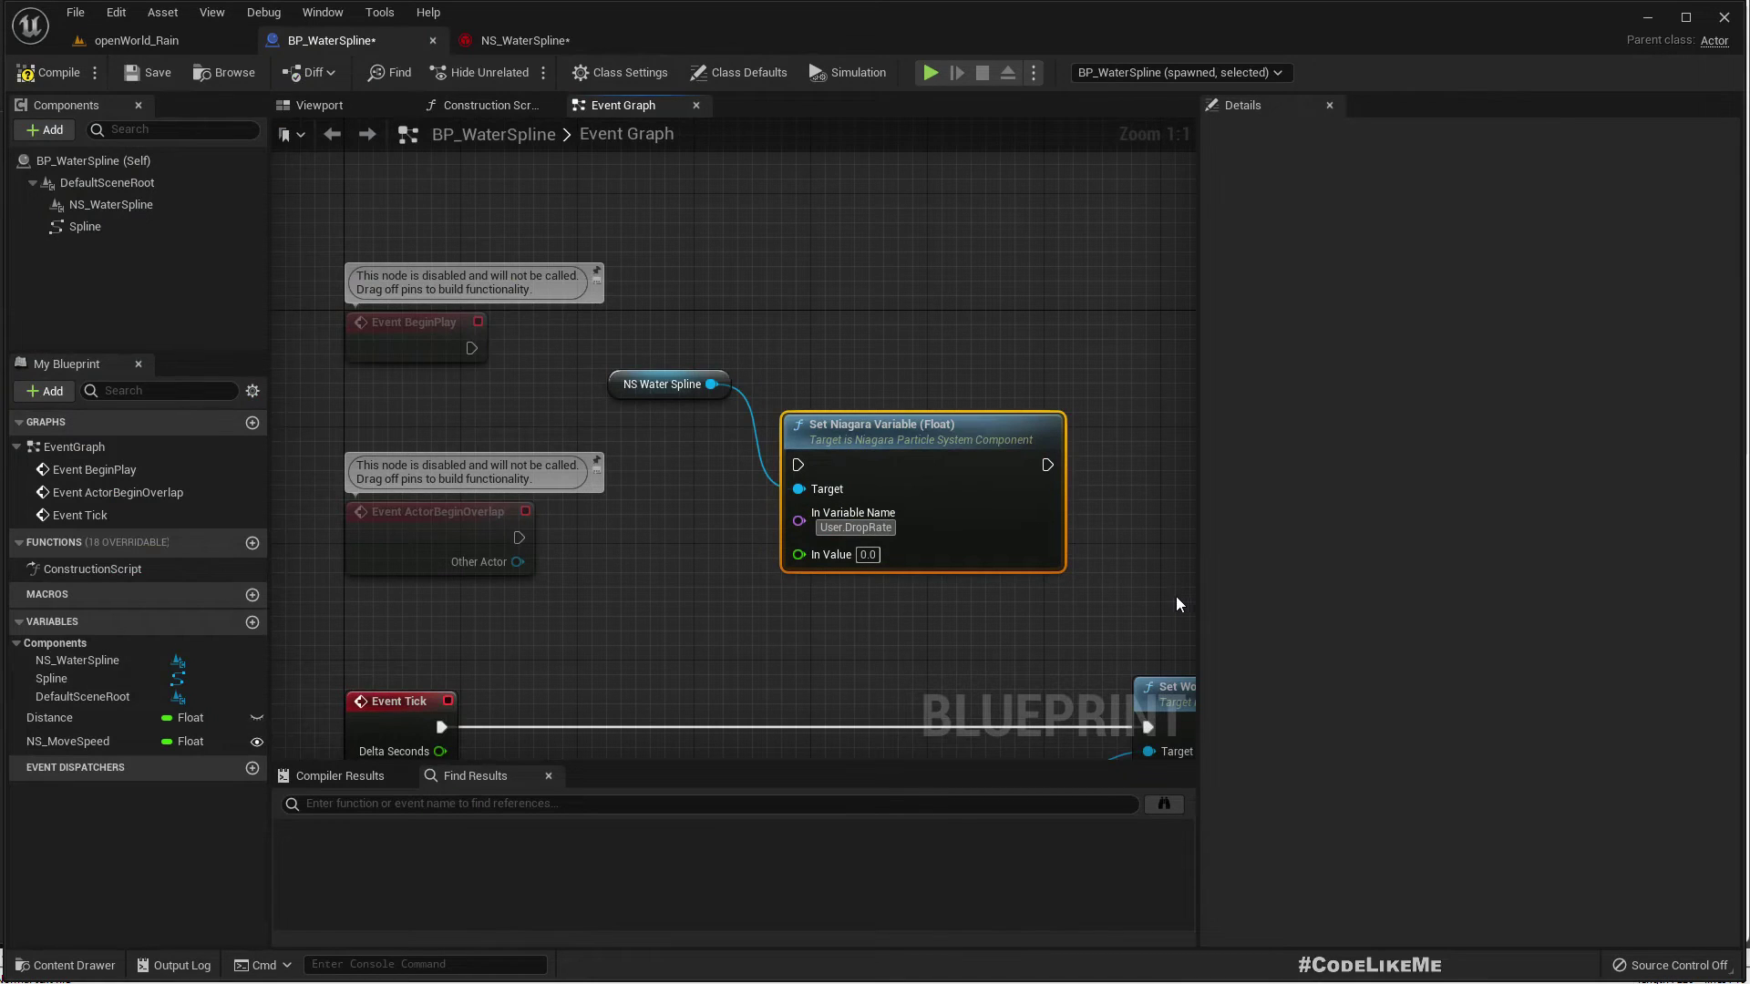
Run the Set Niagara Variable node from Event BeginPlay, and promote its In Value input to a new variable named DropRate
left_click_drag(798, 465, 471, 348)
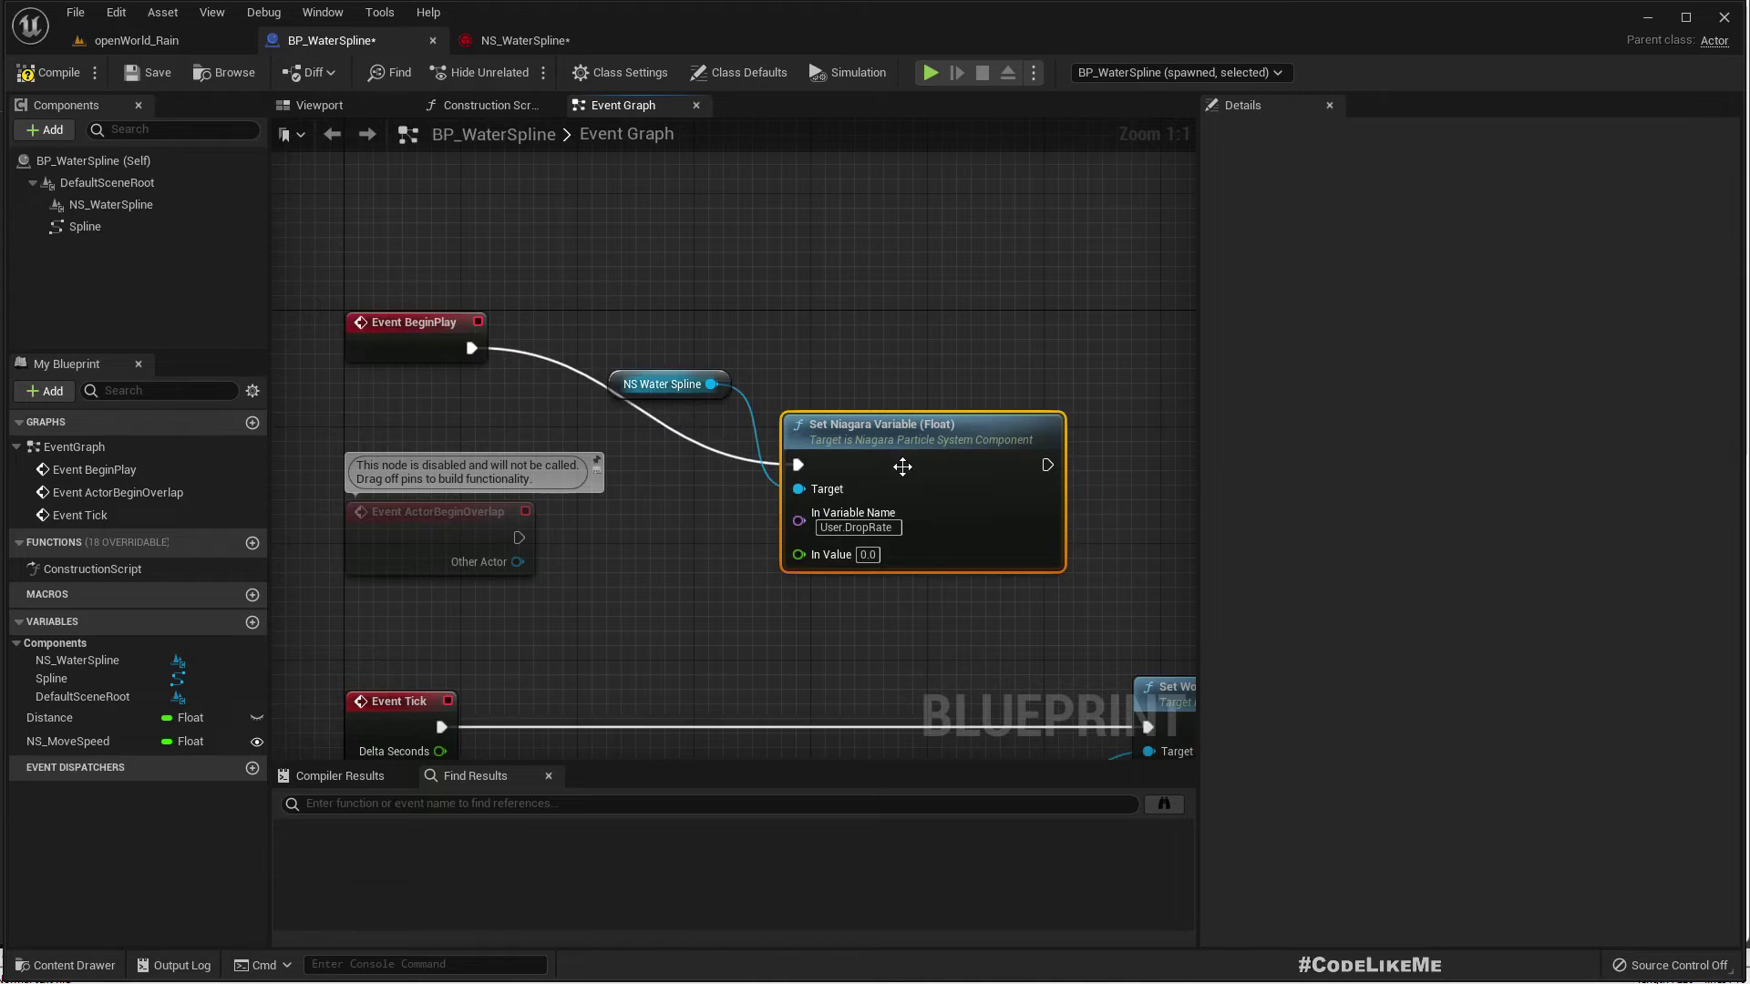
left_click_drag(886, 466, 915, 350)
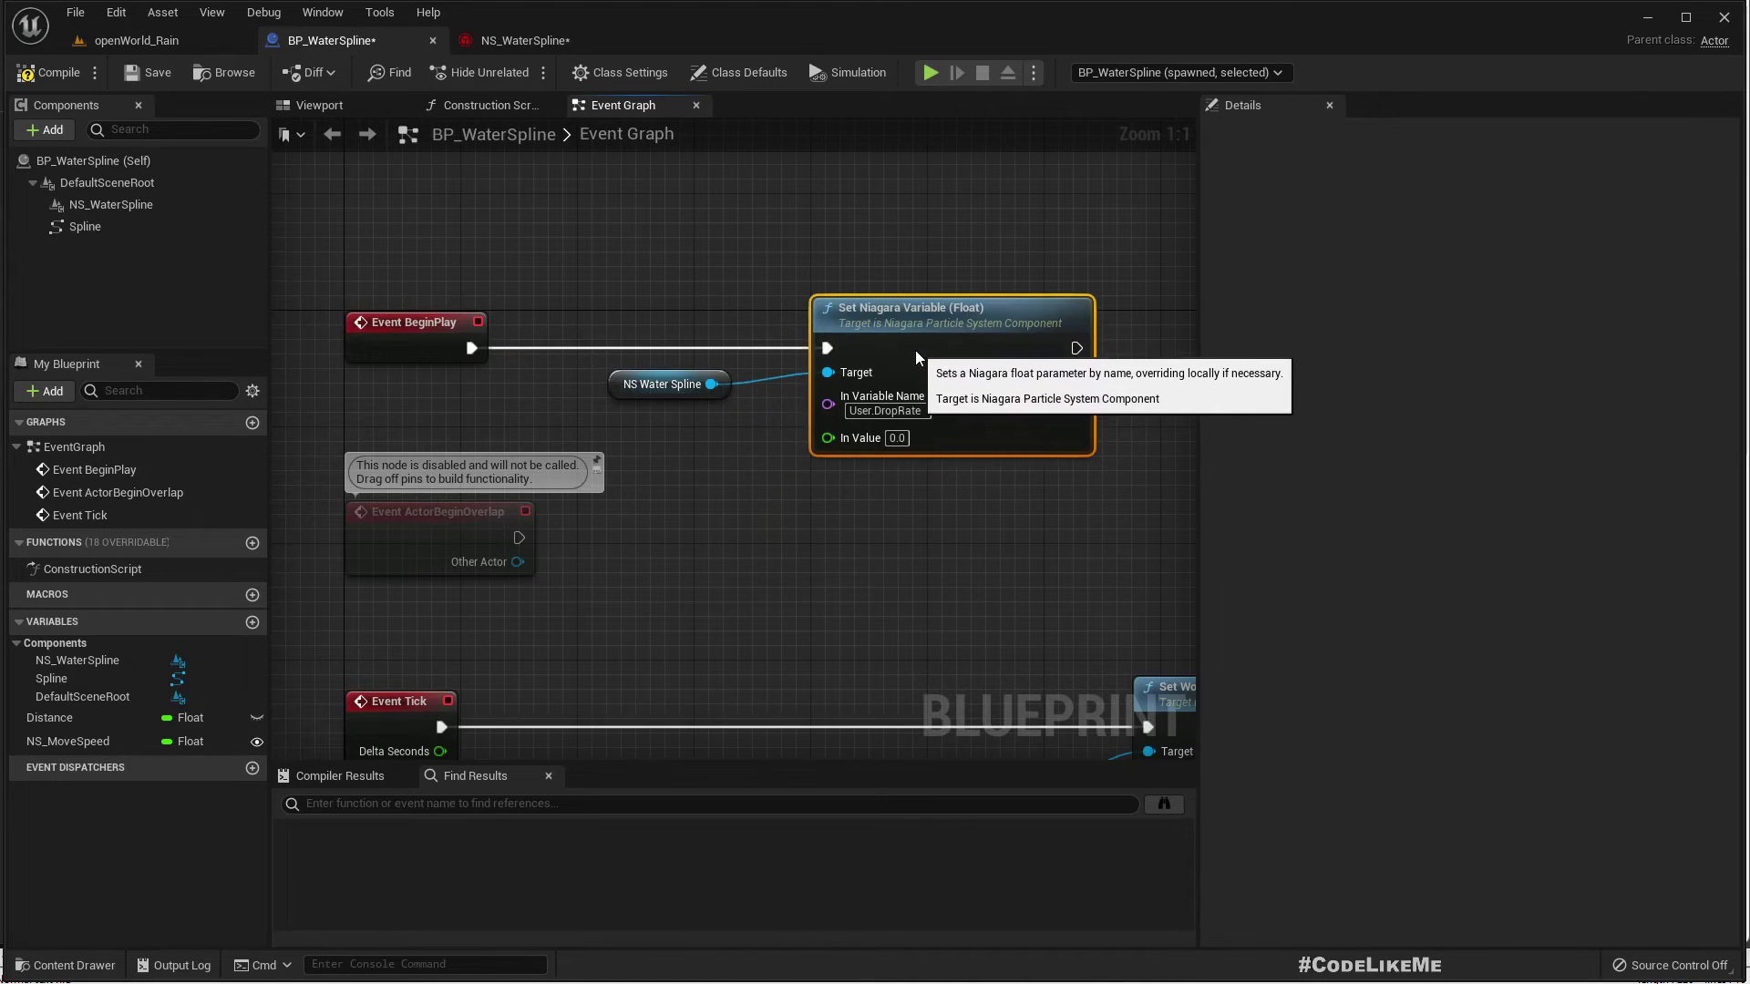
left_click(897, 438)
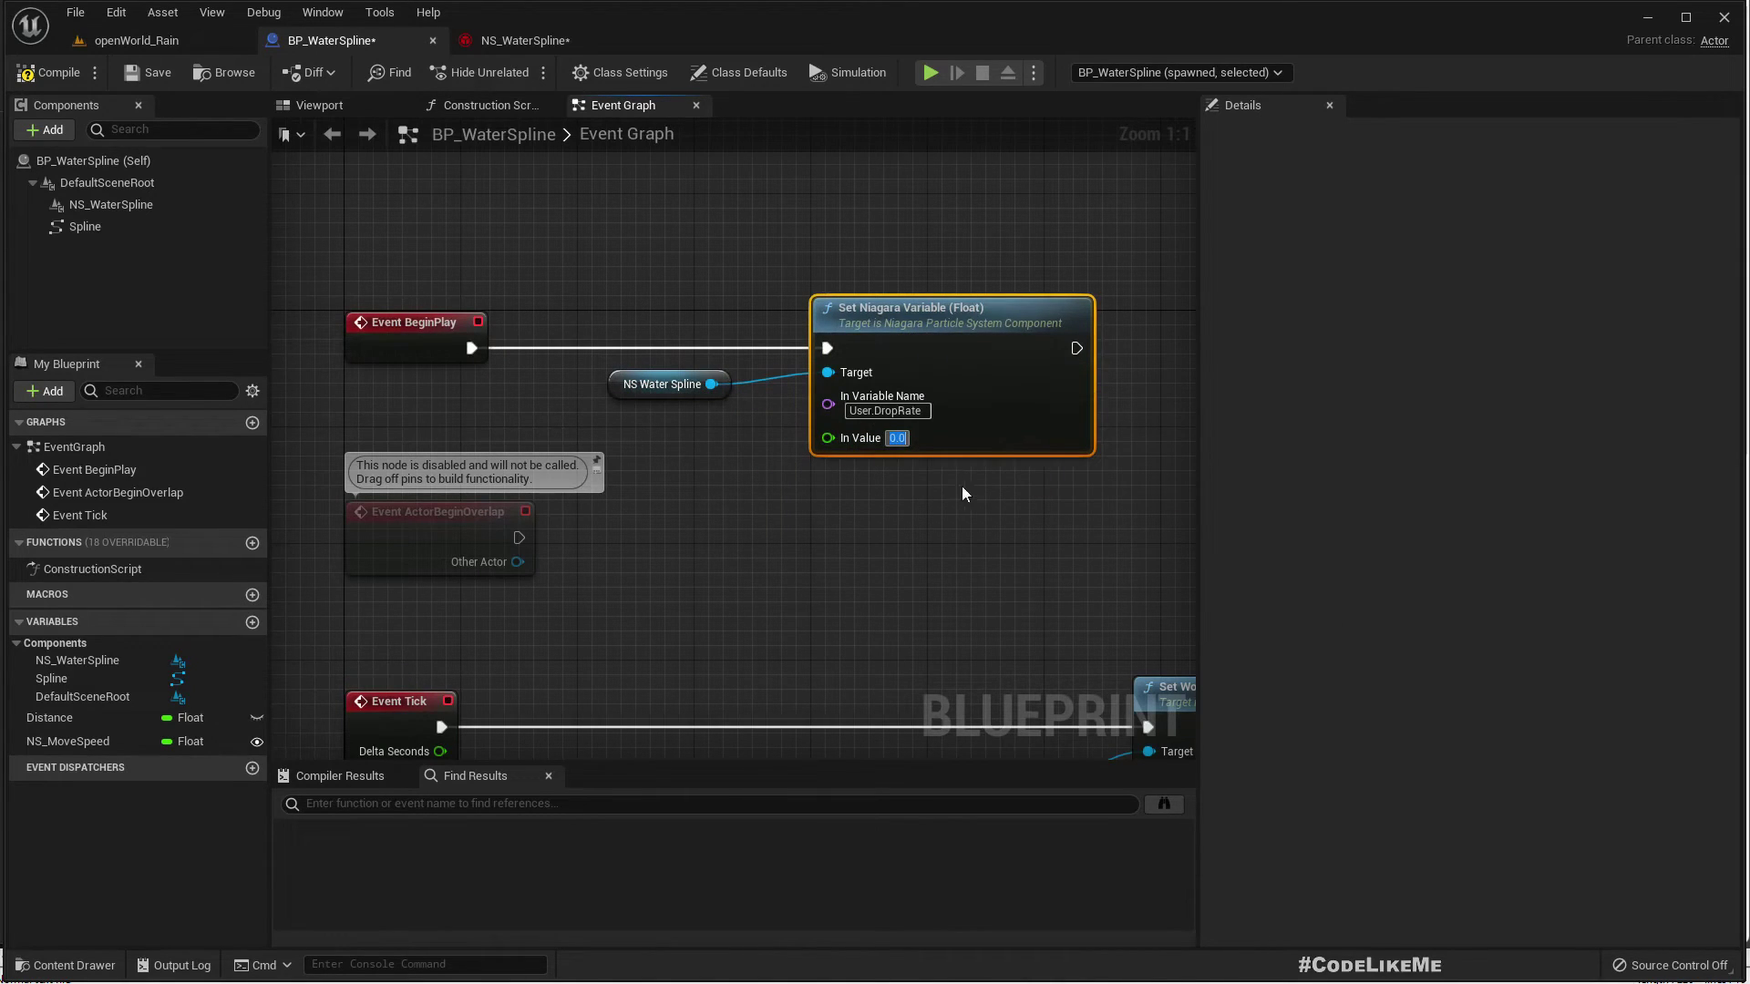
right_click(867, 439)
left_click(932, 473)
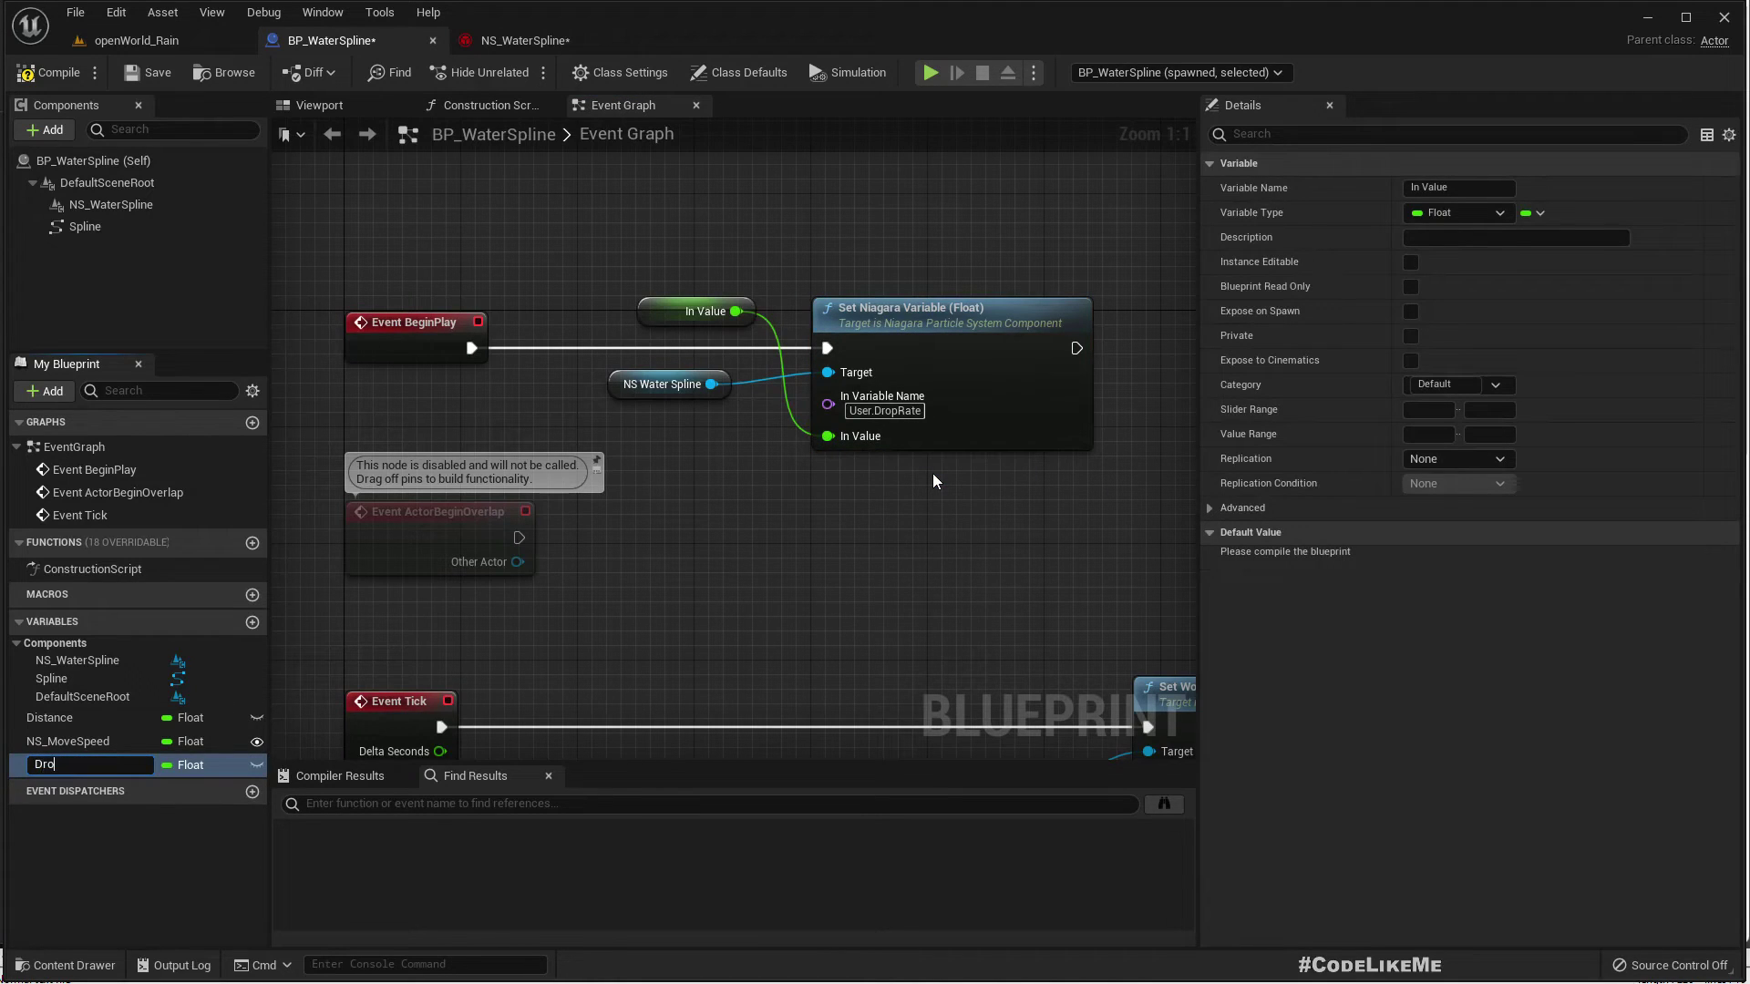
type("DropRate")
key("Return")
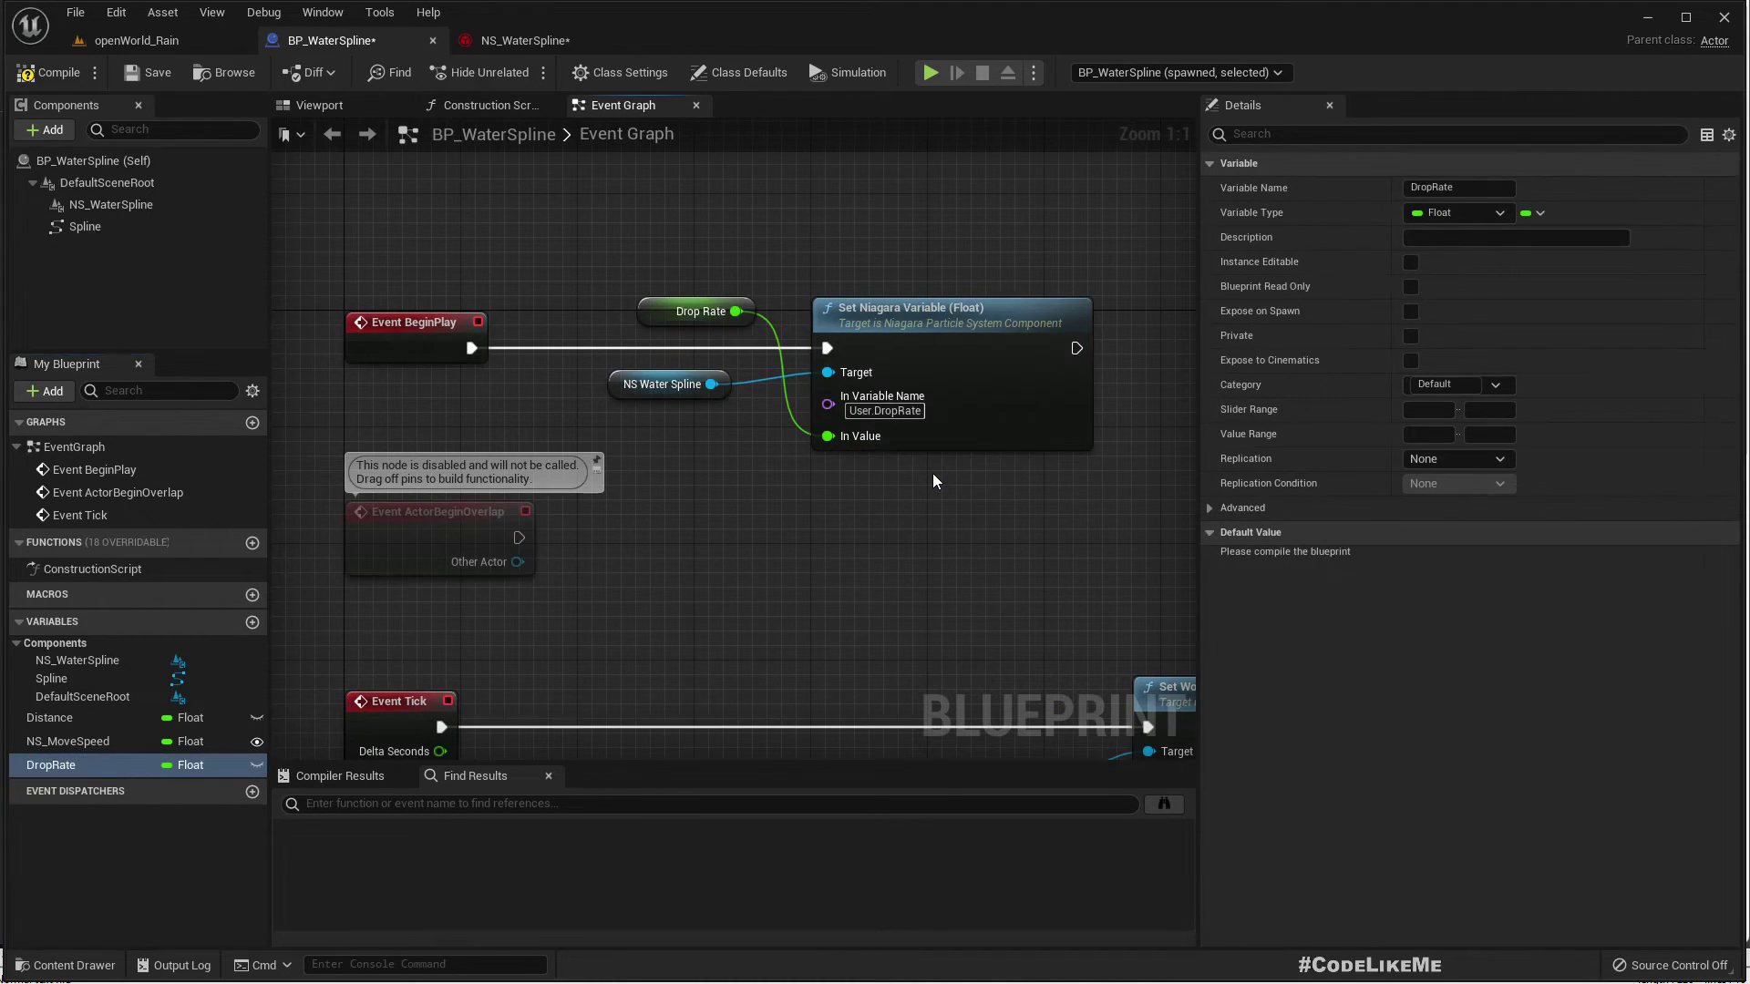
Compile BP_WaterSpline and set the DropRate variable's default value to 1000
left_click(50, 72)
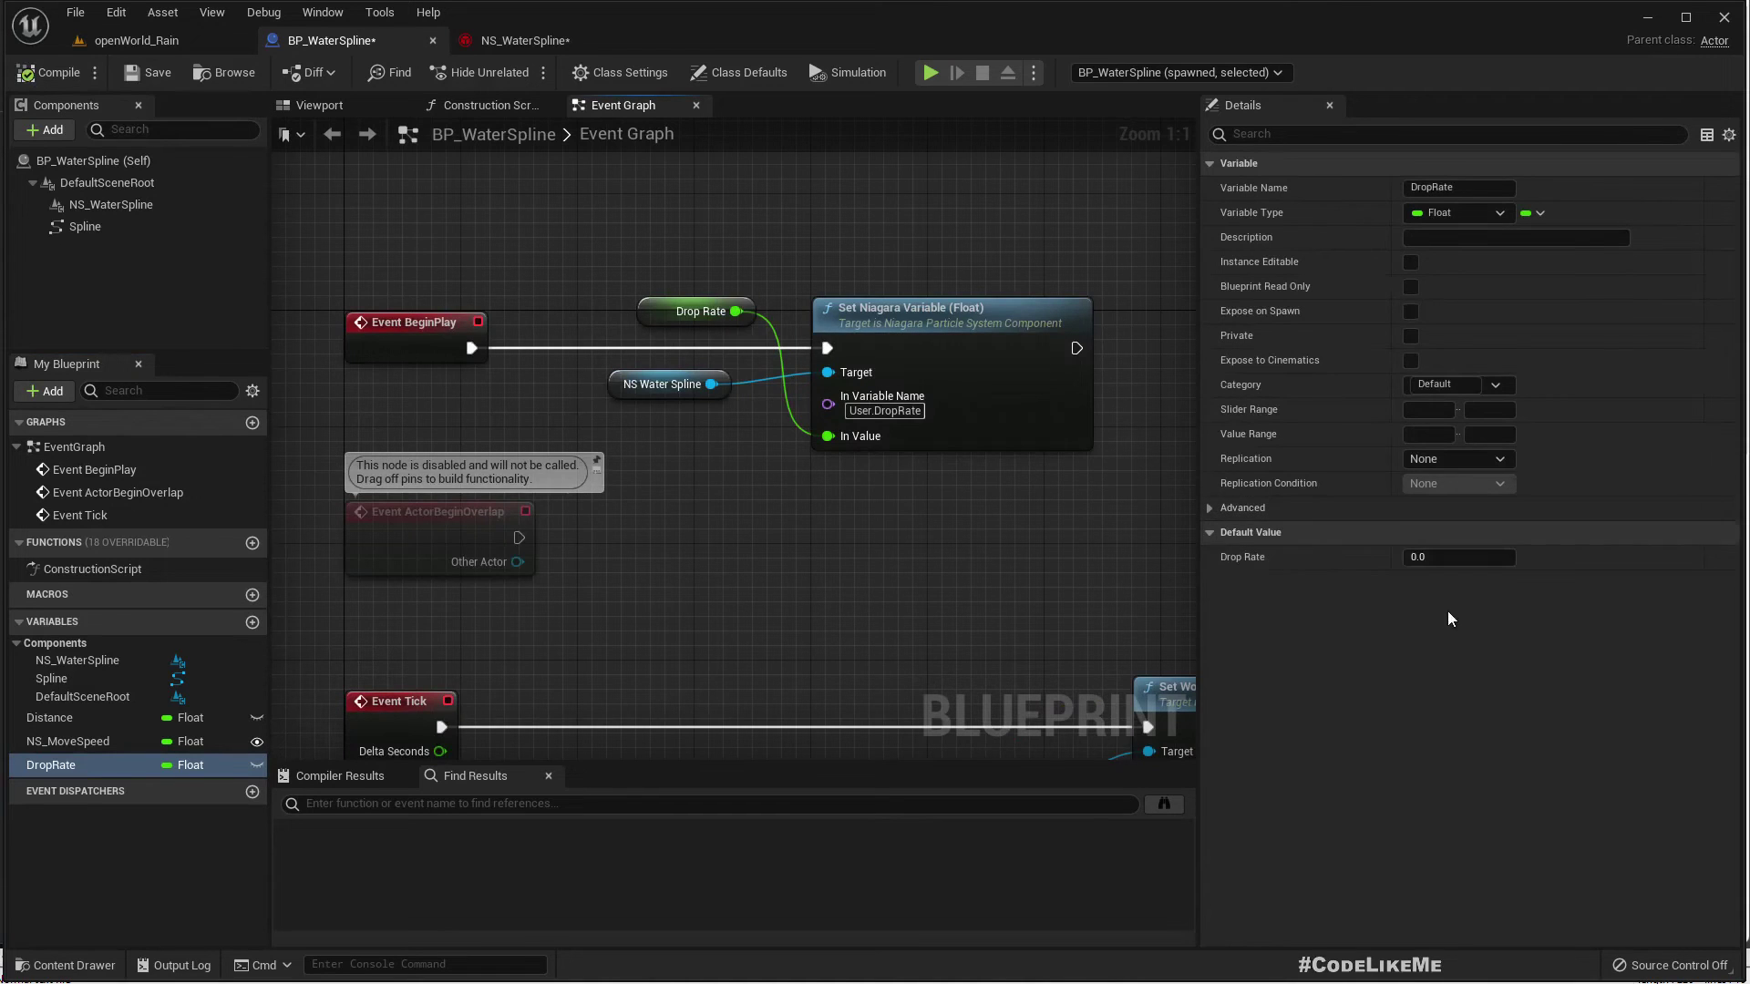
left_click(1455, 557)
type("100")
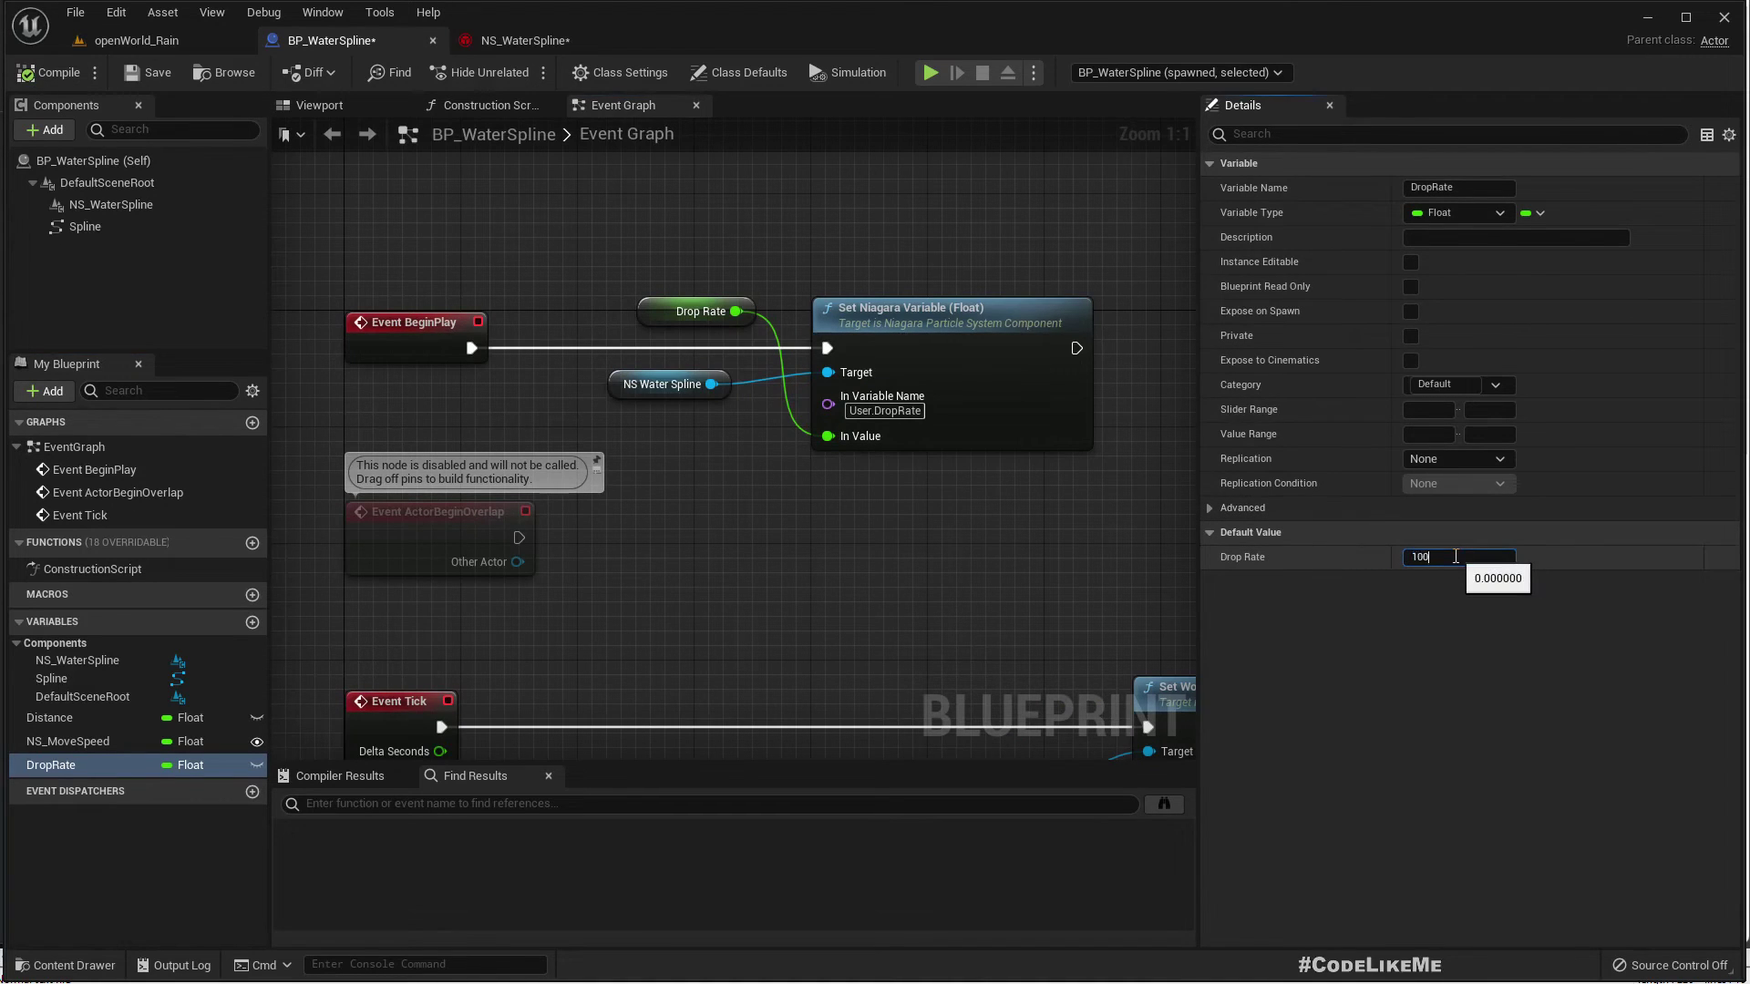
type("0")
key("Return")
Place the Drop Rate getter beneath the NS Water Spline node and make the DropRate variable instance editable
left_click_drag(655, 320, 628, 451)
left_click(244, 762)
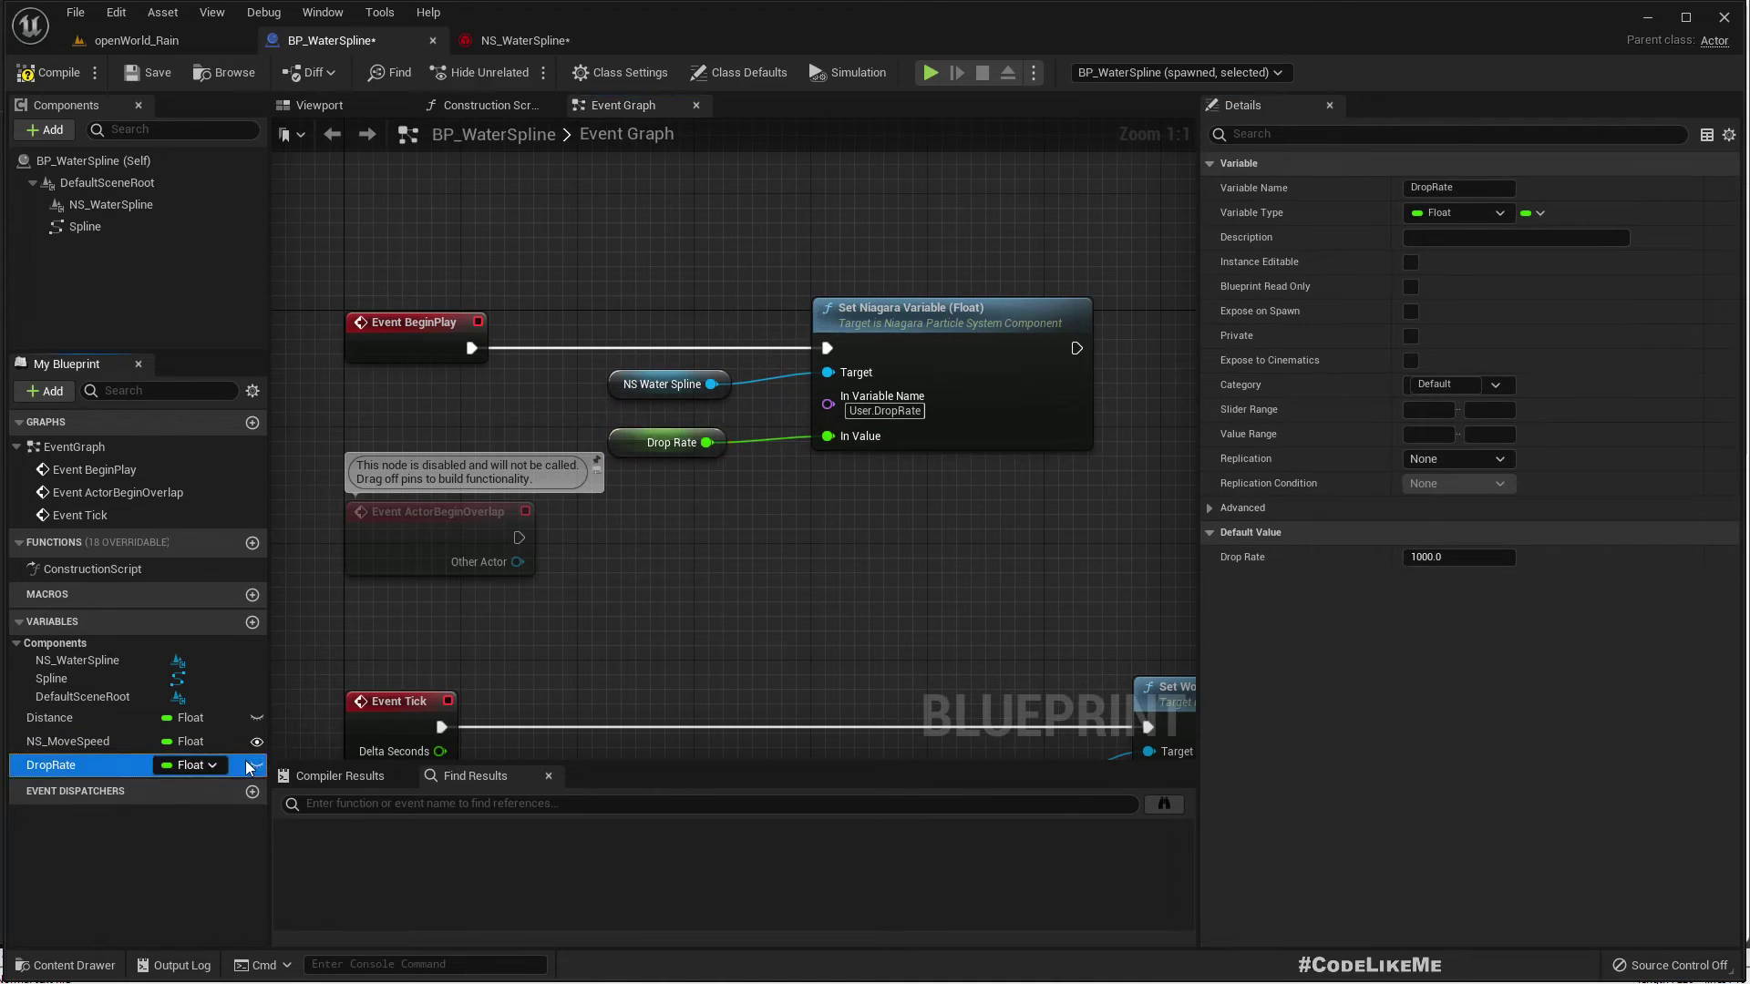
left_click(257, 765)
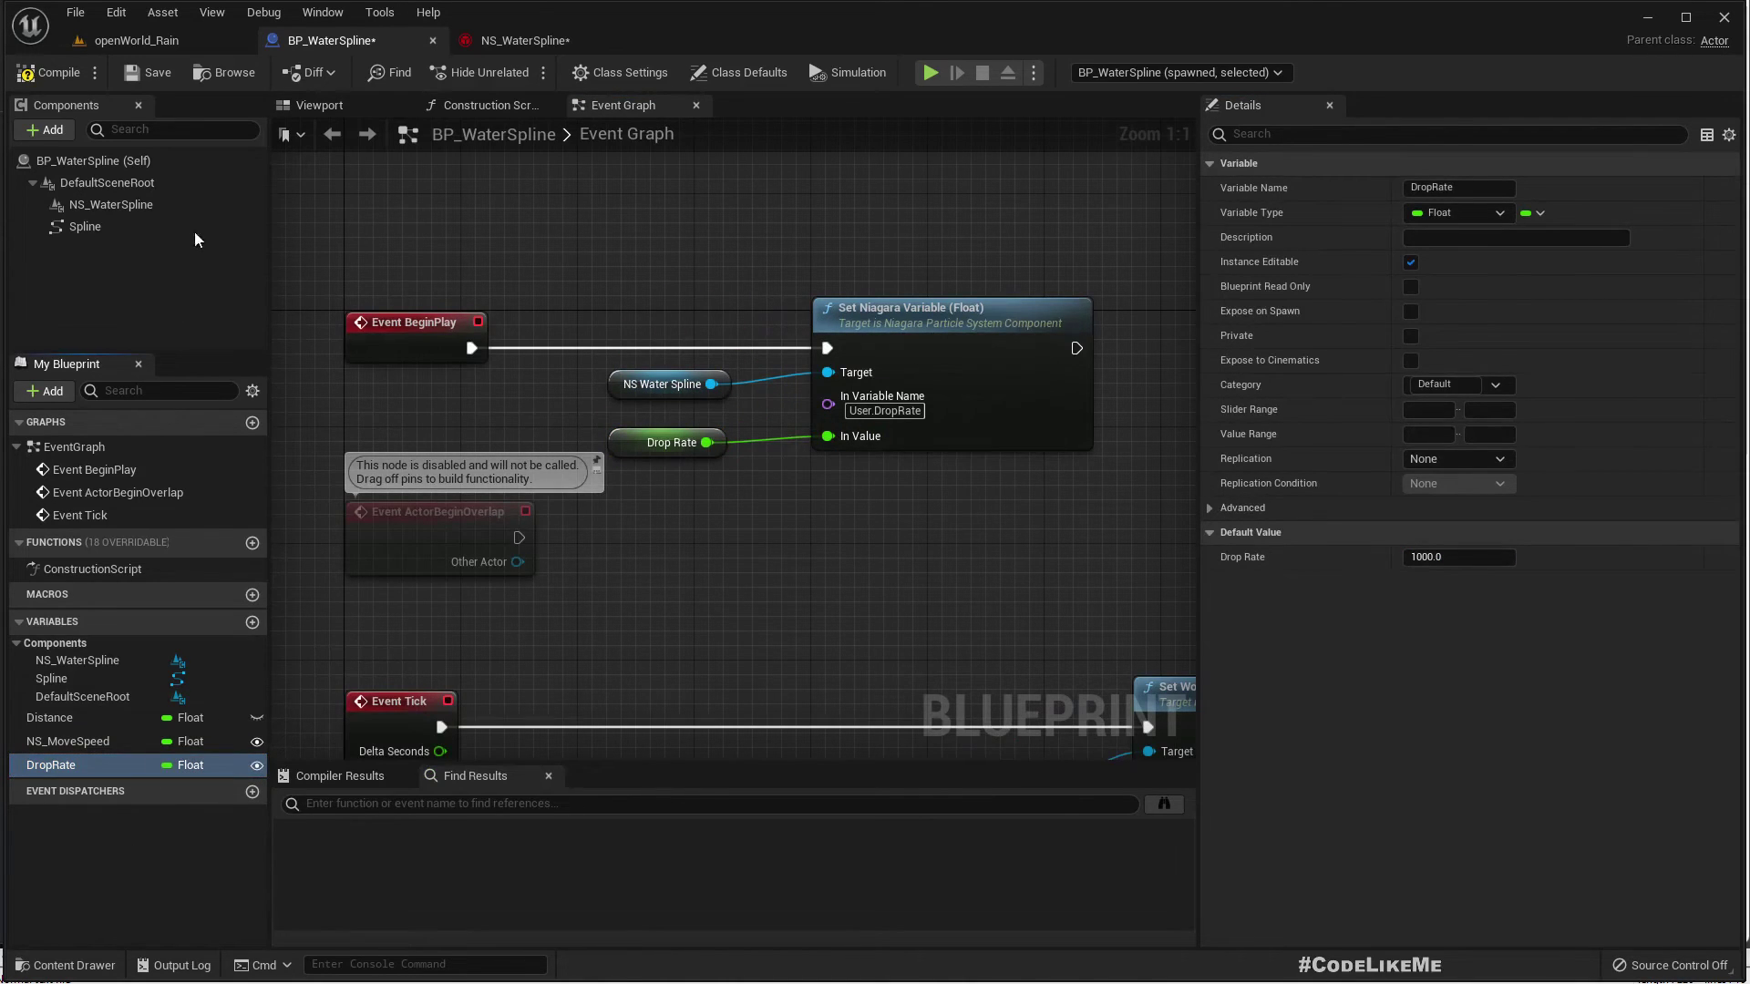
Play the openWorld_Rain level full screen and walk the character to the slab to examine the water dripping along its edge
left_click(124, 43)
mouse_move(924, 419)
right_mouse_down()
mouse_move(879, 424)
mouse_move(856, 451)
mouse_move(923, 418)
right_mouse_up()
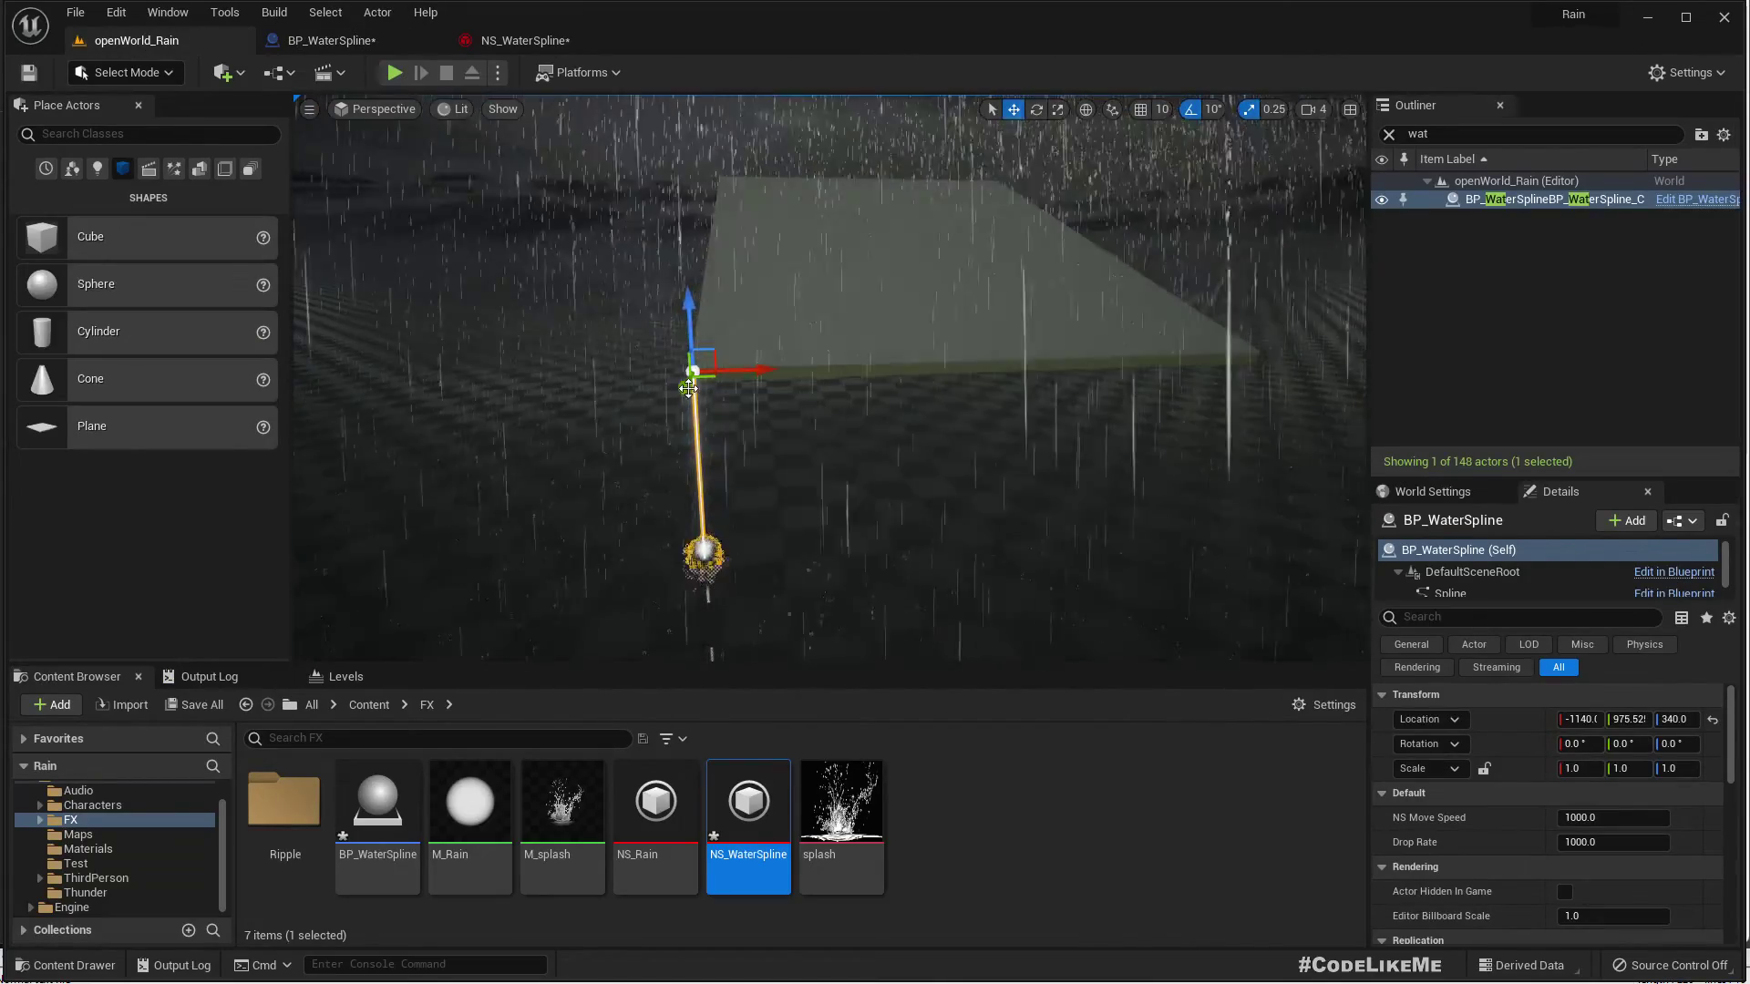
mouse_move(853, 522)
right_mouse_down()
mouse_move(875, 496)
mouse_move(853, 523)
right_mouse_up()
key("F11")
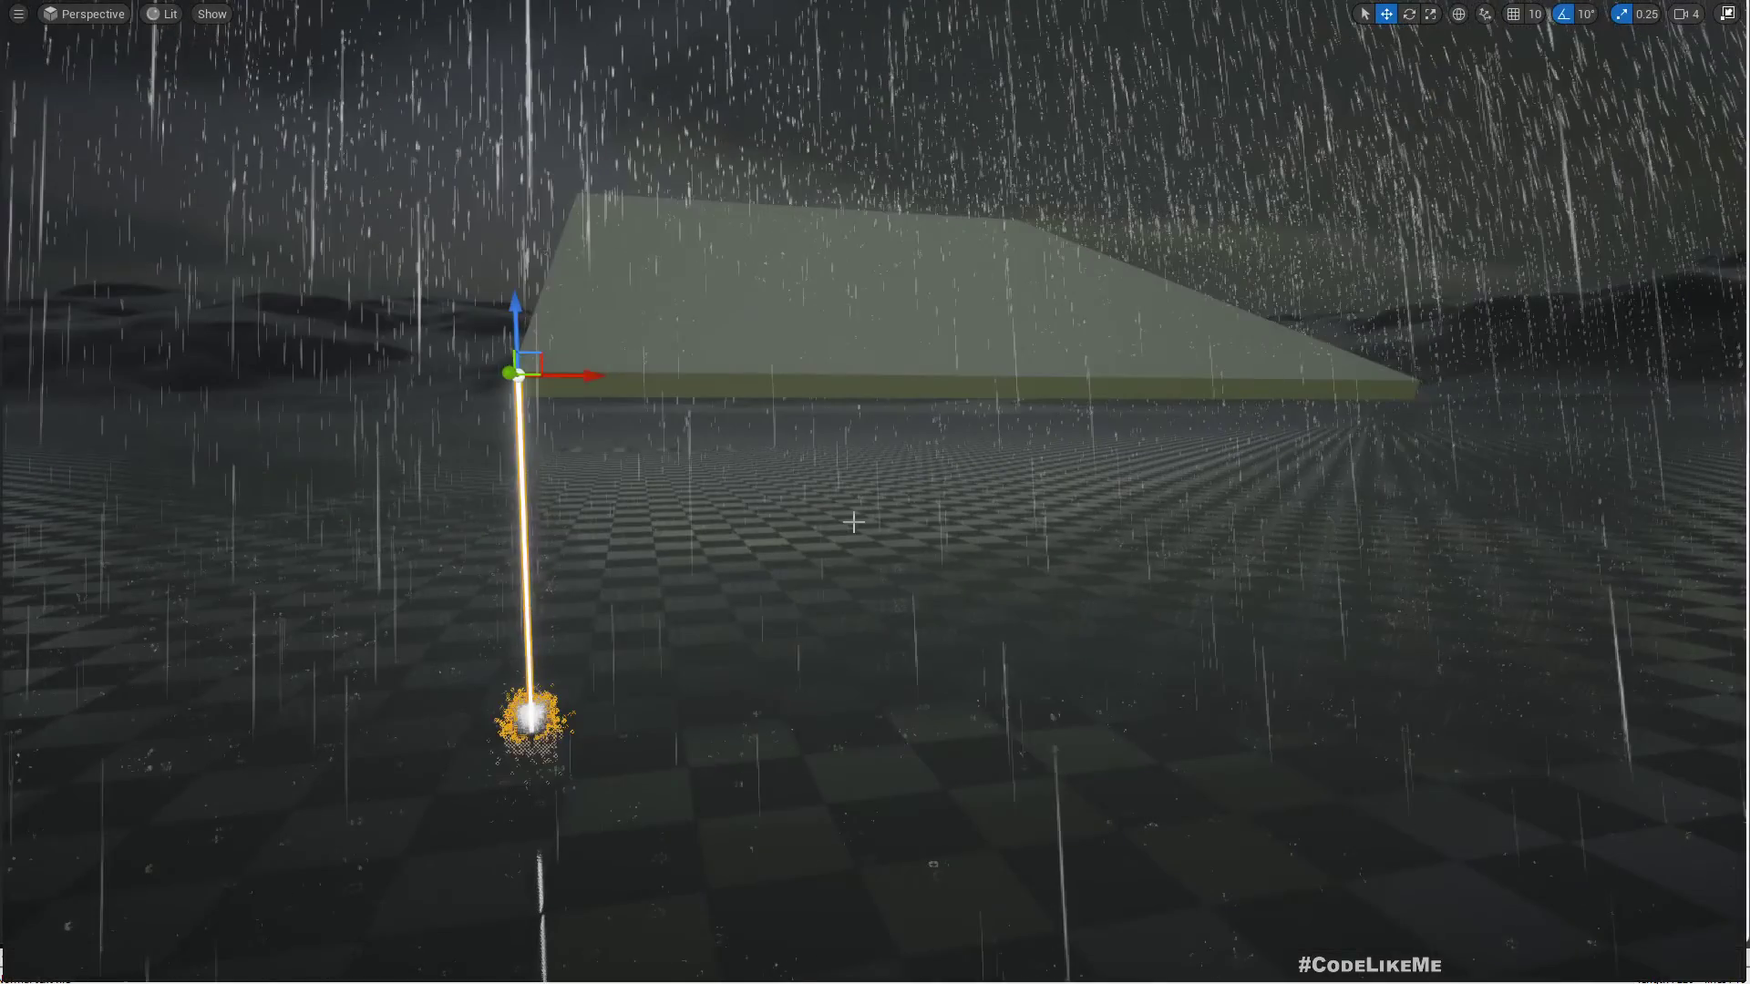
key("alt+p")
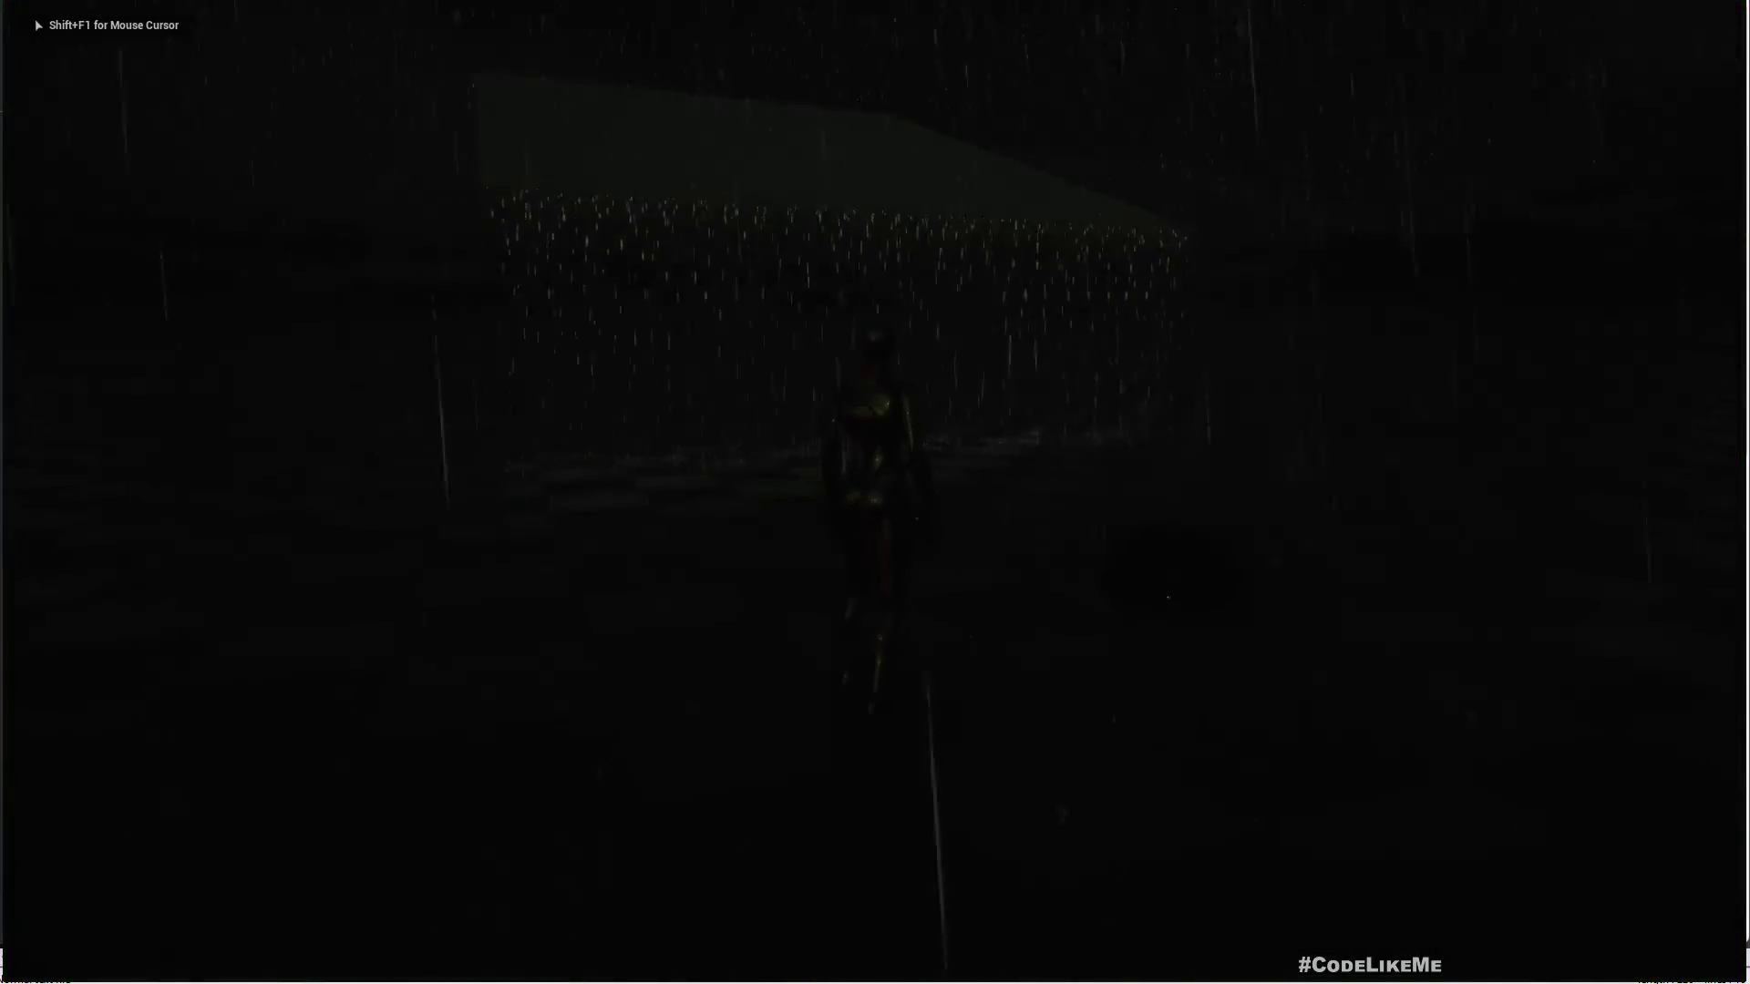
key("F11")
key("F11")
left_click(875, 492)
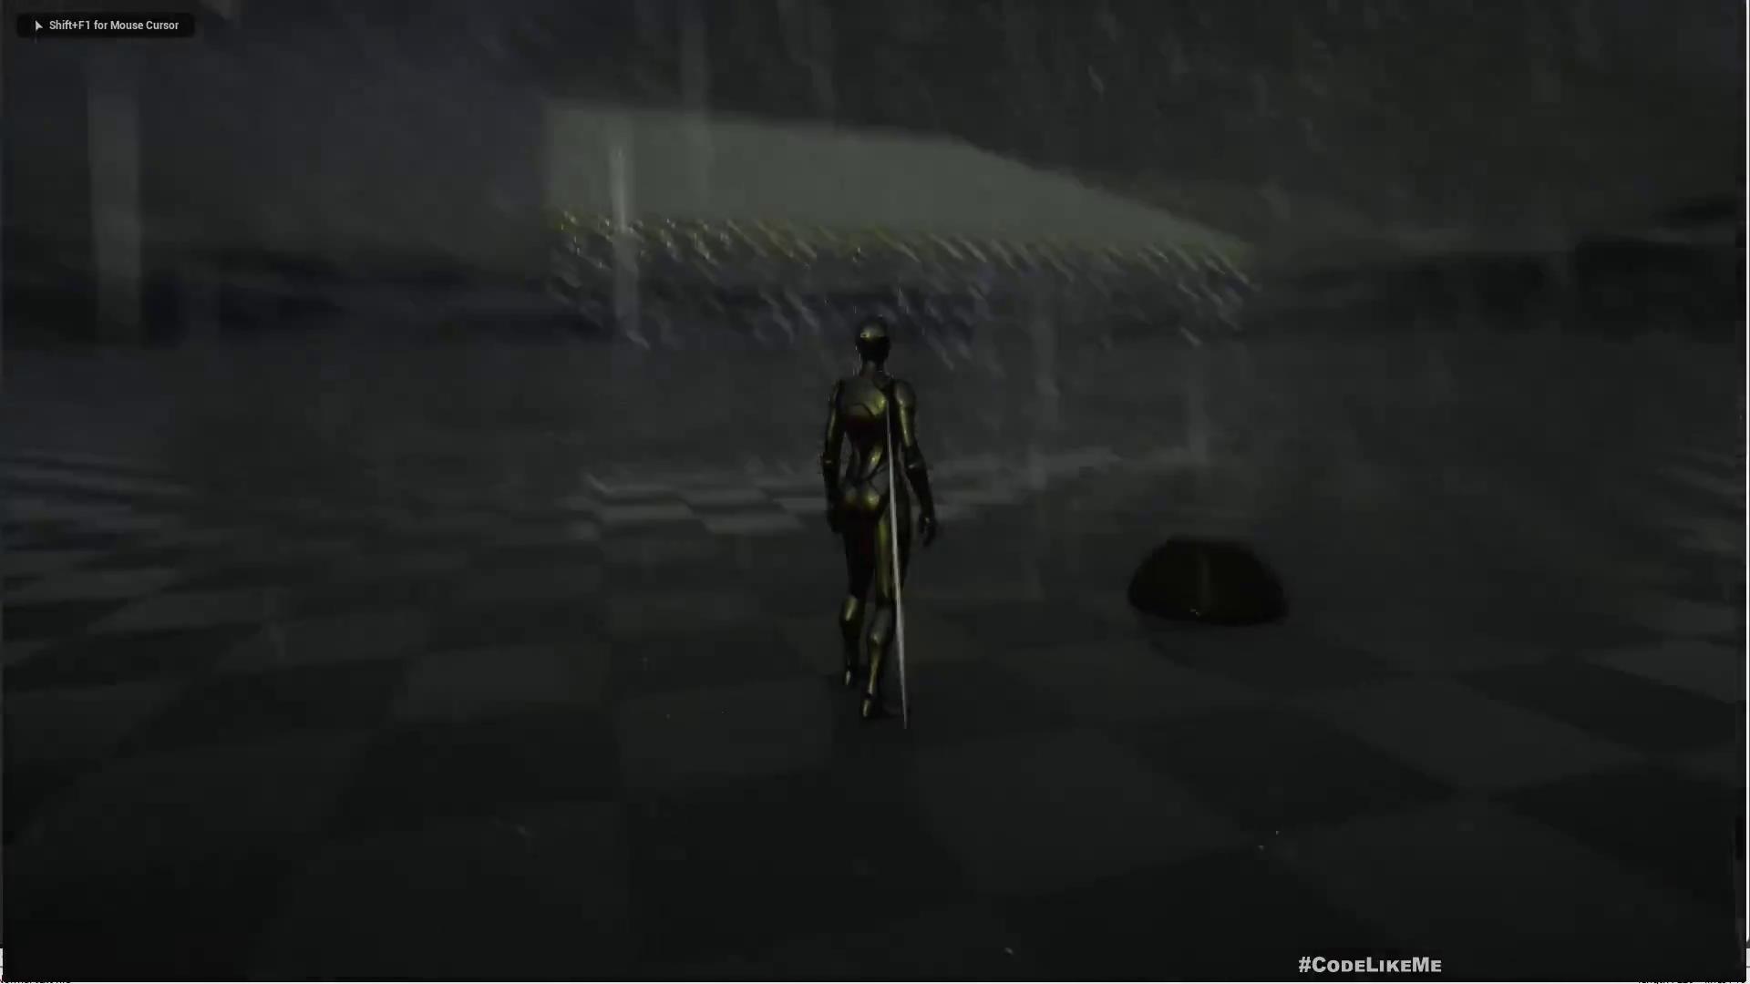
key("w")
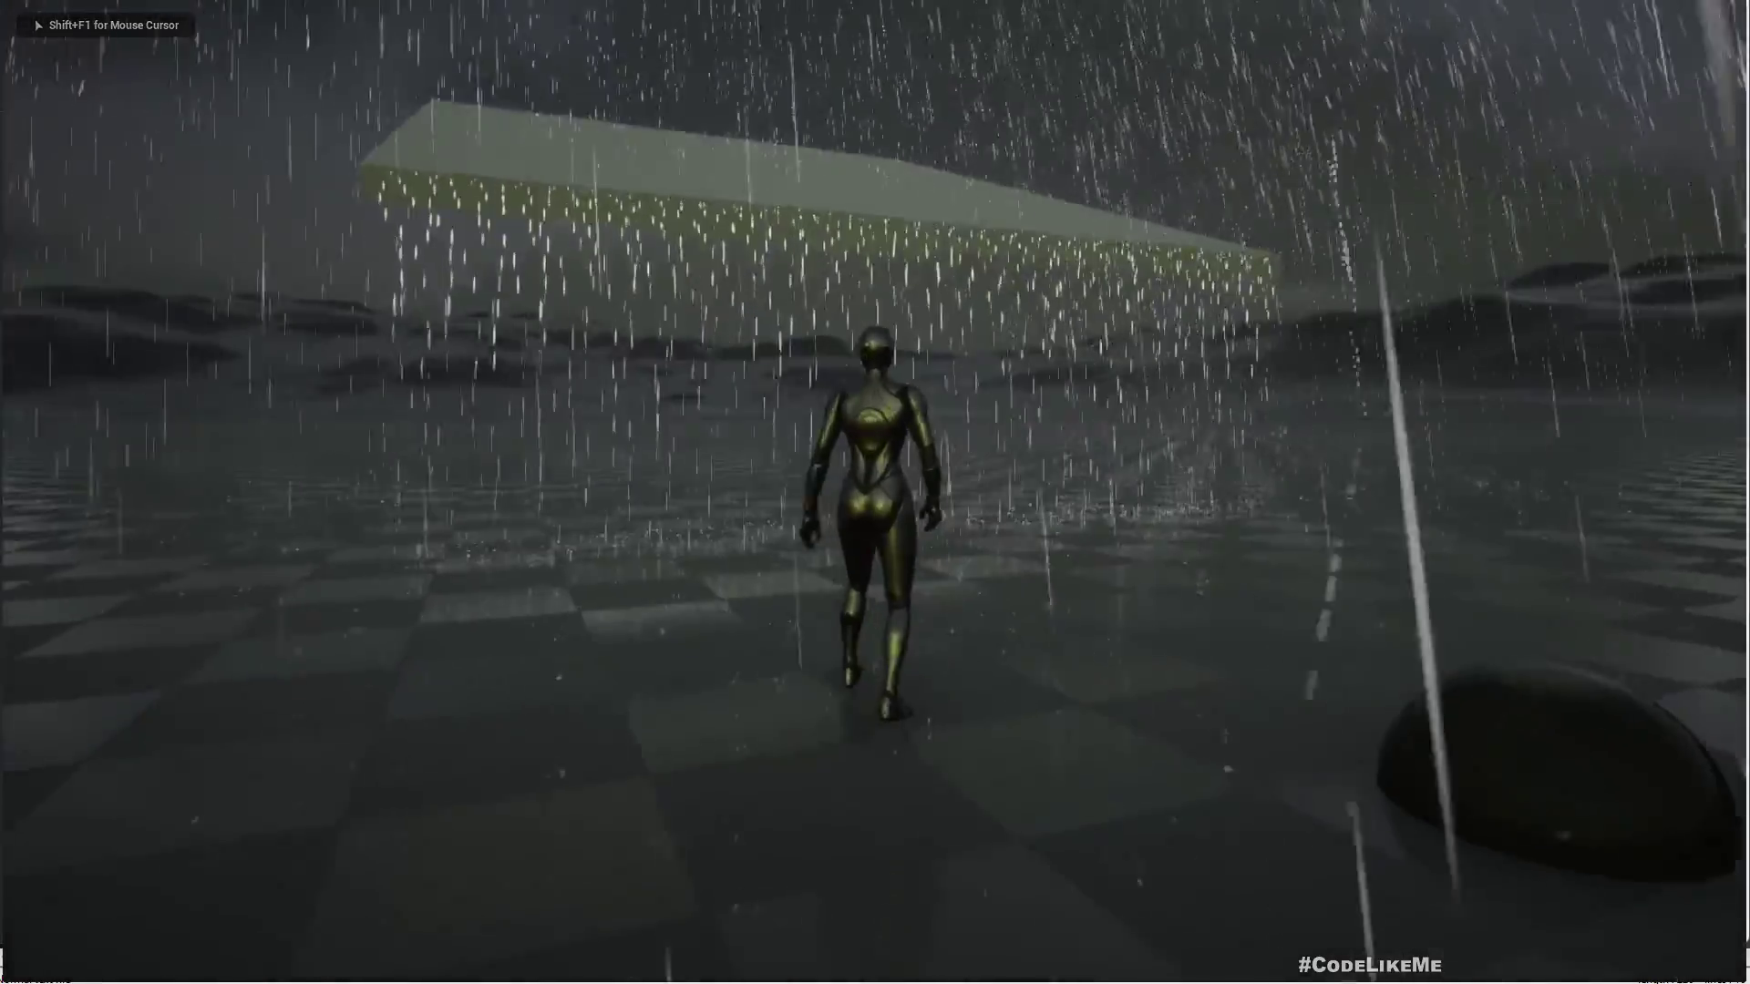
key("a")
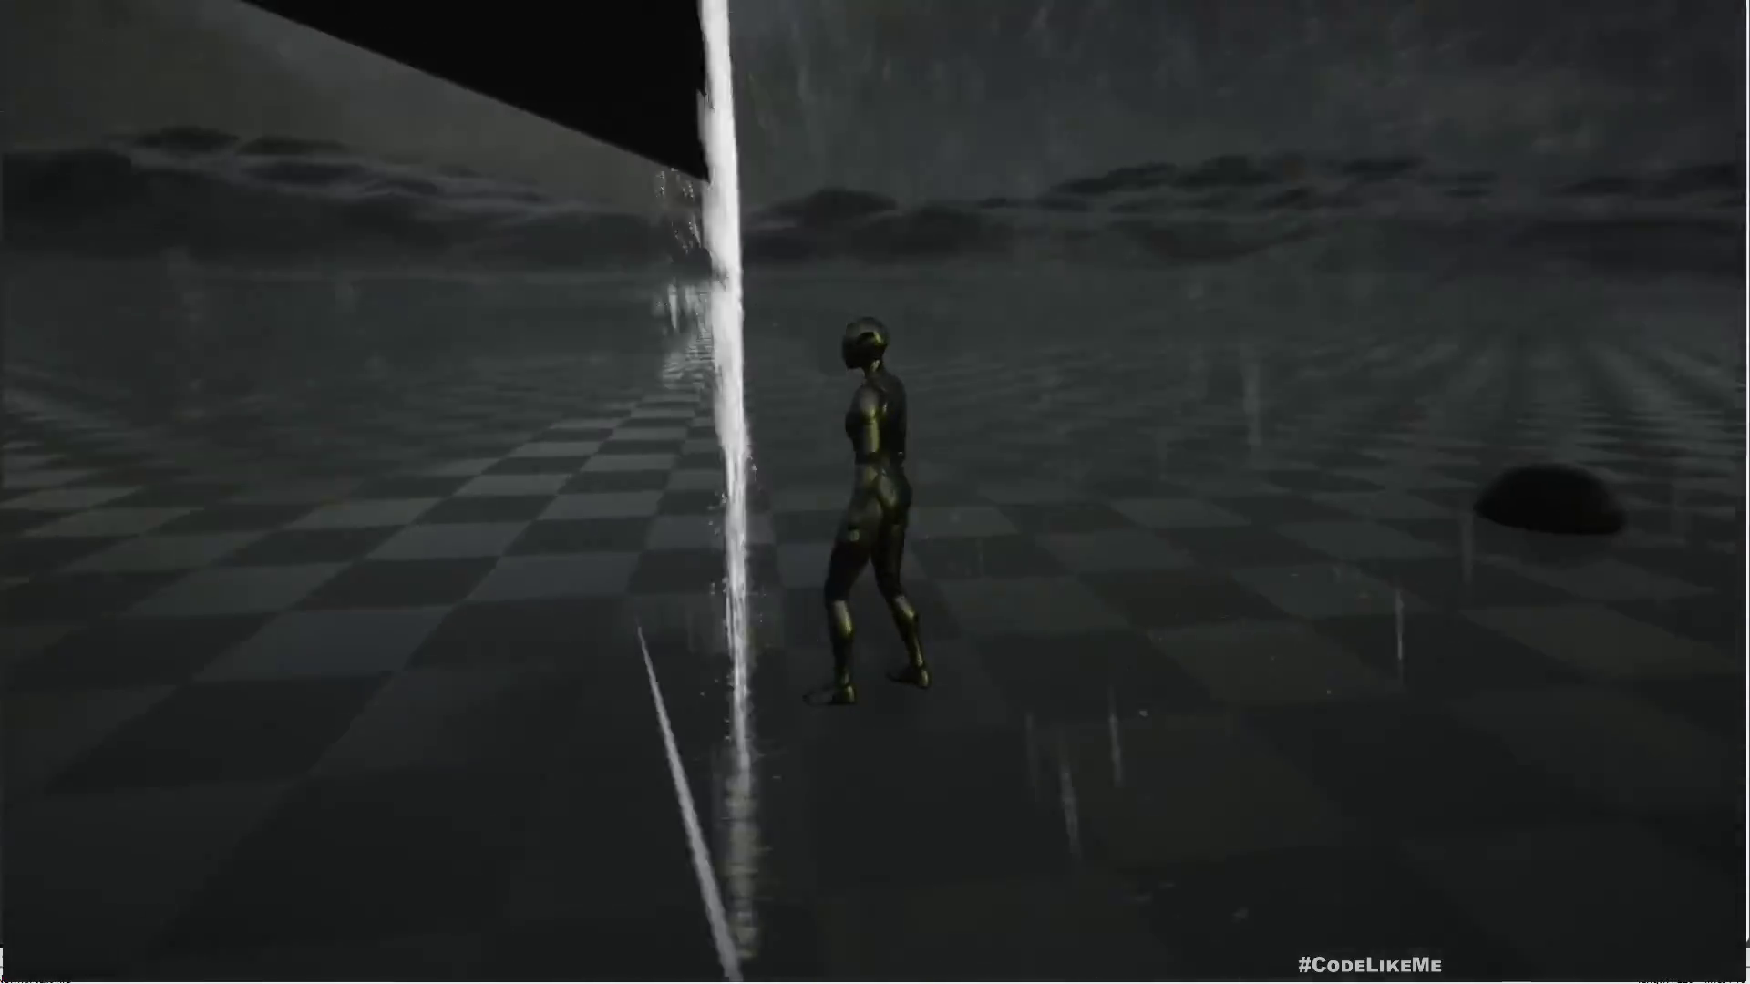
key("a")
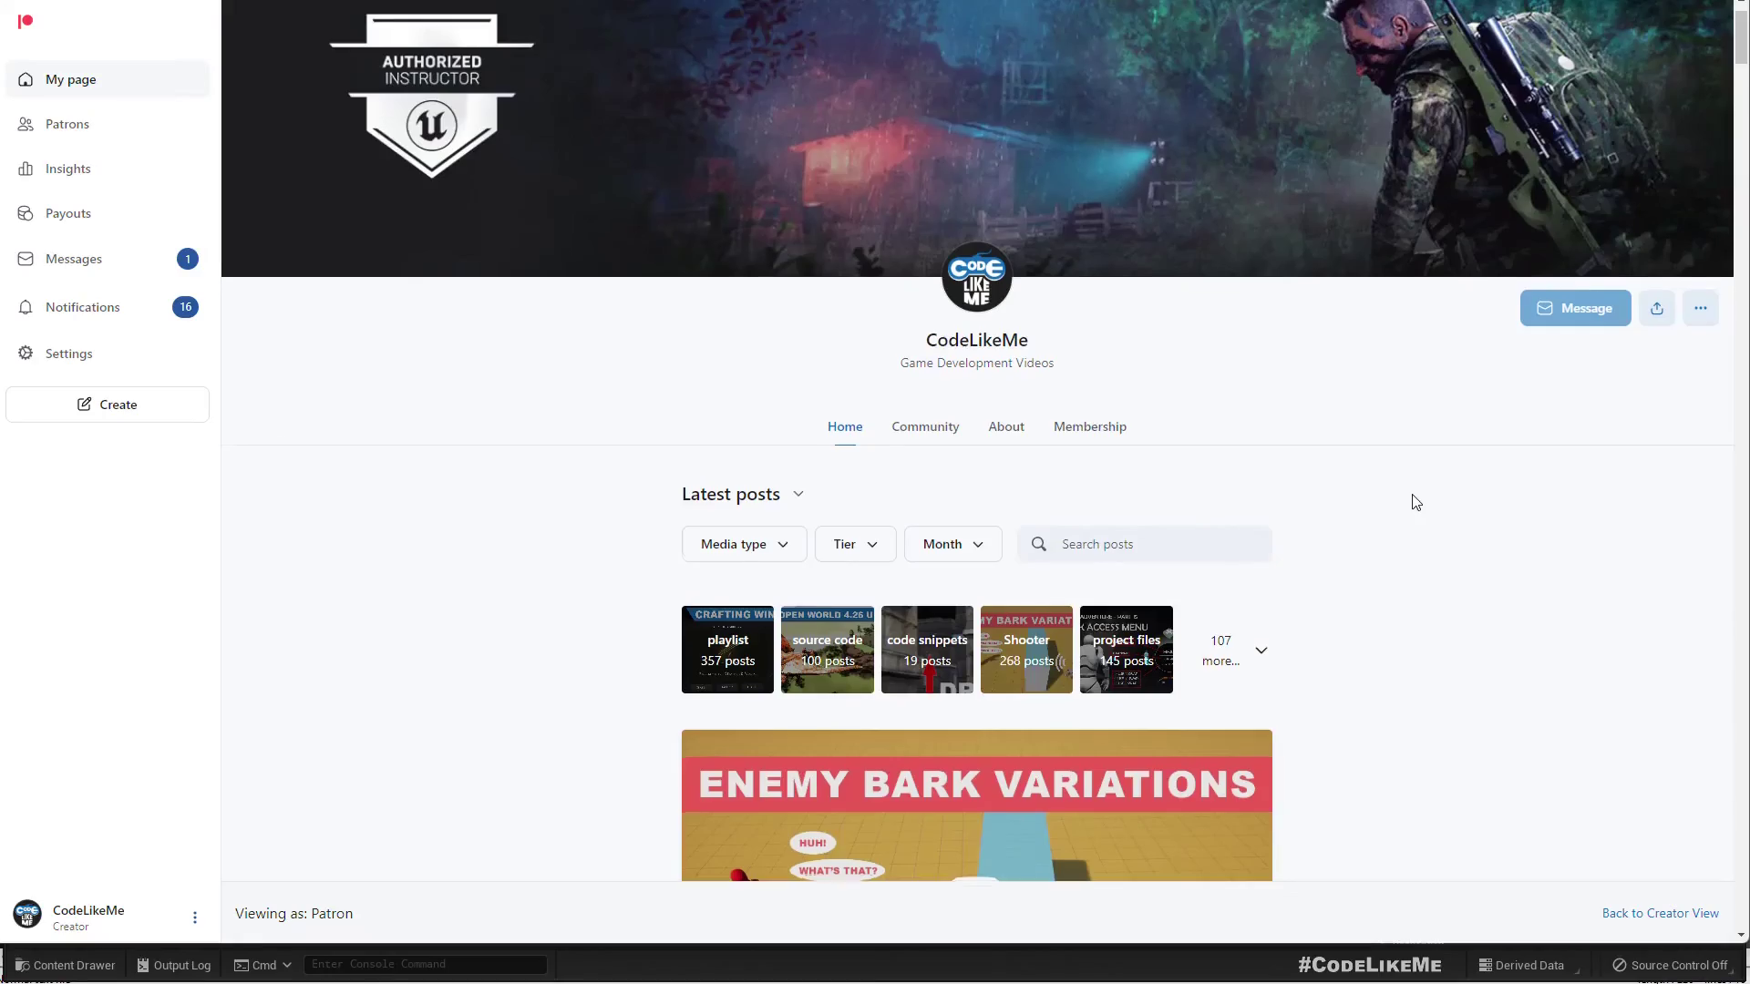
Browse the latest posts on CodeLikeMe's Patreon page in the web browser
scroll(1414, 501, "down", 8)
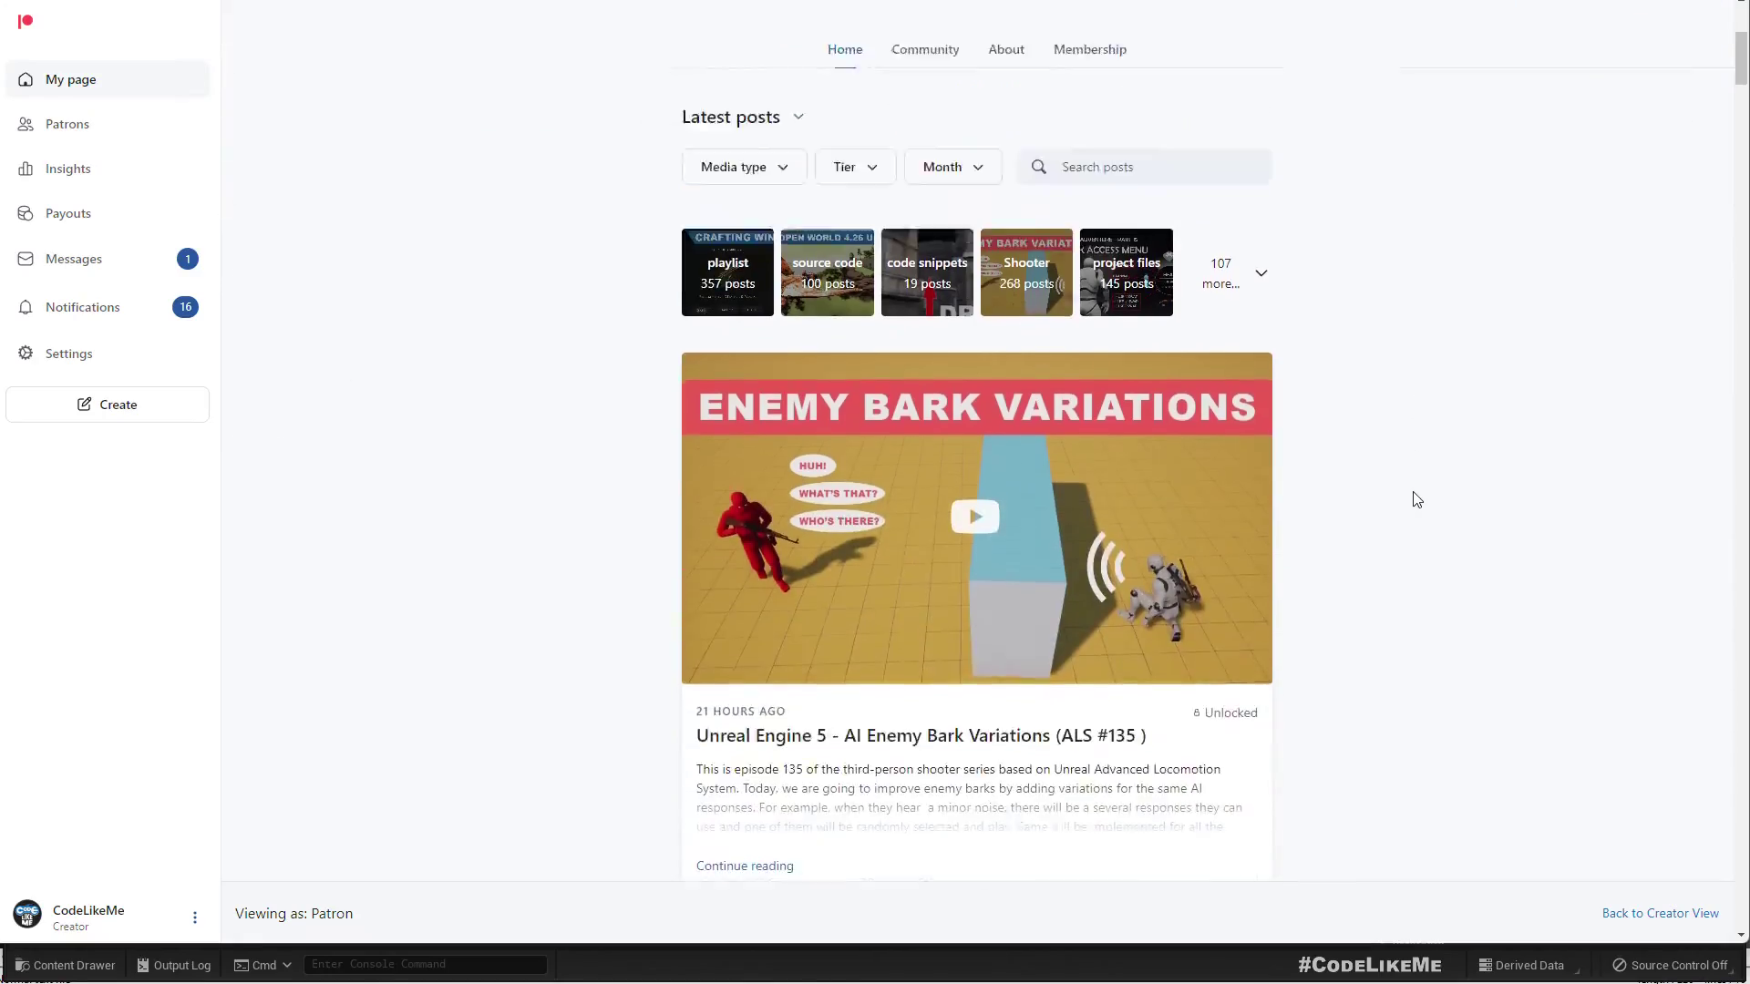
scroll(1414, 497, "down", 12)
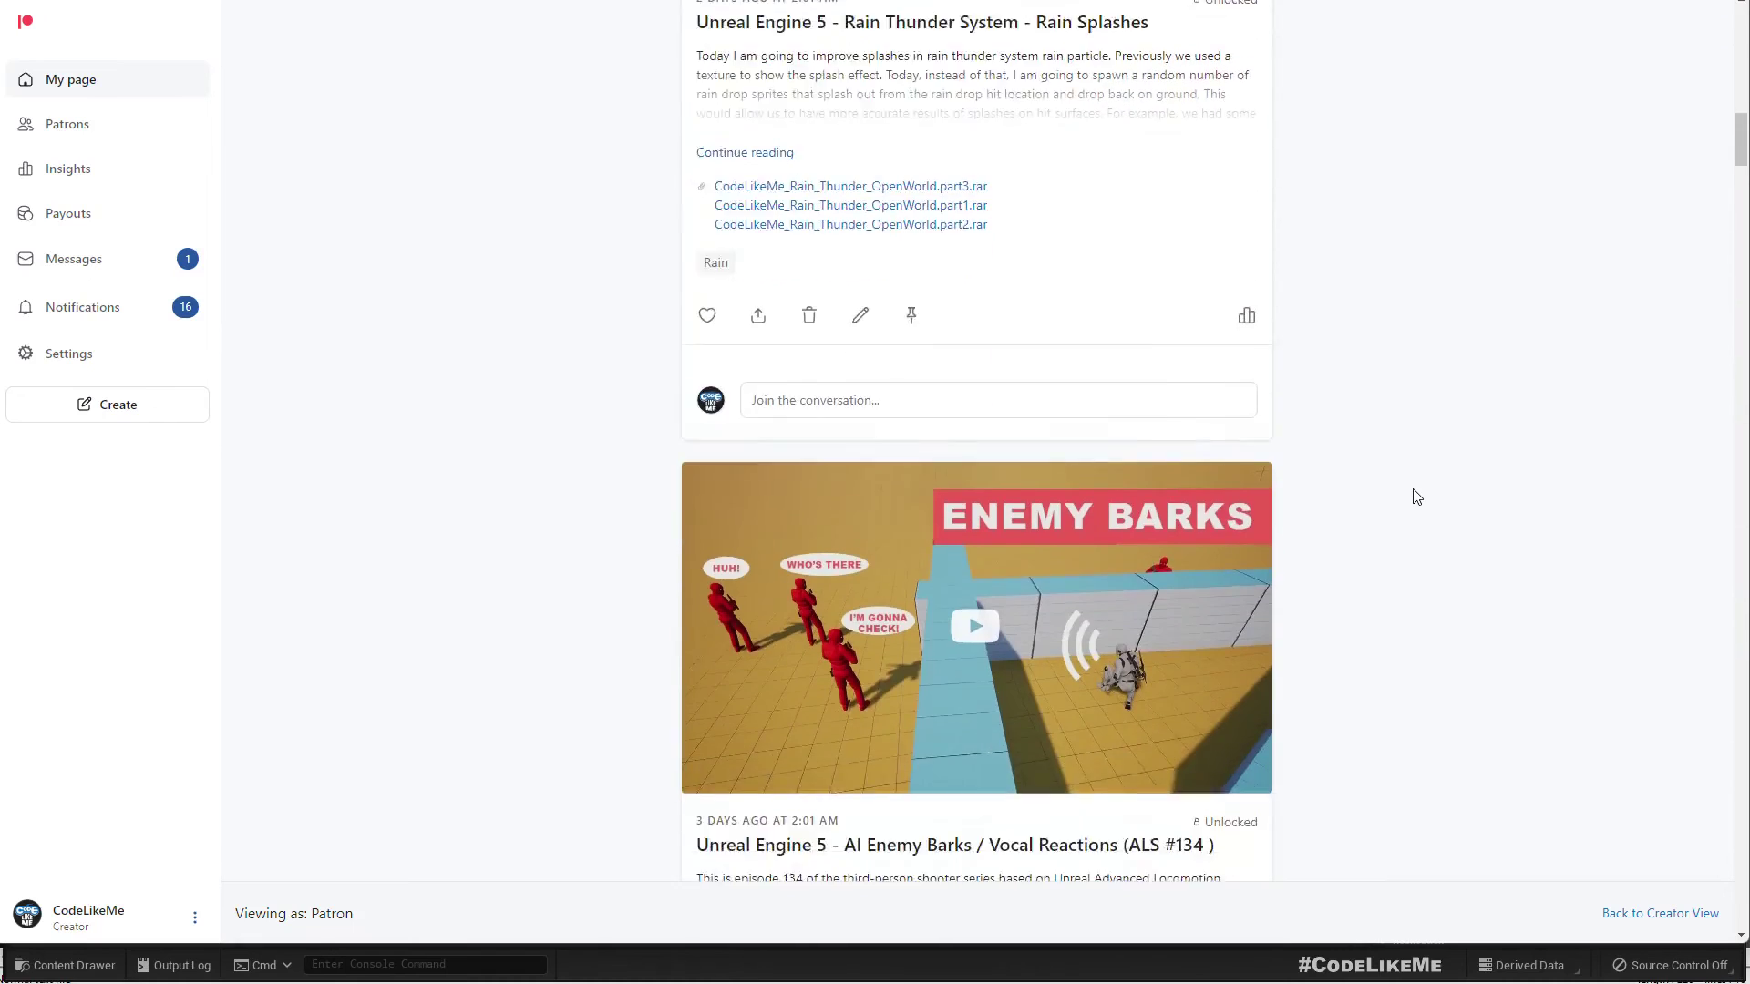
scroll(1417, 495, "down", 9)
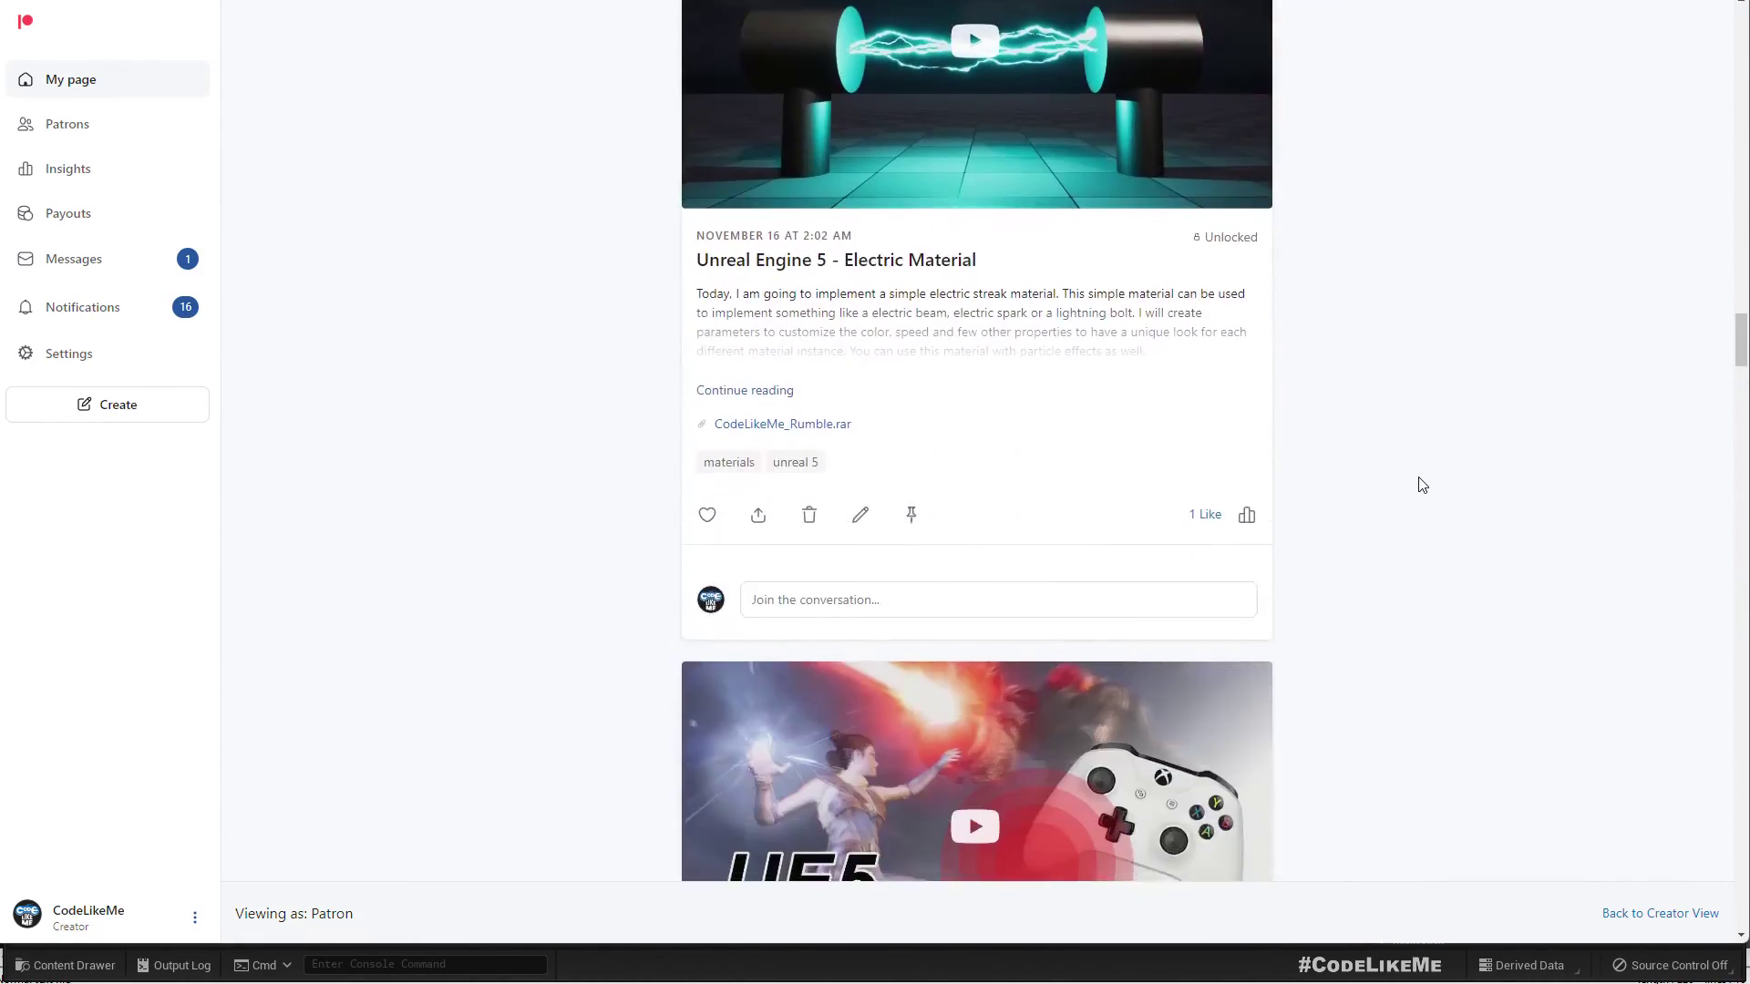
scroll(1423, 485, "down", 8)
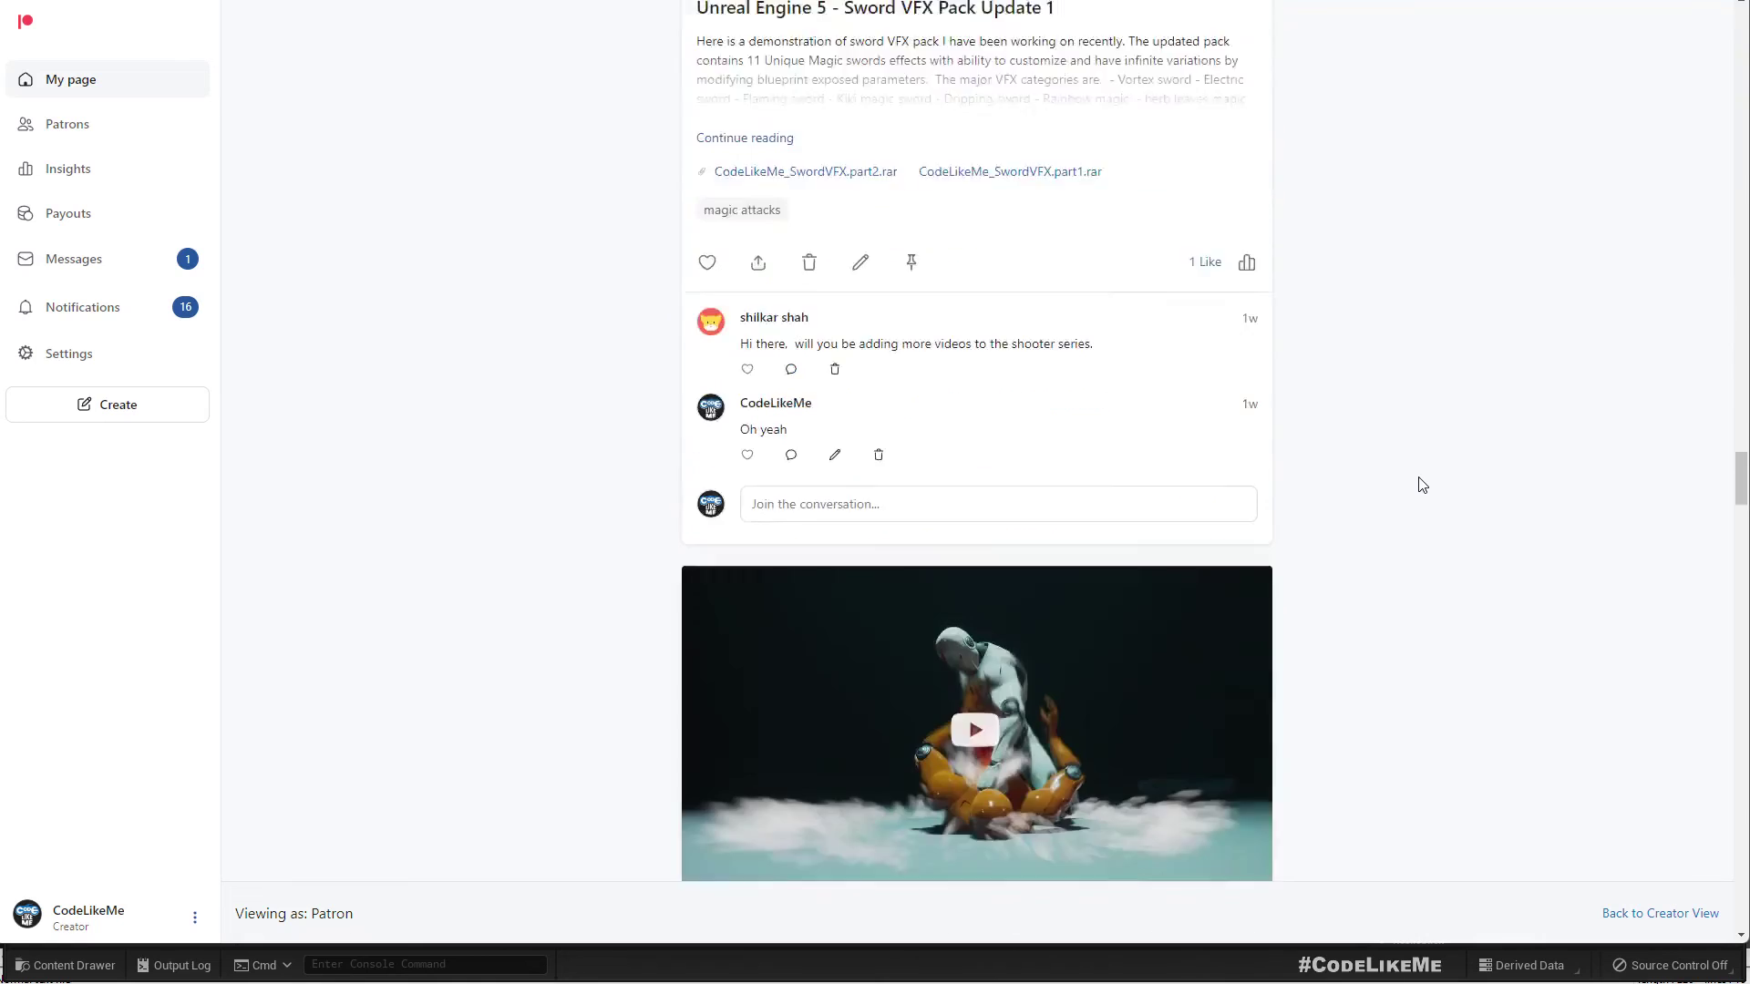